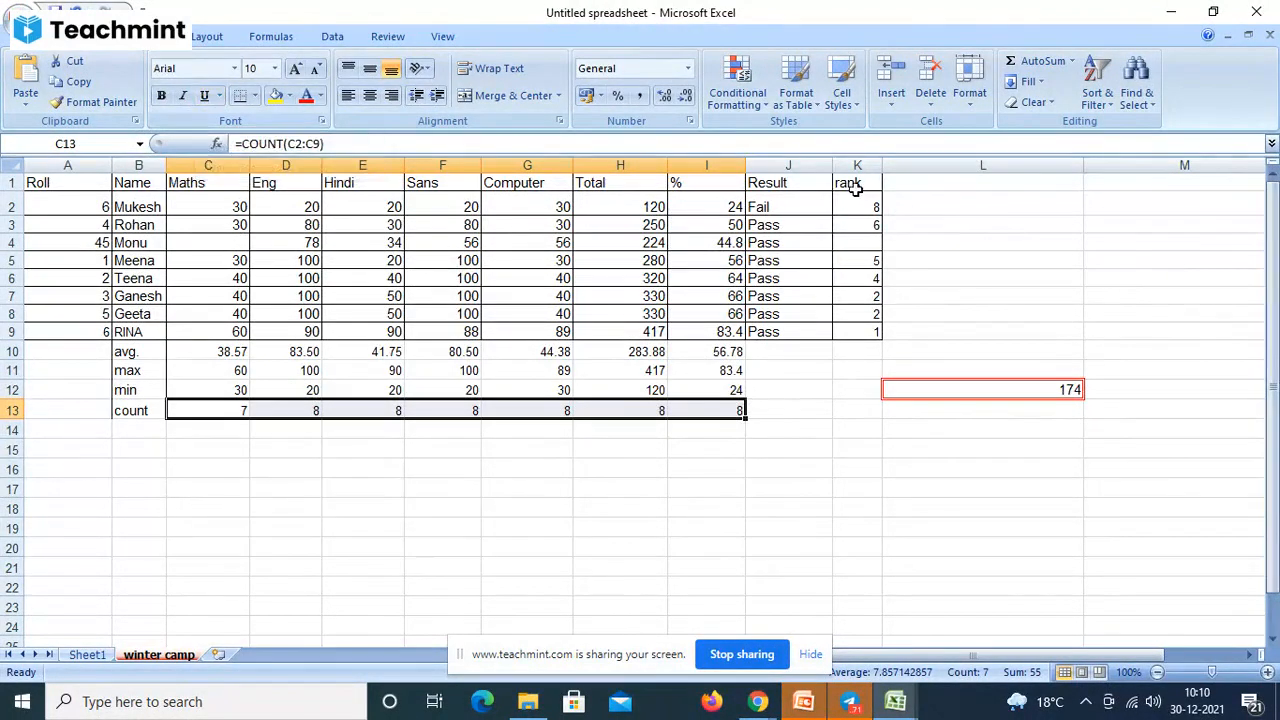
- Review the rank heading, J2 pass/fail formula, the Maths and percentage averages, and C4's blank mark
{"action": "left_click", "coordinate": [854, 188]}
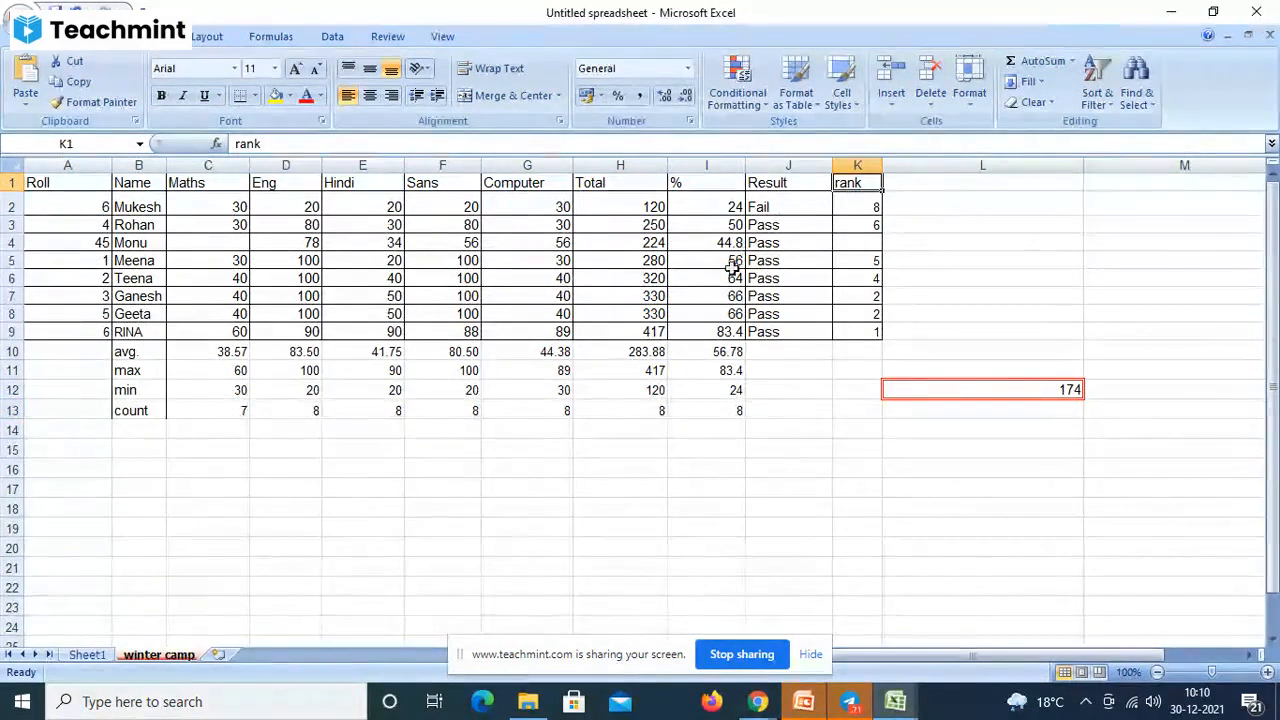
{"action": "left_click", "coordinate": [789, 207]}
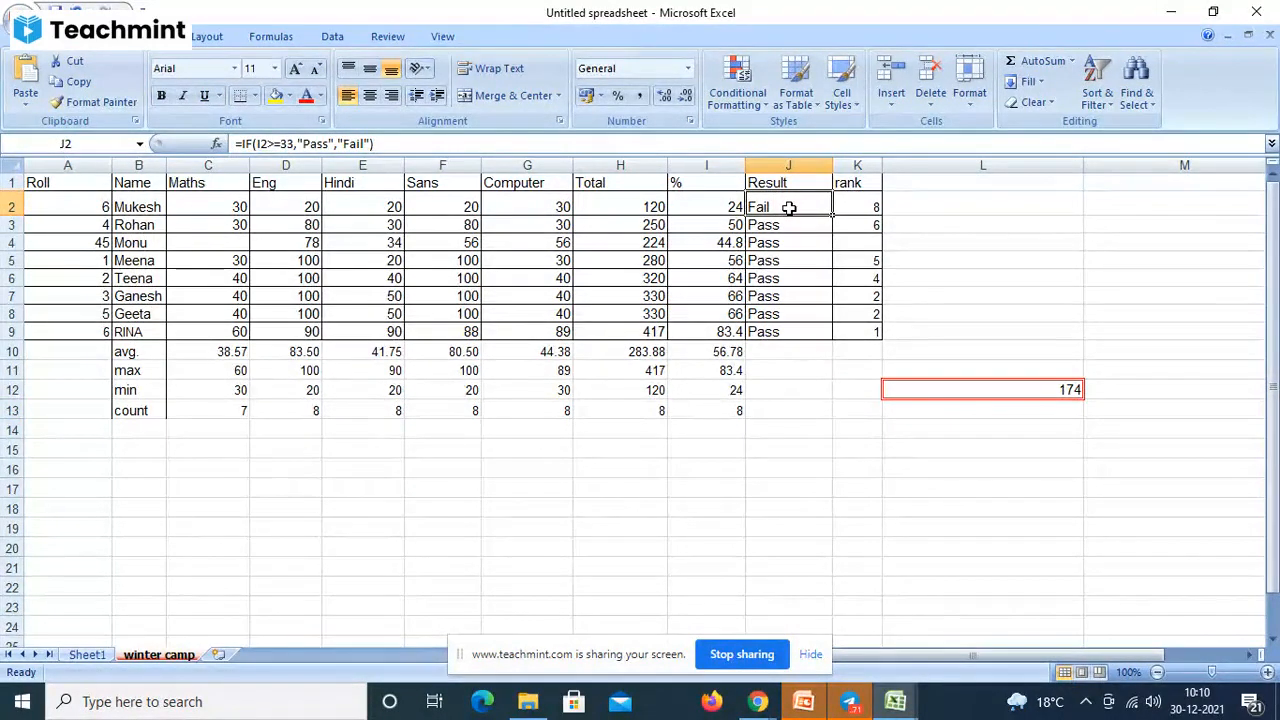
{"action": "left_click", "coordinate": [708, 356]}
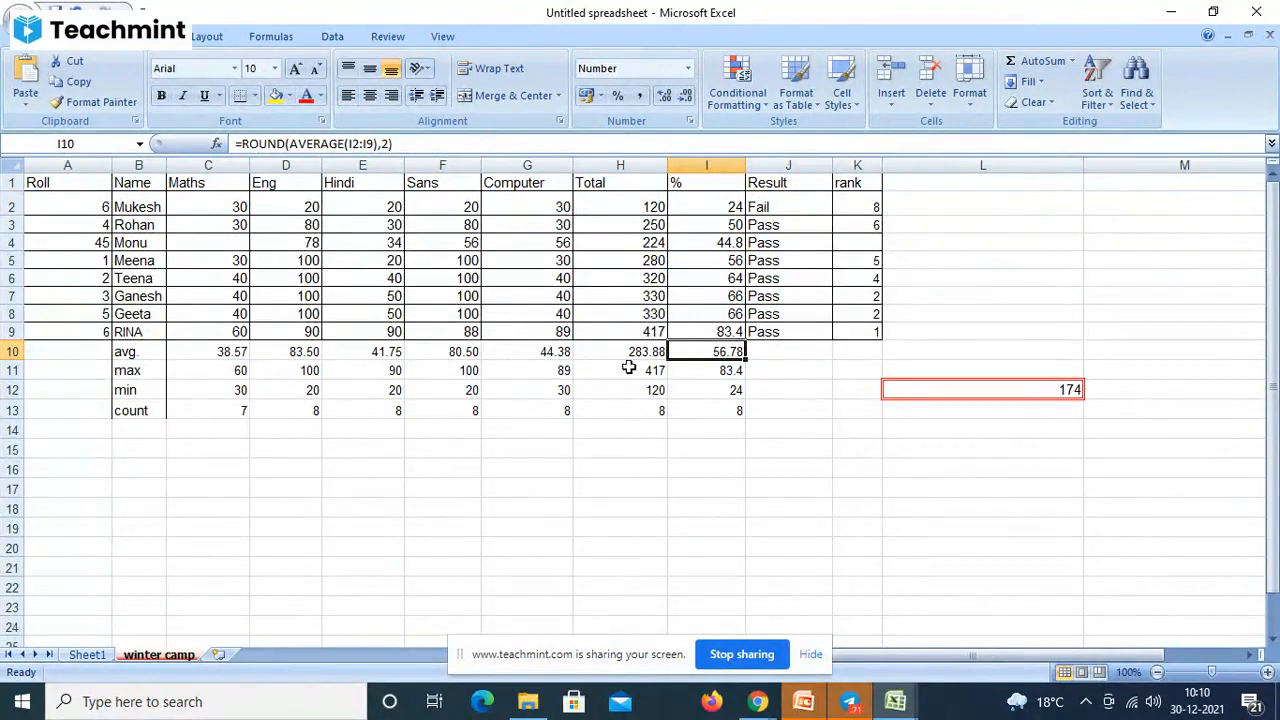
{"action": "left_click", "coordinate": [222, 352]}
{"action": "left_click", "coordinate": [236, 246]}
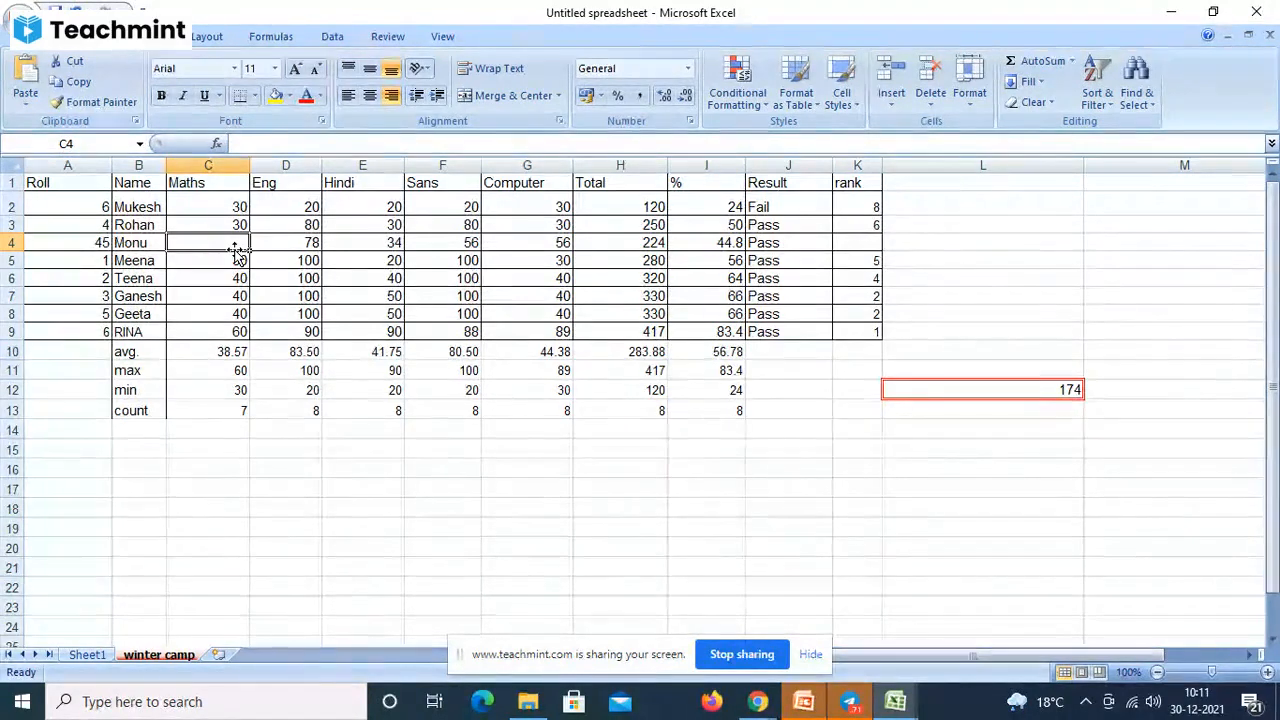
{"action": "left_click", "coordinate": [230, 352]}
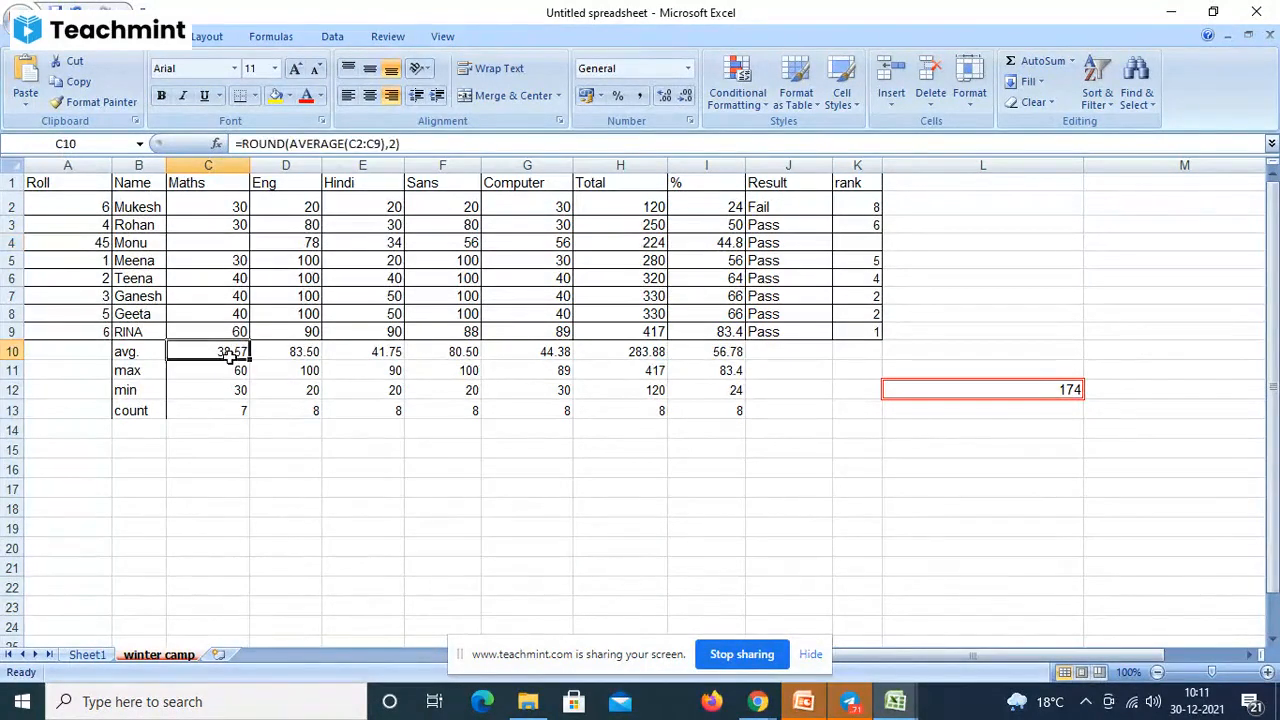
- Point out the max, count and avg. summary row labels, then move to empty cells
{"action": "left_click", "coordinate": [132, 371]}
{"action": "left_click", "coordinate": [148, 412]}
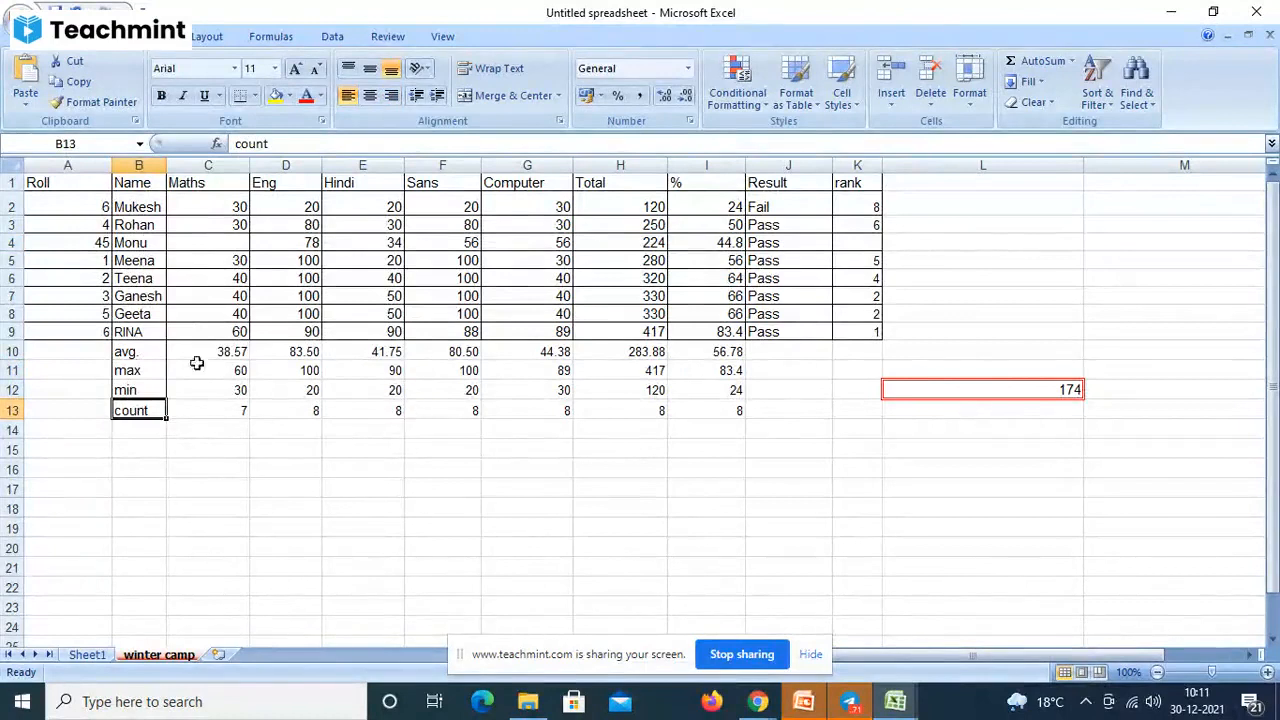
{"action": "left_click", "coordinate": [125, 352]}
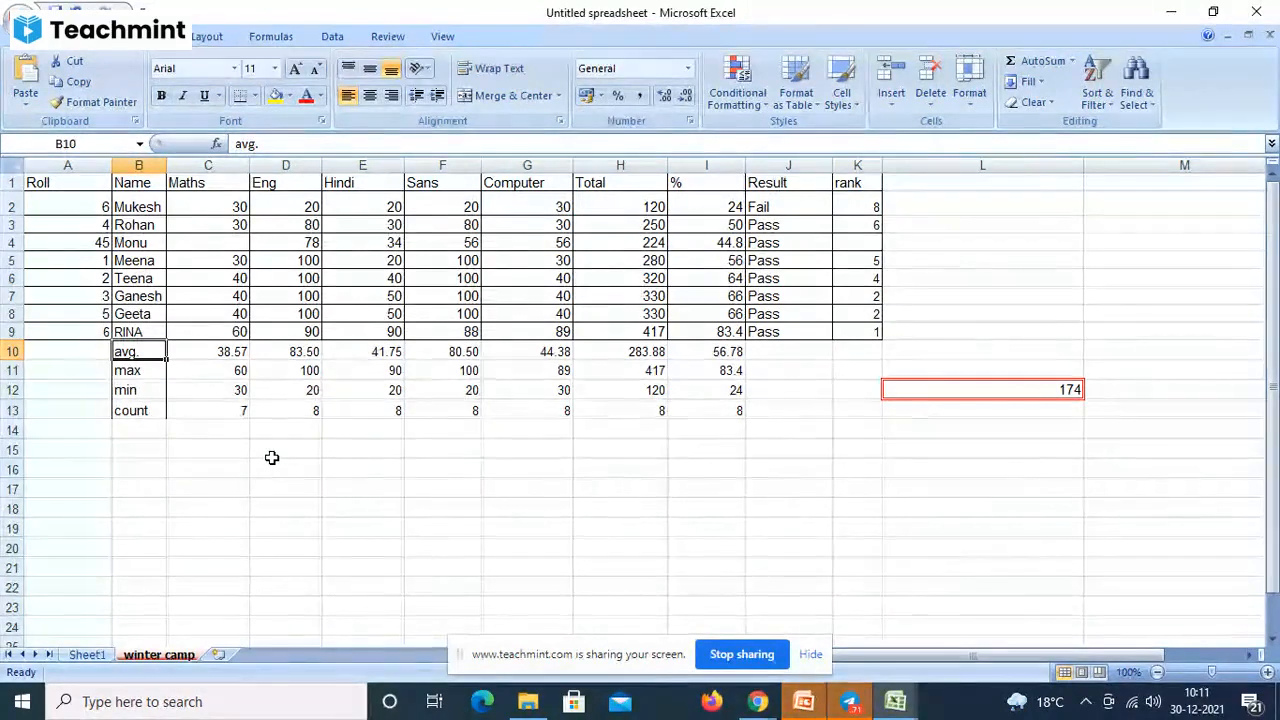
{"action": "left_click", "coordinate": [197, 453]}
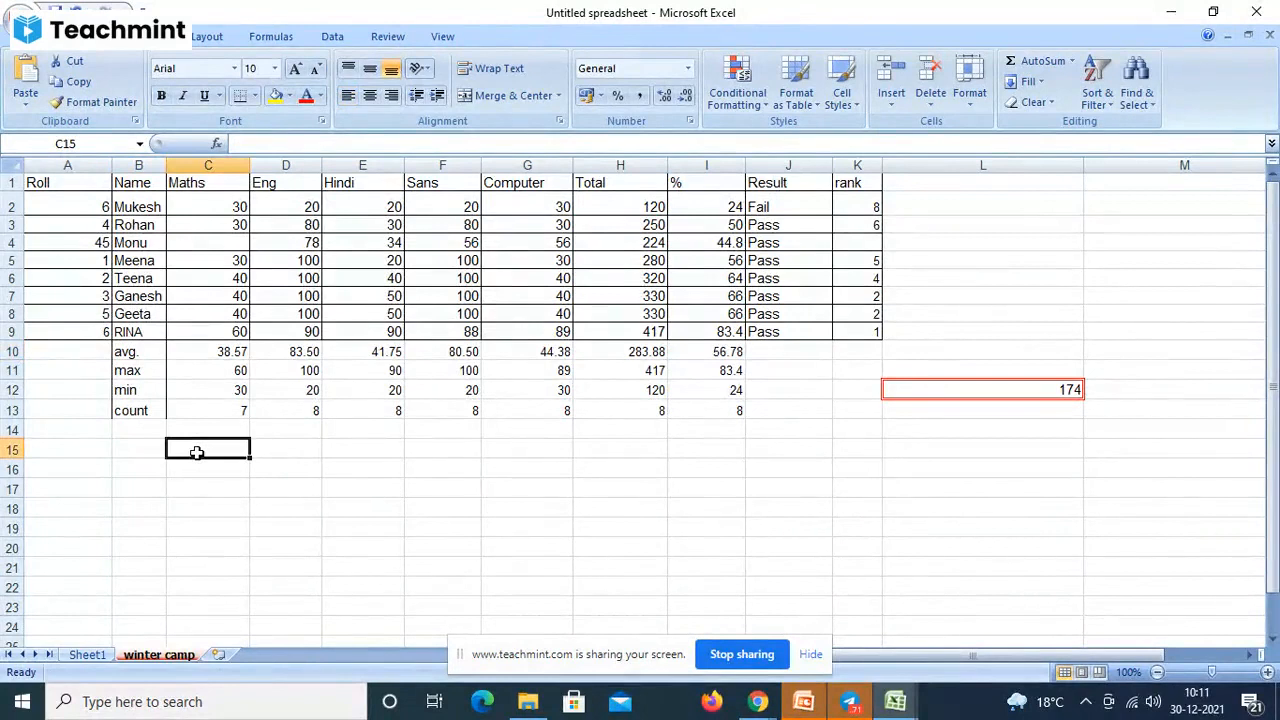
{"action": "left_click", "coordinate": [969, 198]}
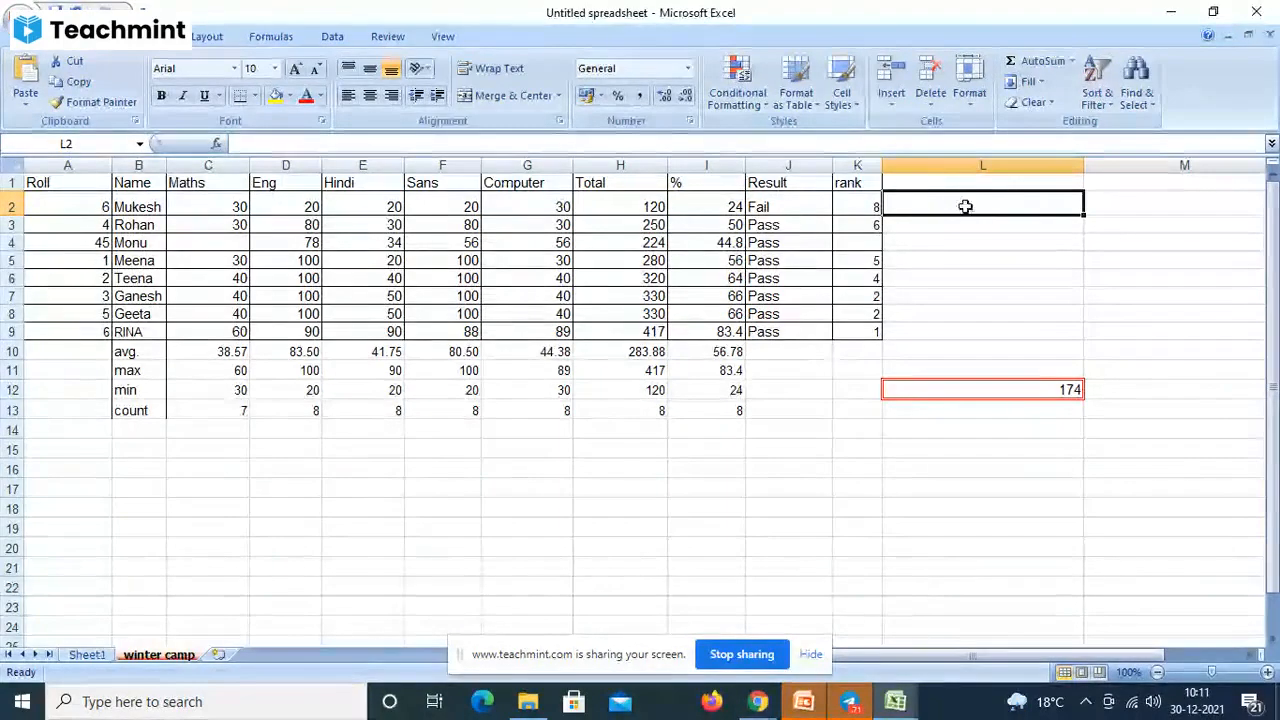
- Show the Formulas tab's Logical function list, then select empty cell I15 for a test value
{"action": "left_click", "coordinate": [272, 38]}
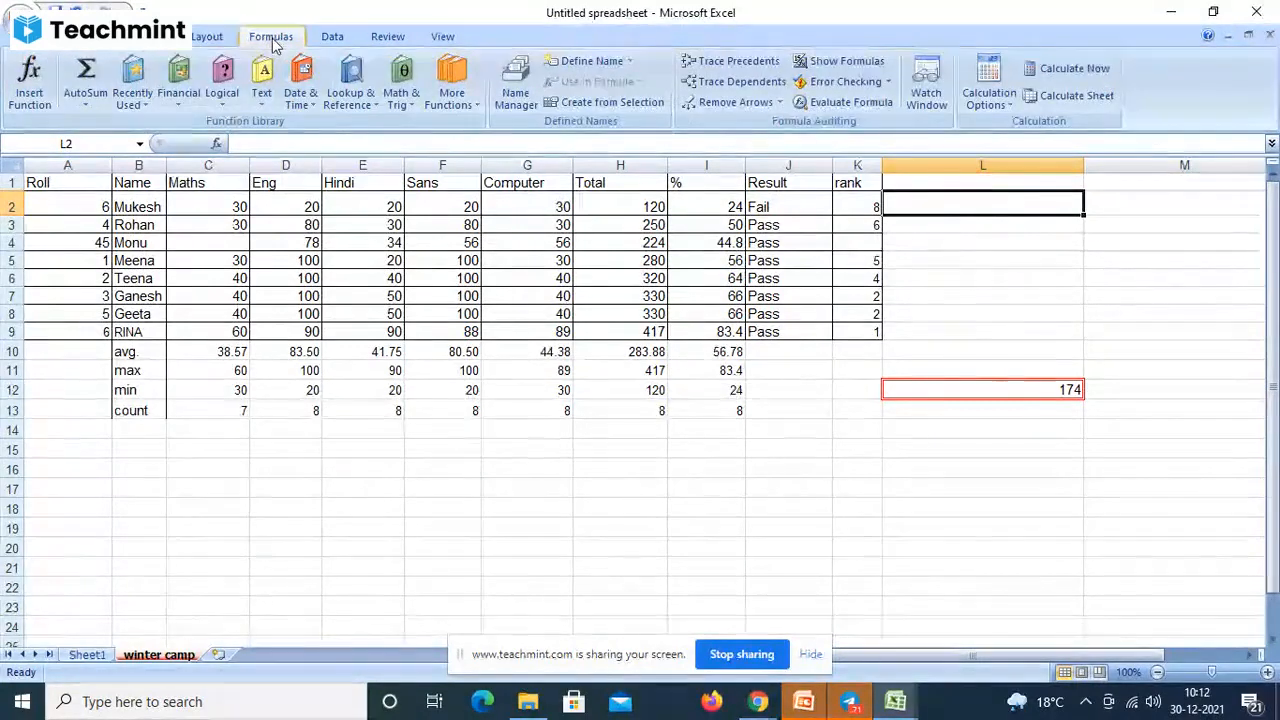
{"action": "left_click", "coordinate": [222, 100]}
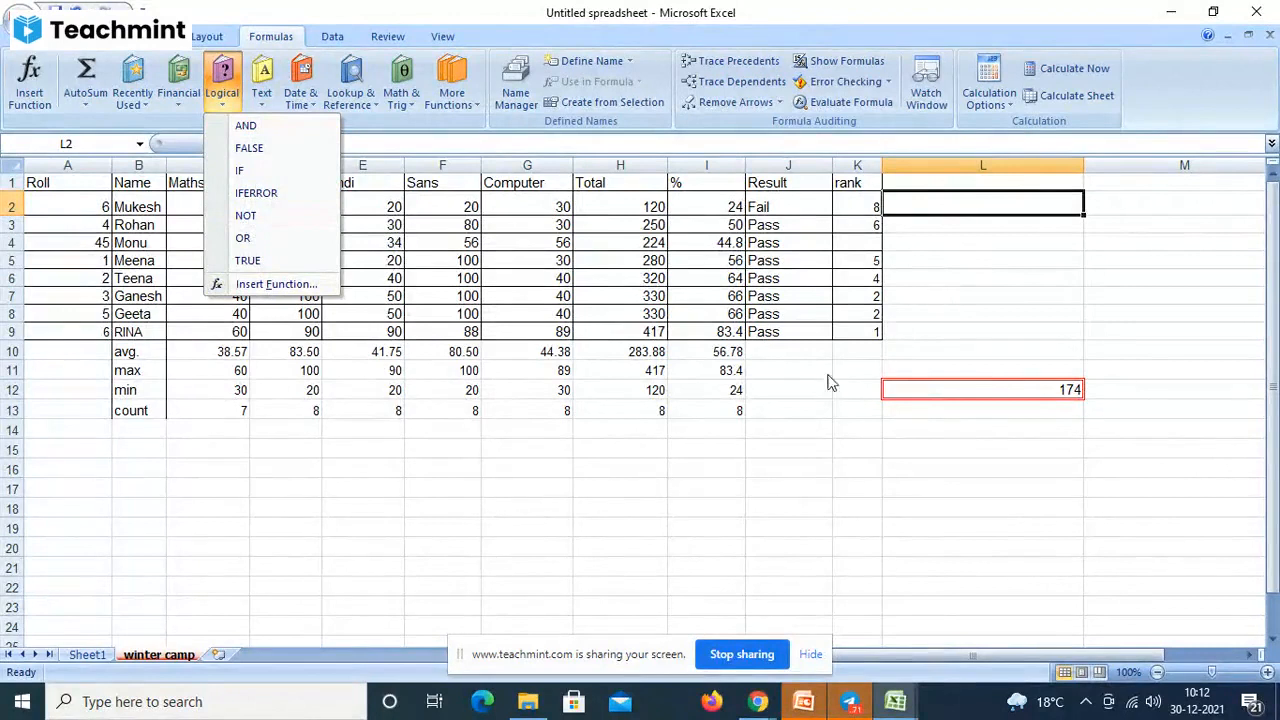
{"action": "left_click", "coordinate": [681, 456]}
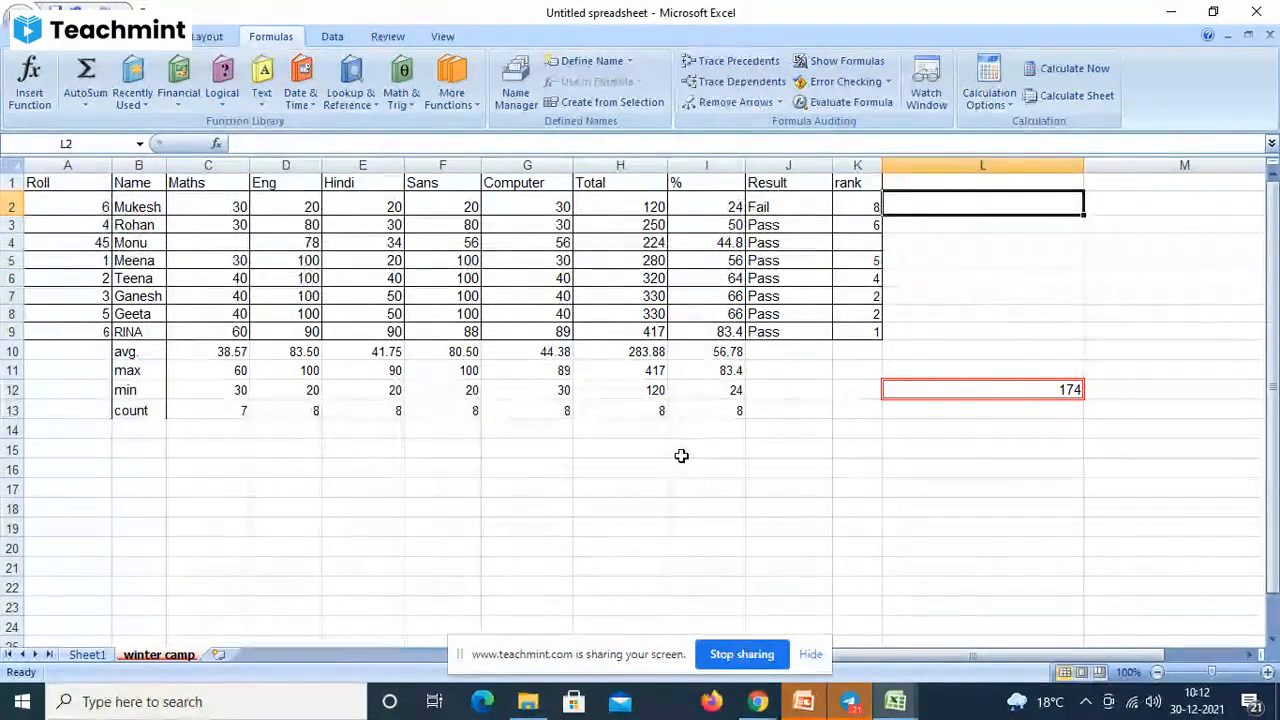
{"action": "left_click", "coordinate": [682, 457]}
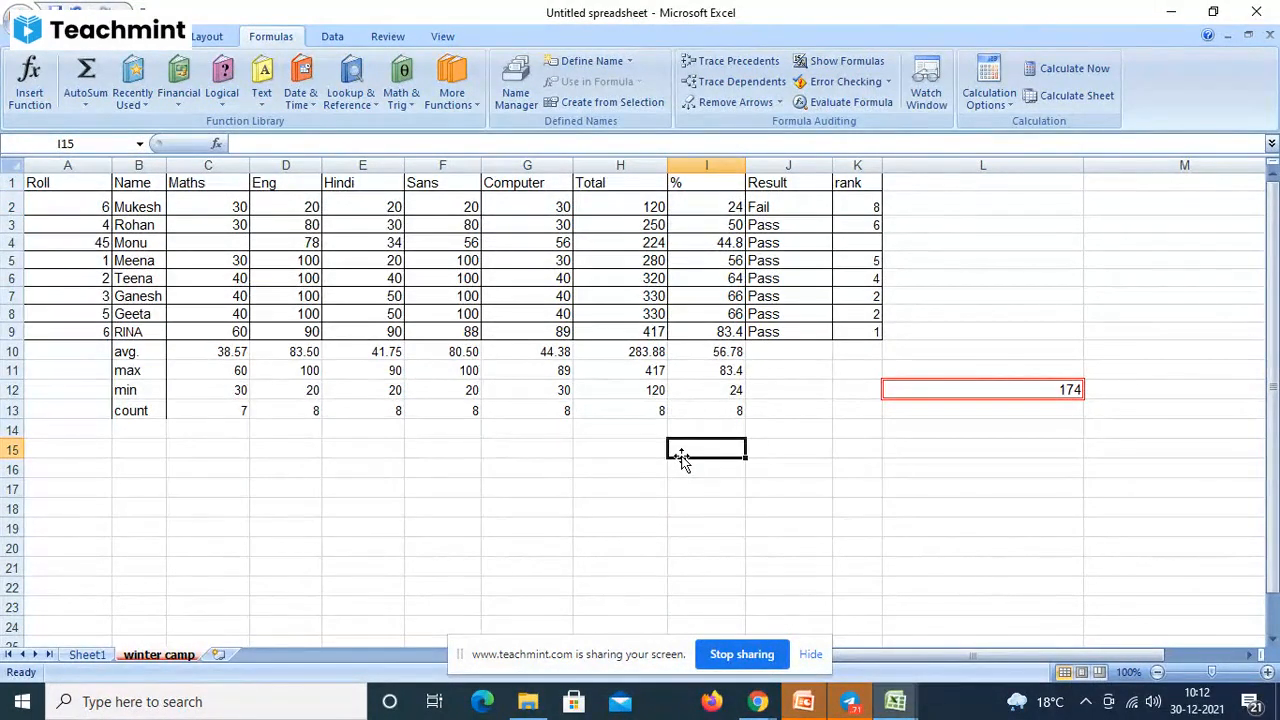
- Enter 10 in I15 and =I15>20 in J15, which returns FALSE
{"action": "type", "text": "10"}
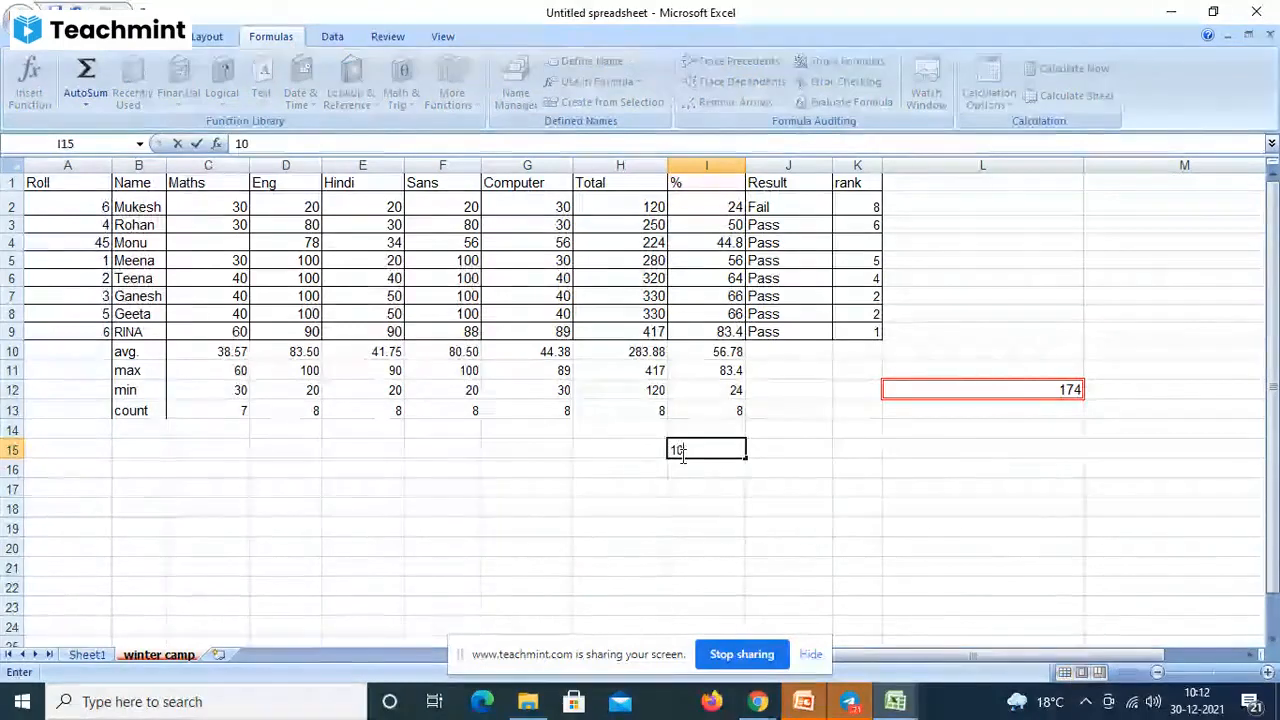
{"action": "key", "text": "Tab"}
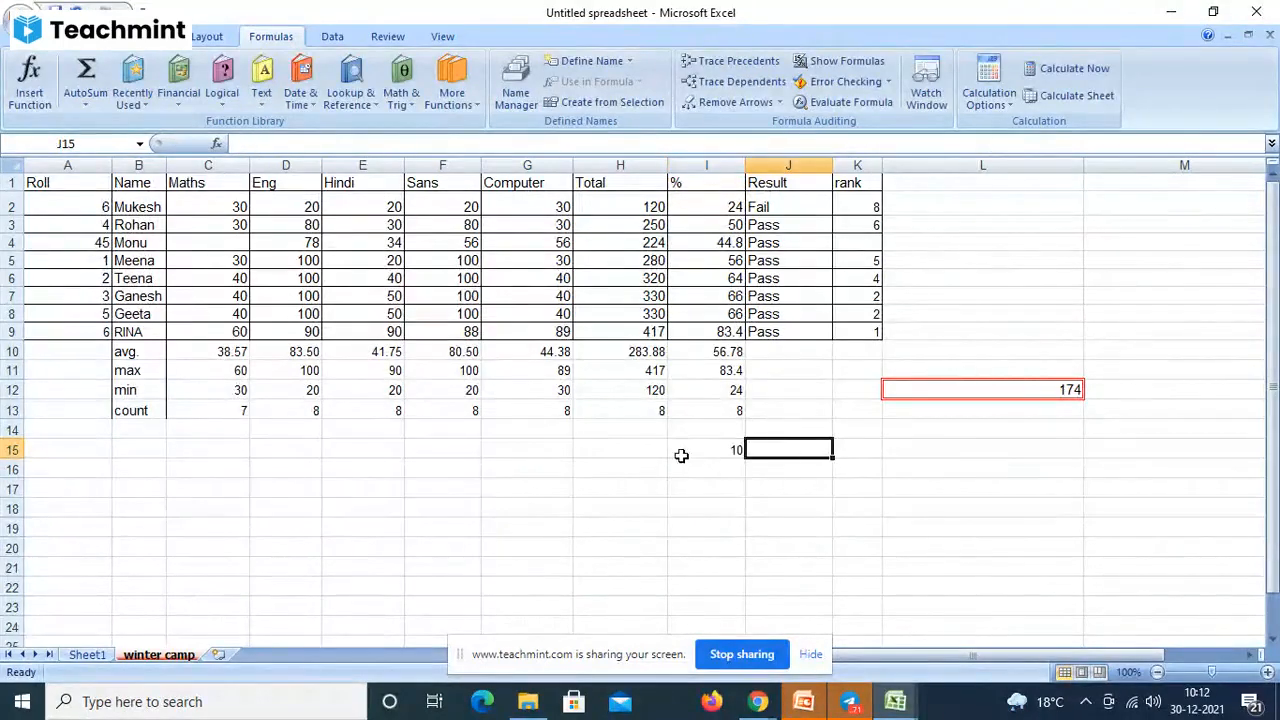
{"action": "type", "text": "="}
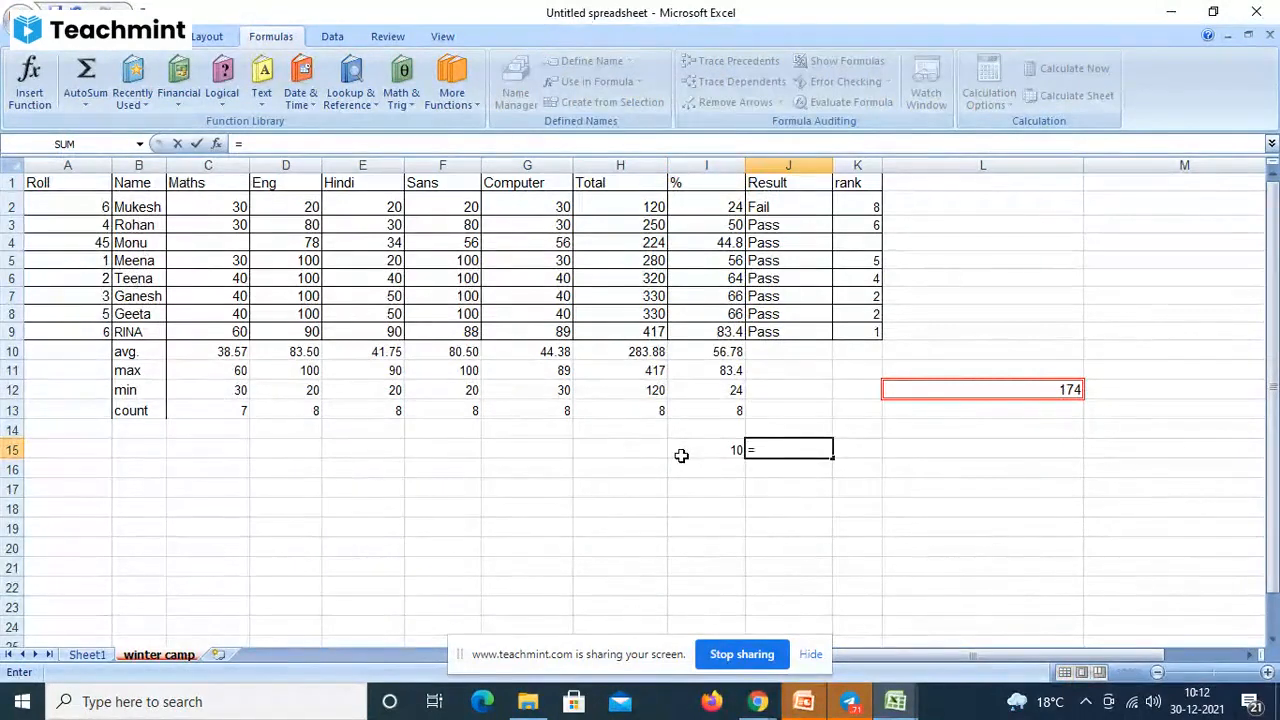
{"action": "type", "text": "a"}
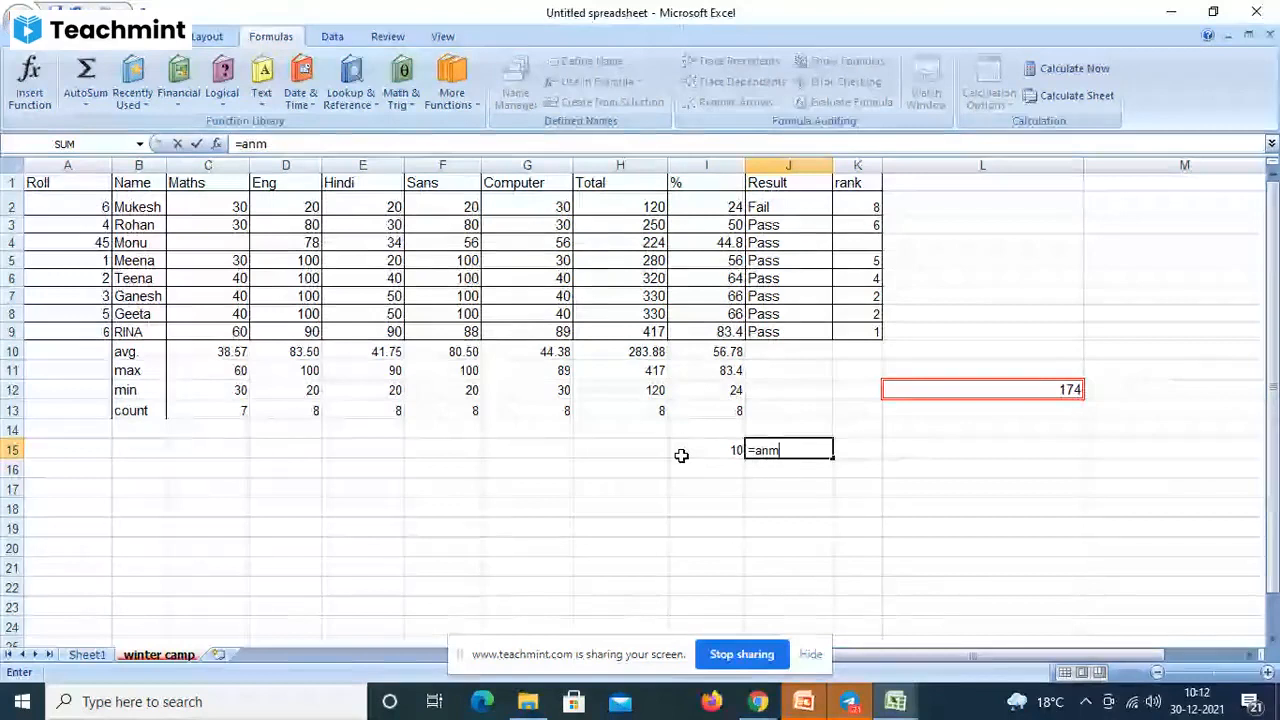
{"action": "type", "text": "n"}
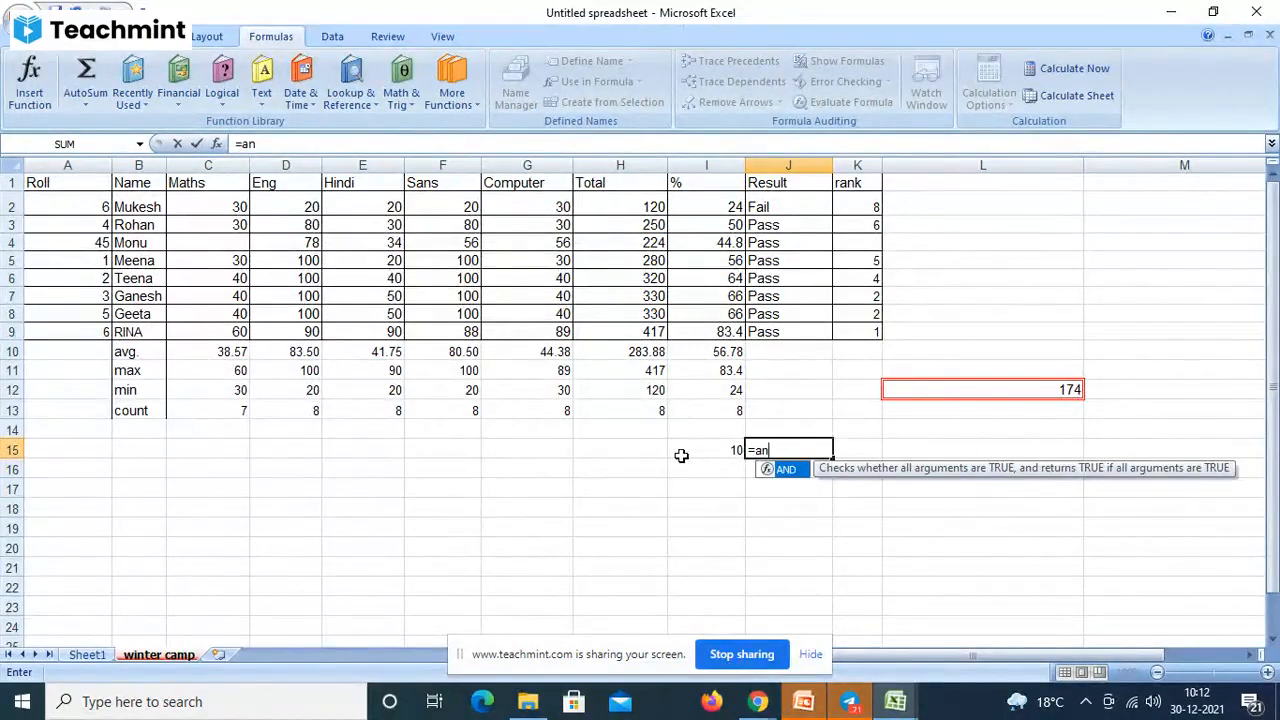
{"action": "key", "text": "BackSpace"}
{"action": "key", "text": "BackSpace"}
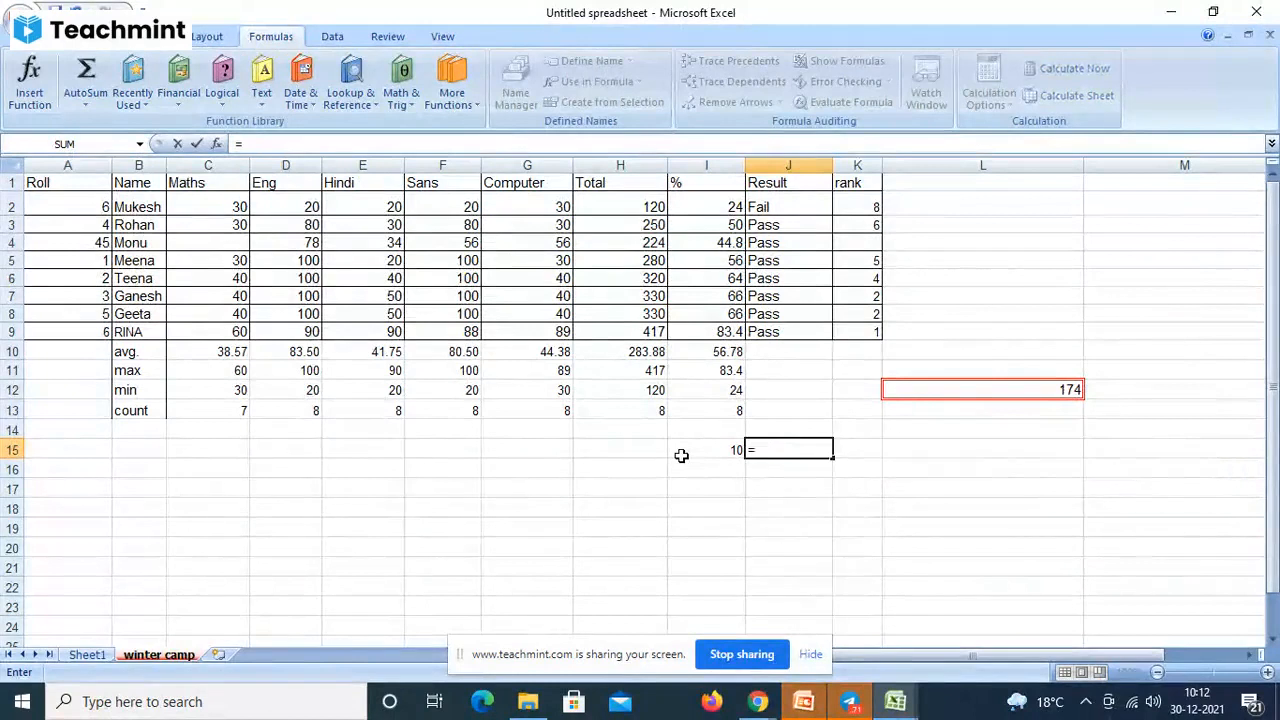
{"action": "left_click", "coordinate": [718, 447]}
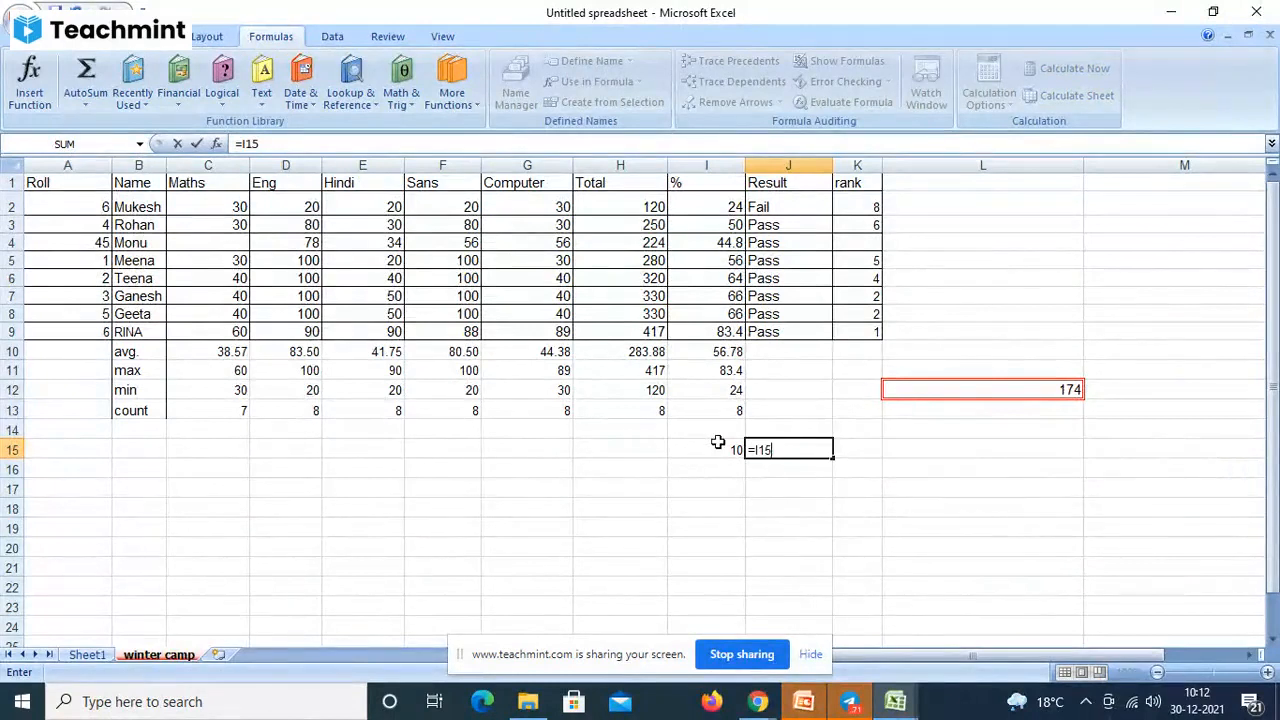
{"action": "type", "text": ">"}
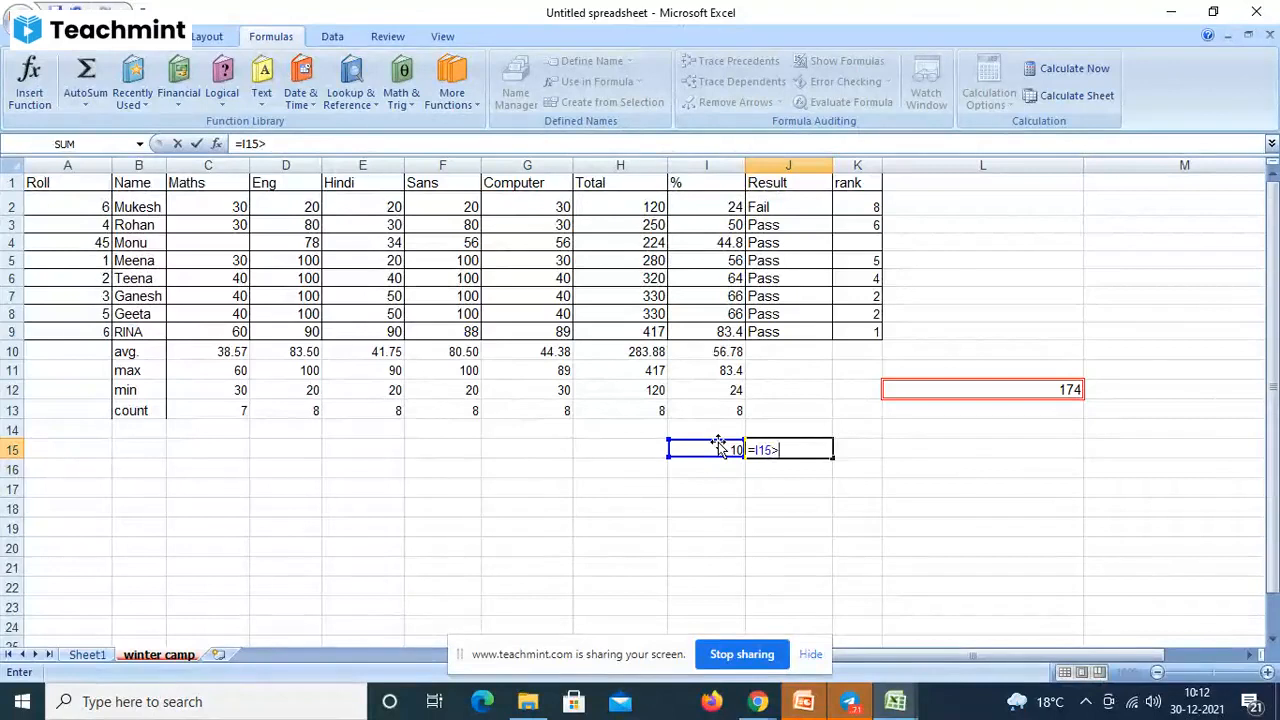
{"action": "type", "text": "20"}
{"action": "key", "text": "Return"}
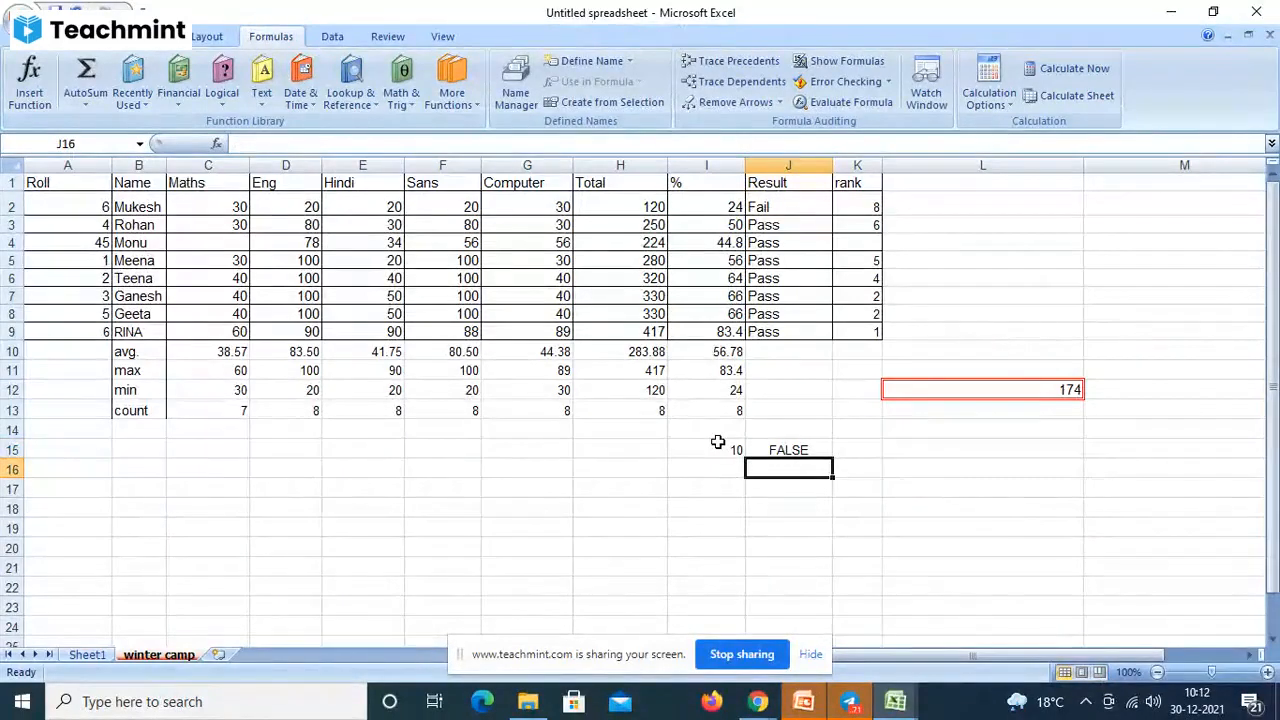
{"action": "left_click", "coordinate": [808, 451]}
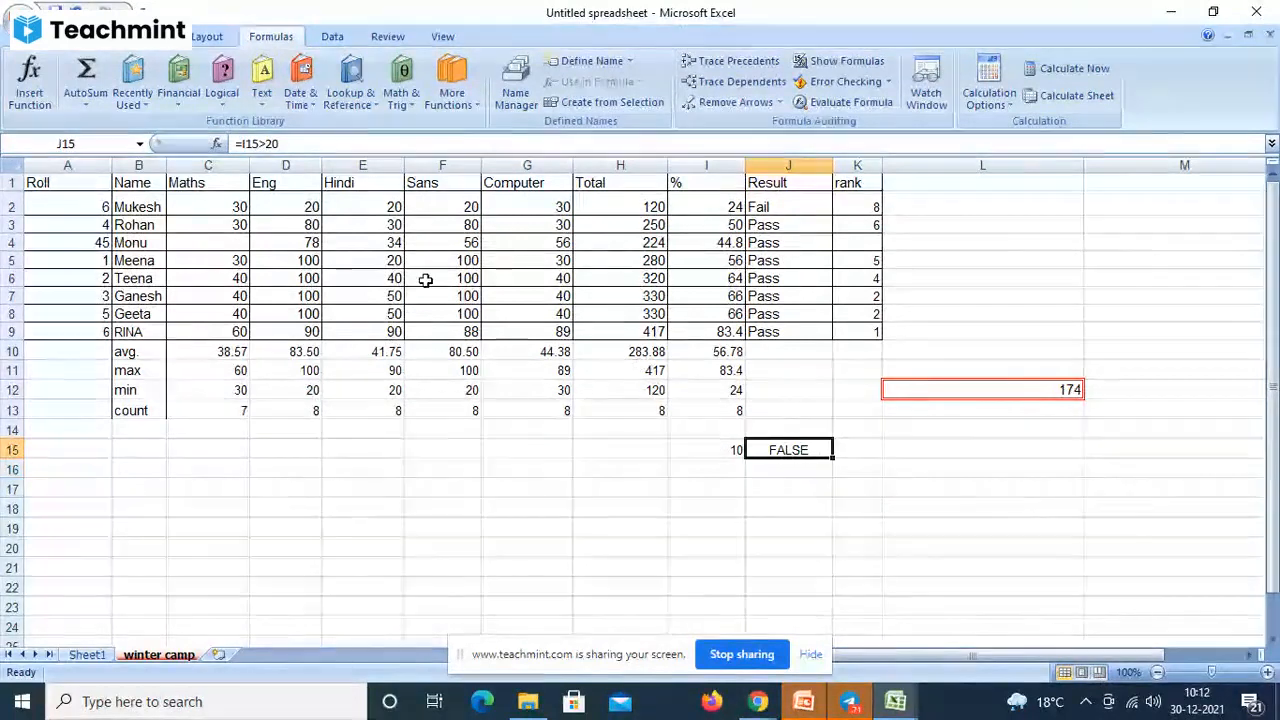
- Highlight the I15>20 condition in J15's formula, recommit it unchanged, and begin a formula in J16
{"action": "left_click", "coordinate": [297, 144]}
{"action": "left_click_drag", "start_coordinate": [297, 144], "coordinate": [241, 143]}
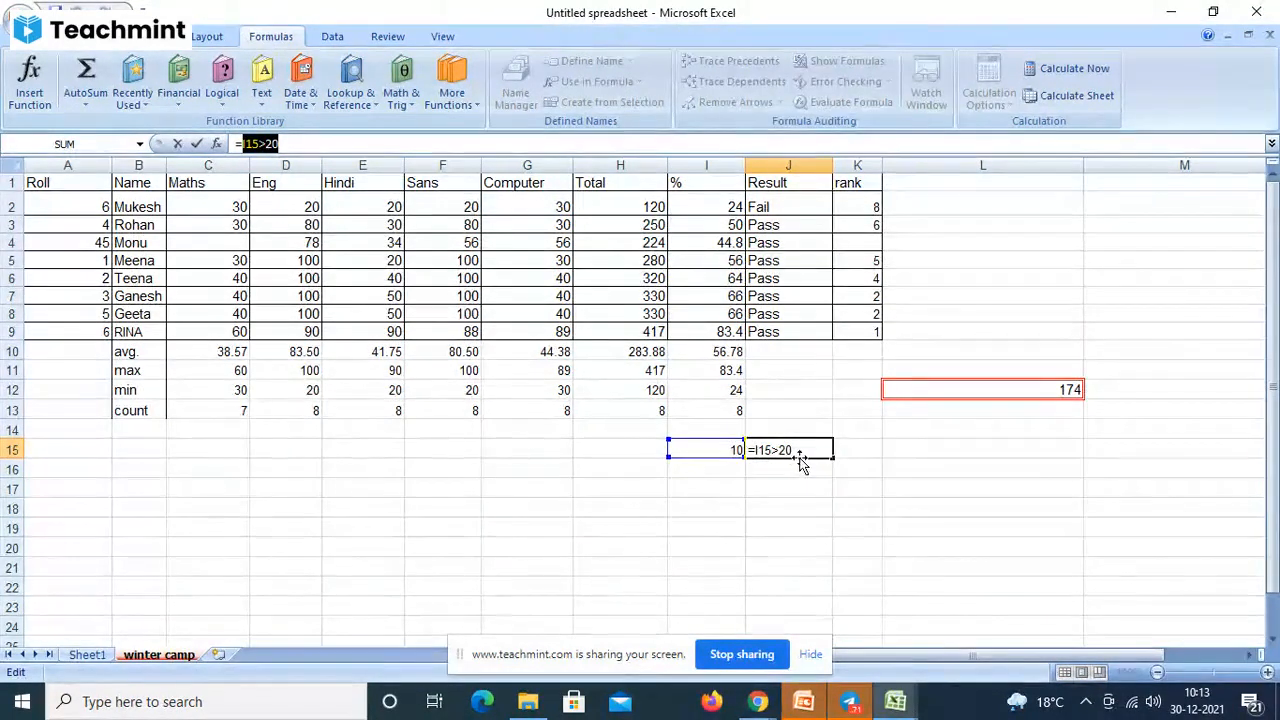
{"action": "key", "text": "Return"}
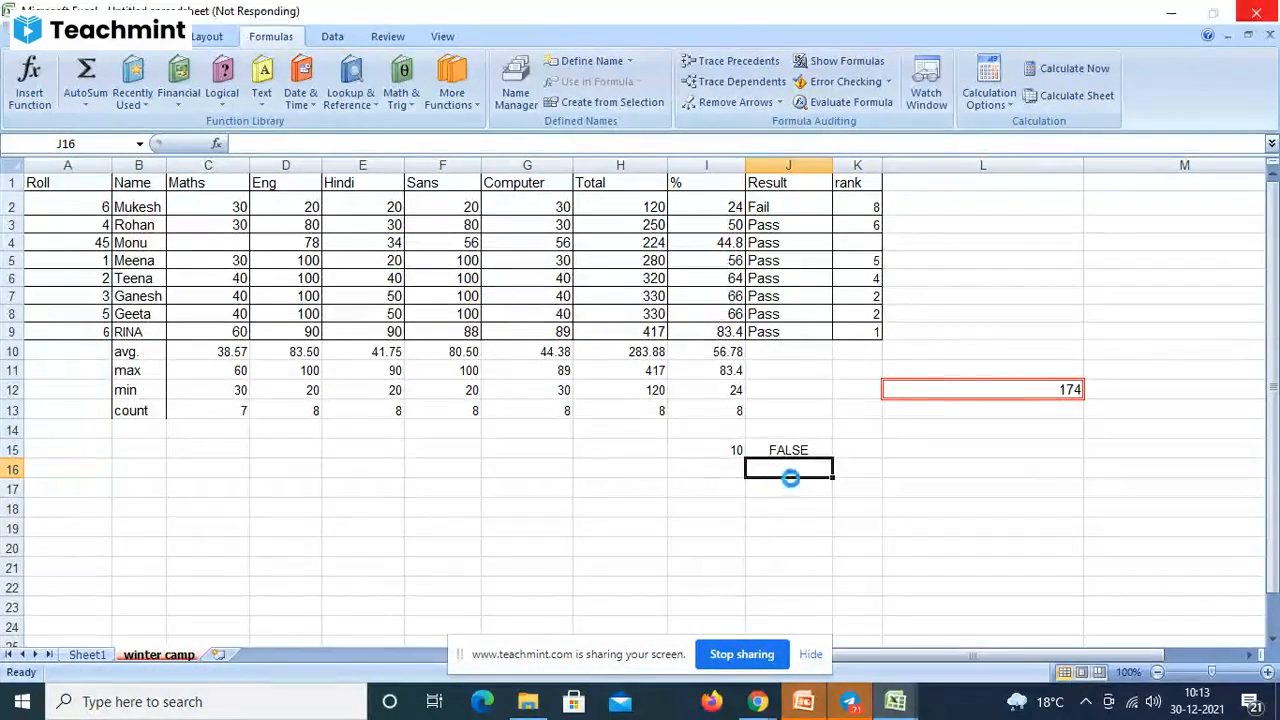
{"action": "type", "text": "="}
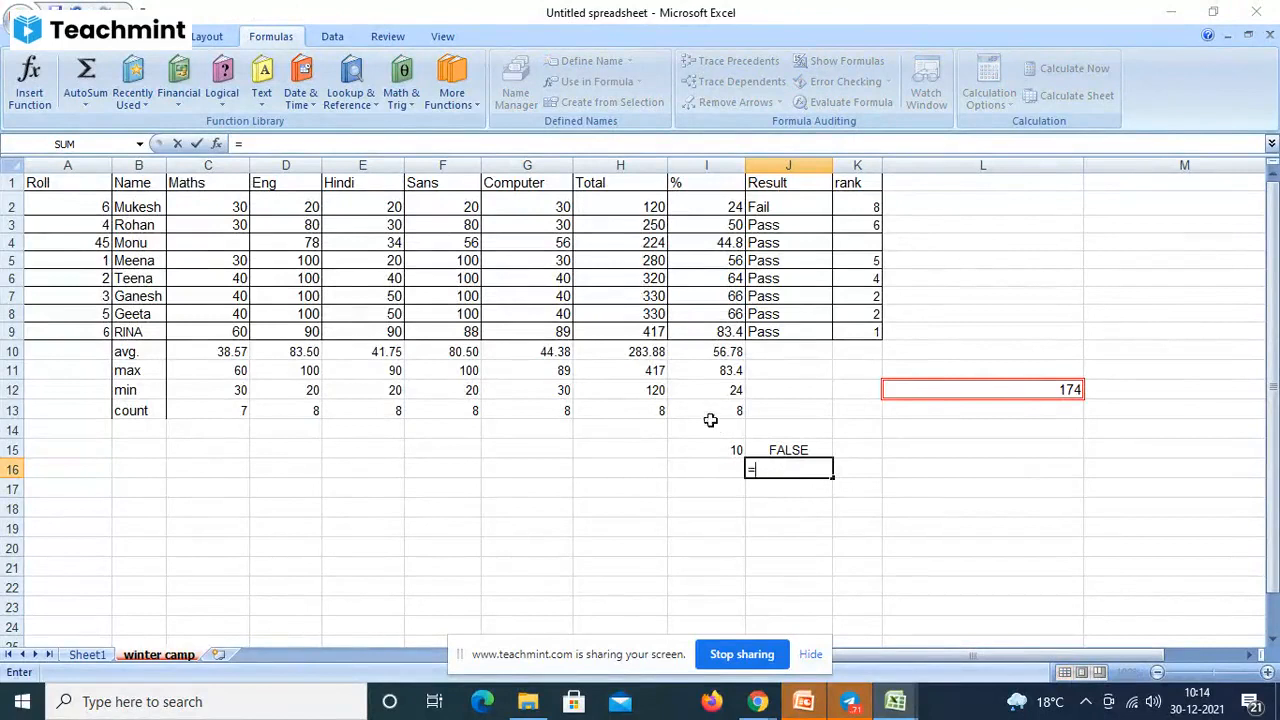
{"action": "left_click", "coordinate": [660, 390]}
{"action": "type", "text": ">"}
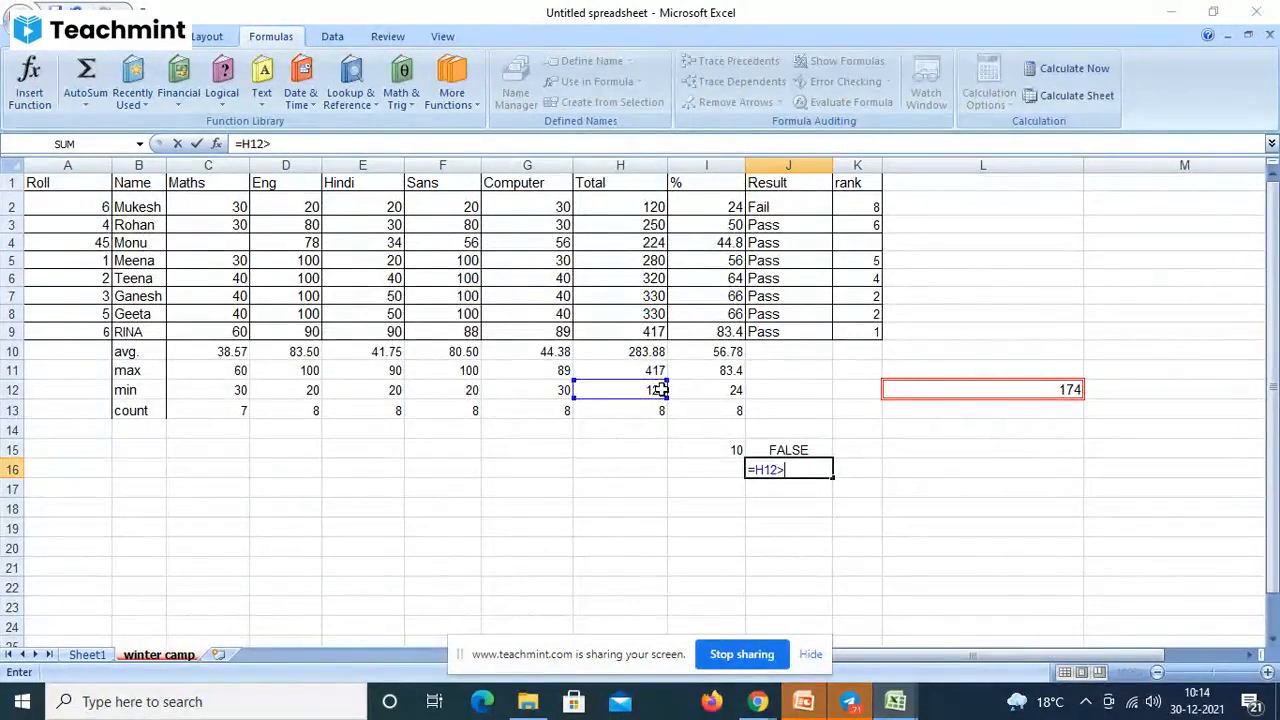
{"action": "type", "text": "100"}
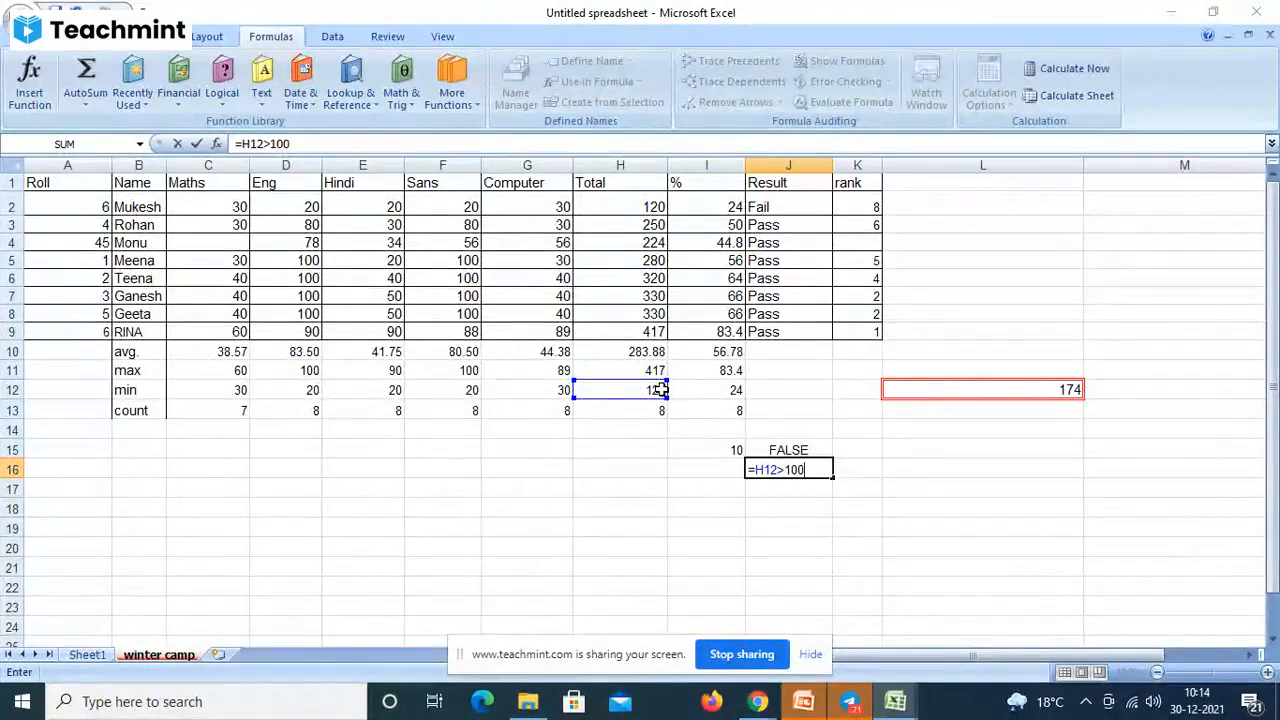
{"action": "key", "text": "Return"}
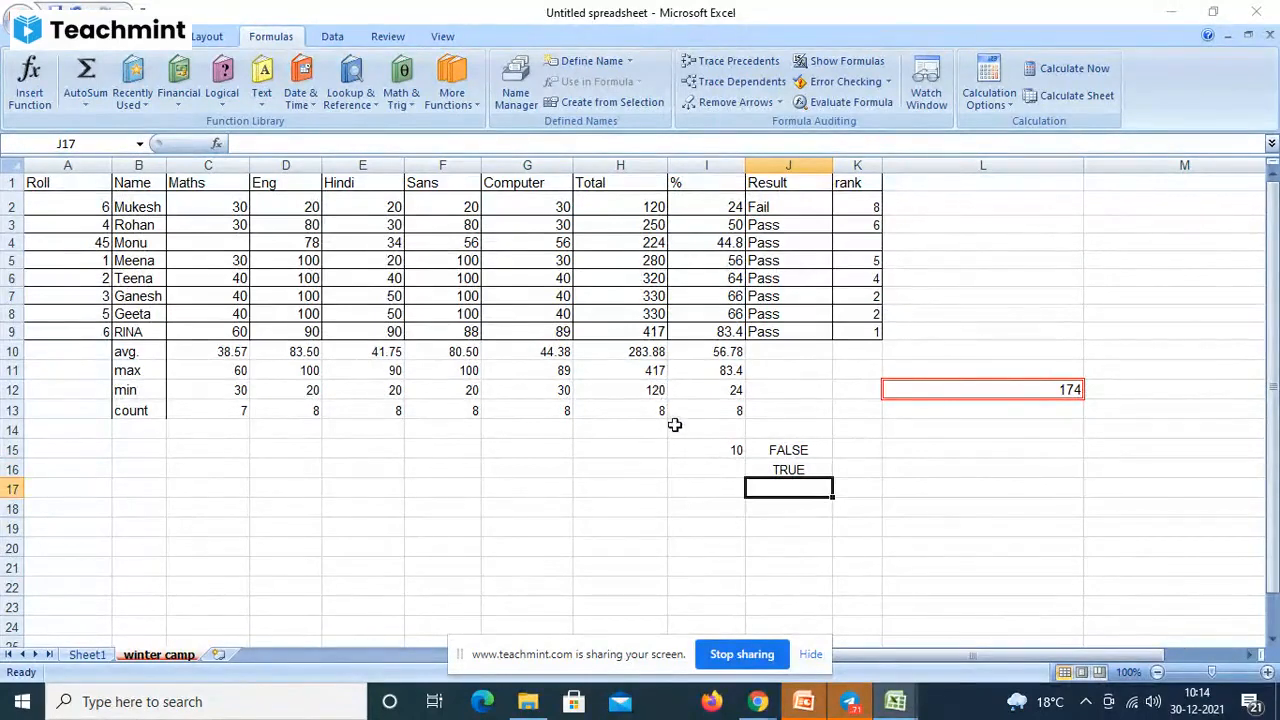
{"action": "left_click", "coordinate": [655, 393]}
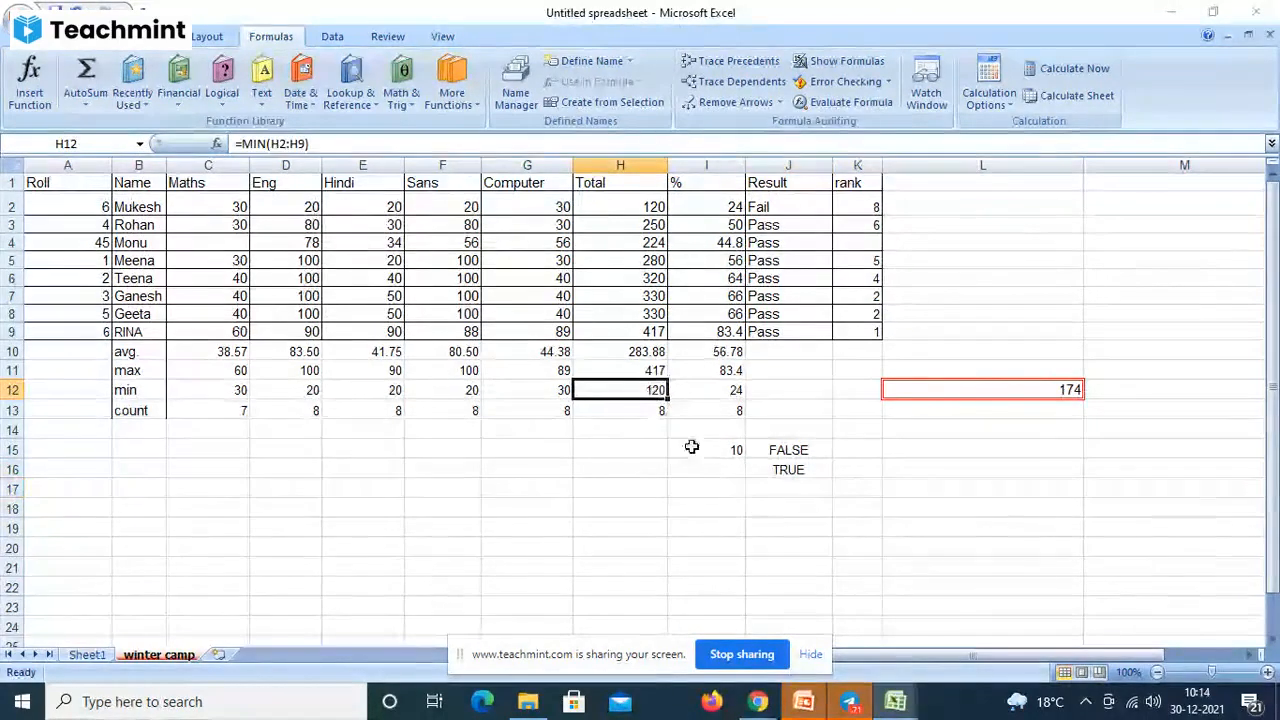
{"action": "left_click", "coordinate": [783, 477]}
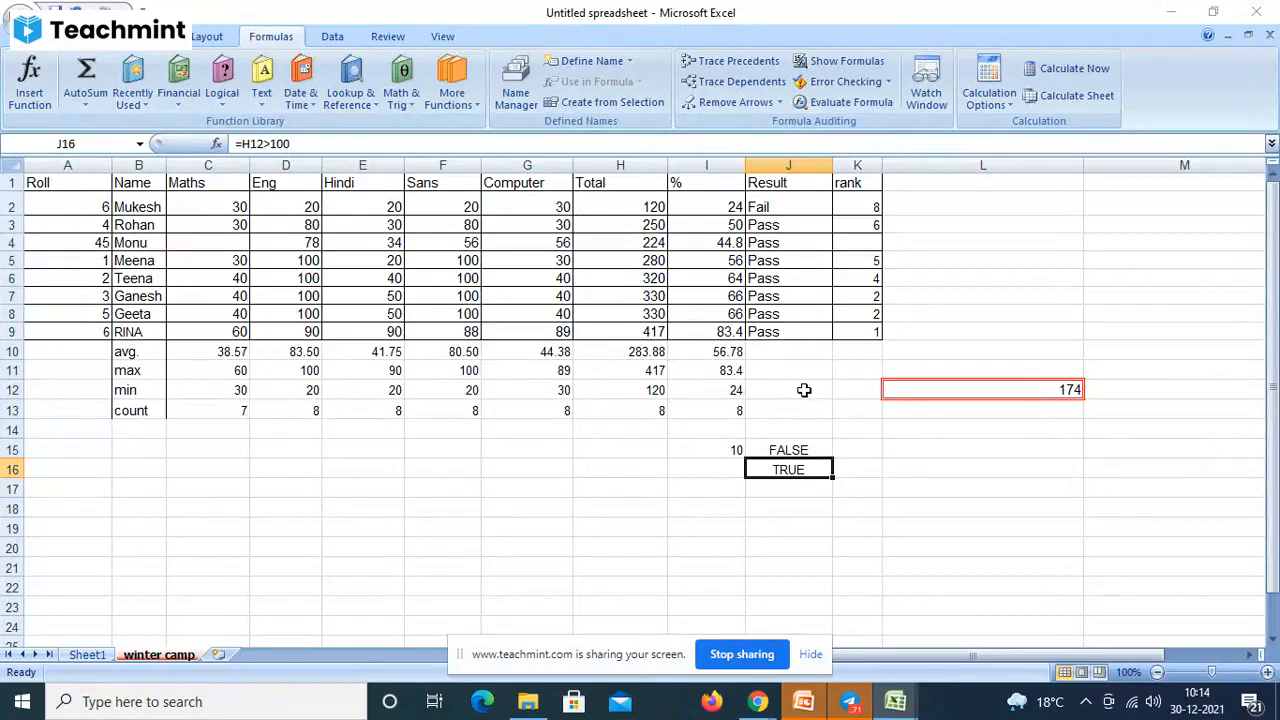
{"action": "left_click", "coordinate": [772, 497]}
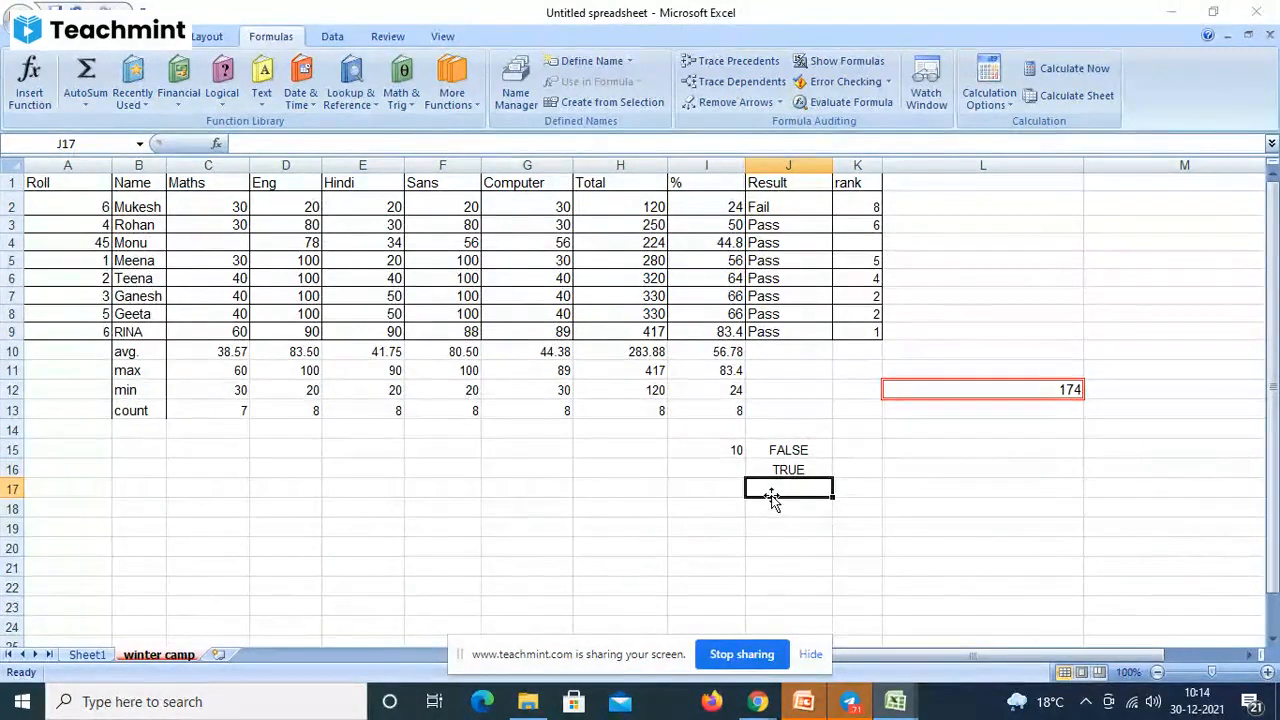
- Enter =I15=10 in J17, which returns TRUE
{"action": "type", "text": "=10"}
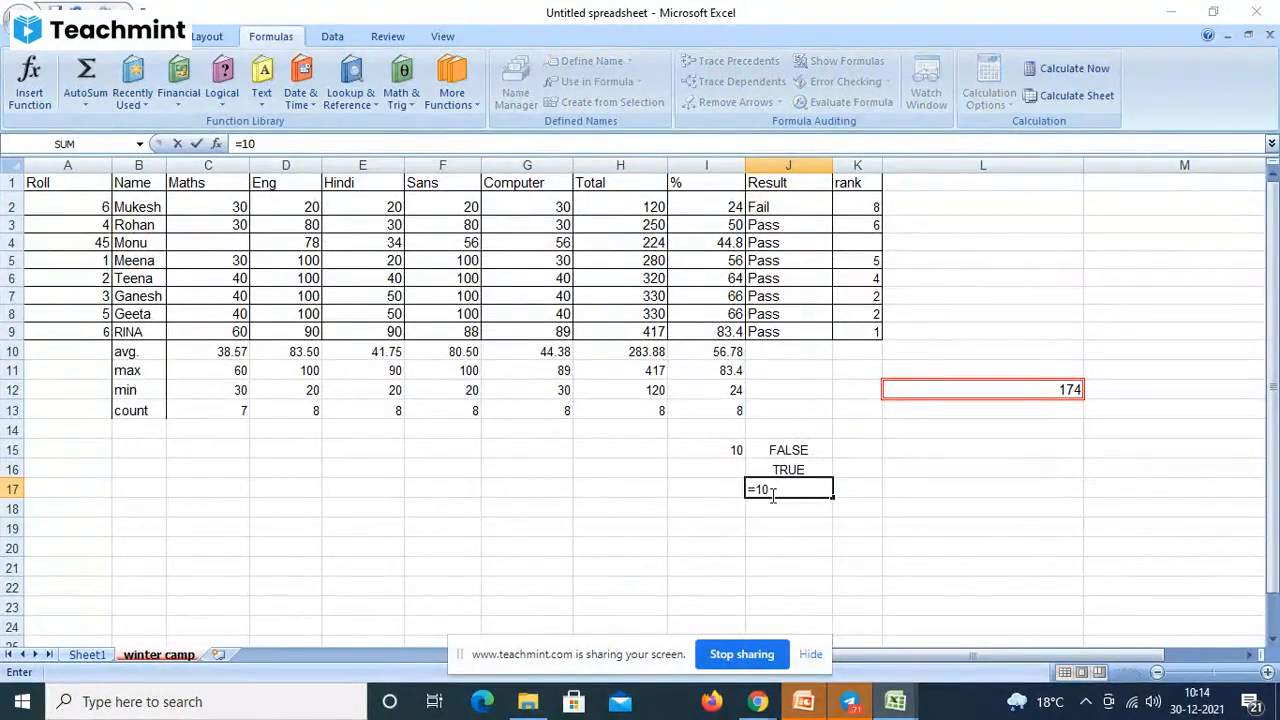
{"action": "key", "text": "BackSpace"}
{"action": "key", "text": "BackSpace"}
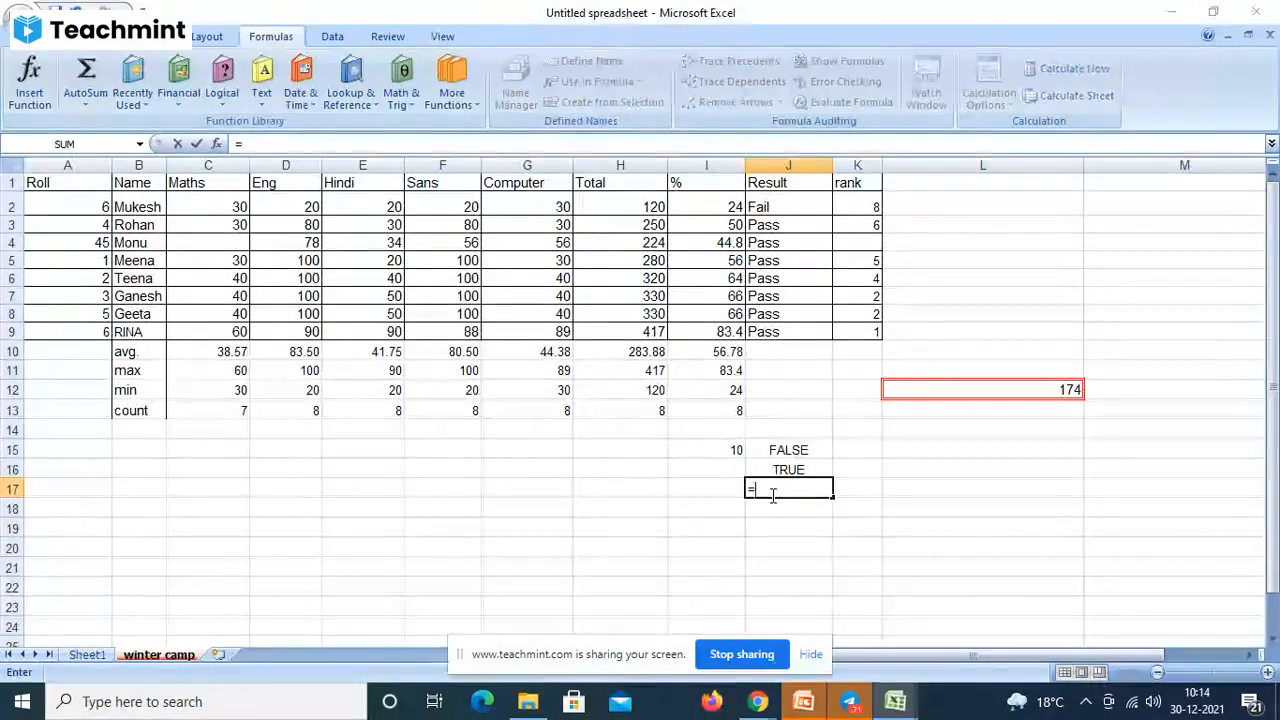
{"action": "left_click", "coordinate": [721, 449]}
{"action": "type", "text": "="}
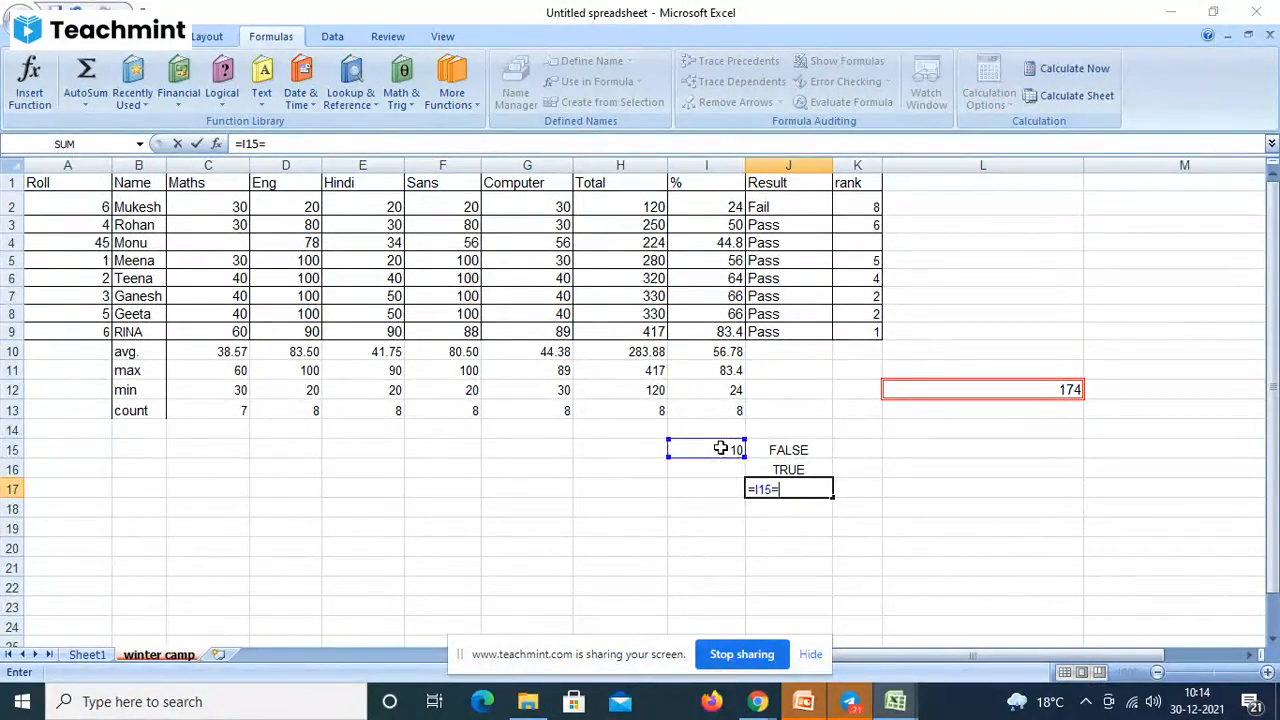
{"action": "type", "text": "10"}
{"action": "key", "text": "Return"}
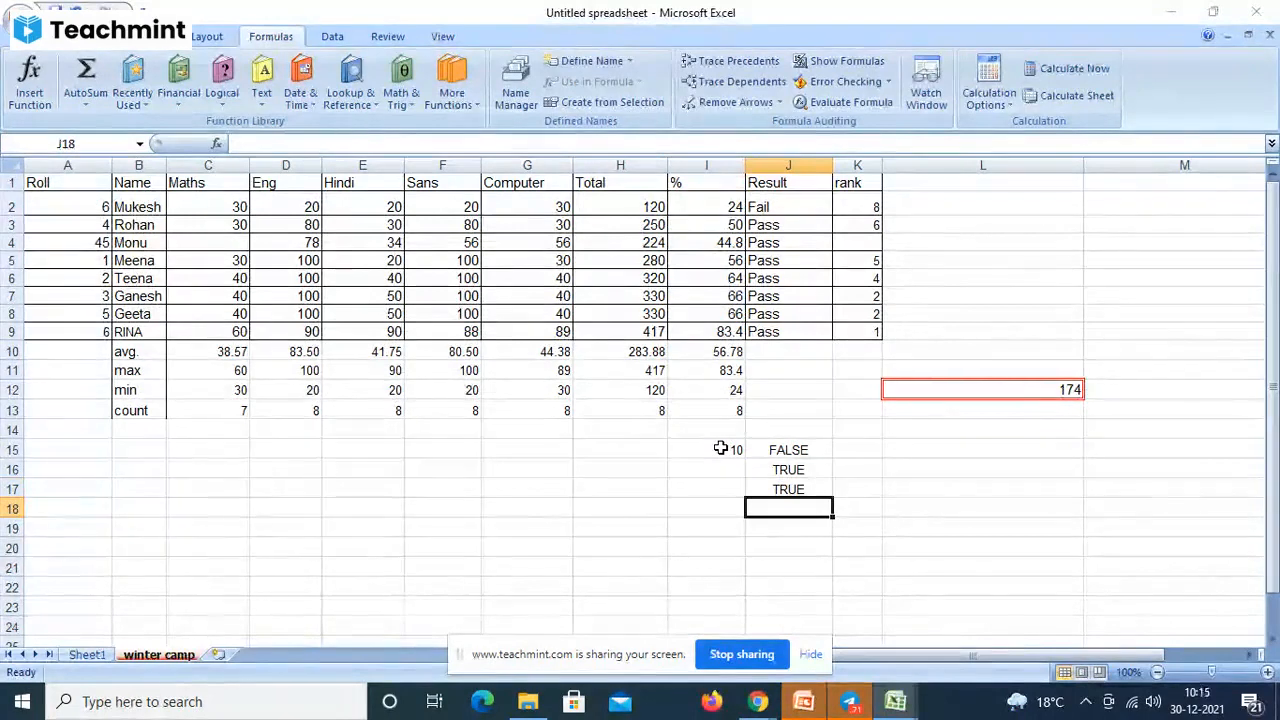
- Highlight the I15=10 condition in J17's formula, then select the results J15:J17
{"action": "left_click", "coordinate": [767, 487]}
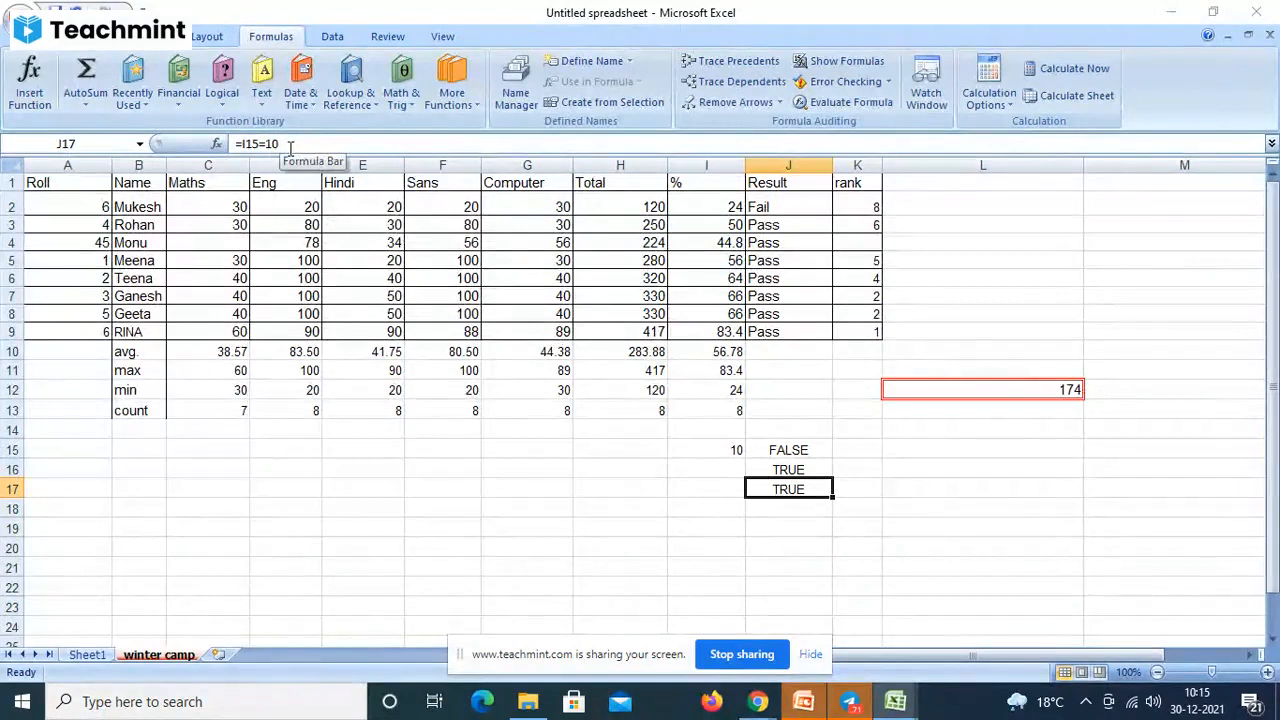
{"action": "left_click", "coordinate": [290, 145]}
{"action": "left_click_drag", "start_coordinate": [290, 145], "coordinate": [245, 141]}
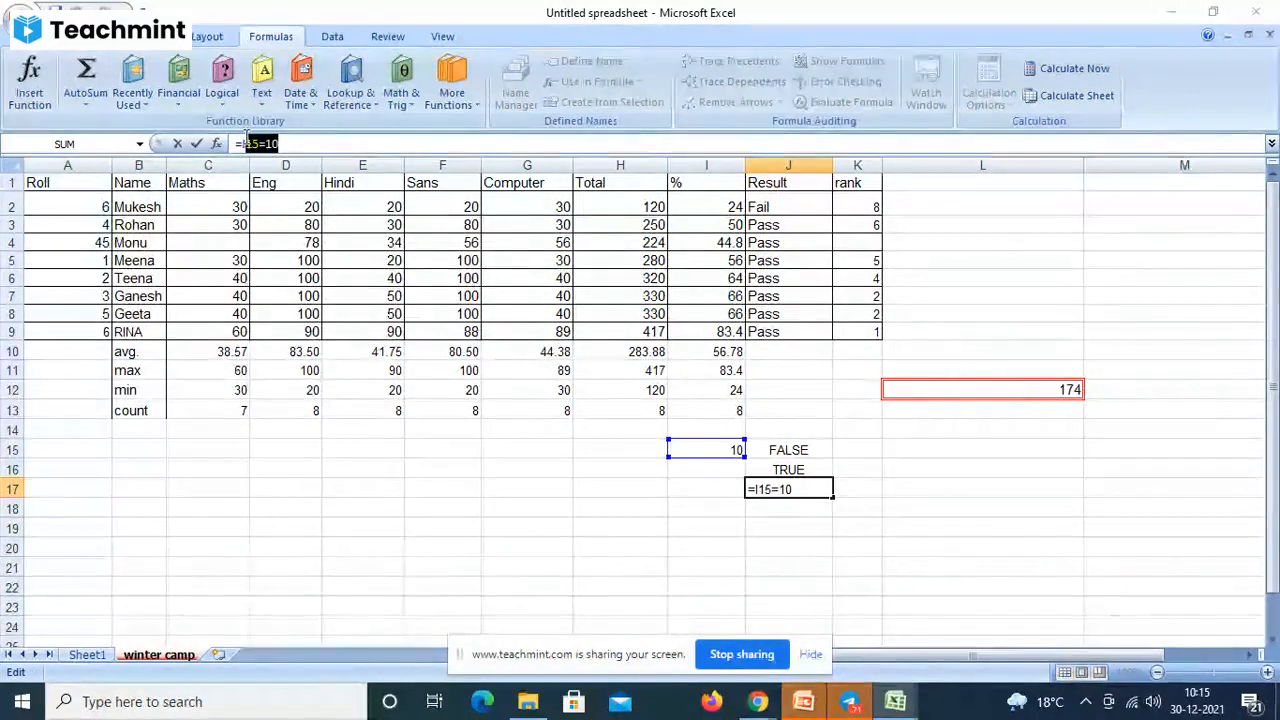
{"action": "left_click", "coordinate": [755, 449]}
{"action": "left_click_drag", "start_coordinate": [755, 449], "coordinate": [775, 497]}
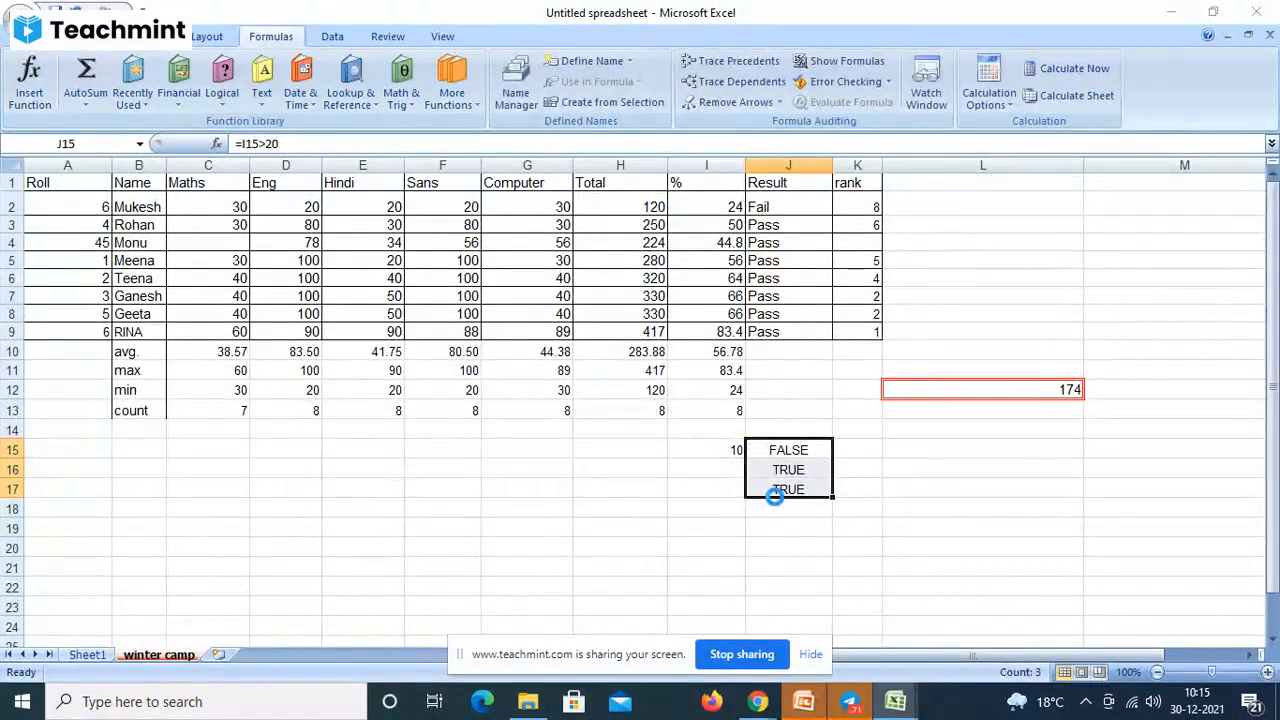
- Delete the J15:J17 results, then type the operators =,><,<=,>= in J15 and erase them
{"action": "key", "text": "Delete"}
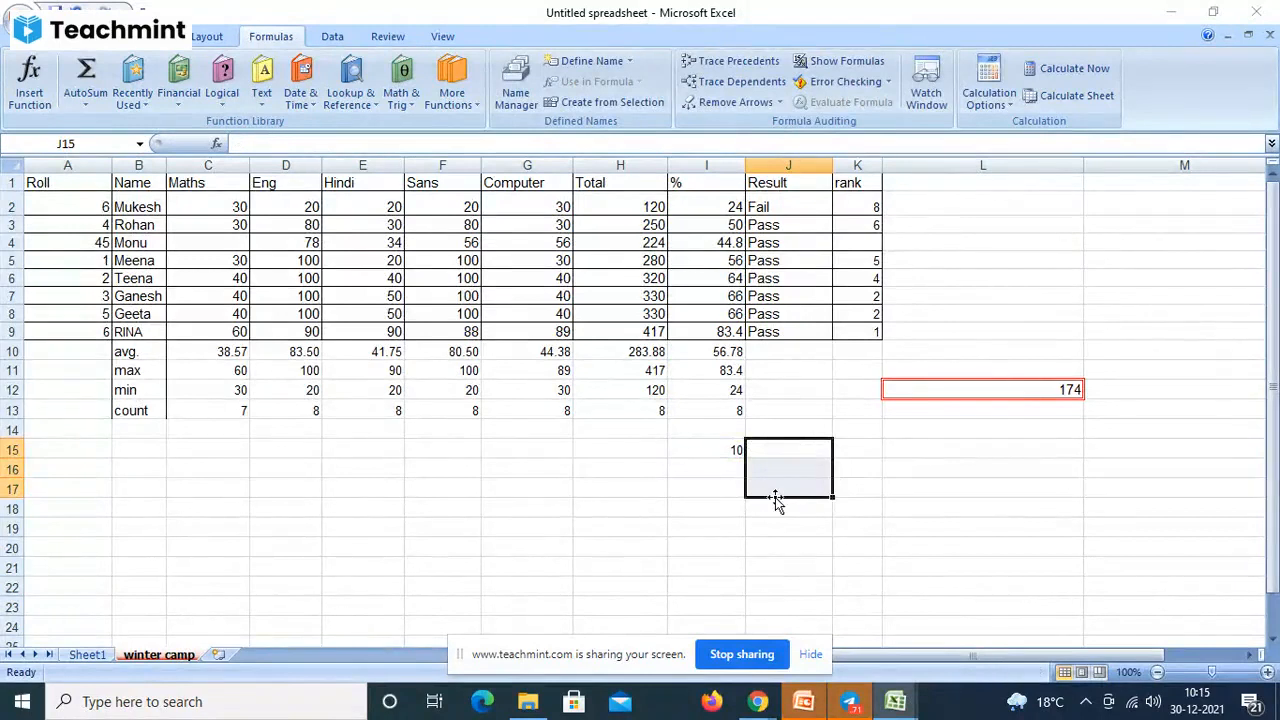
{"action": "type", "text": "="}
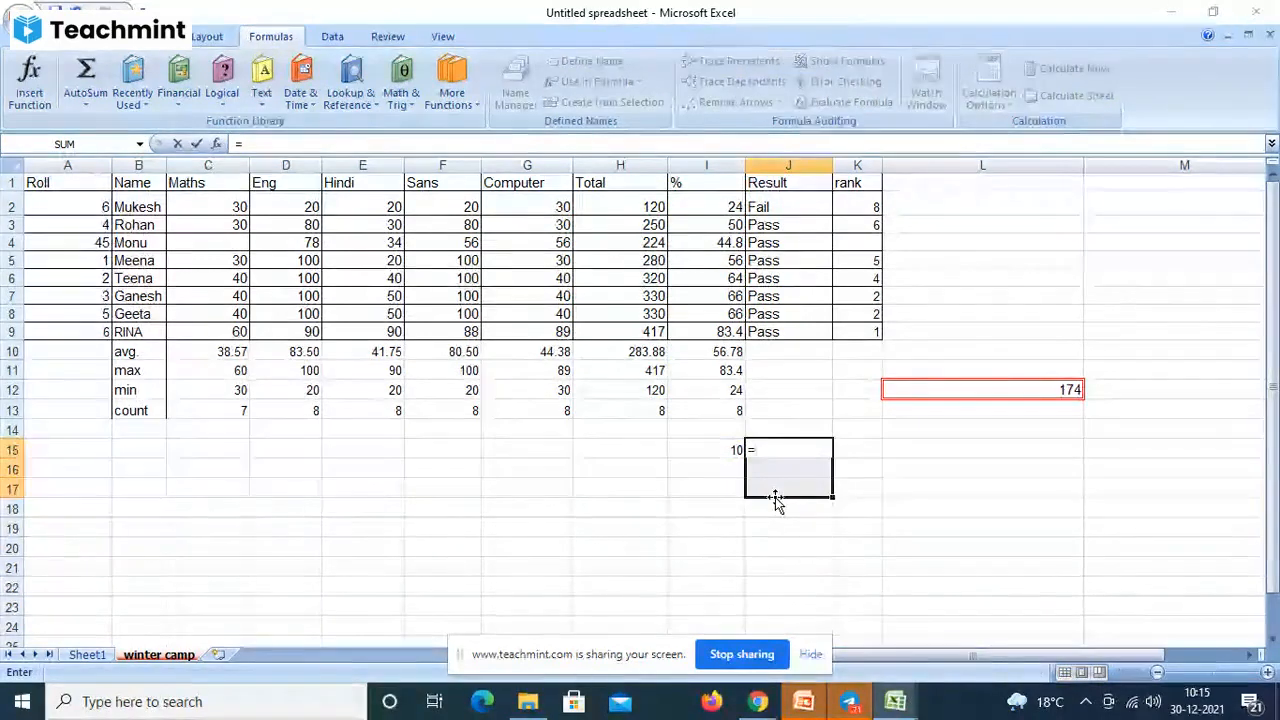
{"action": "type", "text": ",>"}
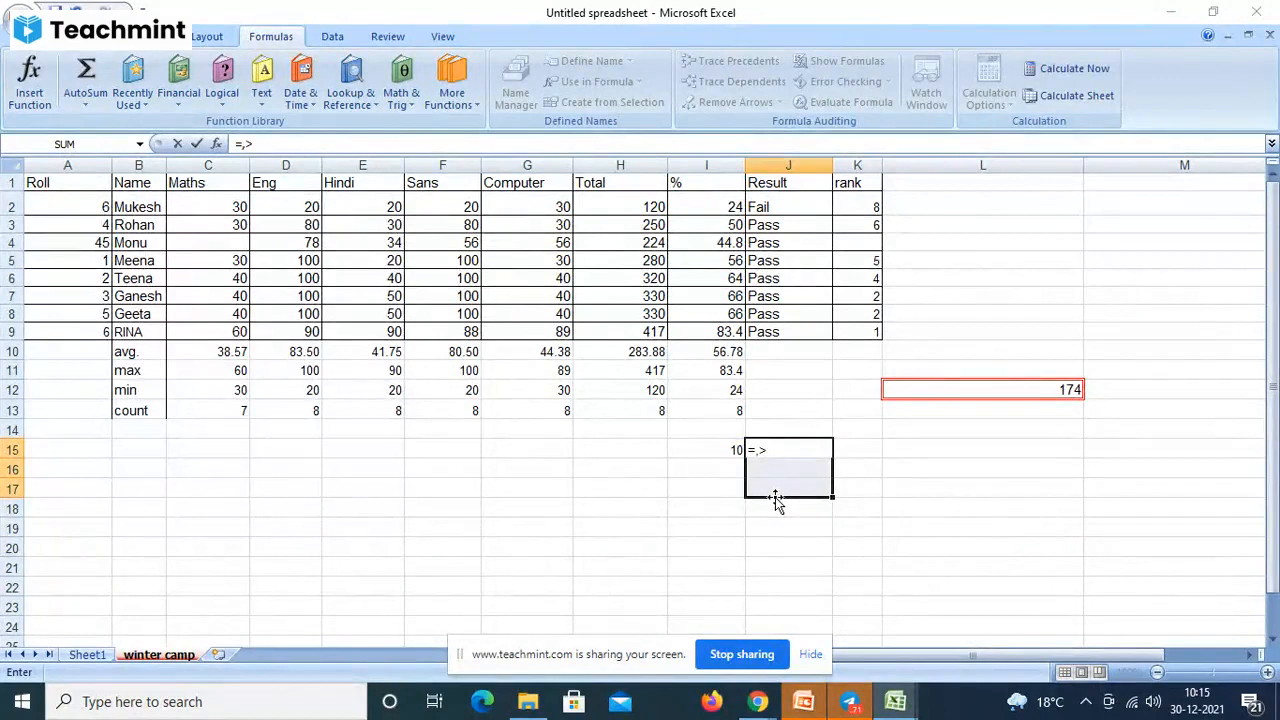
{"action": "type", "text": "<,<="}
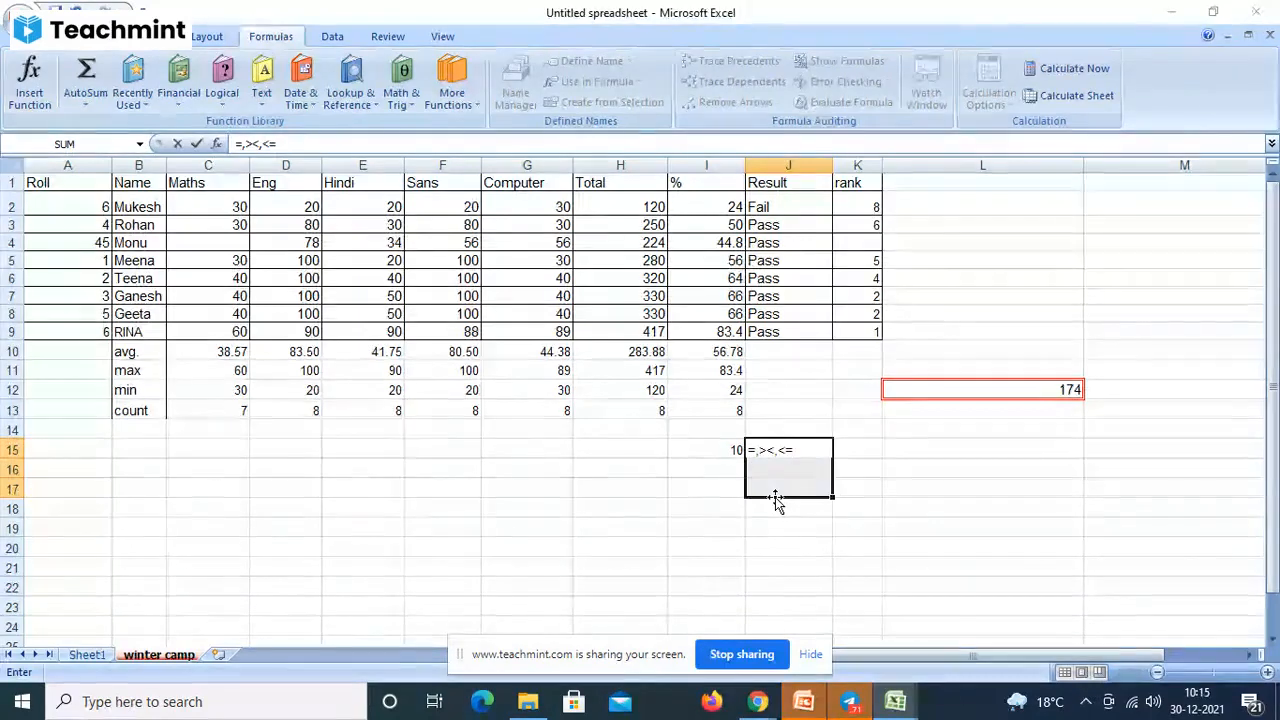
{"action": "type", "text": ",>="}
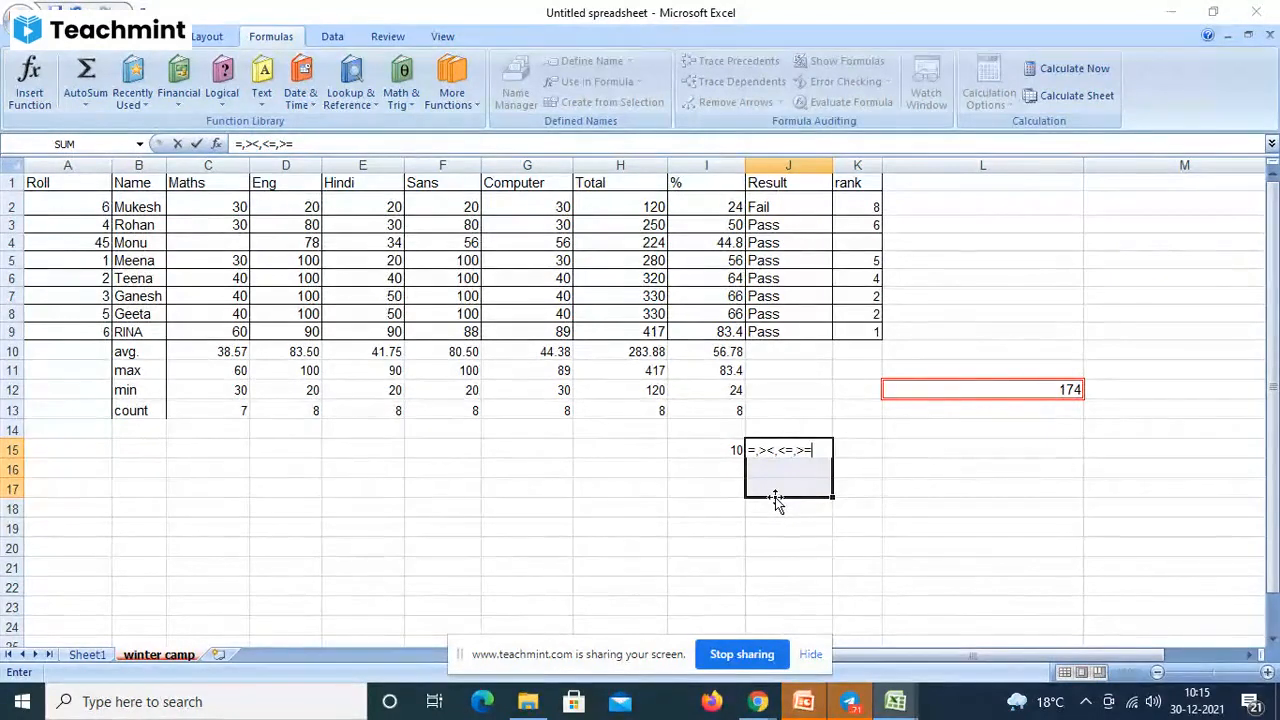
{"action": "key", "text": "BackSpace"}
{"action": "key", "text": "BackSpace"}
{"action": "key", "text": "BackSpace"}
{"action": "key", "text": "BackSpace"}
{"action": "key", "text": "BackSpace"}
{"action": "key", "text": "BackSpace"}
{"action": "key", "text": "BackSpace"}
{"action": "key", "text": "BackSpace"}
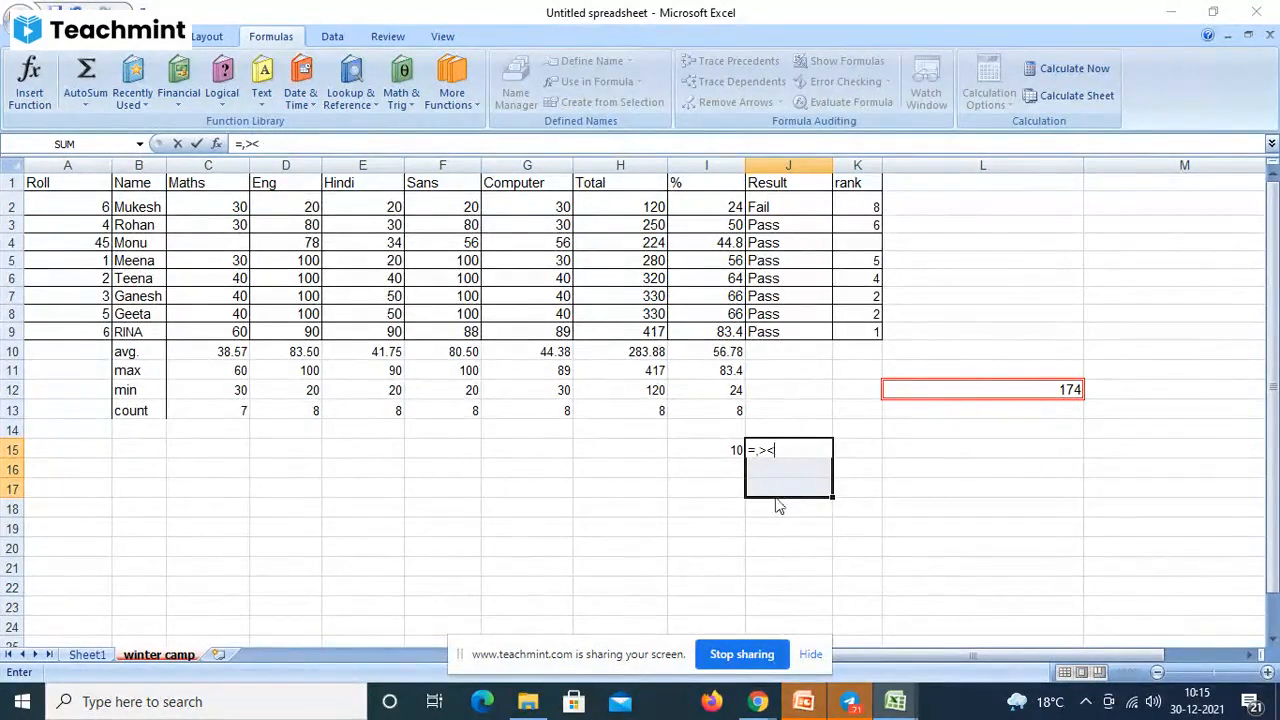
{"action": "key", "text": "BackSpace"}
{"action": "key", "text": "BackSpace"}
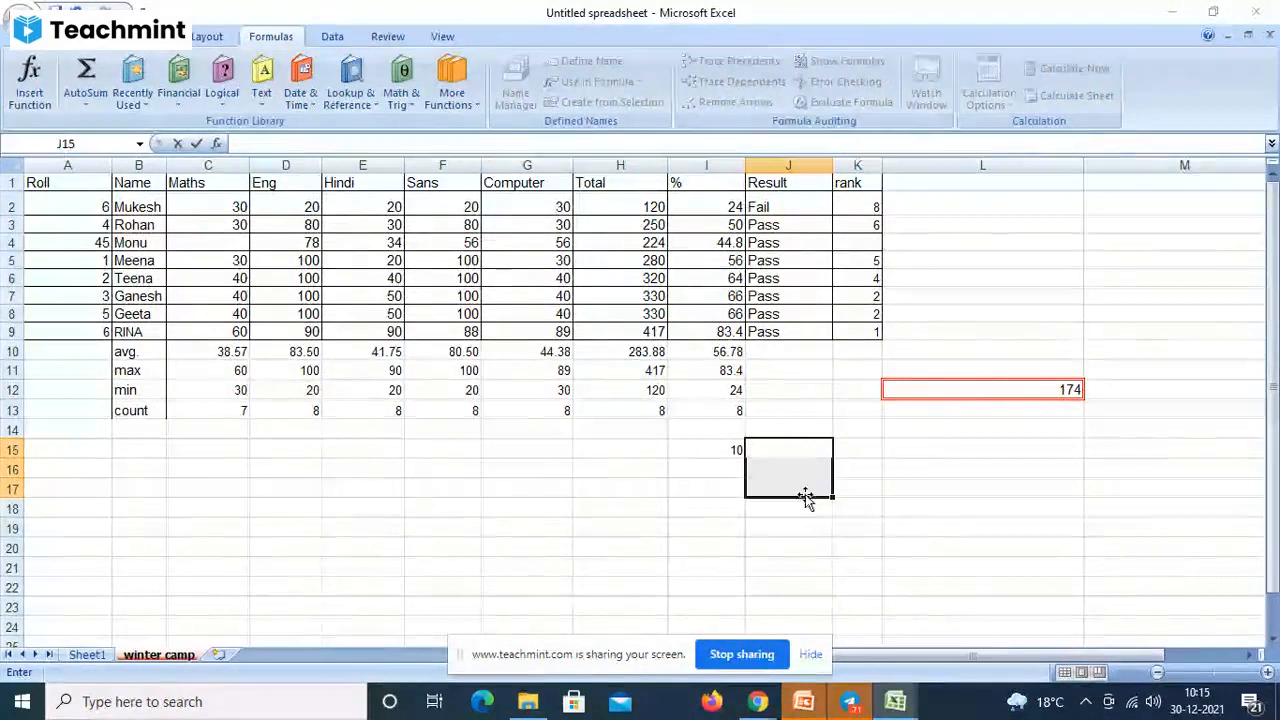
{"action": "key", "text": "Escape"}
- Start =AND( in J16 with the first condition I10>=33
{"action": "left_click", "coordinate": [797, 466]}
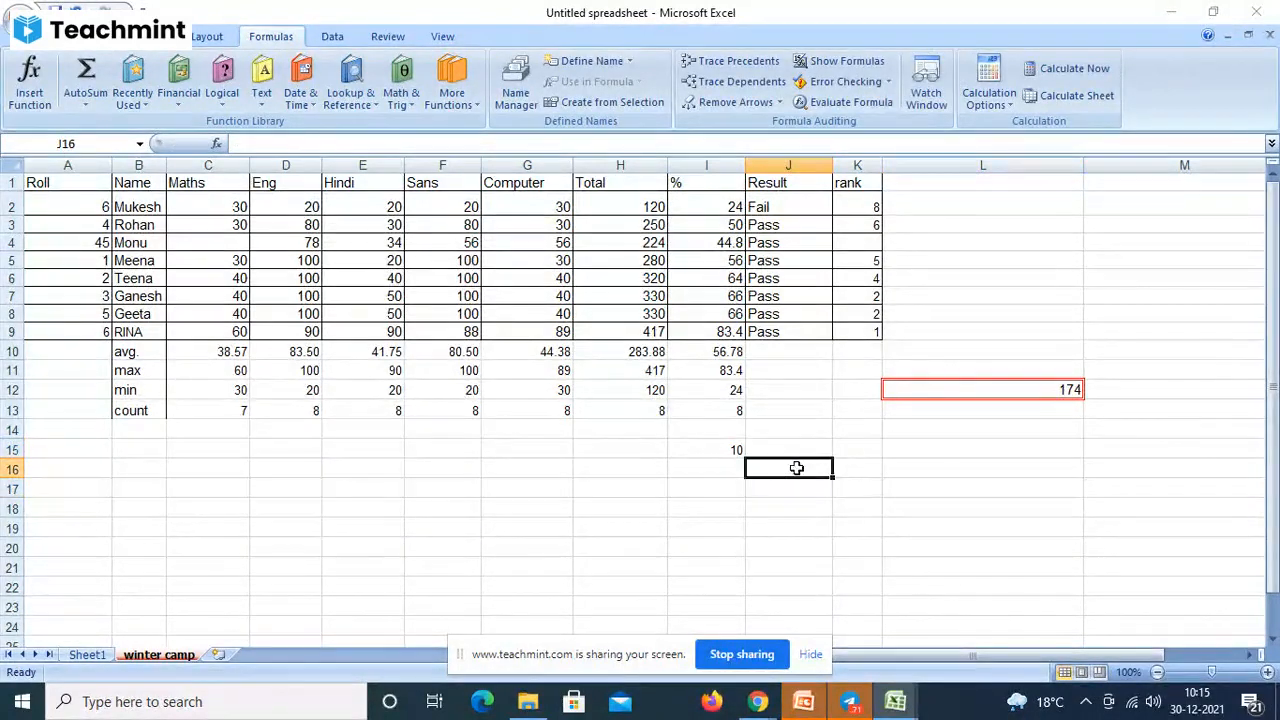
{"action": "left_click", "coordinate": [222, 100]}
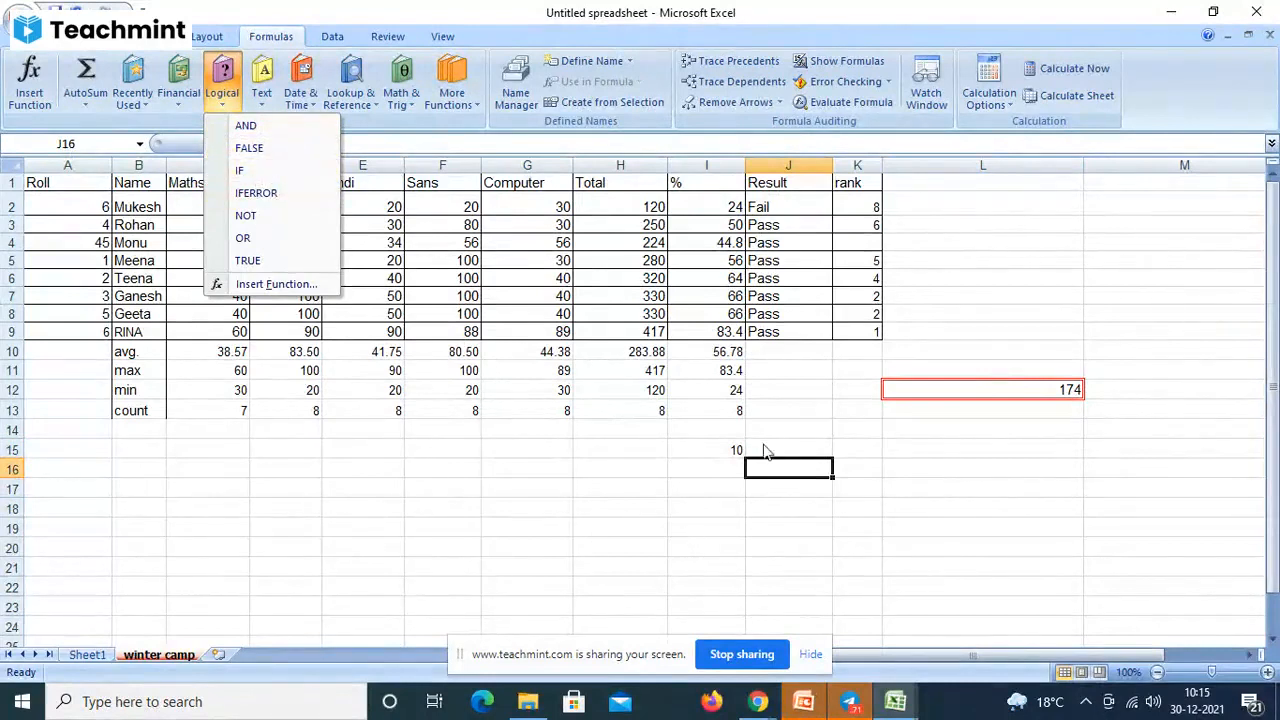
{"action": "left_click", "coordinate": [785, 469]}
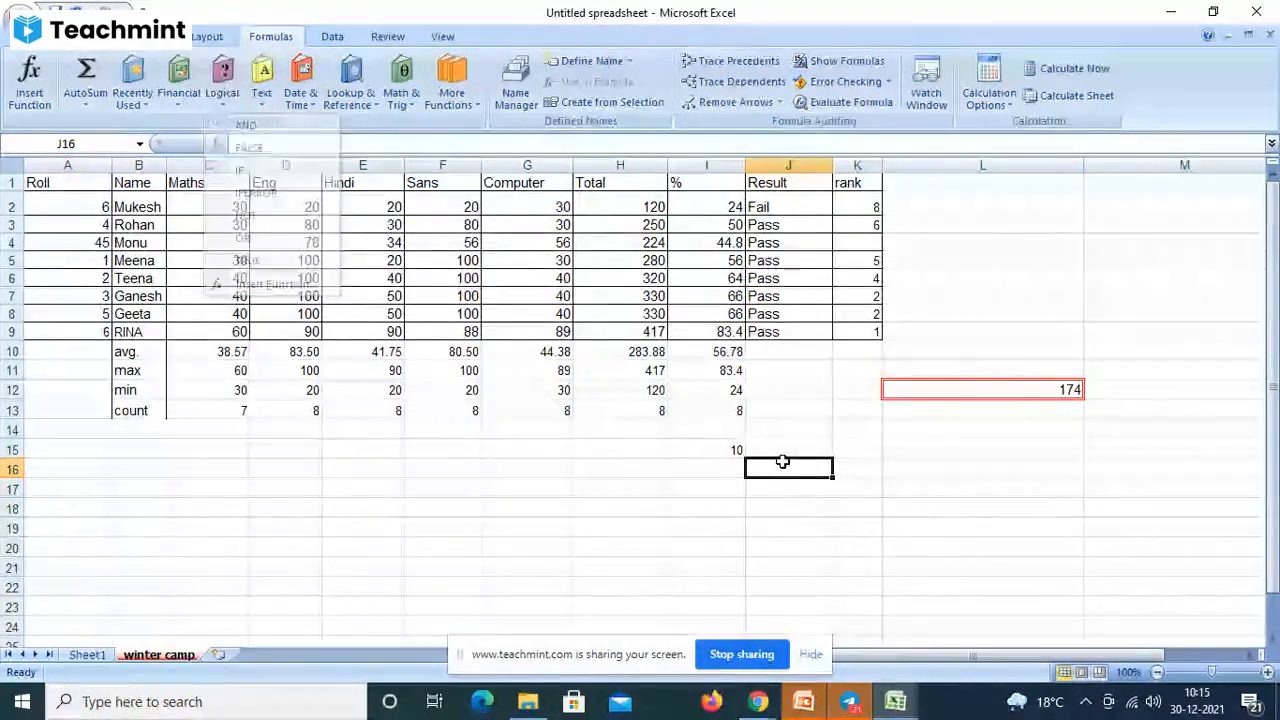
{"action": "type", "text": "=and"}
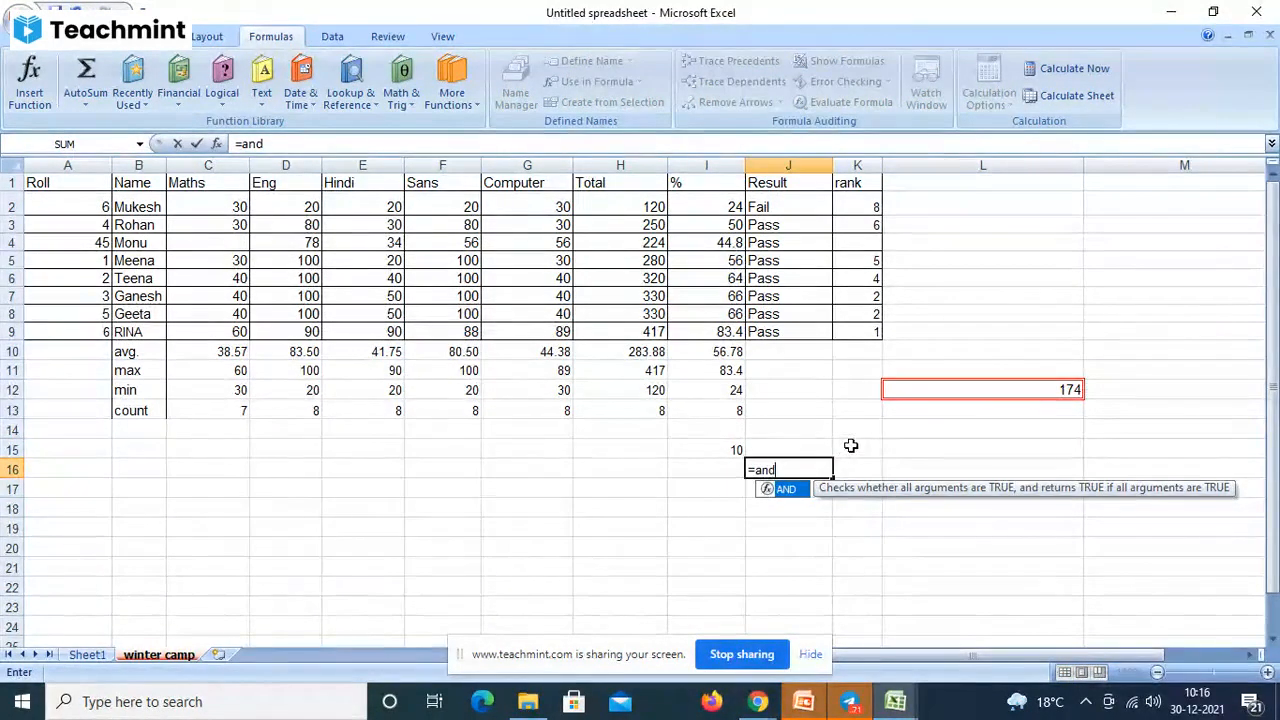
{"action": "type", "text": "("}
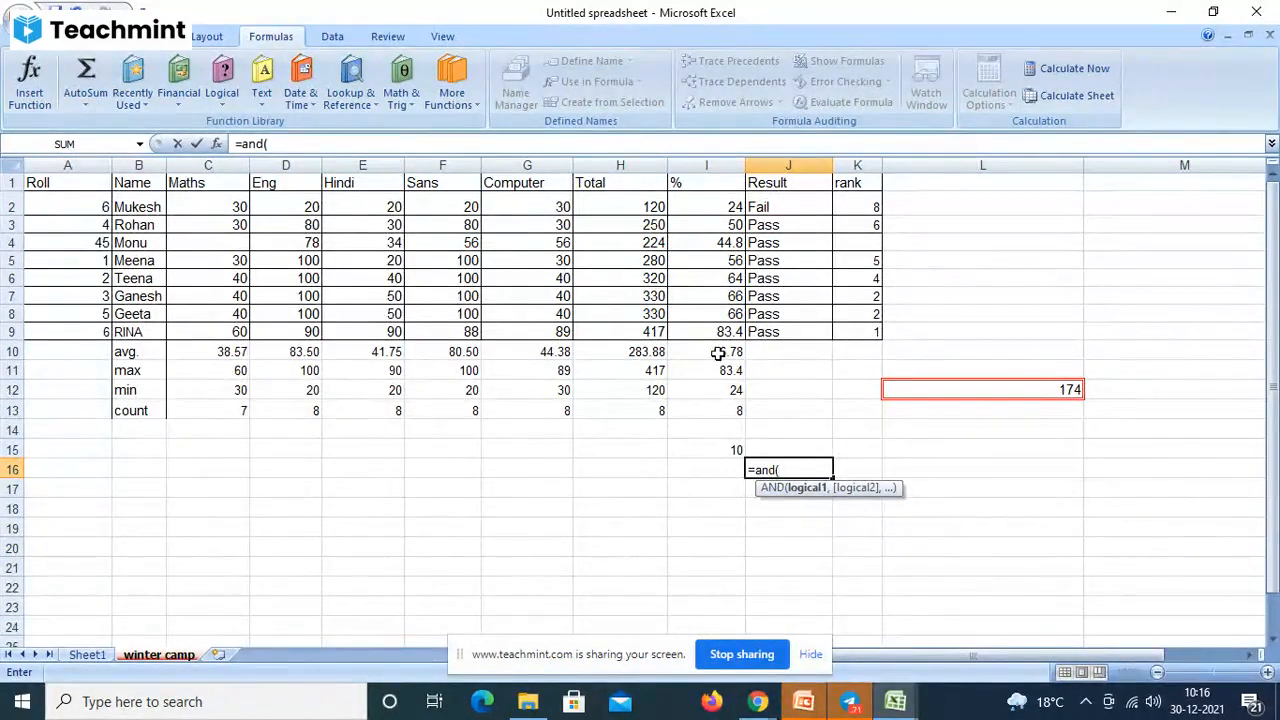
{"action": "left_click", "coordinate": [718, 354]}
{"action": "type", "text": ">="}
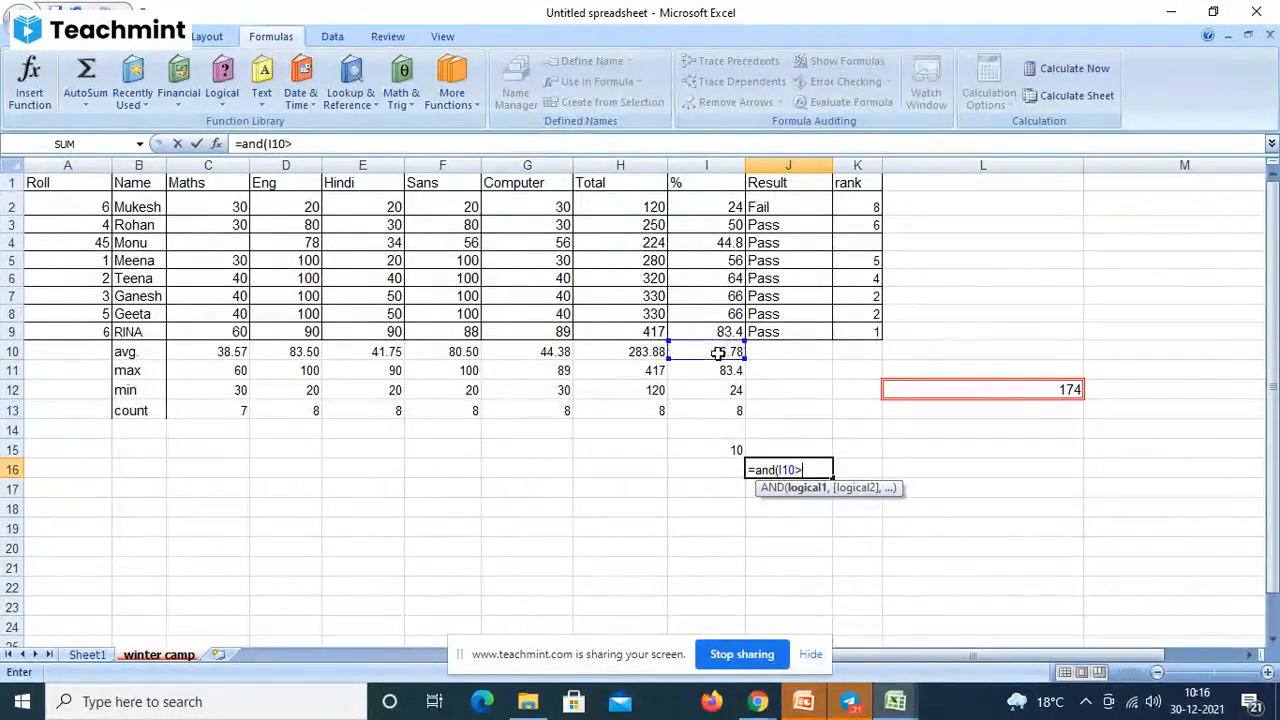
{"action": "type", "text": "33"}
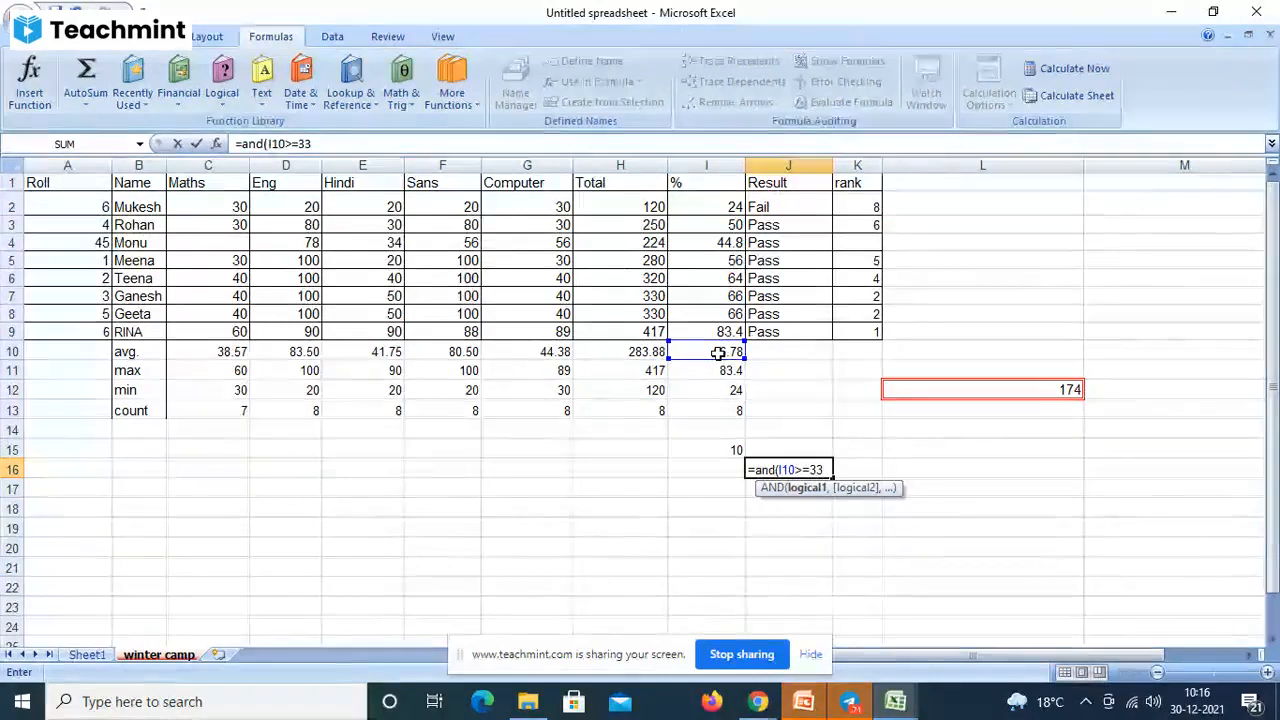
{"action": "type", "text": ","}
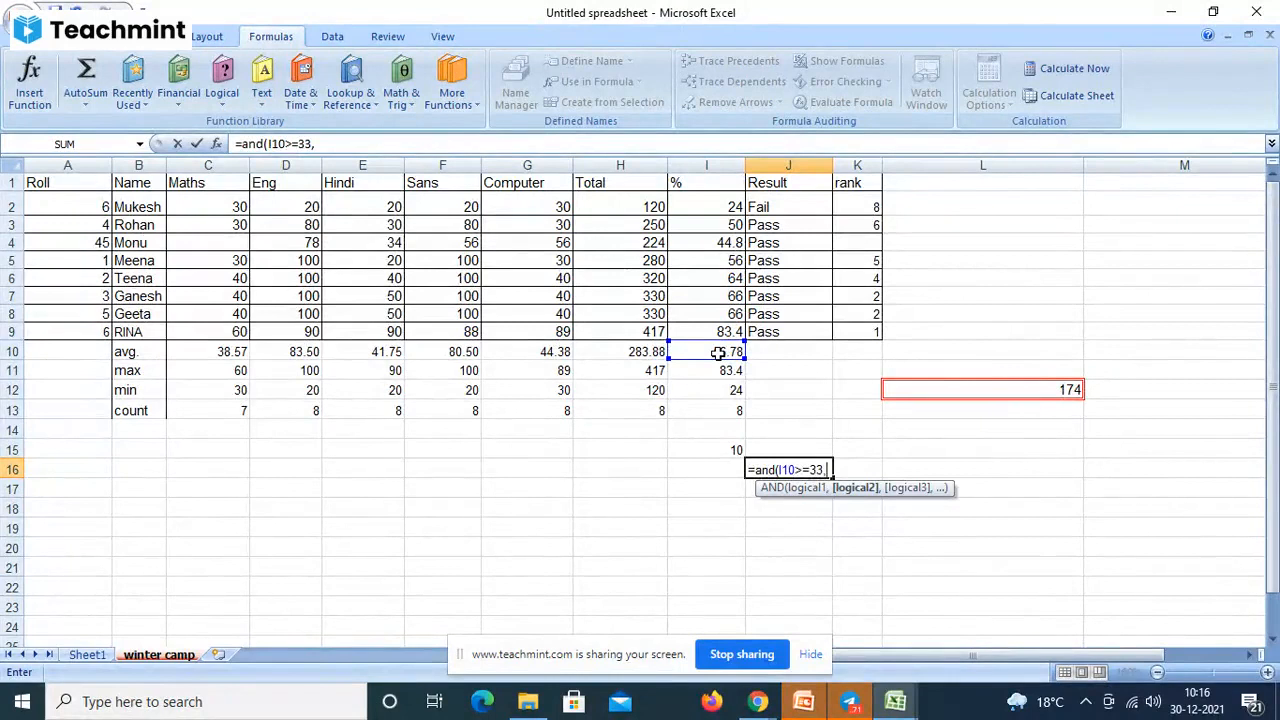
- Add the conditions G10>=33 and F10>=33 and commit the AND formula, returning TRUE
{"action": "left_click", "coordinate": [549, 355]}
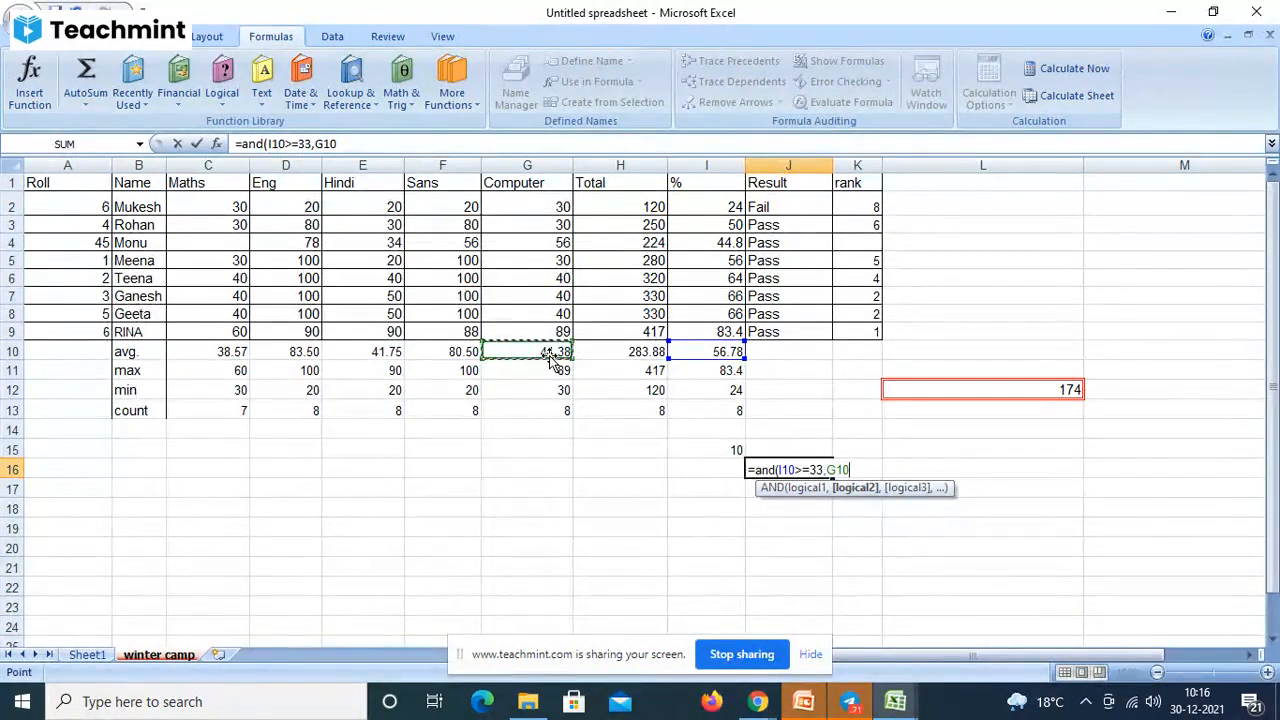
{"action": "type", "text": ">=33"}
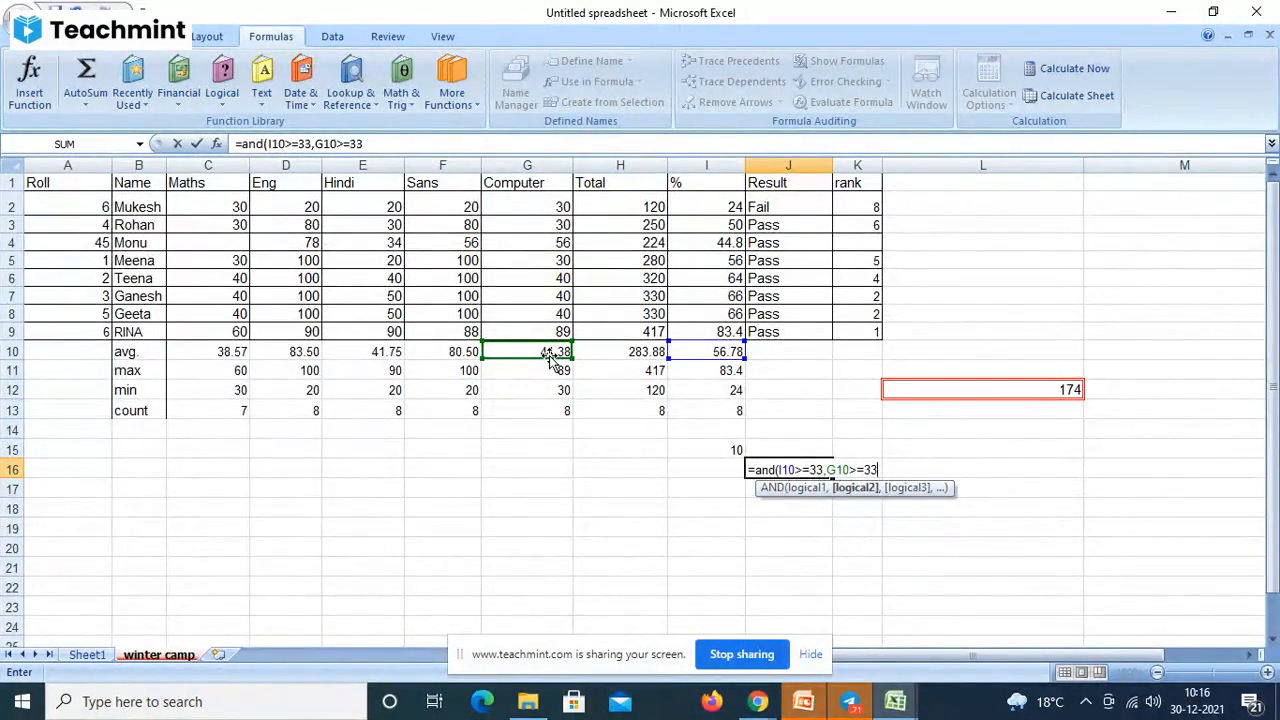
{"action": "type", "text": ","}
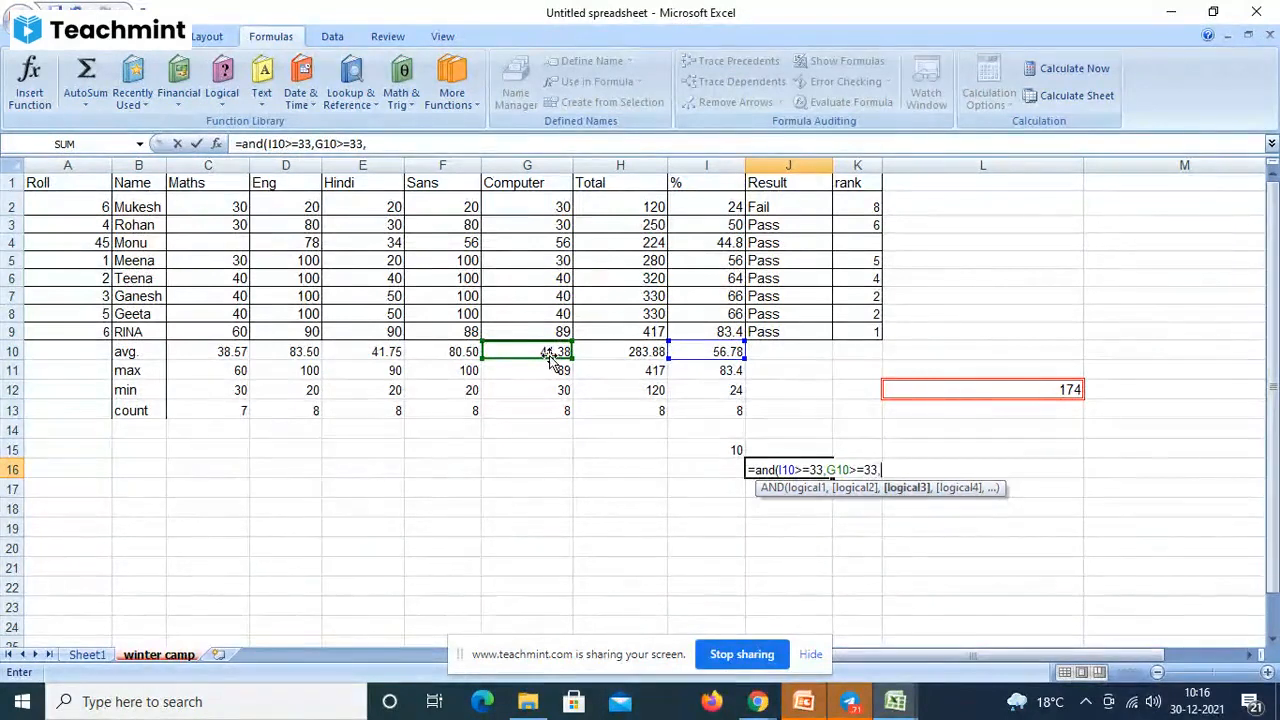
{"action": "left_click", "coordinate": [463, 350]}
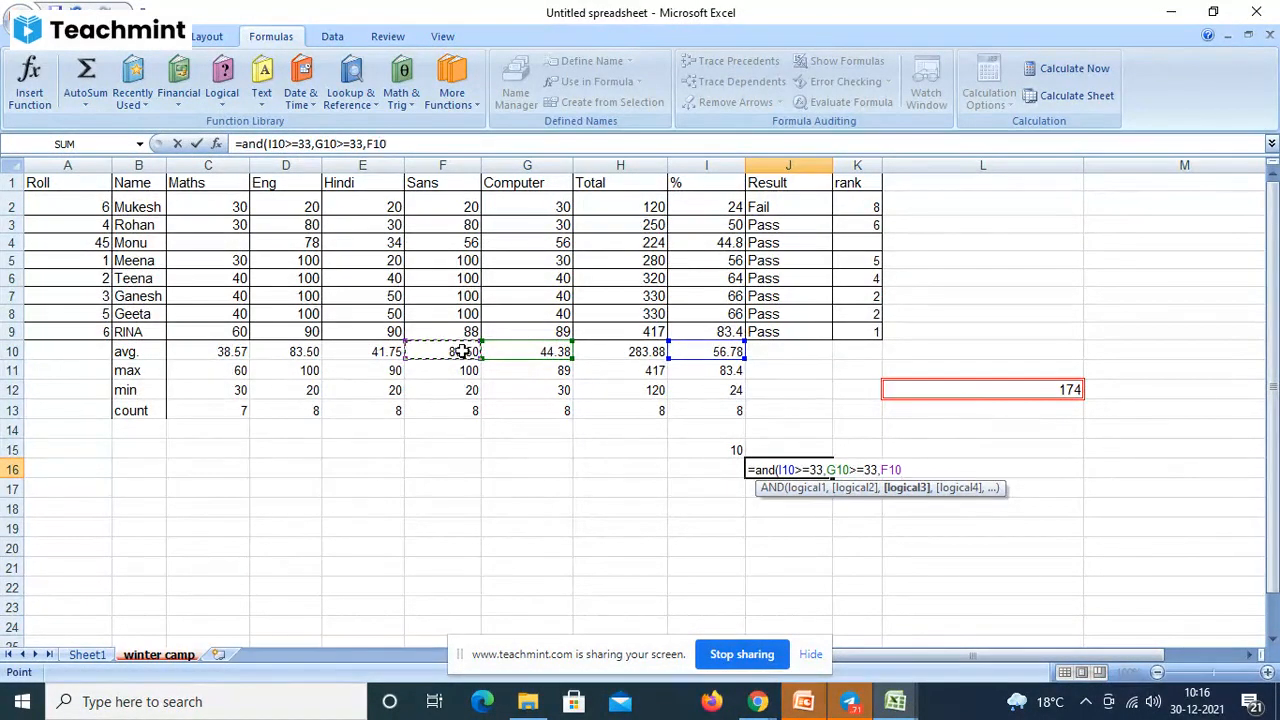
{"action": "type", "text": "="}
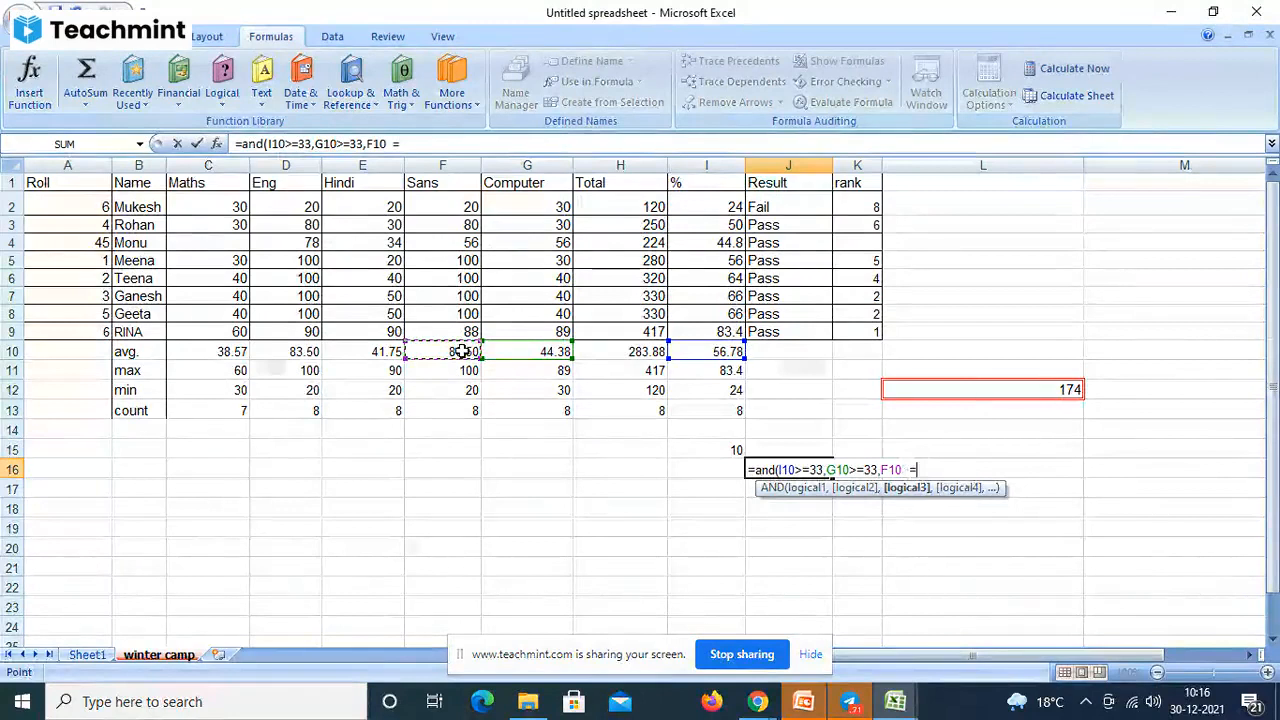
{"action": "type", "text": "33"}
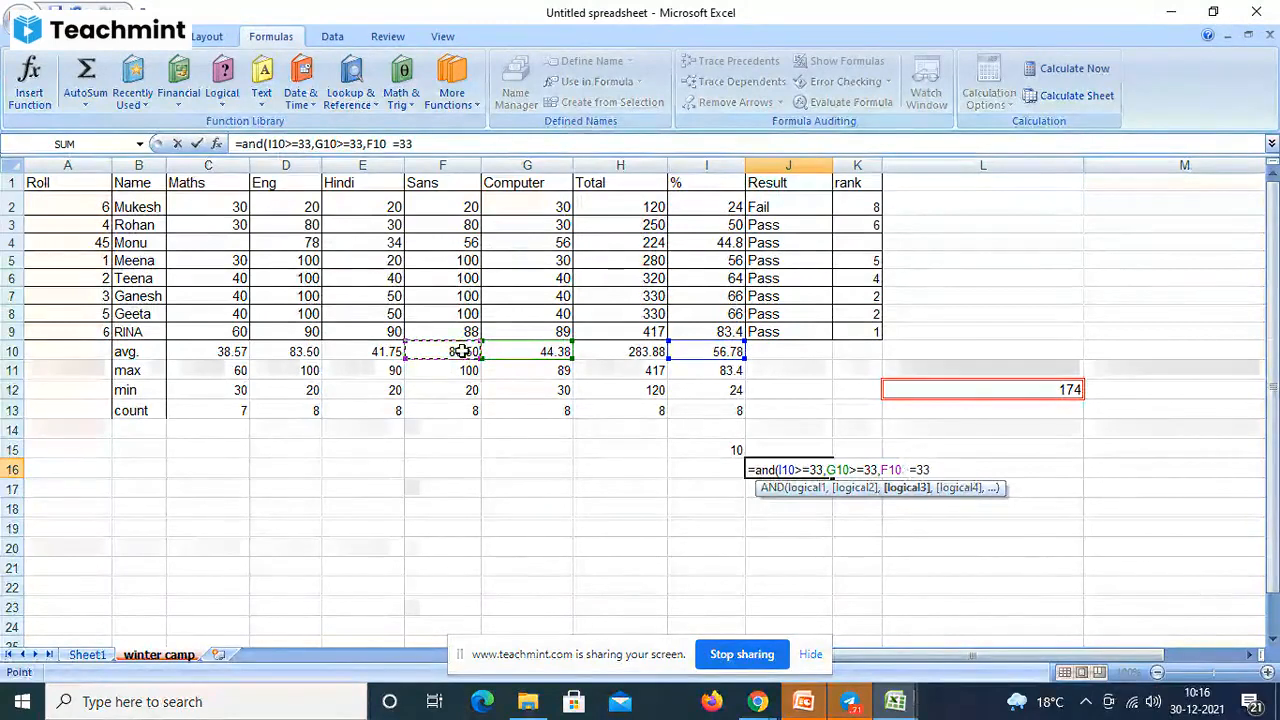
{"action": "type", "text": ")"}
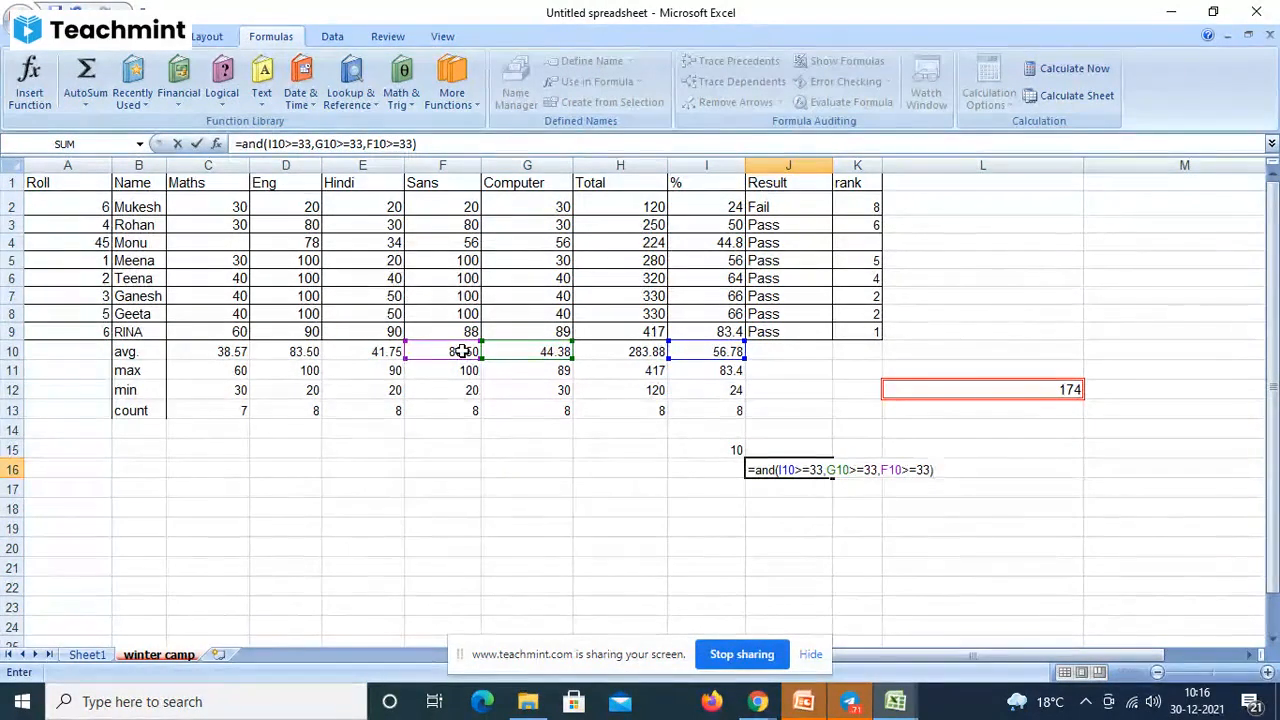
{"action": "key", "text": "Return"}
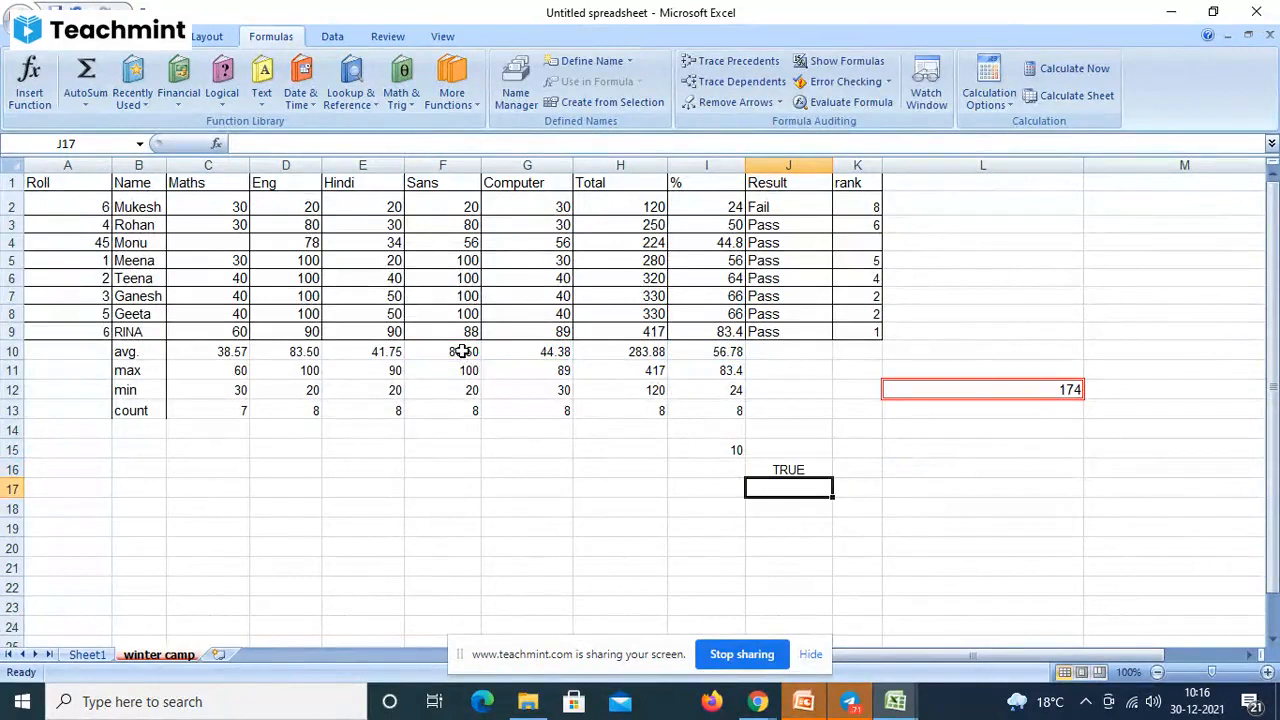
- Change J16's first AND condition from I10>=33 to I10<=33, so it returns FALSE
{"action": "left_click", "coordinate": [800, 469]}
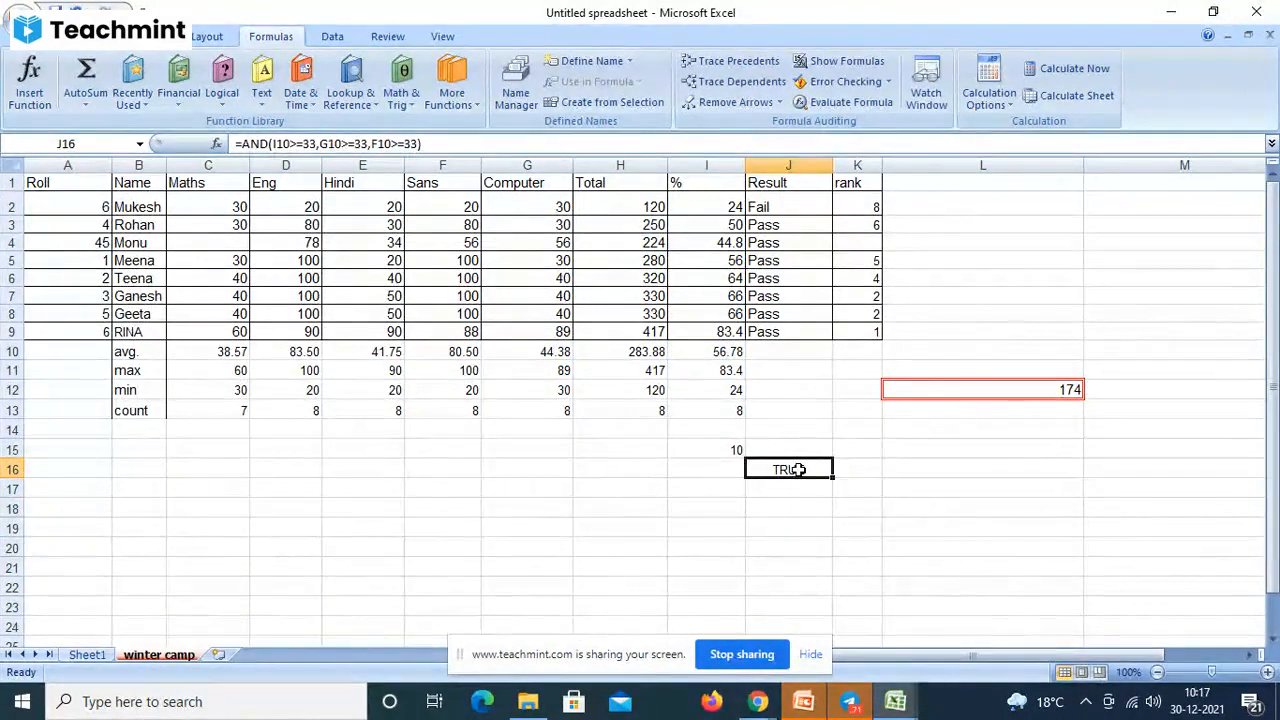
{"action": "left_click", "coordinate": [276, 144]}
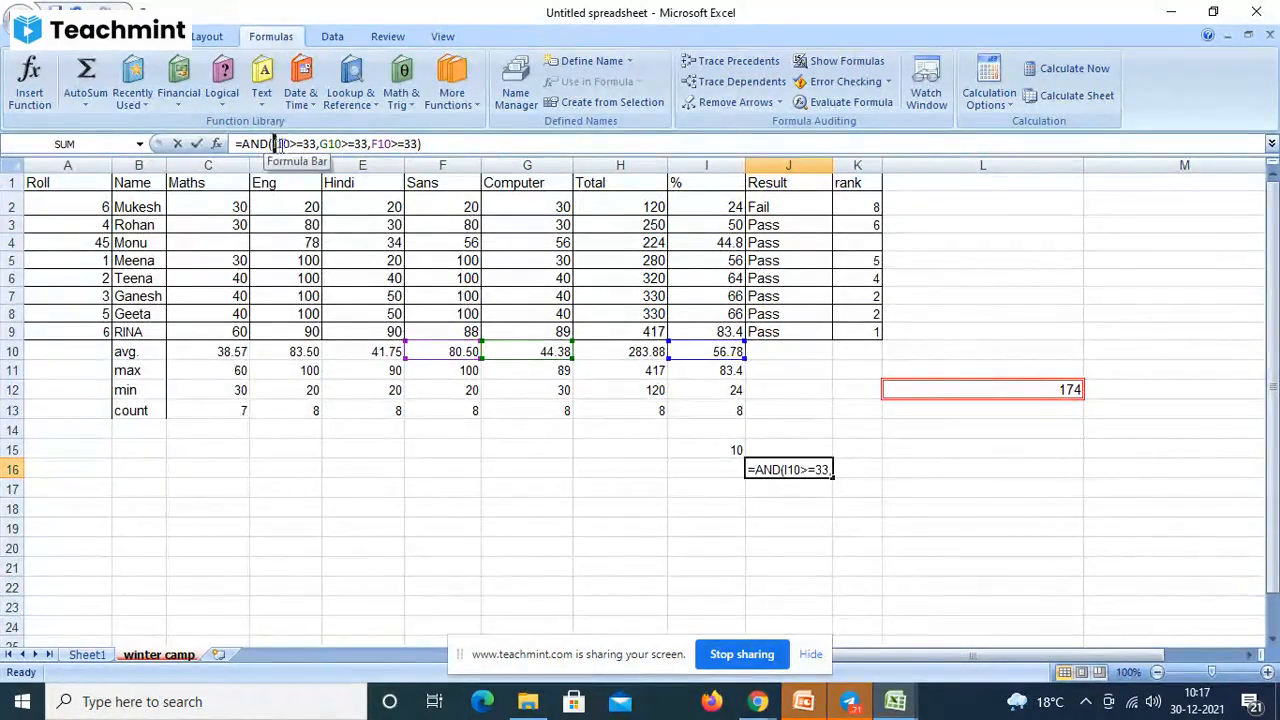
{"action": "left_click_drag", "start_coordinate": [276, 144], "coordinate": [315, 146]}
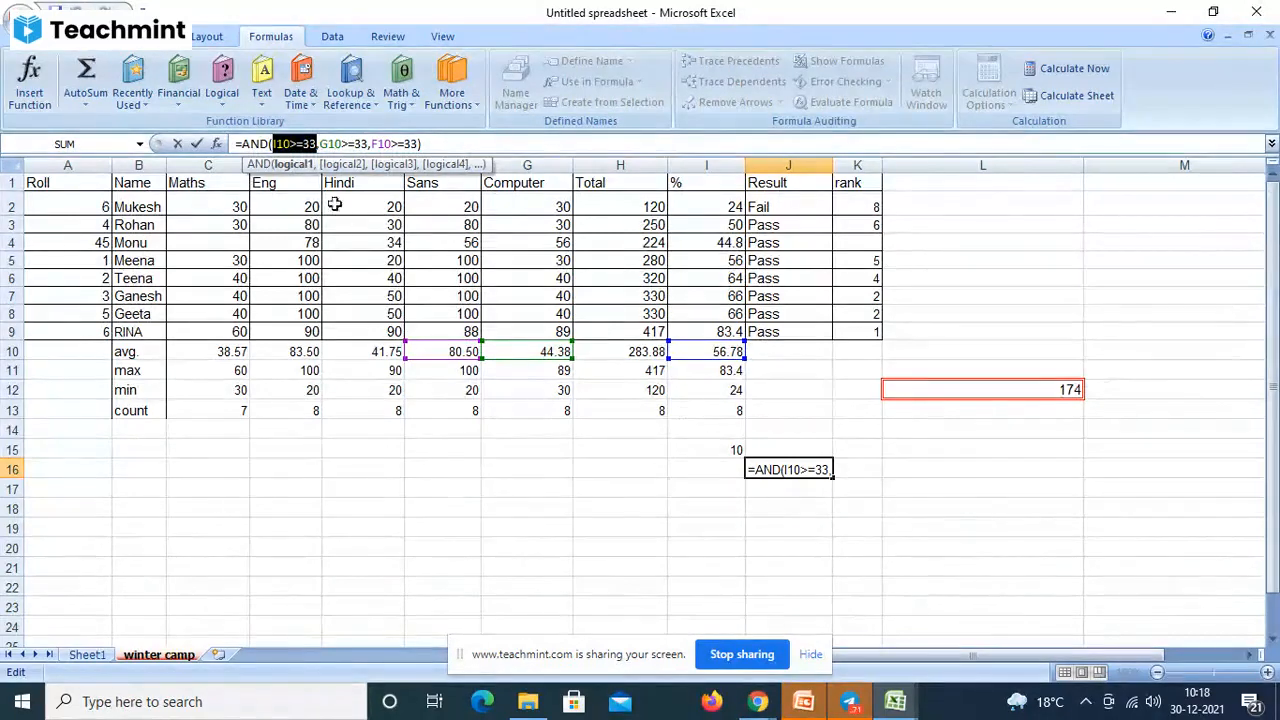
{"action": "left_click", "coordinate": [298, 143]}
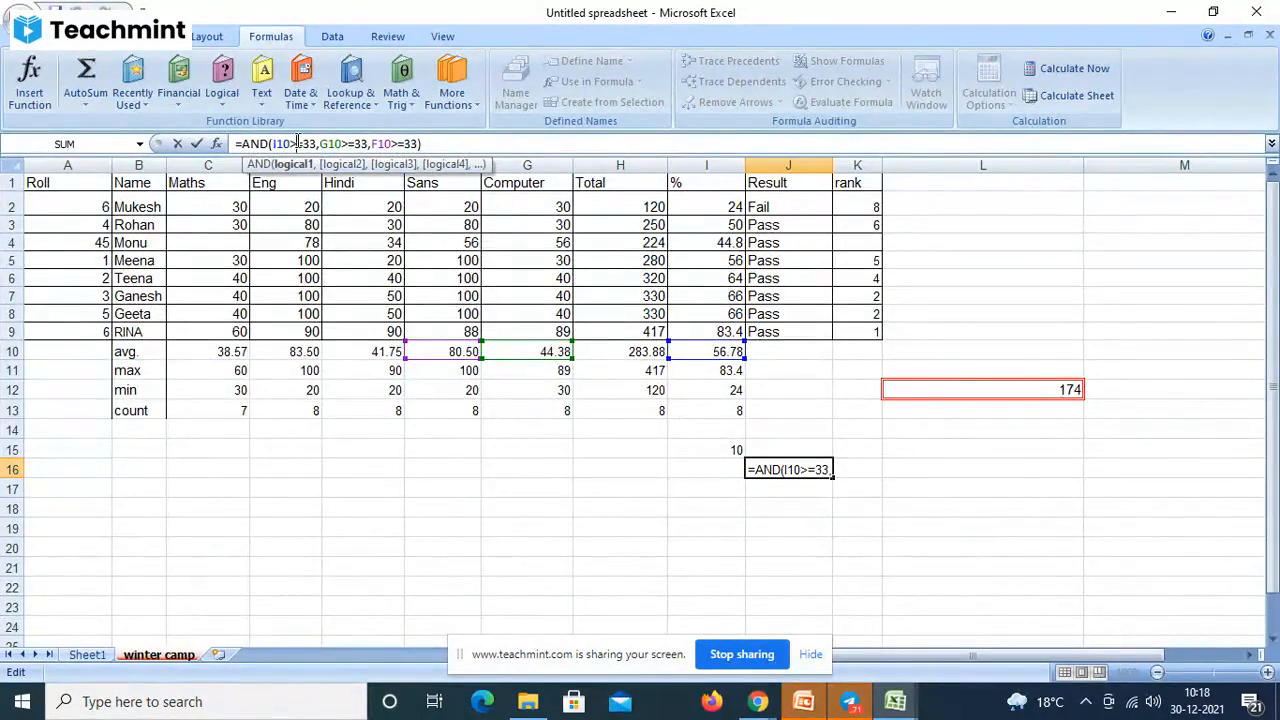
{"action": "key", "text": "BackSpace"}
{"action": "type", "text": "<"}
{"action": "left_click", "coordinate": [468, 144]}
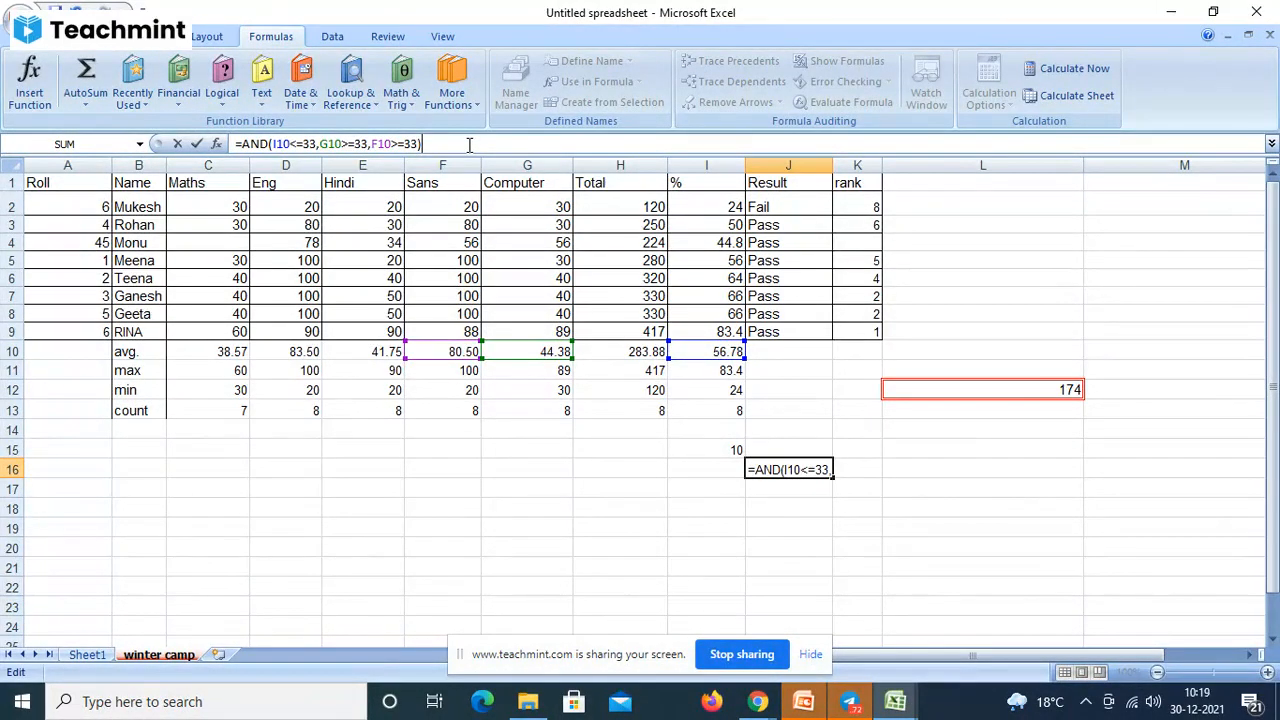
{"action": "key", "text": "Return"}
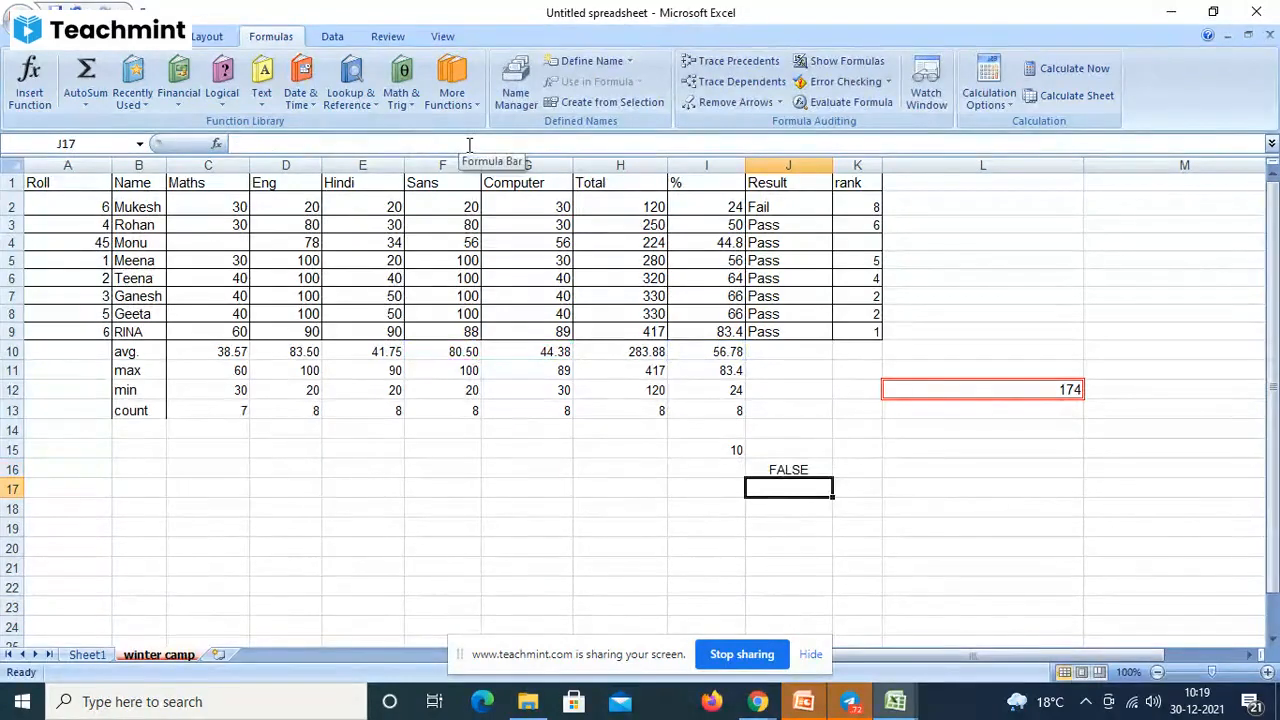
{"action": "left_click", "coordinate": [792, 466]}
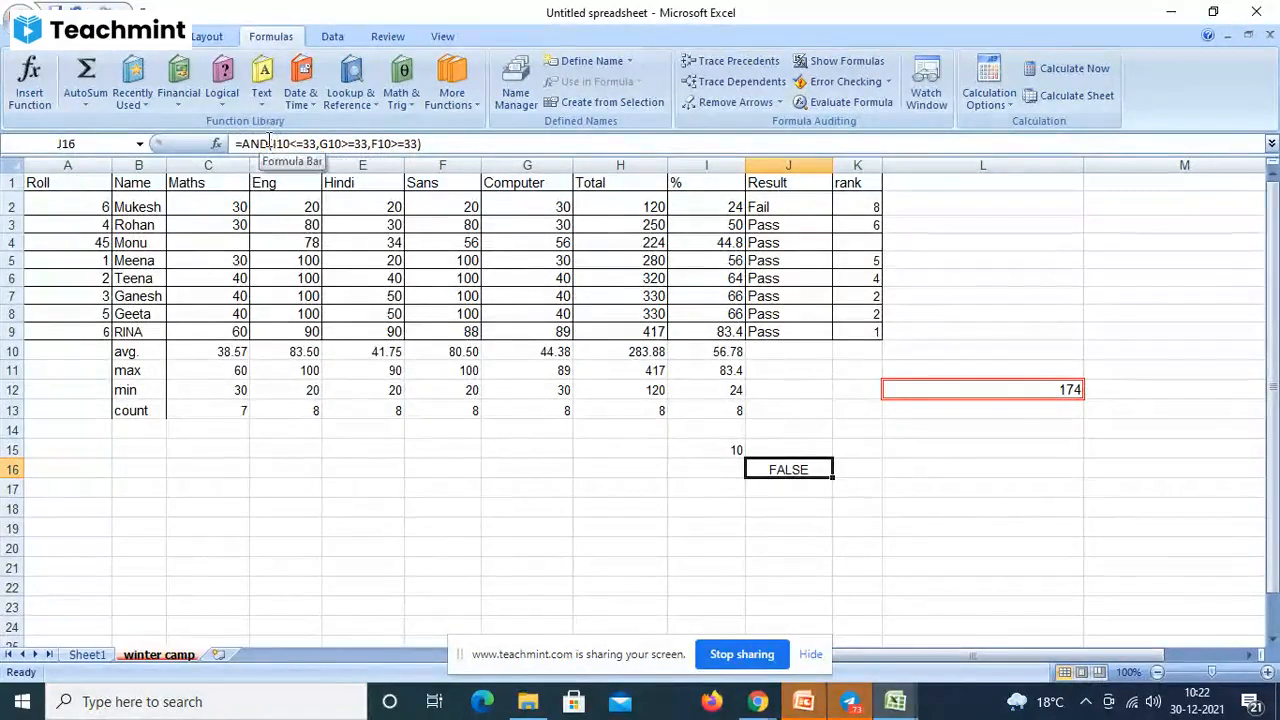
- Replace AND with OR in J16's formula, giving =or(I10<=33,G10>=33,F10>=33)
{"action": "left_click", "coordinate": [268, 143]}
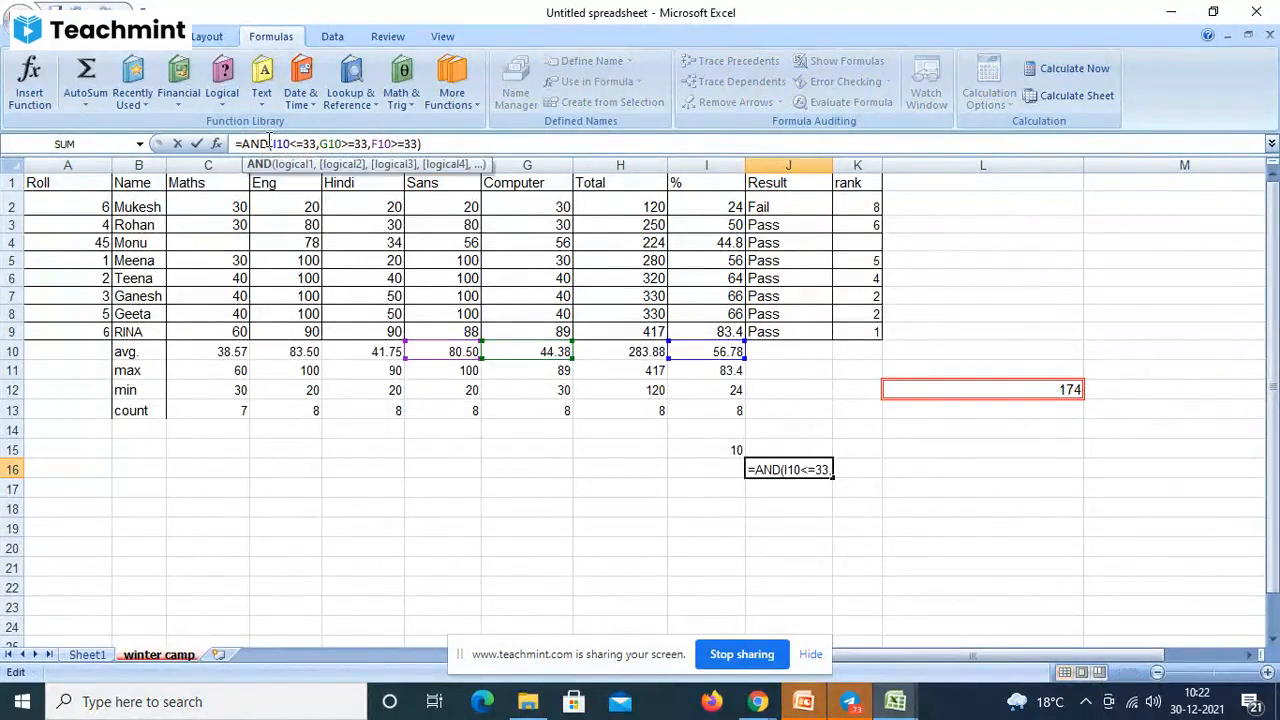
{"action": "key", "text": "BackSpace"}
{"action": "key", "text": "BackSpace"}
{"action": "key", "text": "BackSpace"}
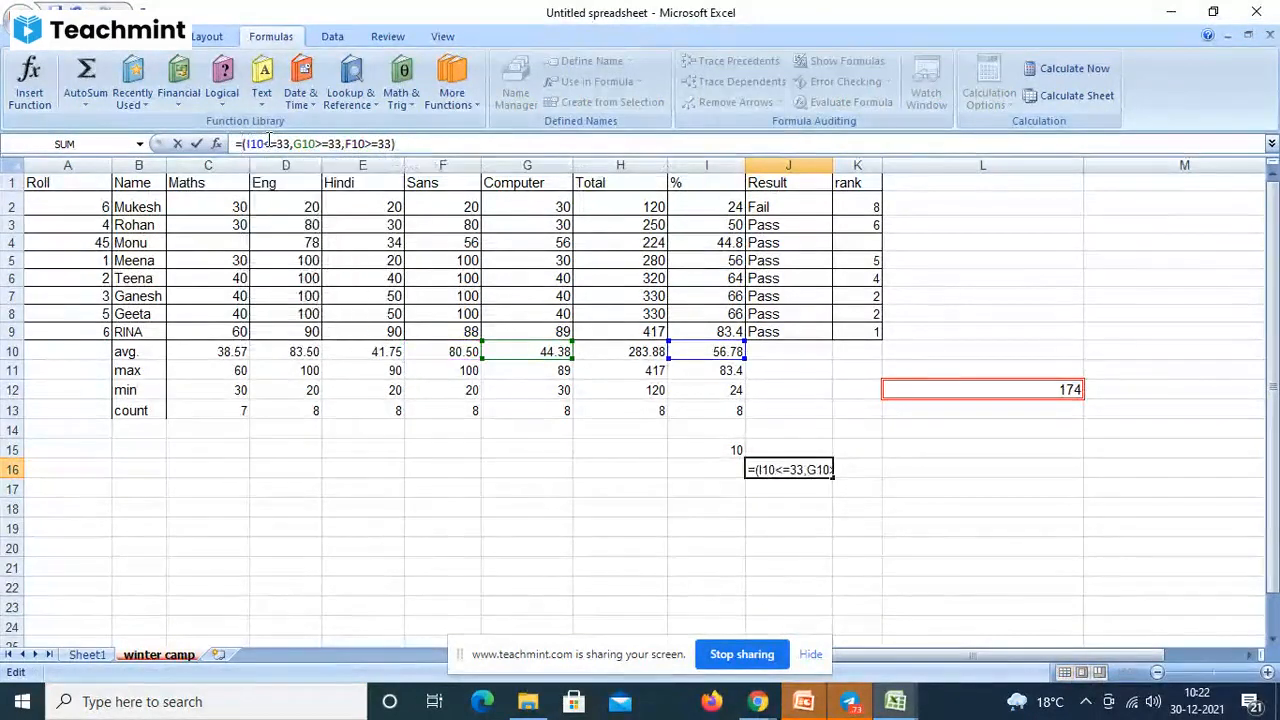
{"action": "type", "text": "or"}
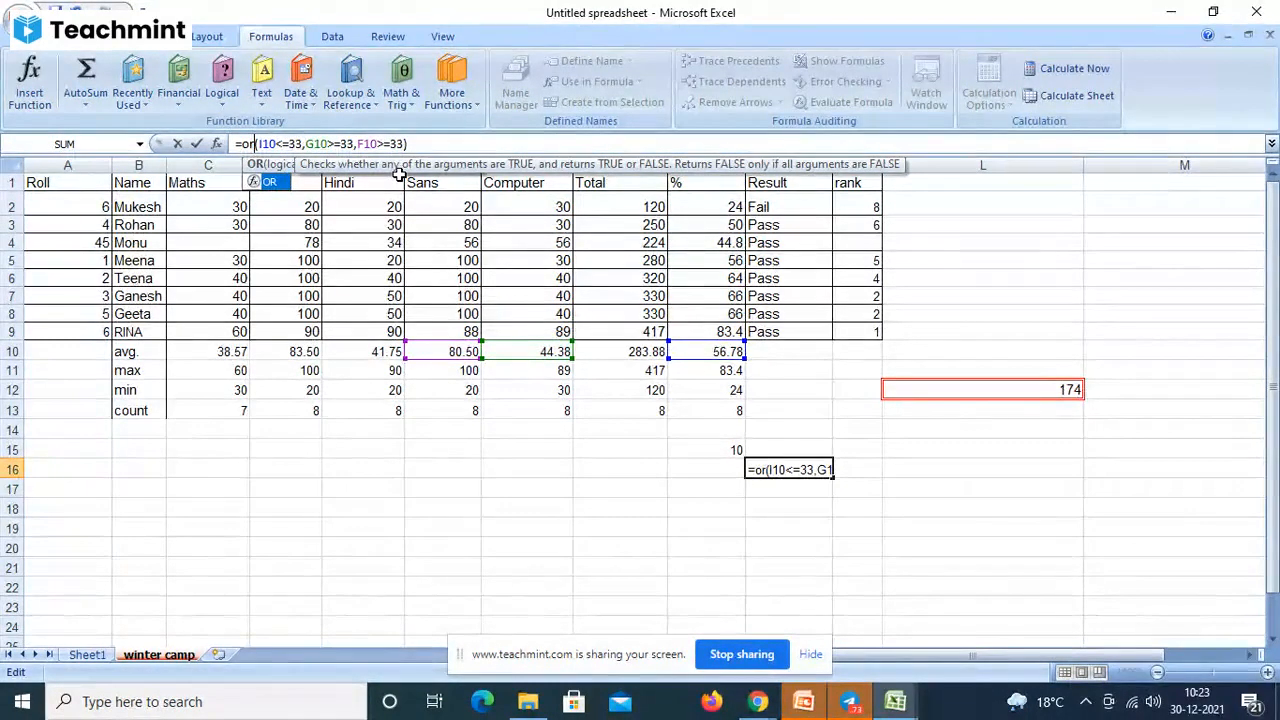
- Commit the OR formula in J16 so it shows TRUE, then switch to the Teachmint class page
{"action": "left_click", "coordinate": [252, 144]}
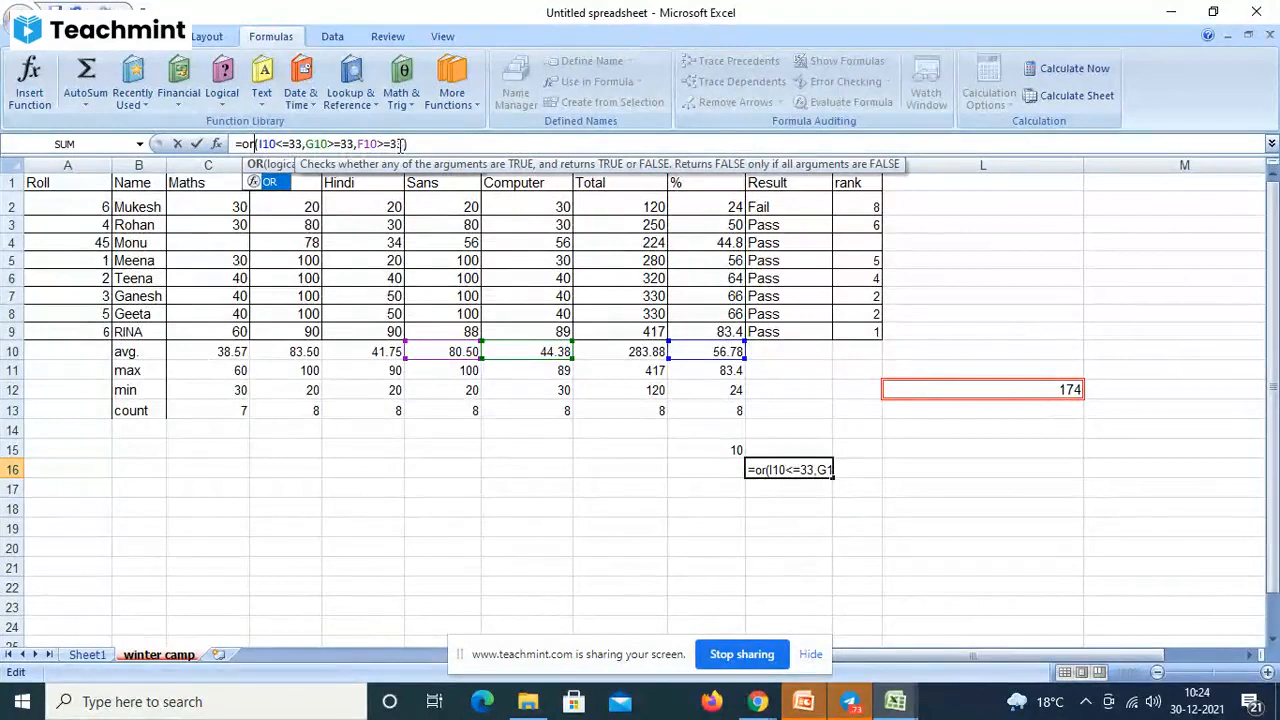
{"action": "left_click", "coordinate": [449, 145]}
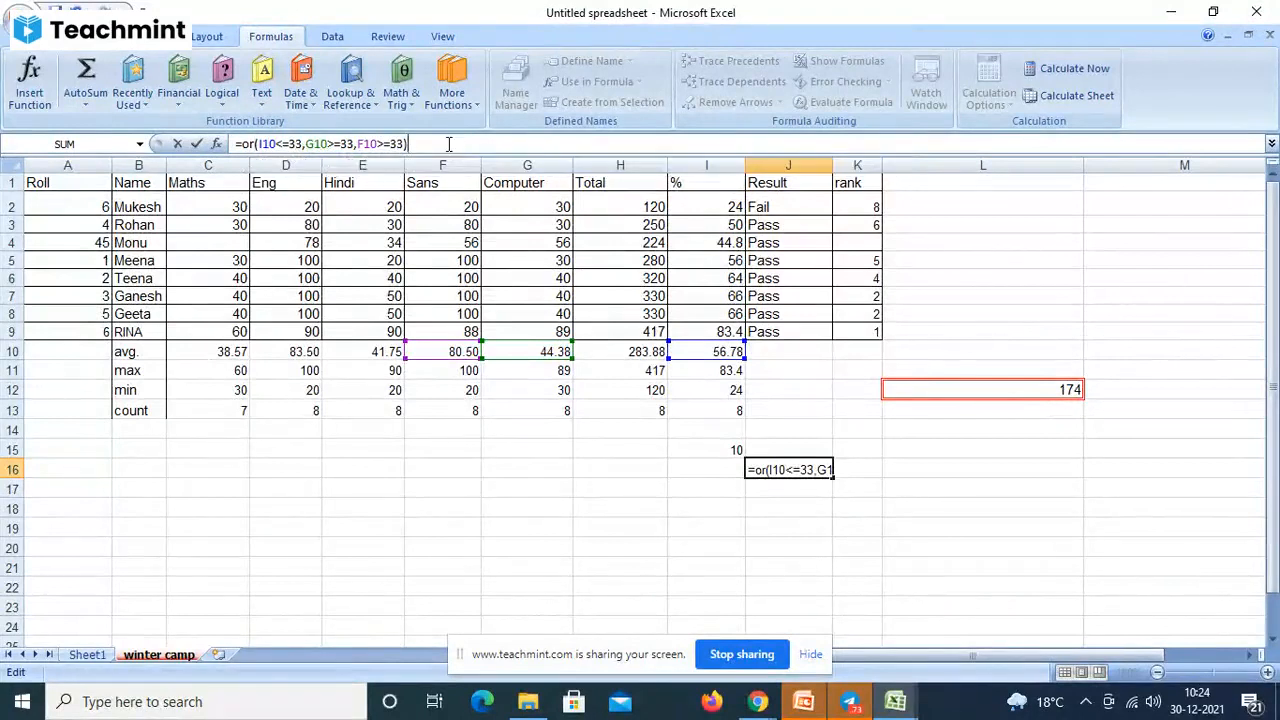
{"action": "key", "text": "Return"}
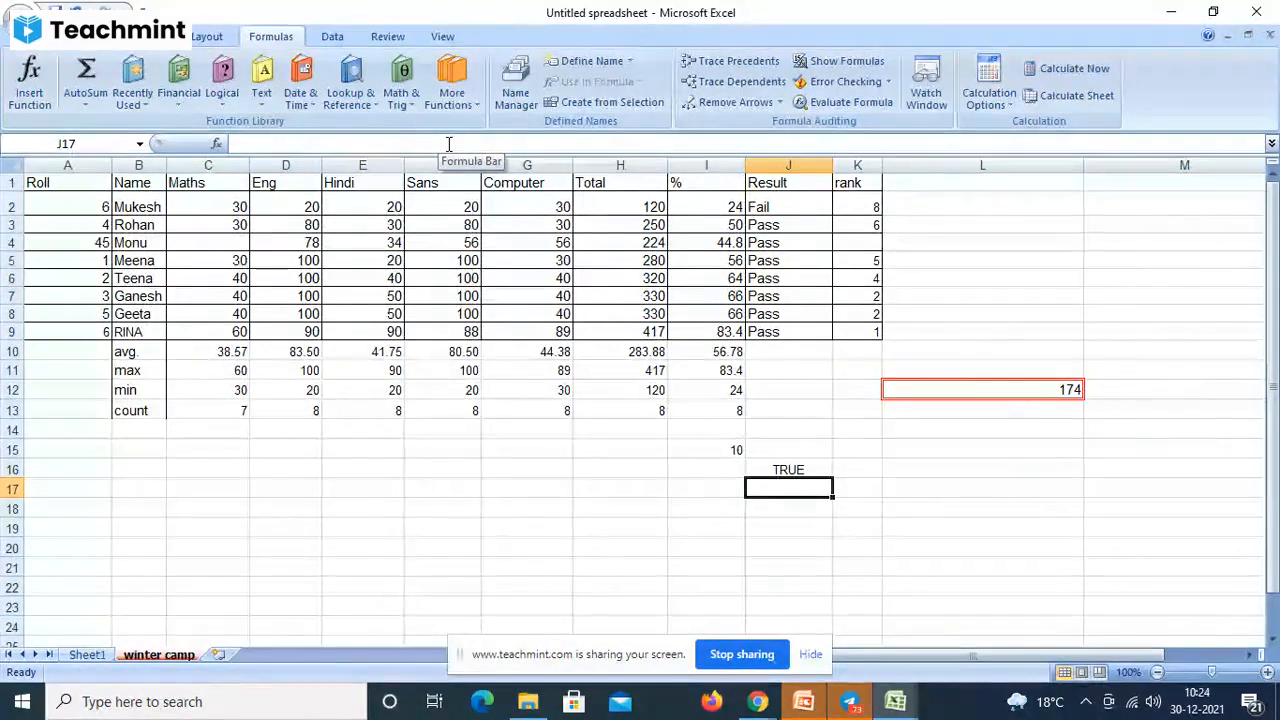
{"action": "left_click", "coordinate": [756, 702]}
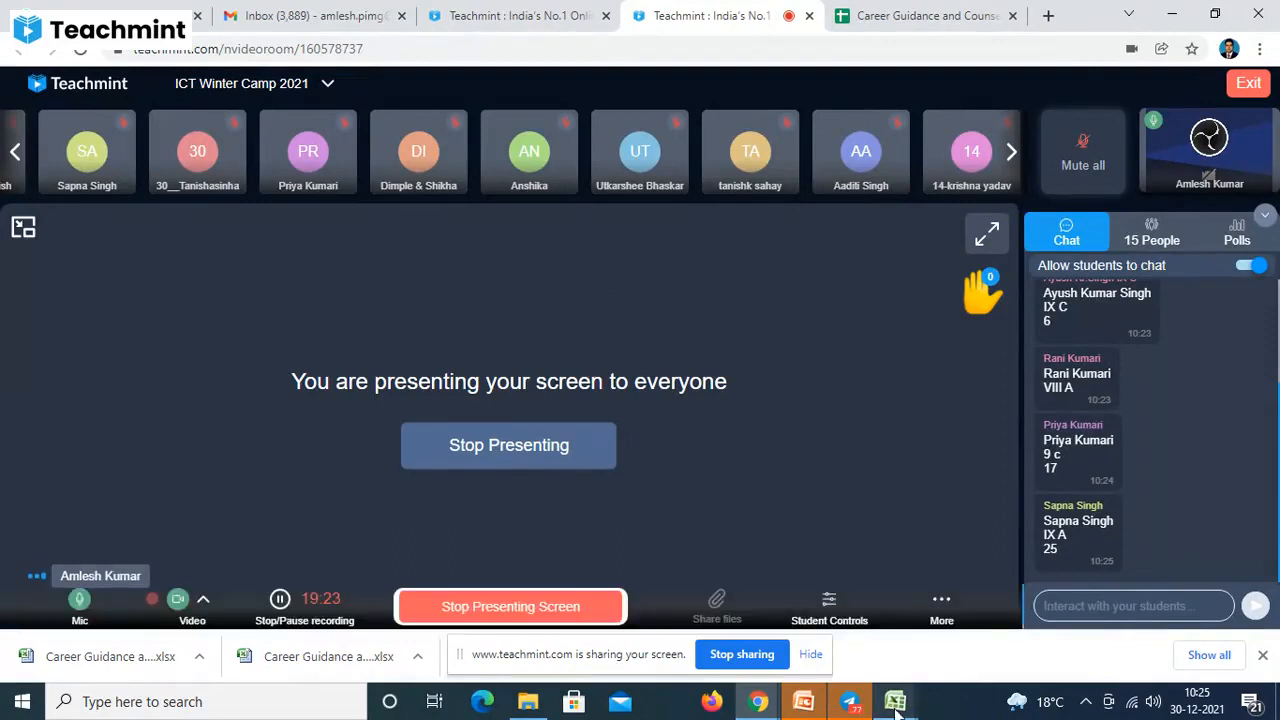
- Bring the Untitled spreadsheet Excel window back to the front from the taskbar preview
{"action": "mouse_move", "coordinate": [897, 710]}
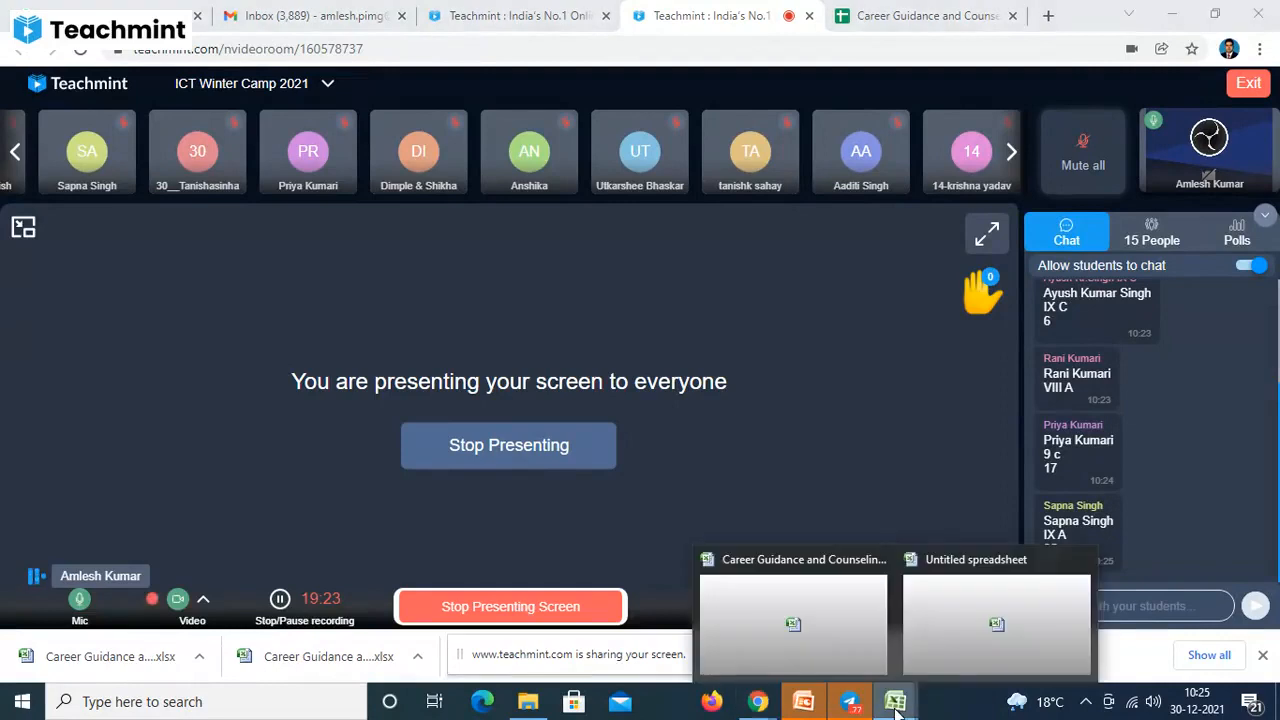
{"action": "left_click", "coordinate": [929, 655]}
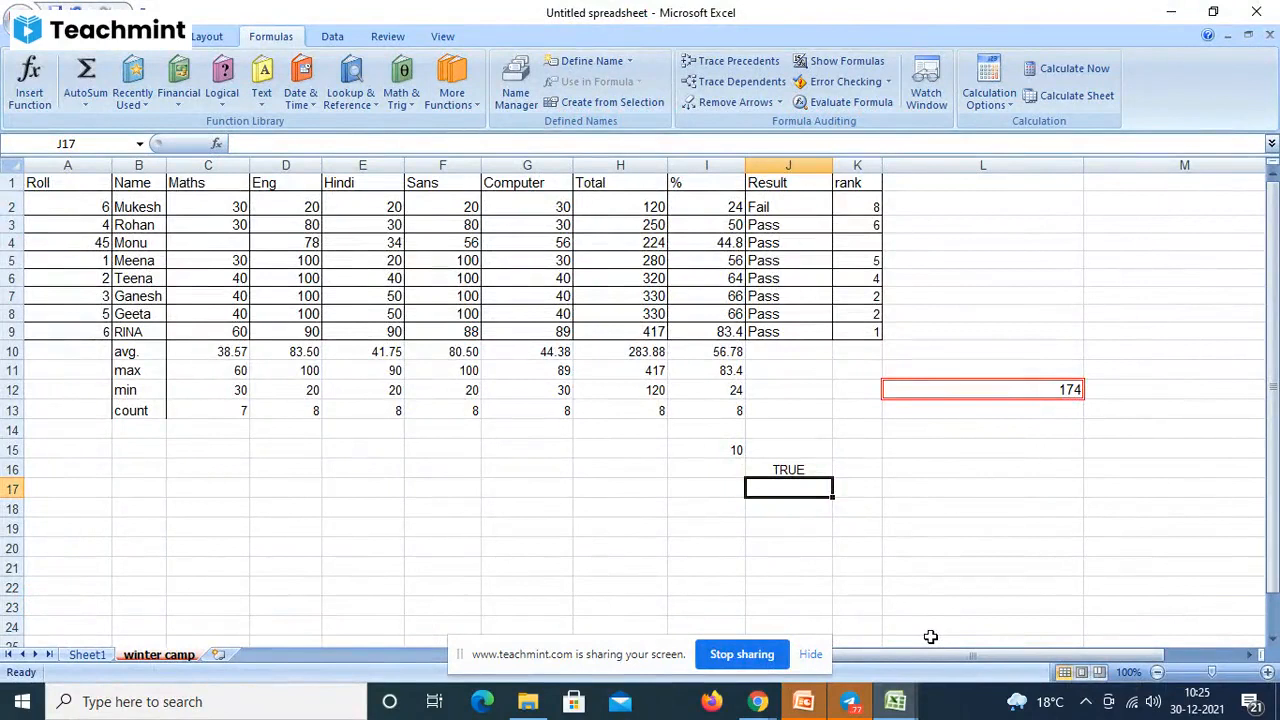
- Type the labels 'and' in L16 and 'or' in L17
{"action": "left_click", "coordinate": [922, 472]}
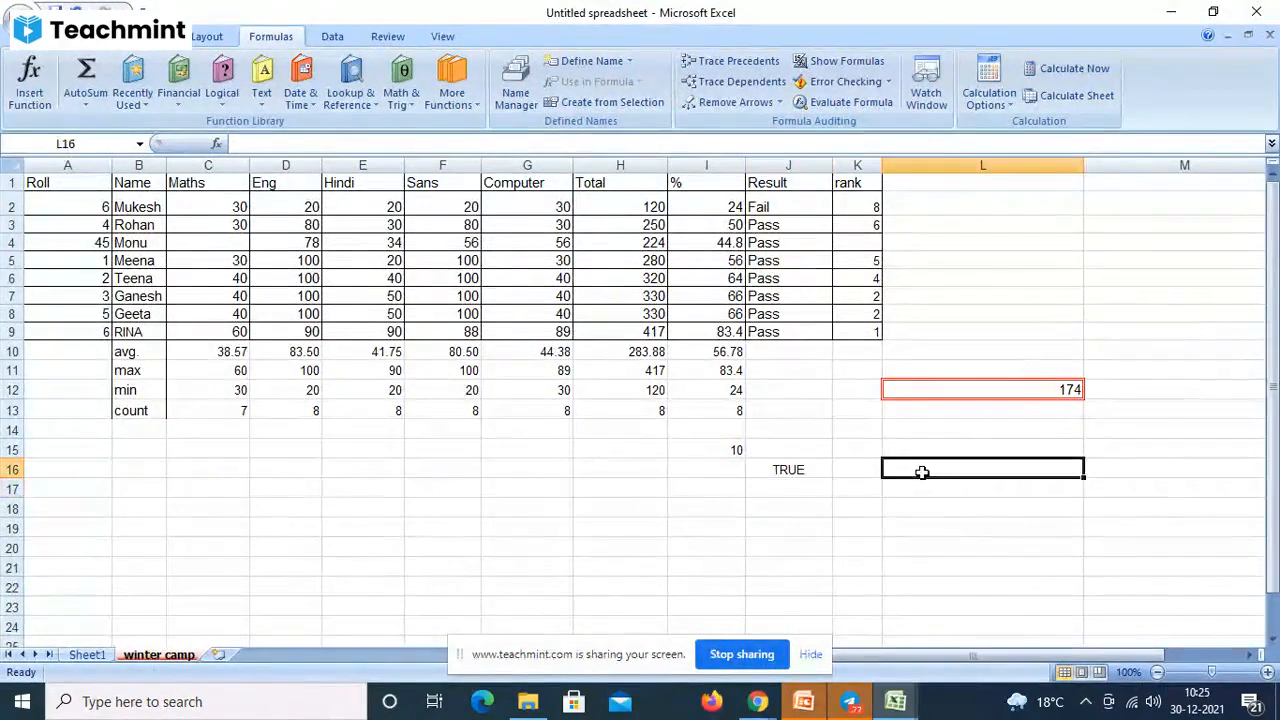
{"action": "type", "text": "and"}
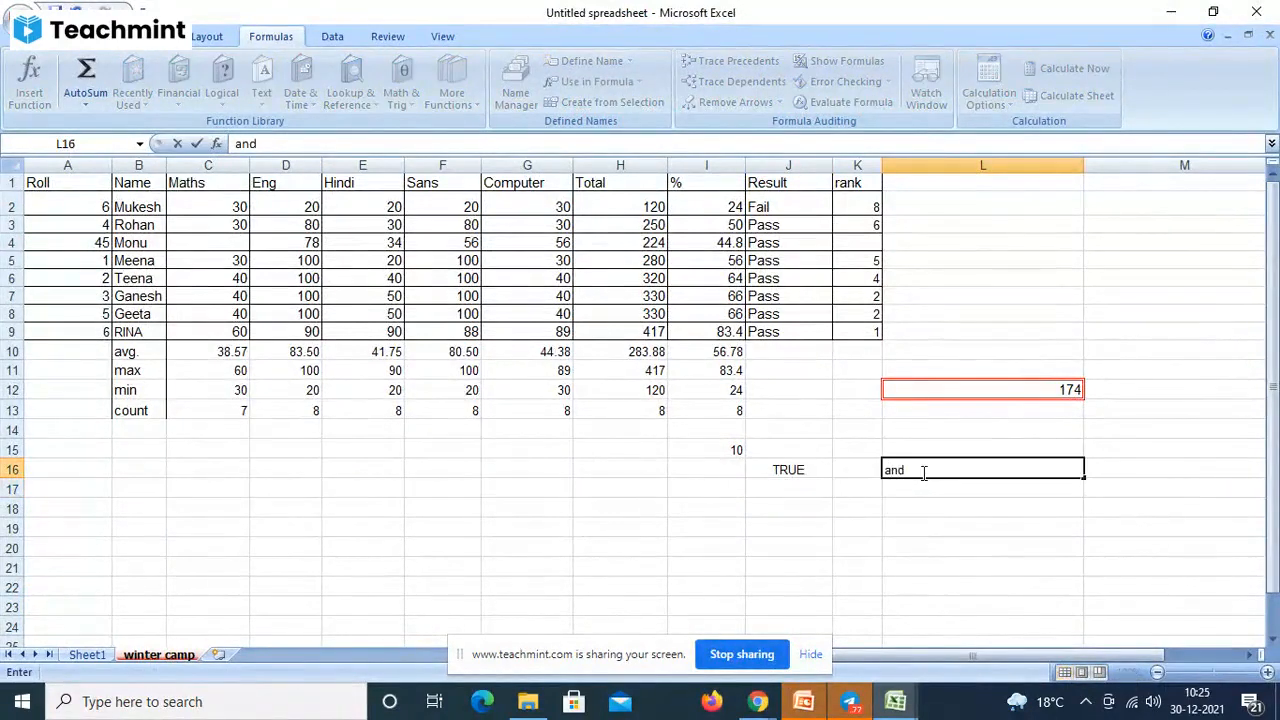
{"action": "key", "text": "Return"}
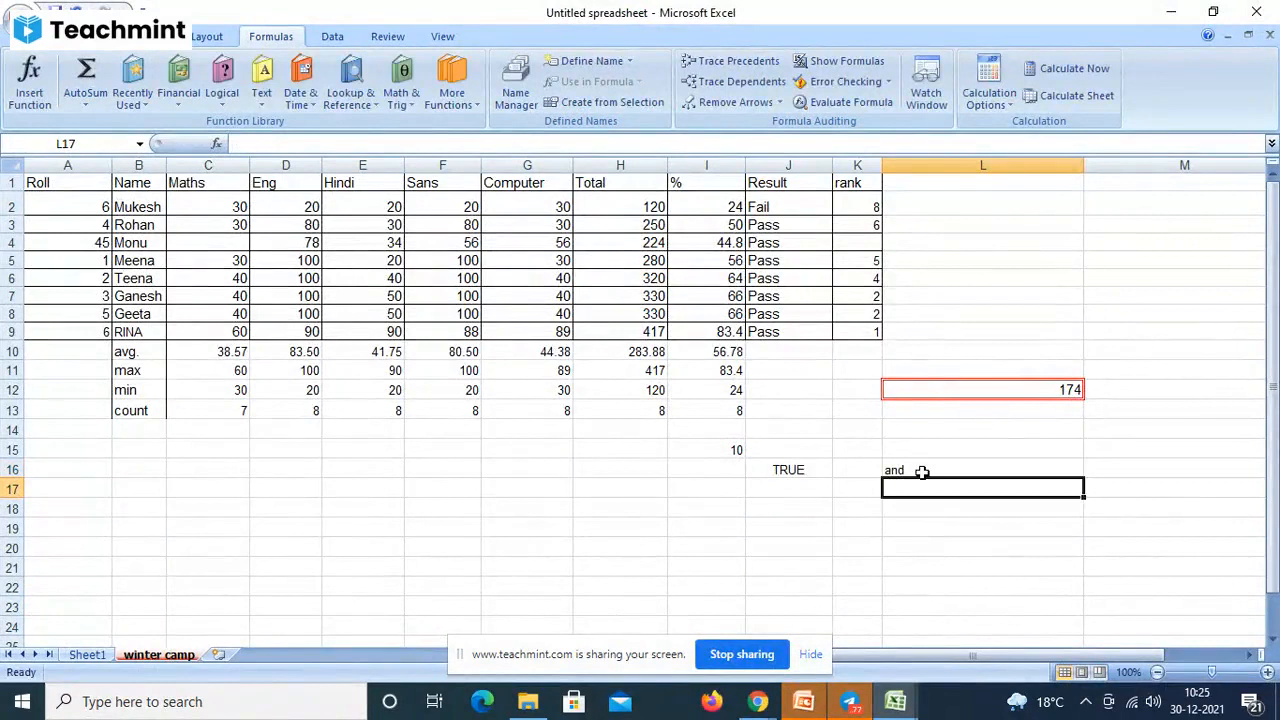
{"action": "type", "text": "or"}
{"action": "key", "text": "Return"}
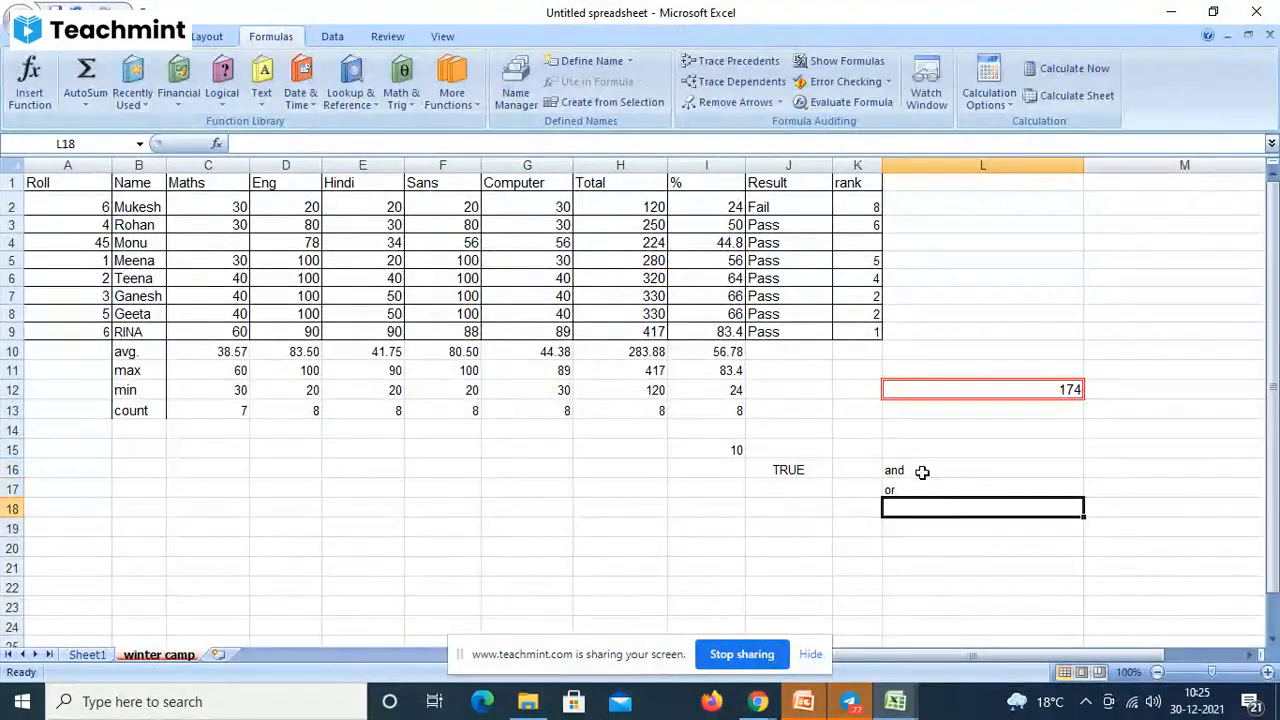
- Clear the TRUE result in J16 and the and/or labels in L16:L17
{"action": "left_click_drag", "start_coordinate": [921, 468], "coordinate": [916, 489]}
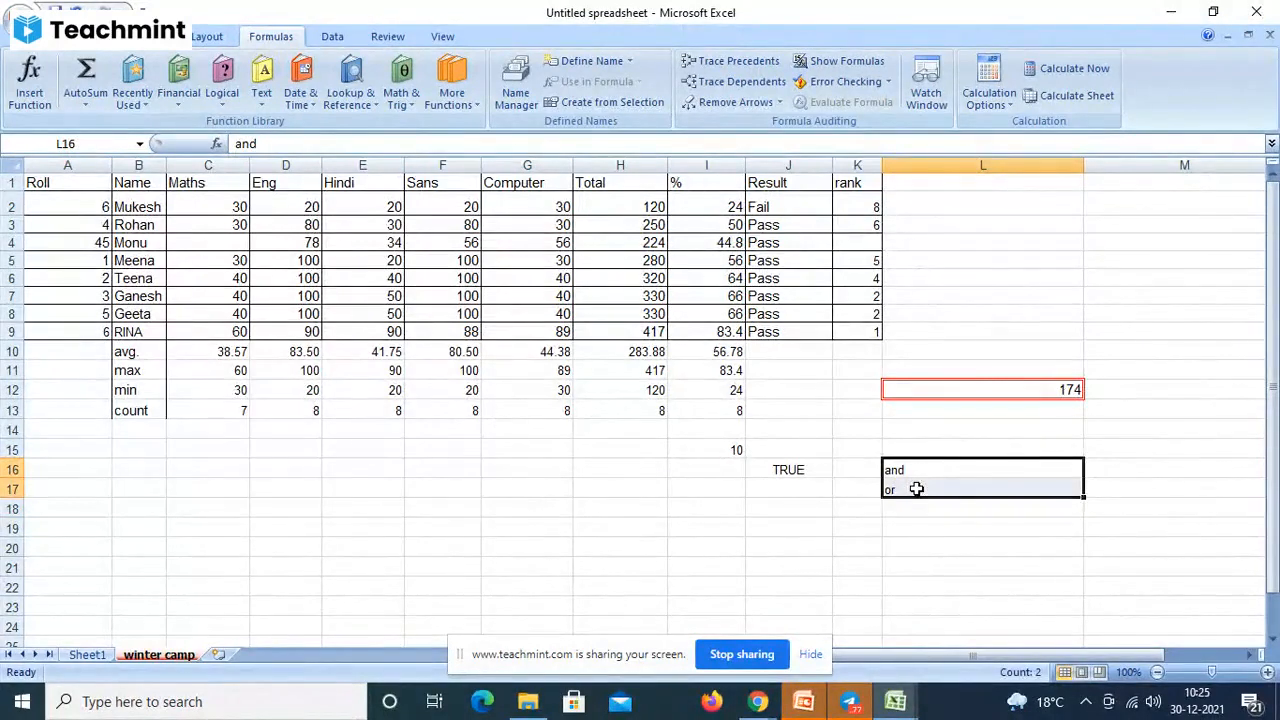
{"action": "left_click", "coordinate": [791, 471]}
{"action": "key", "text": "Delete"}
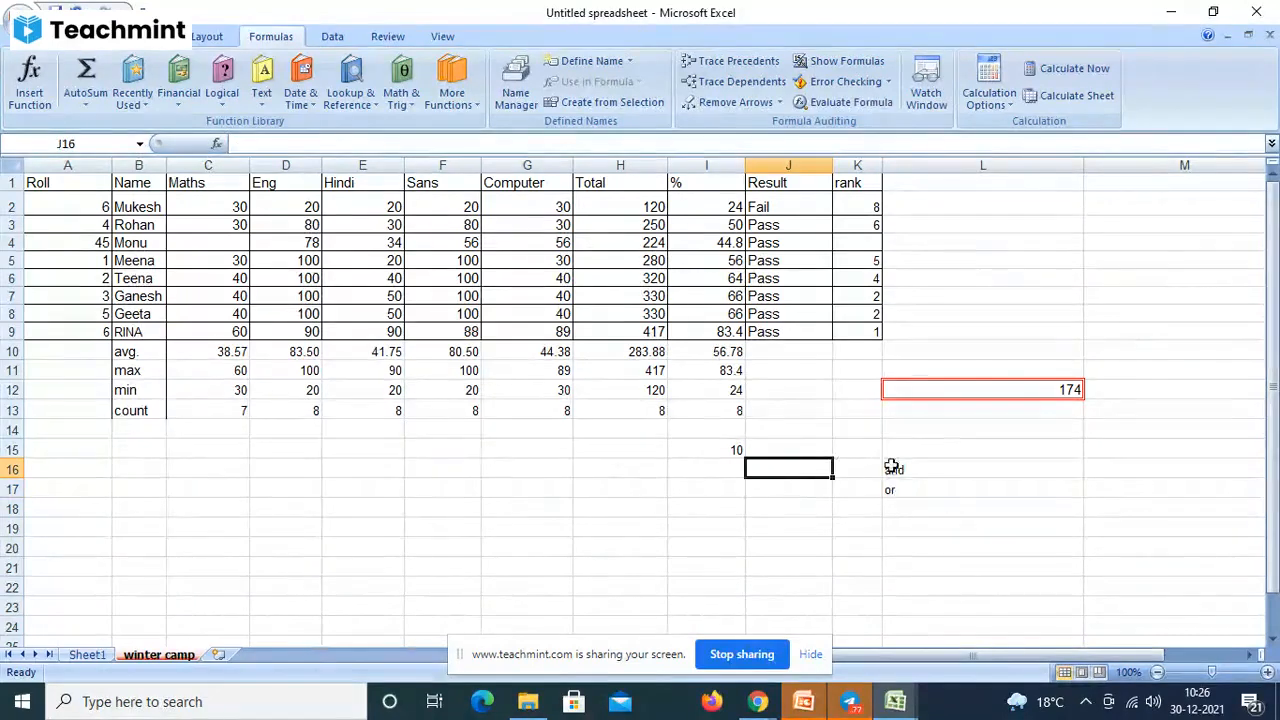
{"action": "left_click_drag", "start_coordinate": [891, 467], "coordinate": [889, 486]}
{"action": "key", "text": "Delete"}
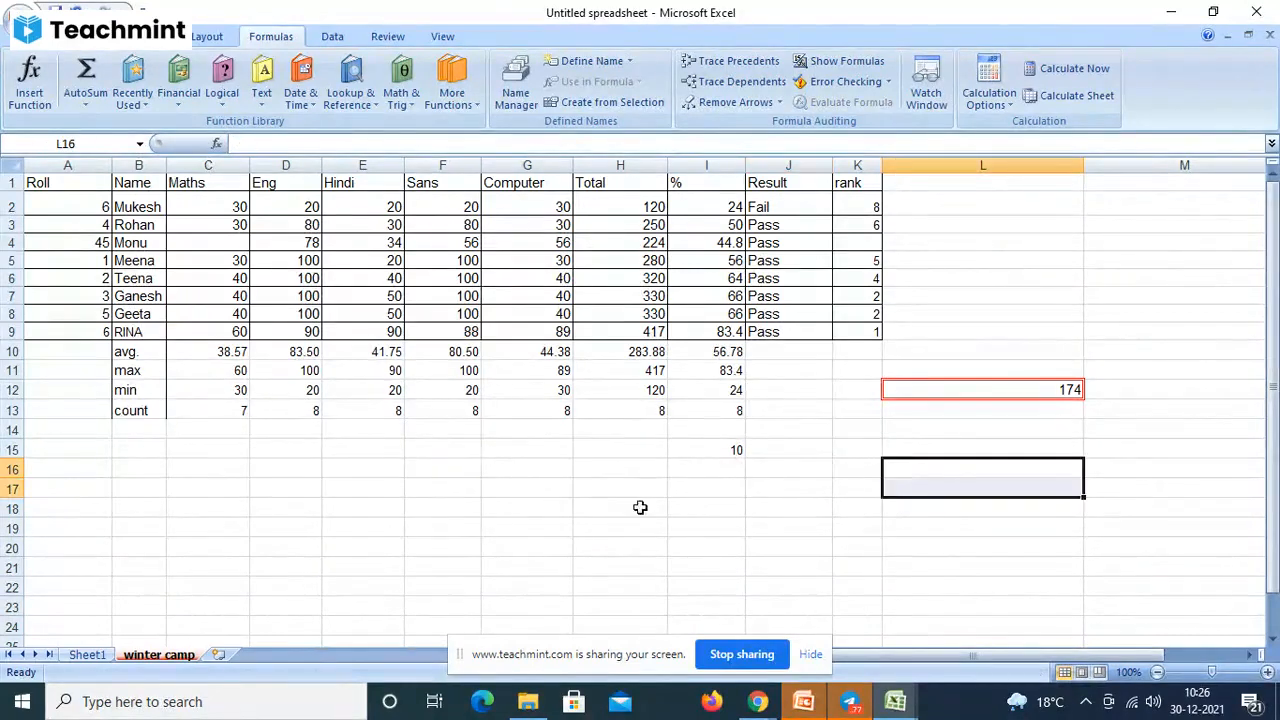
- Enter =and(10=10,10<20,50<60) in H17, which returns TRUE
{"action": "left_click", "coordinate": [584, 485]}
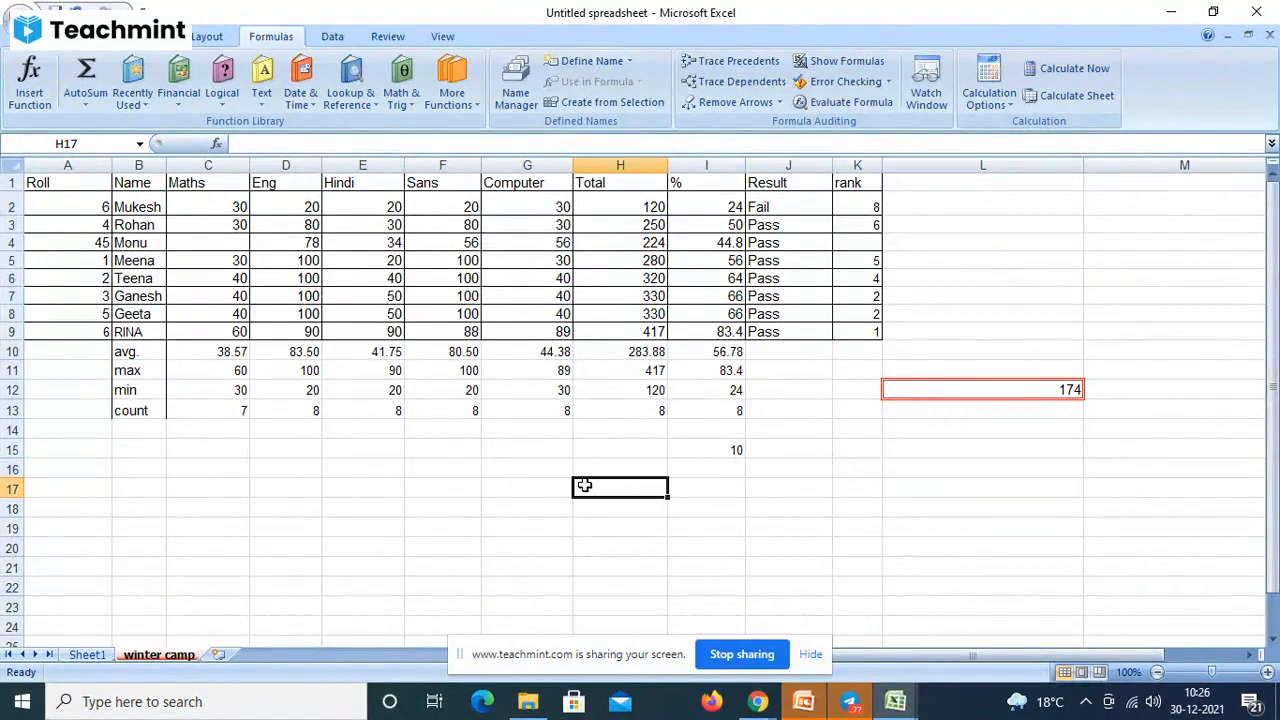
{"action": "type", "text": "="}
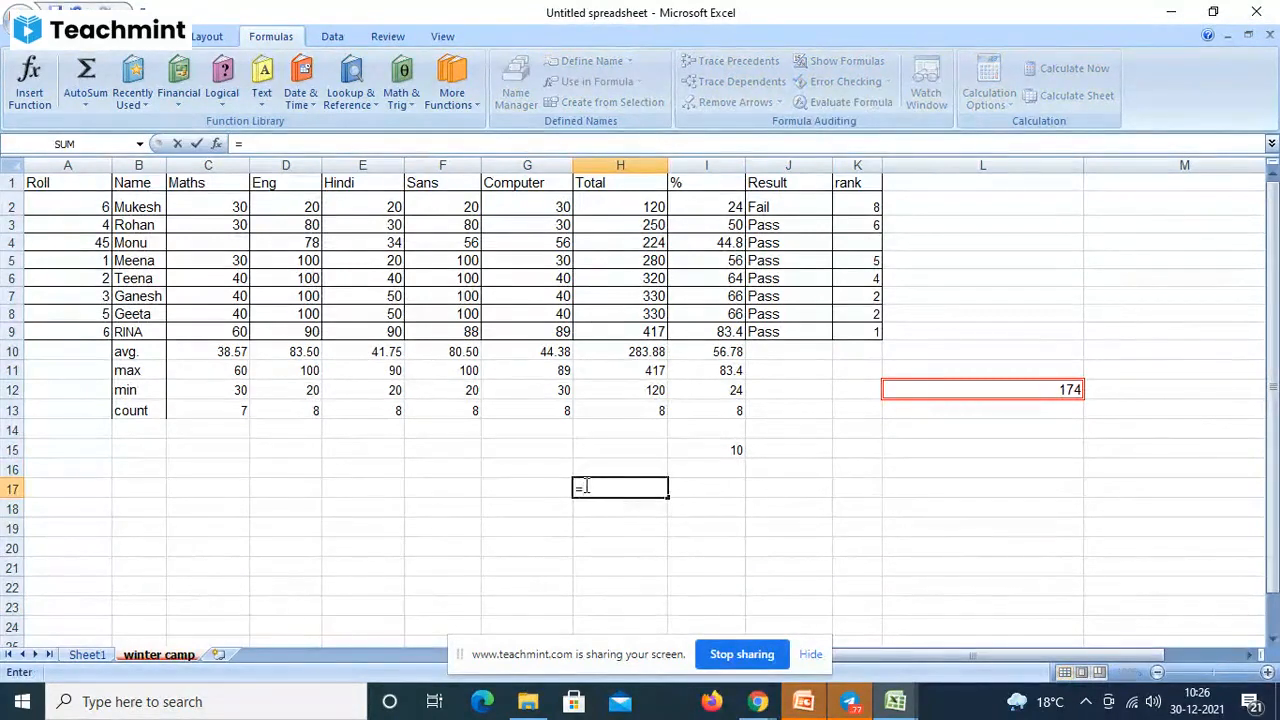
{"action": "type", "text": "and"}
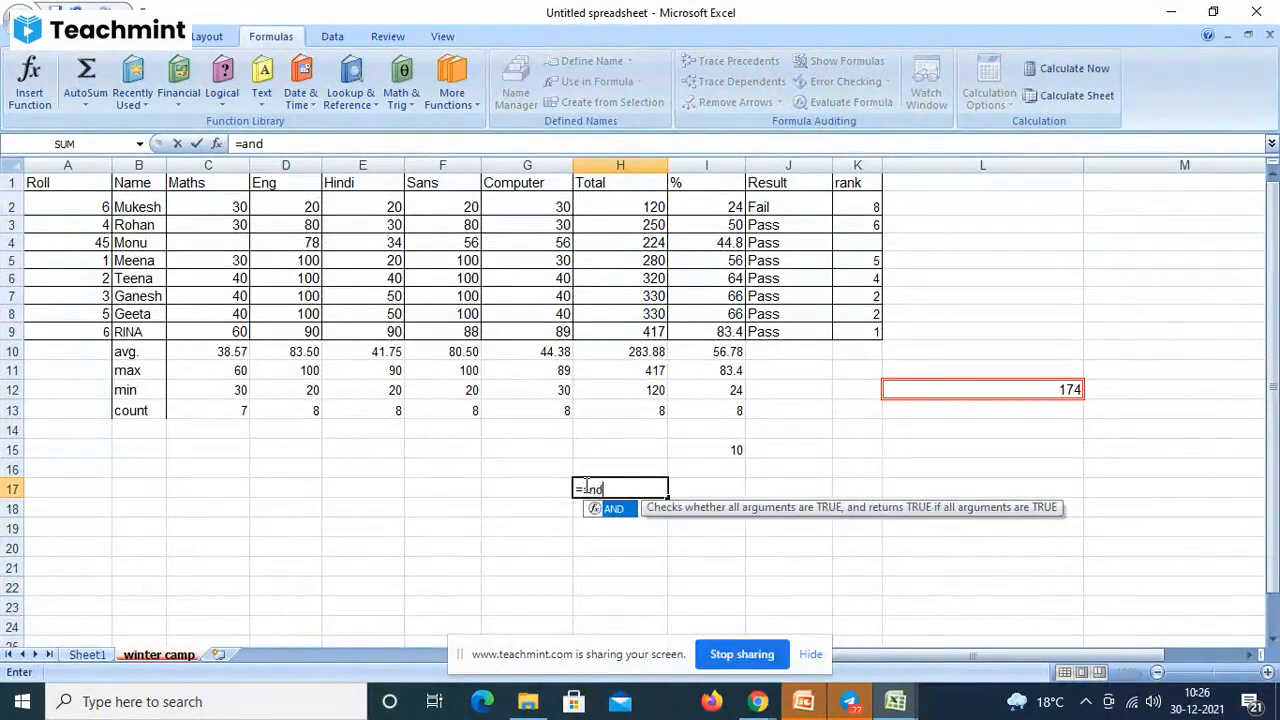
{"action": "type", "text": "(1"}
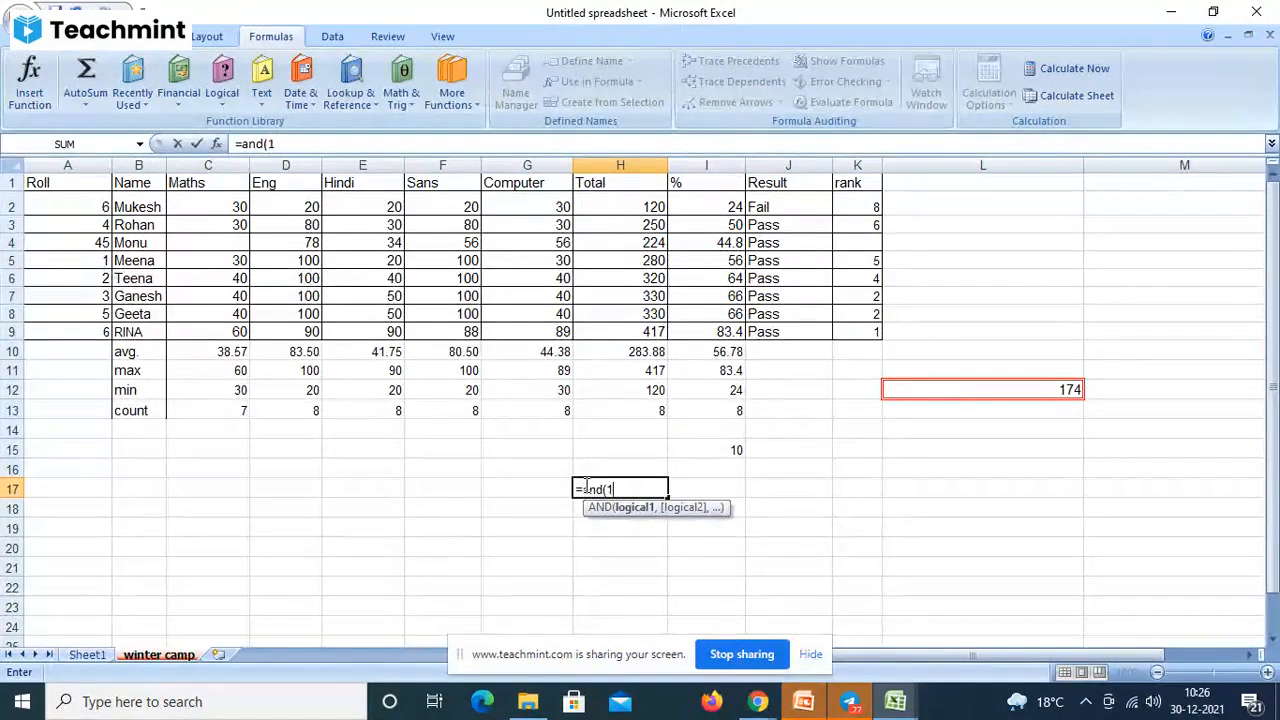
{"action": "type", "text": "0=10,1"}
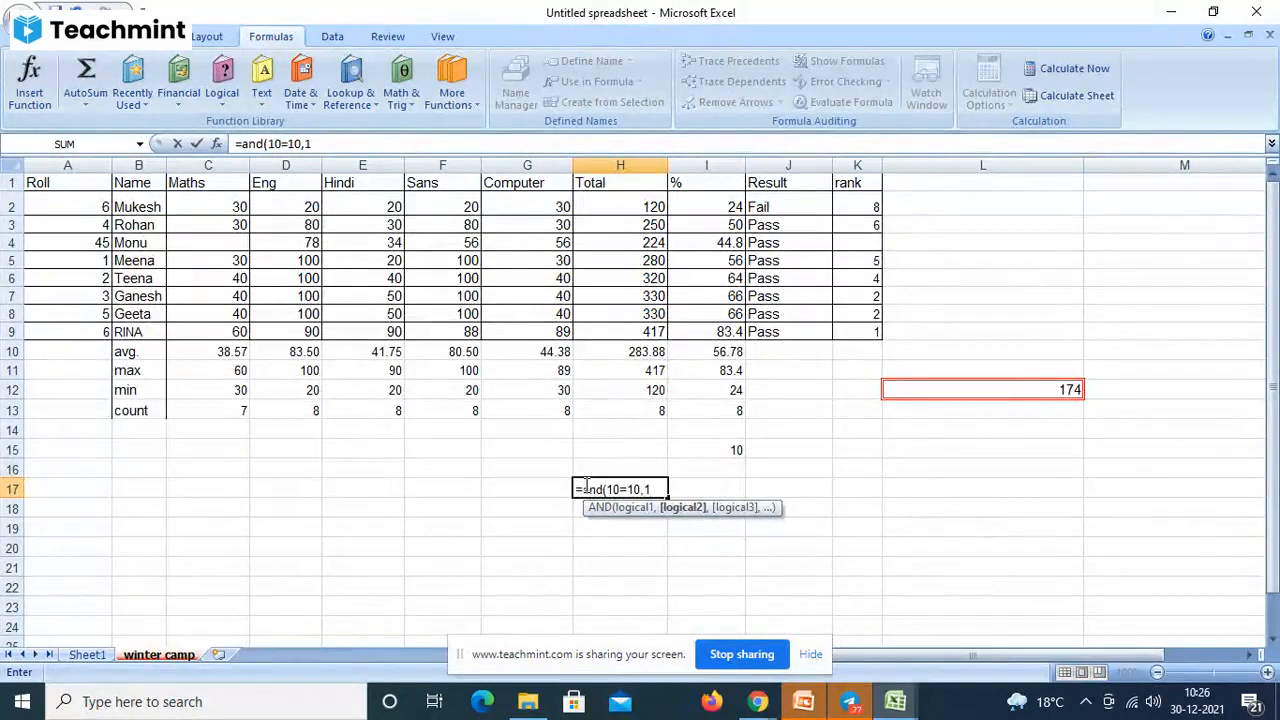
{"action": "type", "text": "0<209"}
{"action": "key", "text": "BackSpace"}
{"action": "type", "text": ","}
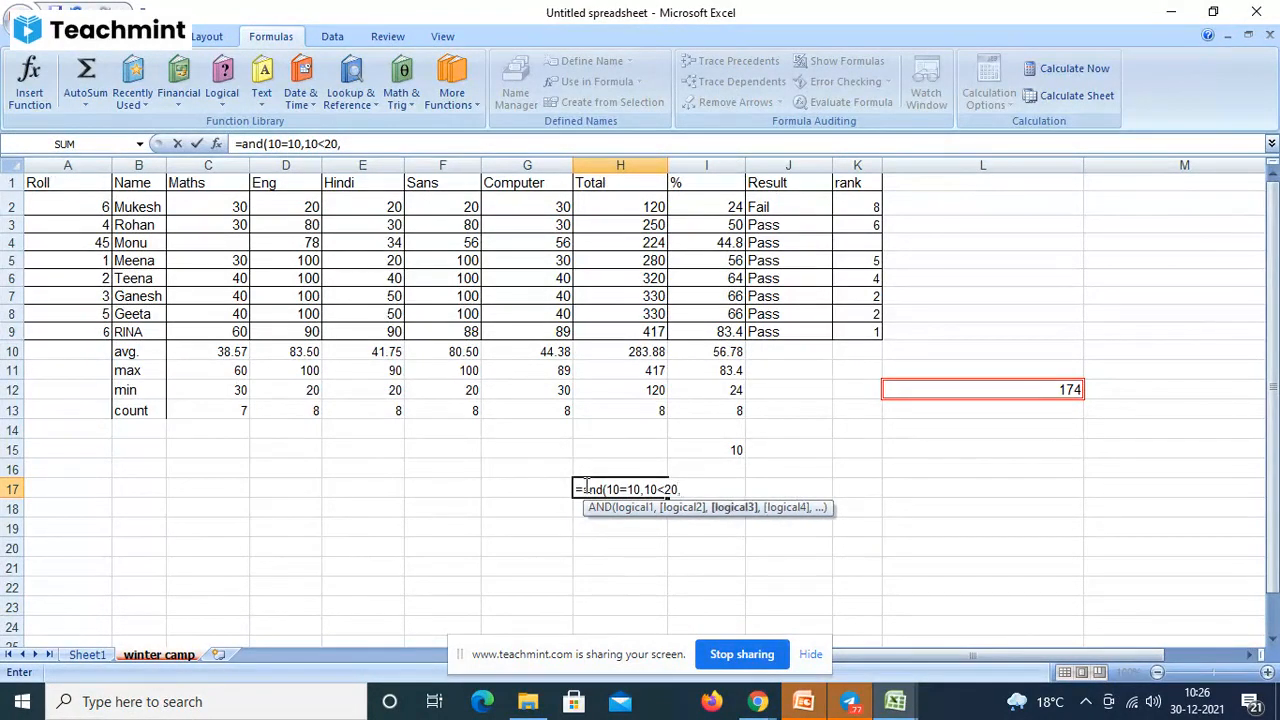
{"action": "type", "text": "50<60"}
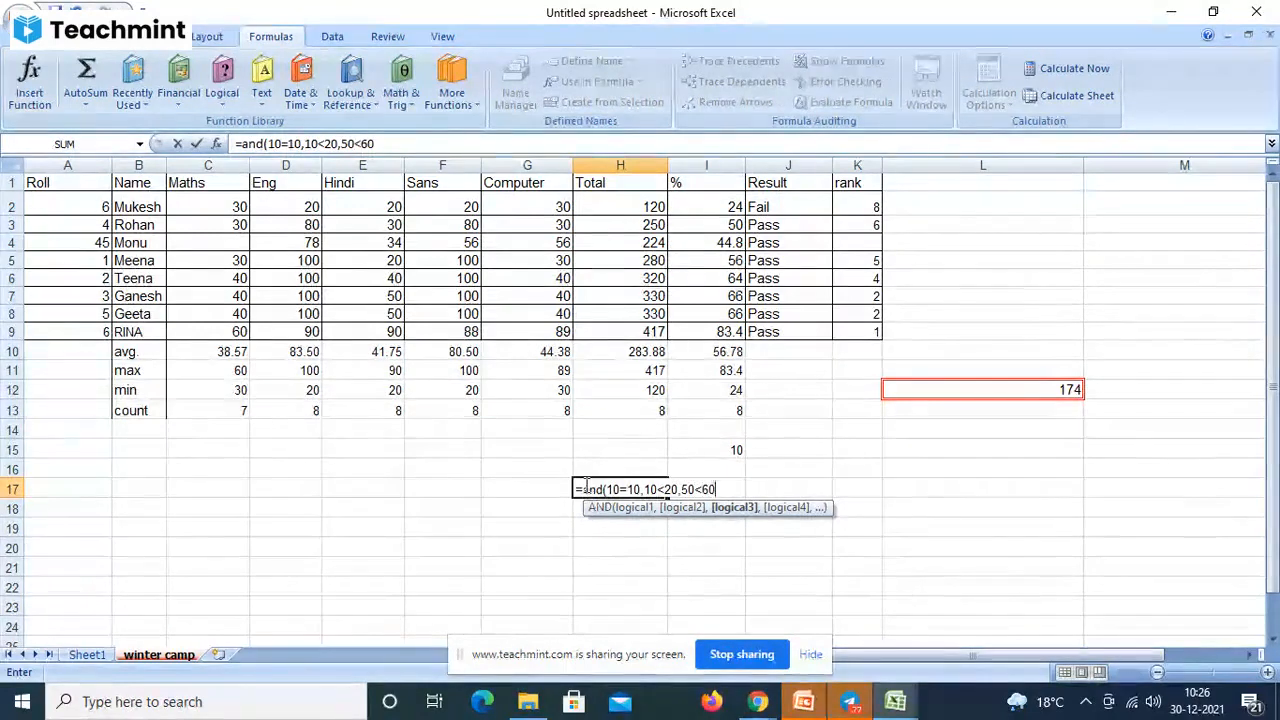
{"action": "type", "text": ")"}
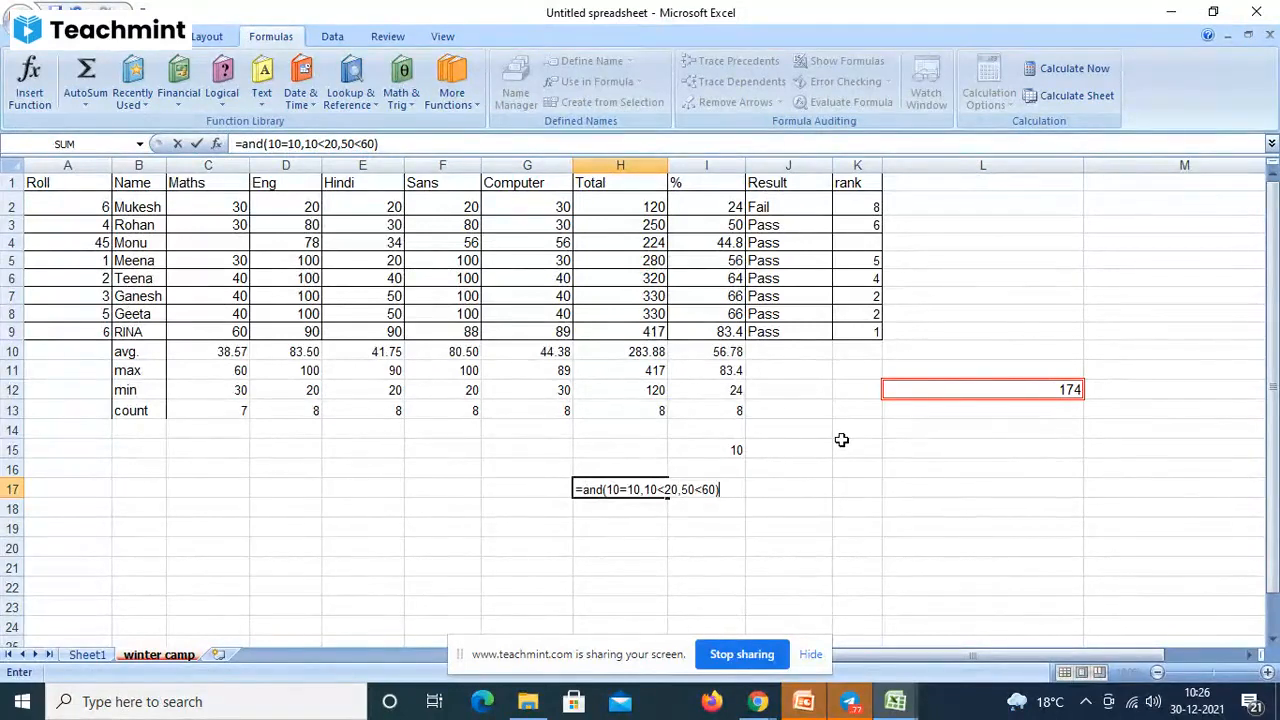
{"action": "key", "text": "Return"}
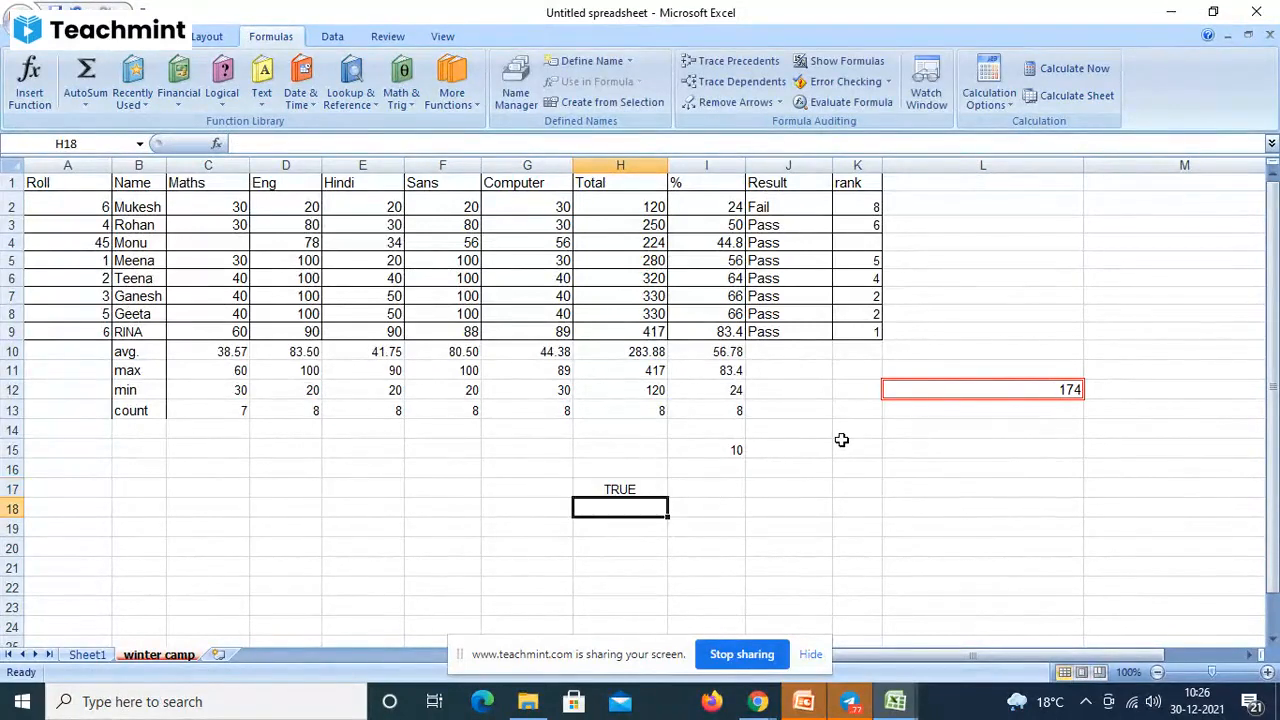
- Edit H17's first condition from 10=10 to 10=11 so the AND returns FALSE
{"action": "left_click", "coordinate": [645, 487]}
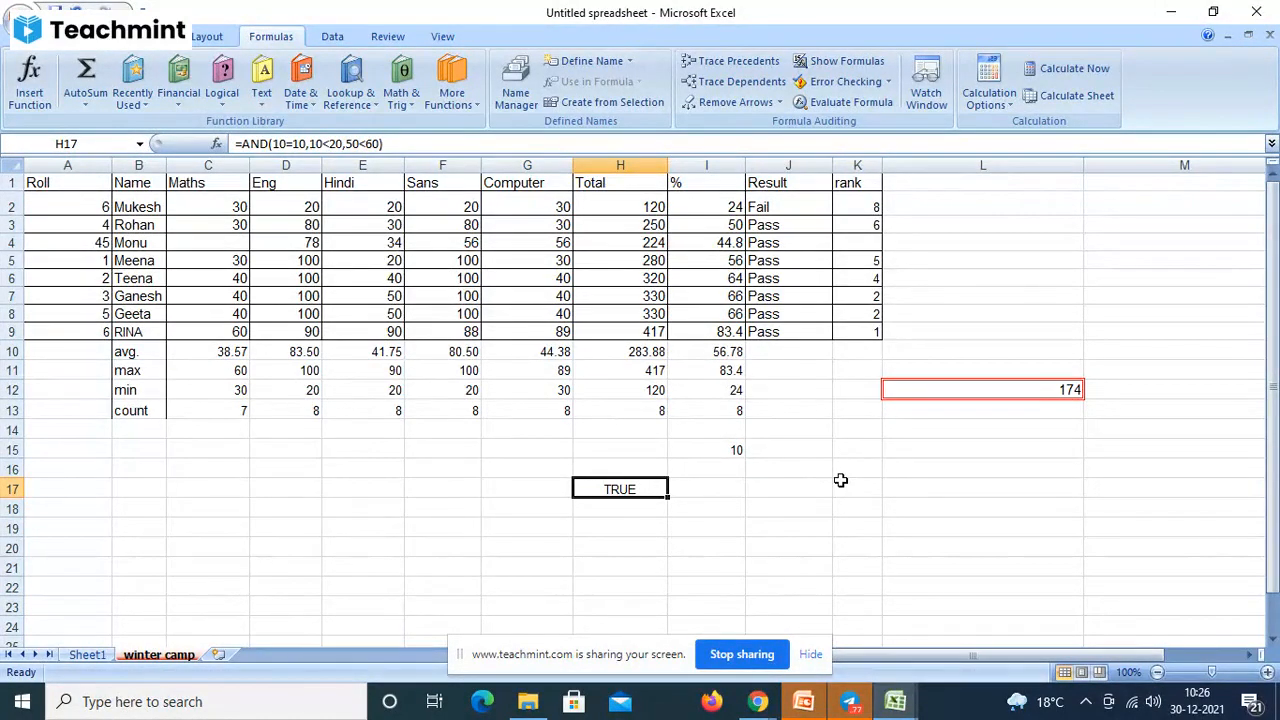
{"action": "left_click", "coordinate": [307, 144]}
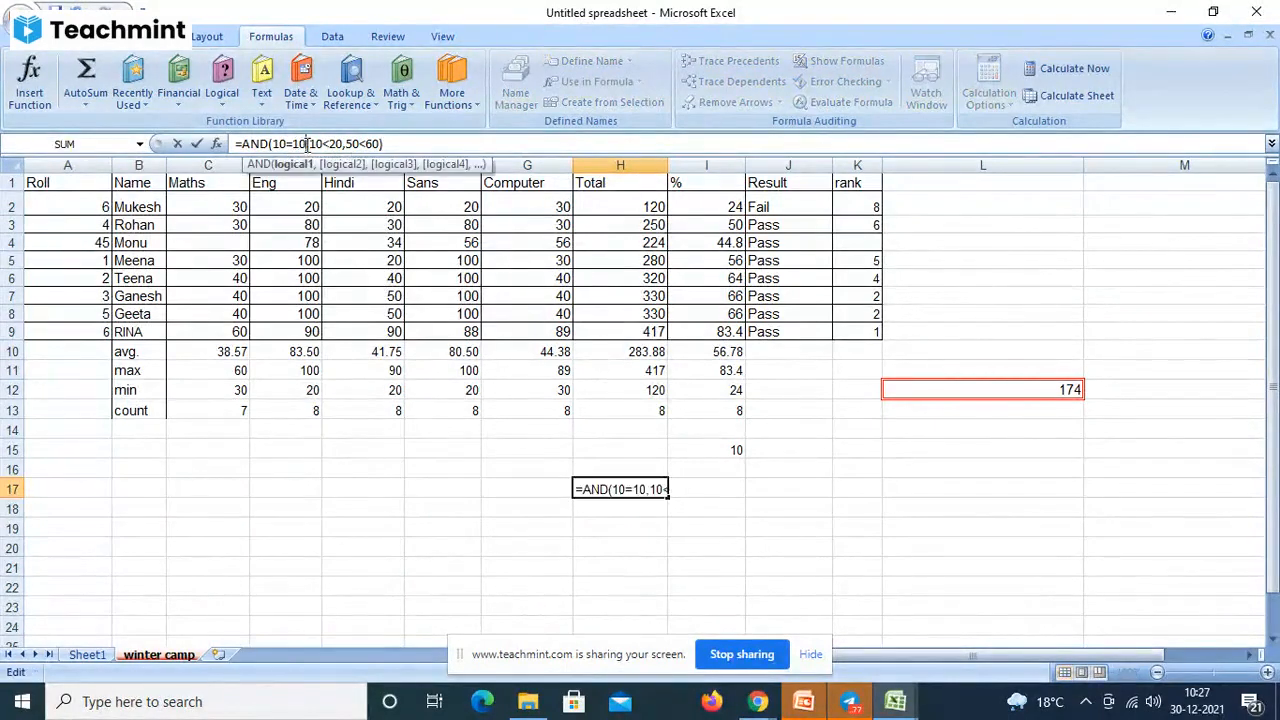
{"action": "key", "text": "BackSpace"}
{"action": "type", "text": "1"}
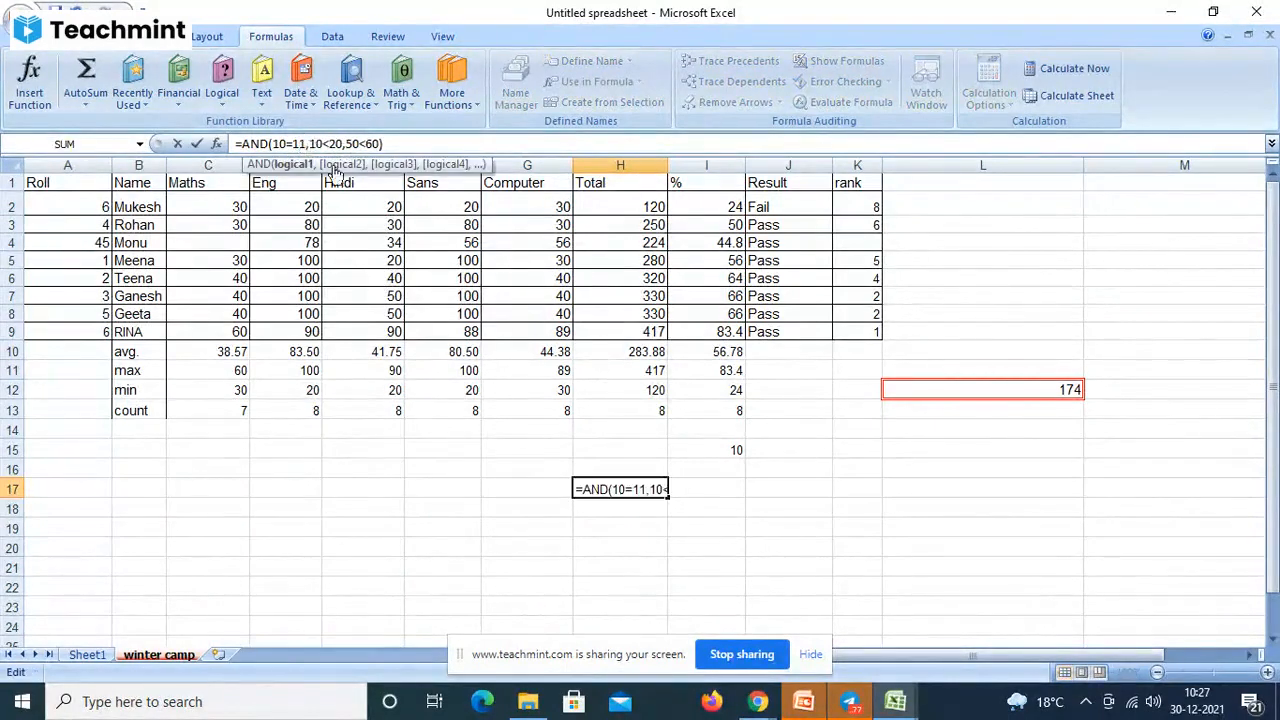
{"action": "left_click", "coordinate": [472, 141]}
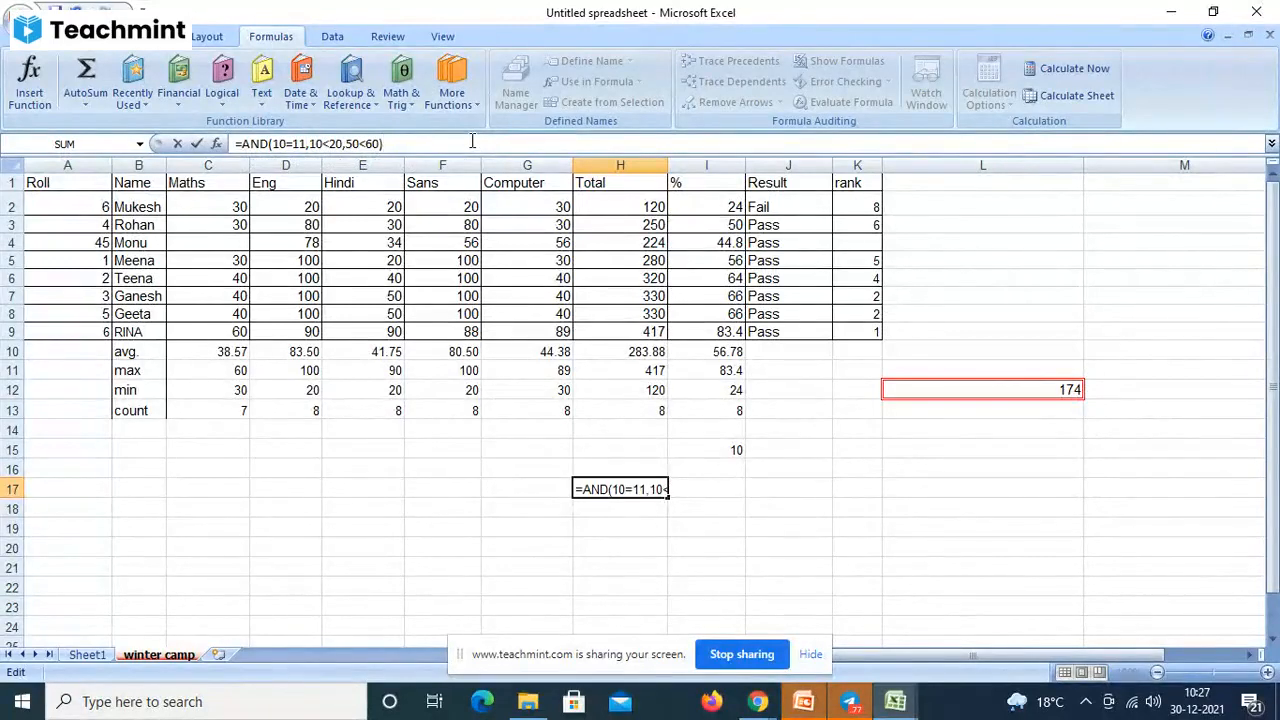
{"action": "key", "text": "Return"}
- Bring the Untitled spreadsheet Excel window back in front from the taskbar preview
{"action": "left_click", "coordinate": [597, 488]}
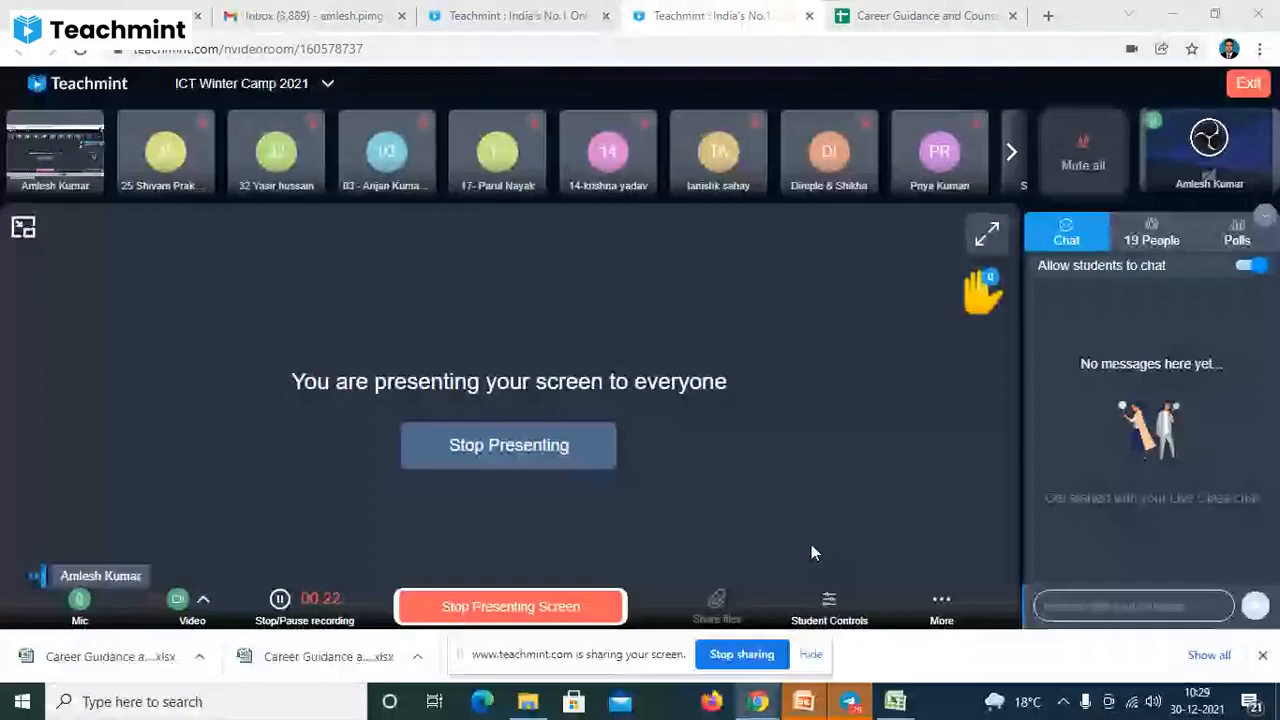
{"action": "mouse_move", "coordinate": [899, 703]}
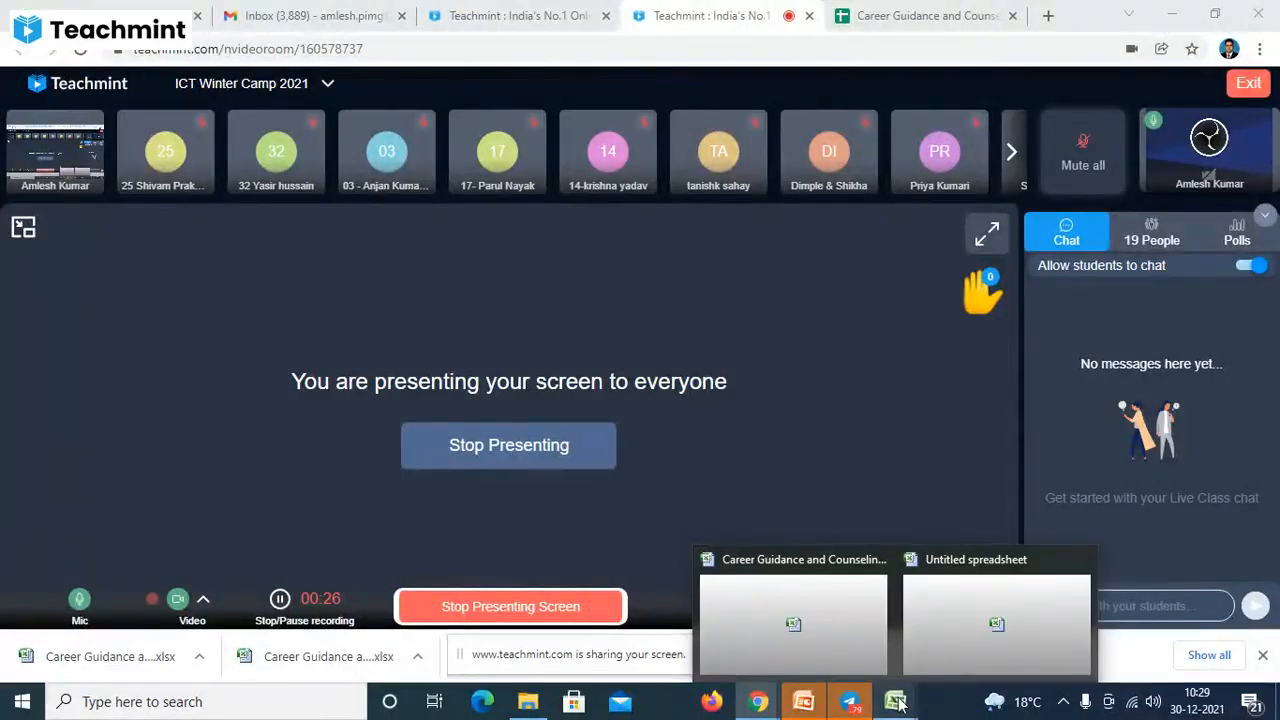
{"action": "left_click", "coordinate": [932, 597]}
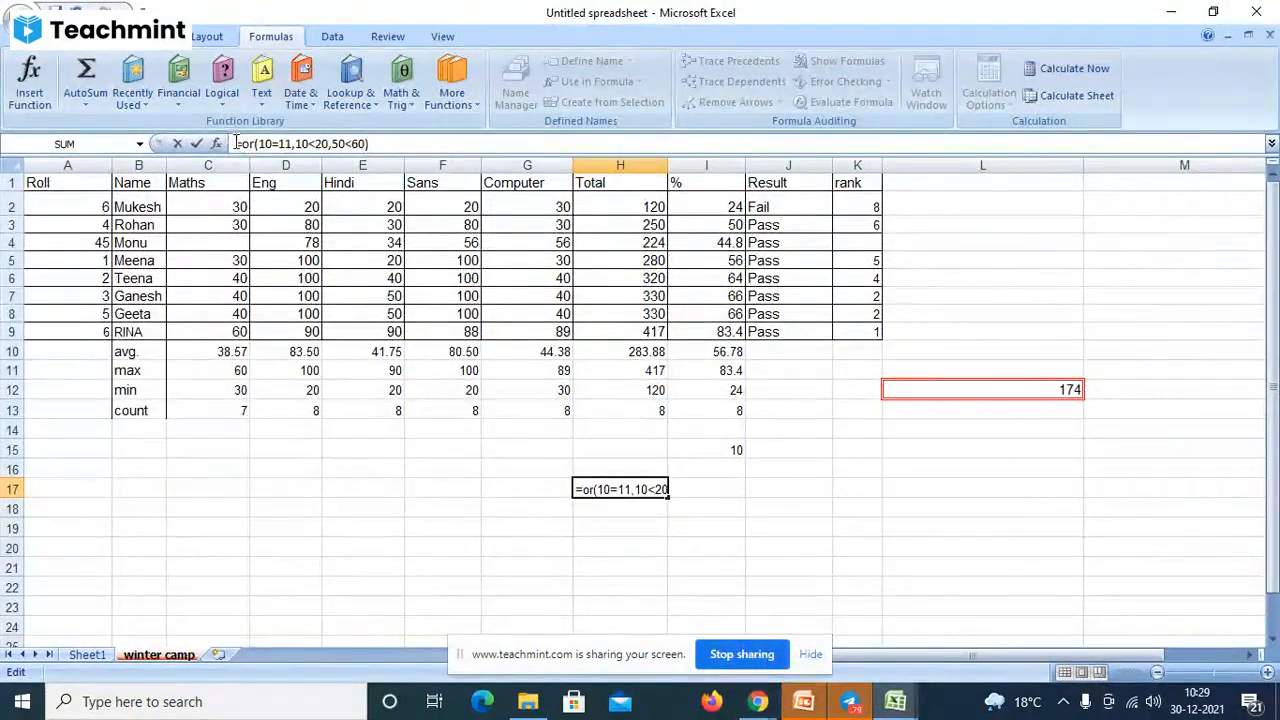
- Commit =or(10=11,10<20,50<60) in H17, then change 10<20 to 10>20
{"action": "left_click_drag", "start_coordinate": [236, 143], "coordinate": [407, 141]}
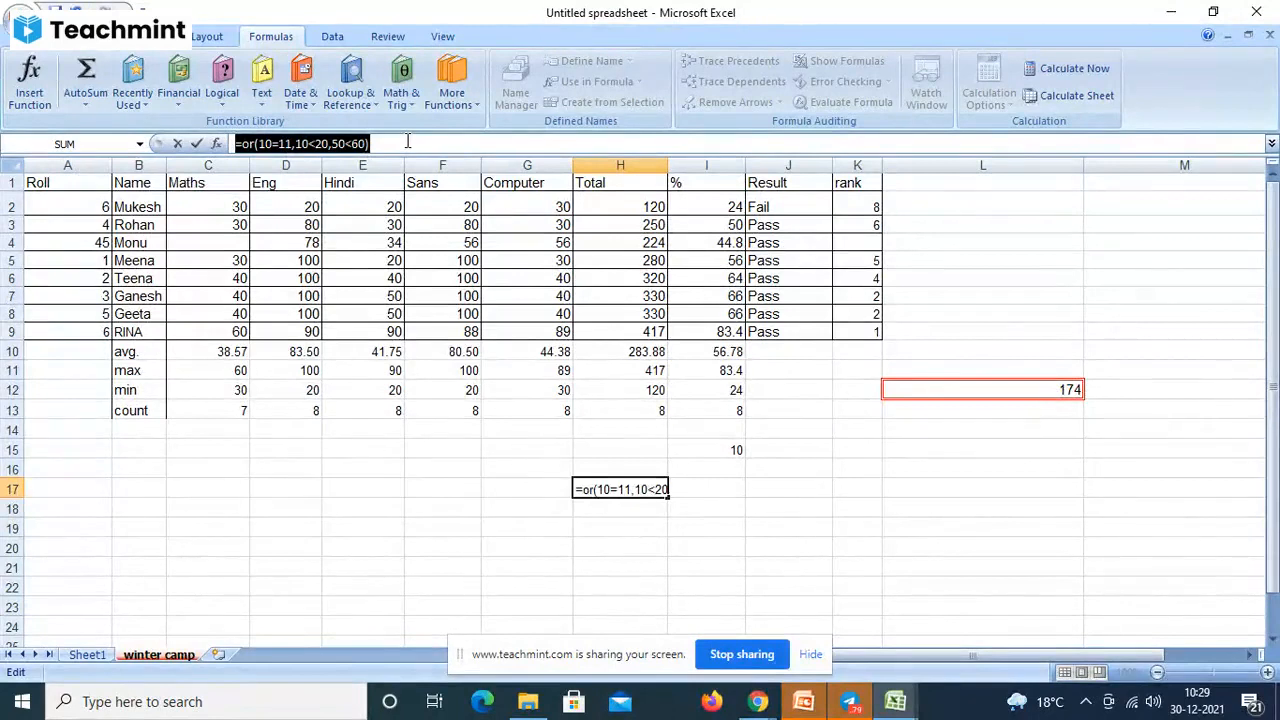
{"action": "key", "text": "Return"}
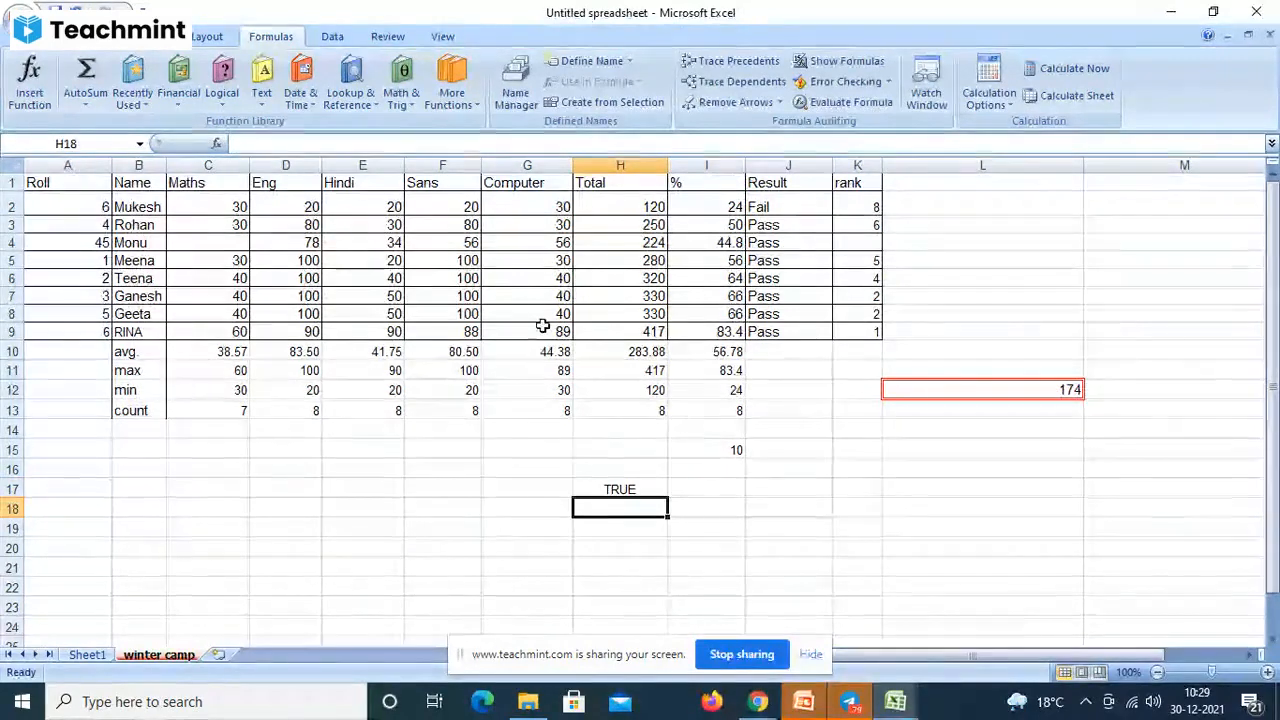
{"action": "left_click", "coordinate": [627, 490]}
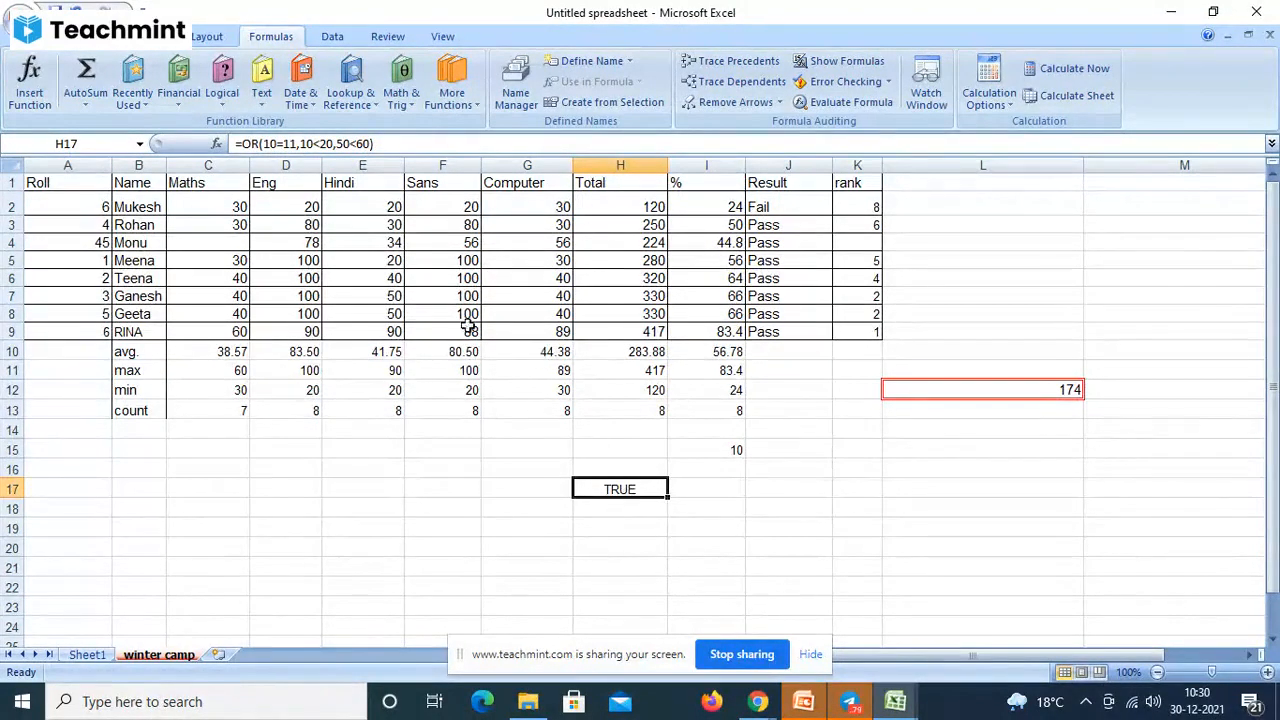
{"action": "double_click", "coordinate": [250, 144]}
{"action": "left_click_drag", "start_coordinate": [257, 143], "coordinate": [264, 144]}
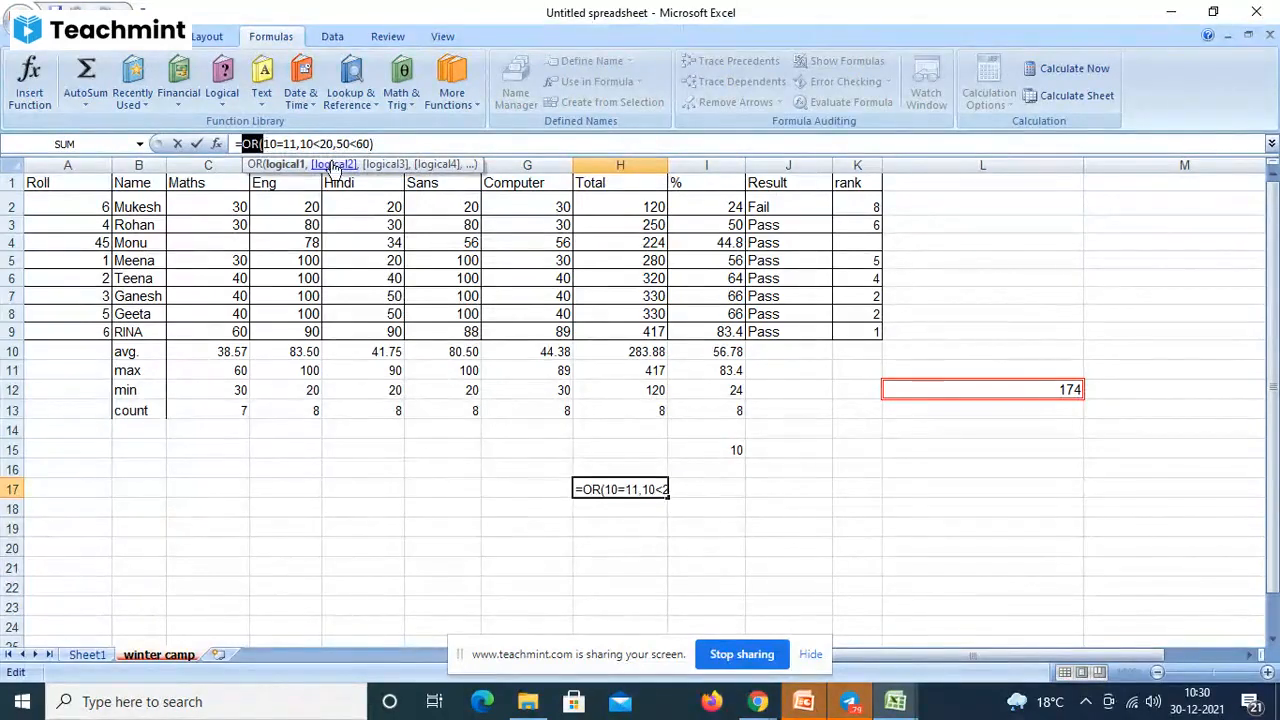
{"action": "left_click", "coordinate": [322, 143]}
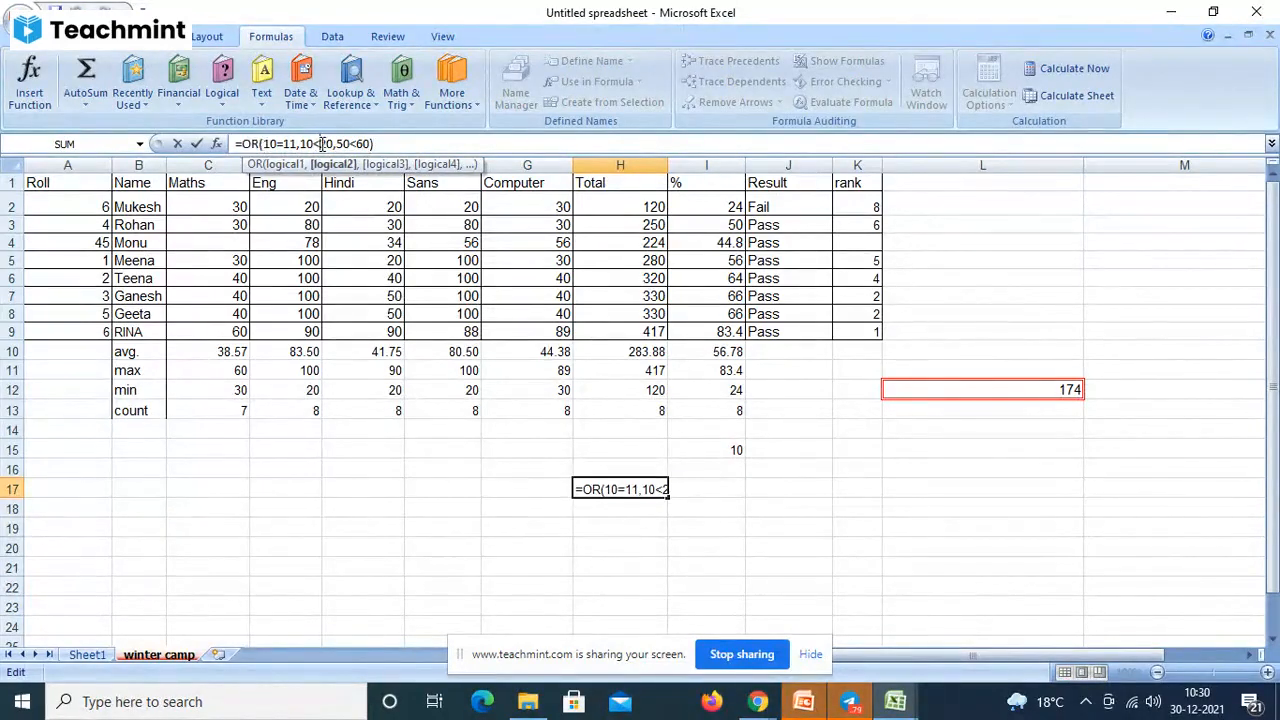
{"action": "key", "text": "BackSpace"}
{"action": "type", "text": ">"}
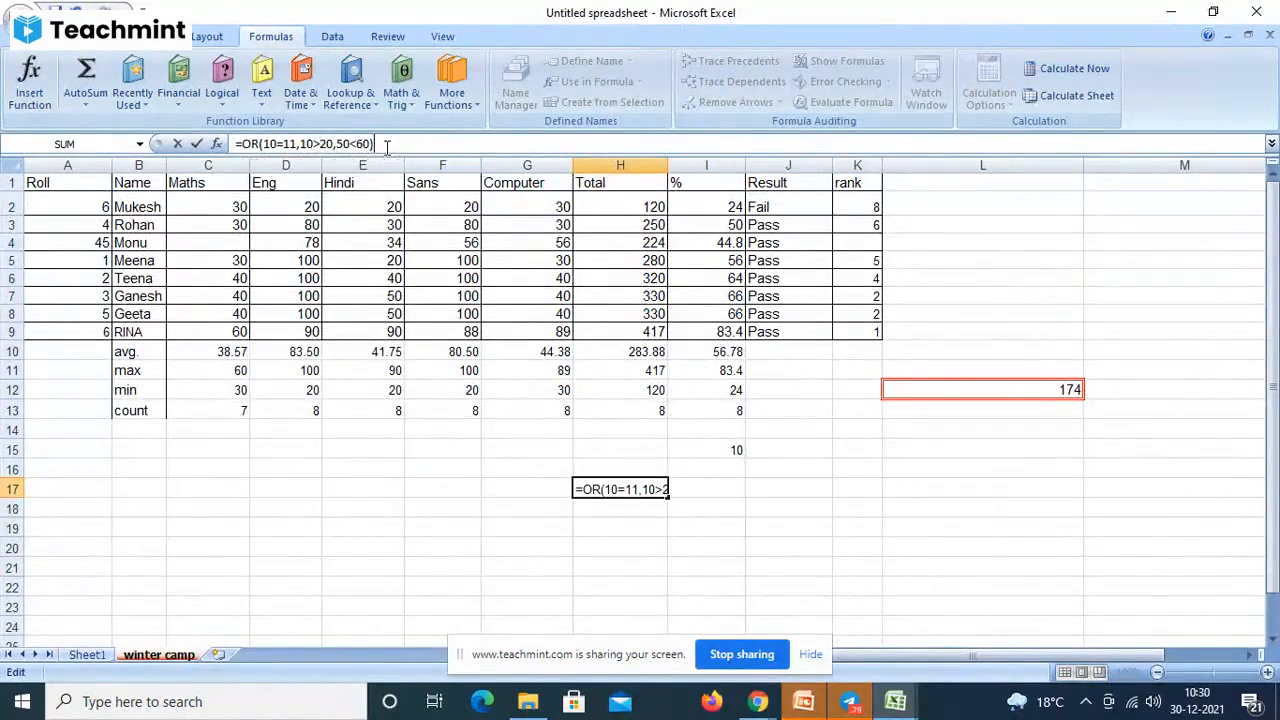
{"action": "key", "text": "Return"}
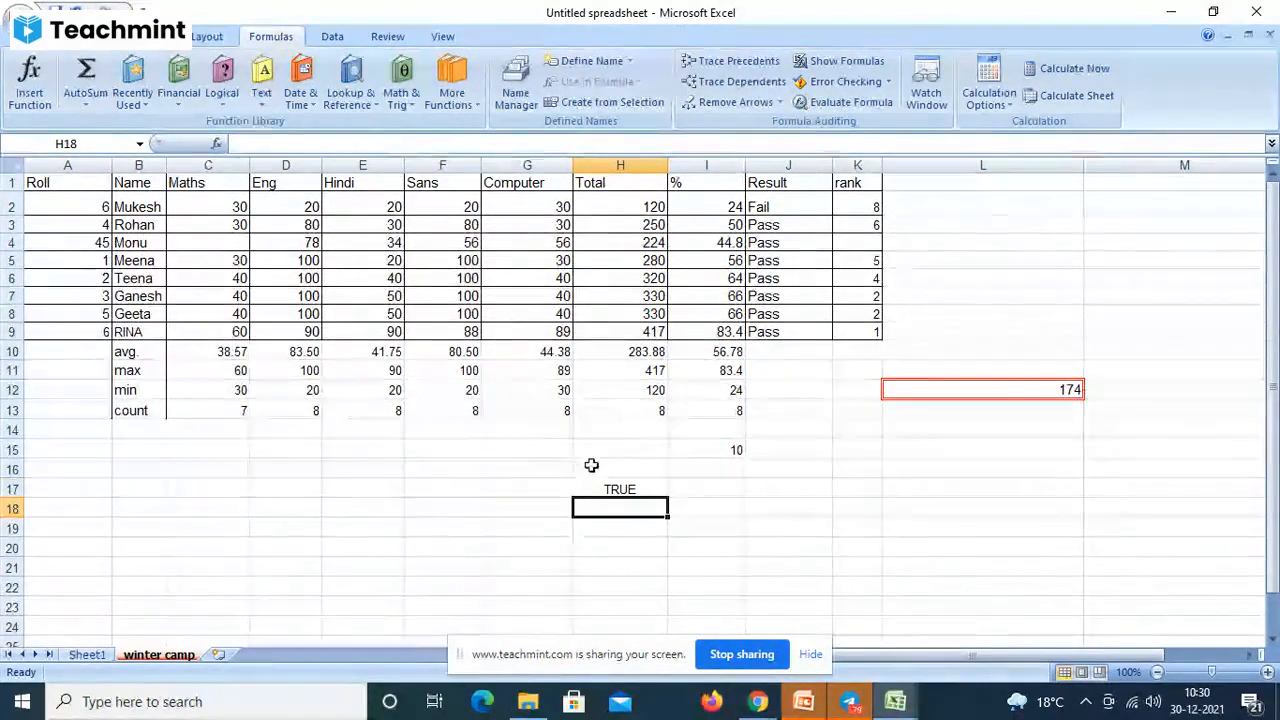
- Recommit H17's formula =OR(10=11,10>20,50<60)
{"action": "left_click", "coordinate": [620, 488]}
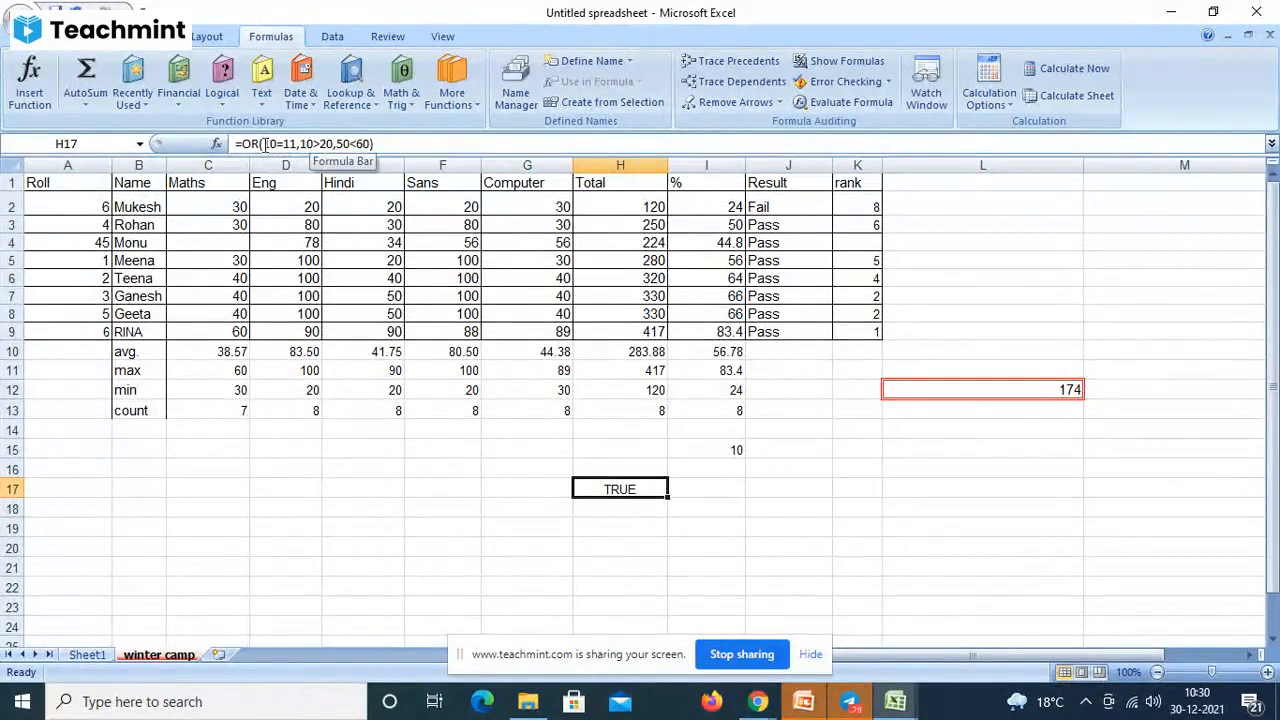
{"action": "left_click_drag", "start_coordinate": [266, 143], "coordinate": [370, 144]}
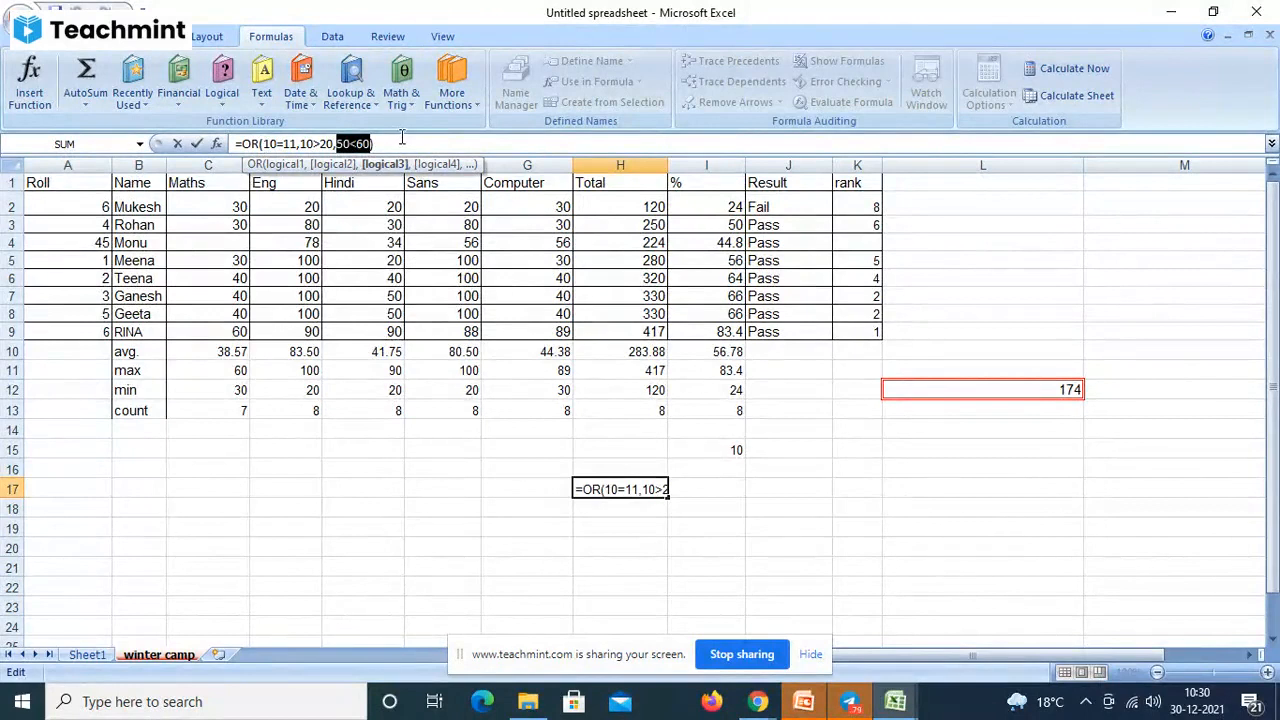
{"action": "key", "text": "Return"}
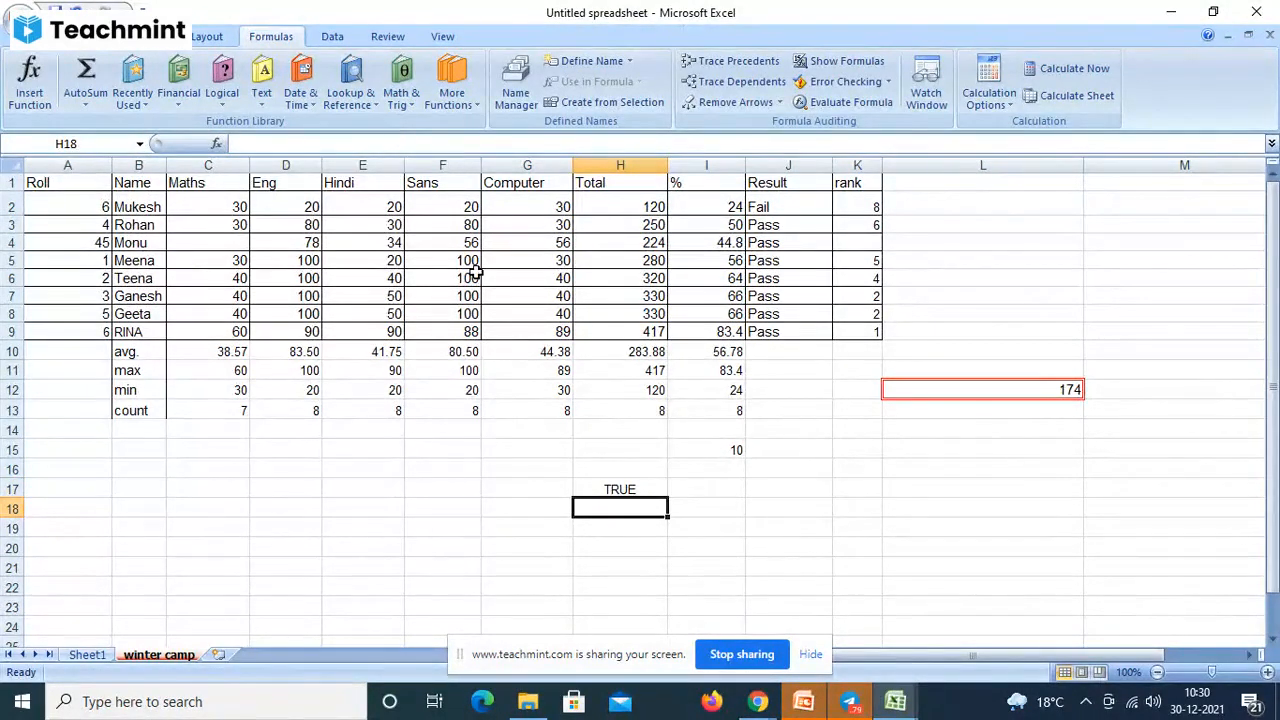
- Try NOT in place of OR in H17, dismiss the too-many-arguments error, and clear the formula
{"action": "left_click", "coordinate": [613, 489]}
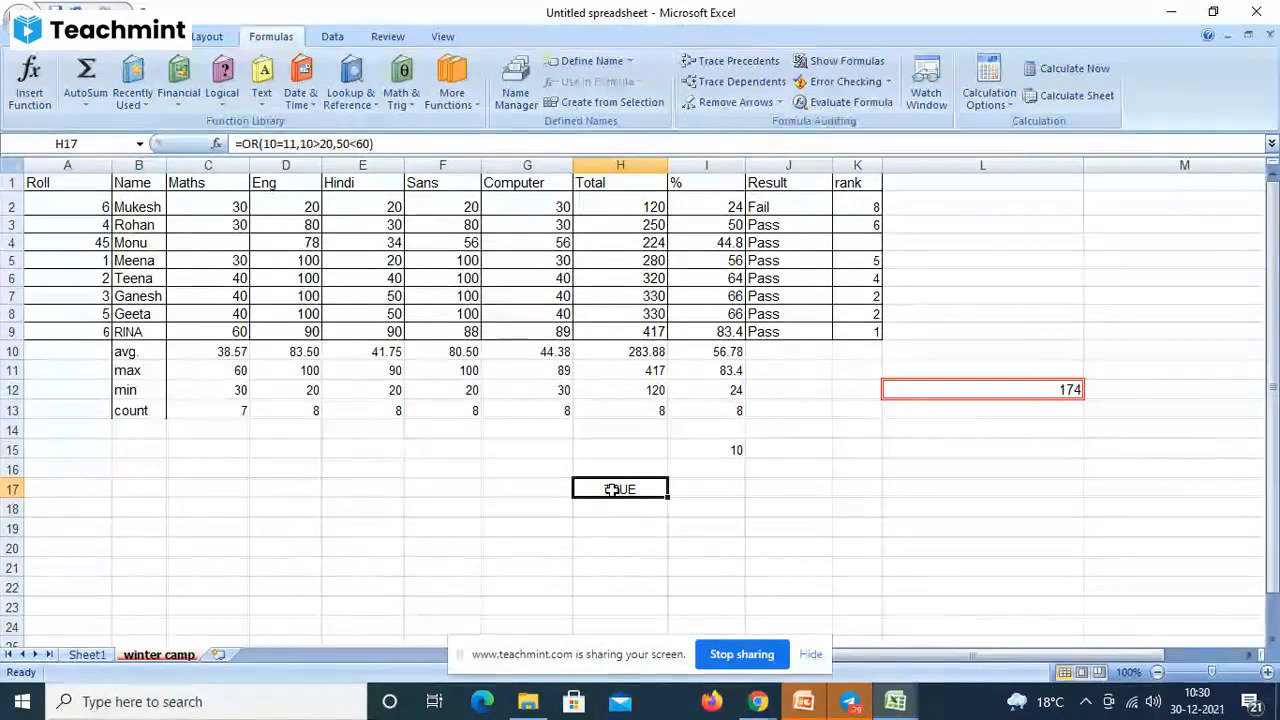
{"action": "left_click", "coordinate": [259, 144]}
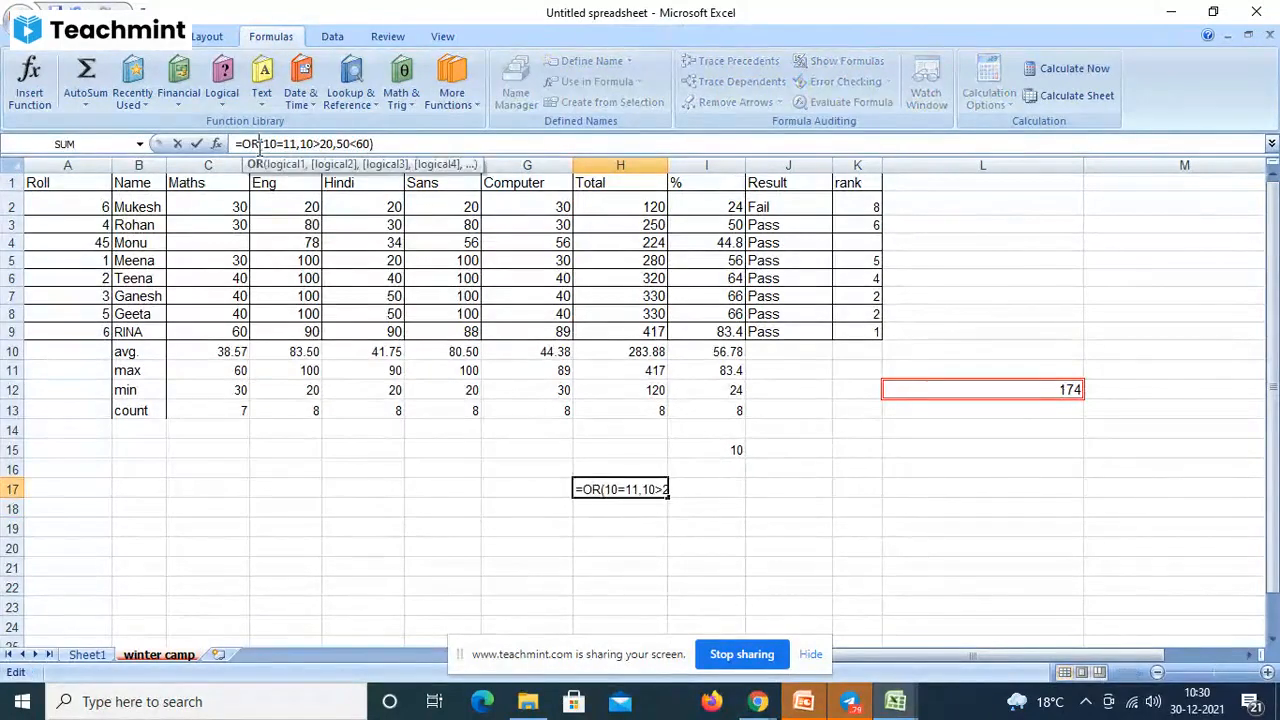
{"action": "key", "text": "BackSpace"}
{"action": "key", "text": "BackSpace"}
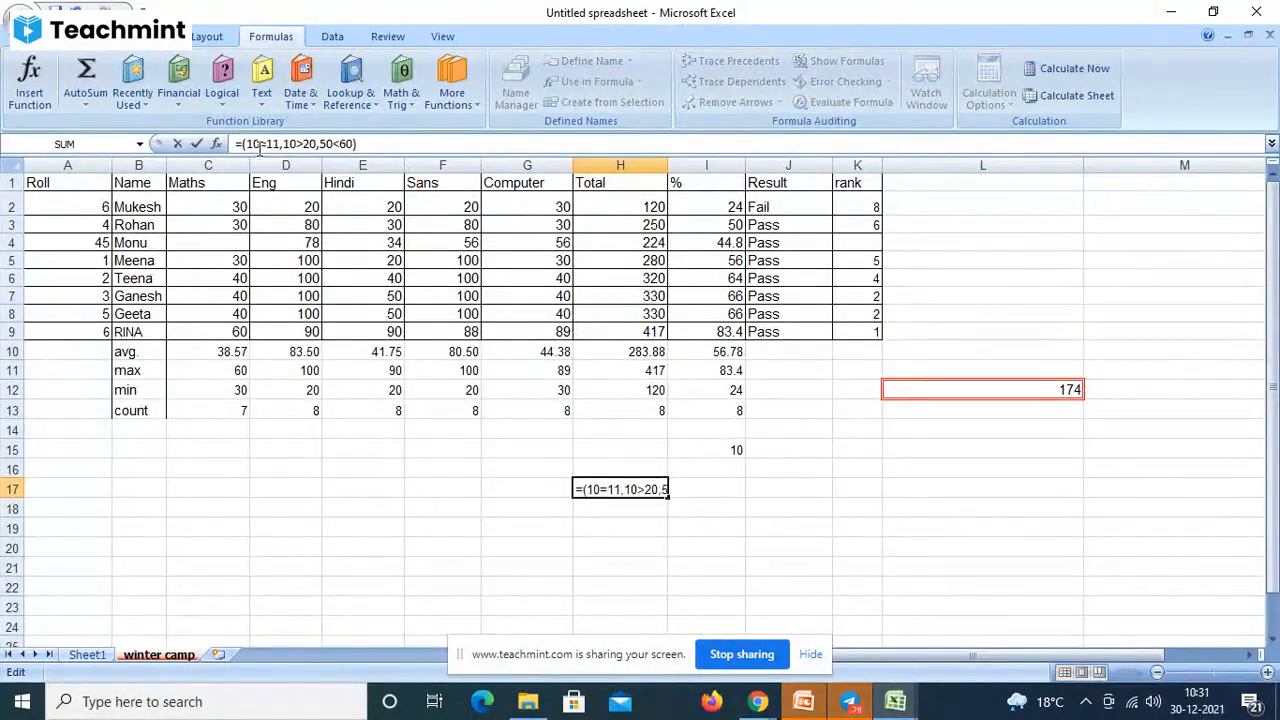
{"action": "type", "text": "not"}
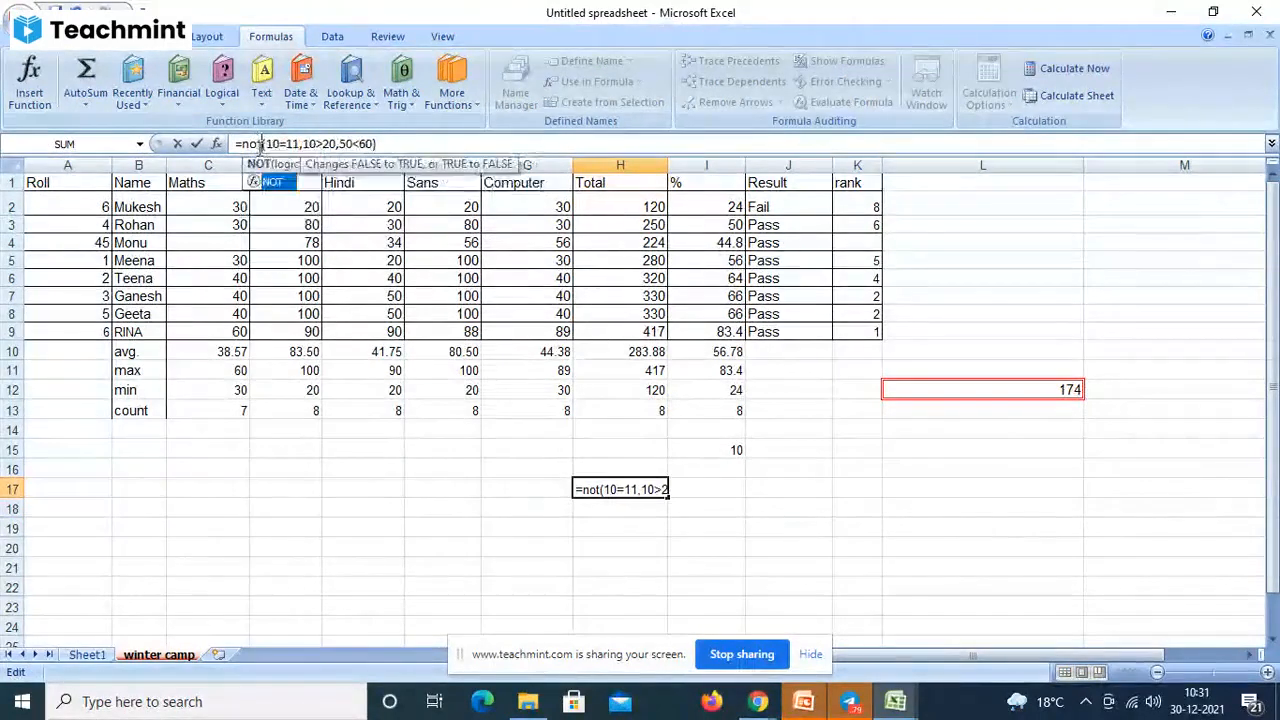
{"action": "left_click", "coordinate": [389, 144]}
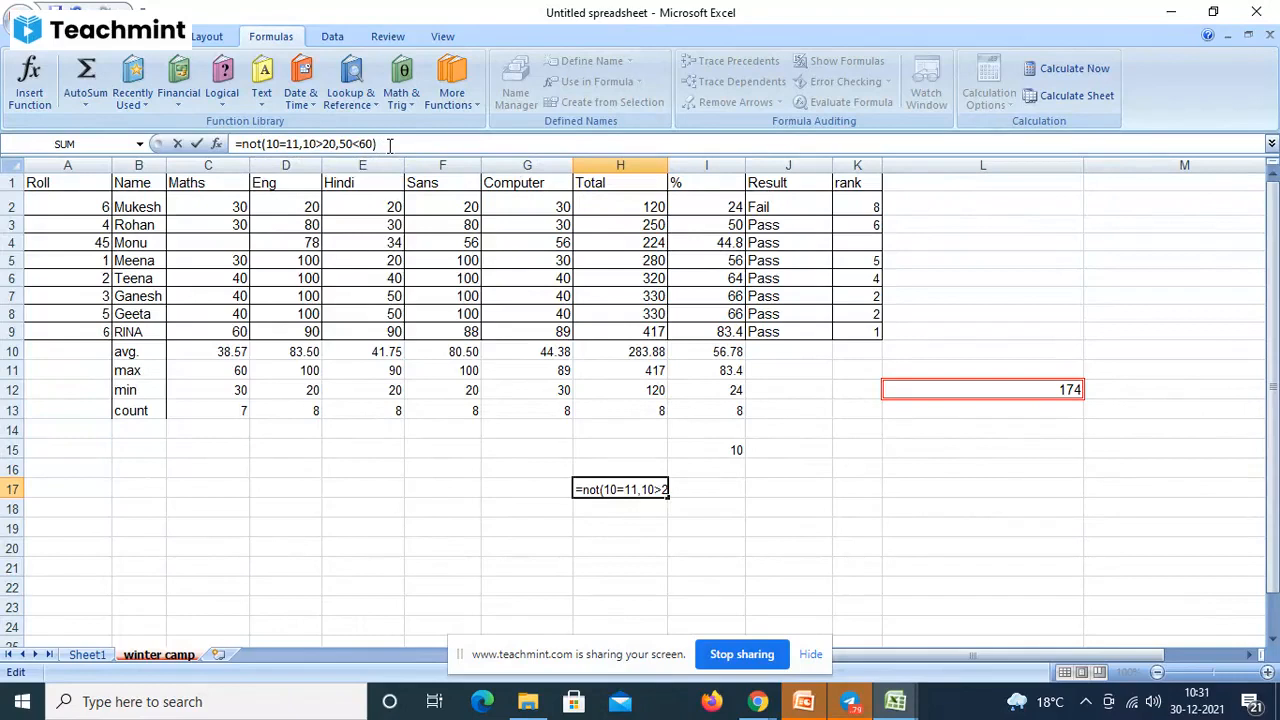
{"action": "key", "text": "Return"}
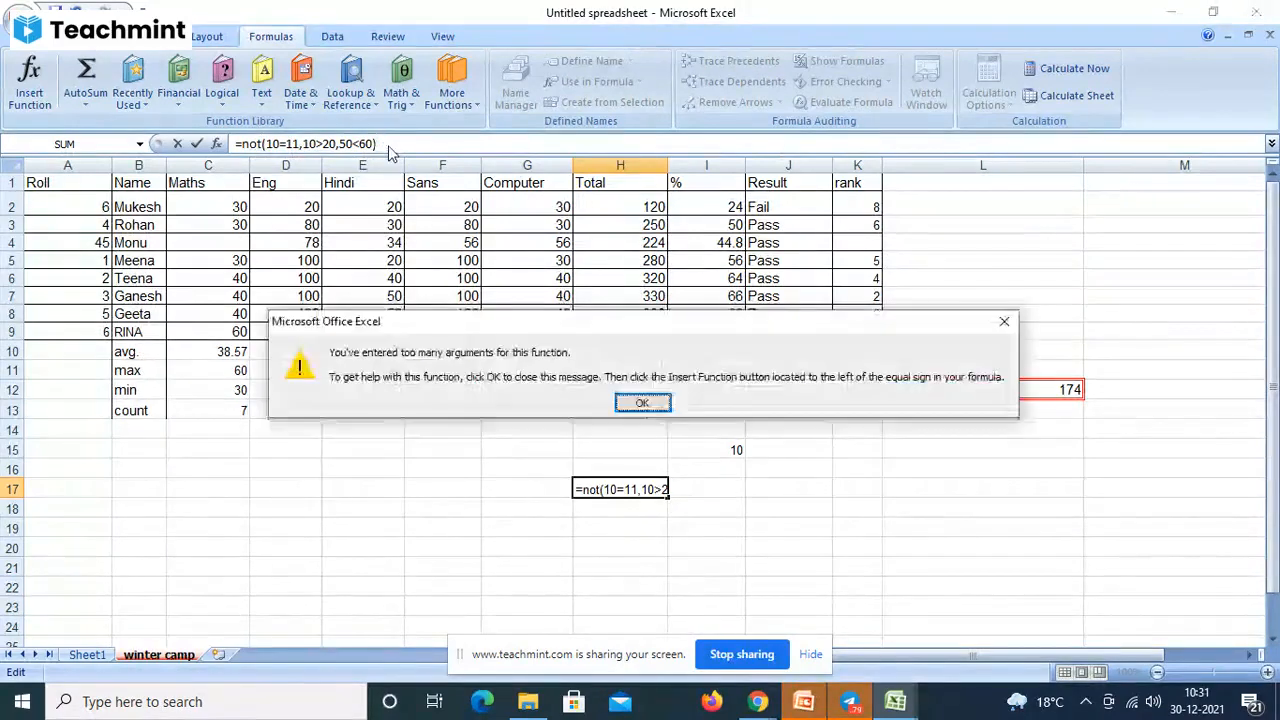
{"action": "left_click", "coordinate": [641, 404]}
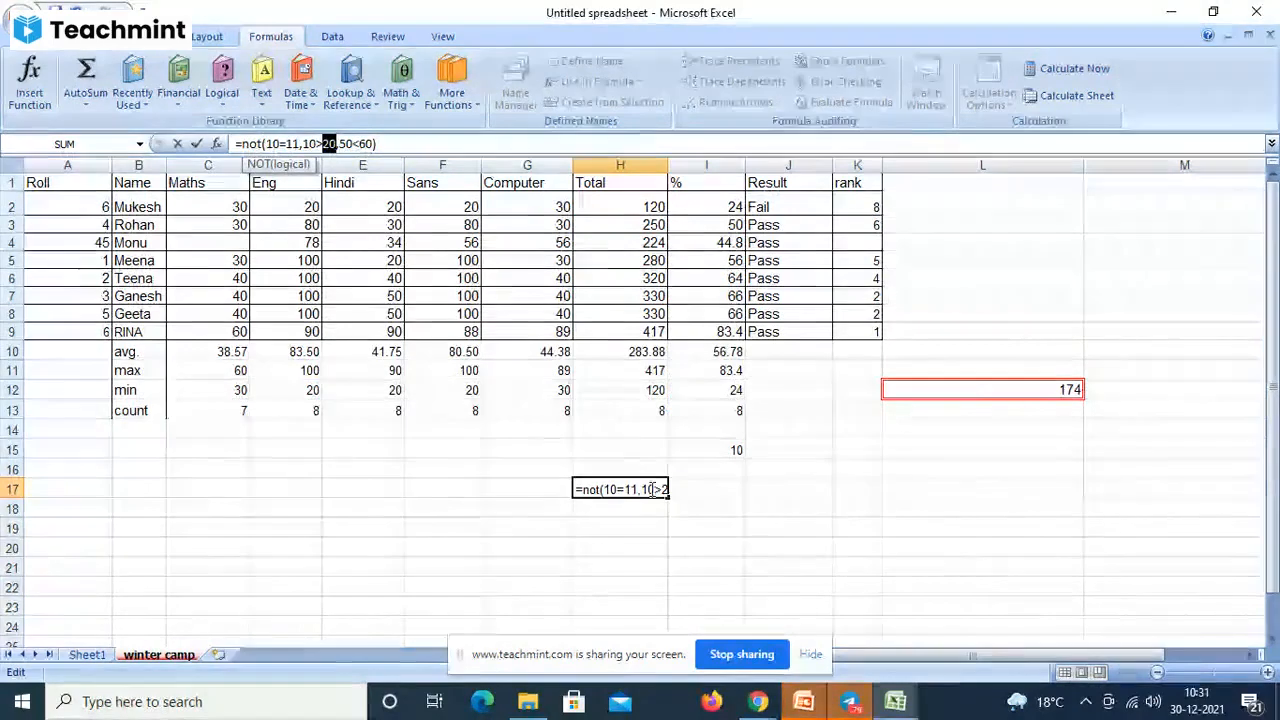
{"action": "left_click", "coordinate": [690, 486]}
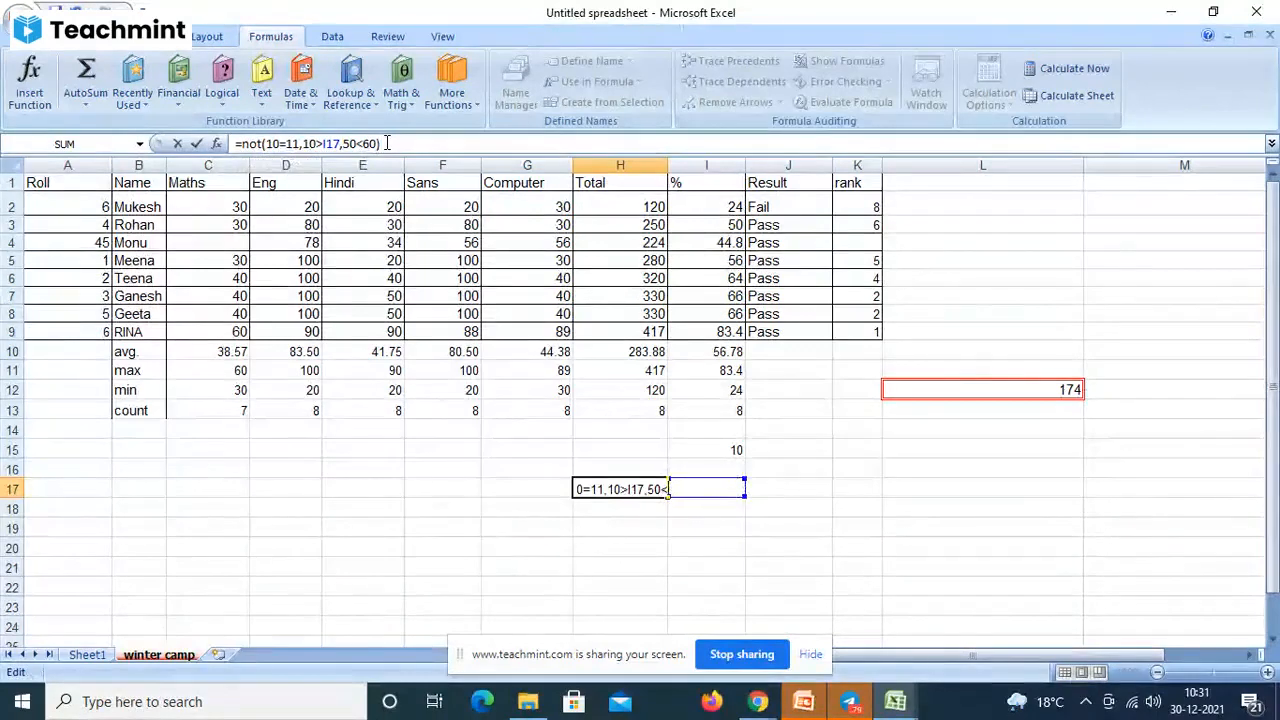
{"action": "key", "text": "BackSpace"}
{"action": "key", "text": "BackSpace"}
{"action": "key", "text": "BackSpace"}
{"action": "key", "text": "BackSpace"}
{"action": "key", "text": "BackSpace"}
{"action": "key", "text": "BackSpace"}
{"action": "key", "text": "BackSpace"}
{"action": "key", "text": "BackSpace"}
{"action": "key", "text": "BackSpace"}
{"action": "key", "text": "BackSpace"}
{"action": "key", "text": "BackSpace"}
{"action": "key", "text": "BackSpace"}
{"action": "key", "text": "BackSpace"}
{"action": "key", "text": "BackSpace"}
{"action": "key", "text": "BackSpace"}
{"action": "key", "text": "BackSpace"}
{"action": "key", "text": "BackSpace"}
{"action": "key", "text": "BackSpace"}
{"action": "key", "text": "BackSpace"}
{"action": "key", "text": "BackSpace"}
{"action": "key", "text": "BackSpace"}
{"action": "key", "text": "BackSpace"}
{"action": "key", "text": "BackSpace"}
{"action": "key", "text": "BackSpace"}
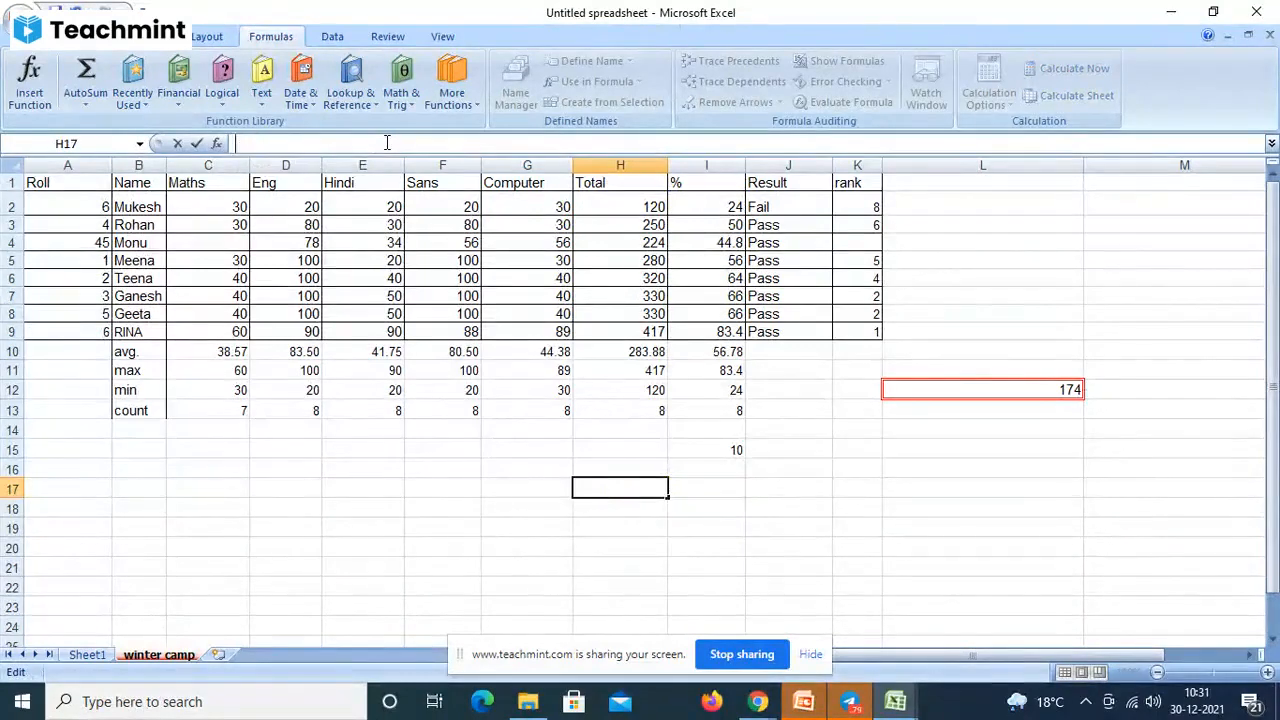
- Enter =not(10==11) in I17 and accept Excel's correction to =NOT(10=11)
{"action": "left_click", "coordinate": [716, 487]}
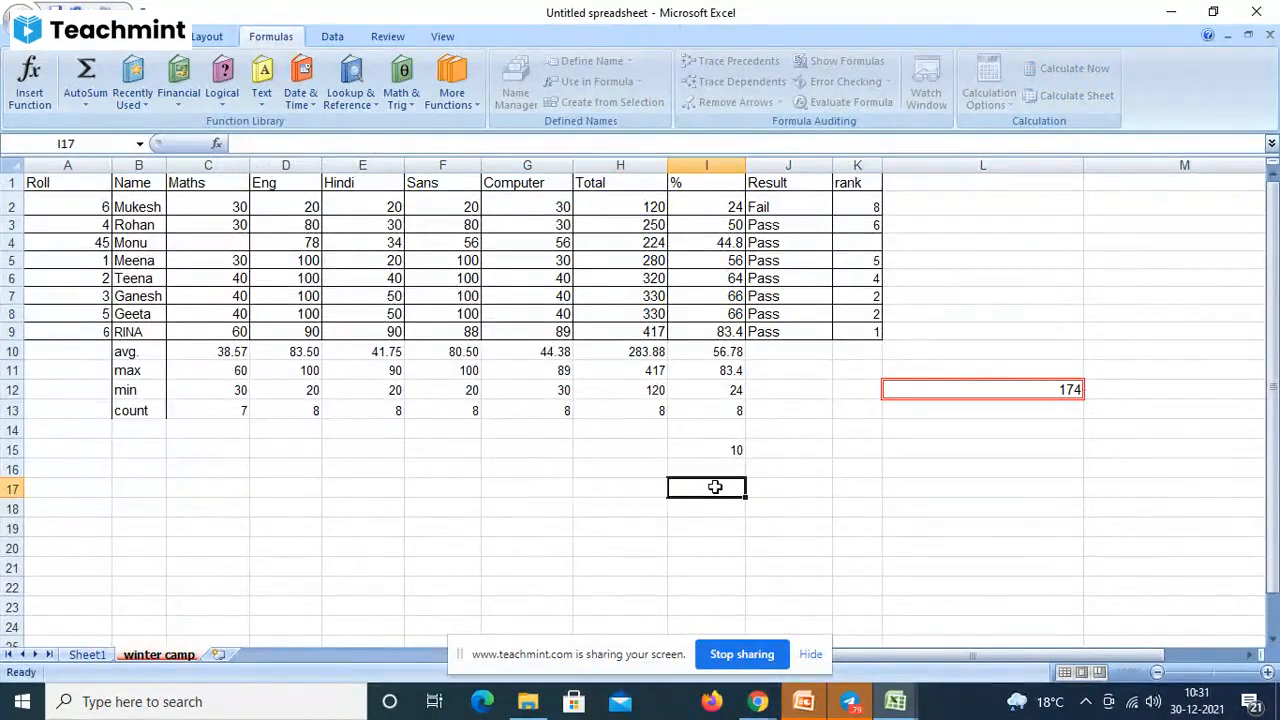
{"action": "type", "text": "=not"}
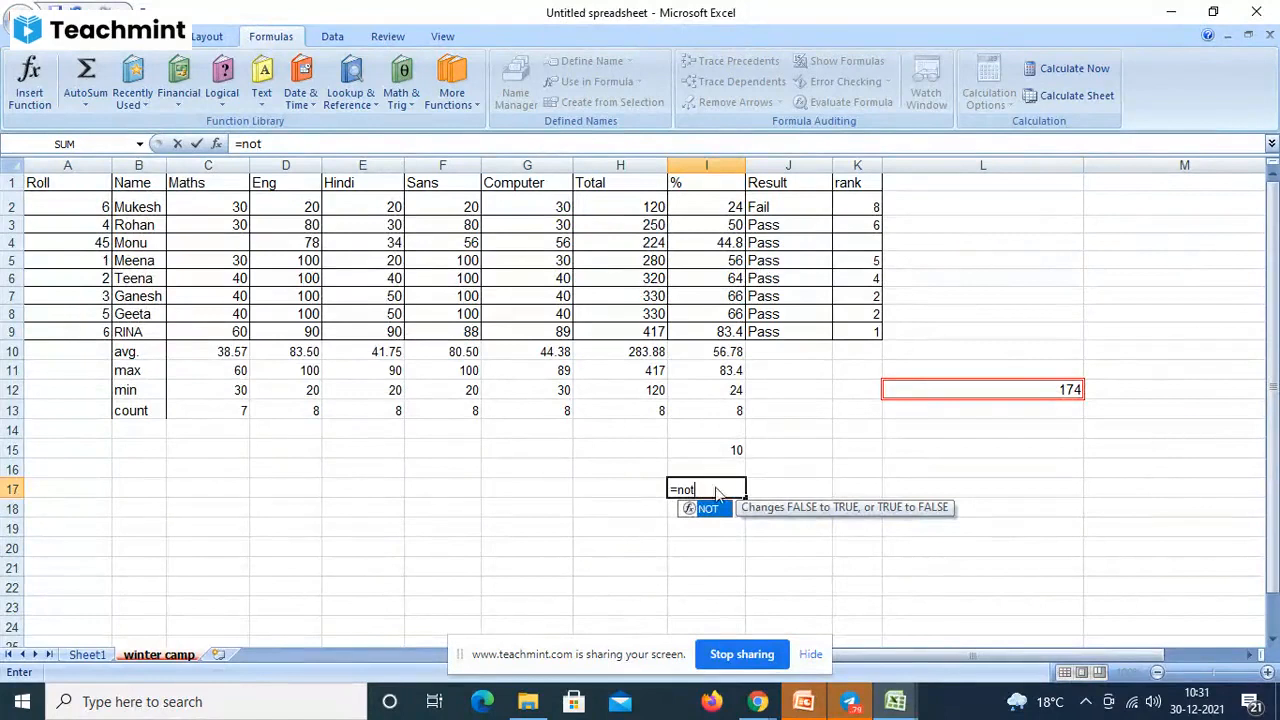
{"action": "type", "text": "("}
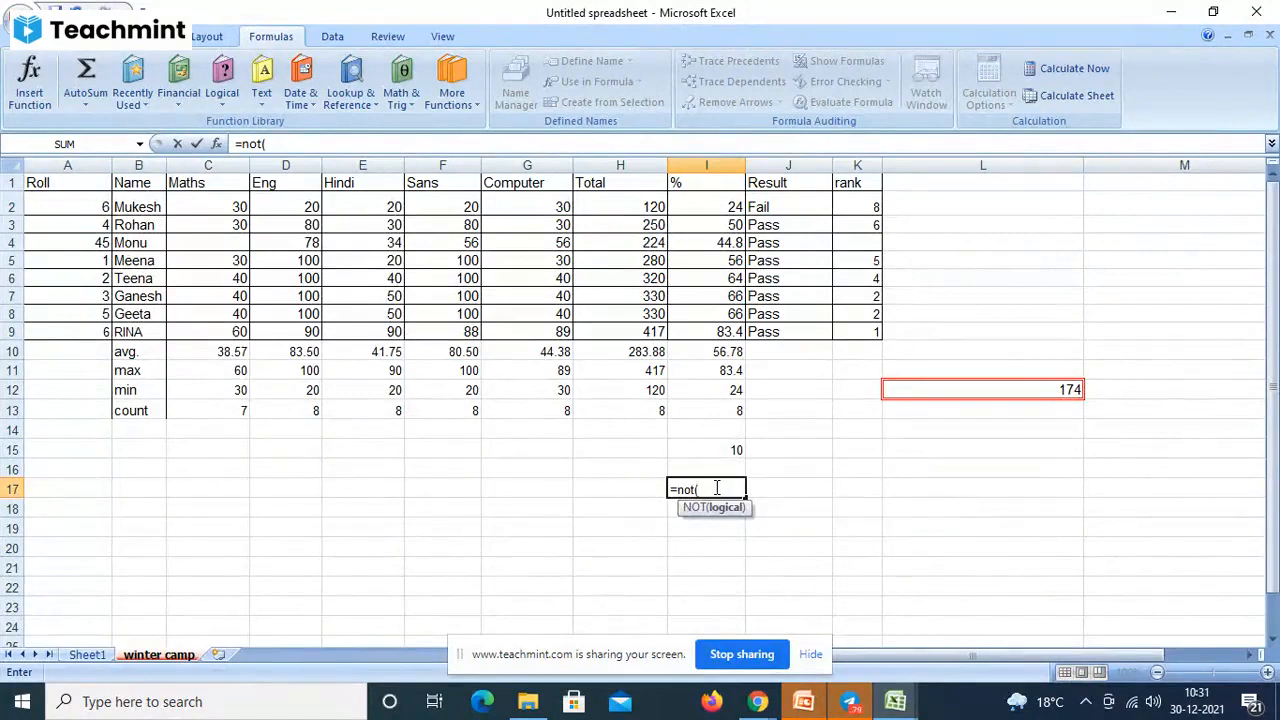
{"action": "type", "text": "10==11)"}
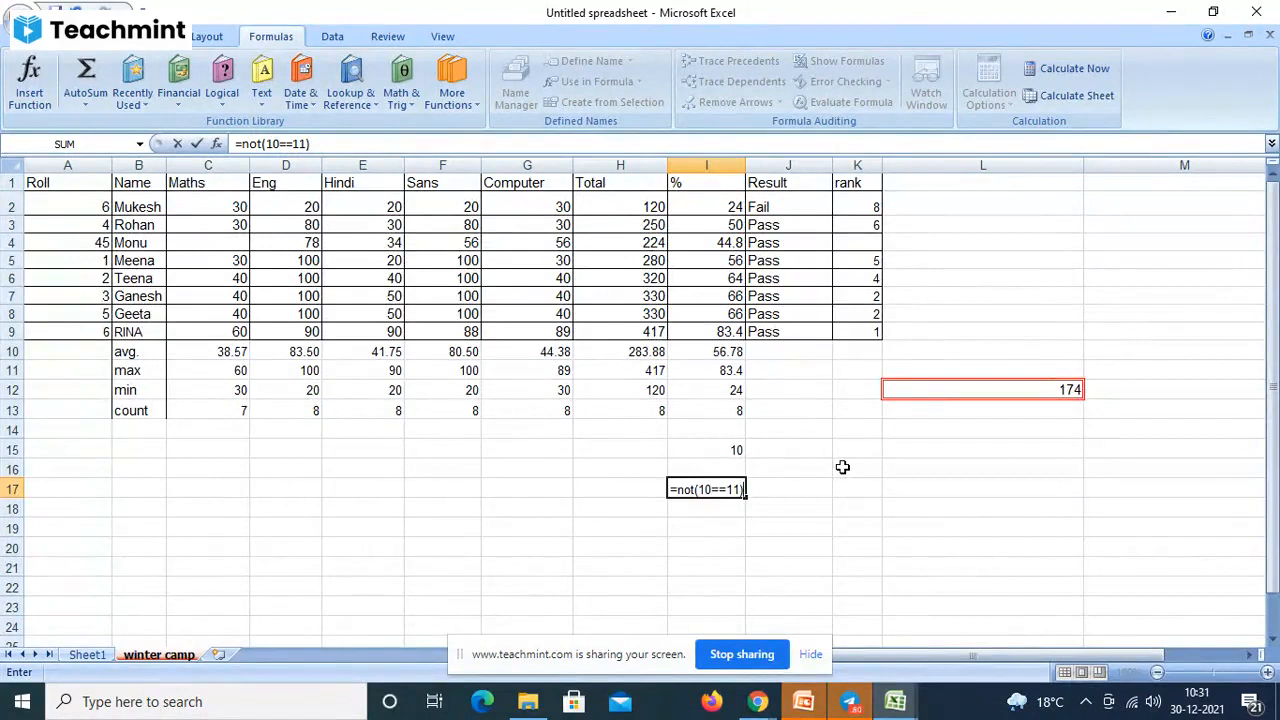
{"action": "key", "text": "Return"}
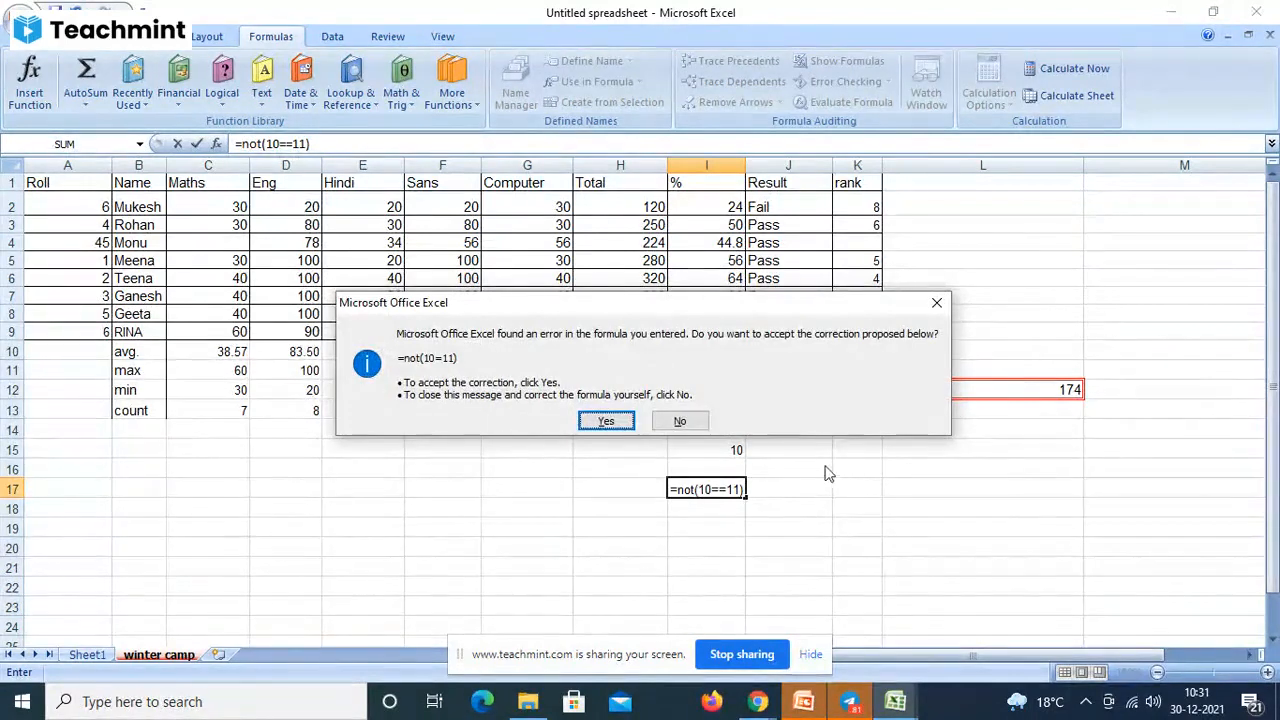
{"action": "left_click", "coordinate": [605, 421]}
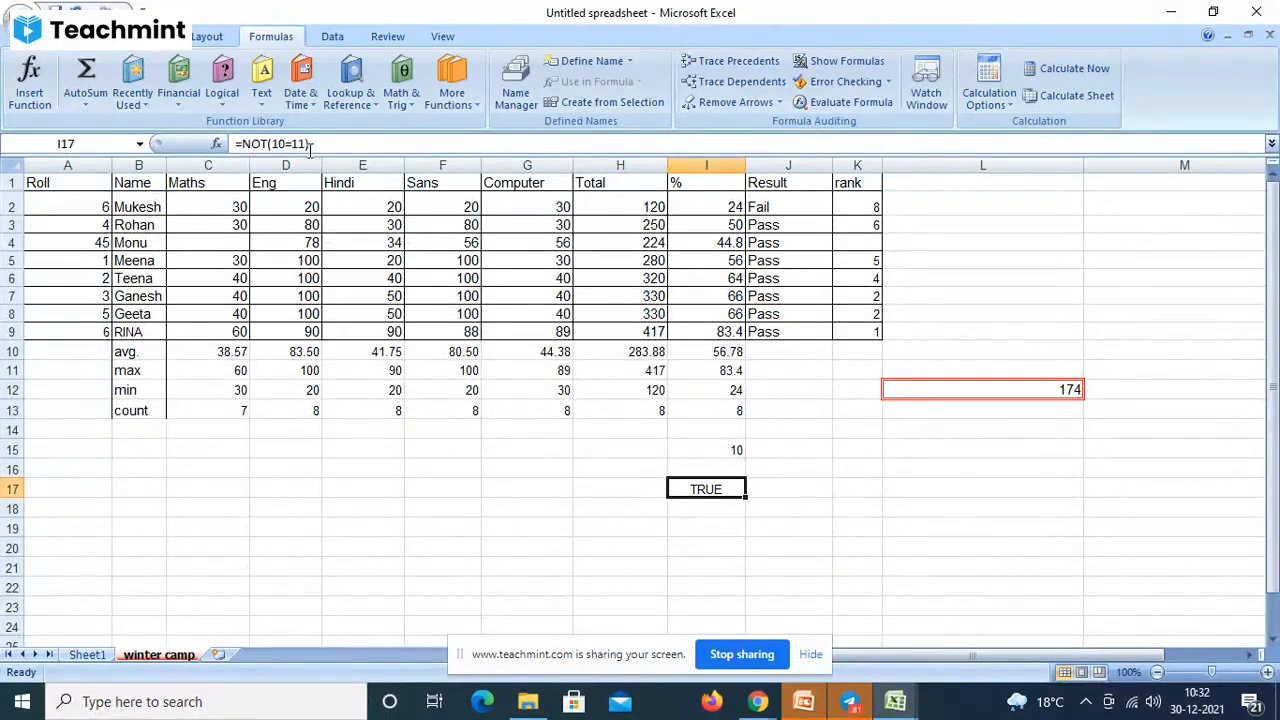
- Wrap the 10=11 test in AND so I17 reads =NOT(and(10=11)), still TRUE
{"action": "left_click", "coordinate": [274, 144]}
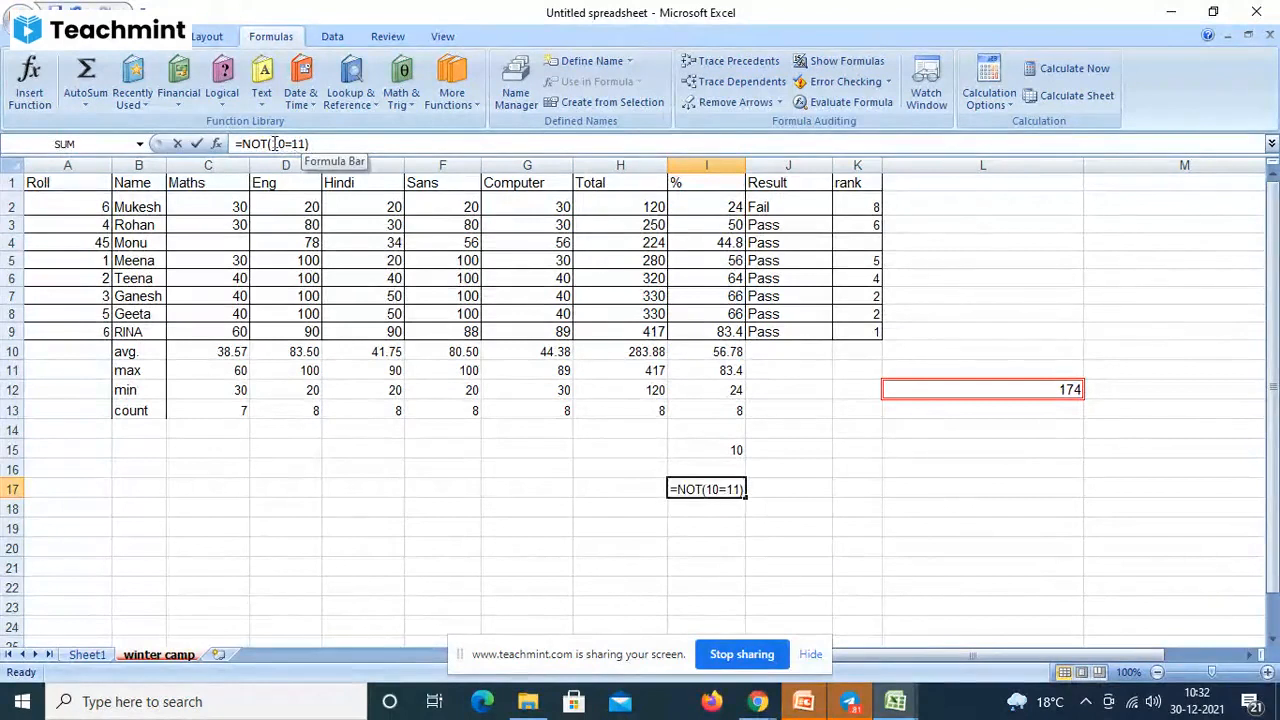
{"action": "left_click_drag", "start_coordinate": [274, 144], "coordinate": [307, 144]}
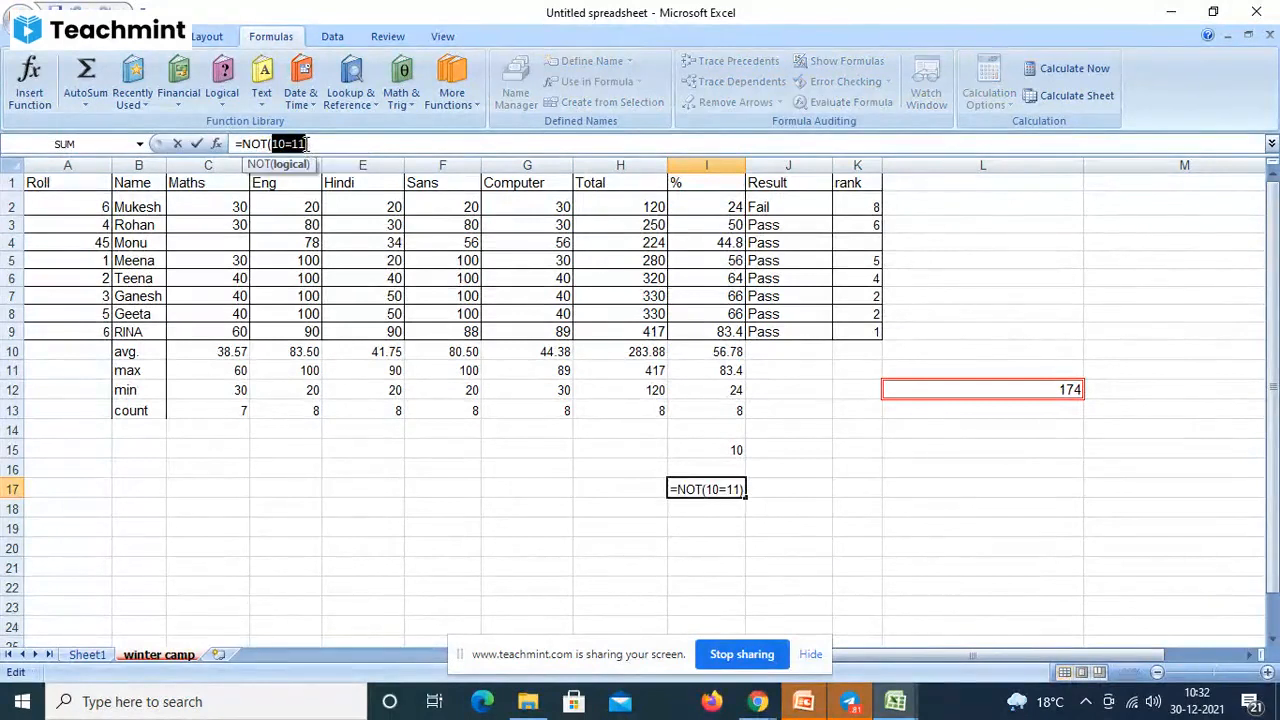
{"action": "left_click_drag", "start_coordinate": [243, 144], "coordinate": [266, 144]}
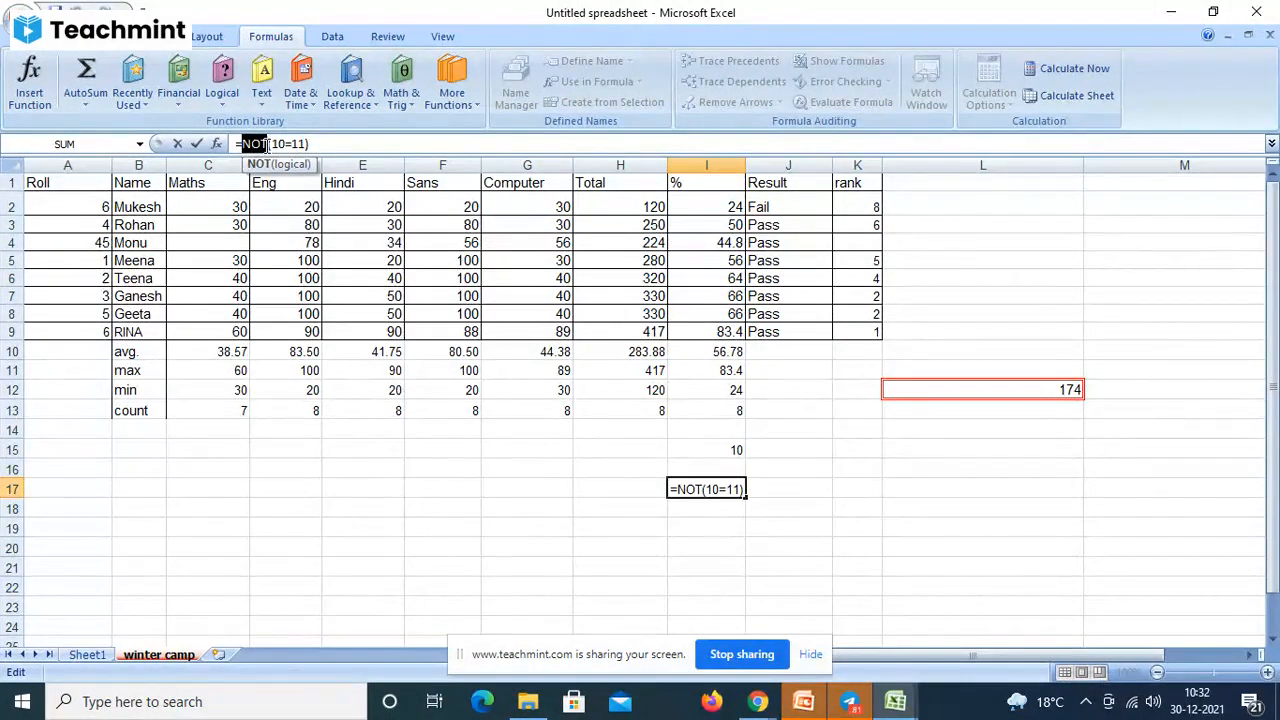
{"action": "left_click", "coordinate": [271, 144]}
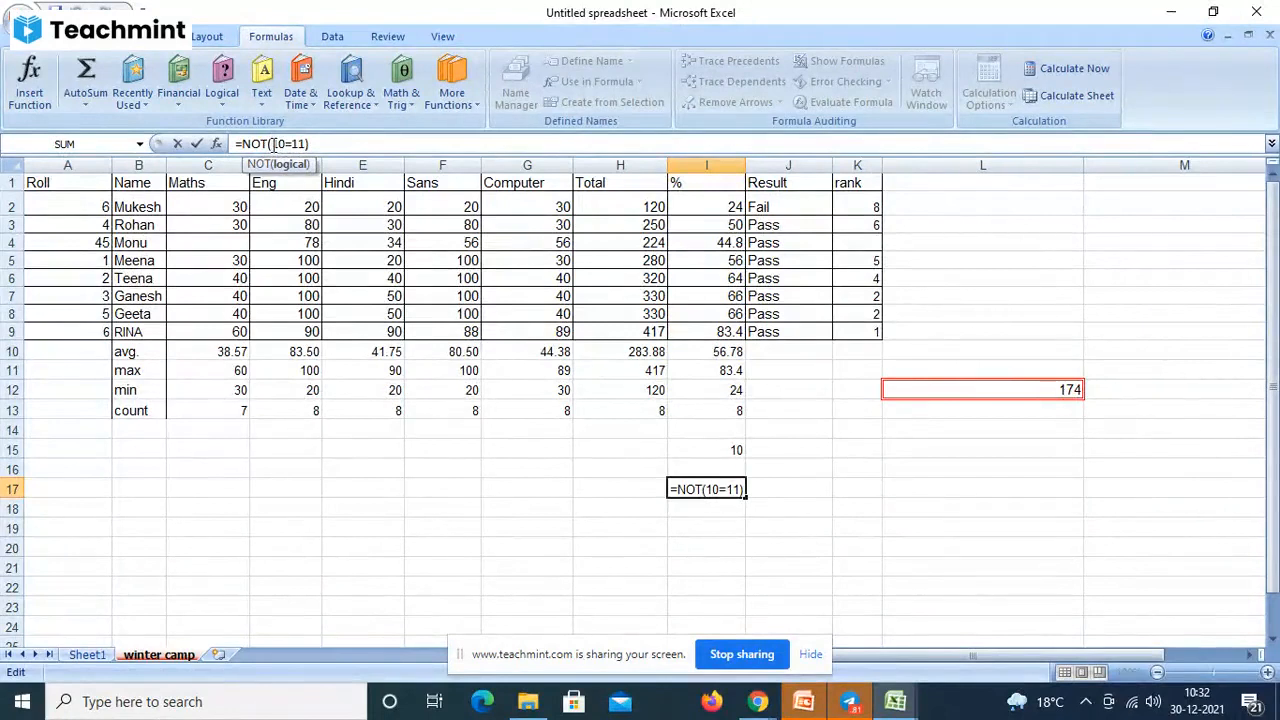
{"action": "type", "text": "and"}
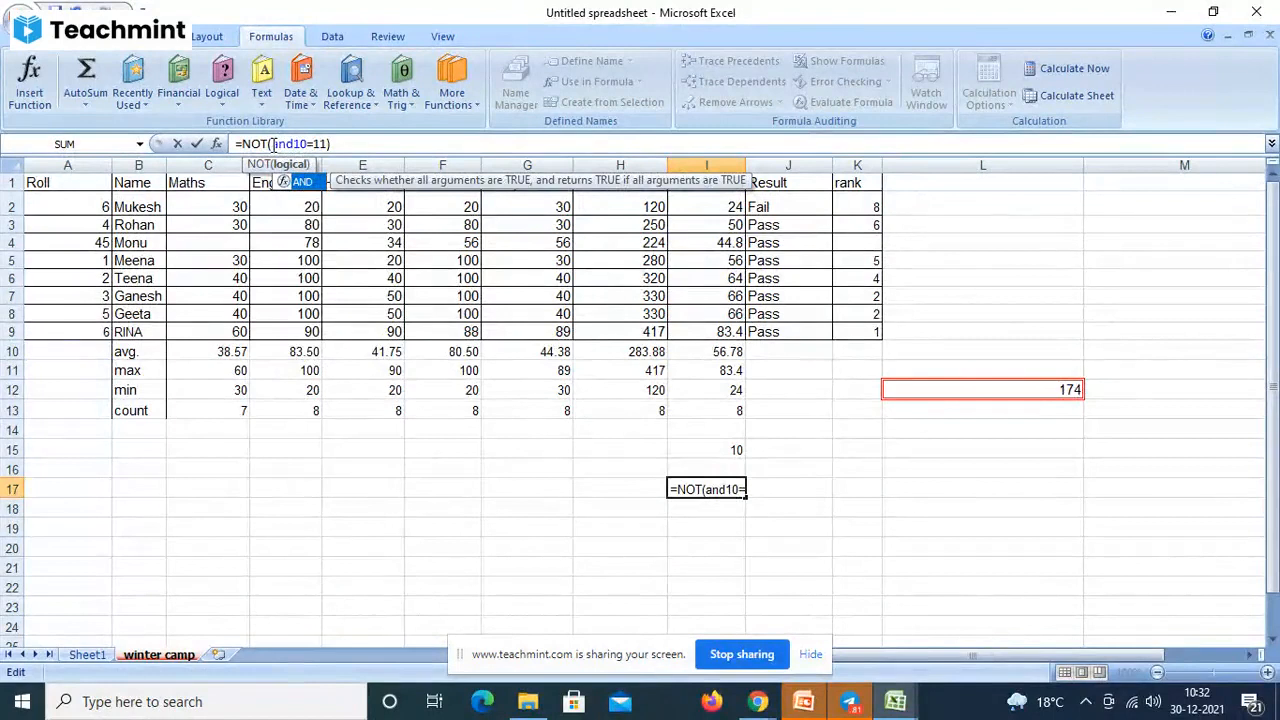
{"action": "type", "text": "("}
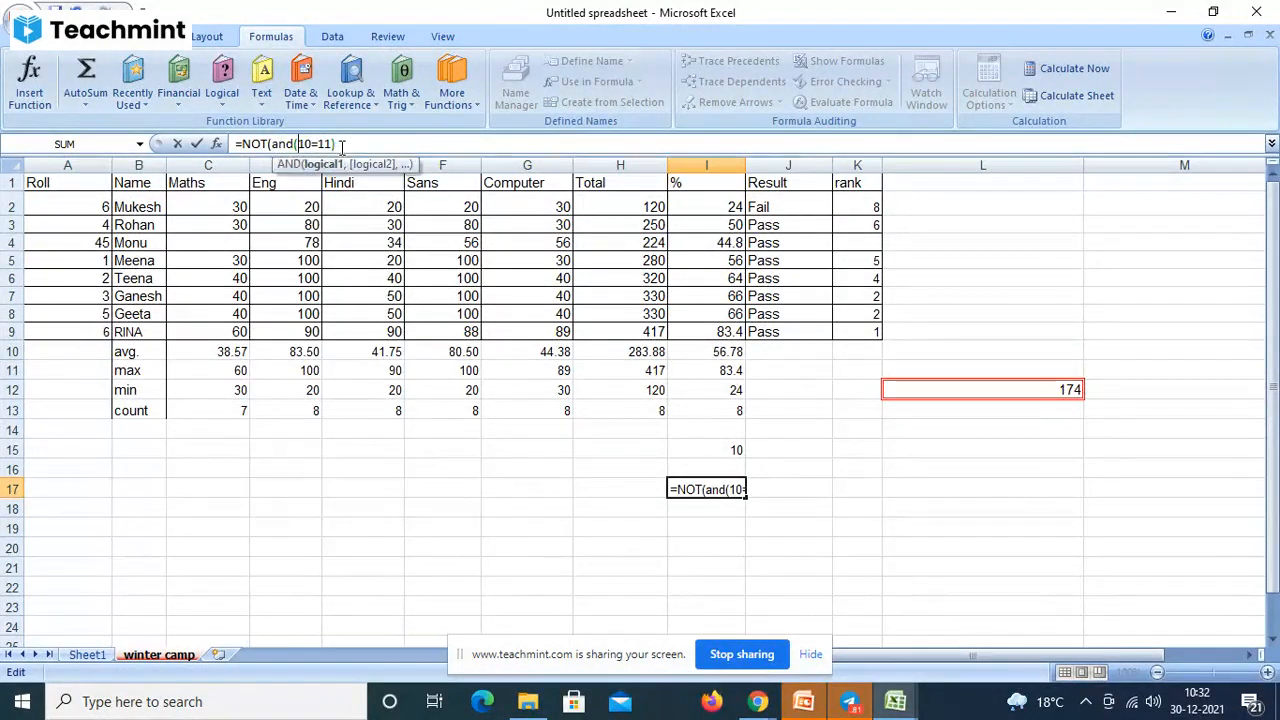
{"action": "left_click", "coordinate": [341, 146]}
{"action": "type", "text": ")"}
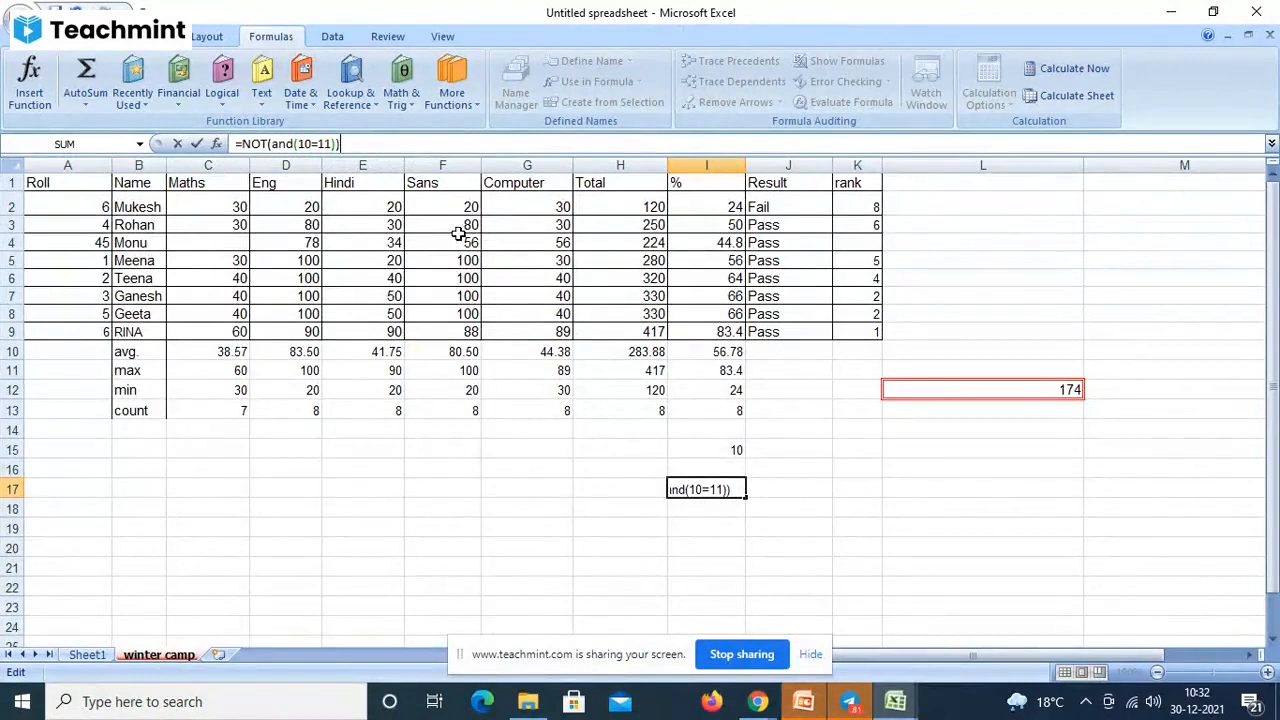
{"action": "key", "text": "Return"}
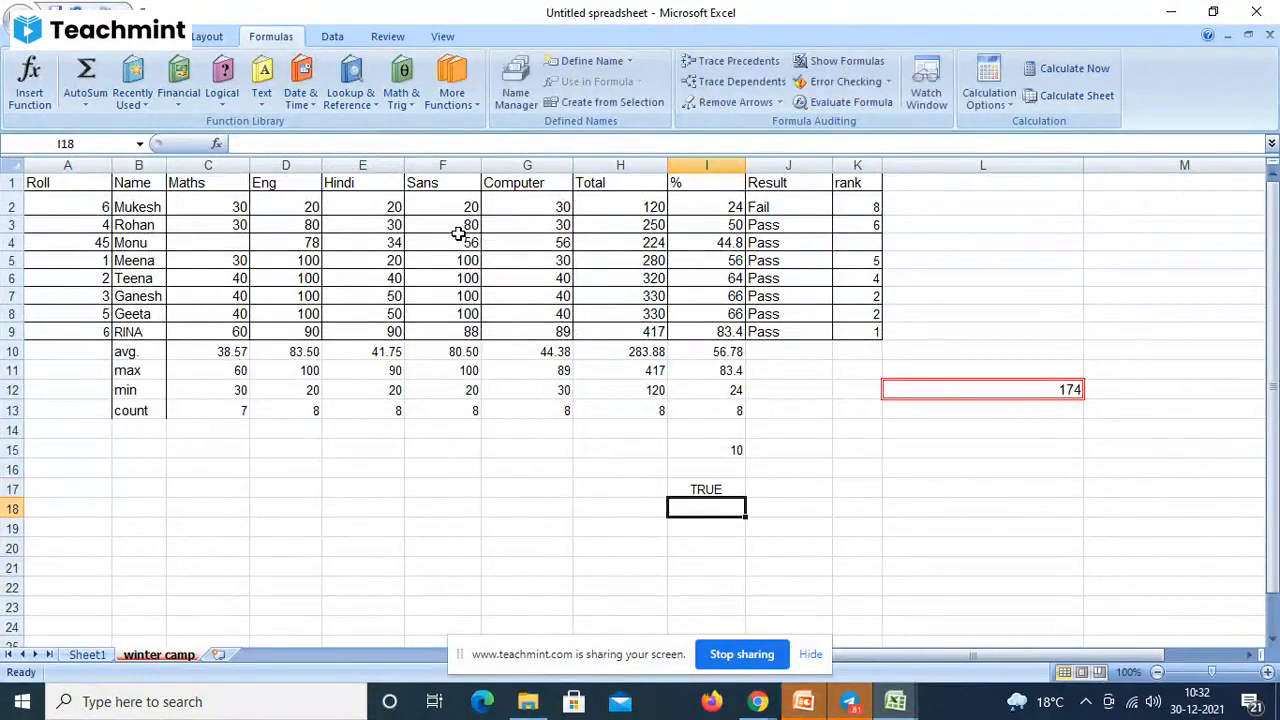
{"action": "left_click", "coordinate": [699, 489]}
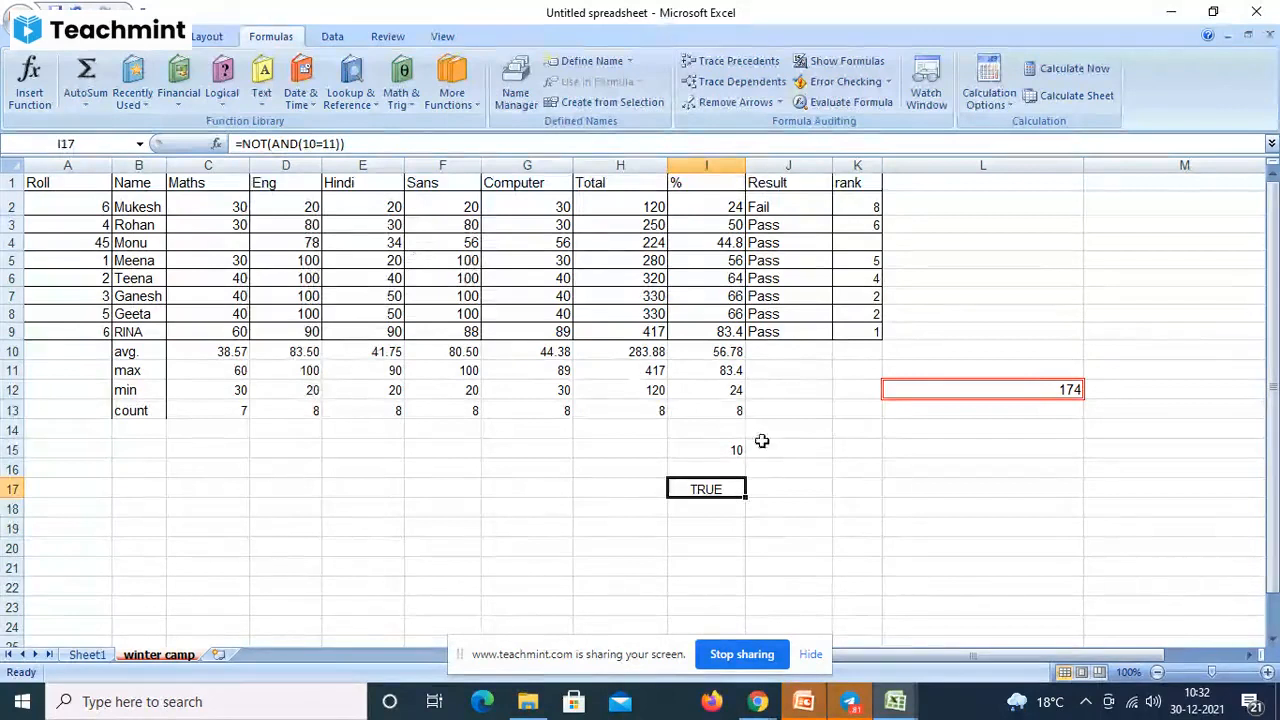
{"action": "left_click", "coordinate": [798, 487]}
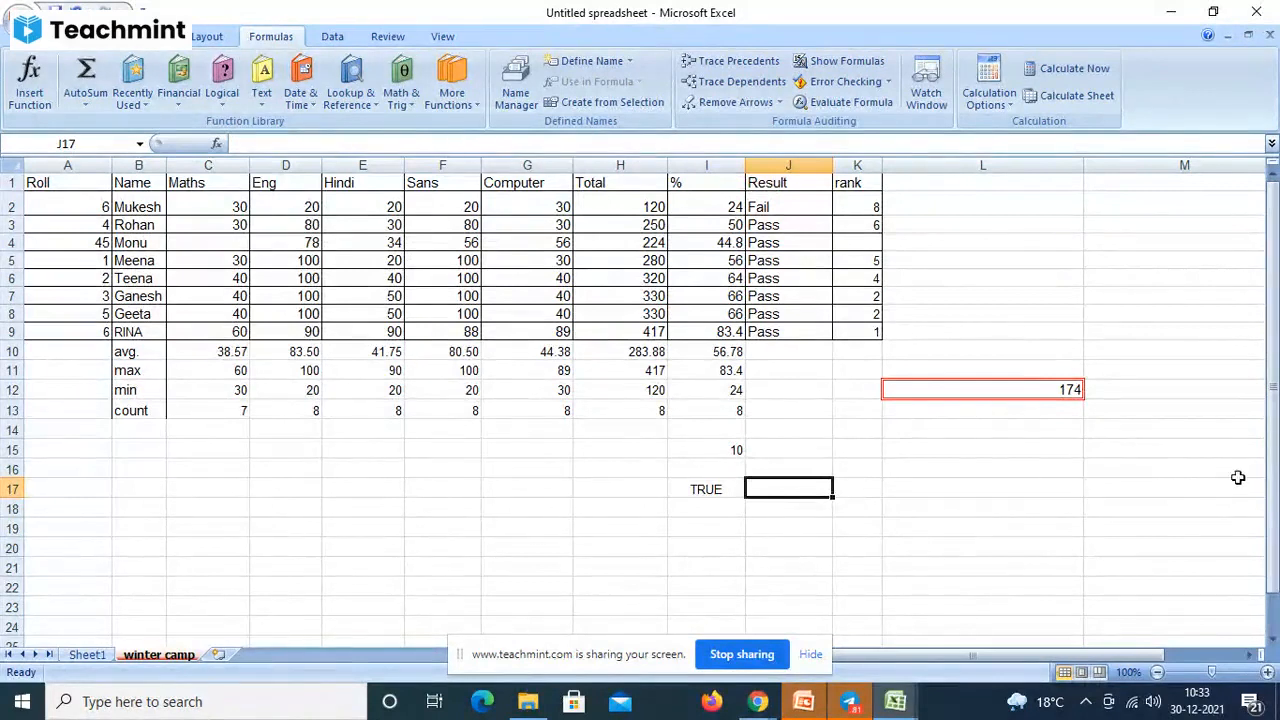
{"action": "left_click_drag", "start_coordinate": [1270, 500], "coordinate": [1270, 500]}
{"action": "left_click", "coordinate": [223, 100]}
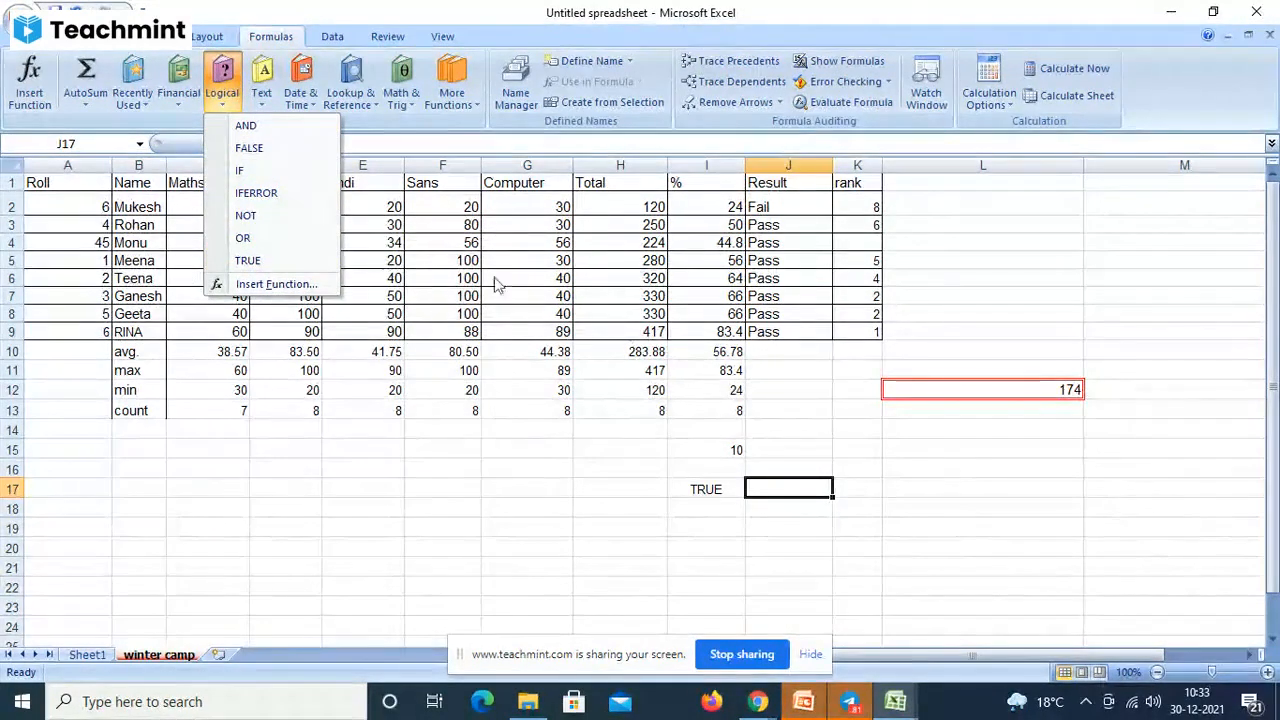
{"action": "left_click", "coordinate": [260, 100]}
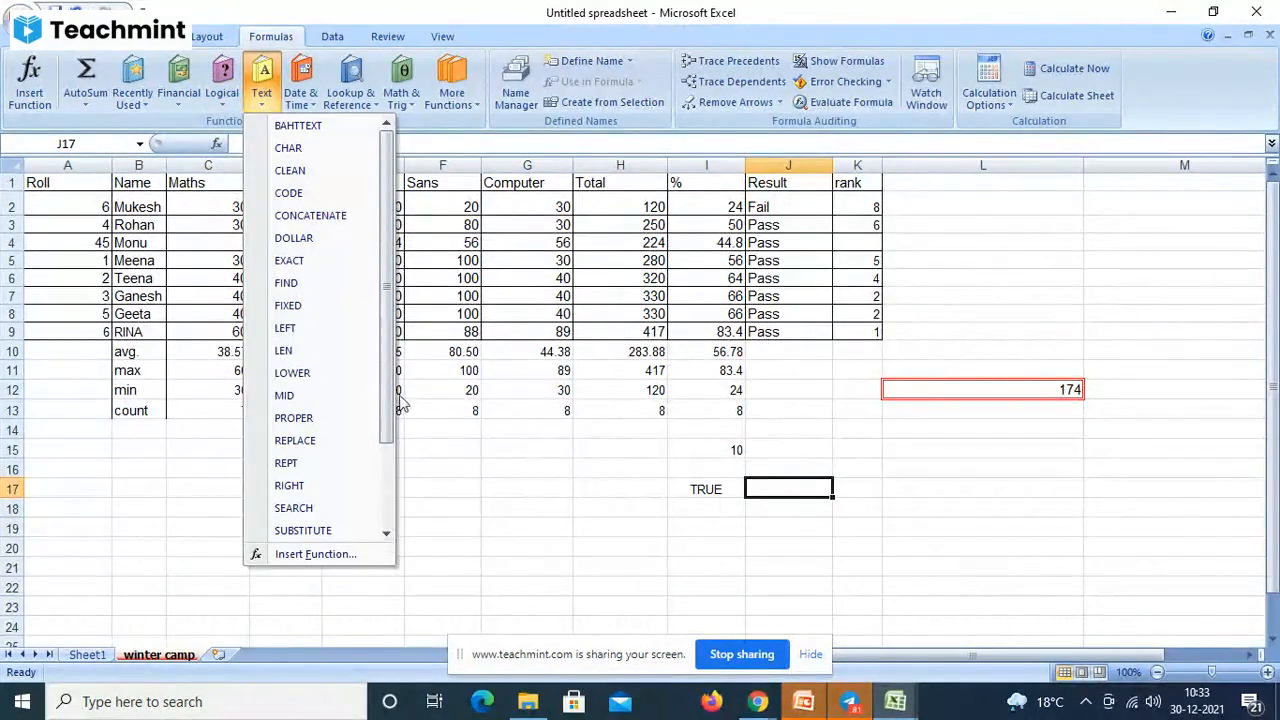
{"action": "left_click_drag", "start_coordinate": [387, 415], "coordinate": [374, 220]}
{"action": "left_click", "coordinate": [1013, 242]}
{"action": "left_click_drag", "start_coordinate": [1273, 388], "coordinate": [1262, 215]}
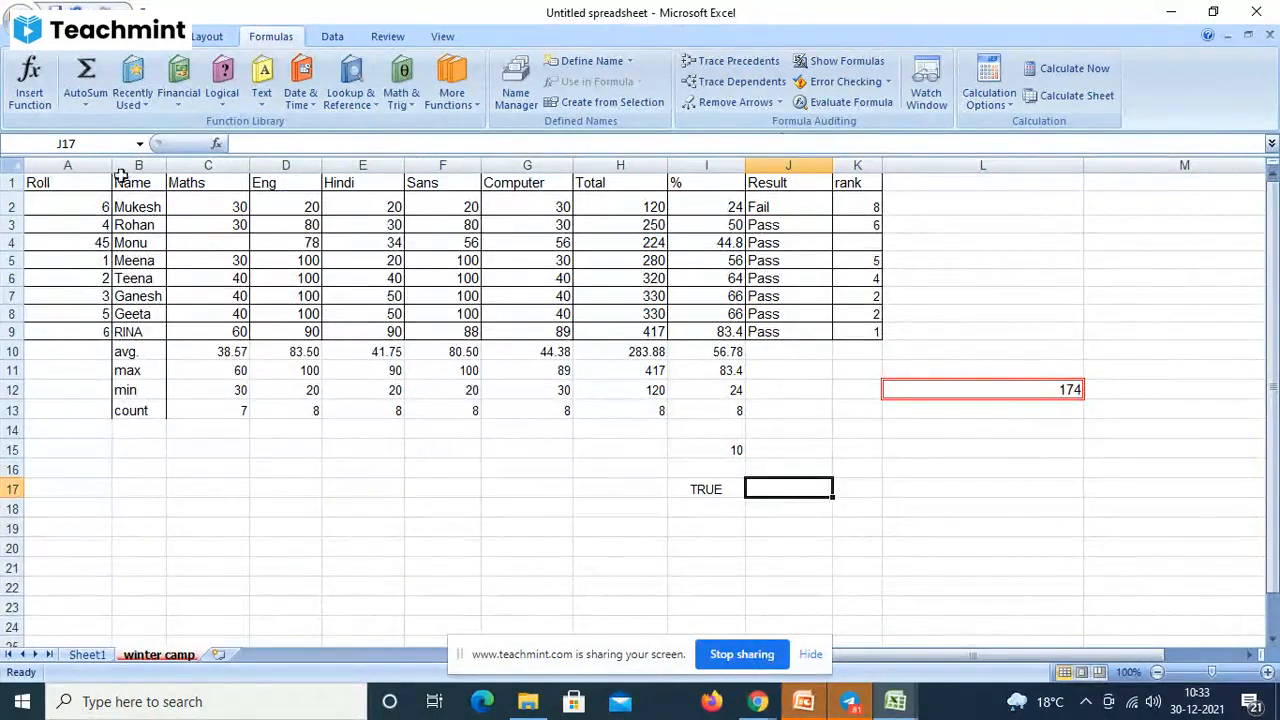
{"action": "left_click", "coordinate": [143, 207]}
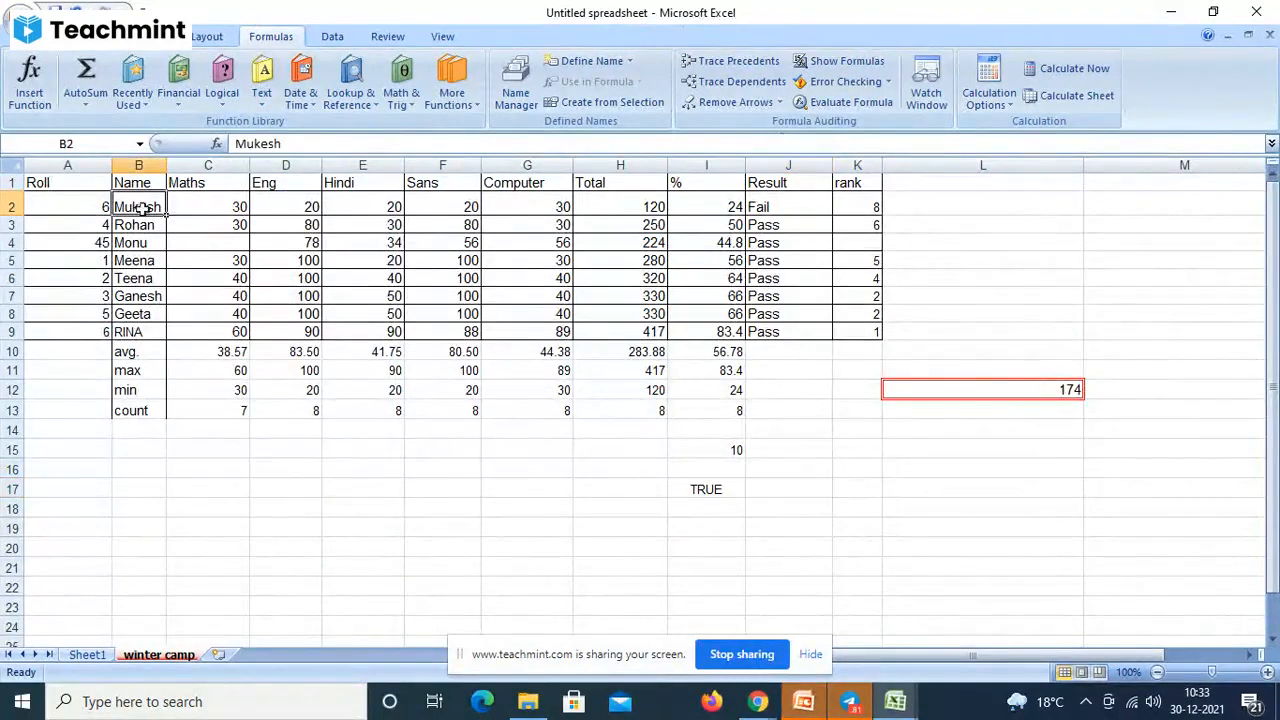
- Enter =LOWER(B2) in L2 to show B2's name in lowercase
{"action": "left_click", "coordinate": [950, 188]}
{"action": "left_click", "coordinate": [944, 202]}
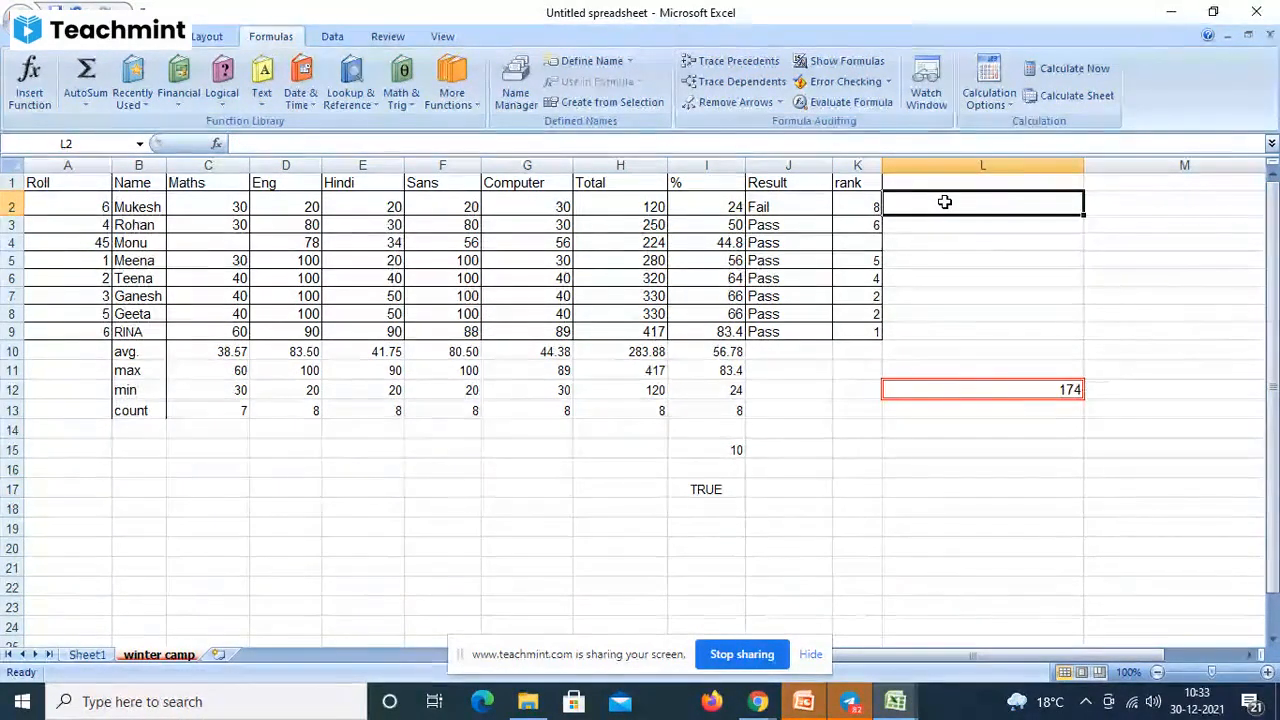
{"action": "type", "text": "="}
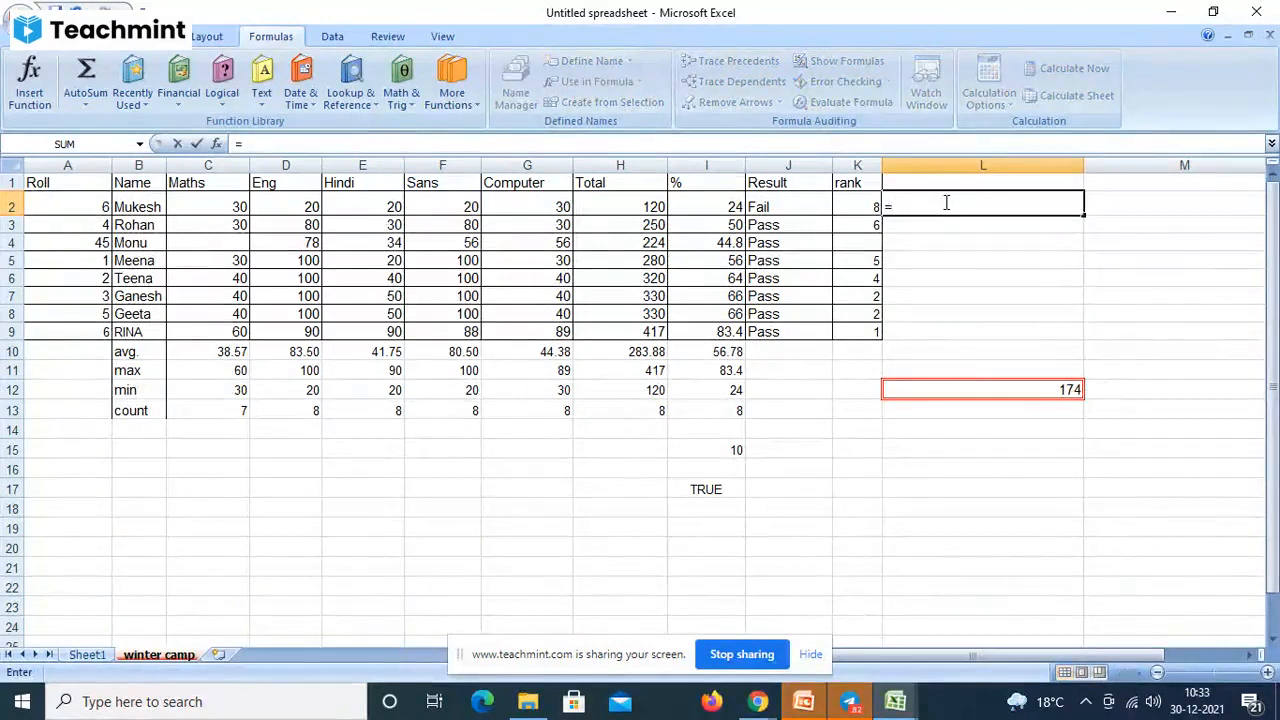
{"action": "type", "text": "low"}
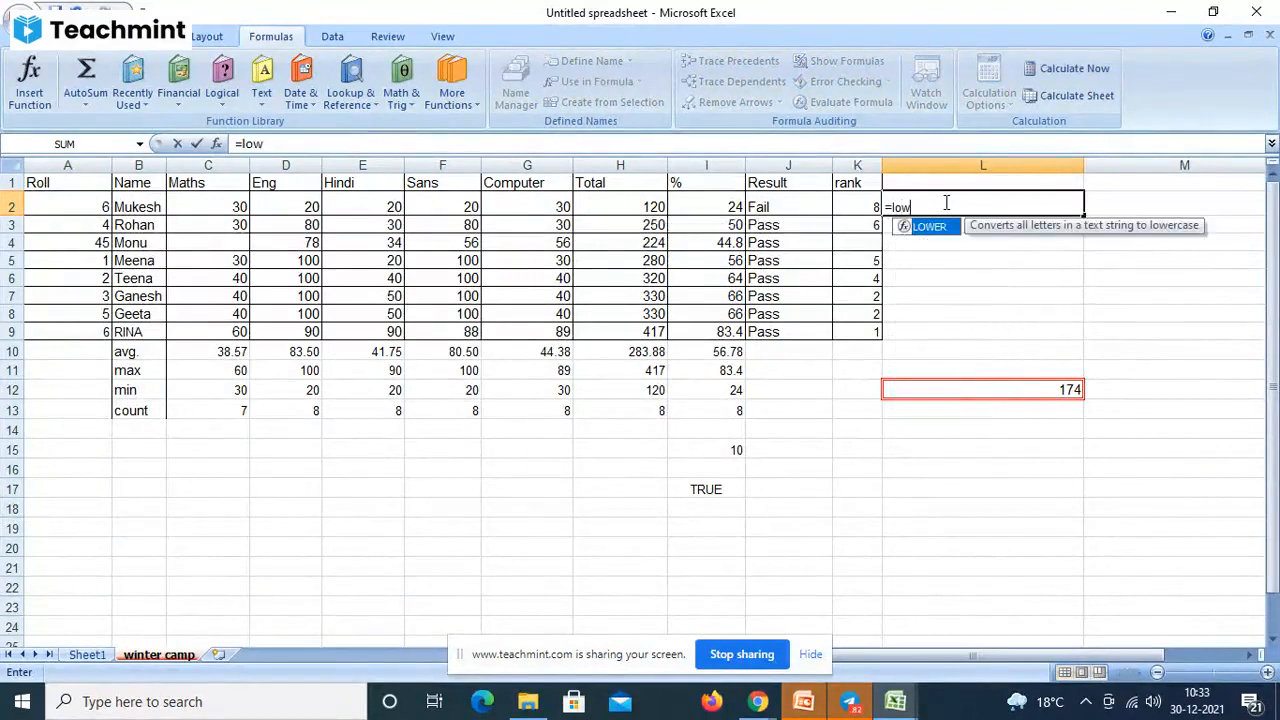
{"action": "type", "text": "er"}
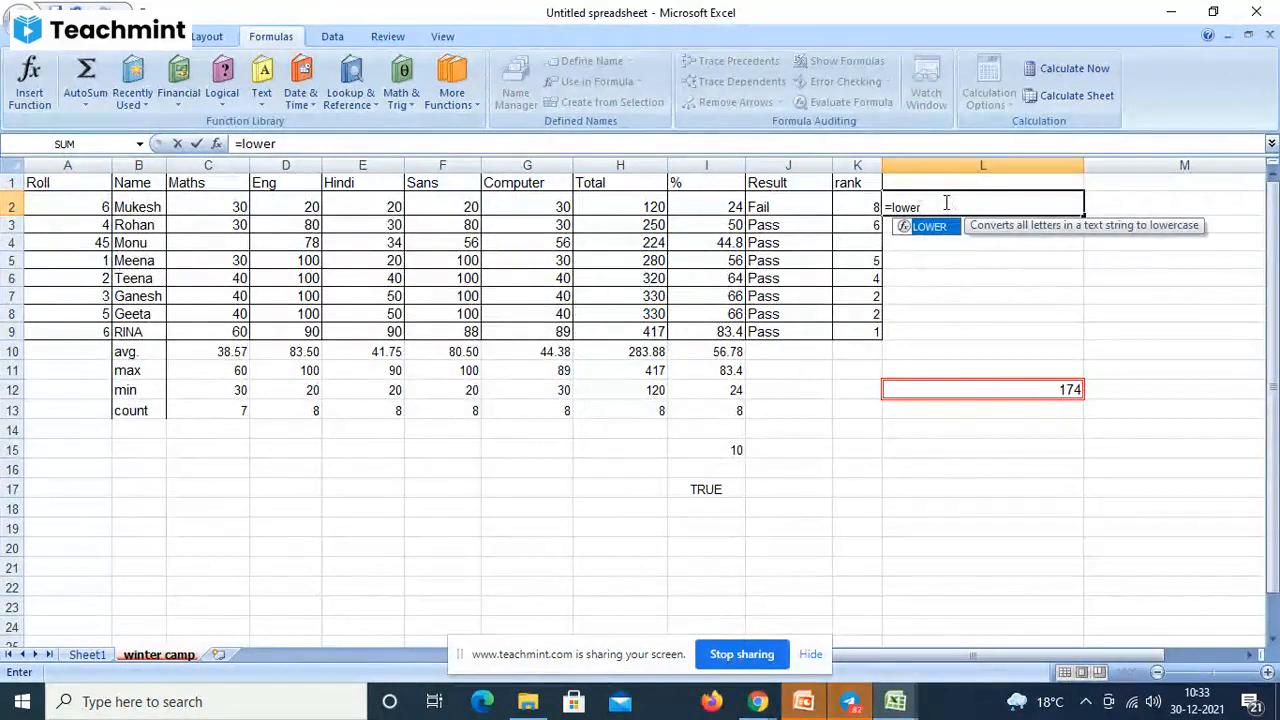
{"action": "type", "text": "("}
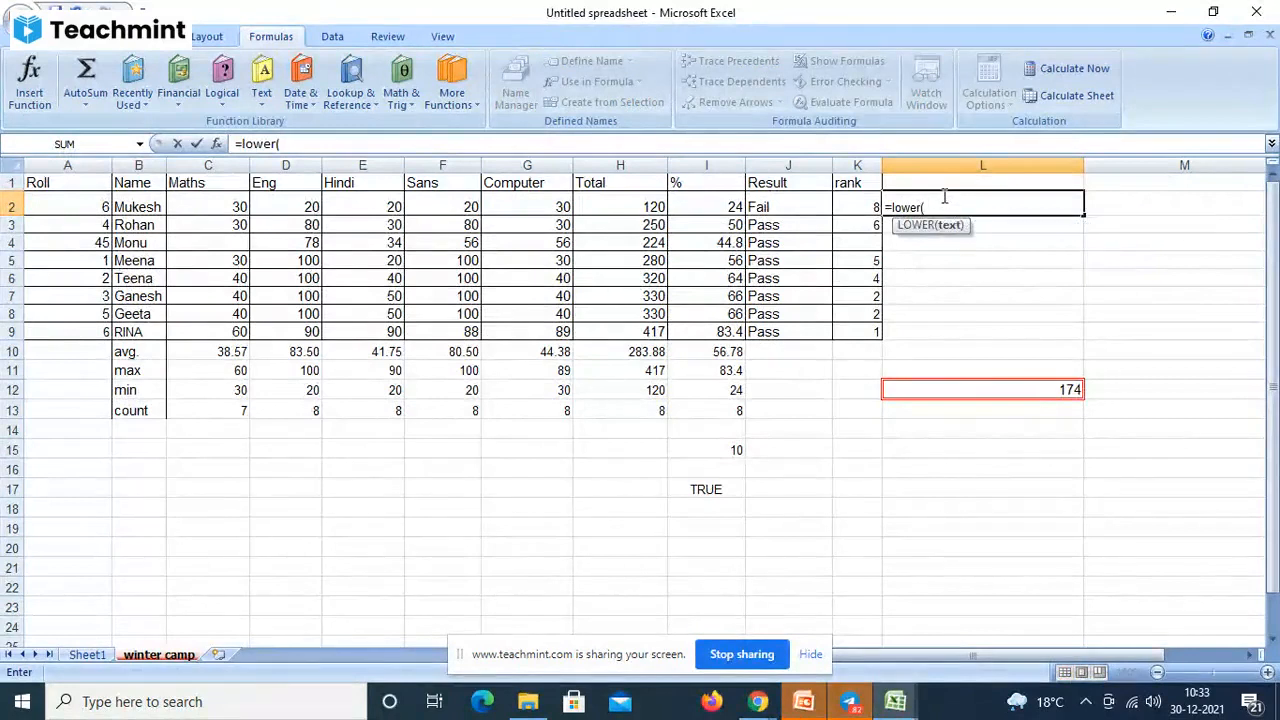
{"action": "left_click", "coordinate": [133, 210]}
{"action": "type", "text": ")"}
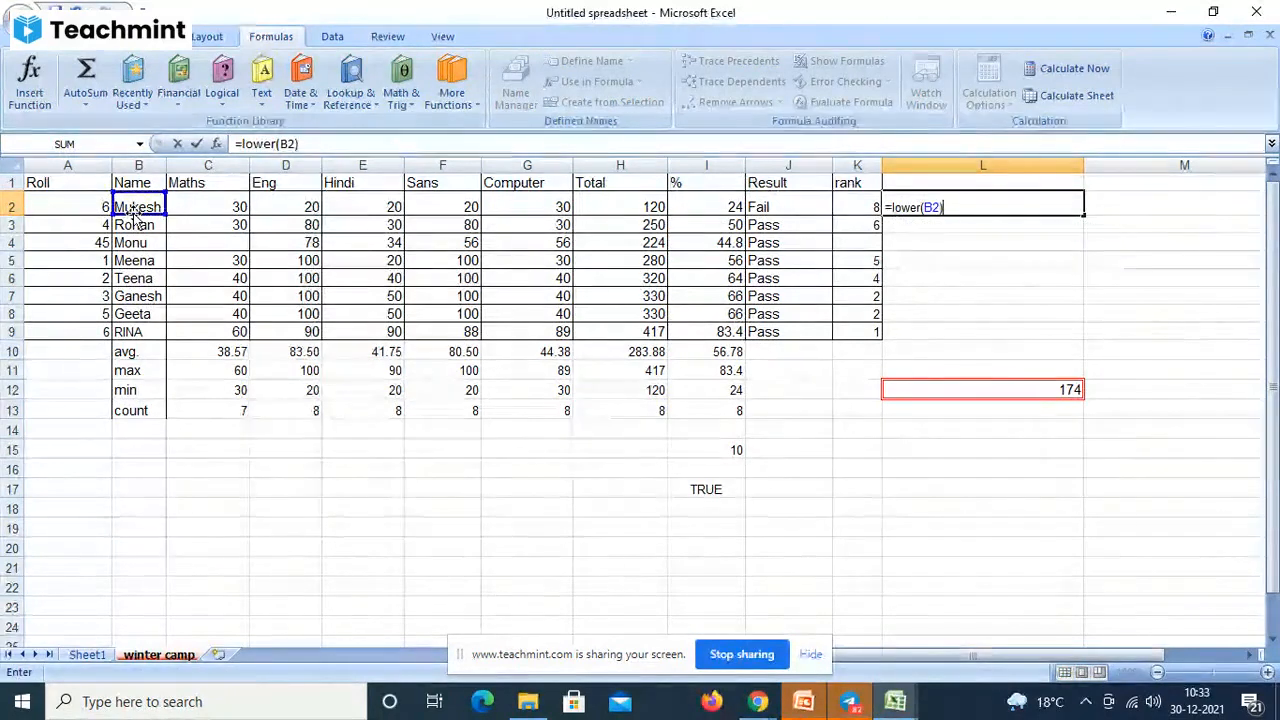
{"action": "key", "text": "Return"}
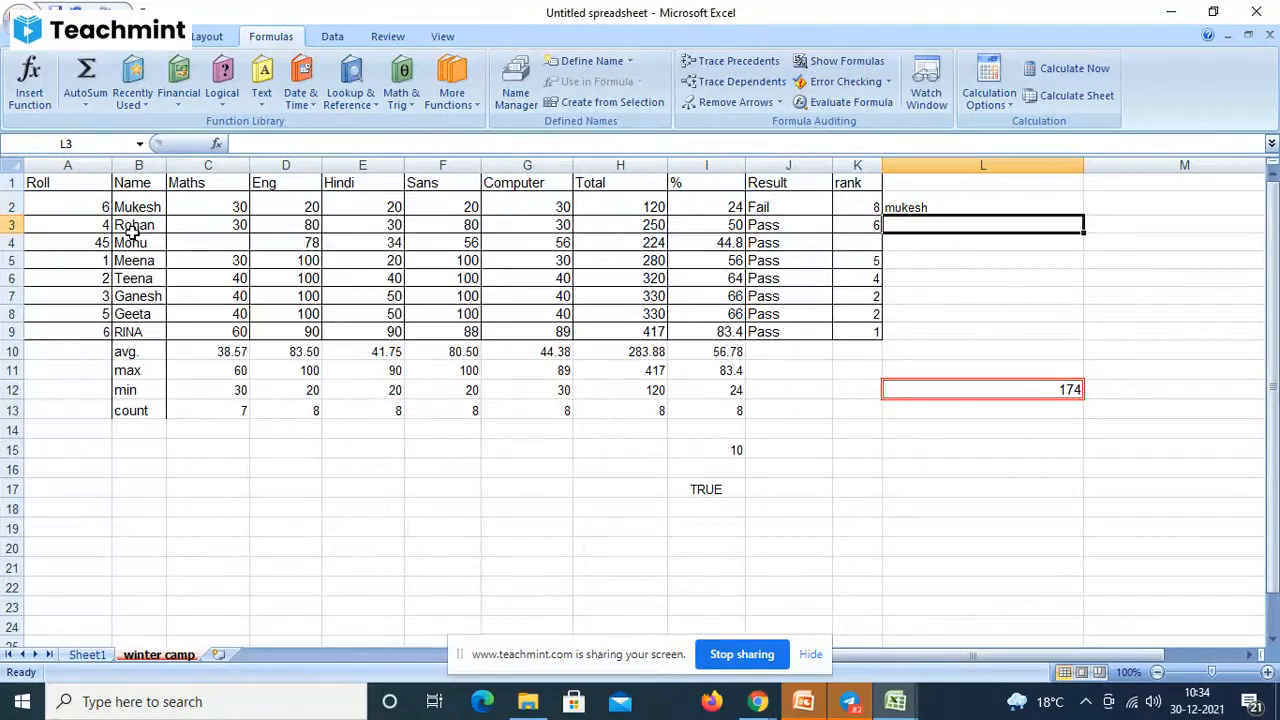
- Enter =UPPER(B3) in L3 to show B3's name in uppercase
{"action": "left_click", "coordinate": [131, 227]}
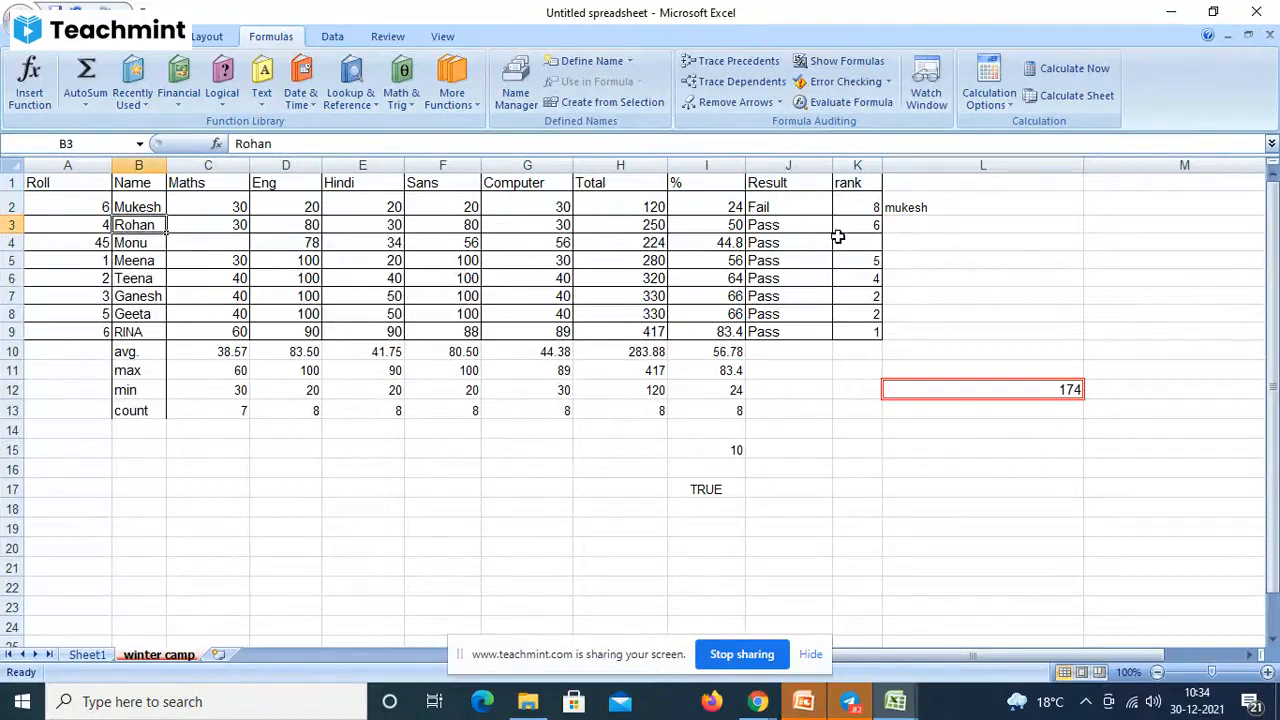
{"action": "left_click", "coordinate": [907, 226]}
{"action": "type", "text": "="}
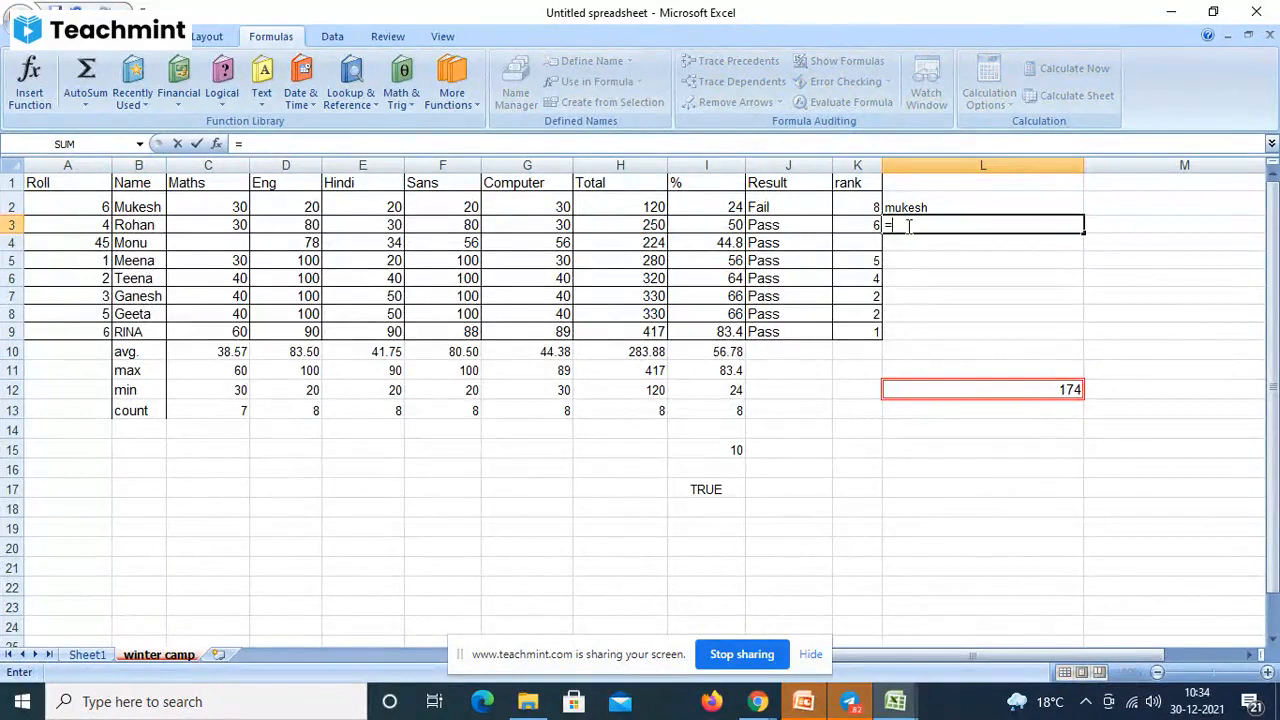
{"action": "type", "text": "upper"}
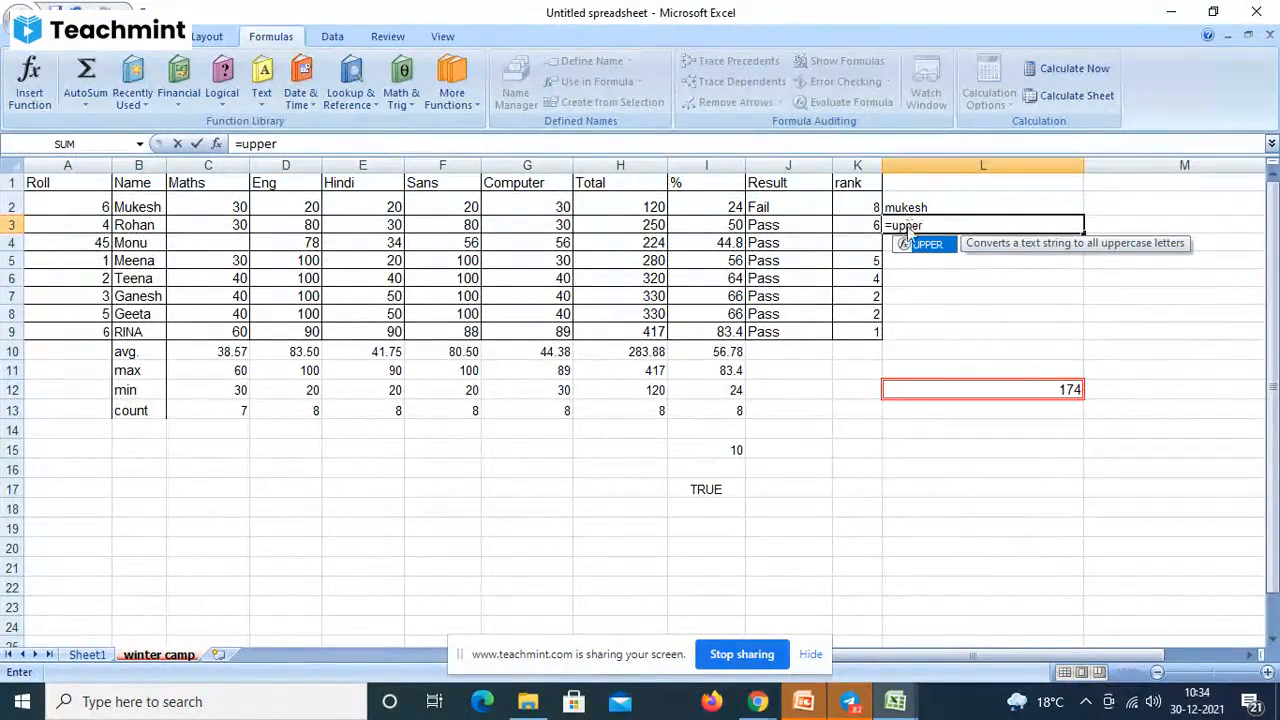
{"action": "type", "text": "("}
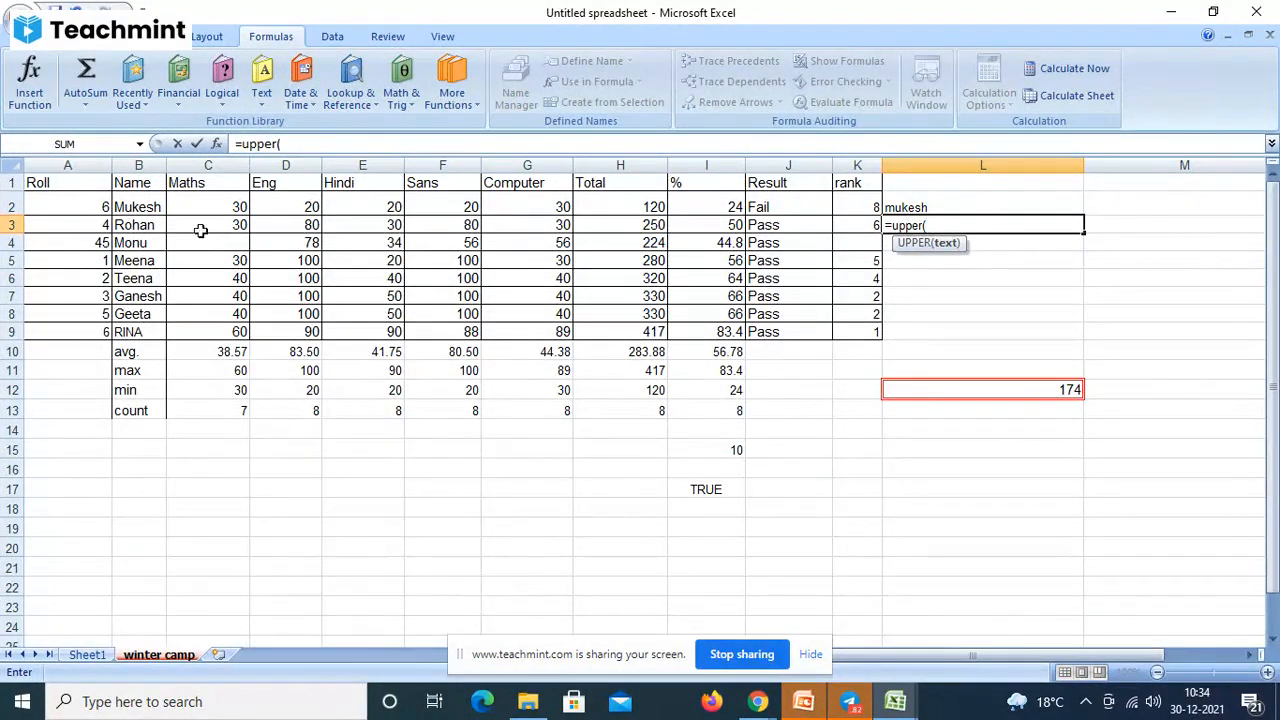
{"action": "left_click", "coordinate": [155, 226]}
{"action": "type", "text": ")"}
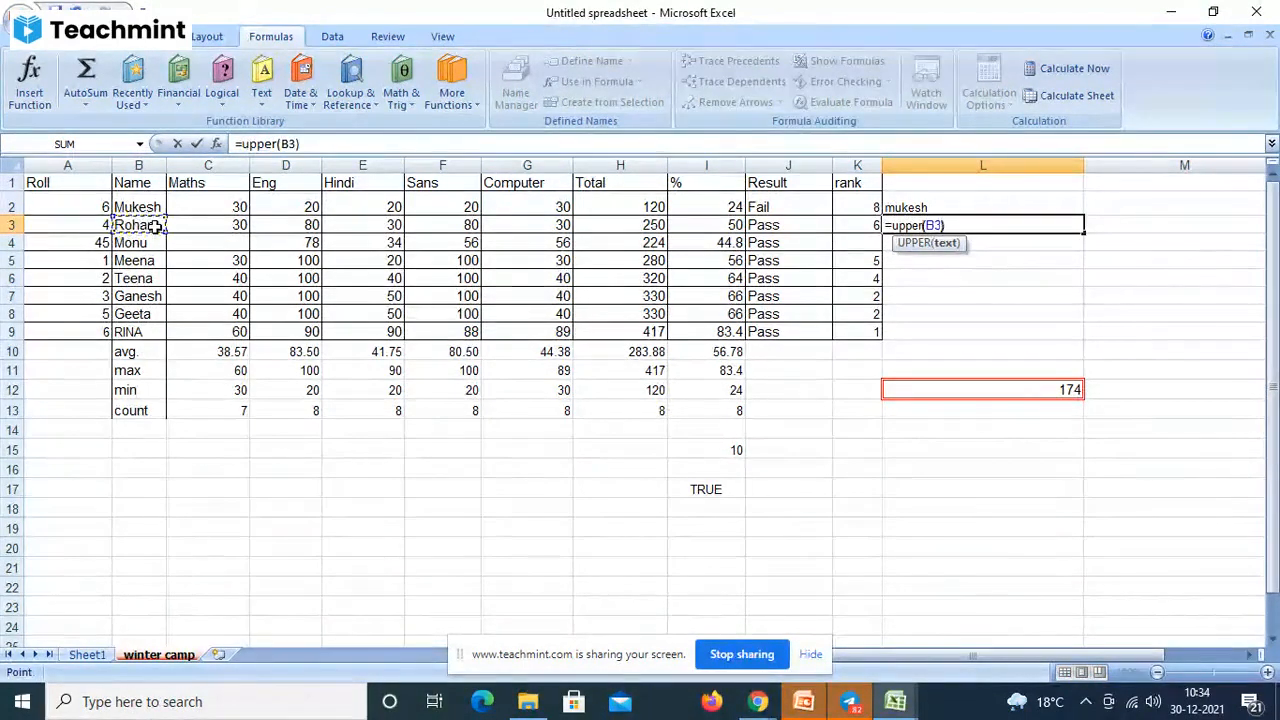
{"action": "key", "text": "Return"}
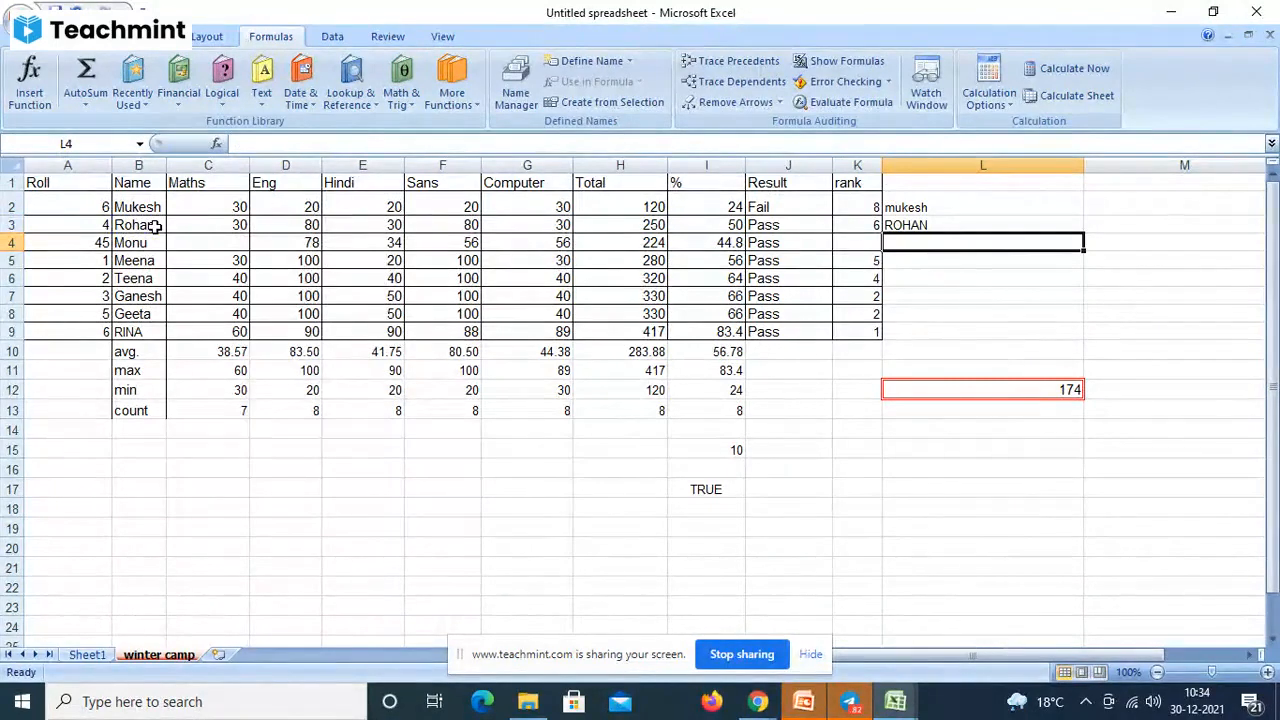
- On Sheet1, widen column A and type three full names into A1:A3
{"action": "left_click", "coordinate": [87, 656]}
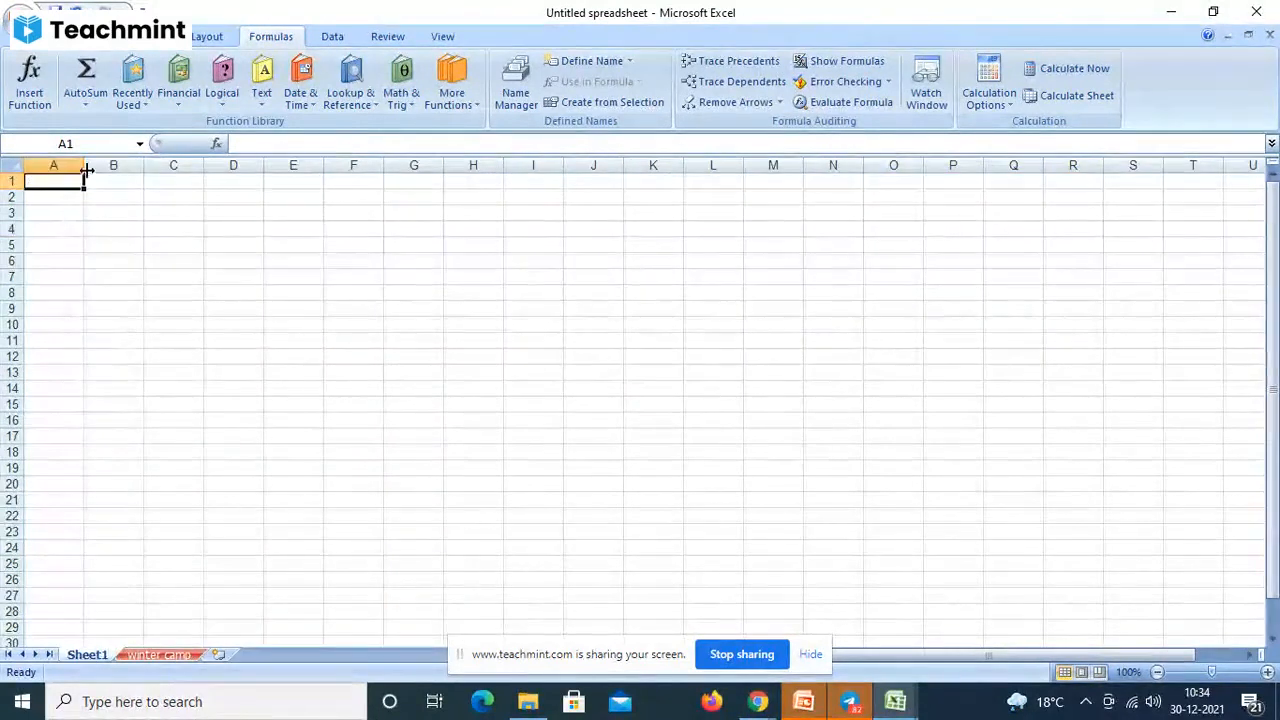
{"action": "left_click_drag", "start_coordinate": [87, 171], "coordinate": [150, 171]}
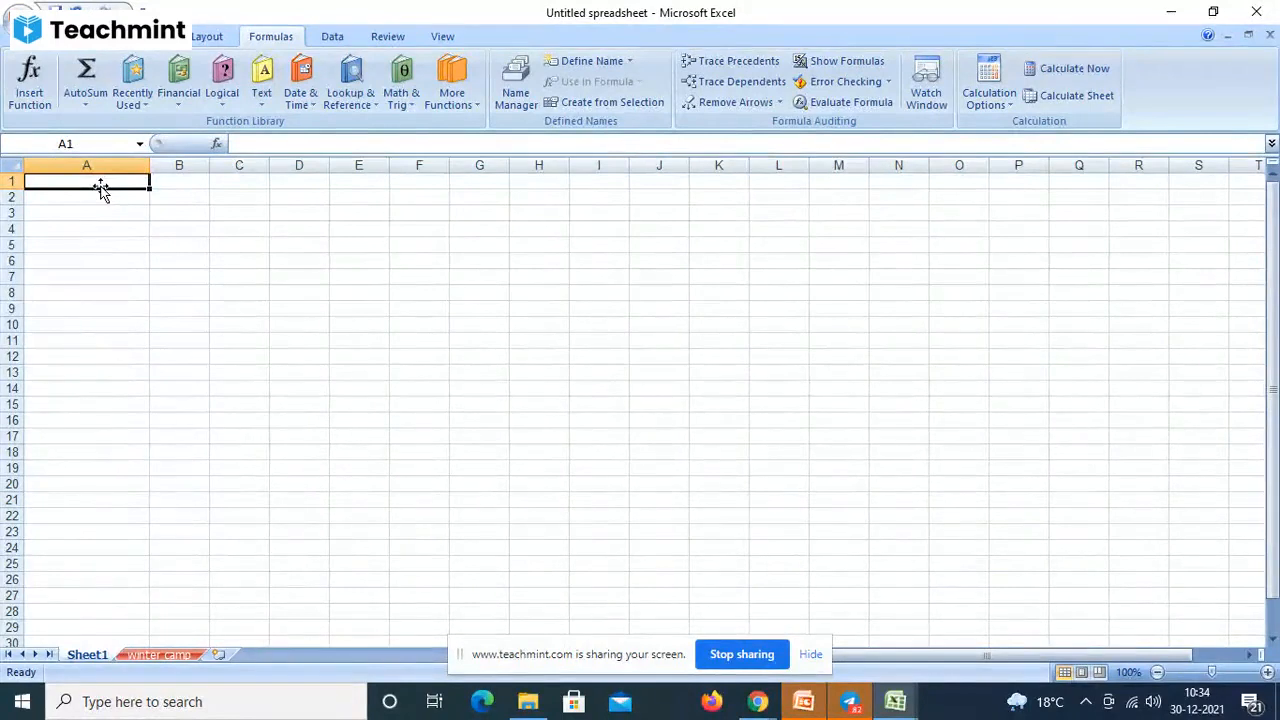
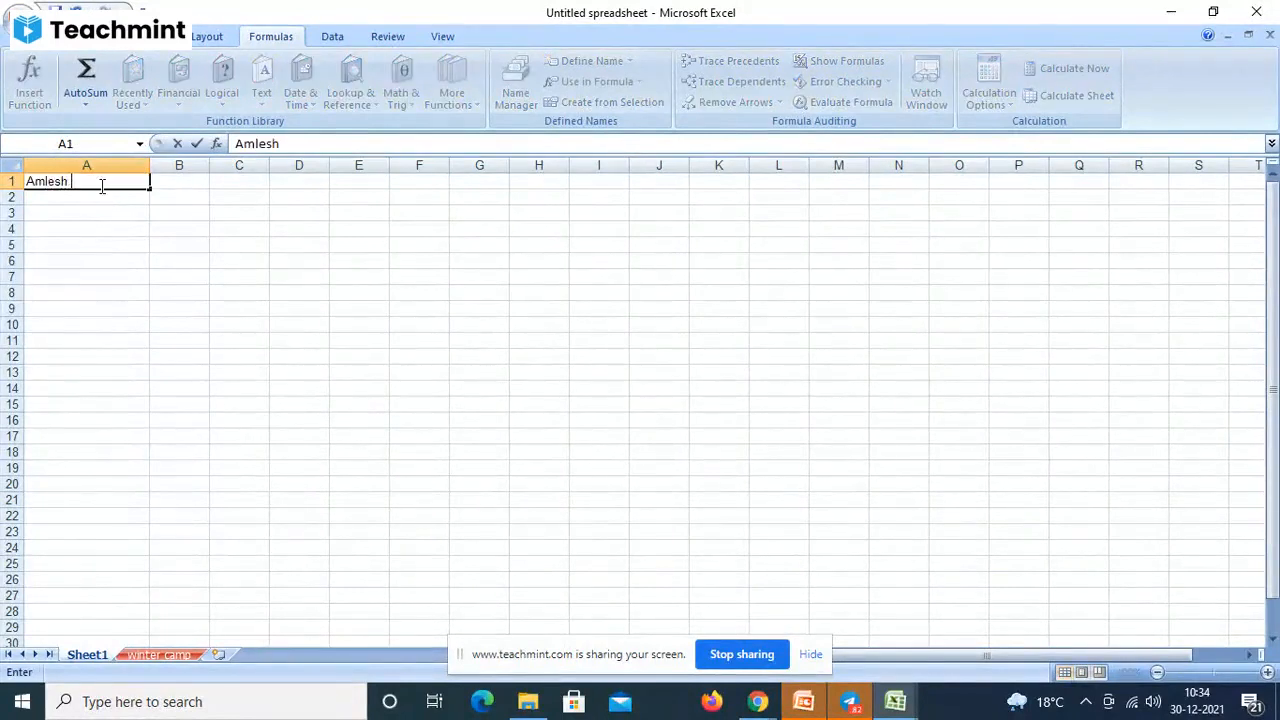
{"action": "key", "text": "Return"}
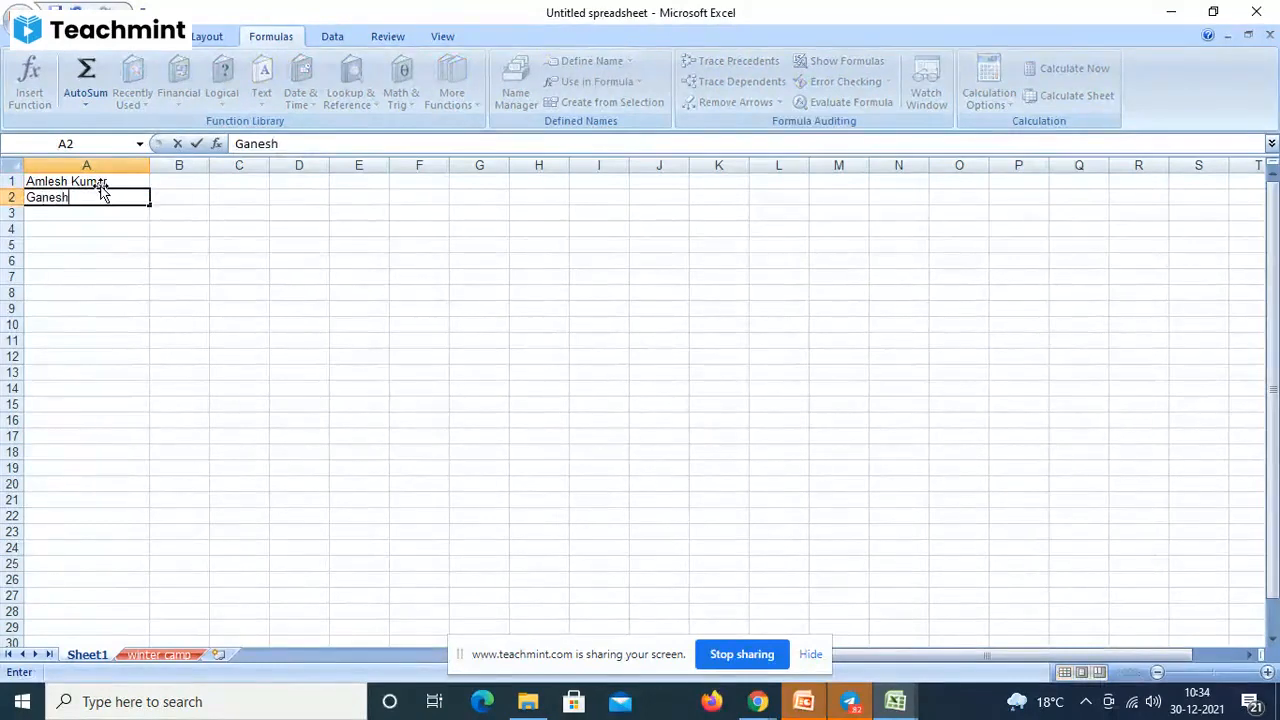
{"action": "key", "text": "Return"}
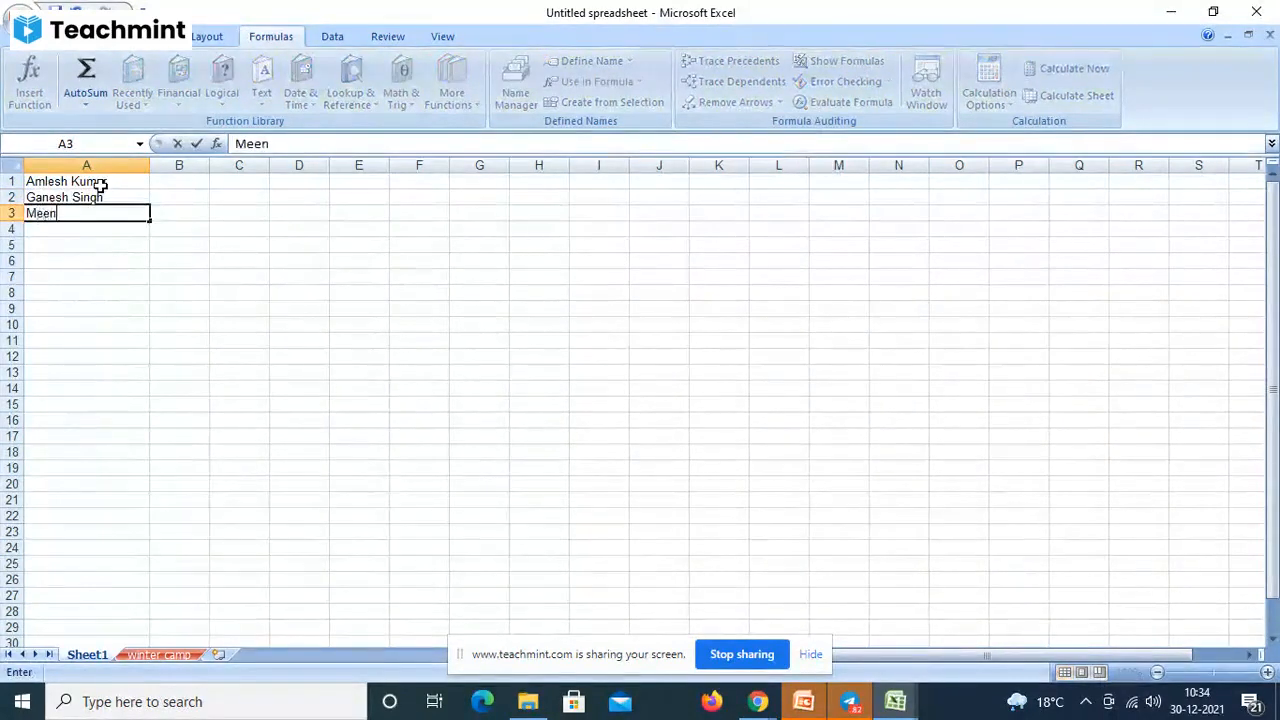
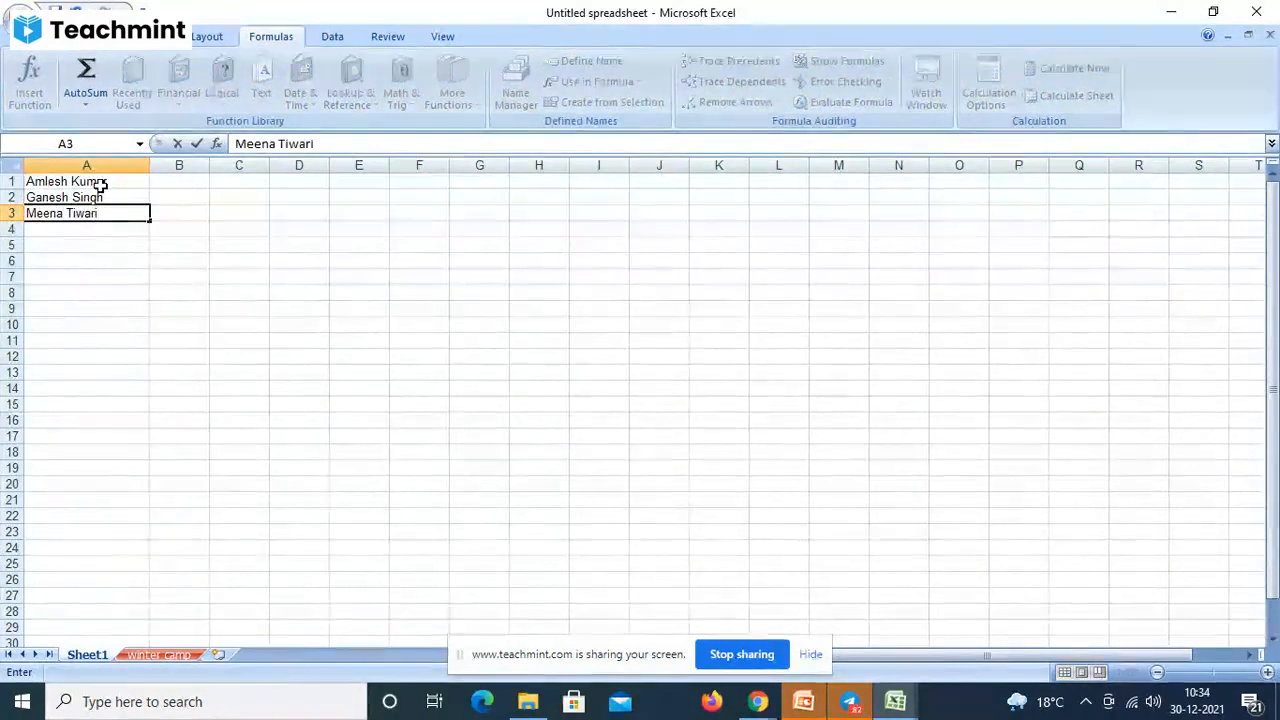
{"action": "key", "text": "Return"}
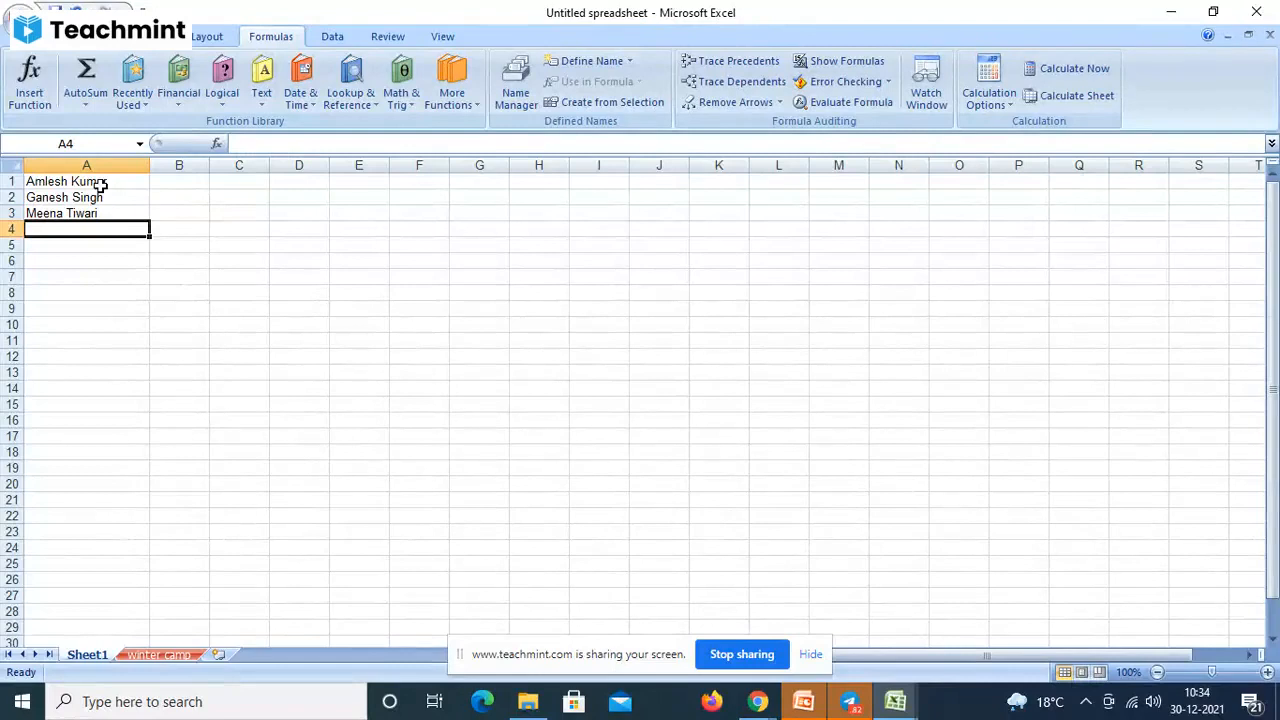
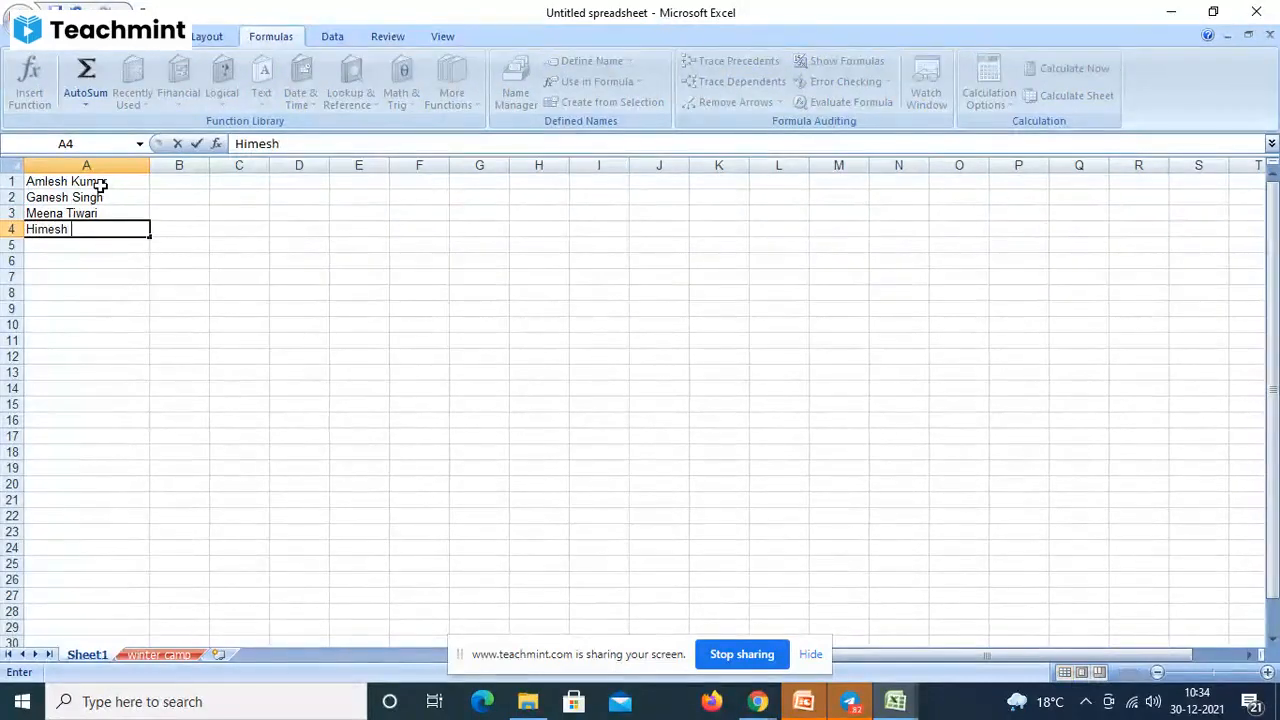
- Type three more full names into A4:A6
{"action": "key", "text": "Return"}
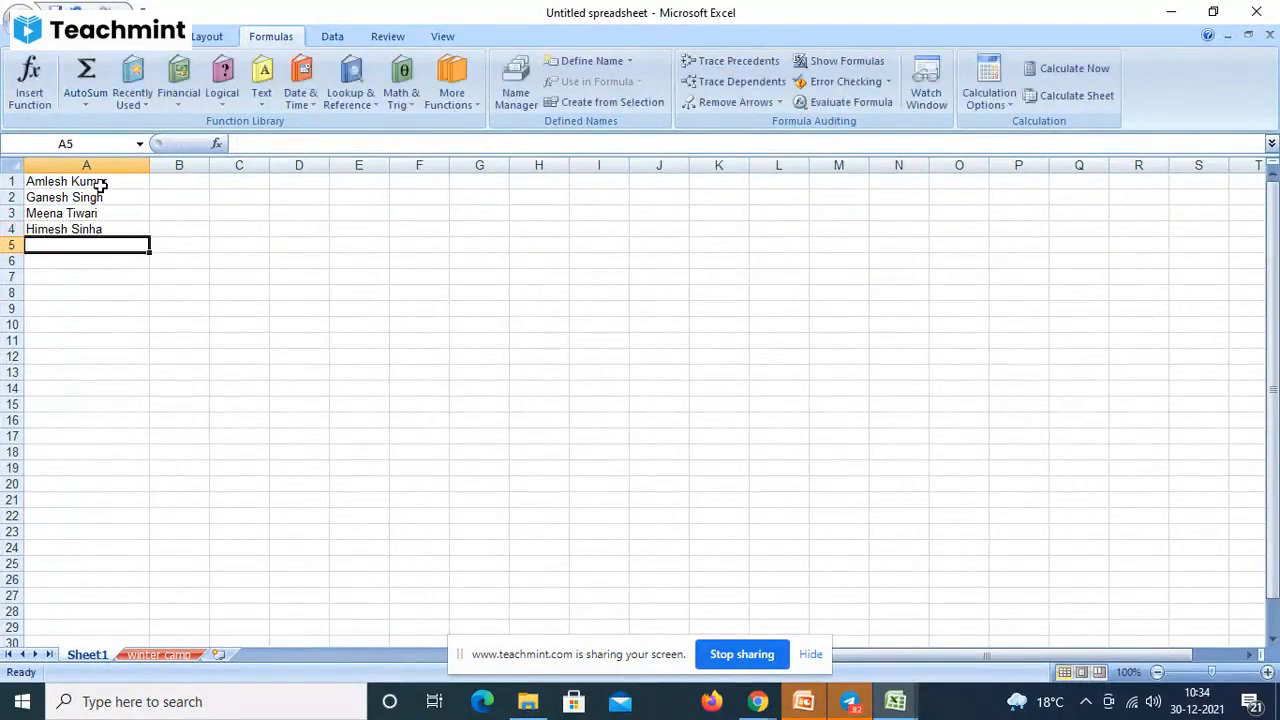
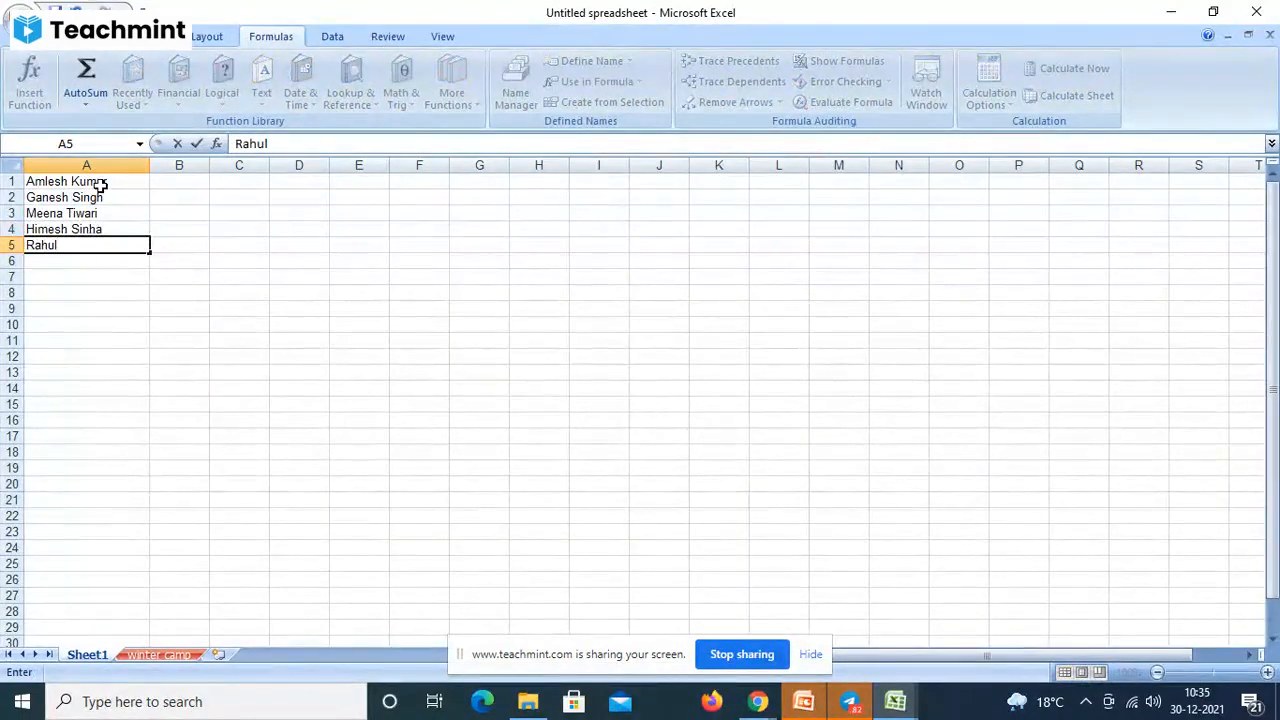
{"action": "key", "text": "Return"}
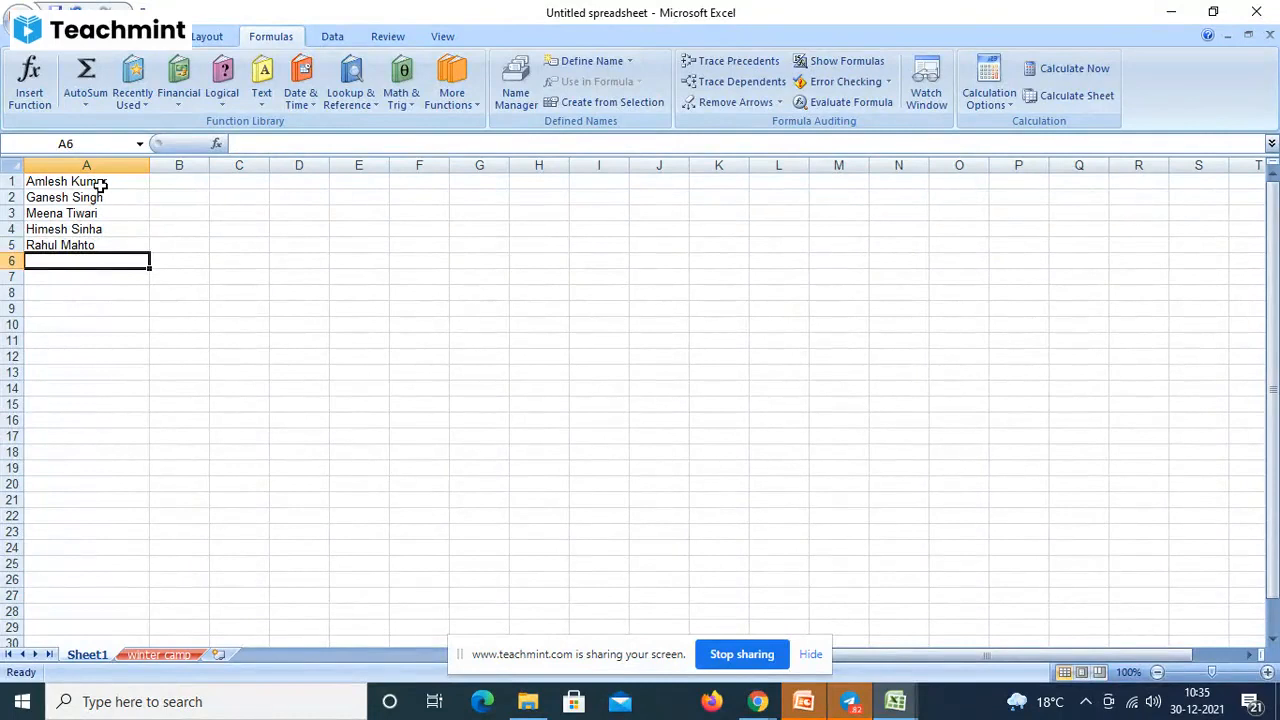
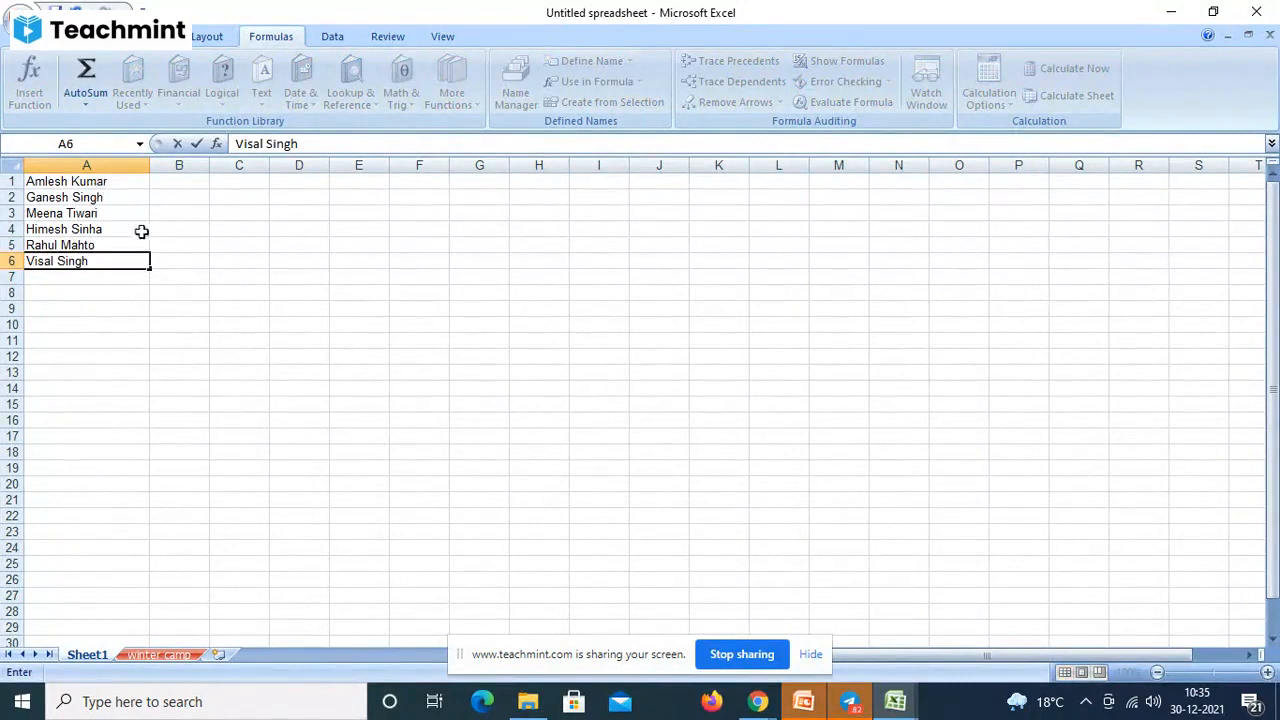
{"action": "left_click", "coordinate": [77, 186]}
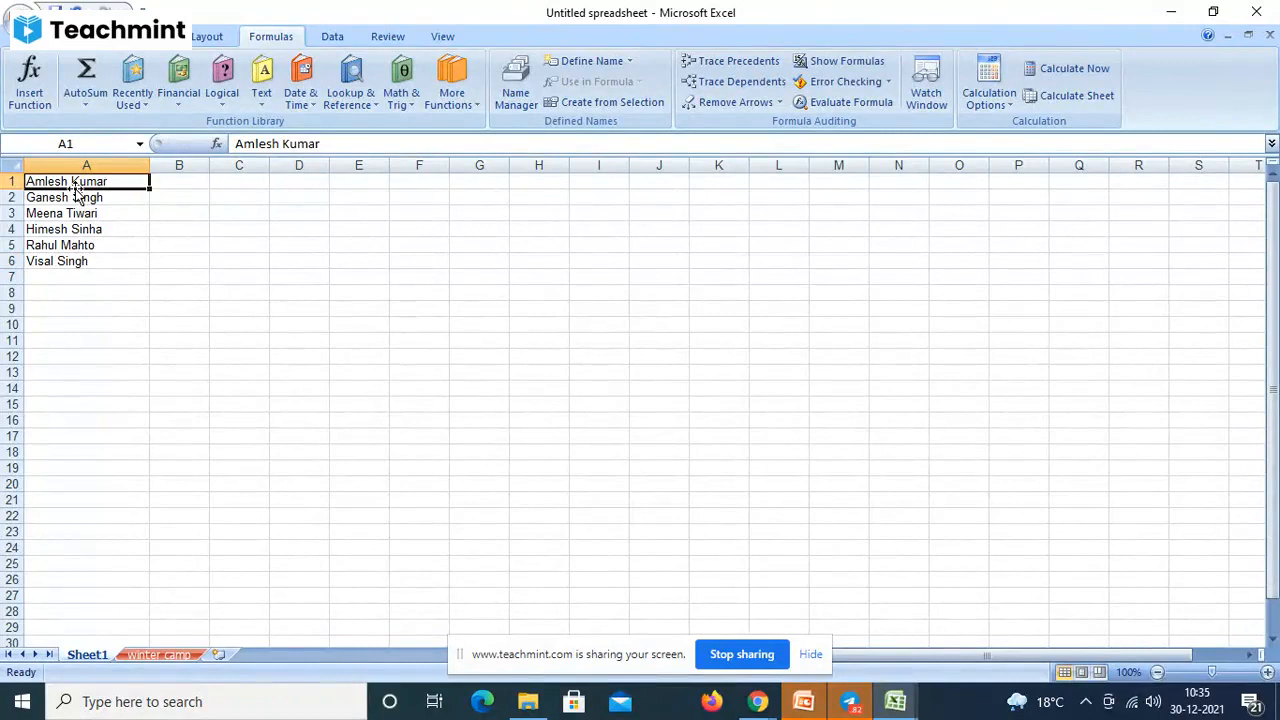
- Insert a blank row above the names and head column A with 'Name'
{"action": "right_click", "coordinate": [87, 186]}
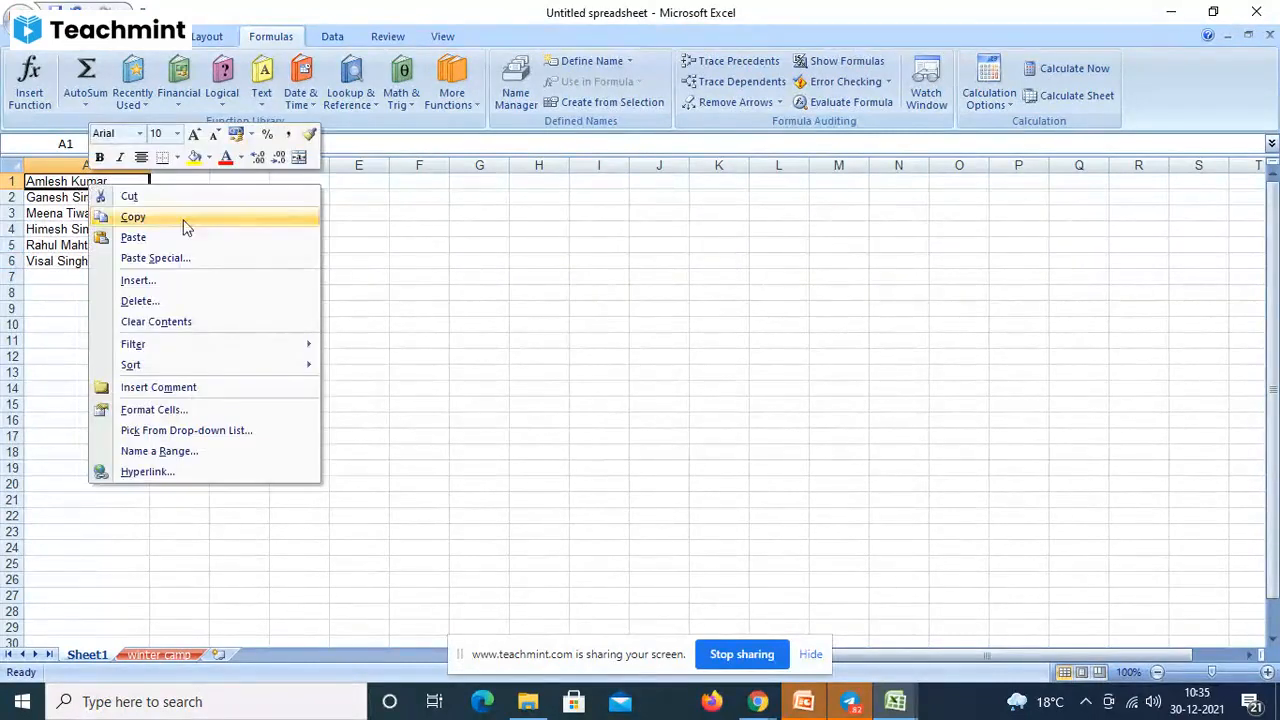
{"action": "left_click", "coordinate": [183, 282]}
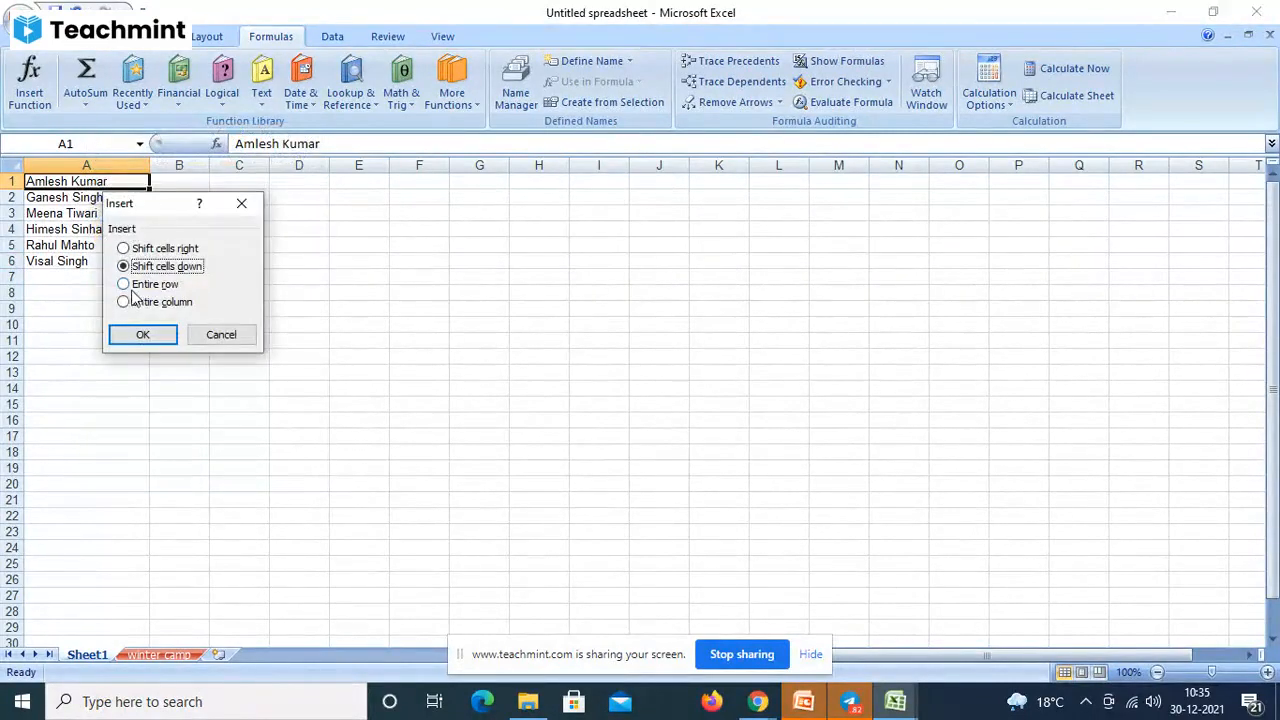
{"action": "left_click", "coordinate": [145, 285]}
{"action": "left_click", "coordinate": [143, 335]}
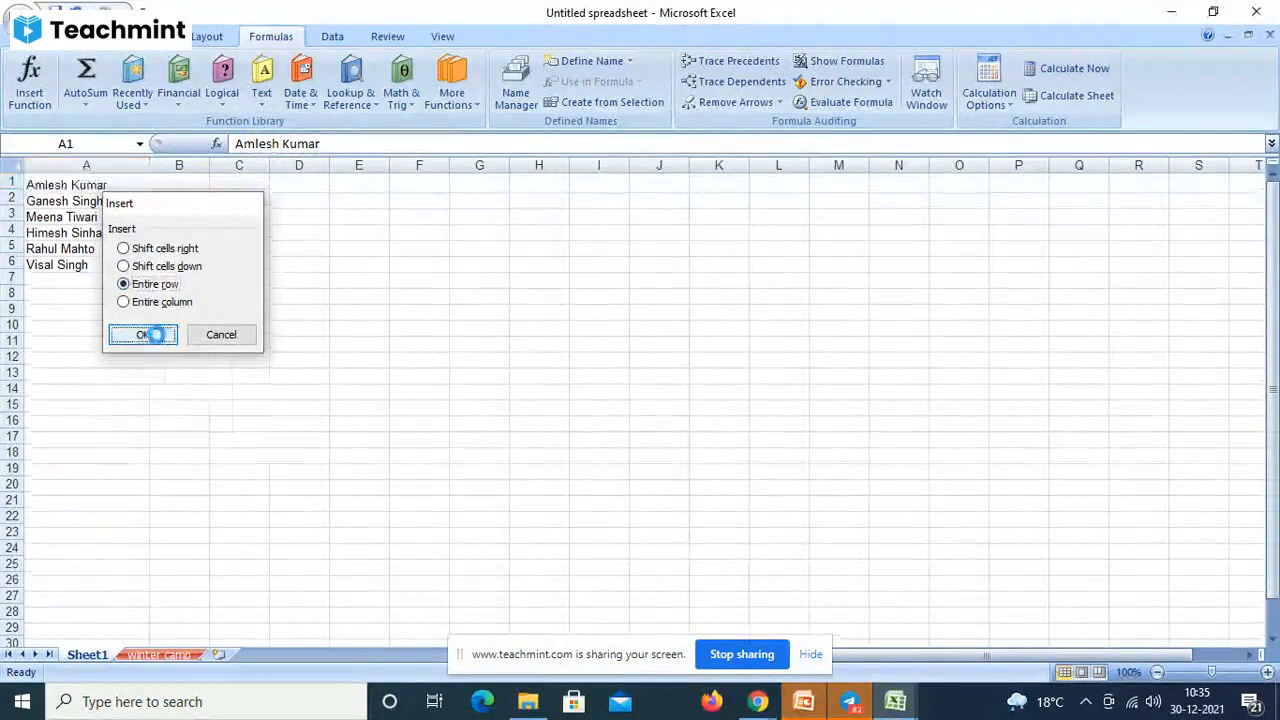
{"action": "type", "text": "Name"}
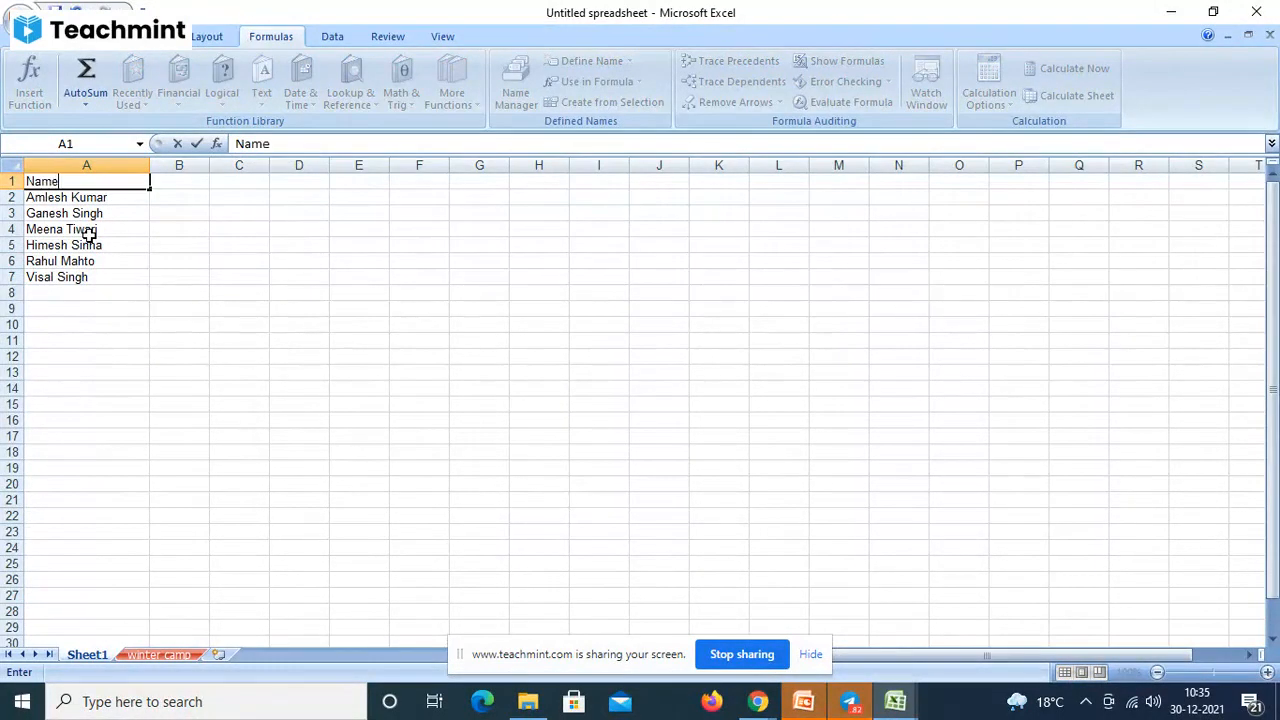
{"action": "left_click", "coordinate": [185, 186]}
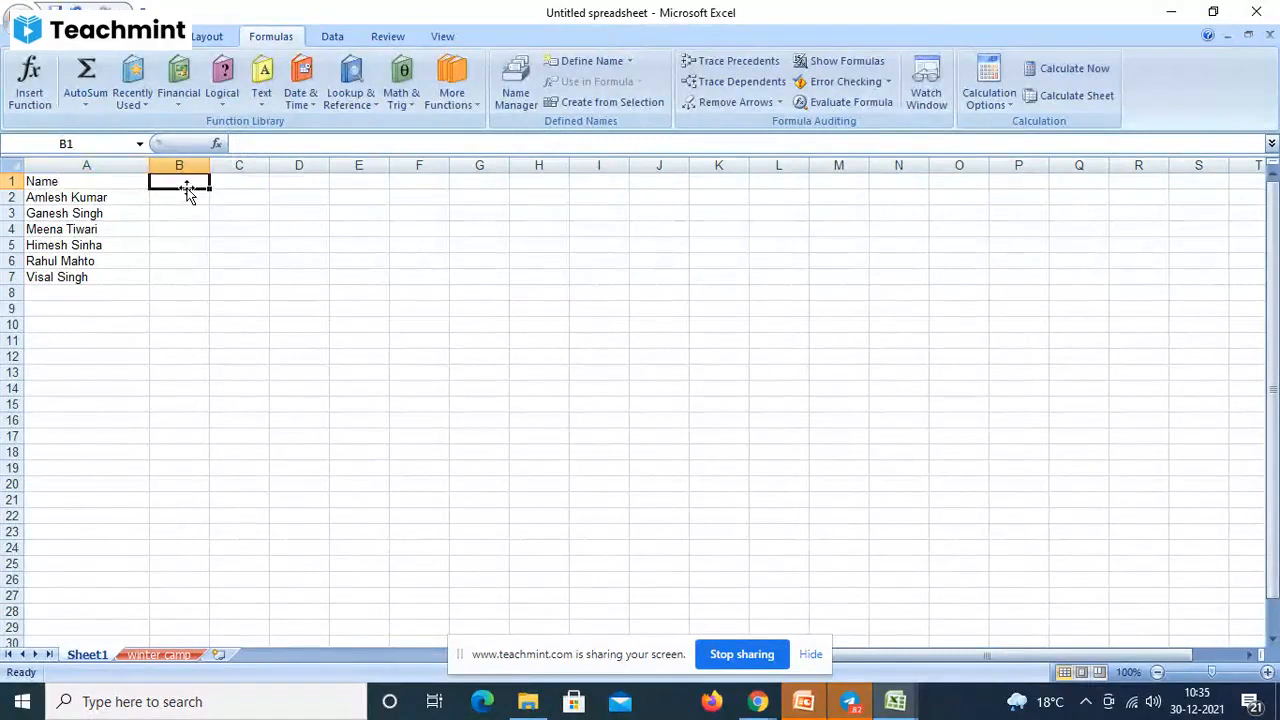
- Enter headings Upper, lower, left, right, mid, find and search in B1 through H1
{"action": "type", "text": "U"}
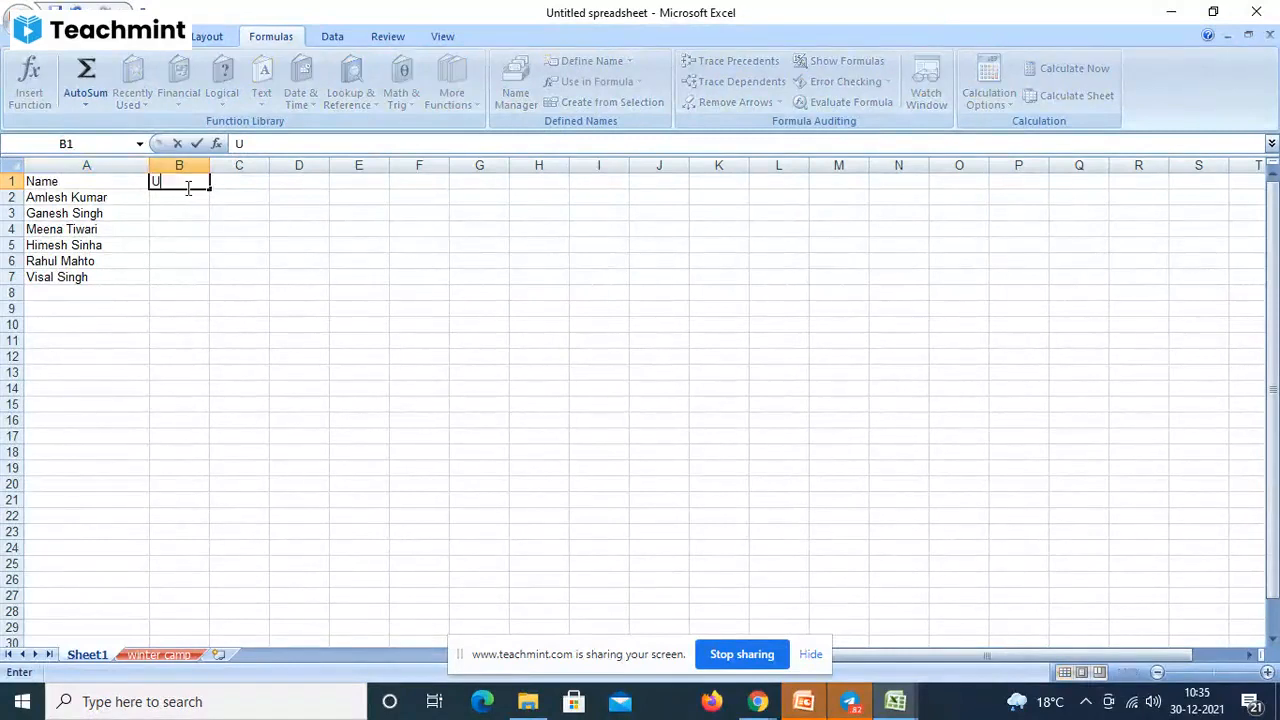
{"action": "type", "text": "pper"}
{"action": "key", "text": "Tab"}
{"action": "type", "text": "lo"}
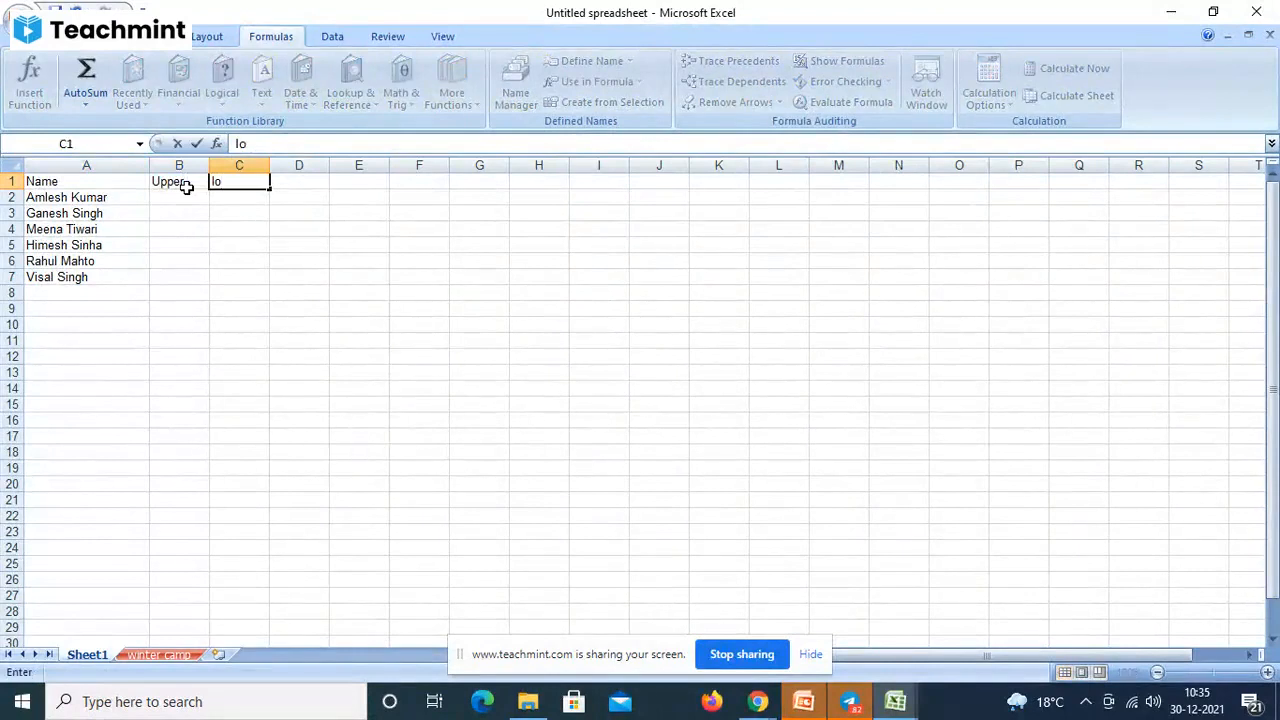
{"action": "type", "text": "wer"}
{"action": "key", "text": "Tab"}
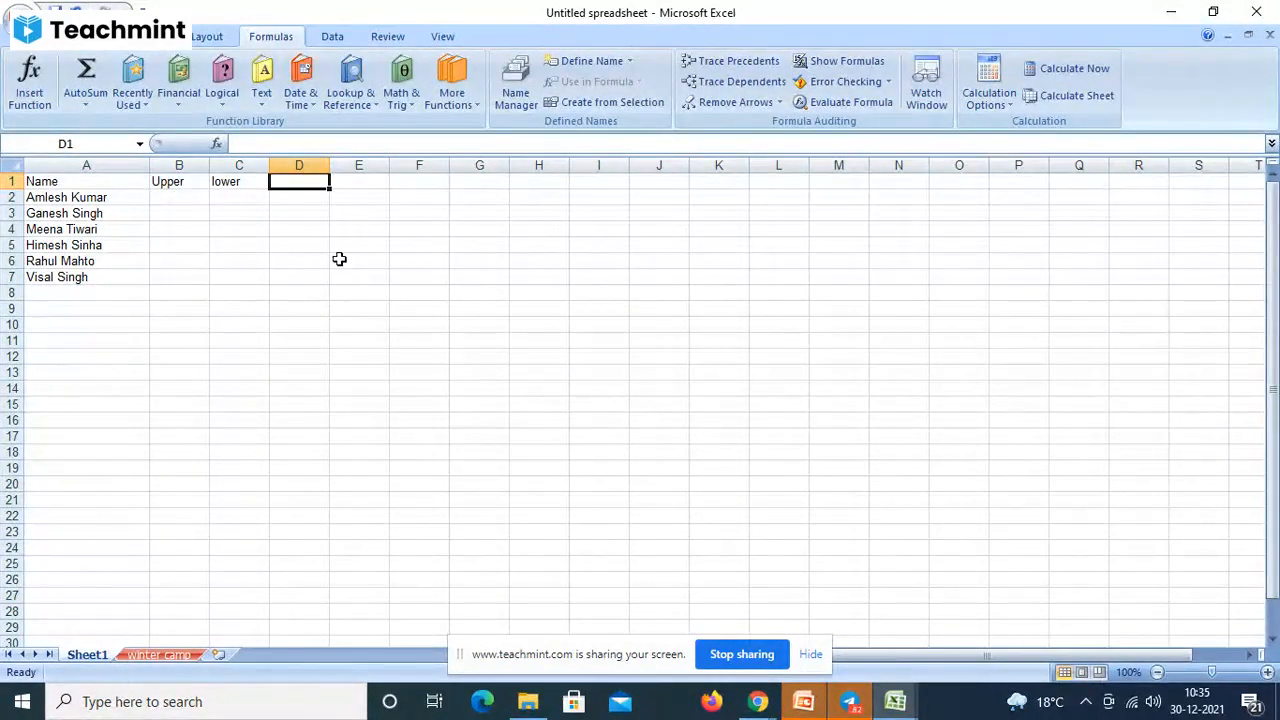
{"action": "type", "text": "le"}
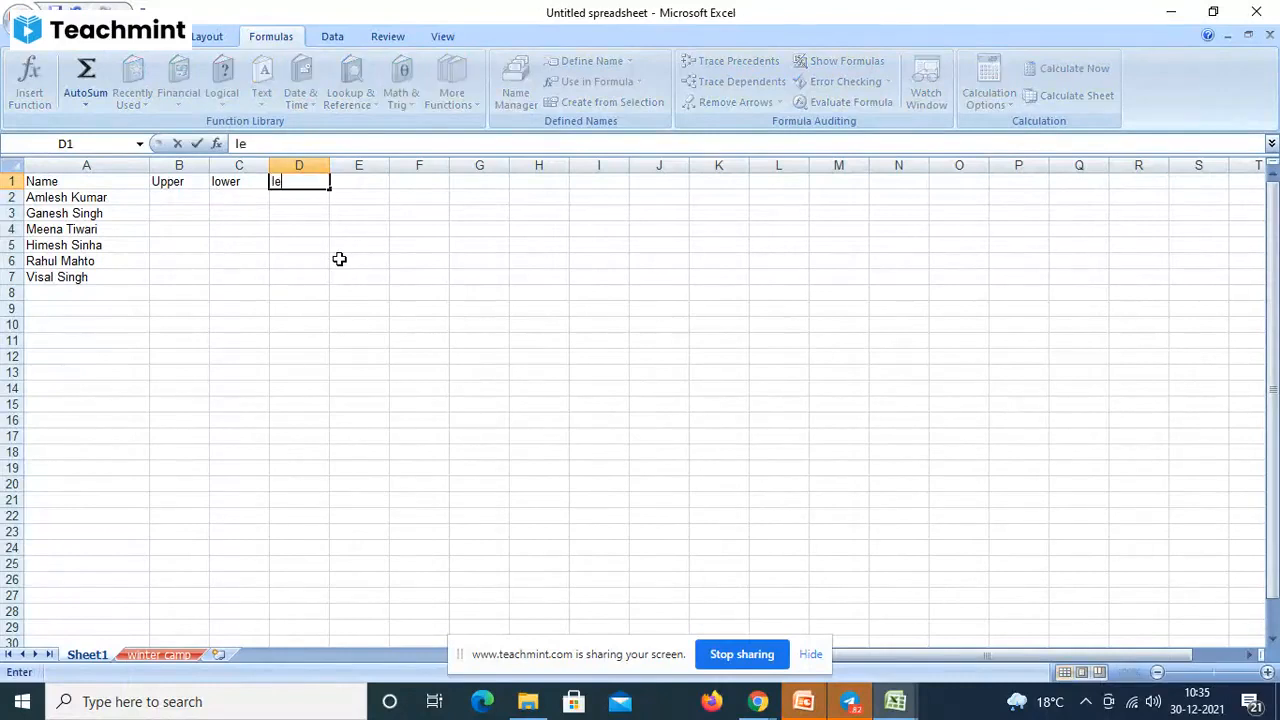
{"action": "type", "text": "ft"}
{"action": "key", "text": "Tab"}
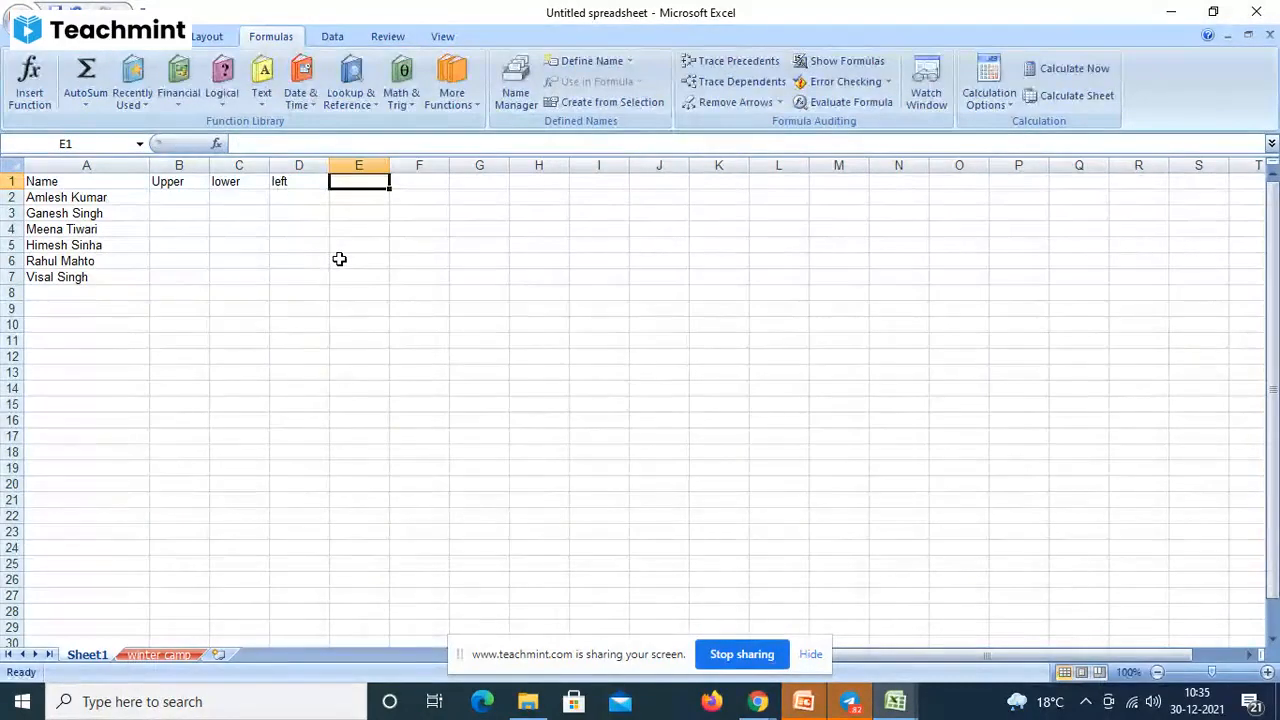
{"action": "type", "text": "r"}
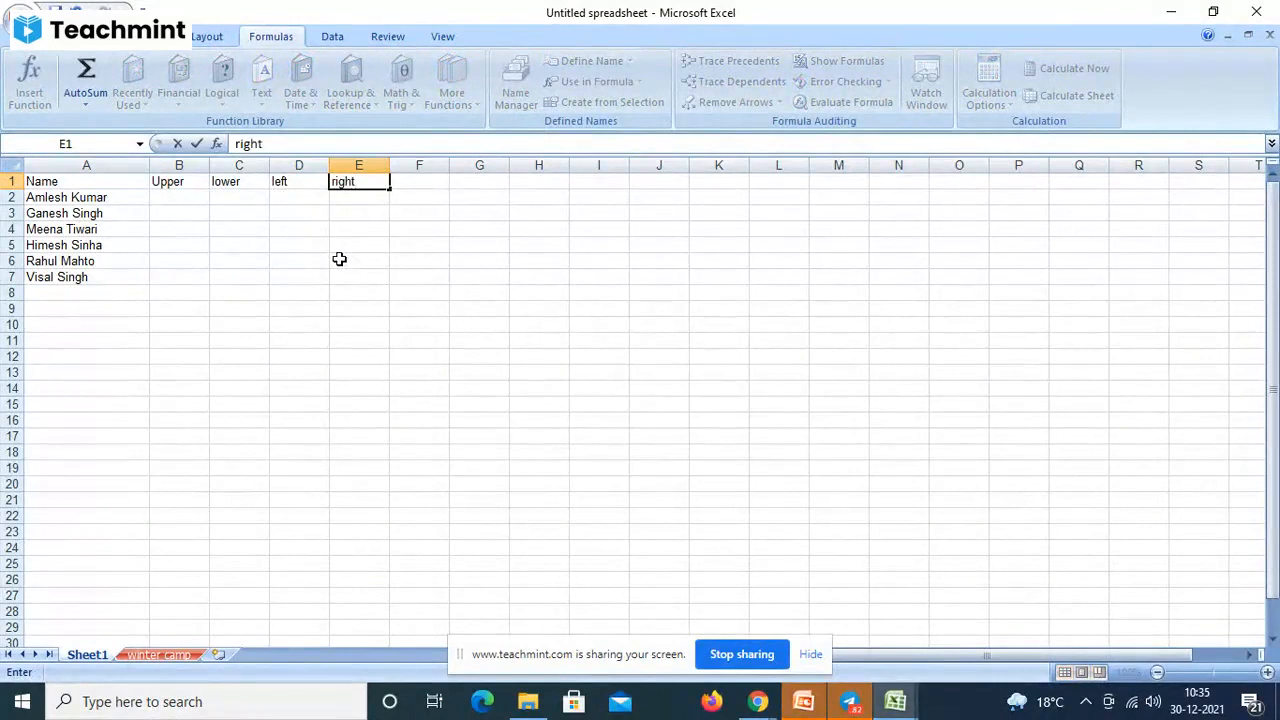
{"action": "type", "text": "ight"}
{"action": "key", "text": "Tab"}
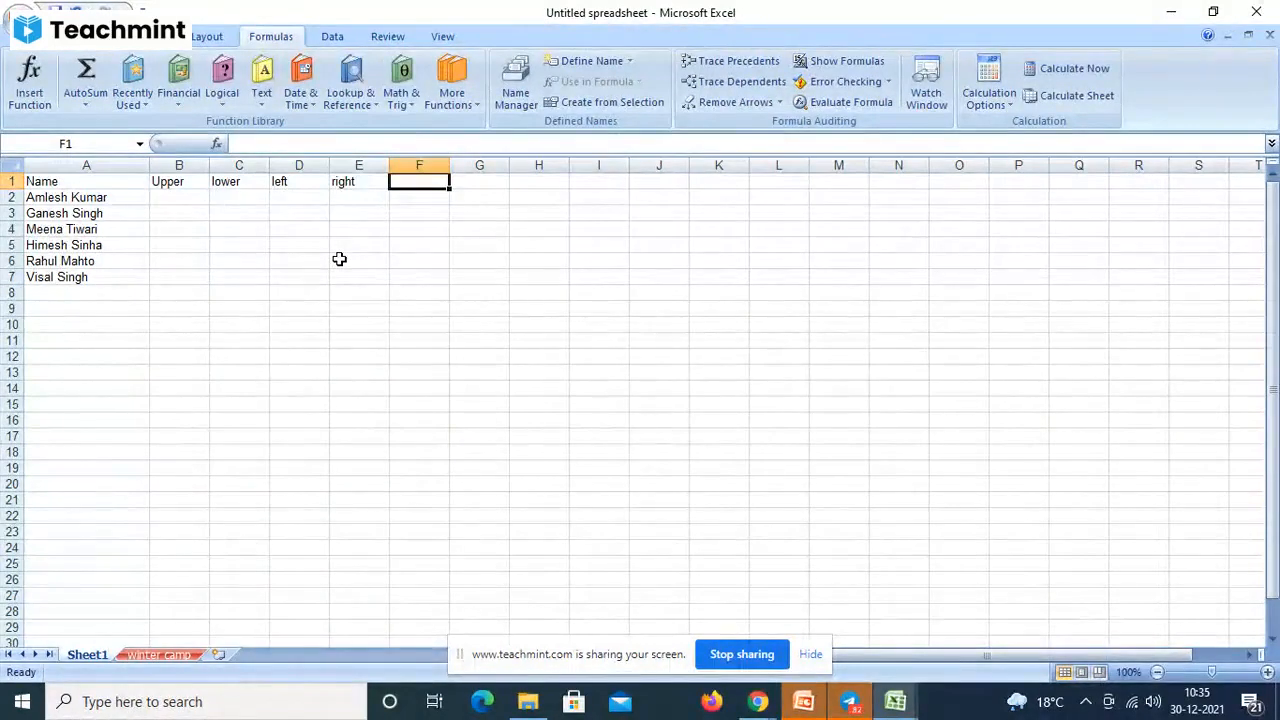
{"action": "type", "text": "mid"}
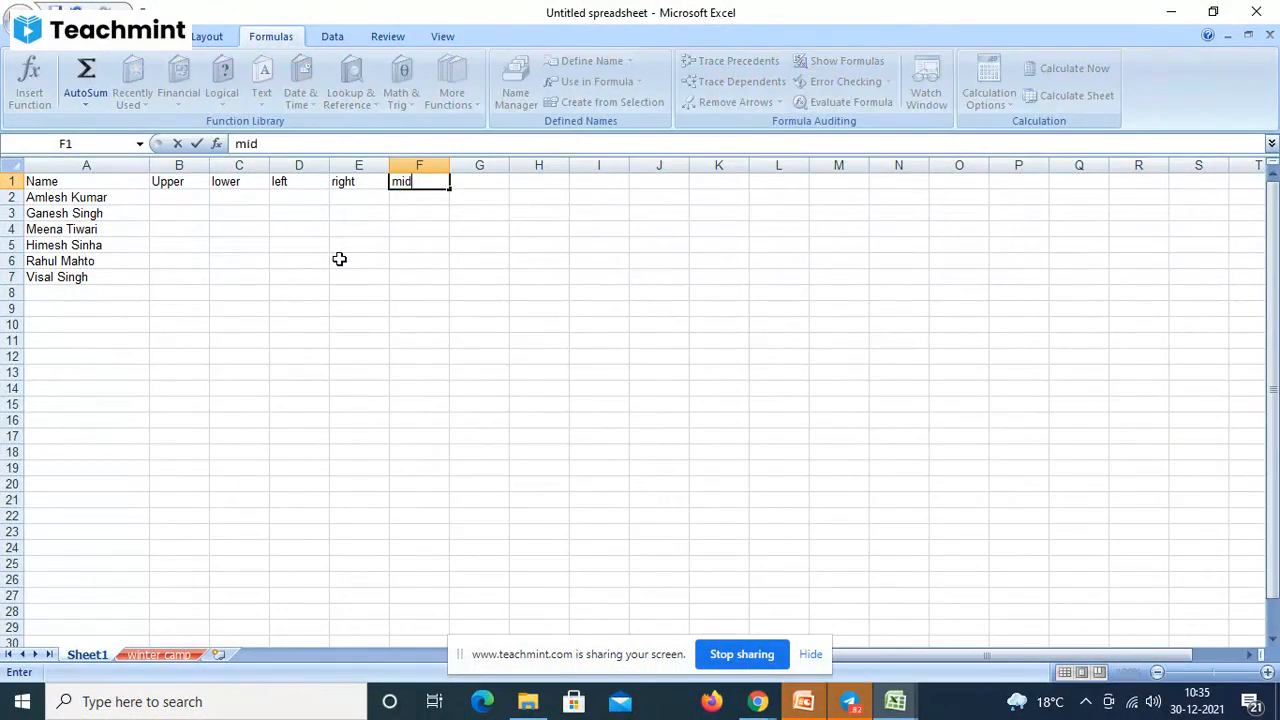
{"action": "key", "text": "Tab"}
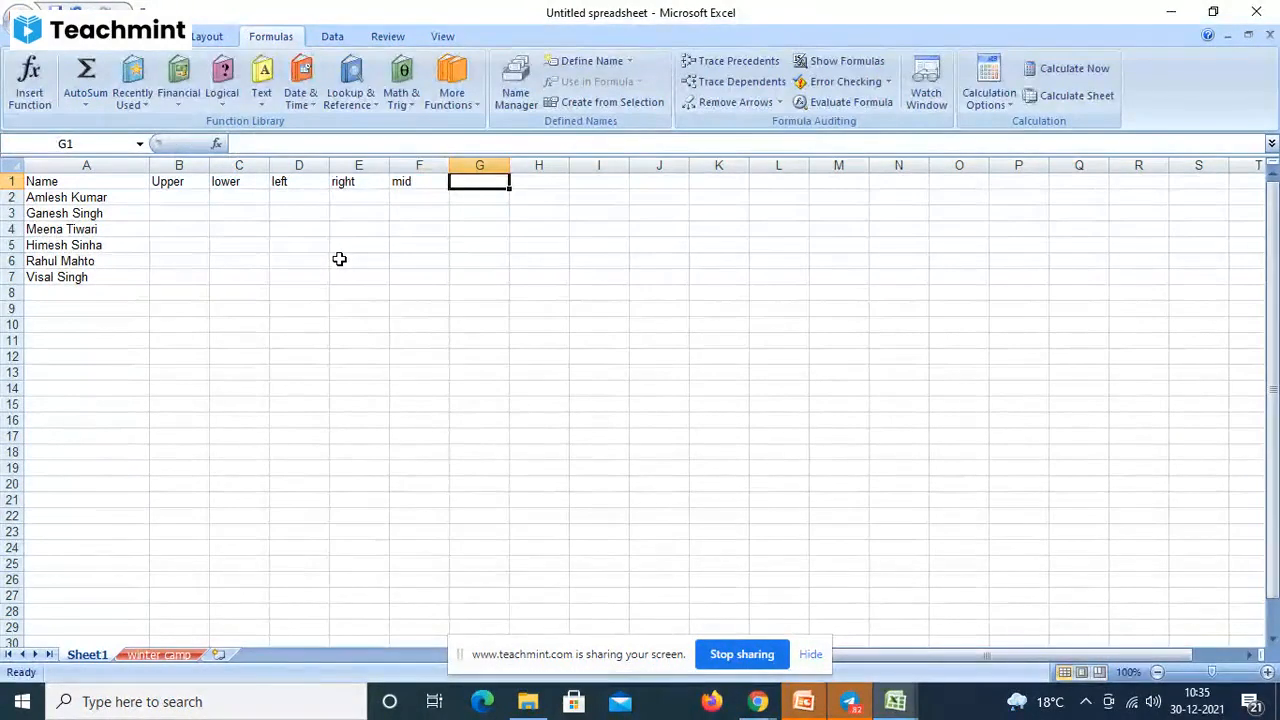
{"action": "type", "text": "find"}
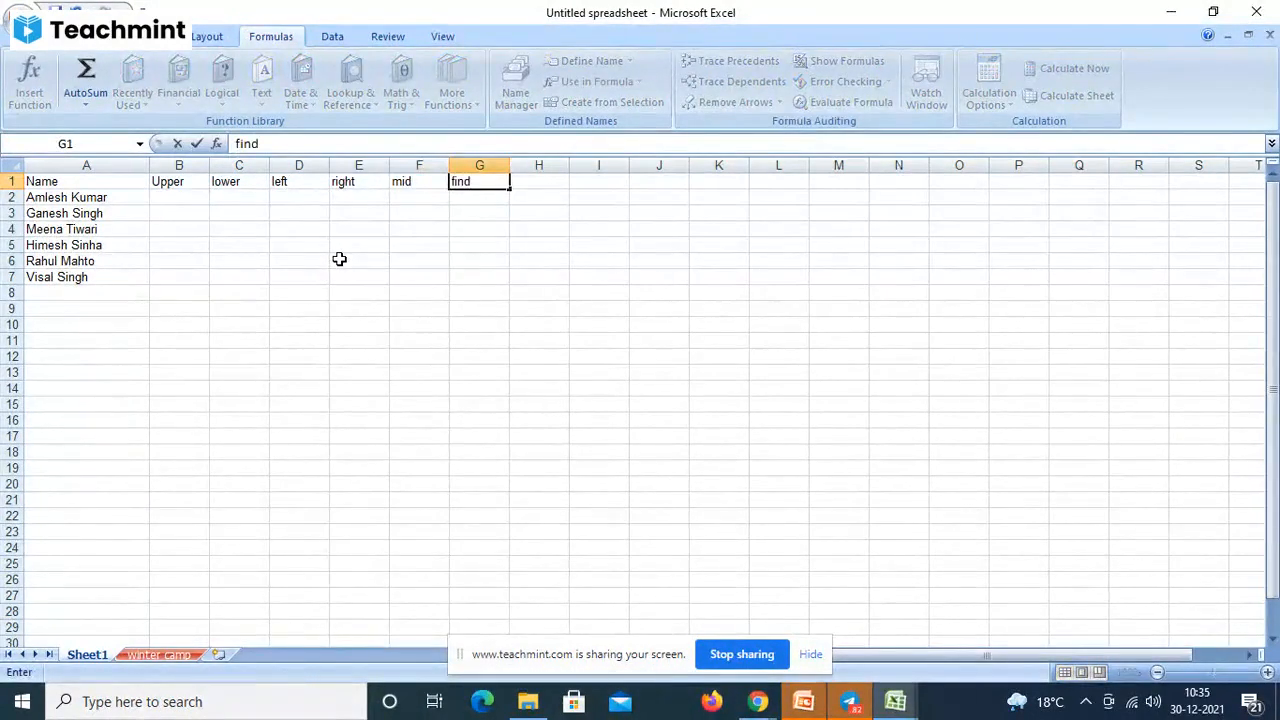
{"action": "key", "text": "Tab"}
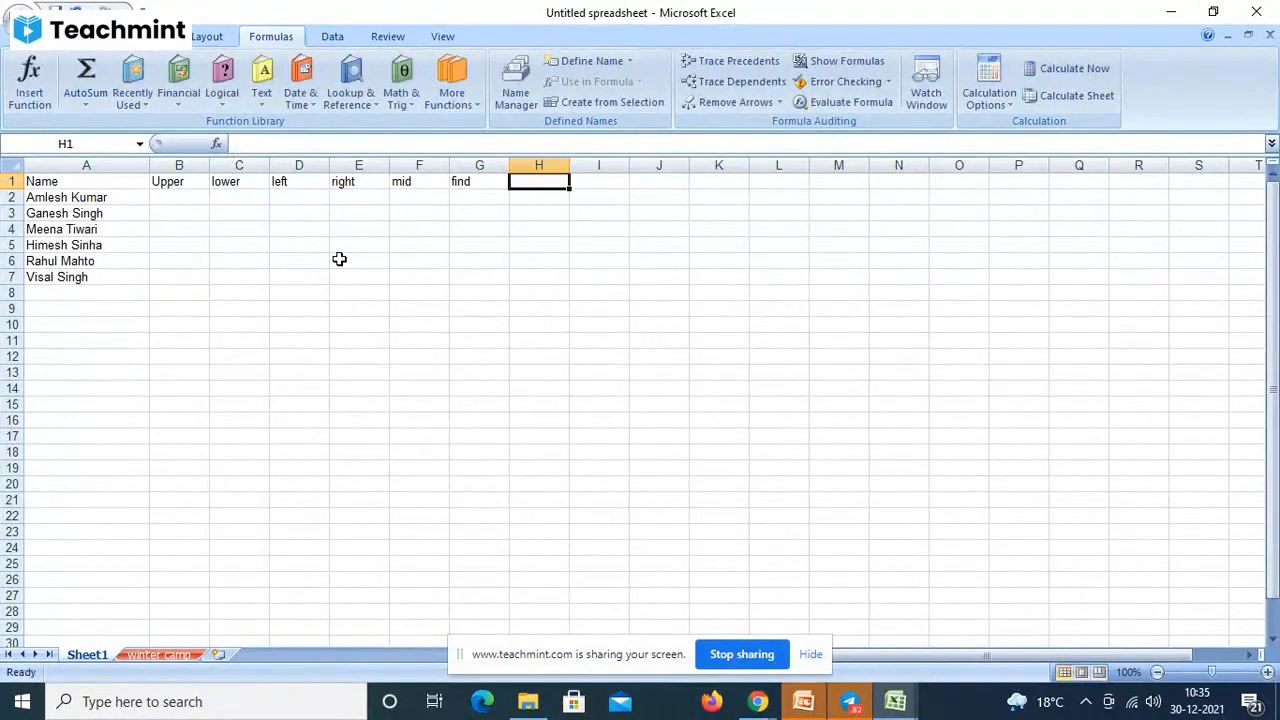
{"action": "type", "text": "search"}
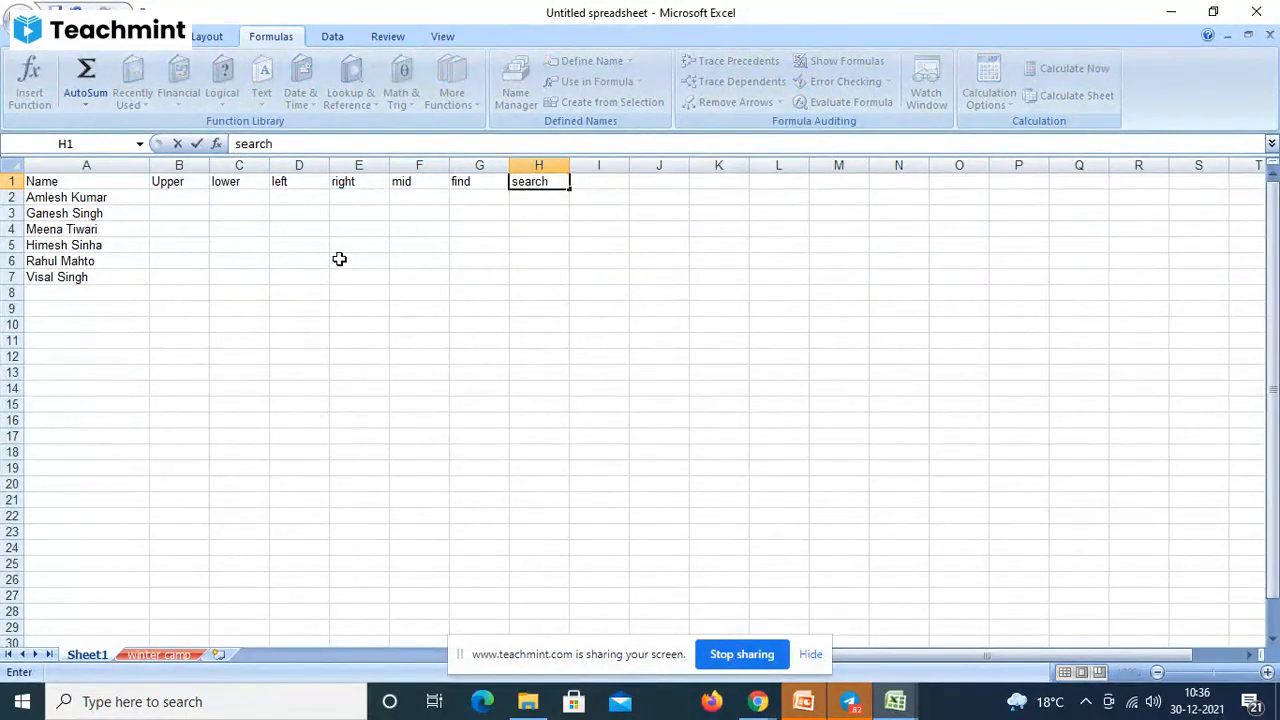
{"action": "key", "text": "Tab"}
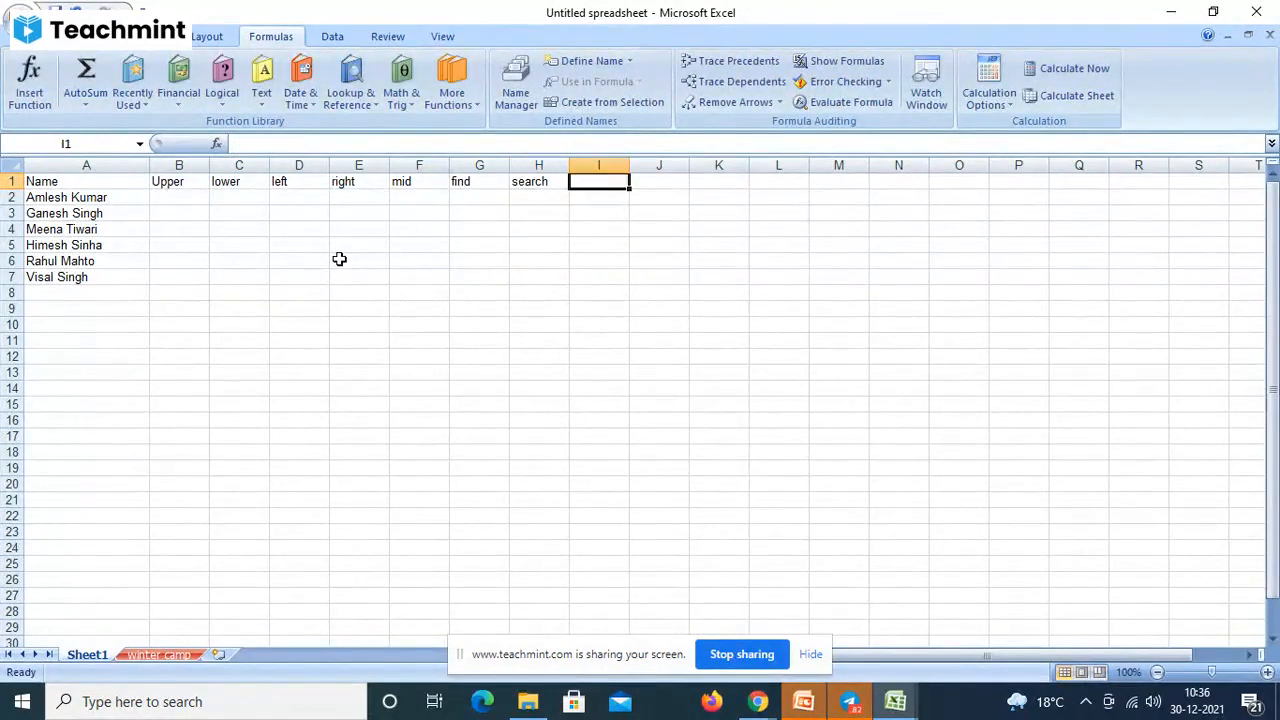
- Enter the headings proper and len in I1 and J1, consulting the Text functions list
{"action": "left_click", "coordinate": [263, 104]}
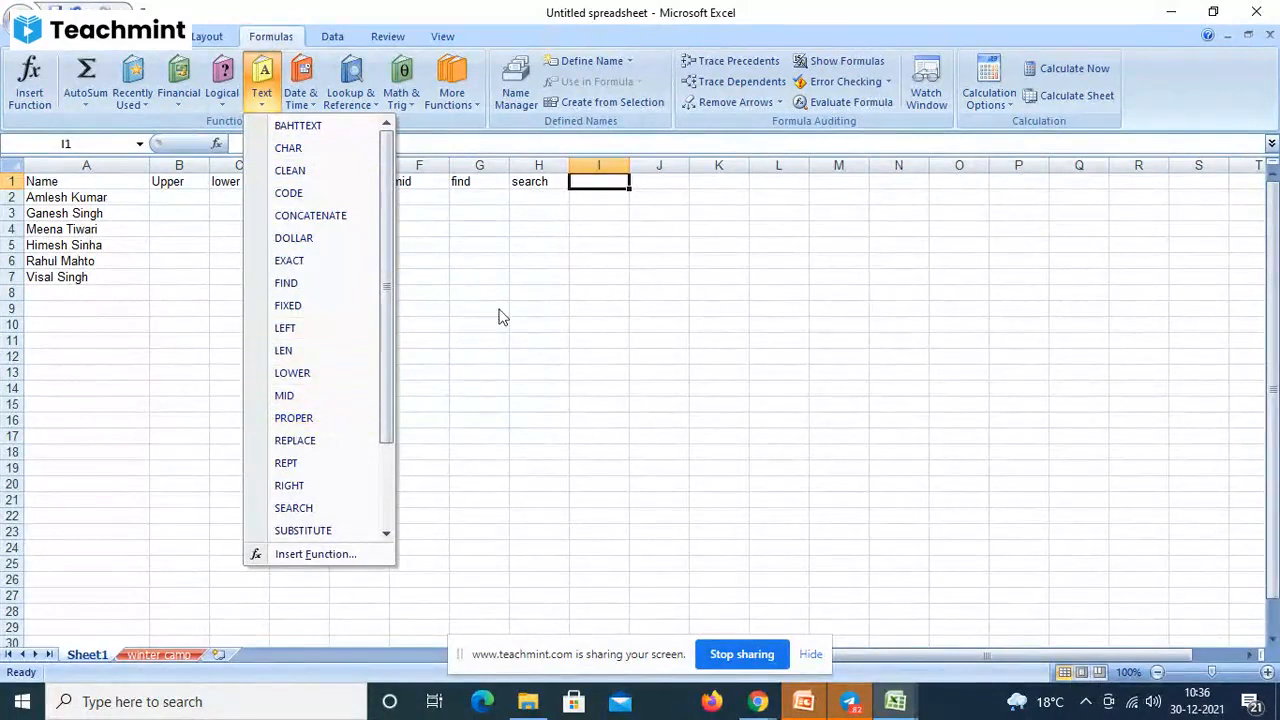
{"action": "left_click", "coordinate": [600, 183]}
{"action": "type", "text": "proper"}
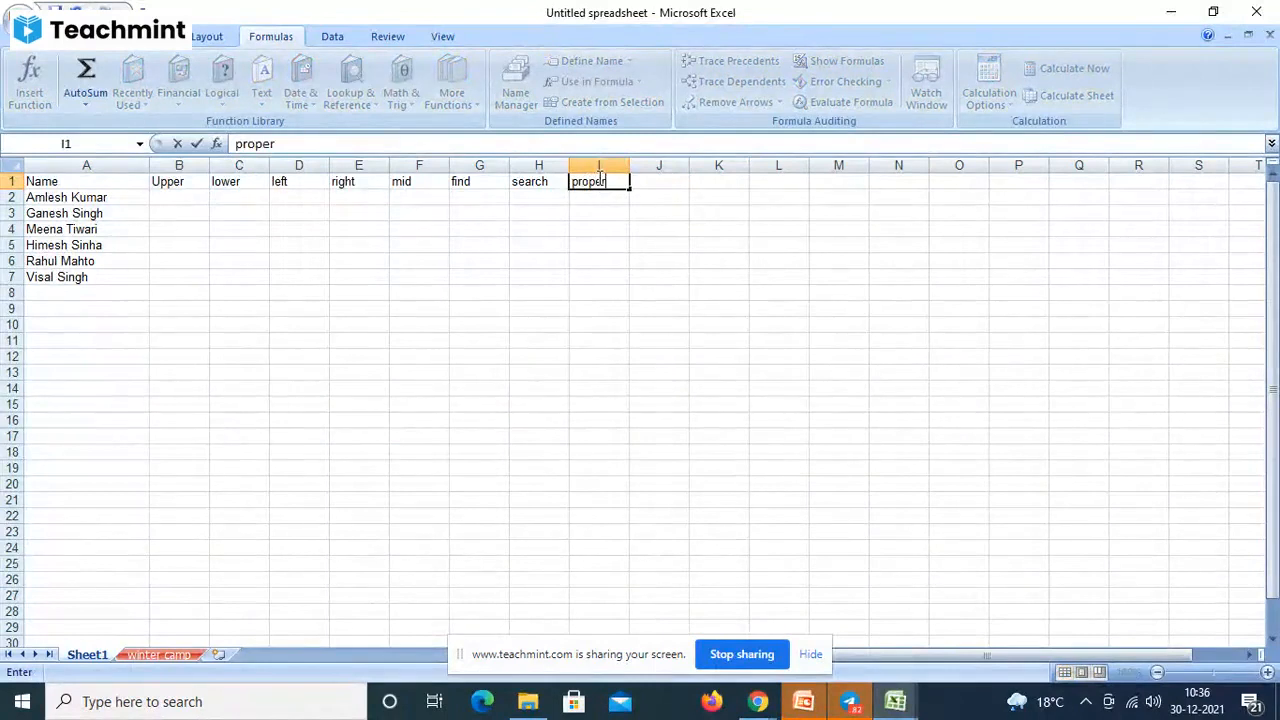
{"action": "key", "text": "Tab"}
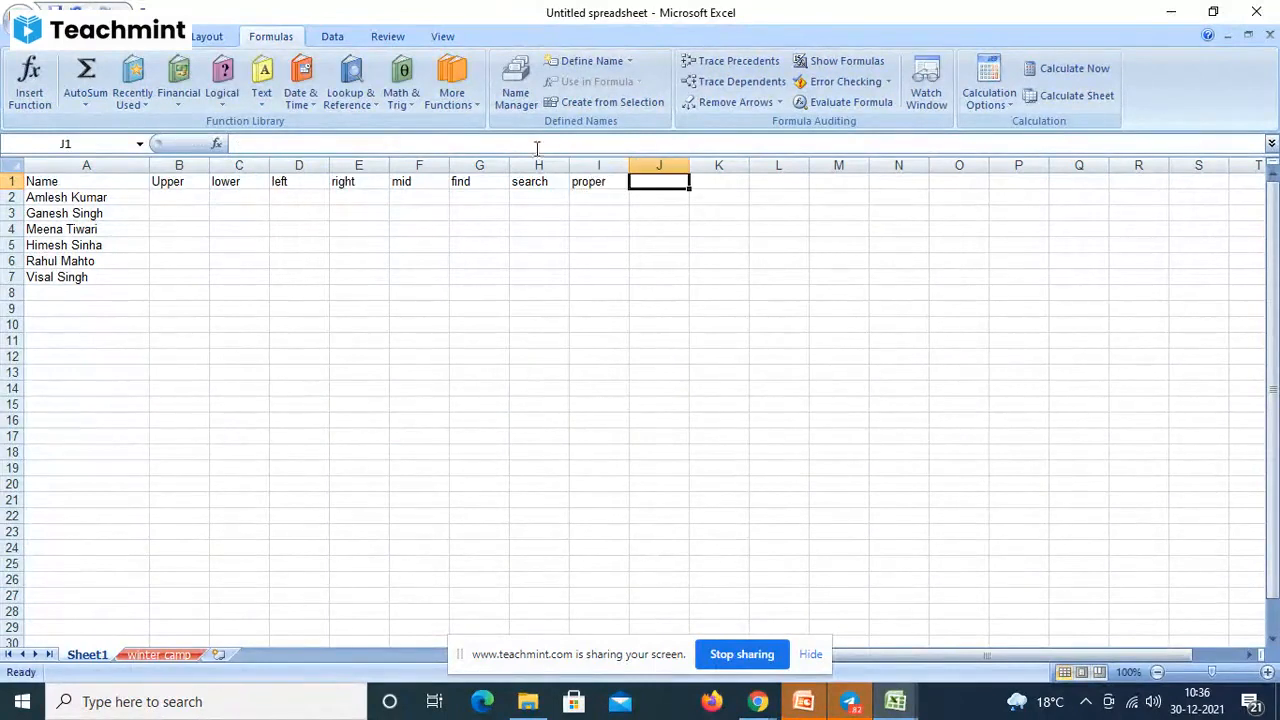
{"action": "left_click", "coordinate": [259, 100]}
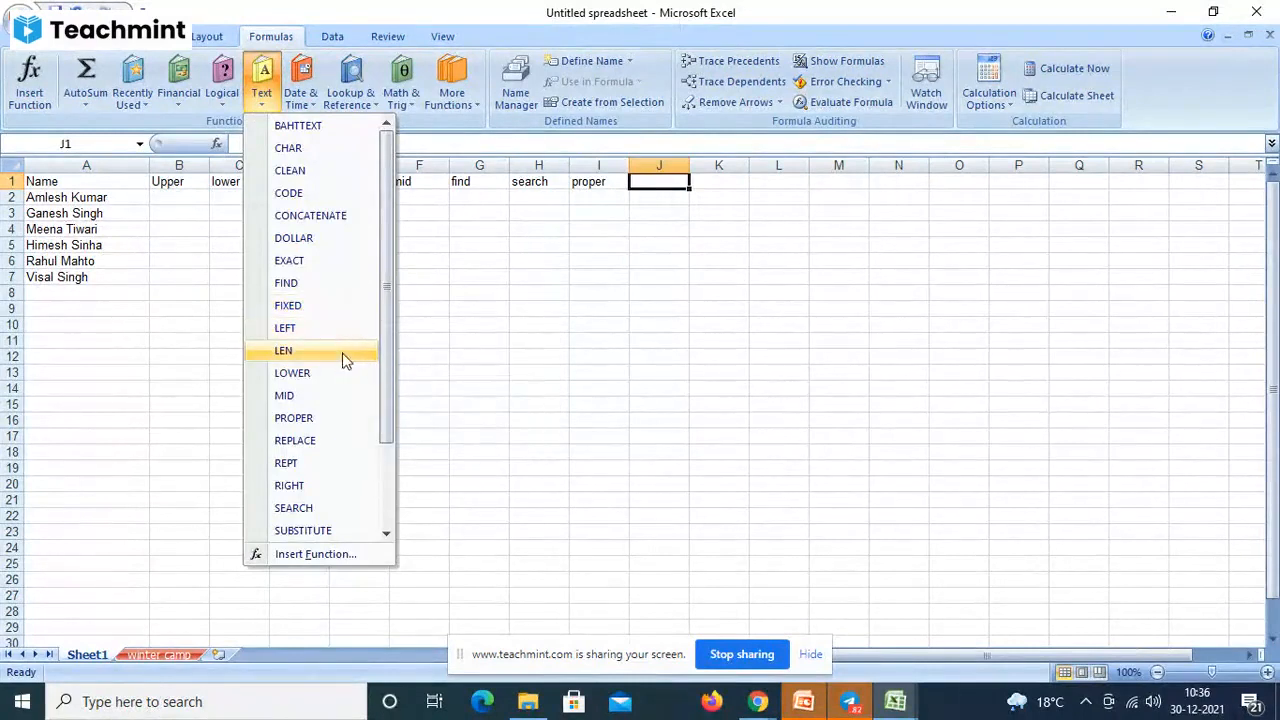
{"action": "left_click", "coordinate": [662, 180]}
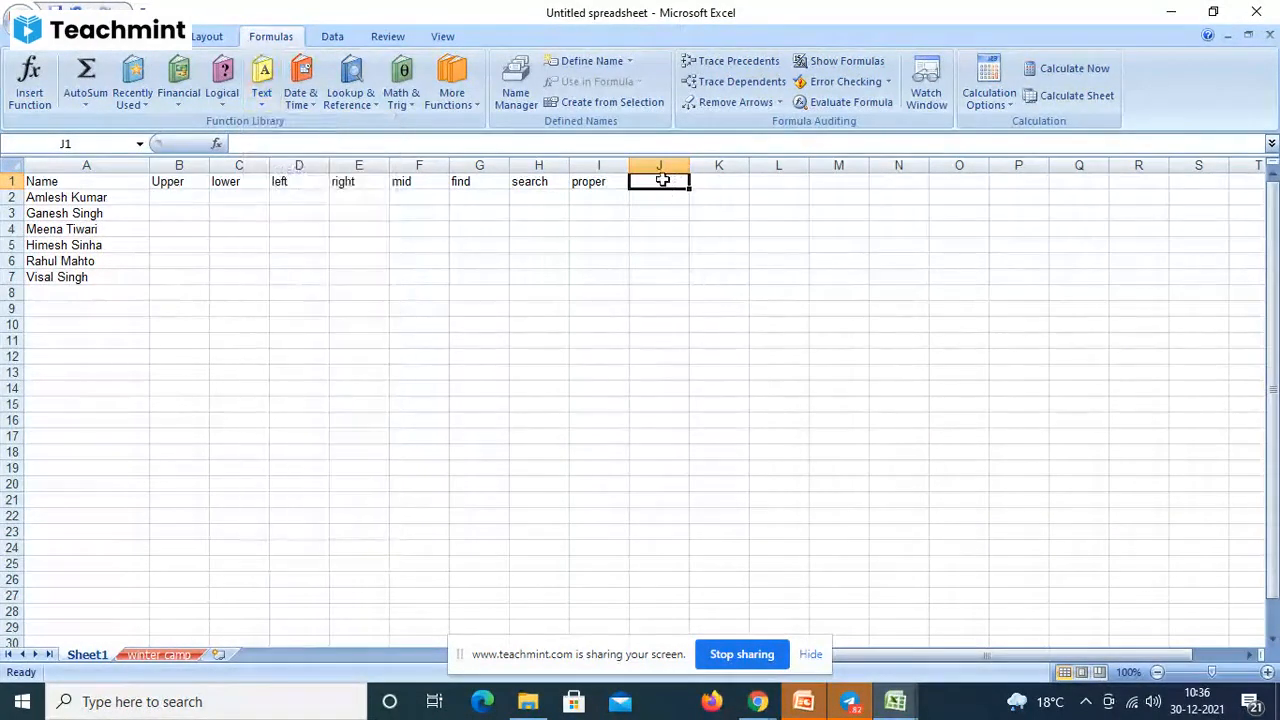
{"action": "type", "text": "len"}
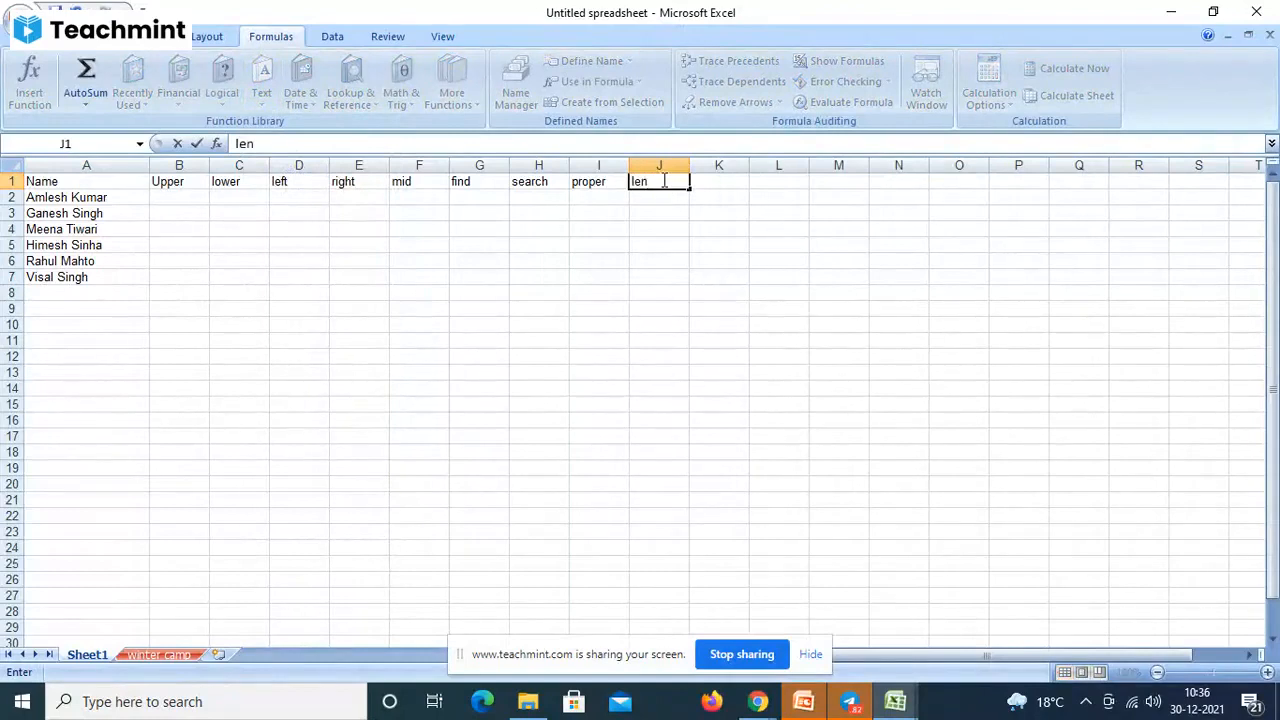
{"action": "key", "text": "Tab"}
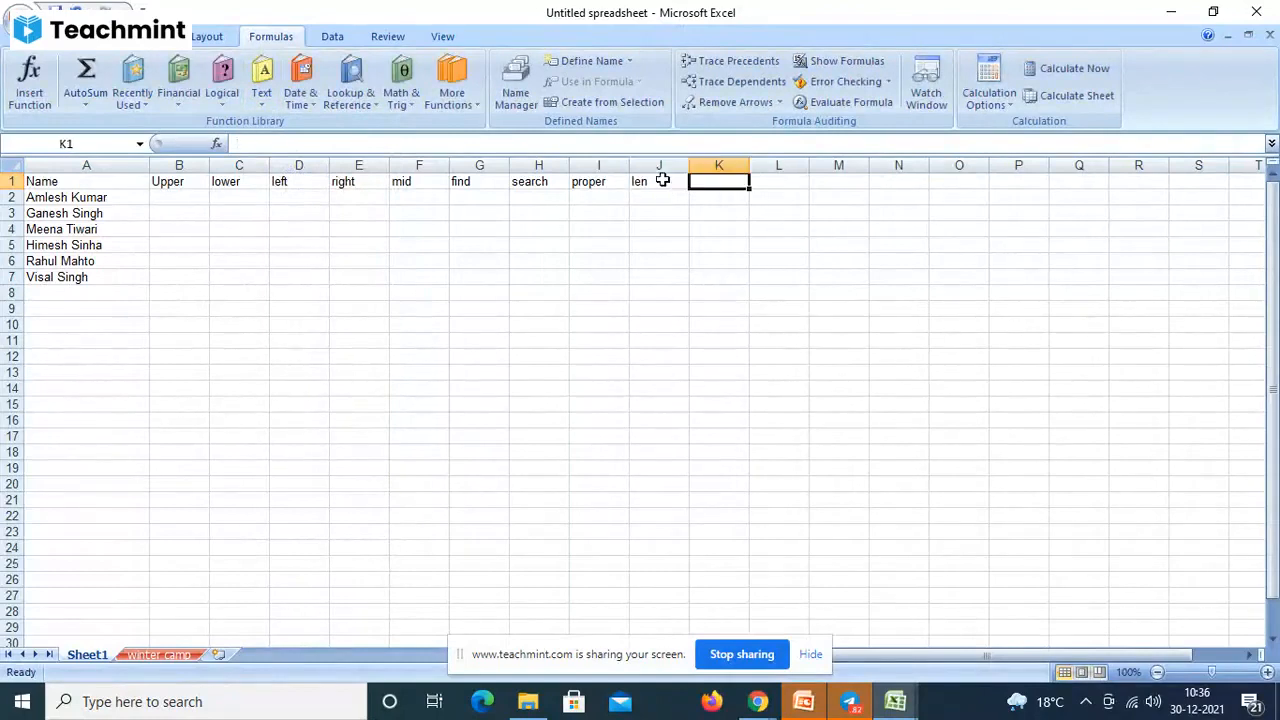
- Add the trim heading in K1 after browsing the Text functions list
{"action": "left_click", "coordinate": [263, 100]}
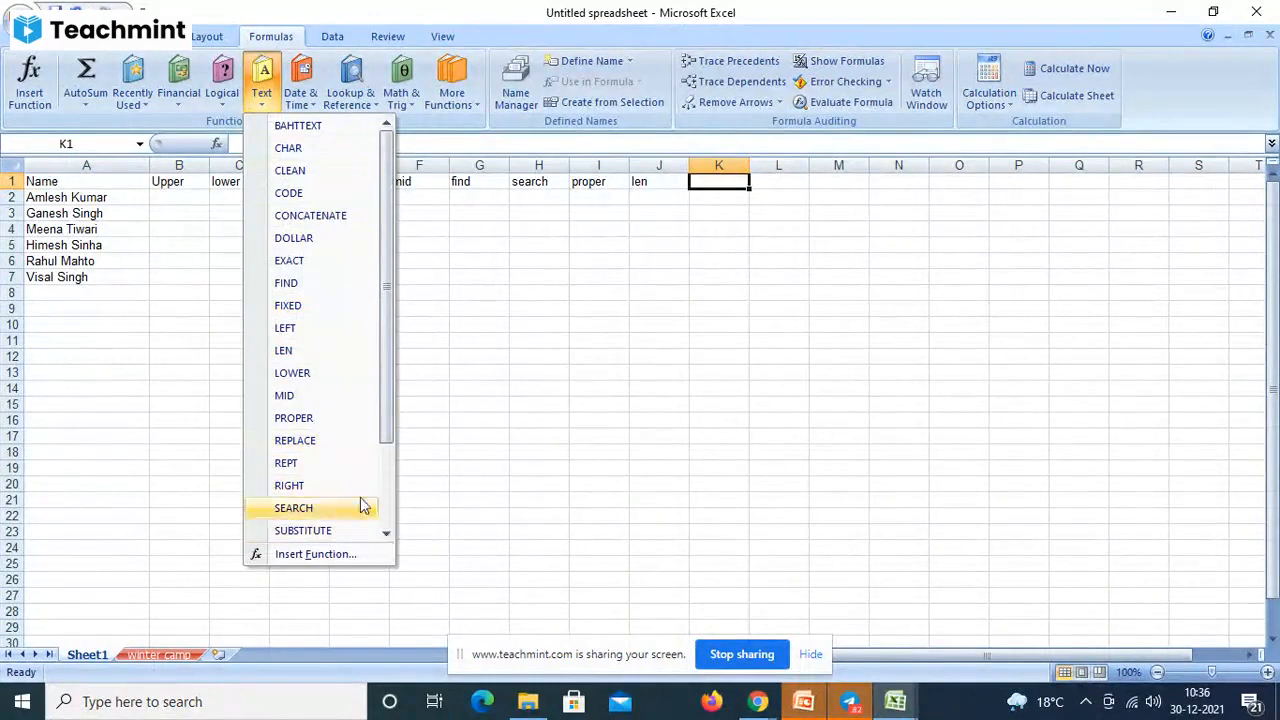
{"action": "left_click", "coordinate": [386, 532]}
{"action": "left_click", "coordinate": [386, 532]}
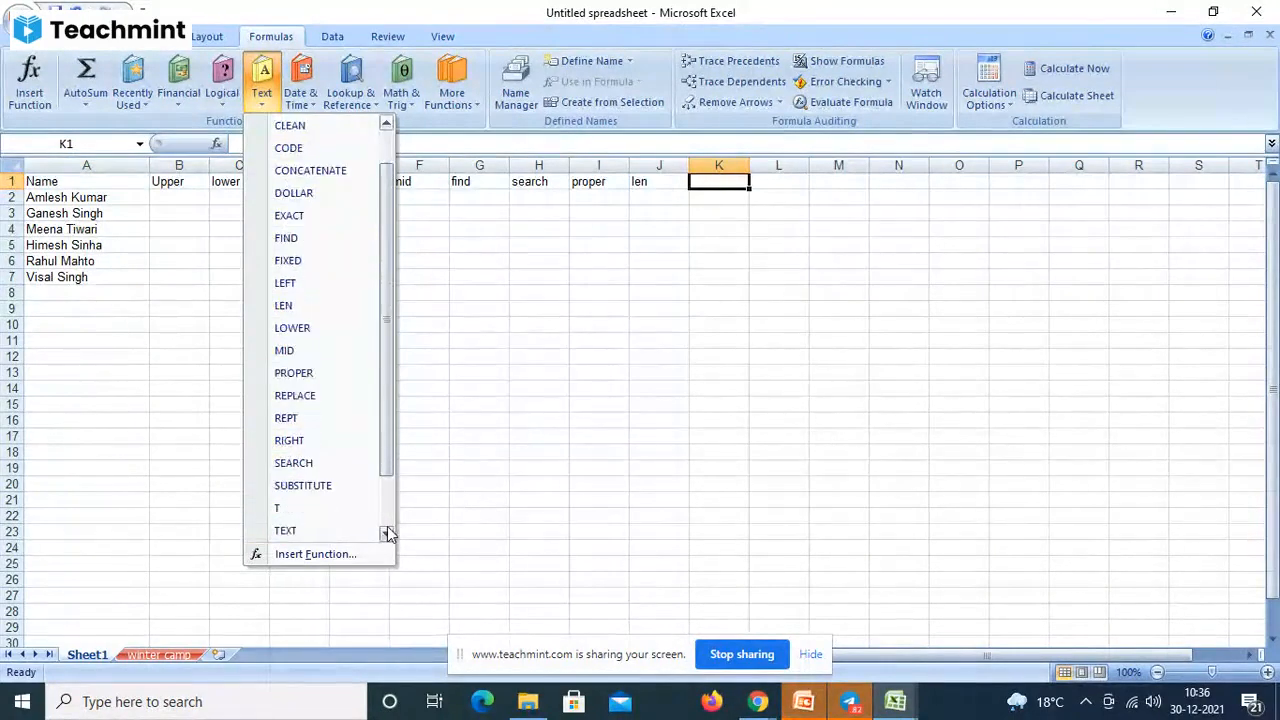
{"action": "left_click", "coordinate": [386, 532]}
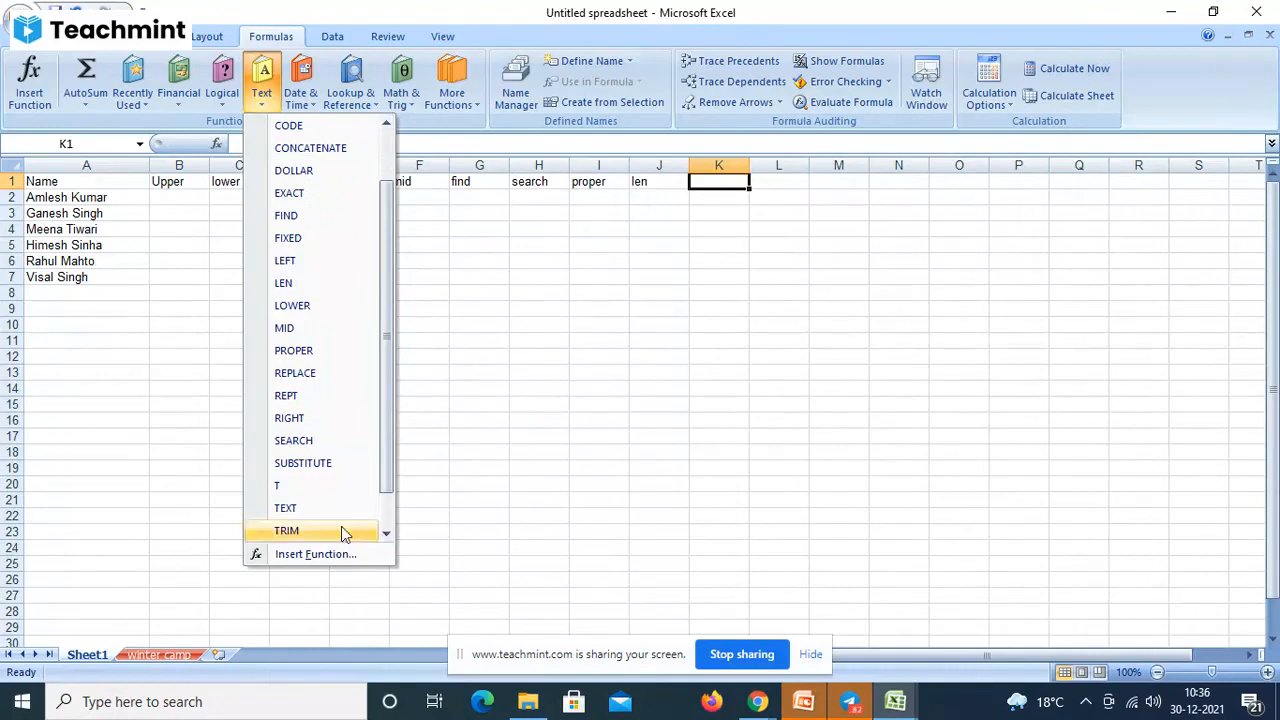
{"action": "left_click", "coordinate": [715, 180]}
{"action": "type", "text": "t"}
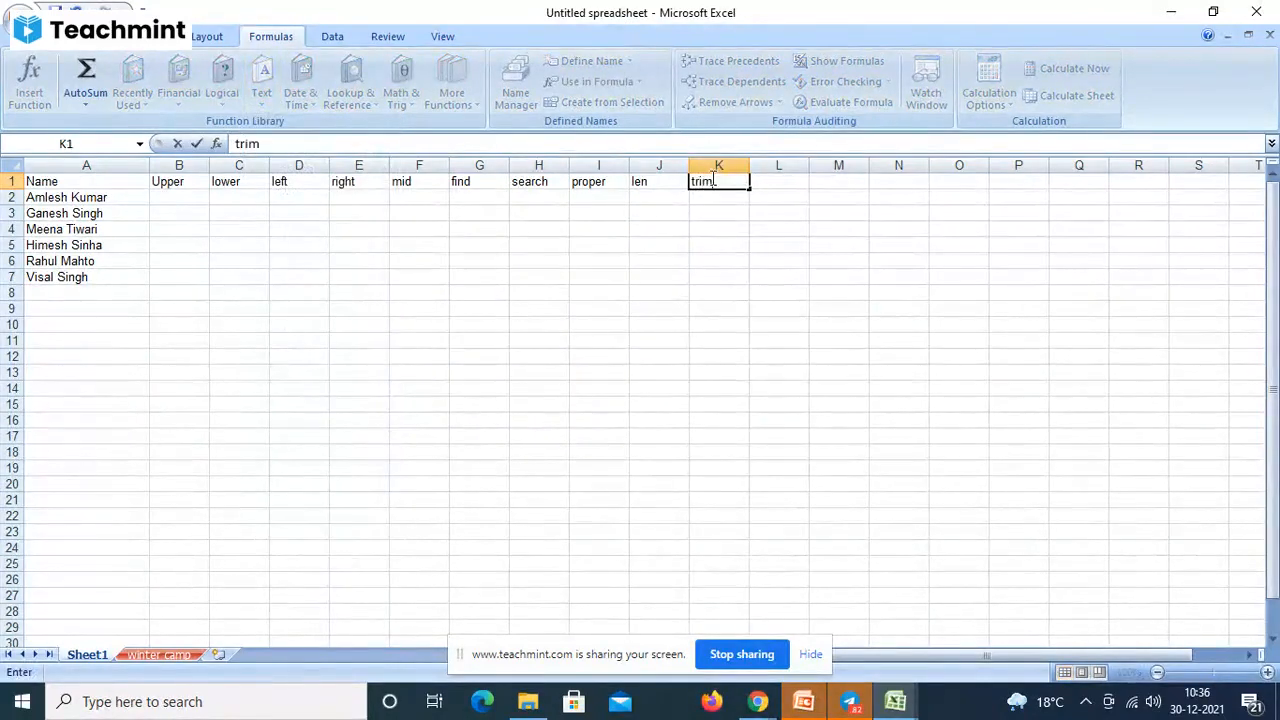
{"action": "type", "text": "rim"}
{"action": "key", "text": "Tab"}
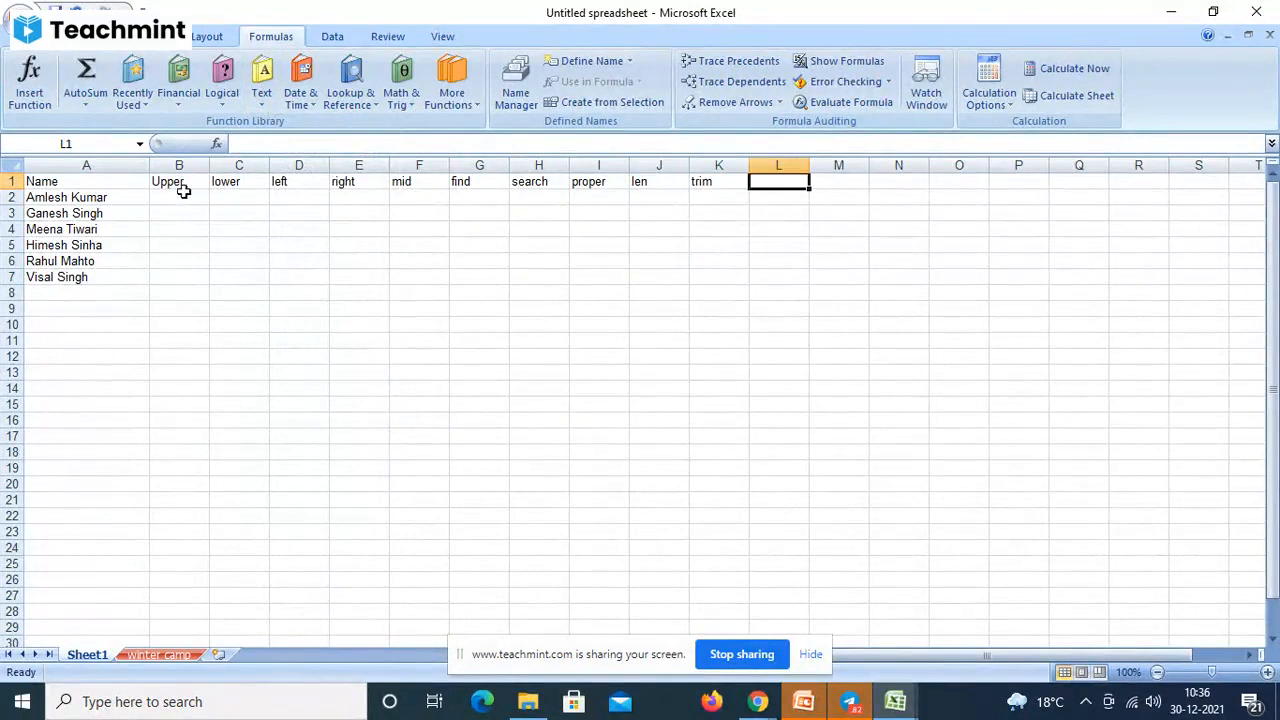
- Apply the Output cell style to the header row A1:K1
{"action": "left_click_drag", "start_coordinate": [52, 180], "coordinate": [694, 274]}
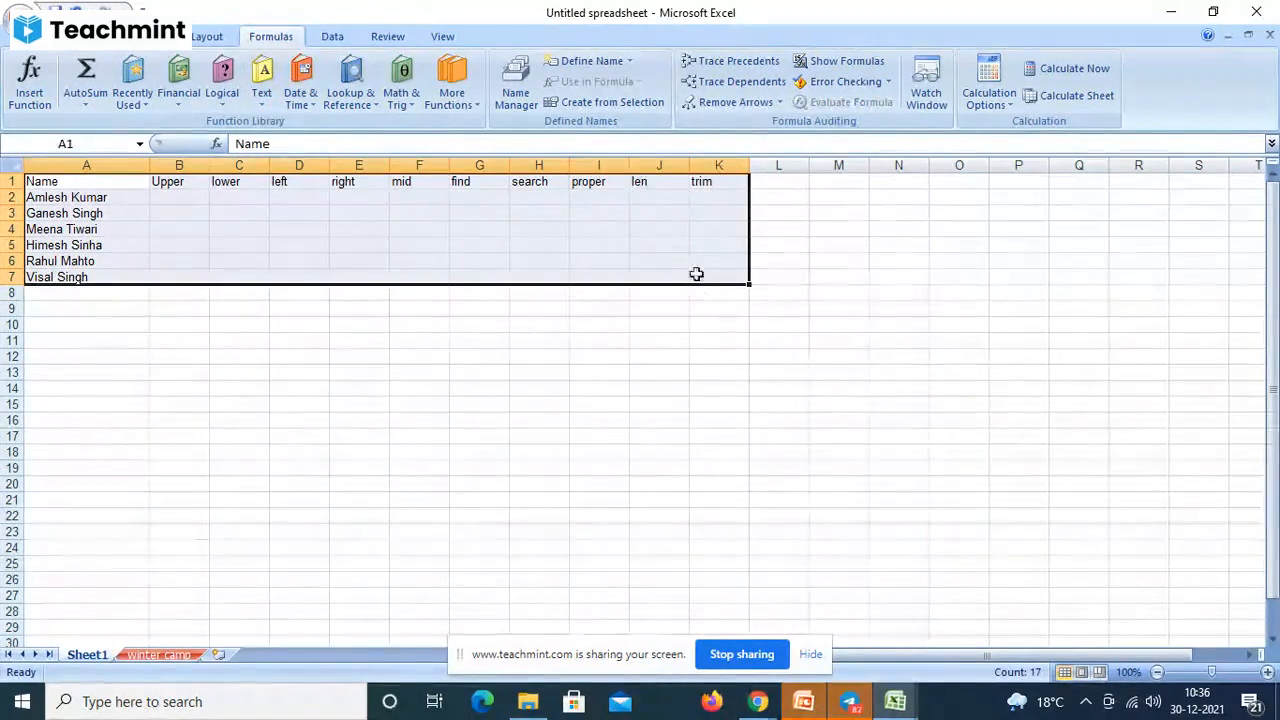
{"action": "left_click", "coordinate": [40, 36]}
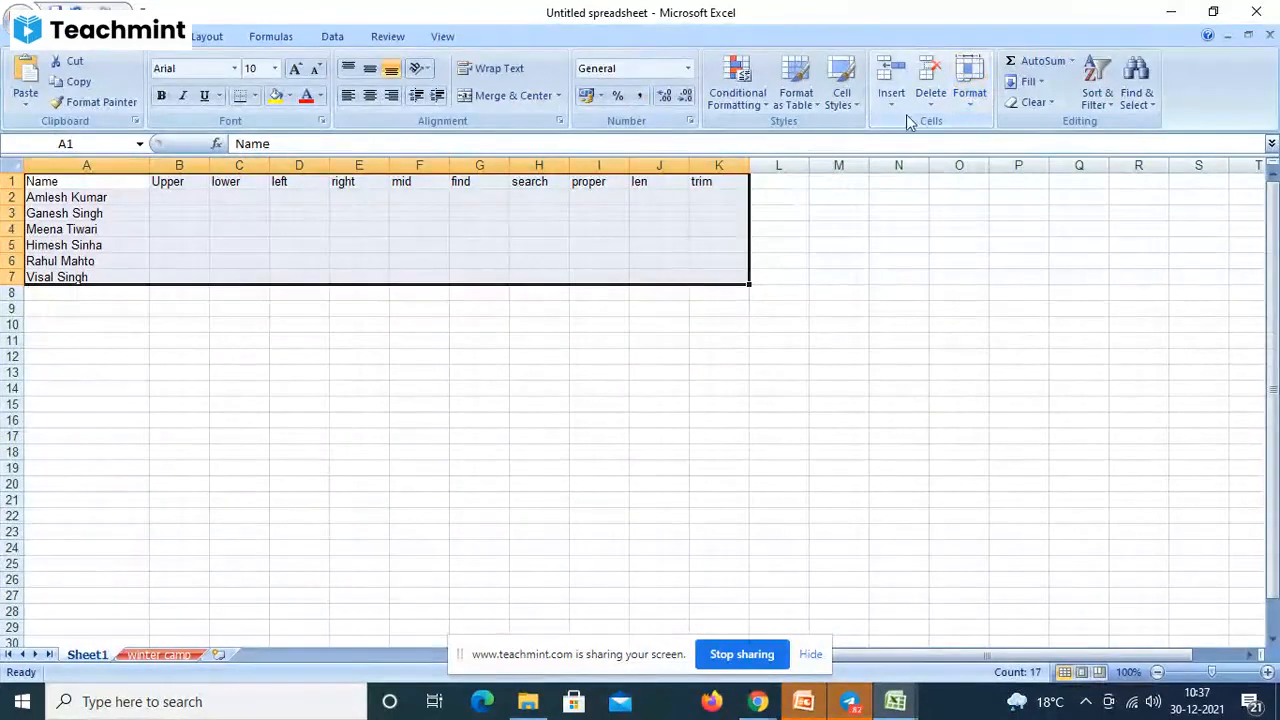
{"action": "left_click", "coordinate": [854, 104]}
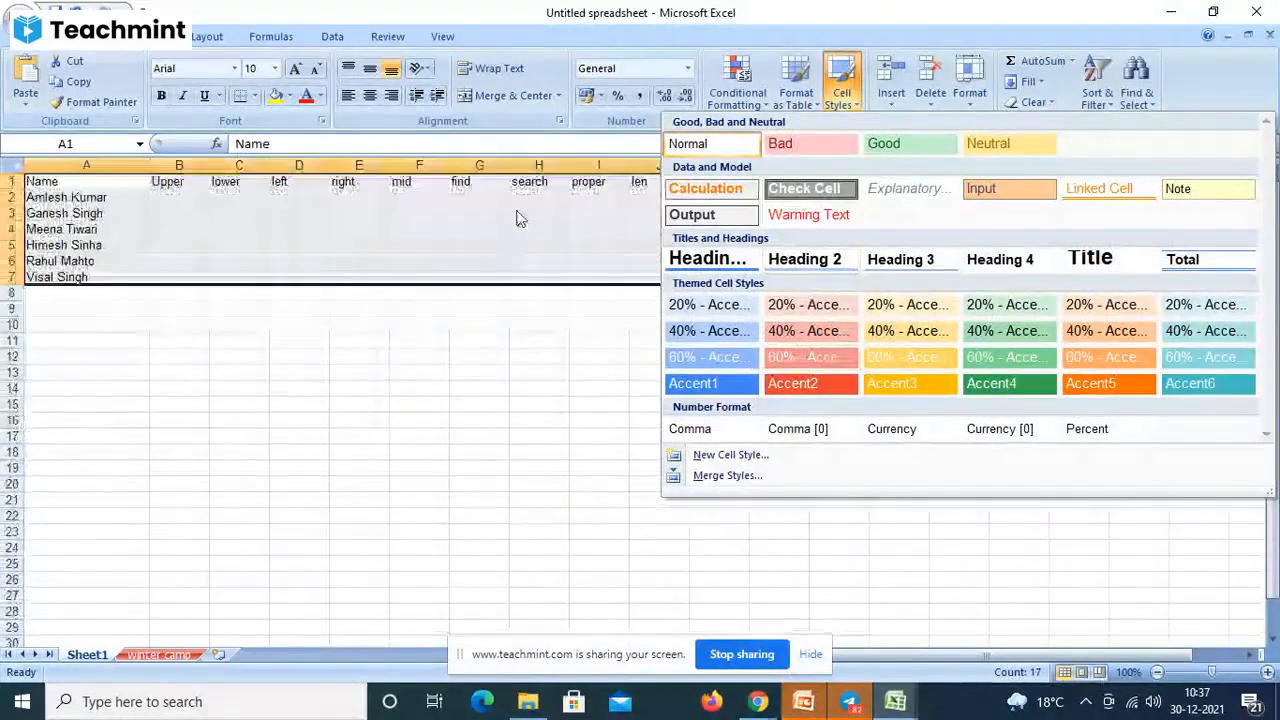
{"action": "left_click", "coordinate": [327, 260]}
{"action": "left_click", "coordinate": [38, 184]}
{"action": "left_click_drag", "start_coordinate": [38, 184], "coordinate": [703, 183]}
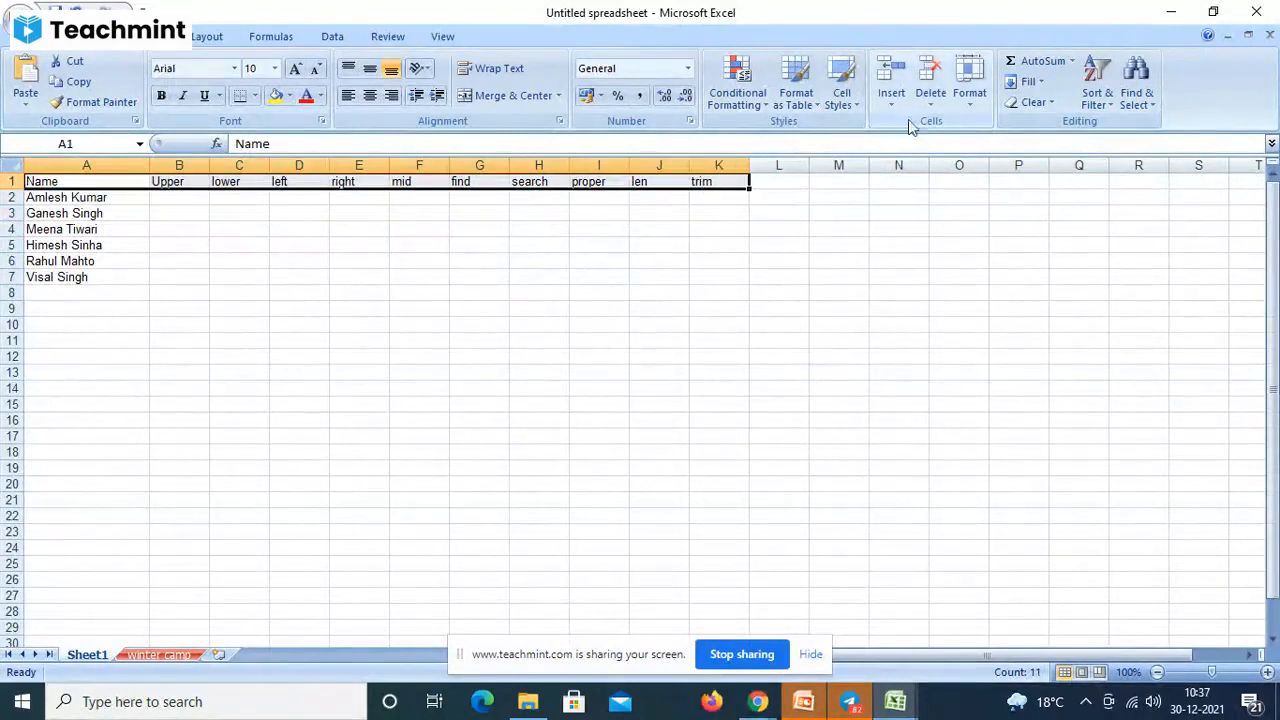
{"action": "left_click", "coordinate": [855, 110]}
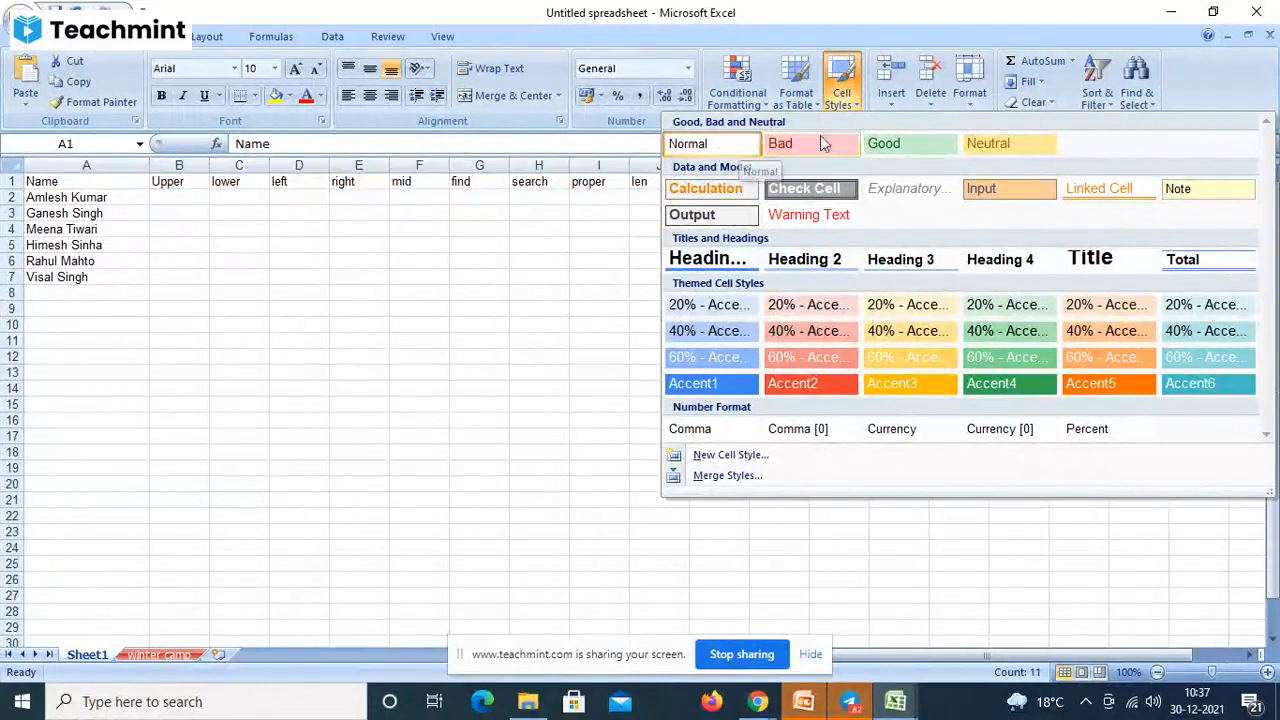
{"action": "left_click", "coordinate": [738, 211]}
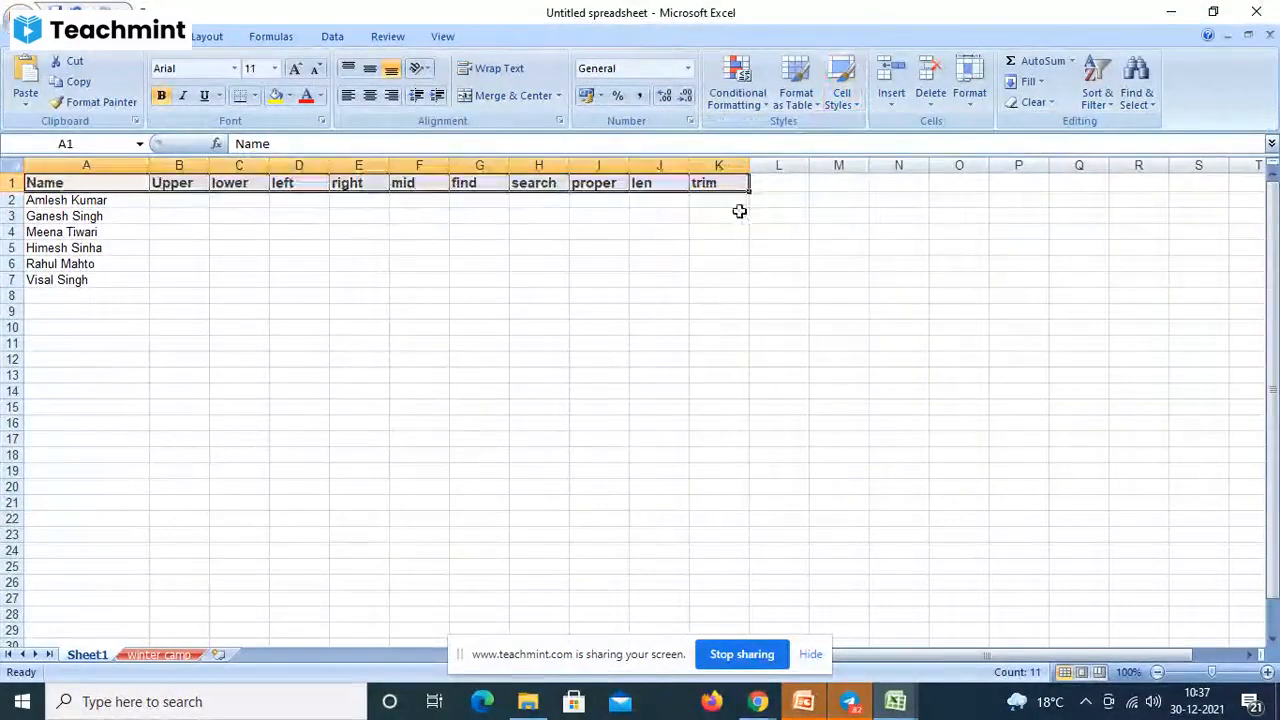
- Put All Borders around the table A1:K7, then select B2
{"action": "left_click_drag", "start_coordinate": [40, 185], "coordinate": [712, 283]}
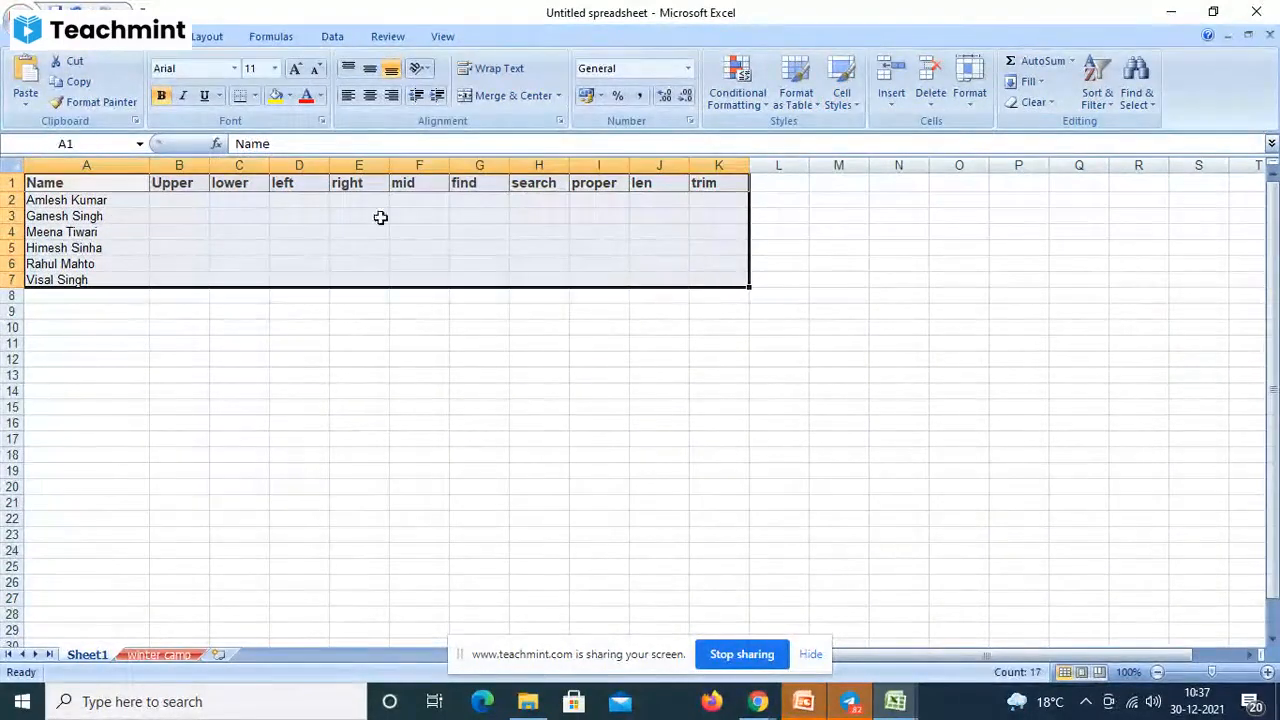
{"action": "left_click", "coordinate": [255, 97]}
{"action": "left_click", "coordinate": [285, 245]}
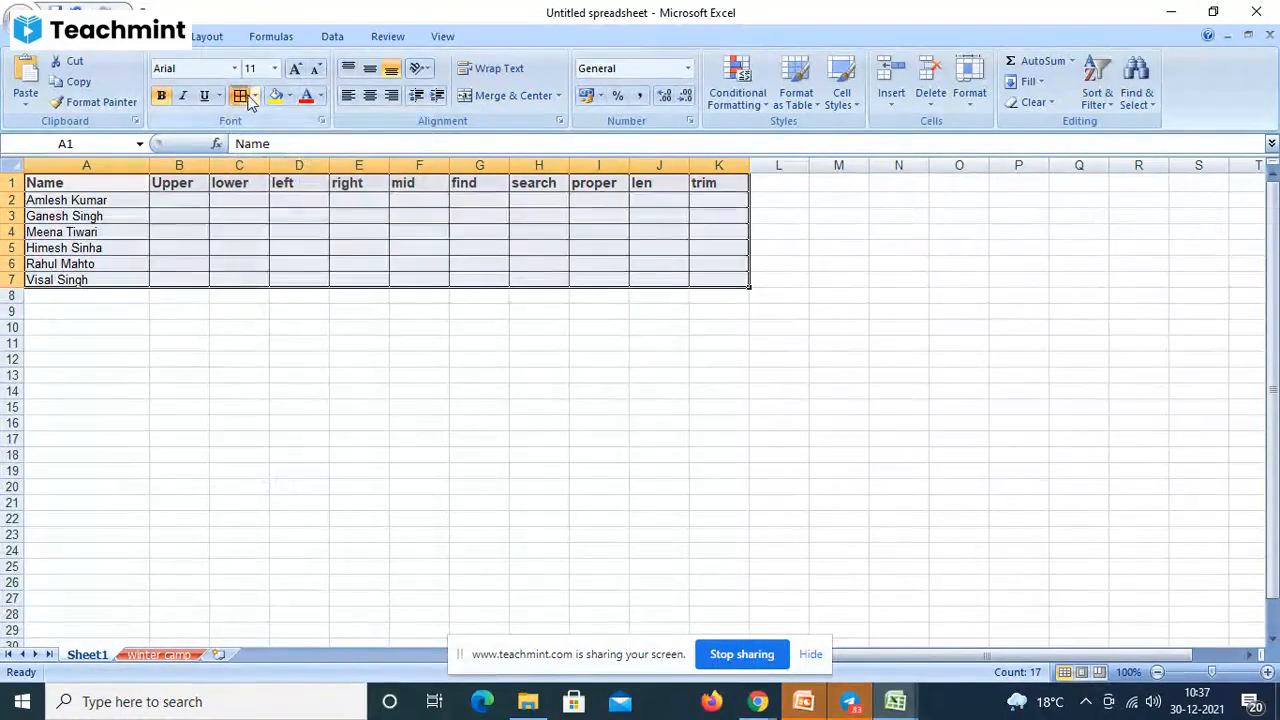
{"action": "left_click", "coordinate": [224, 312]}
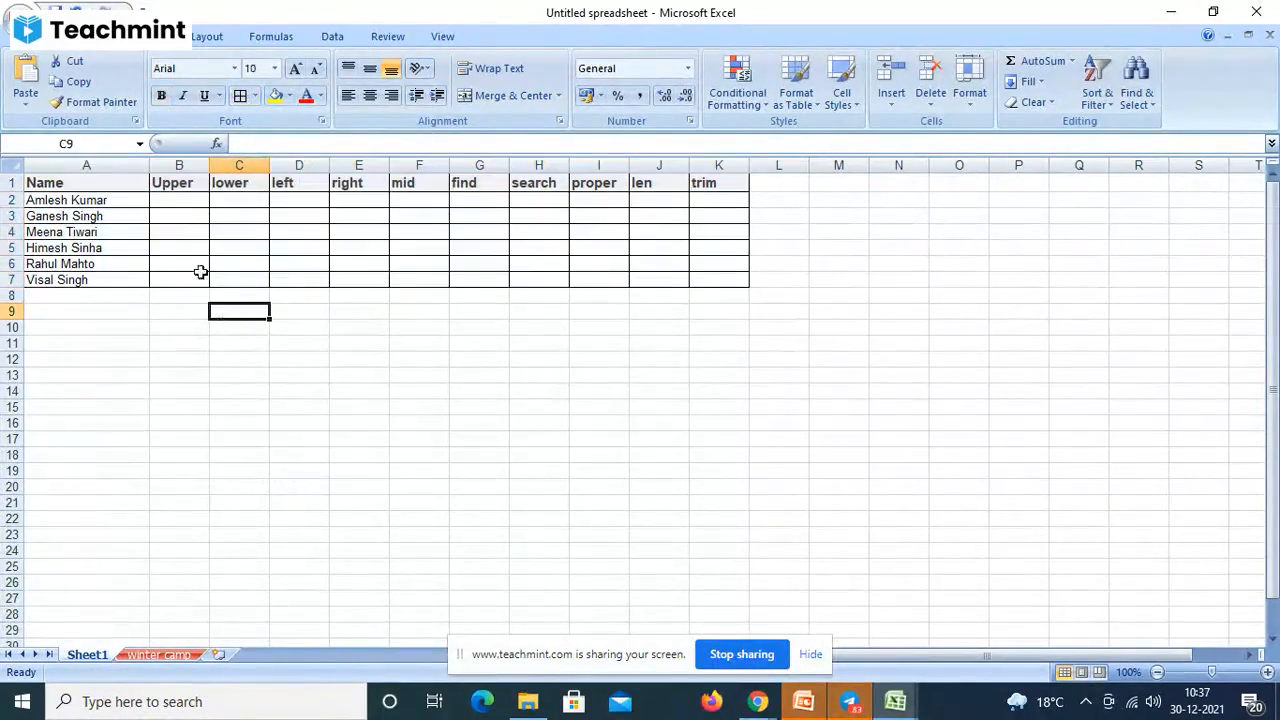
{"action": "left_click", "coordinate": [186, 203]}
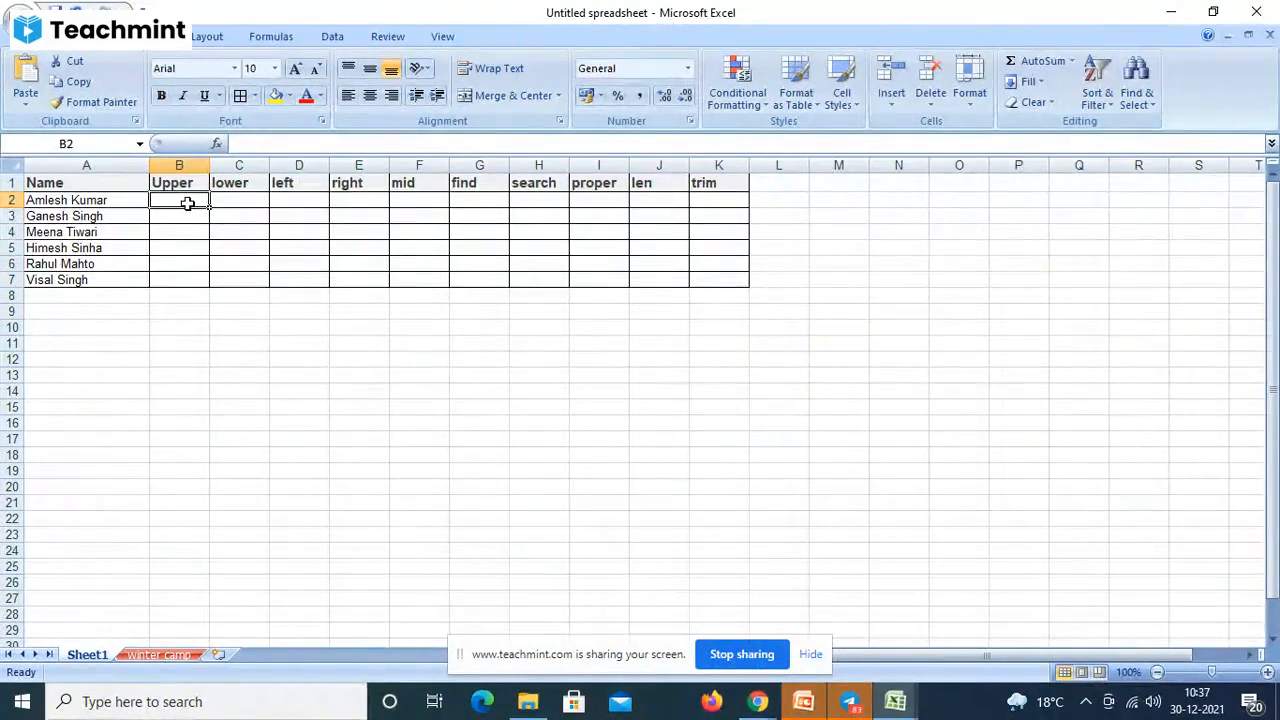
{"action": "type", "text": "="}
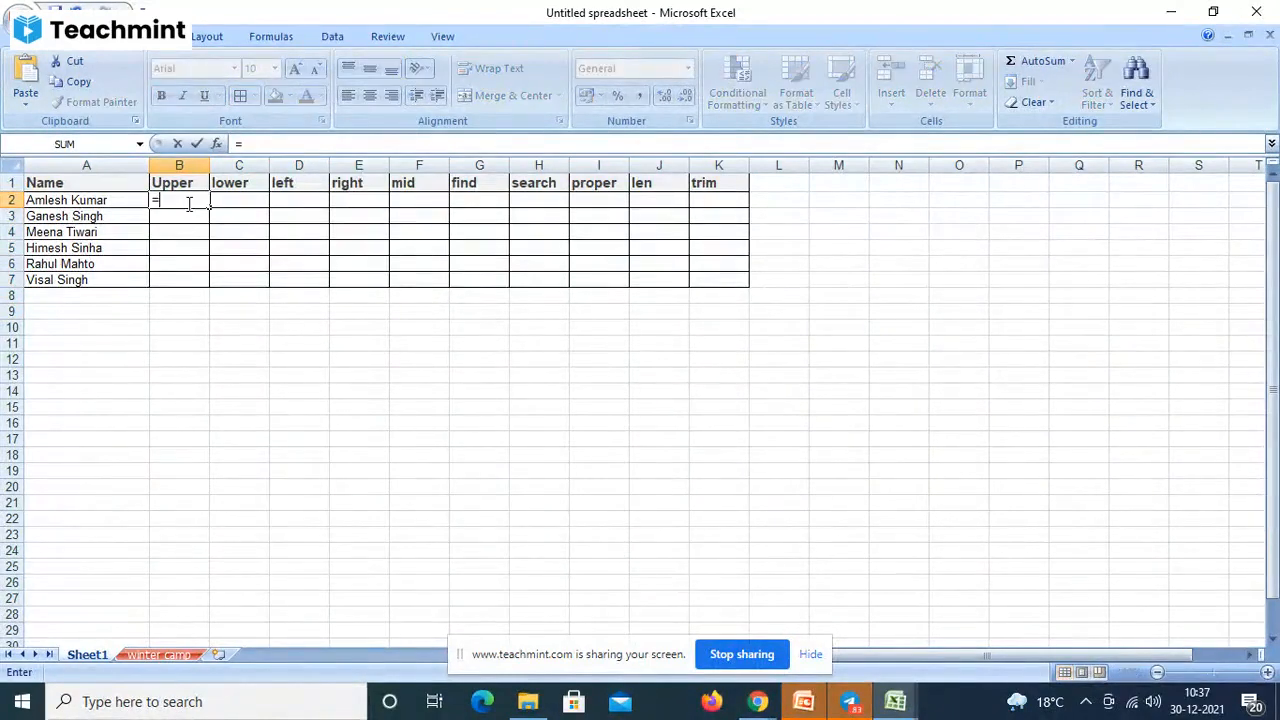
{"action": "type", "text": "upper"}
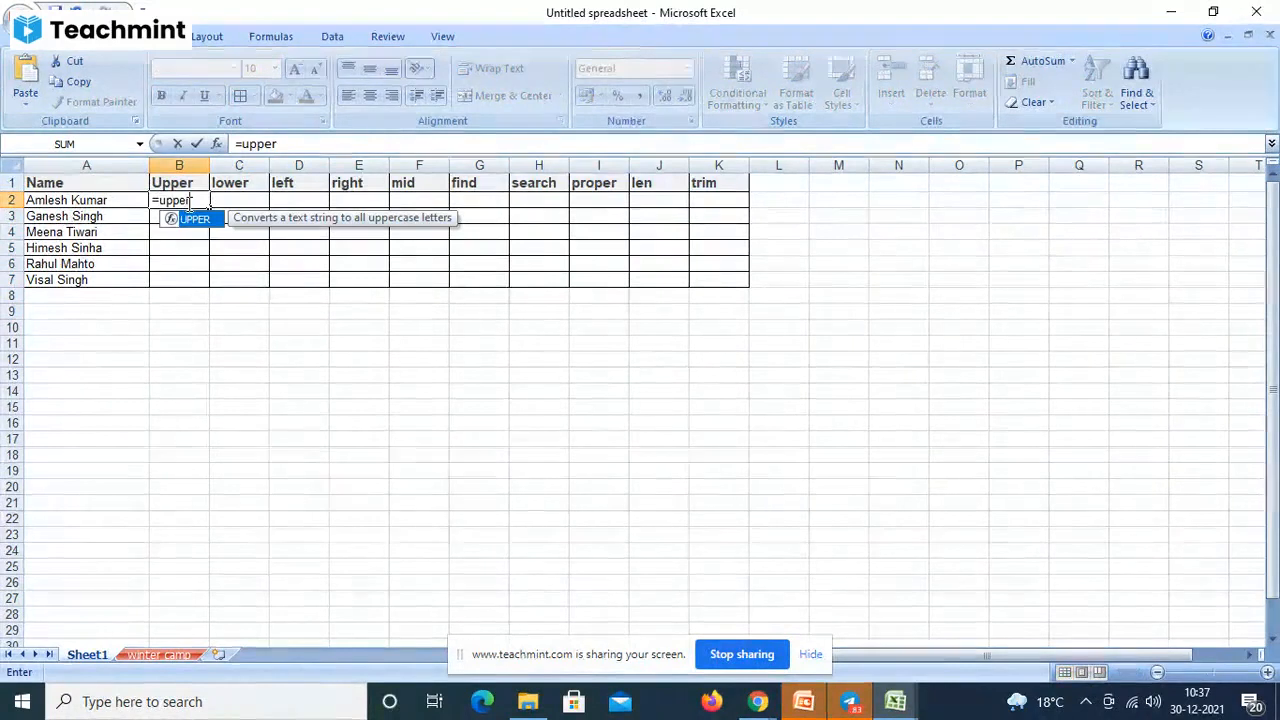
{"action": "type", "text": "("}
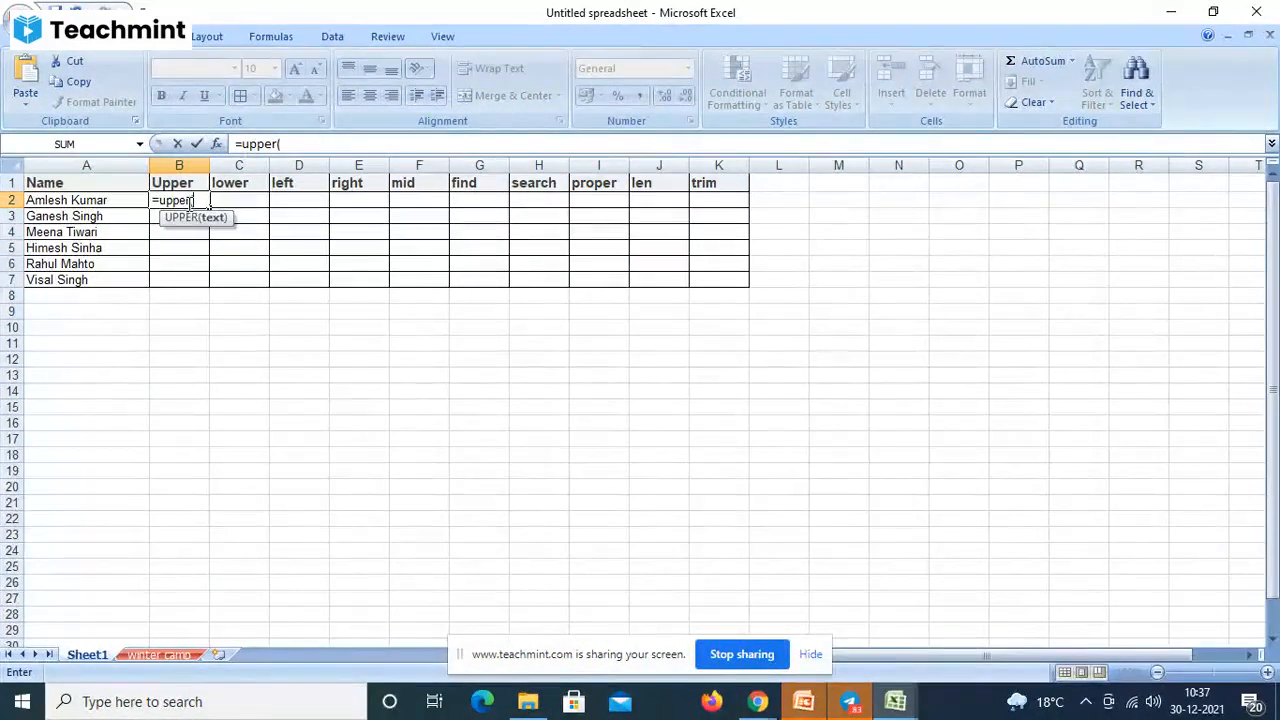
{"action": "left_click", "coordinate": [88, 200]}
{"action": "type", "text": ")"}
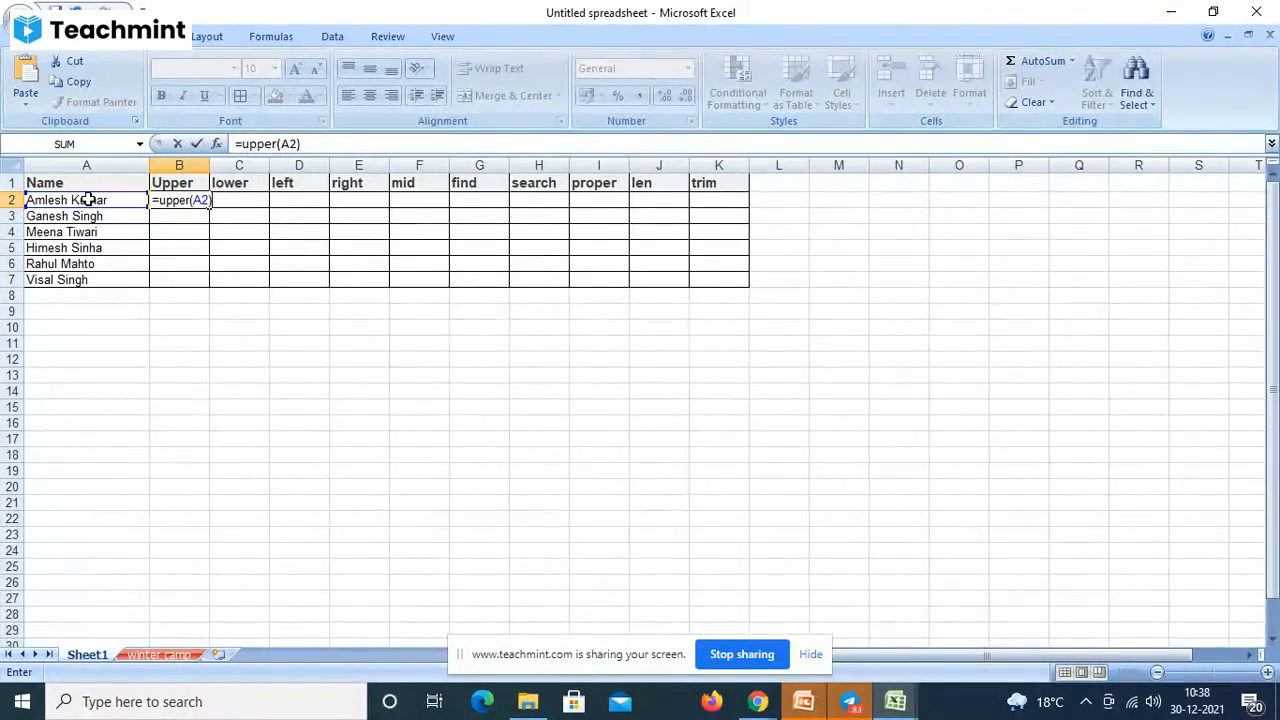
{"action": "key", "text": "Return"}
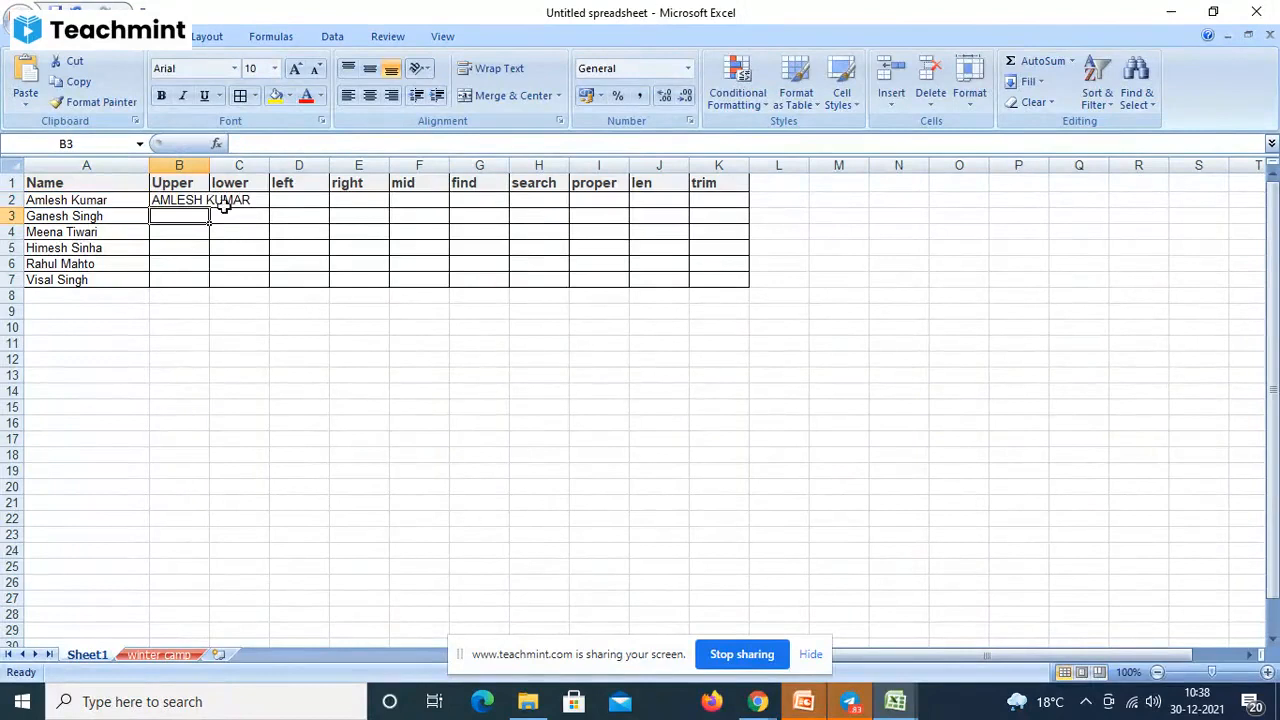
{"action": "left_click_drag", "start_coordinate": [209, 163], "coordinate": [977, 167]}
- Fill the B2 UPPER formula down through B7
{"action": "left_click", "coordinate": [276, 199]}
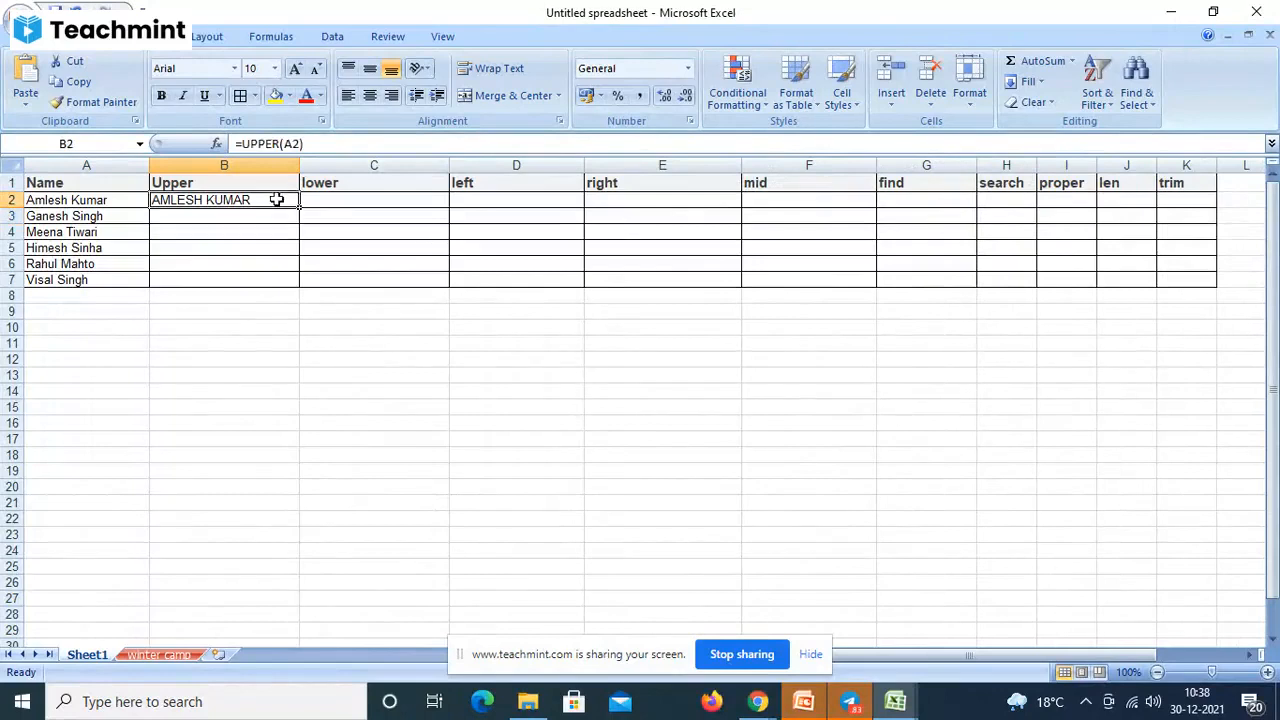
{"action": "left_click_drag", "start_coordinate": [298, 207], "coordinate": [286, 287]}
{"action": "left_click", "coordinate": [220, 218]}
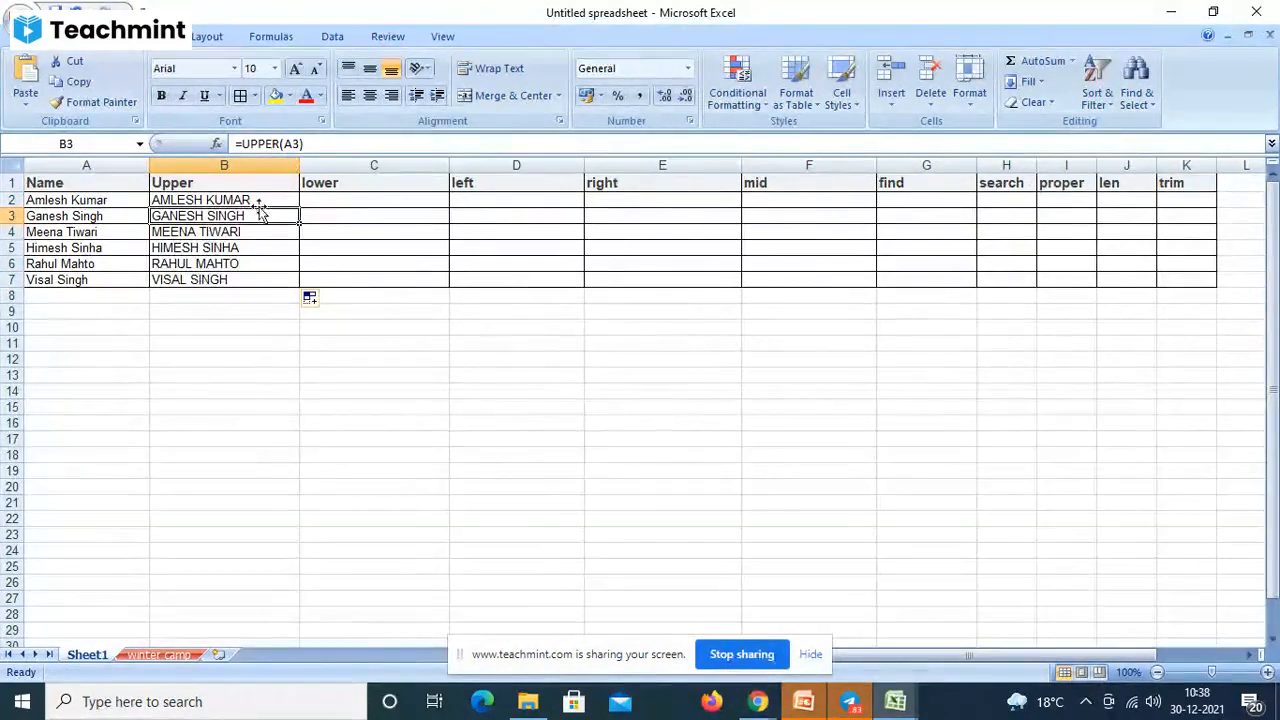
- Review the B2 formula in the formula bar and confirm it unchanged
{"action": "left_click", "coordinate": [259, 199]}
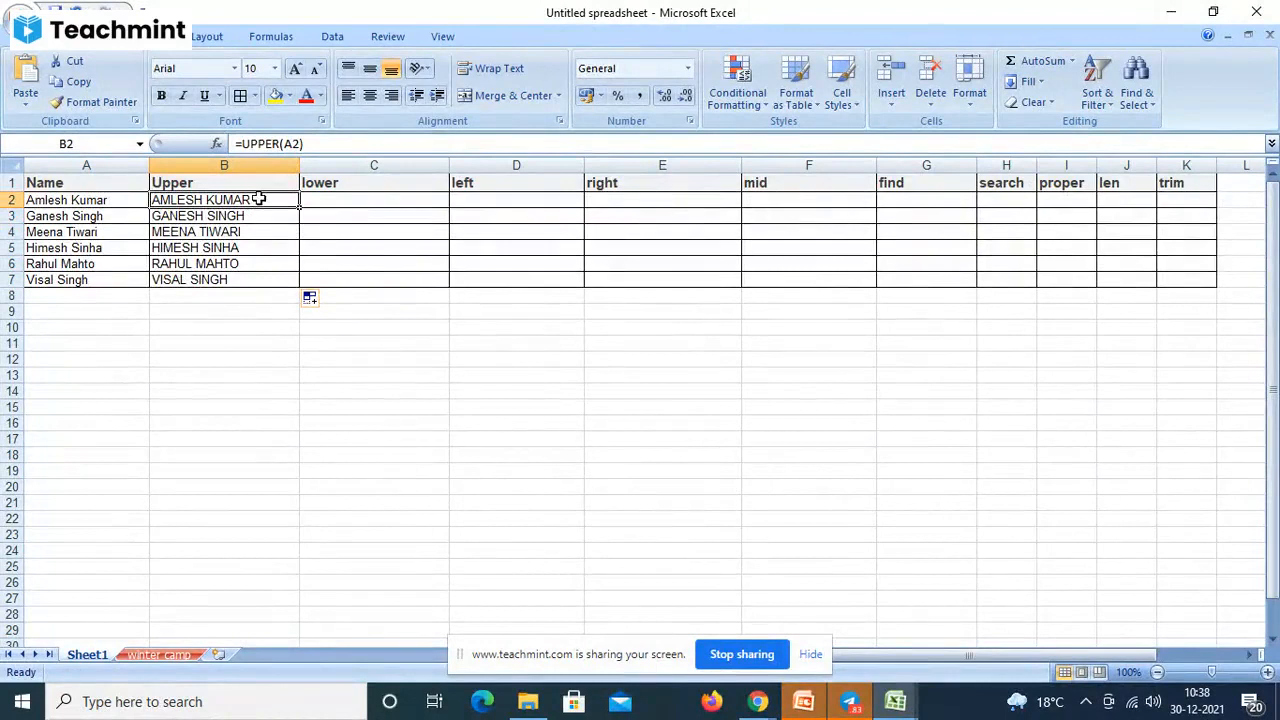
{"action": "left_click", "coordinate": [286, 144]}
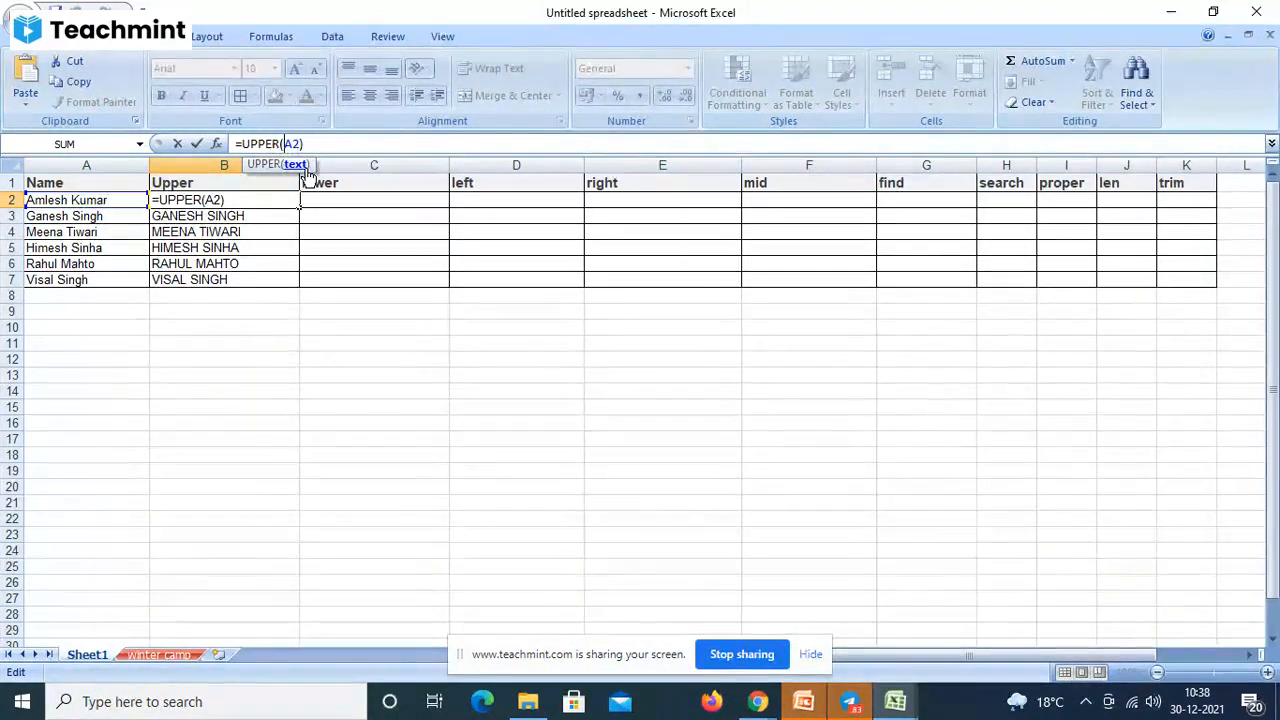
{"action": "key", "text": "XF86MonBrightnessDown"}
{"action": "key", "text": "ctrl+Return"}
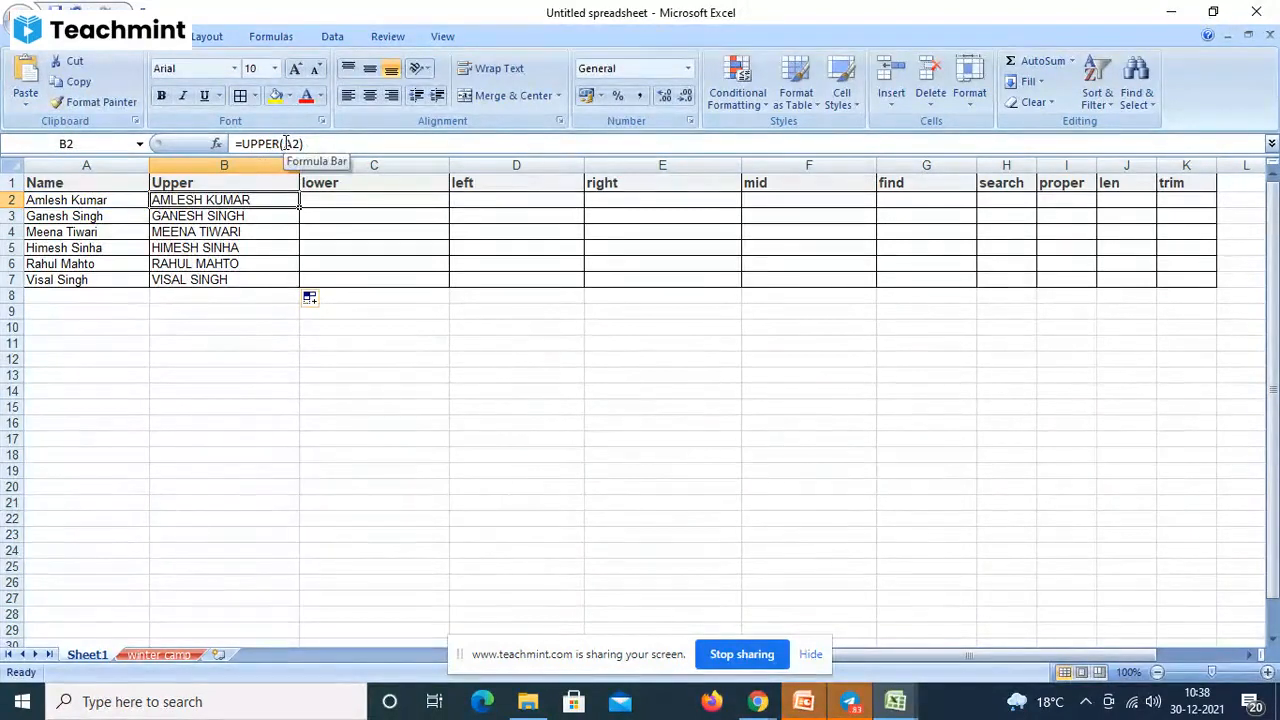
{"action": "left_click", "coordinate": [286, 143]}
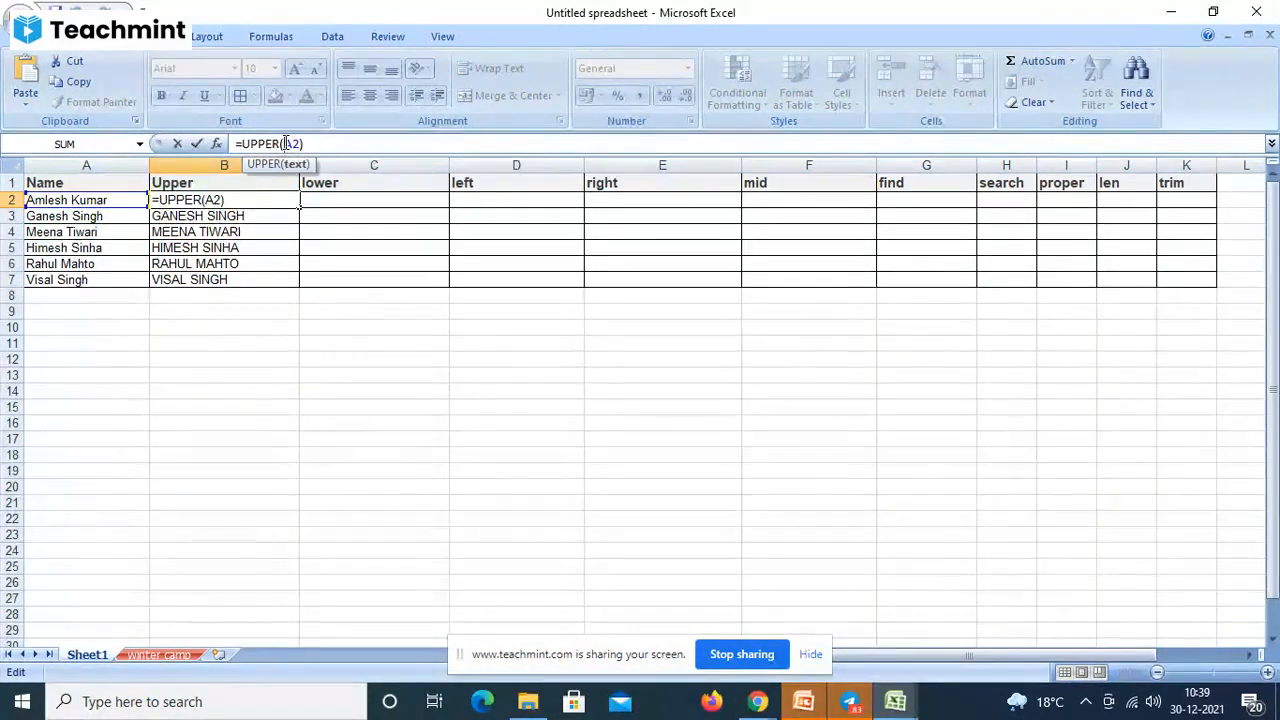
{"action": "key", "text": "F4"}
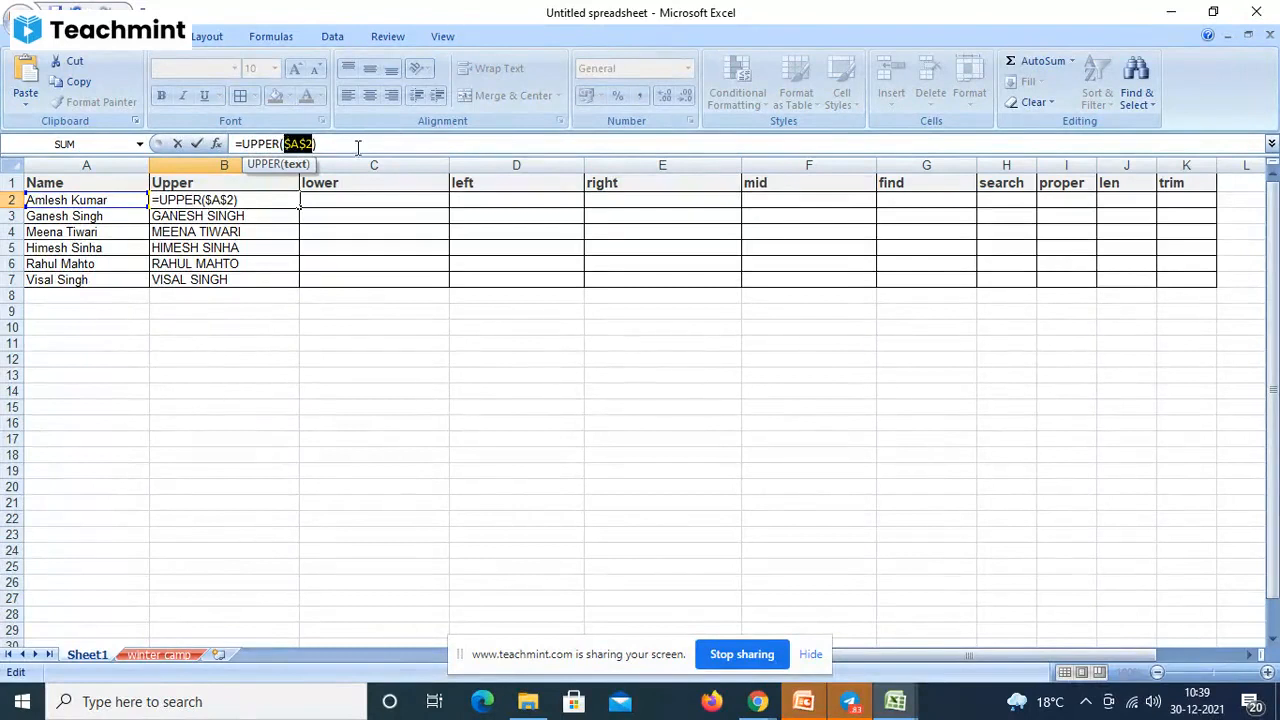
{"action": "key", "text": "Right"}
{"action": "key", "text": "Right"}
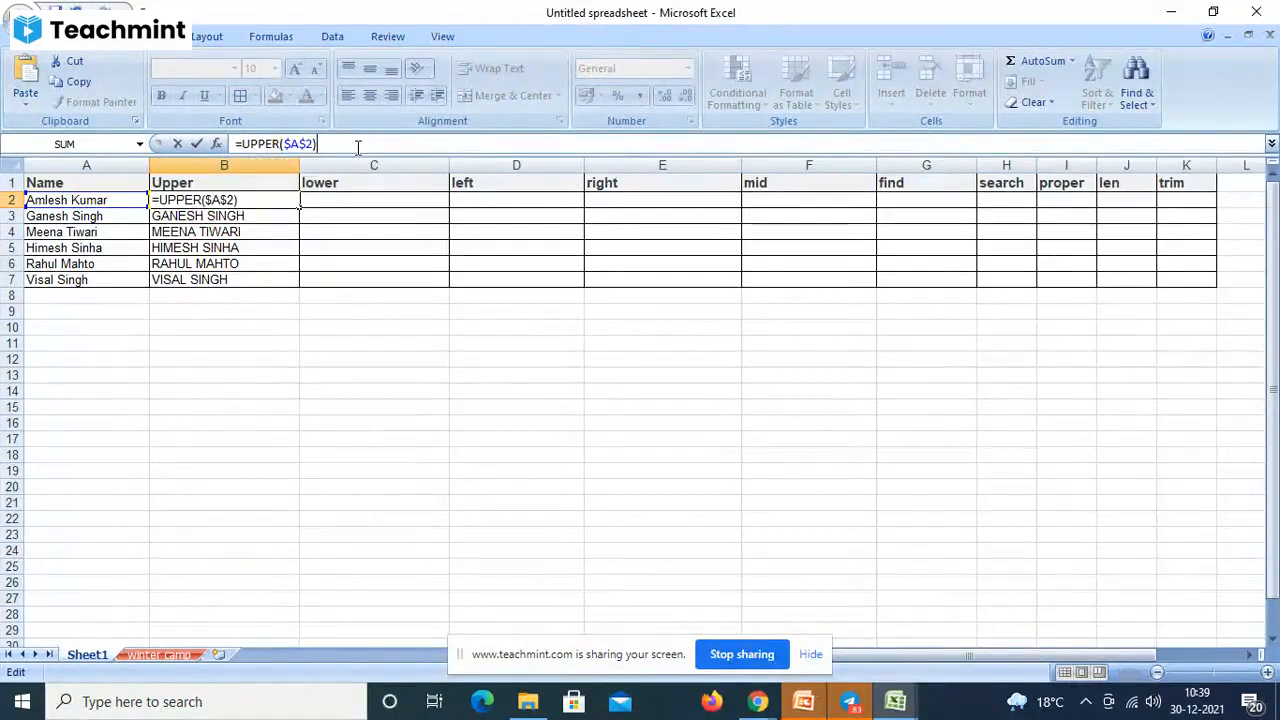
{"action": "key", "text": "Return"}
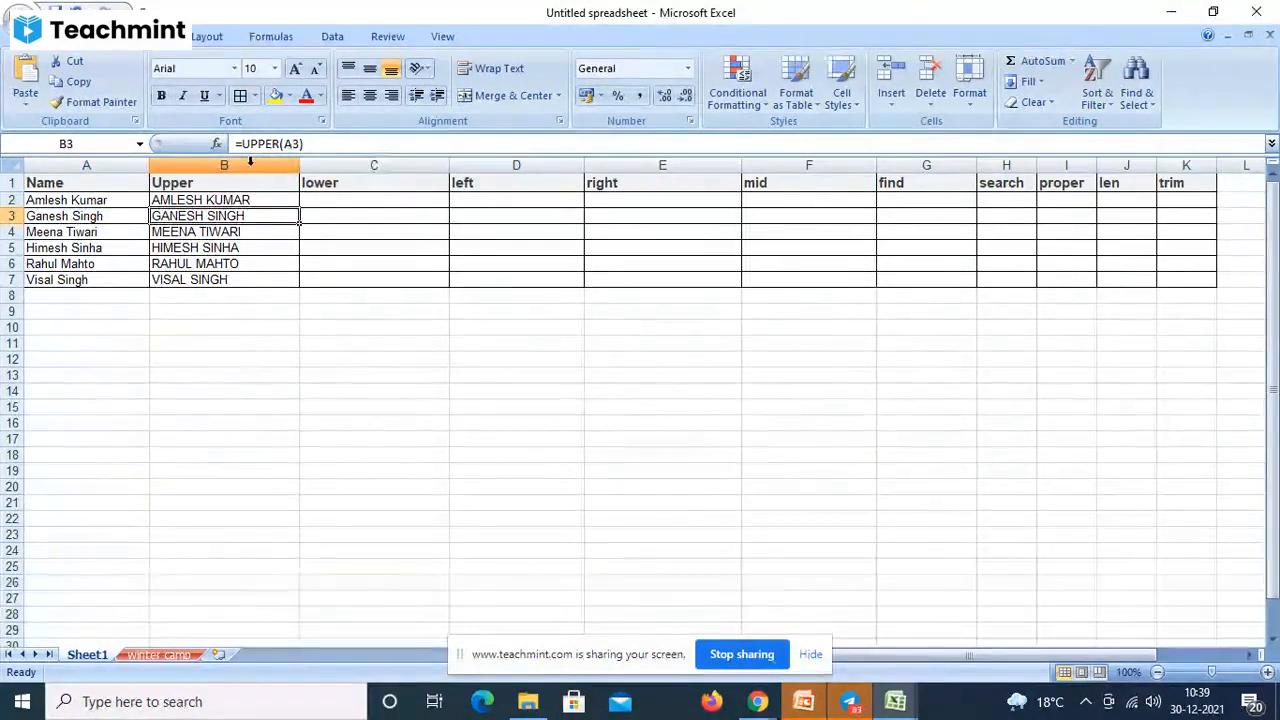
{"action": "left_click", "coordinate": [236, 200]}
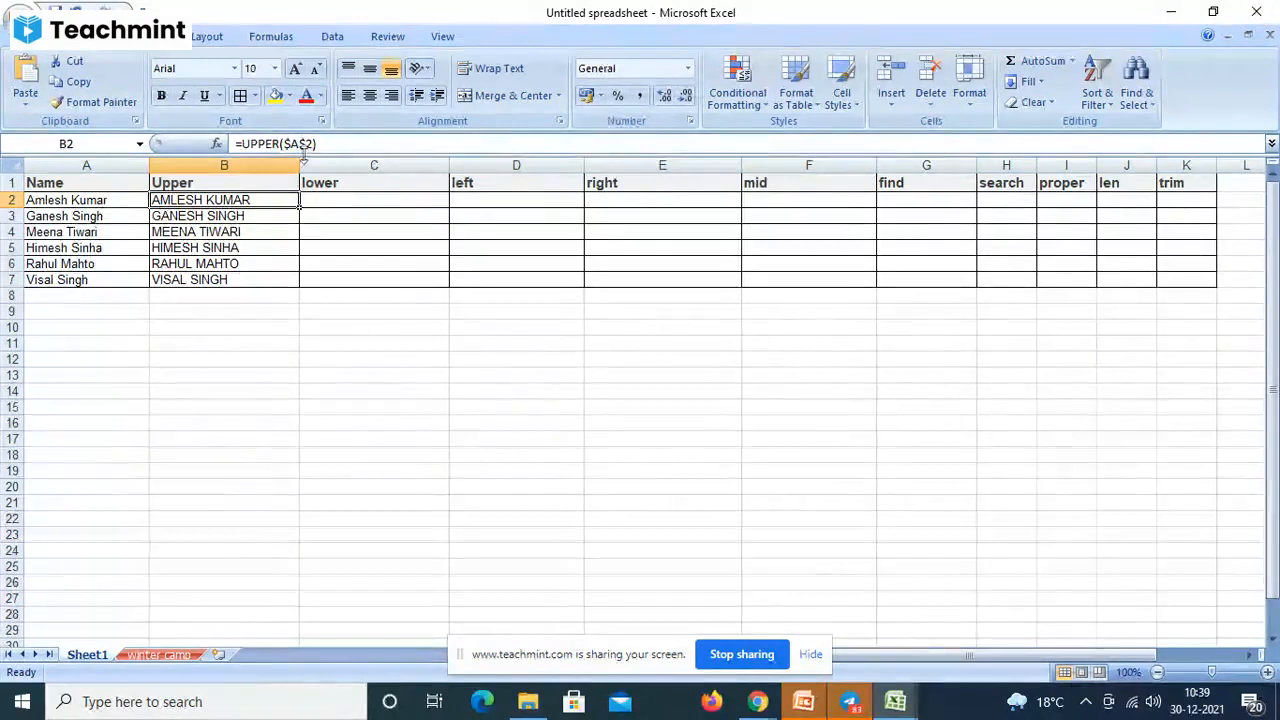
{"action": "left_click_drag", "start_coordinate": [302, 210], "coordinate": [291, 289]}
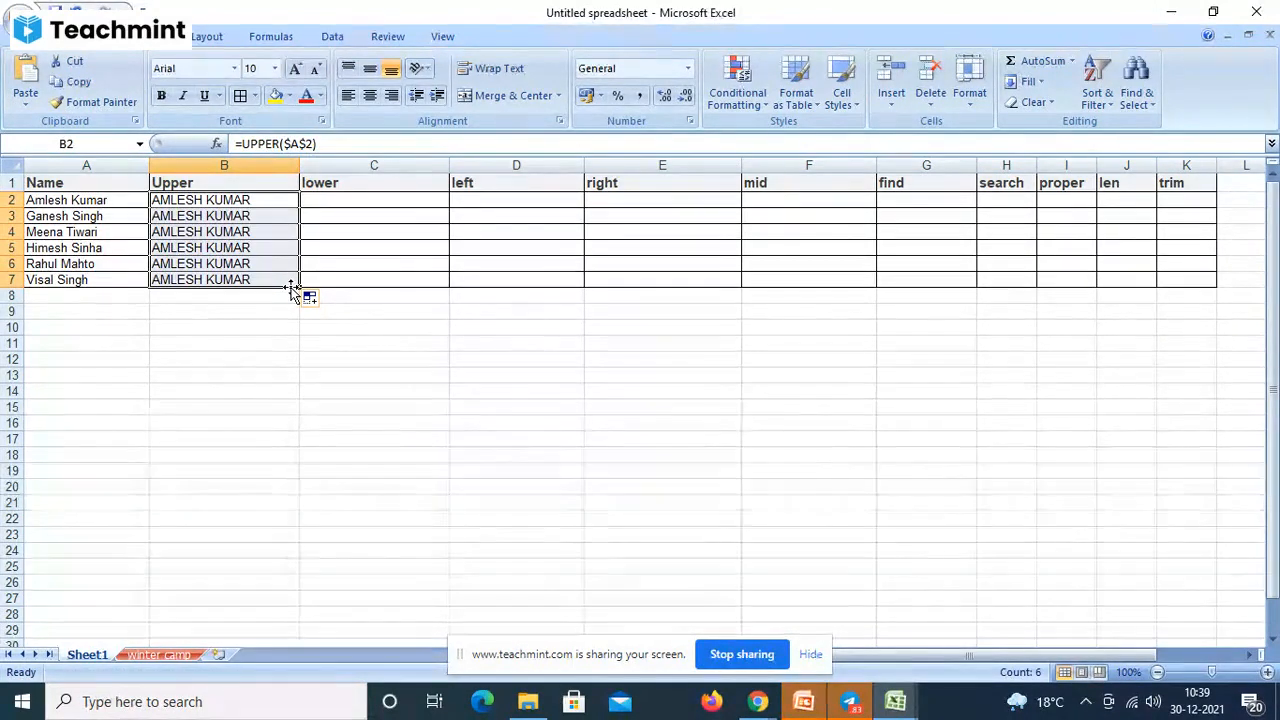
{"action": "left_click", "coordinate": [288, 144]}
{"action": "key", "text": "BackSpace"}
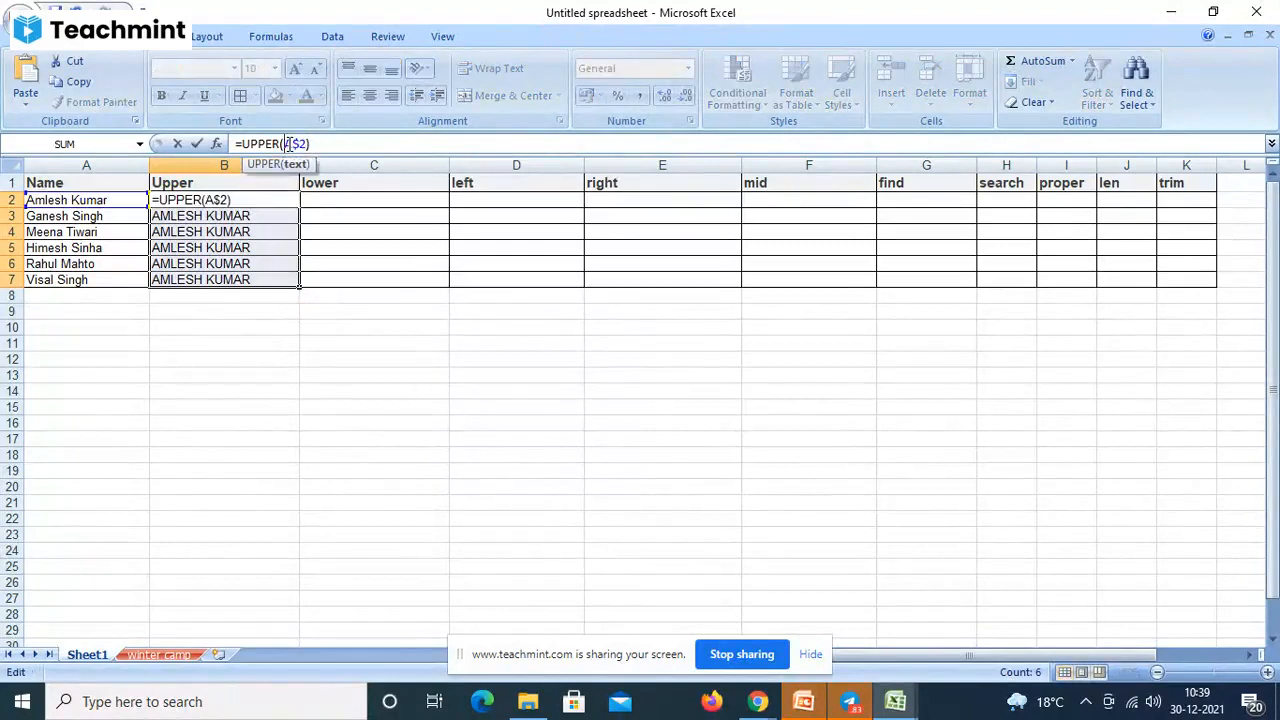
{"action": "key", "text": "Delete"}
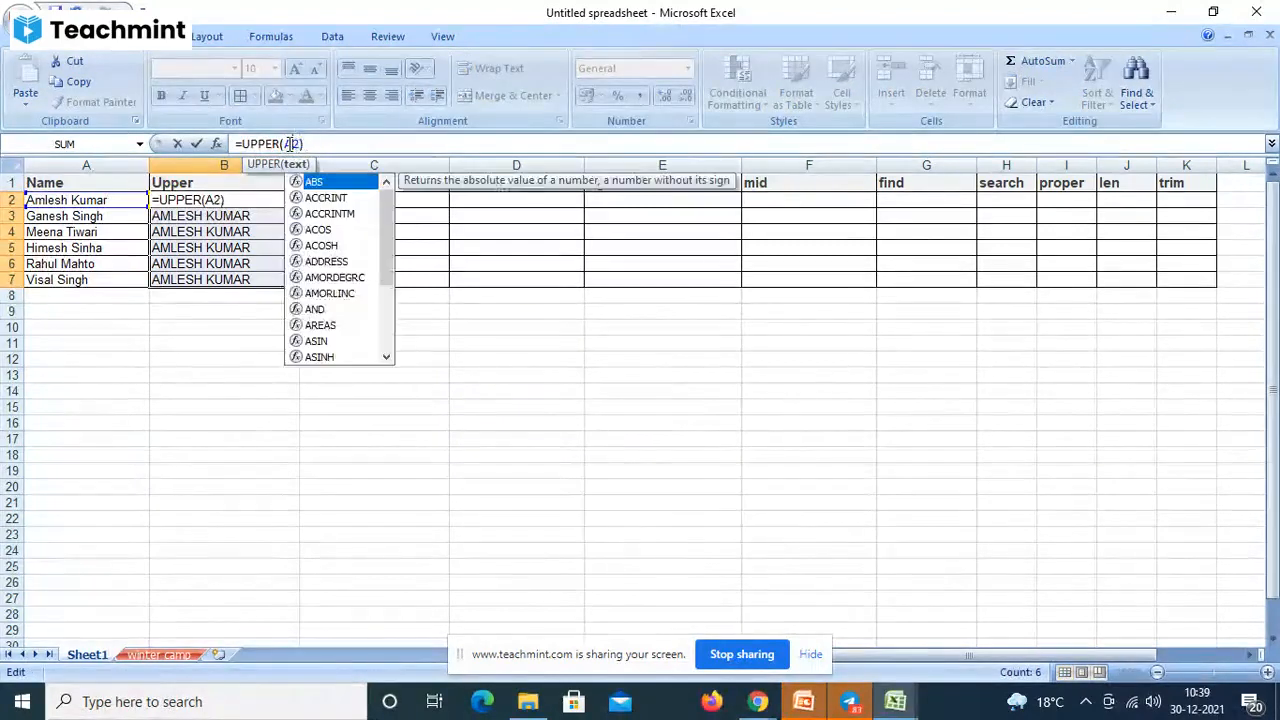
{"action": "key", "text": "Right"}
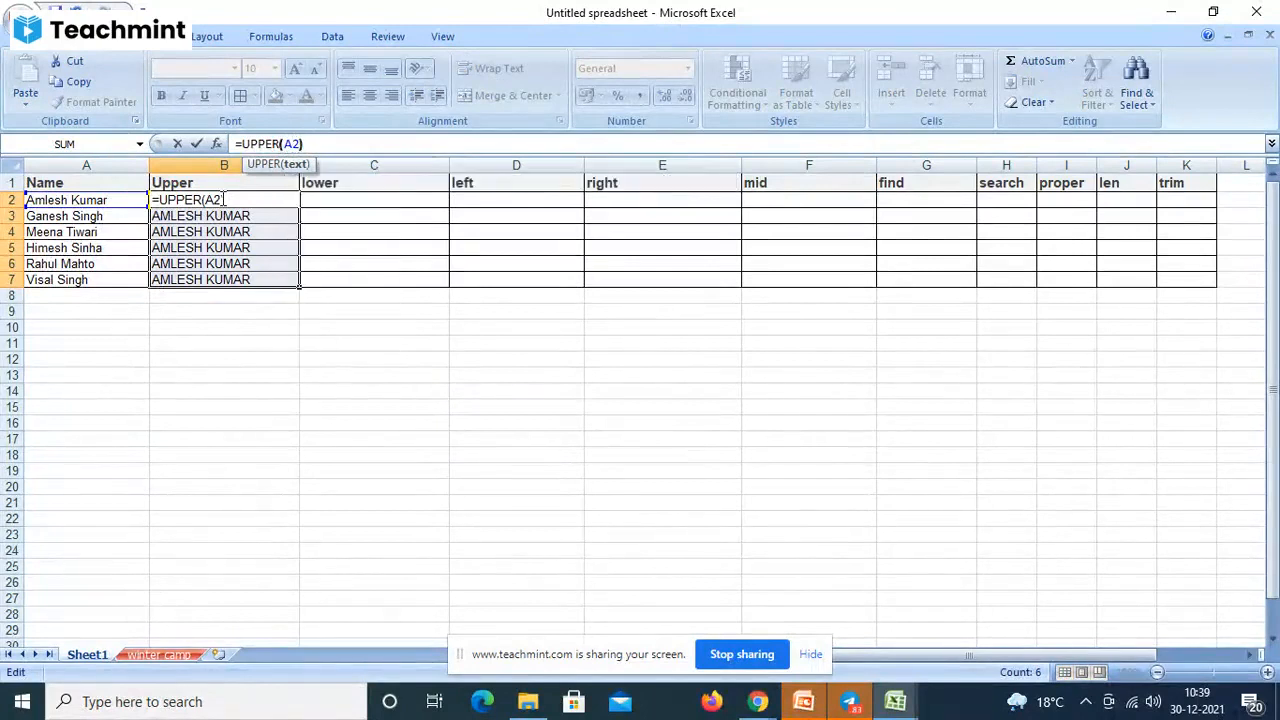
{"action": "key", "text": "Right"}
{"action": "key", "text": "Return"}
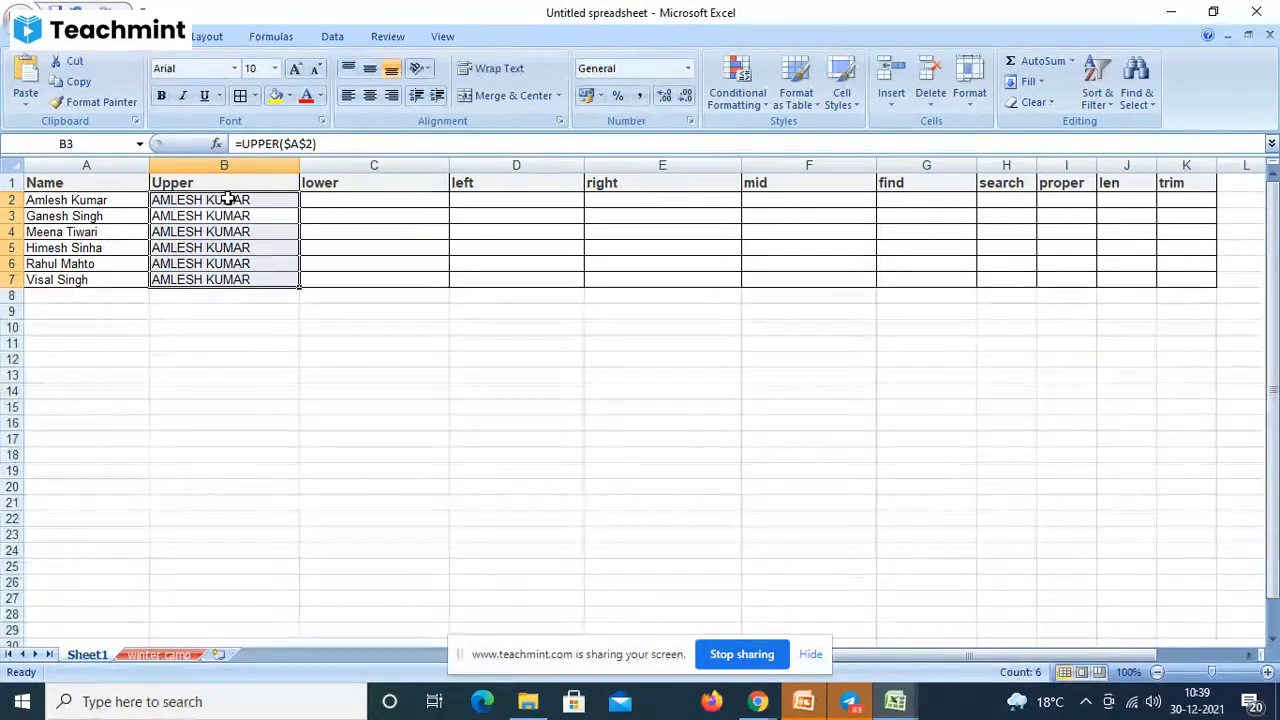
{"action": "left_click_drag", "start_coordinate": [235, 199], "coordinate": [285, 281]}
{"action": "left_click", "coordinate": [289, 202]}
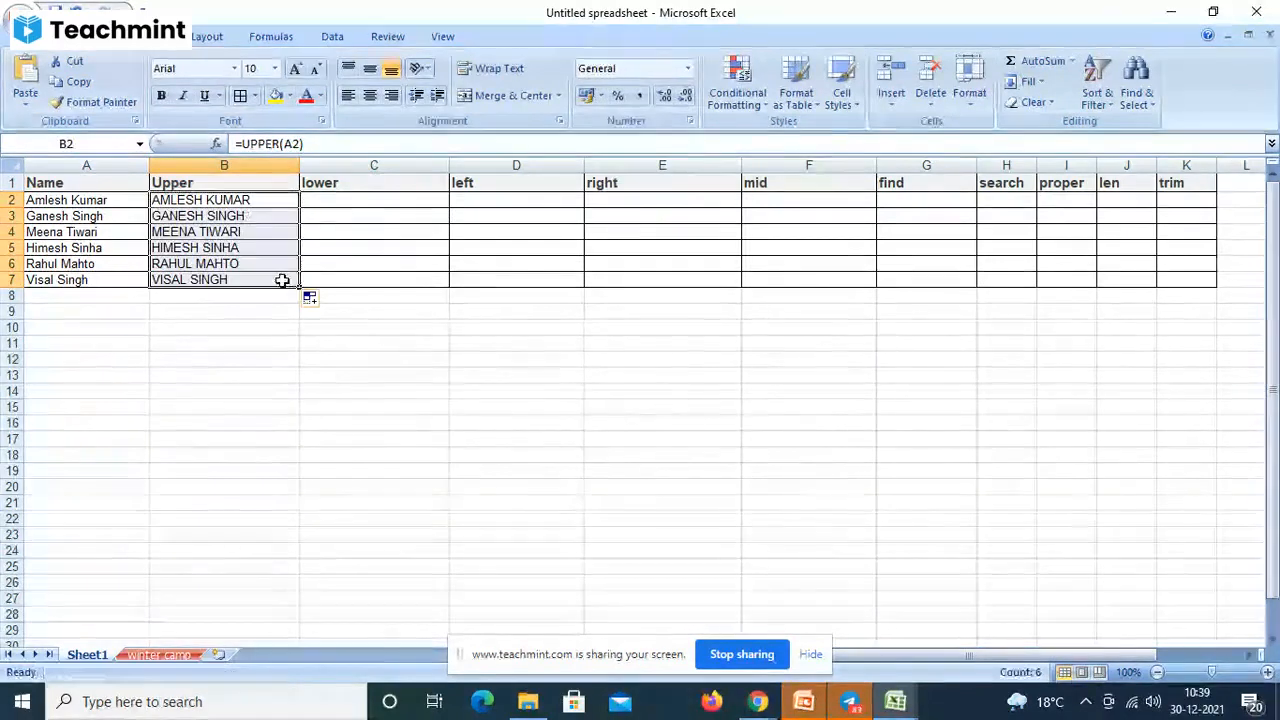
{"action": "left_click", "coordinate": [340, 200]}
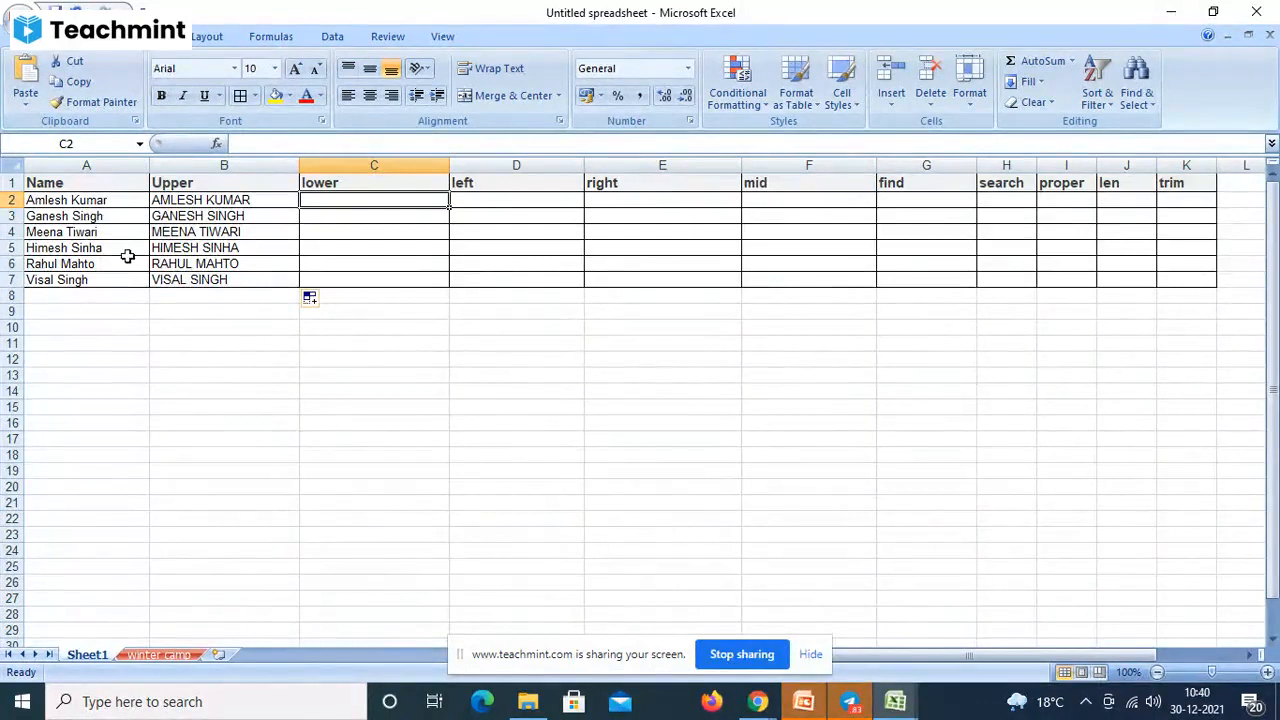
- Copy the uppercase results B2:B7 over the names at A2, then undo the #REF! errors
{"action": "left_click_drag", "start_coordinate": [197, 197], "coordinate": [189, 284]}
{"action": "key", "text": "ctrl+c"}
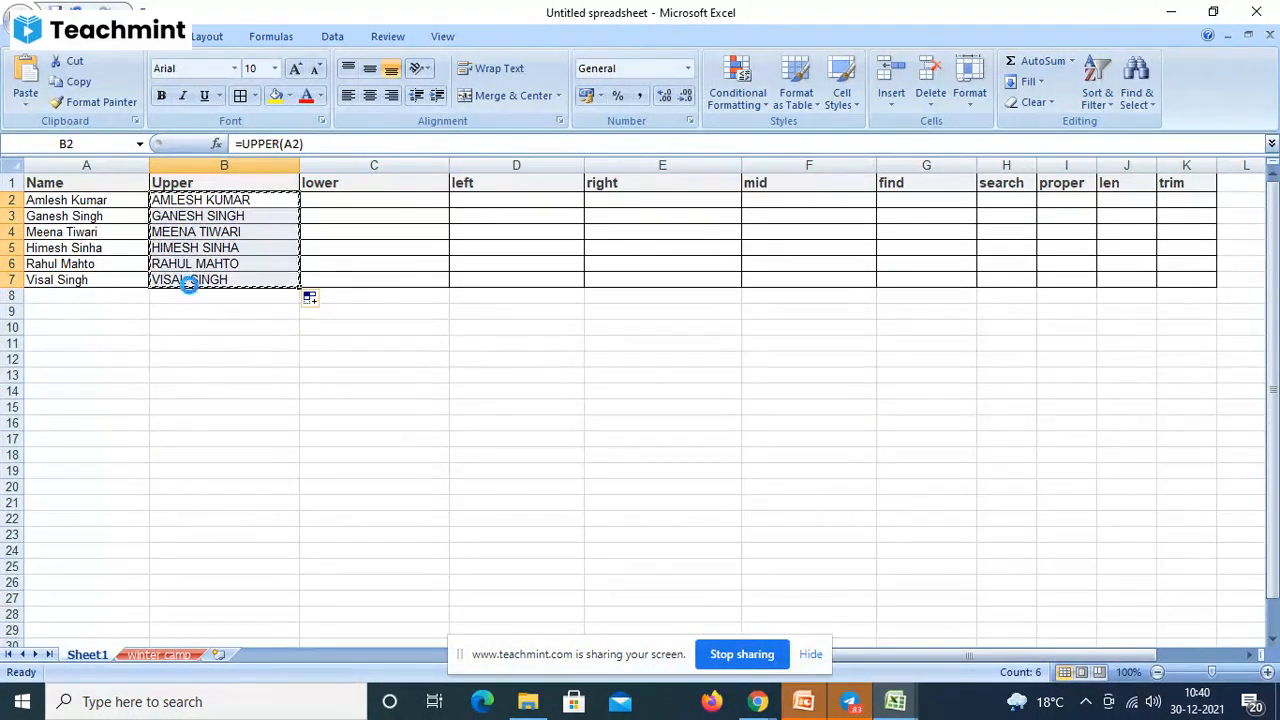
{"action": "left_click", "coordinate": [100, 200]}
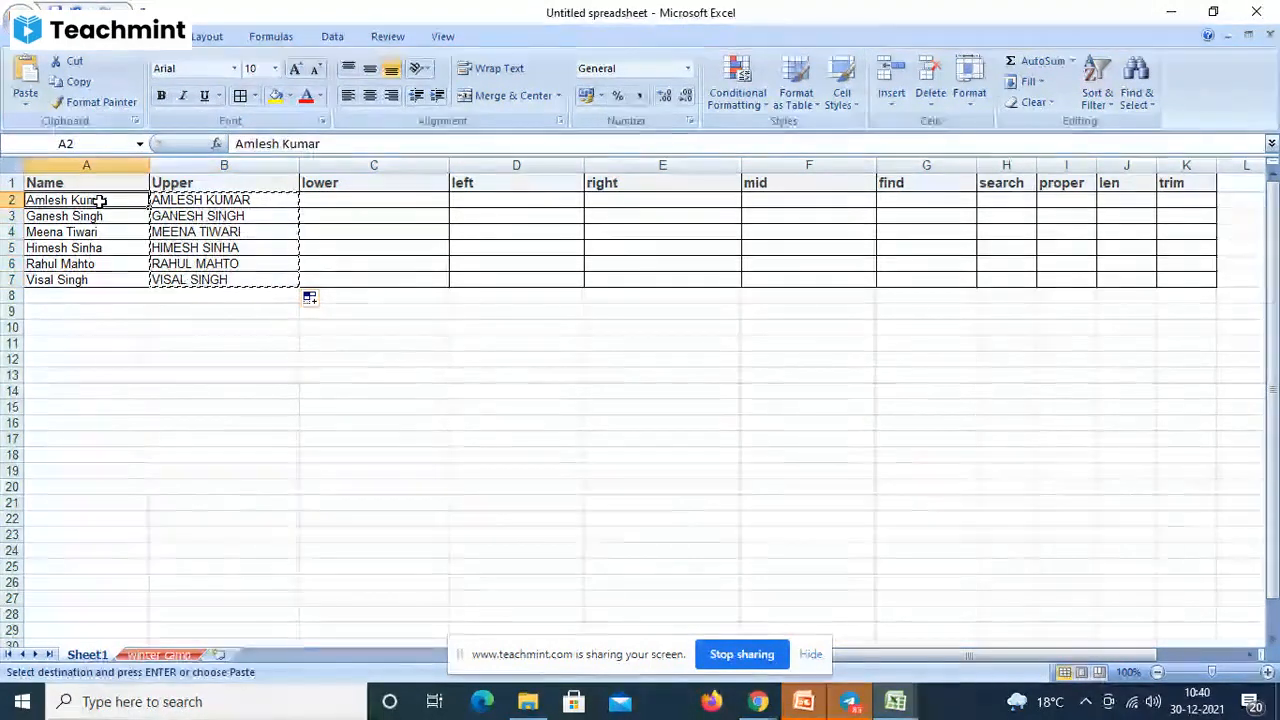
{"action": "key", "text": "ctrl+v"}
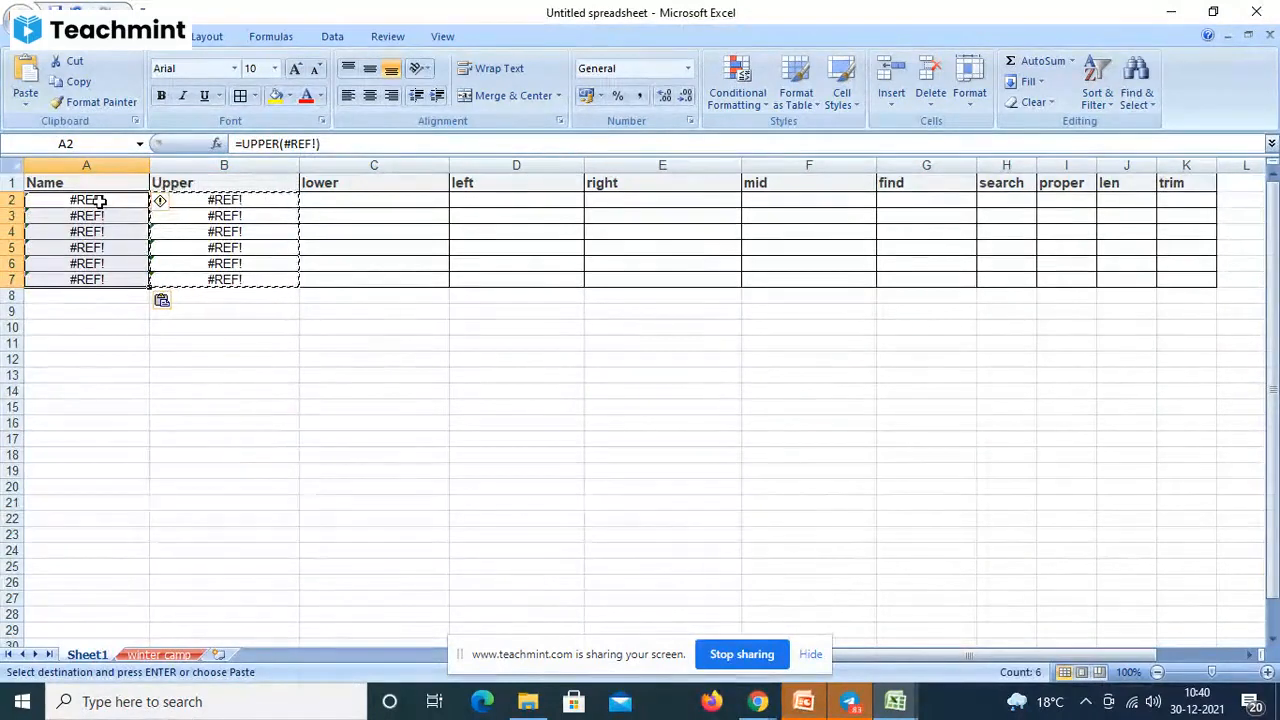
{"action": "key", "text": "ctrl+z"}
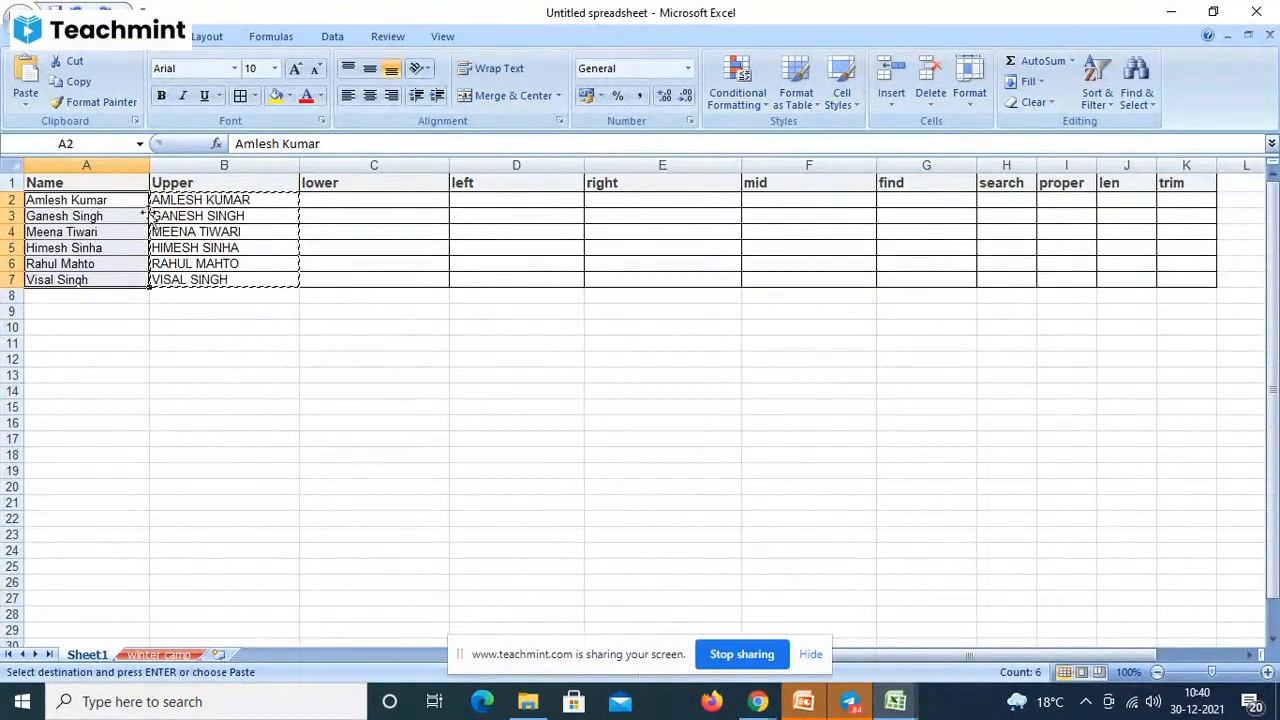
- Try pasting the uppercase names into A2 as values only, undoing each attempt to restore the names
{"action": "left_click", "coordinate": [116, 200]}
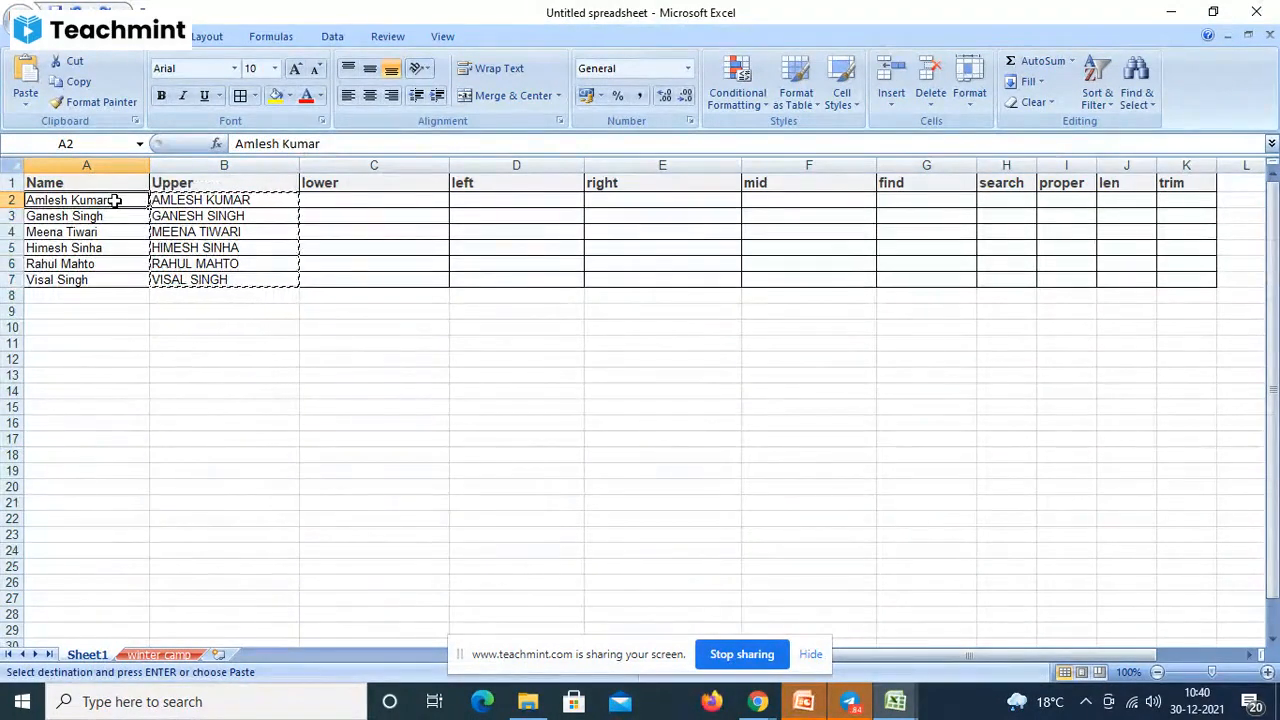
{"action": "right_click", "coordinate": [116, 200]}
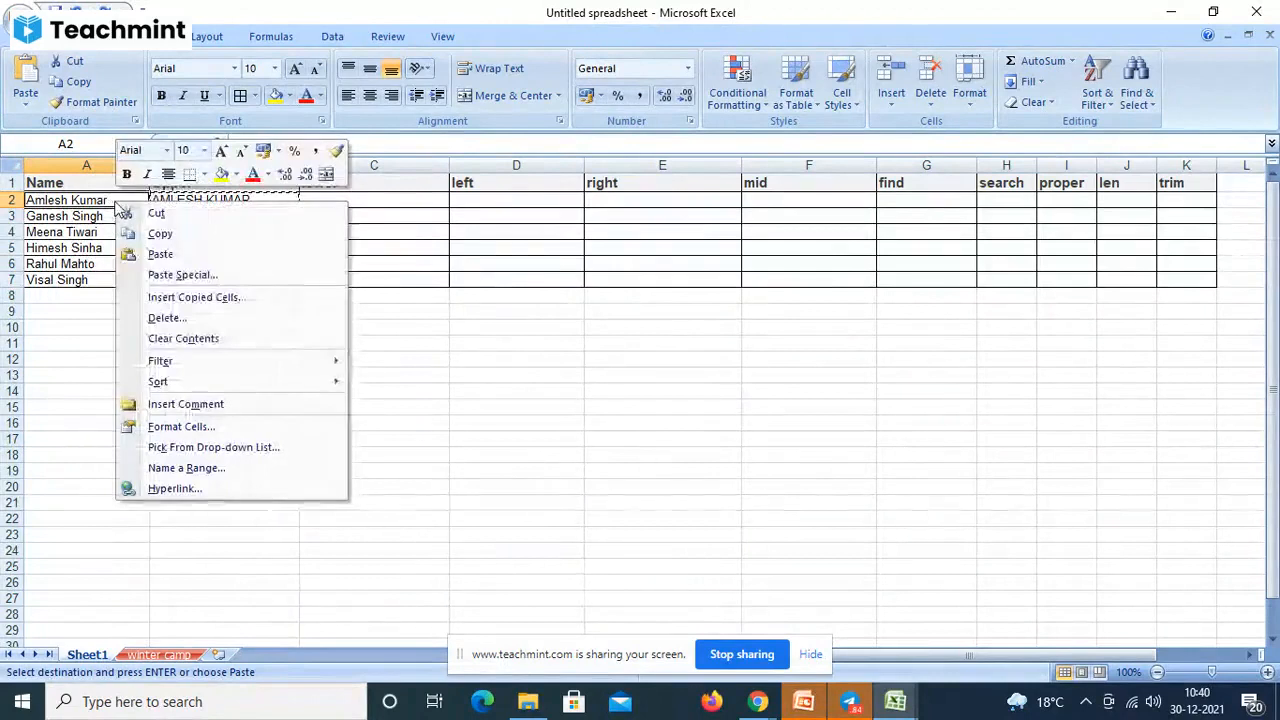
{"action": "left_click", "coordinate": [168, 278]}
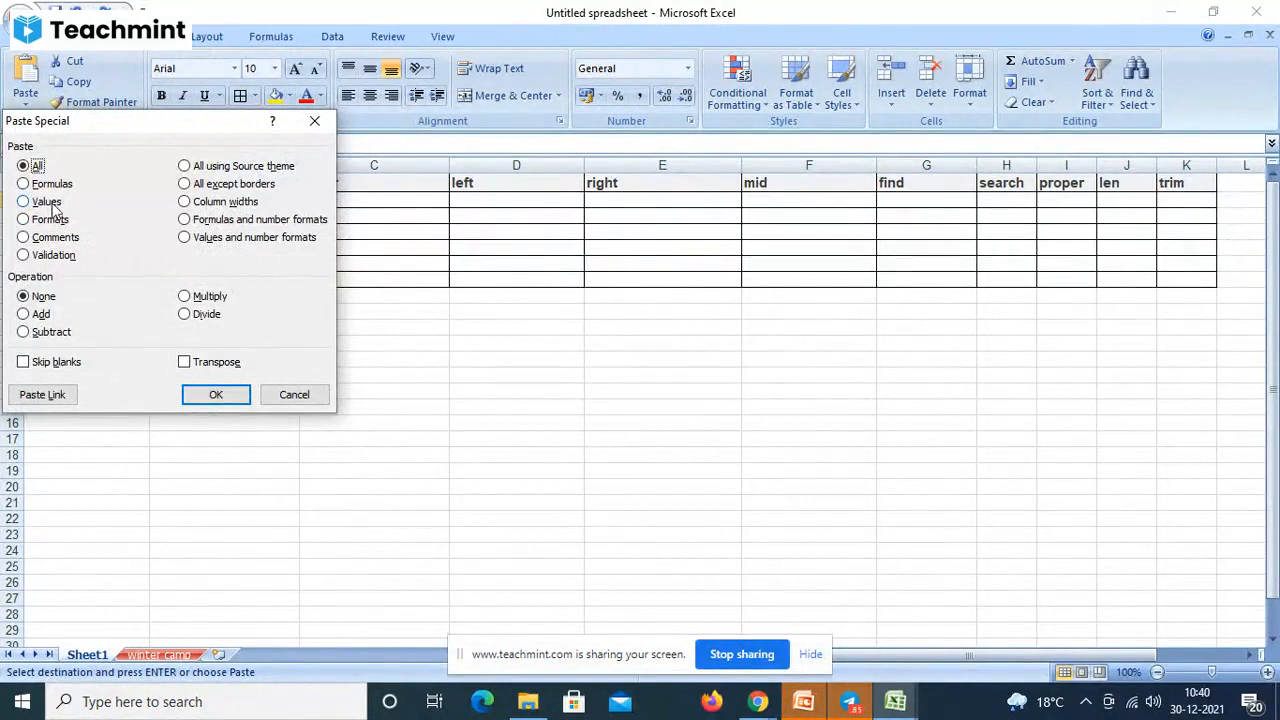
{"action": "left_click", "coordinate": [48, 202]}
{"action": "left_click", "coordinate": [216, 394]}
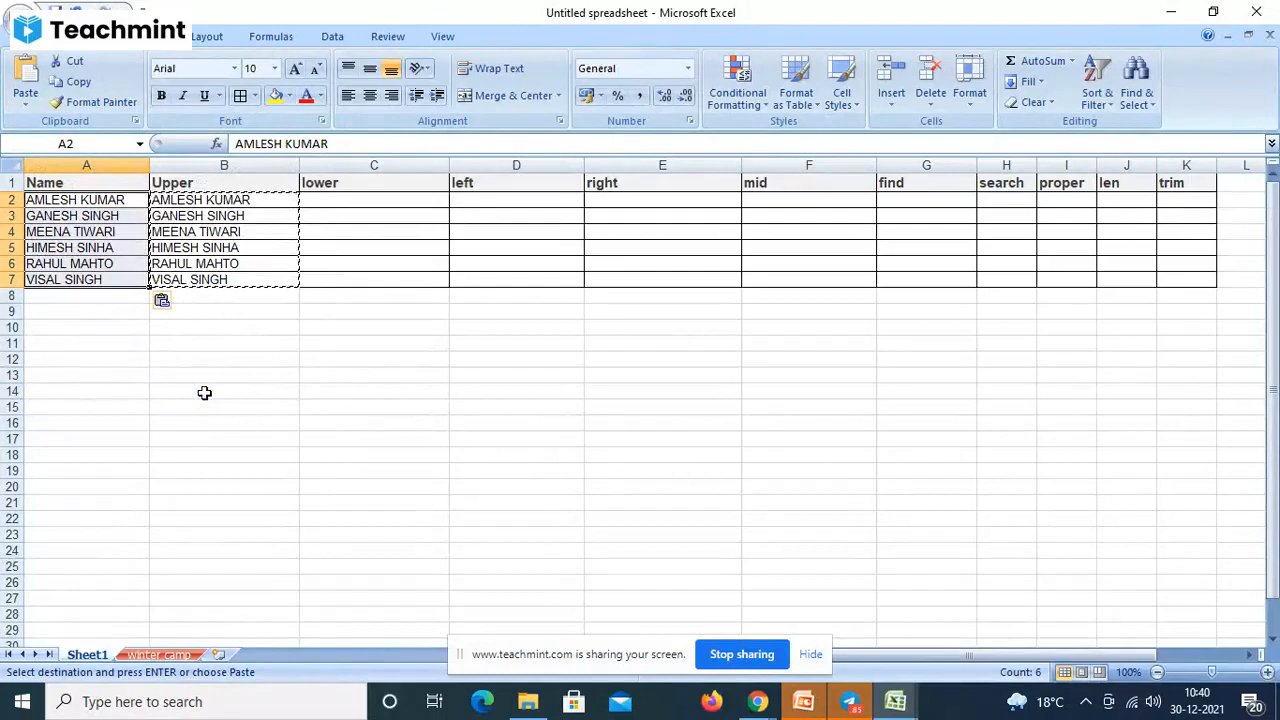
{"action": "key", "text": "ctrl+z"}
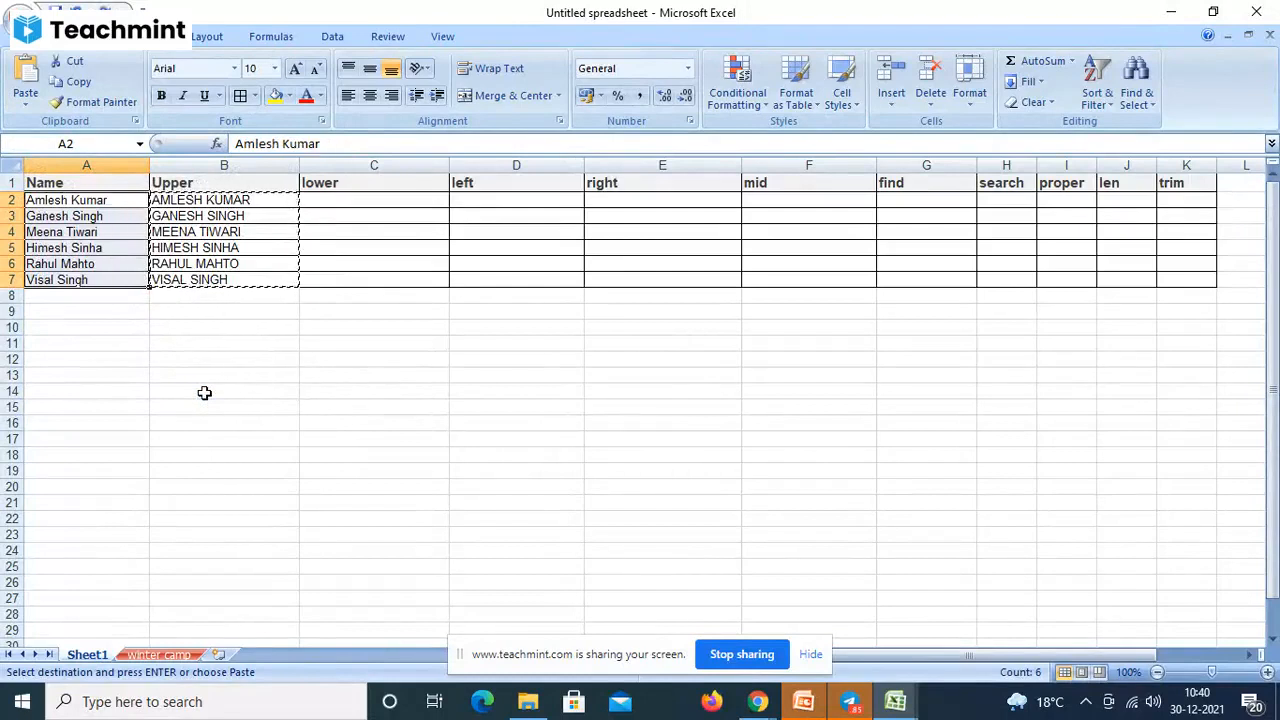
{"action": "left_click", "coordinate": [100, 200]}
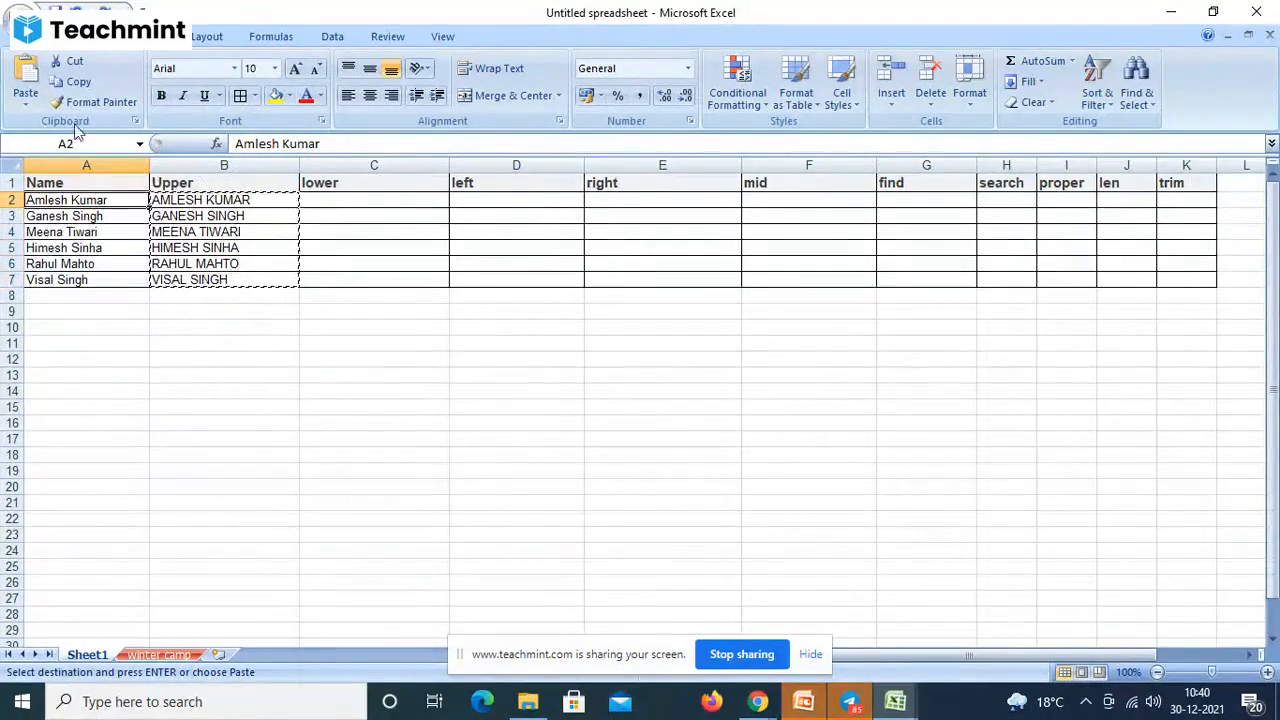
{"action": "left_click", "coordinate": [28, 100]}
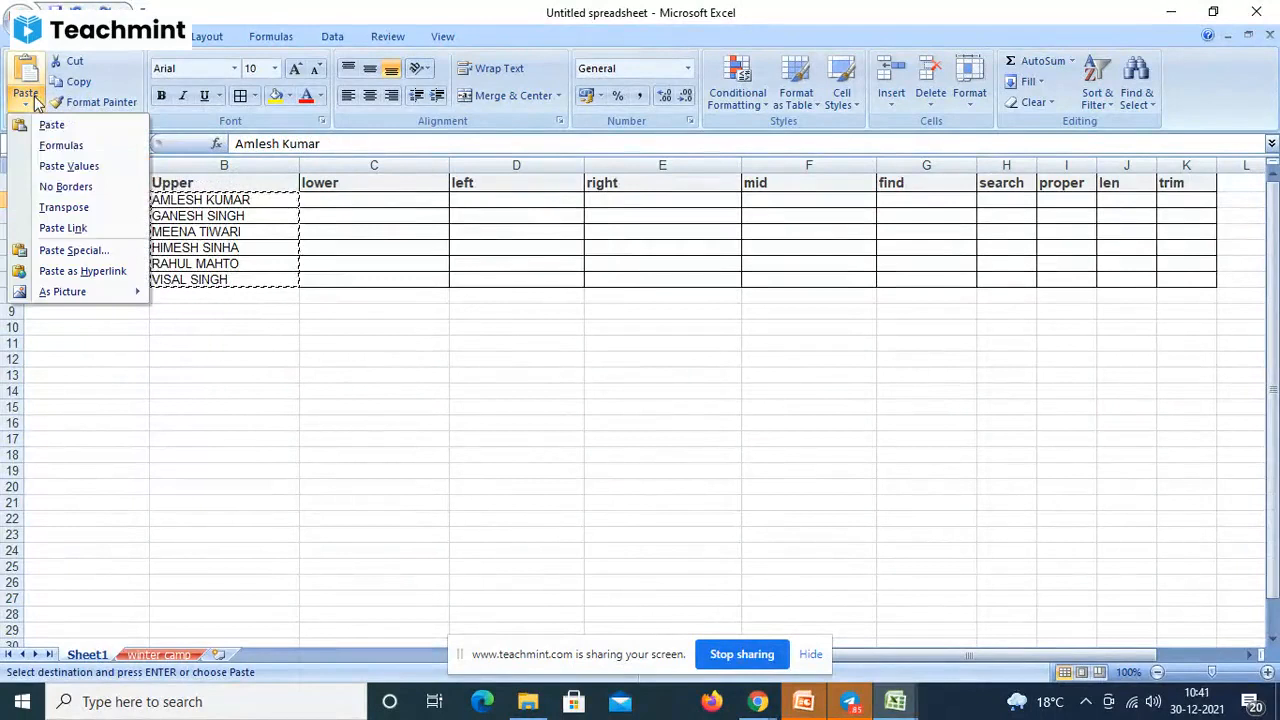
{"action": "left_click", "coordinate": [73, 167]}
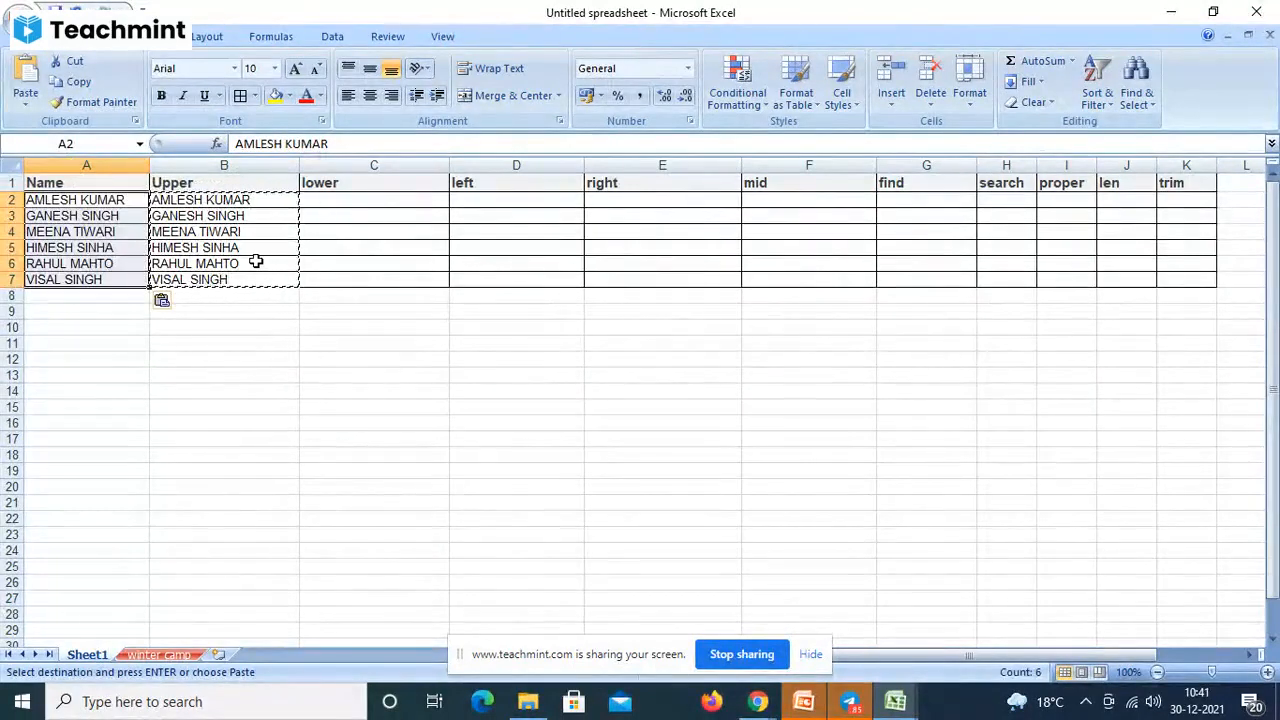
{"action": "key", "text": "ctrl+z"}
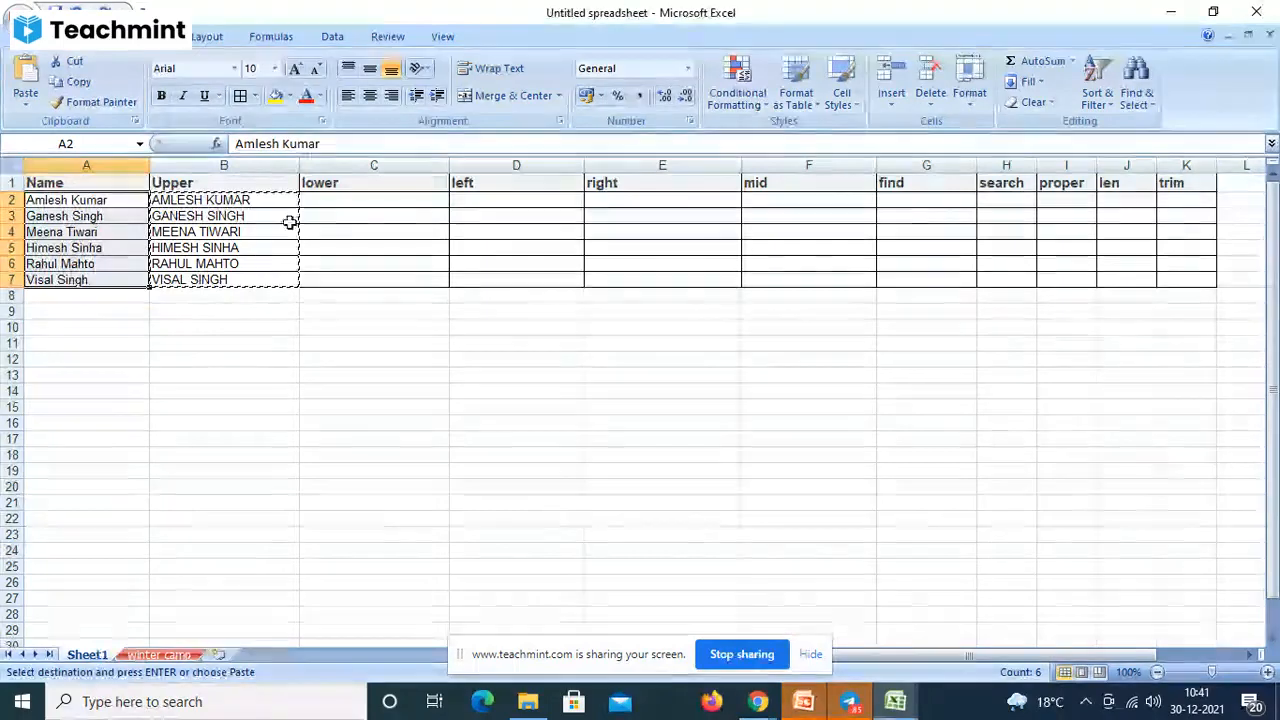
- Enter =LOWER(A2) in C2 and fill it down through C7
{"action": "left_click", "coordinate": [323, 201]}
{"action": "type", "text": "="}
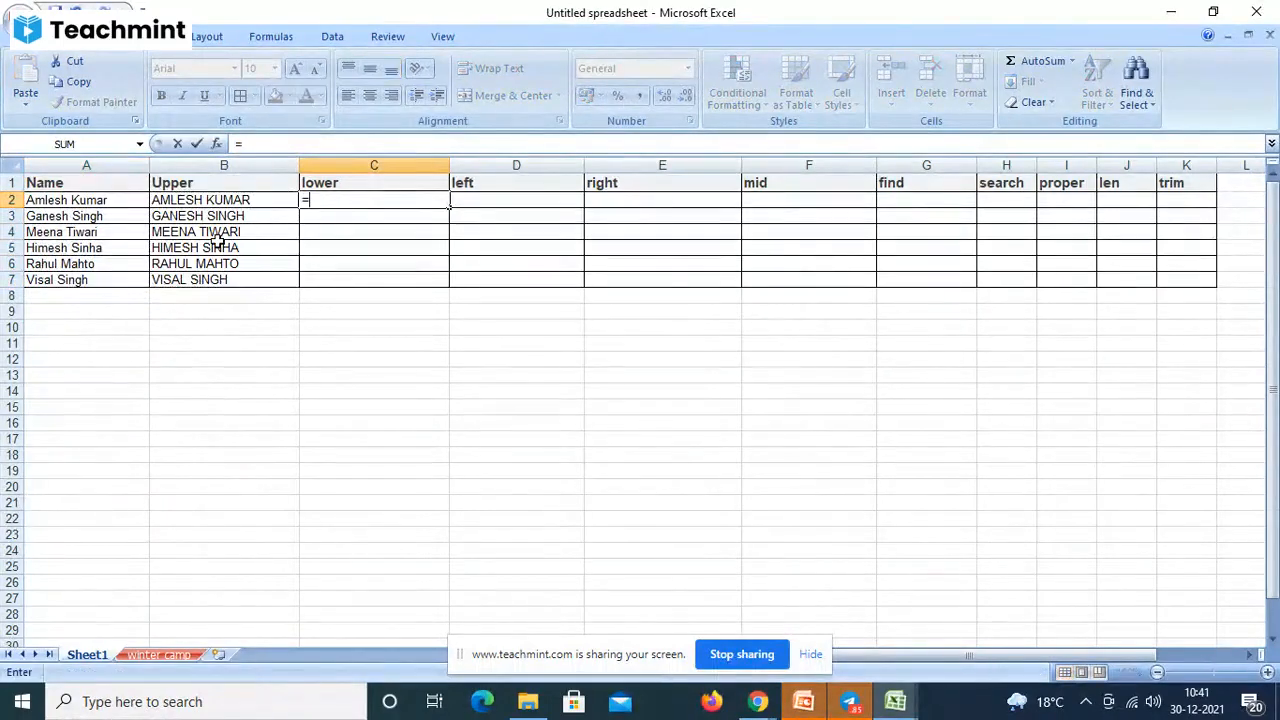
{"action": "type", "text": "l"}
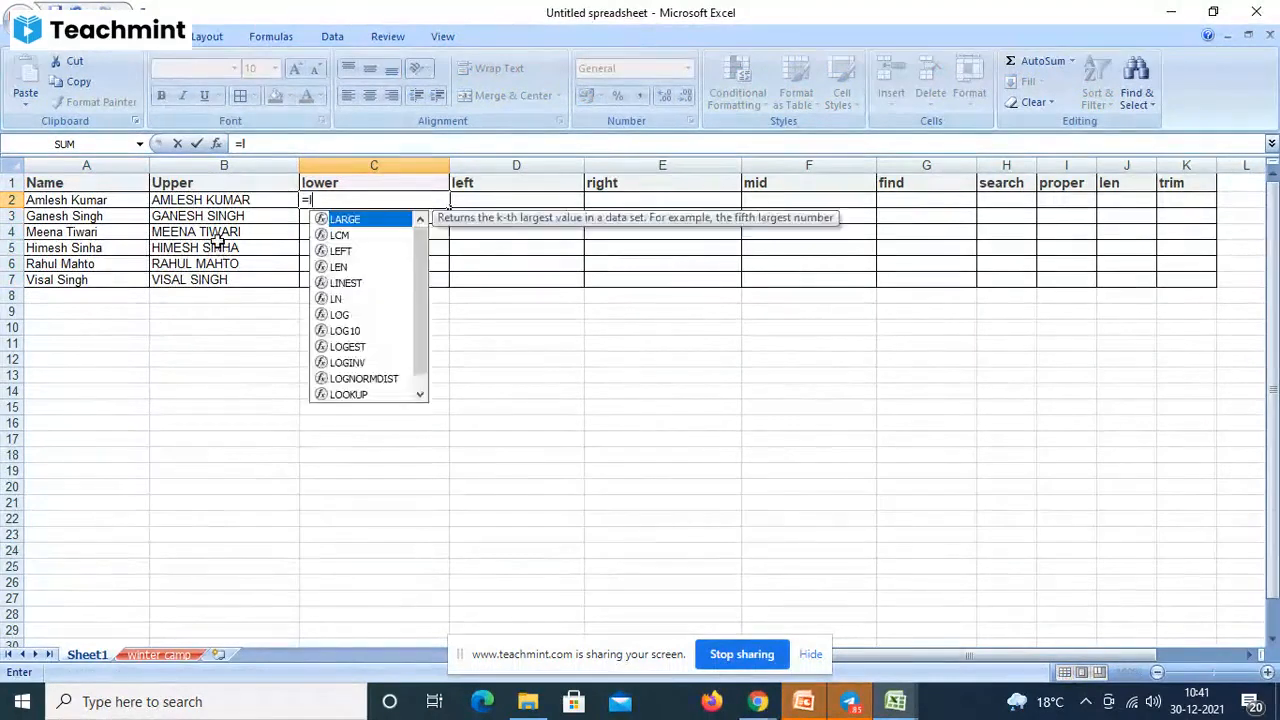
{"action": "type", "text": "ower("}
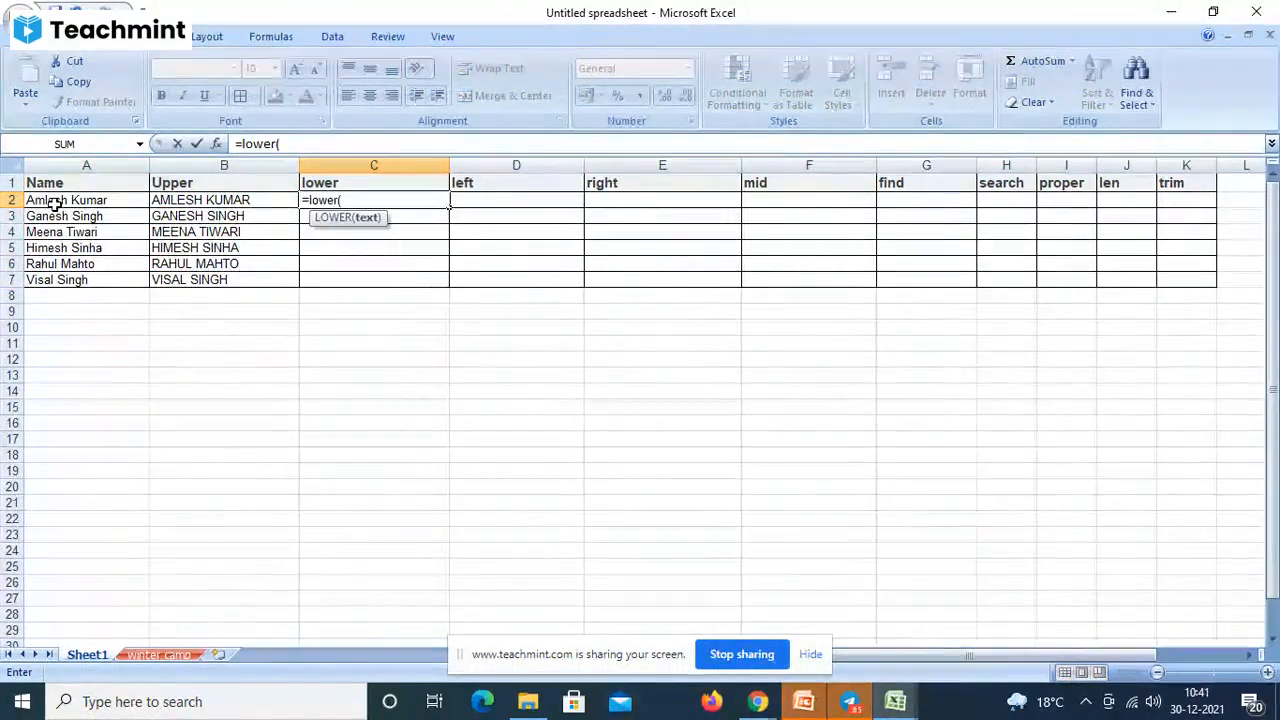
{"action": "left_click", "coordinate": [74, 206]}
{"action": "key", "text": "Return"}
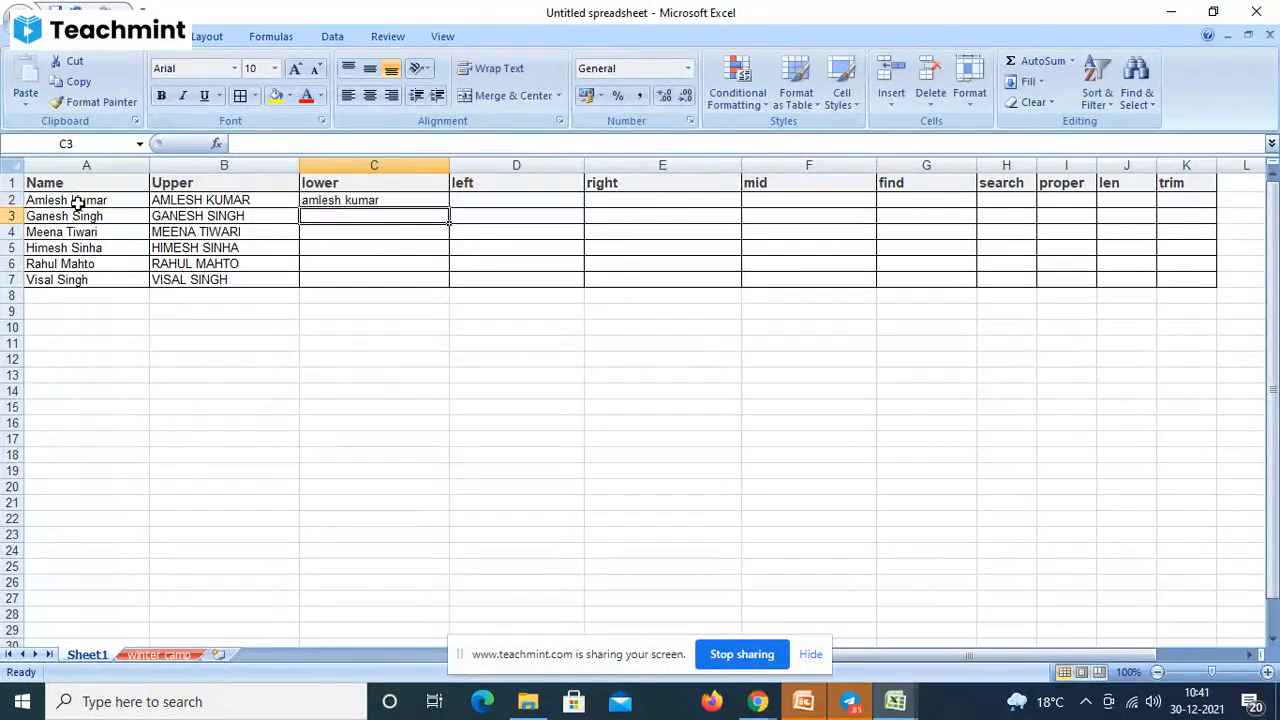
{"action": "left_click", "coordinate": [358, 200]}
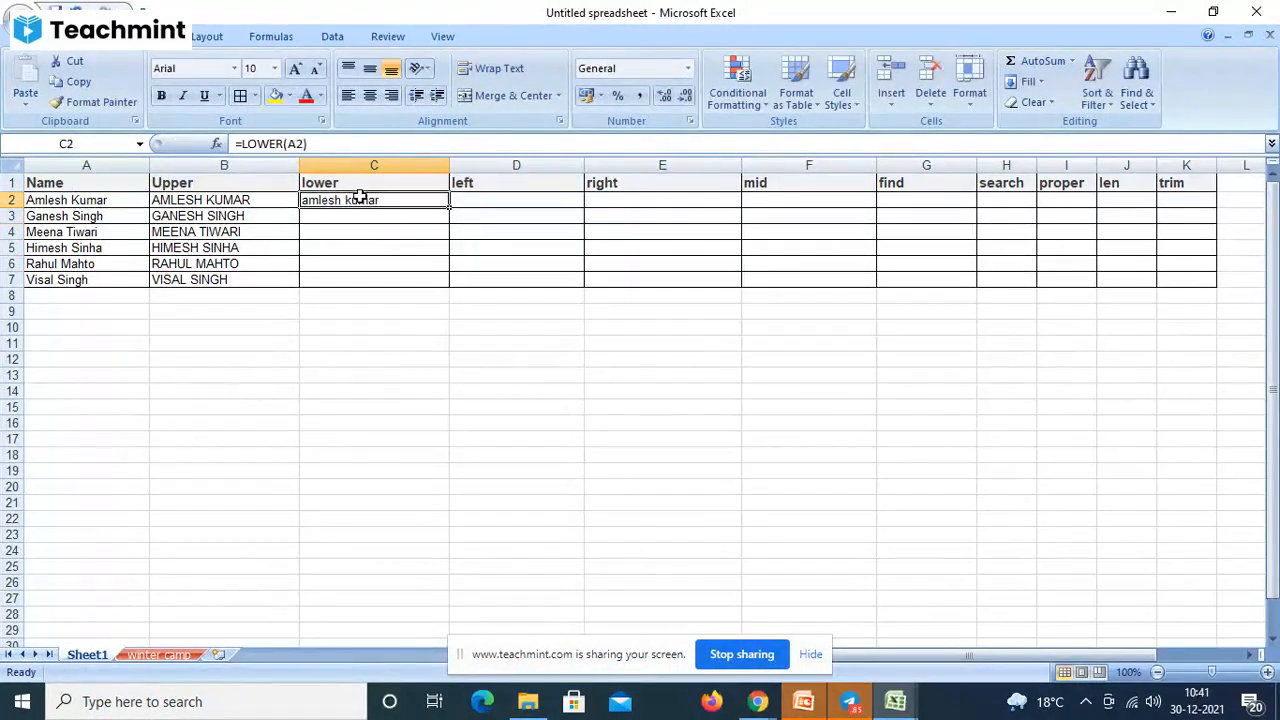
{"action": "left_click_drag", "start_coordinate": [447, 207], "coordinate": [436, 288]}
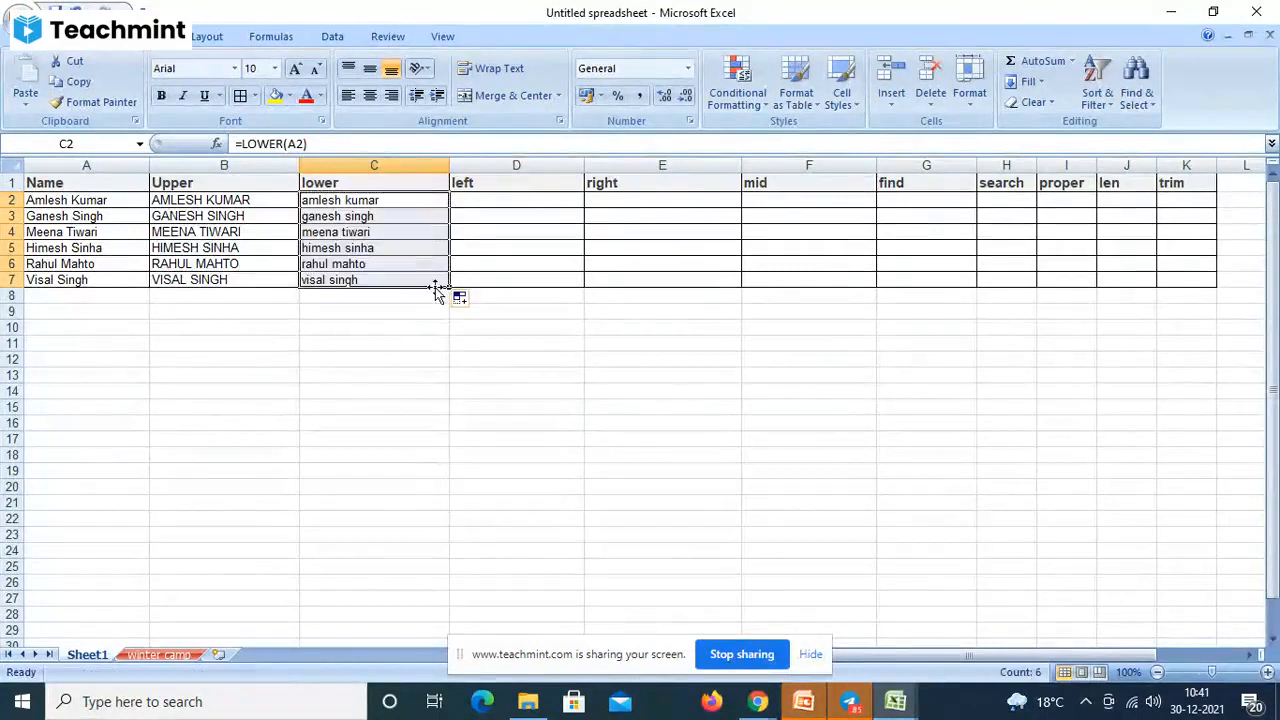
{"action": "left_click", "coordinate": [495, 207]}
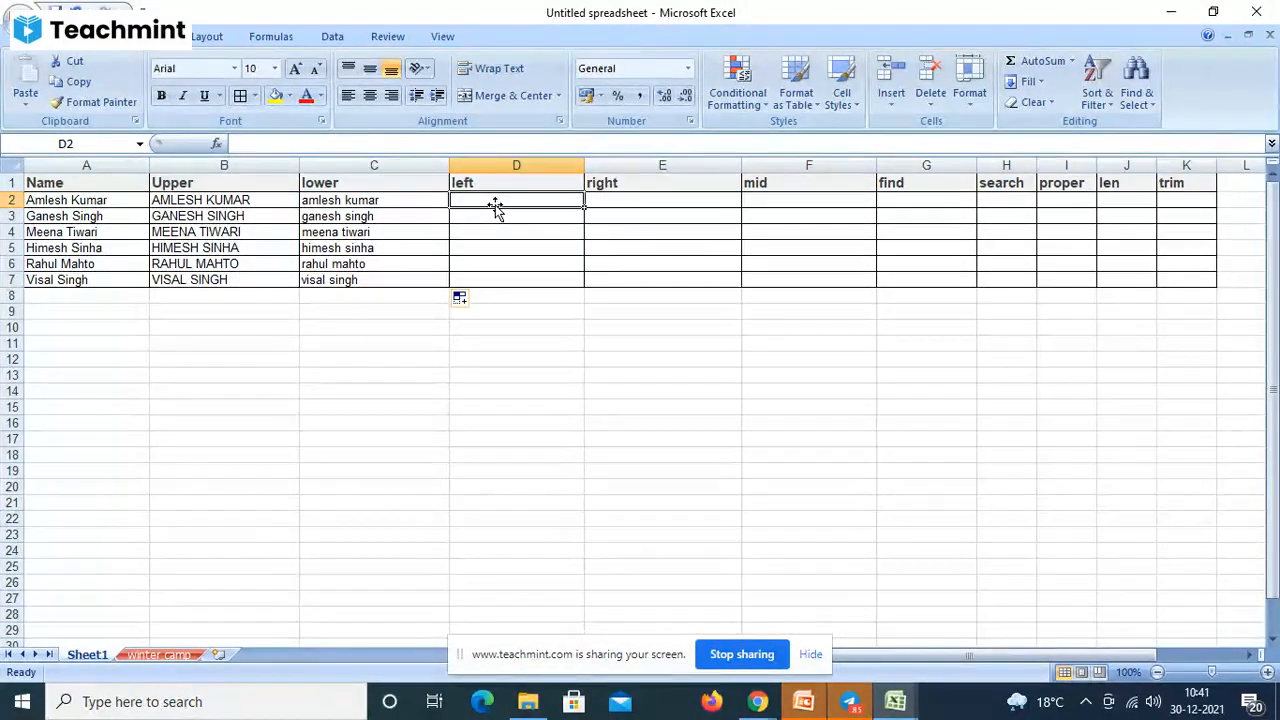
- Enter =LEFT(A2,2) in D2 and fill it down through D7
{"action": "type", "text": "="}
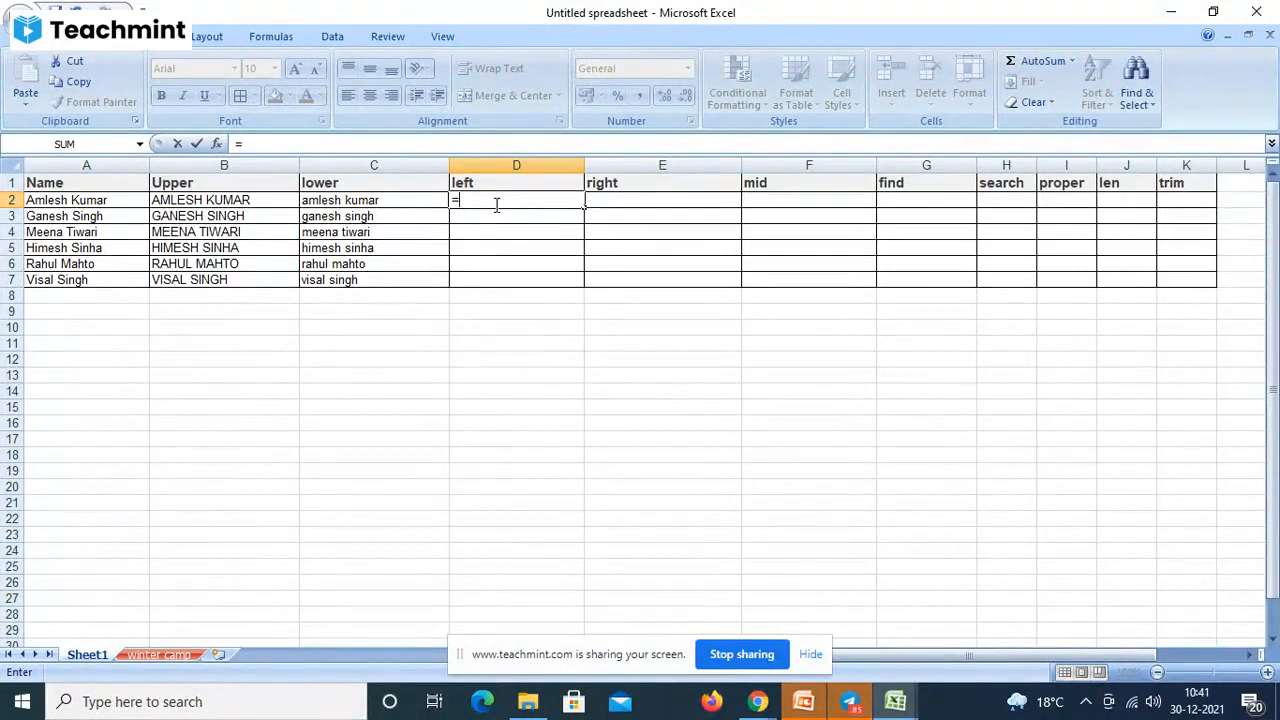
{"action": "type", "text": "left"}
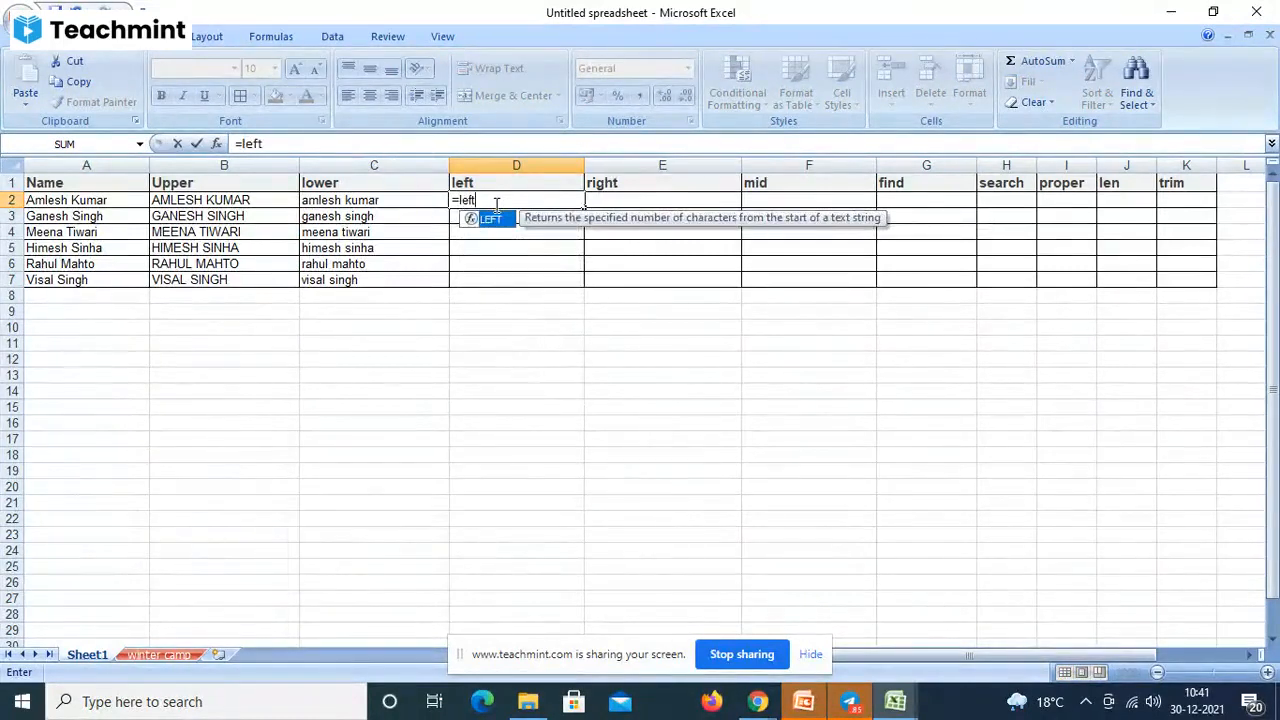
{"action": "type", "text": "("}
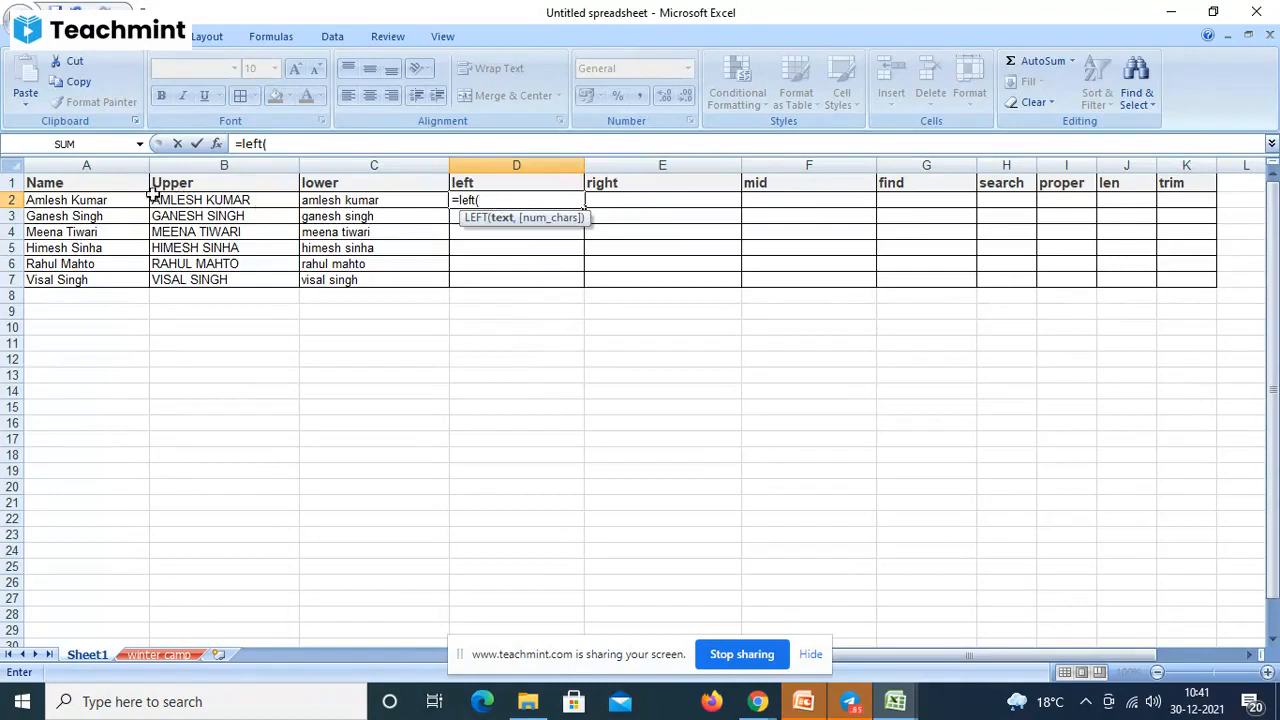
{"action": "left_click", "coordinate": [116, 200]}
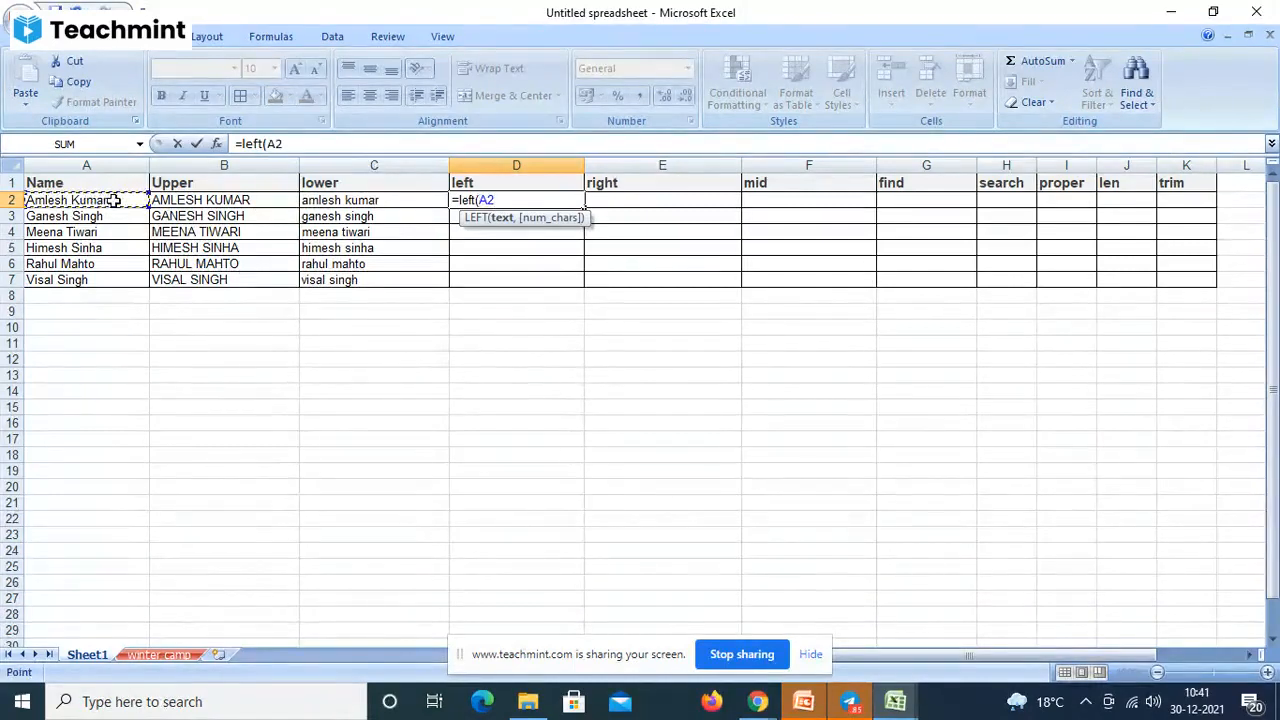
{"action": "type", "text": ","}
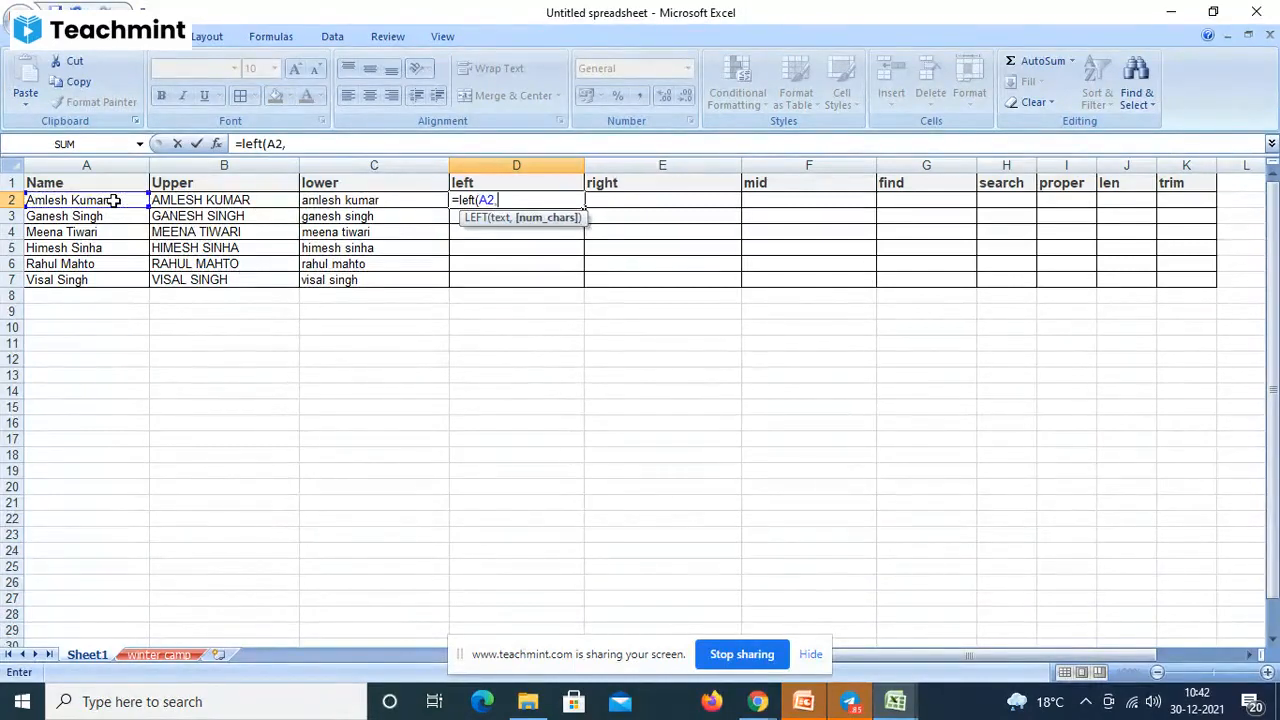
{"action": "type", "text": "2)"}
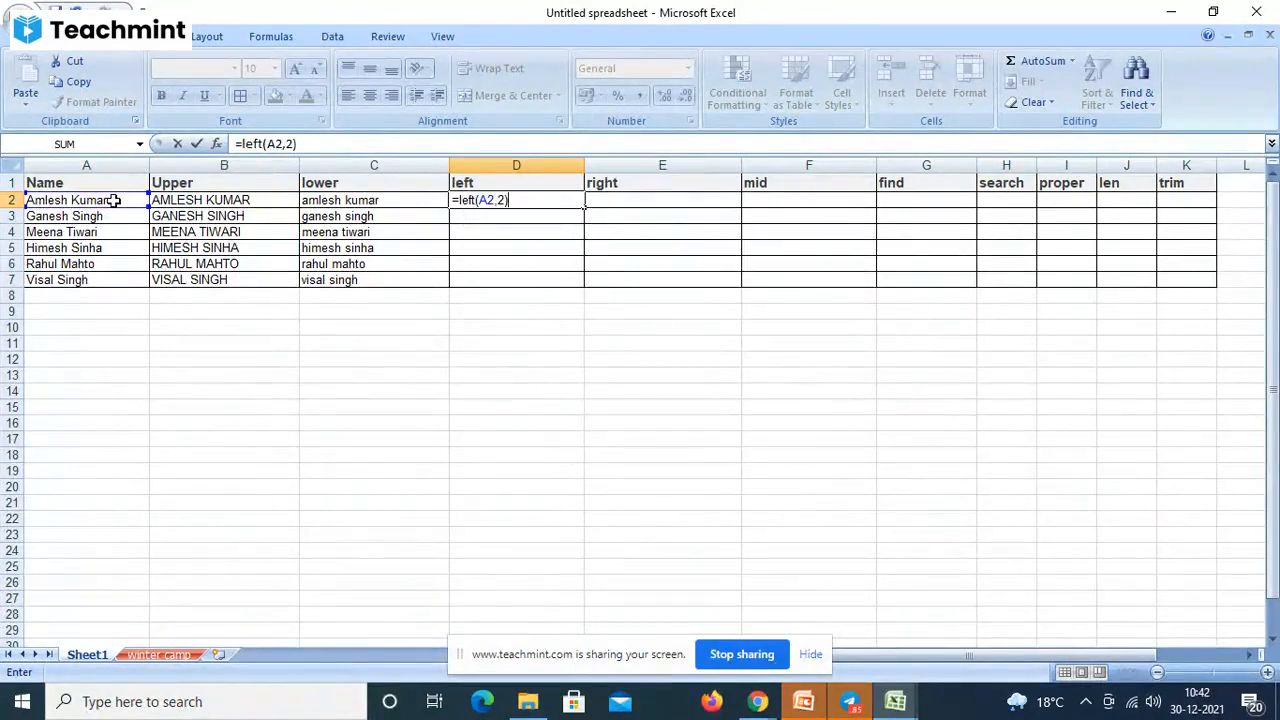
{"action": "key", "text": "Return"}
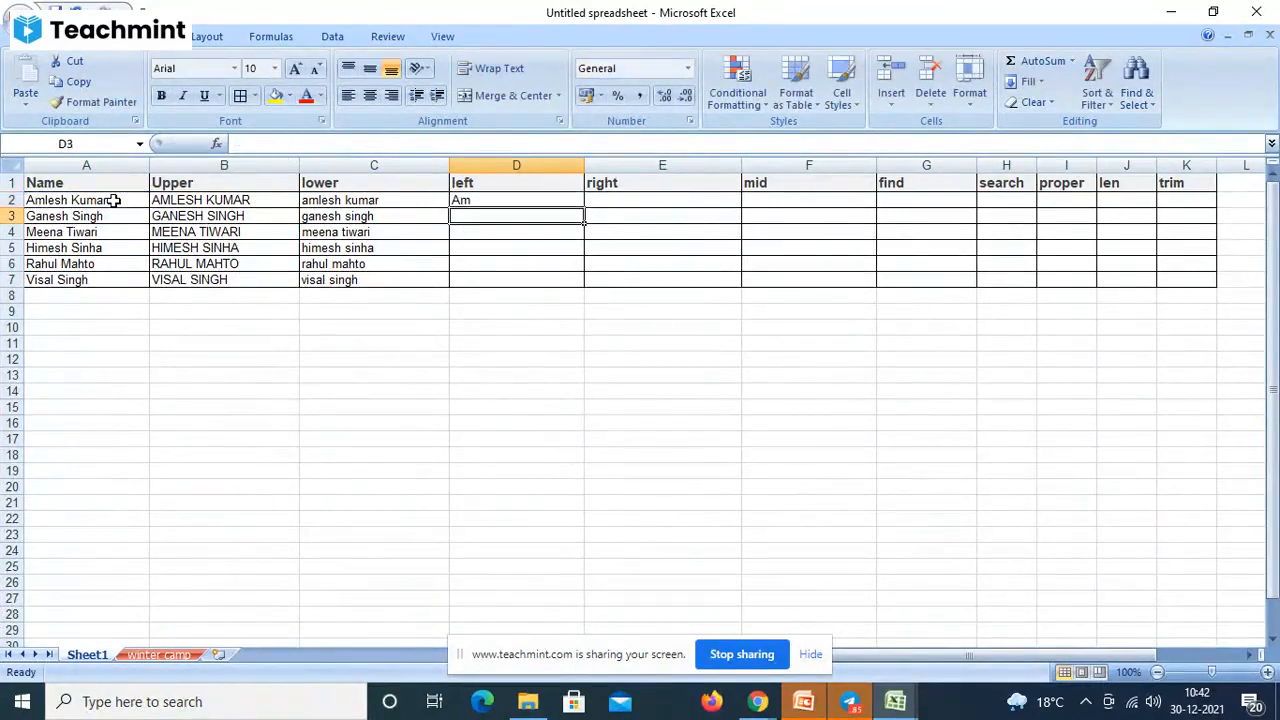
{"action": "left_click", "coordinate": [468, 200]}
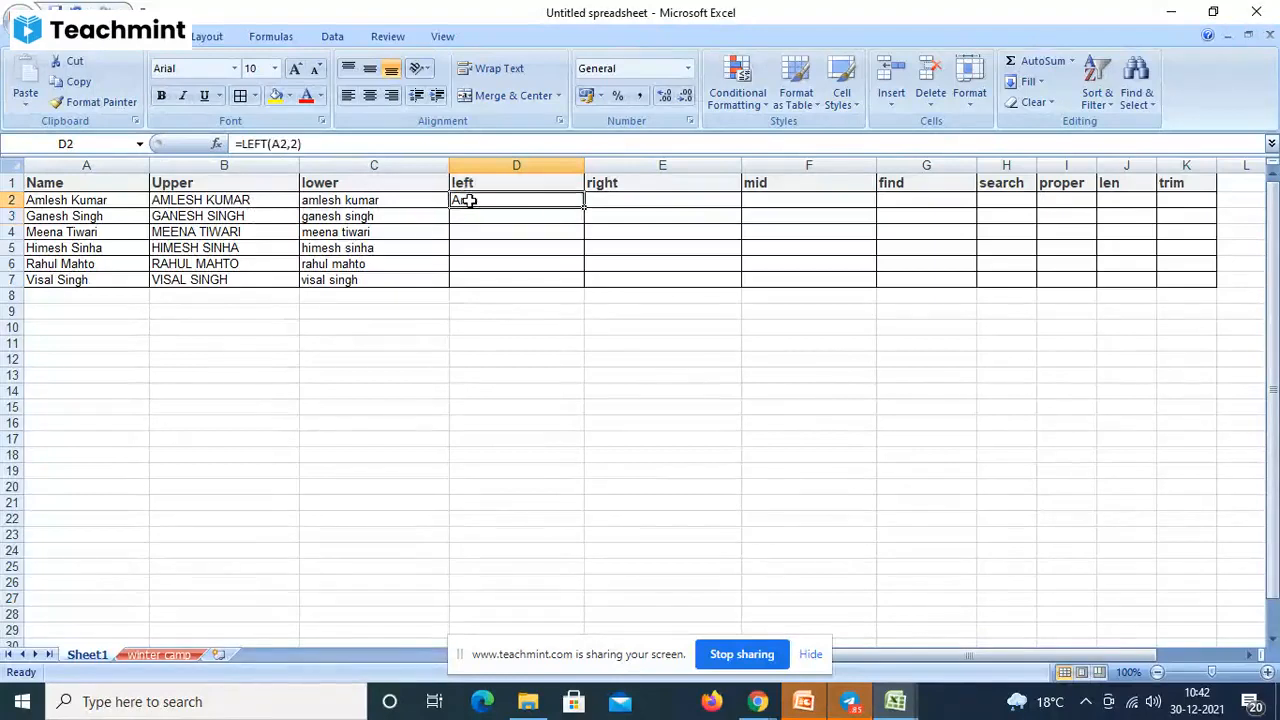
{"action": "left_click_drag", "start_coordinate": [584, 207], "coordinate": [577, 294]}
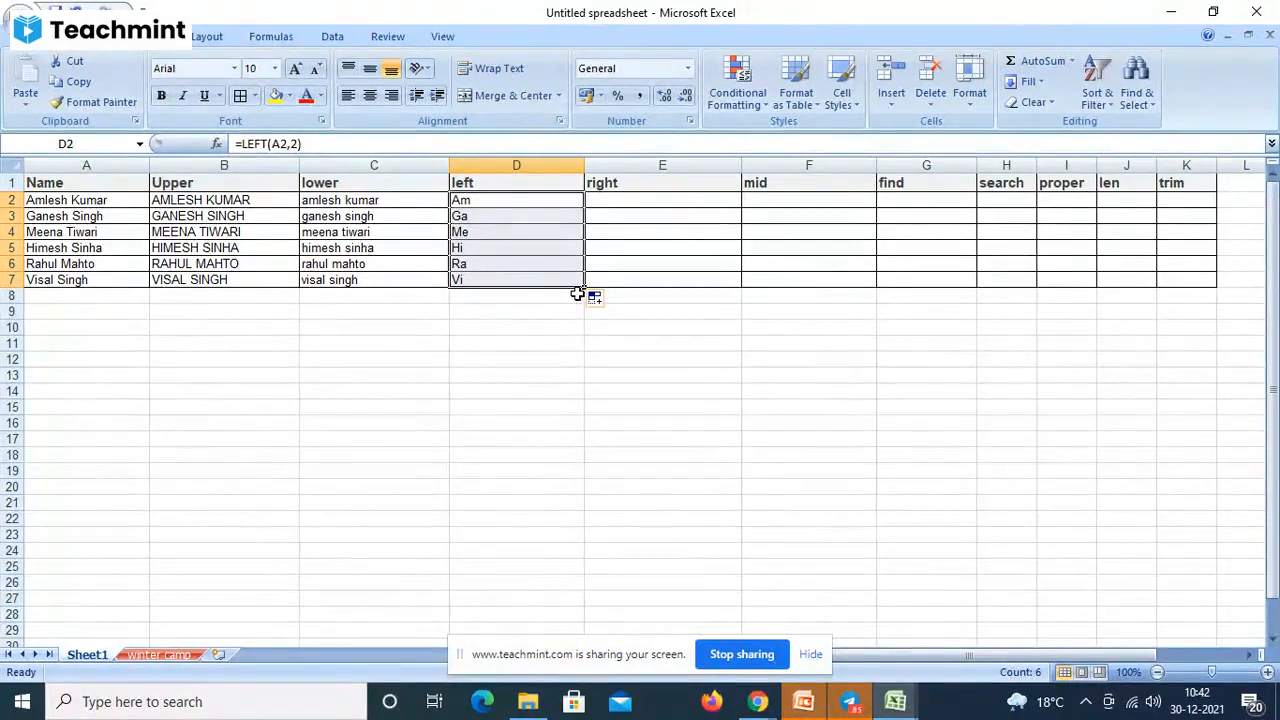
- Change D2 to =LEFT(A2,4) and refill it down to D7, giving Amle through Visa
{"action": "left_click", "coordinate": [502, 204]}
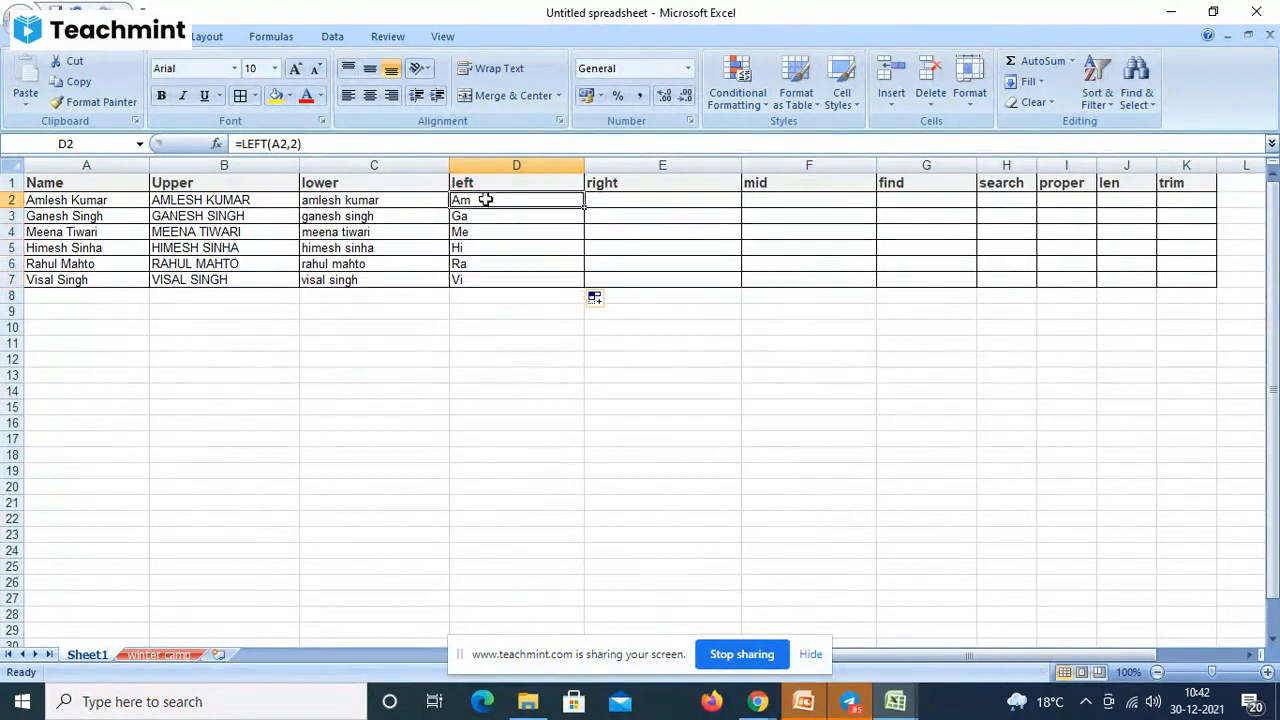
{"action": "left_click", "coordinate": [298, 145]}
{"action": "key", "text": "BackSpace"}
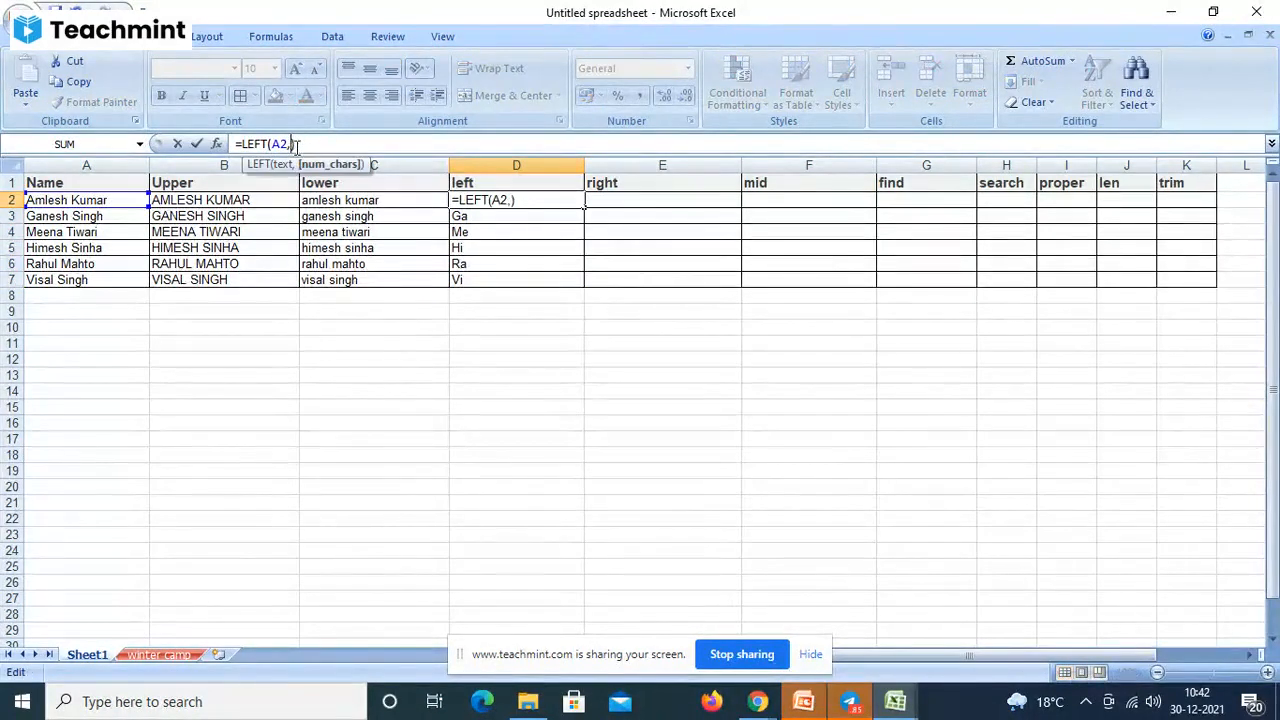
{"action": "type", "text": "4"}
{"action": "key", "text": "Return"}
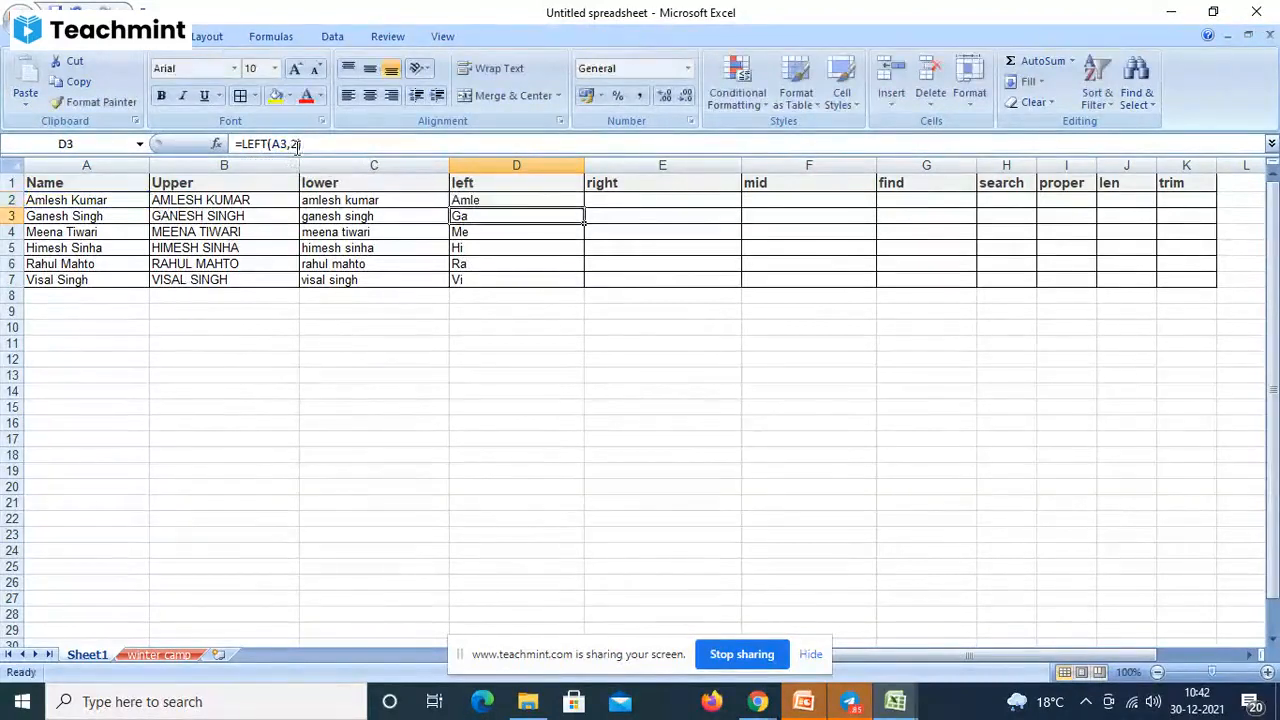
{"action": "left_click", "coordinate": [538, 200]}
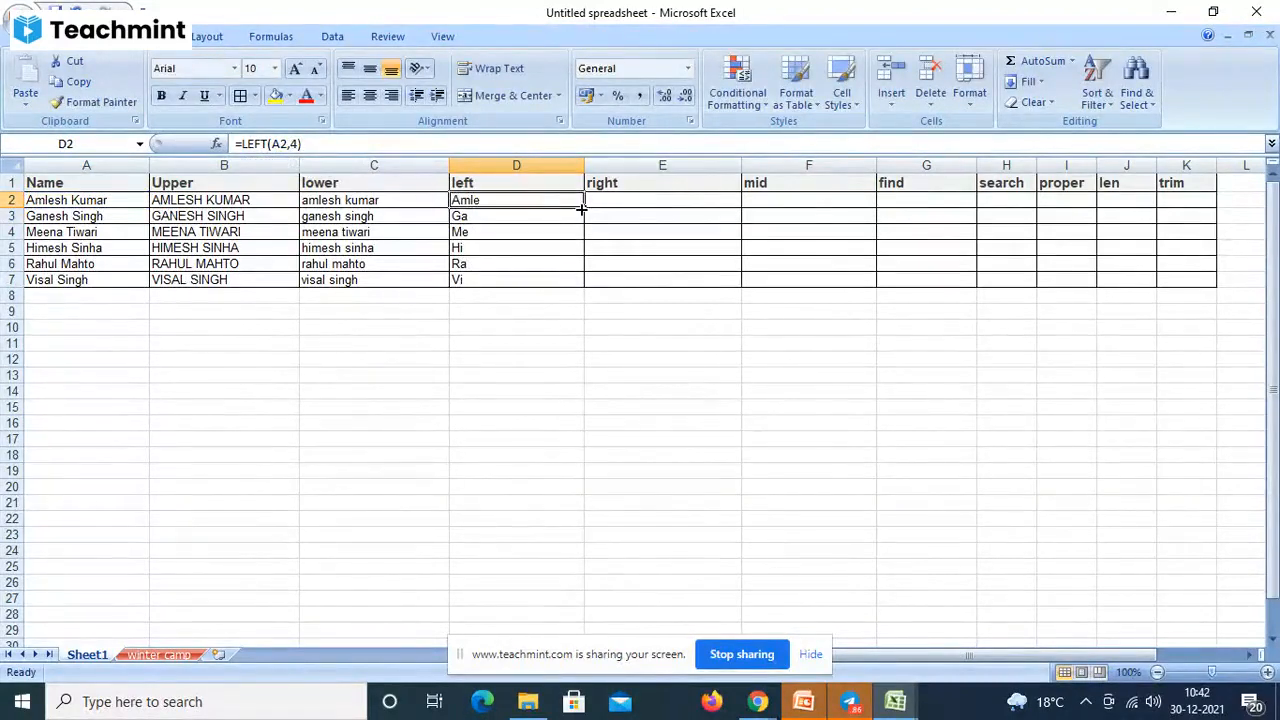
{"action": "left_click_drag", "start_coordinate": [585, 213], "coordinate": [573, 283]}
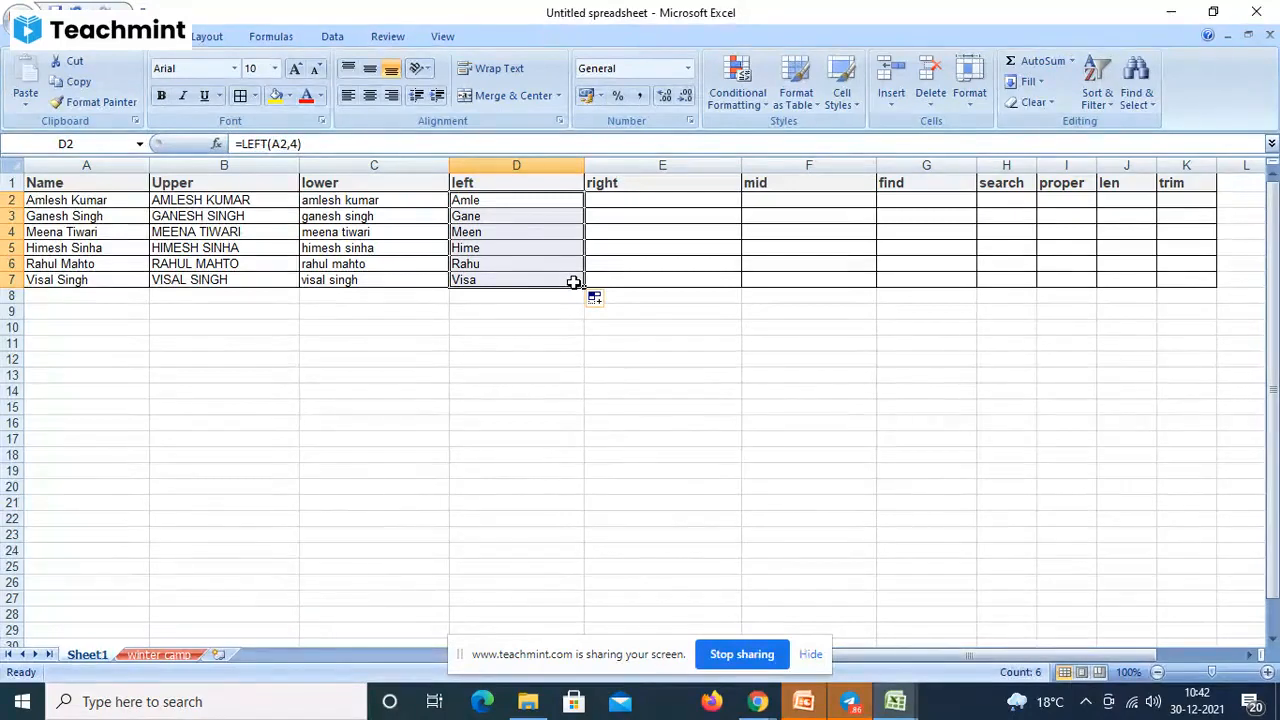
- Enter =RIGHT(A2,2) in E2 and fill it down the right column
{"action": "left_click", "coordinate": [651, 202]}
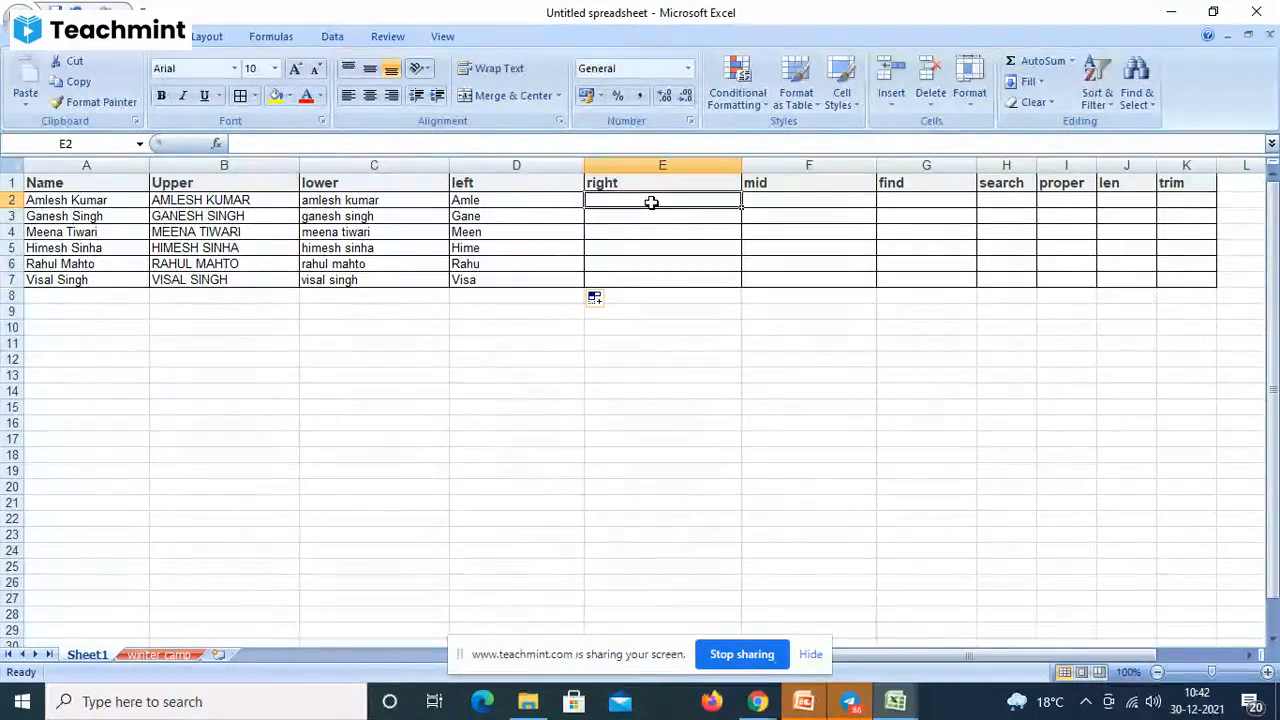
{"action": "type", "text": "="}
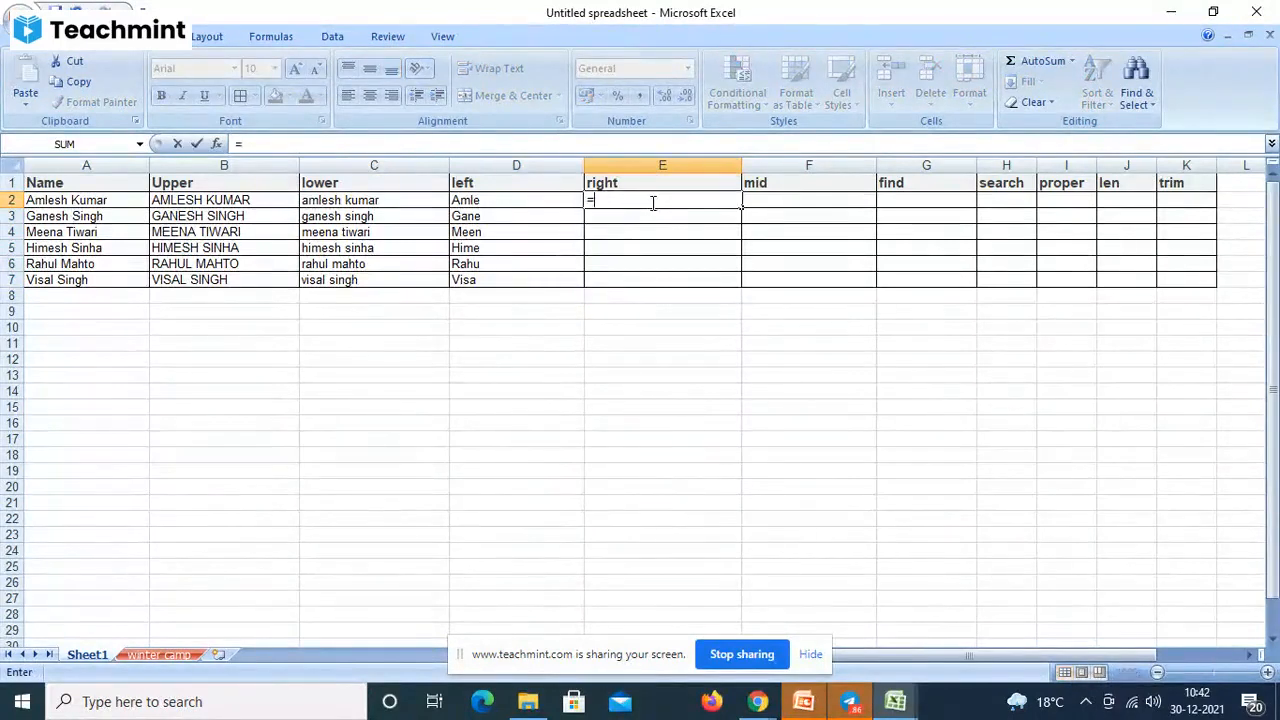
{"action": "type", "text": "right"}
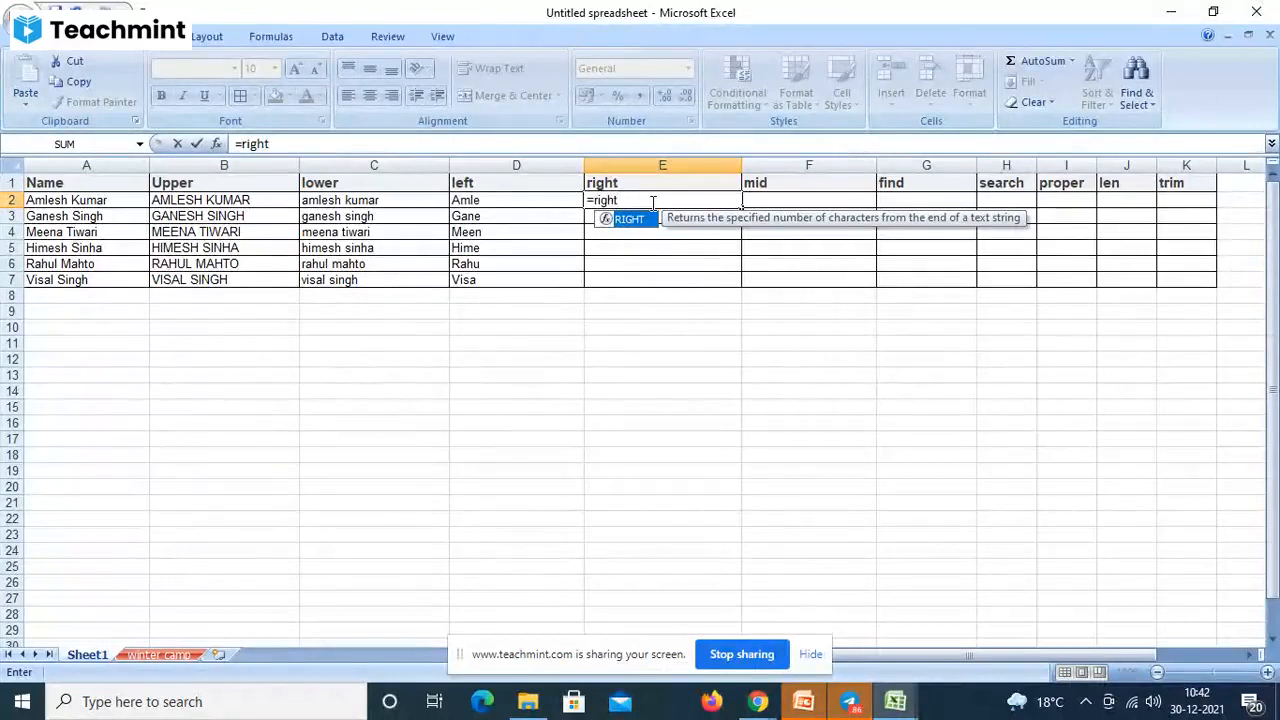
{"action": "type", "text": "("}
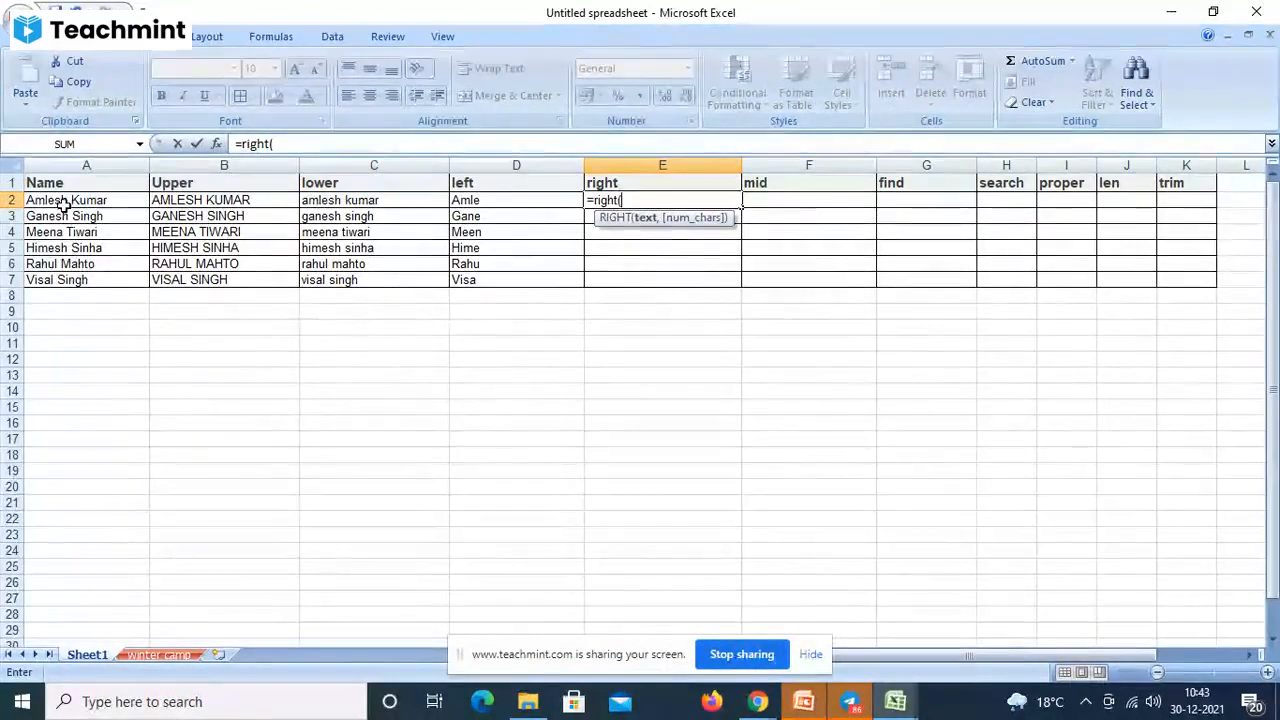
{"action": "left_click", "coordinate": [62, 204]}
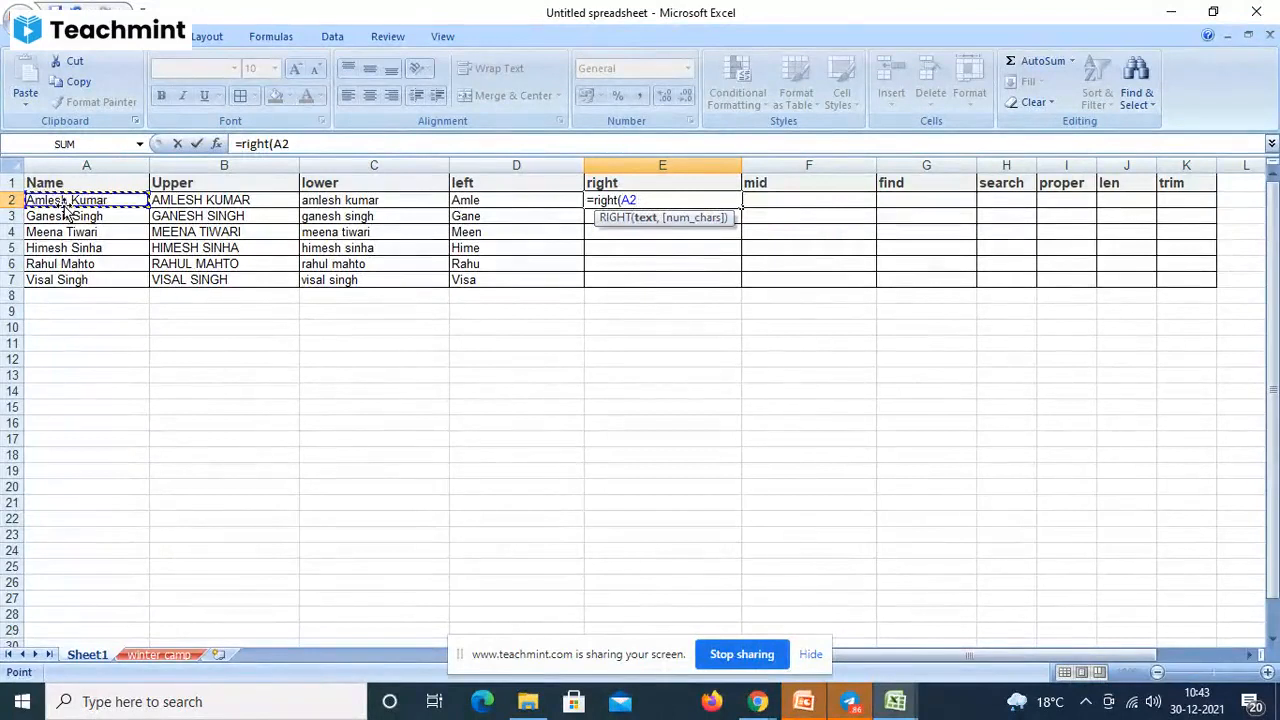
{"action": "type", "text": ","}
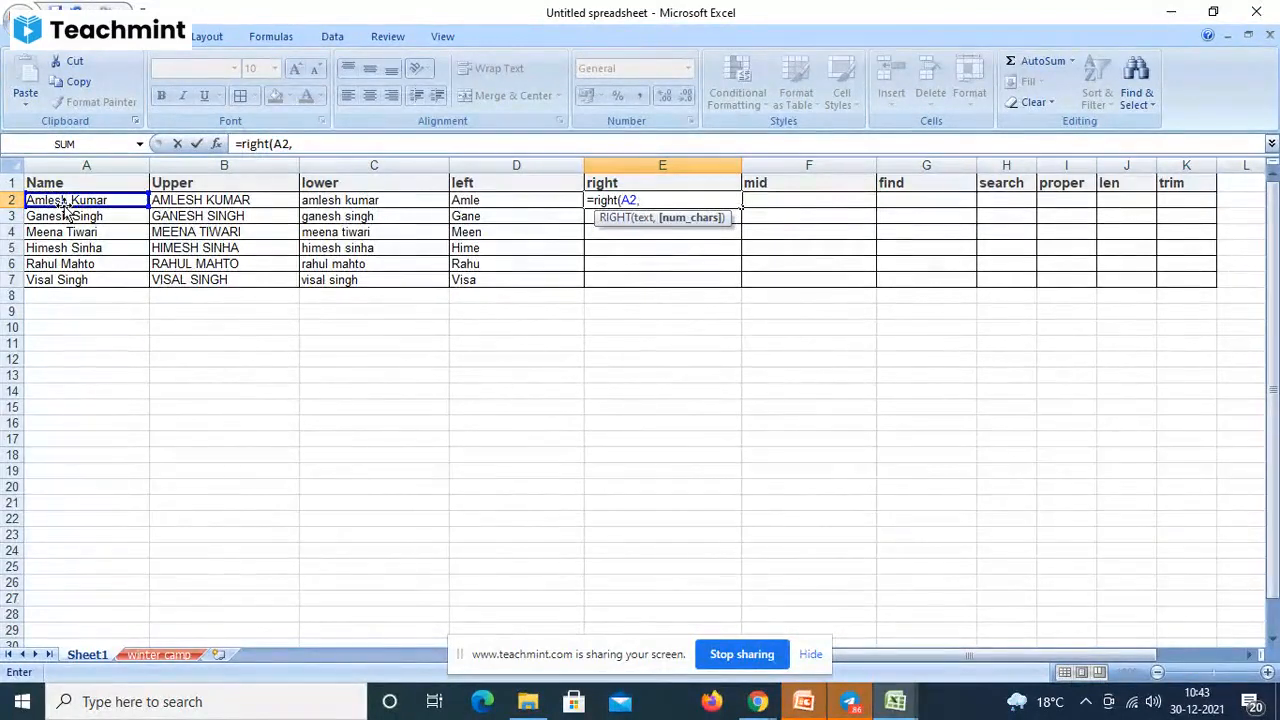
{"action": "type", "text": "2)"}
{"action": "key", "text": "Return"}
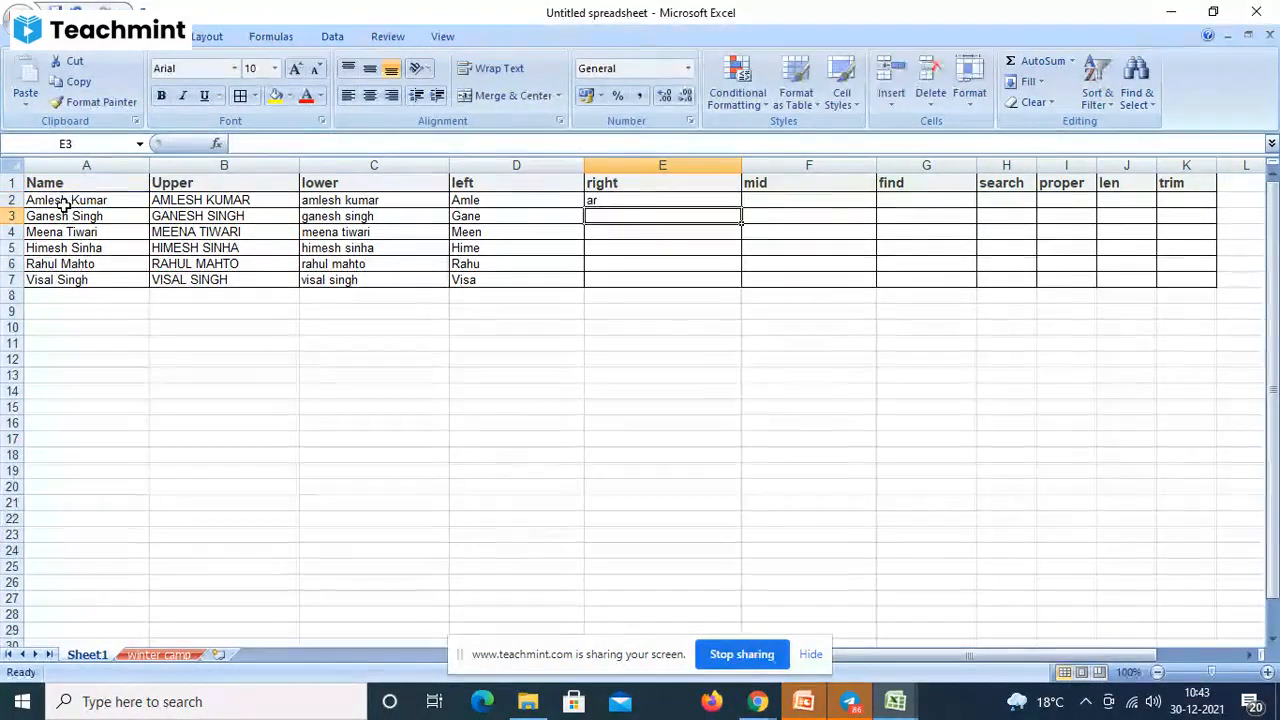
{"action": "left_click", "coordinate": [640, 199]}
{"action": "left_click_drag", "start_coordinate": [737, 205], "coordinate": [738, 305]}
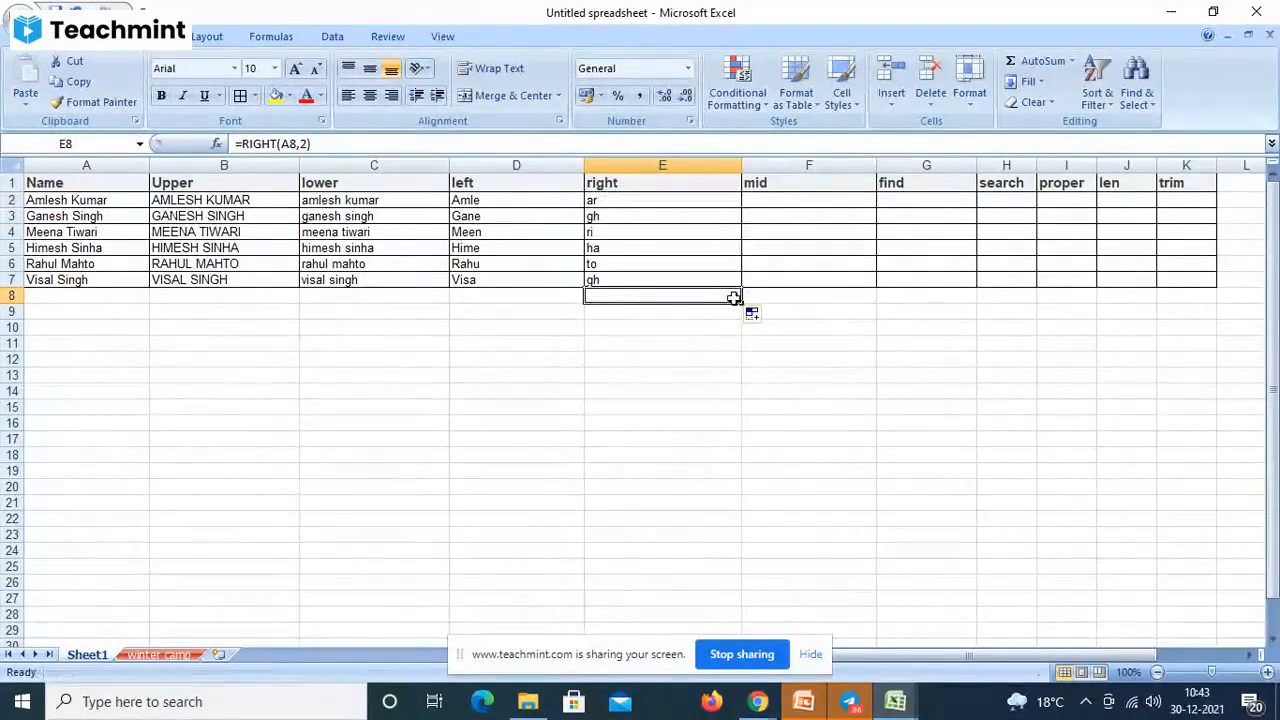
{"action": "left_click", "coordinate": [797, 357]}
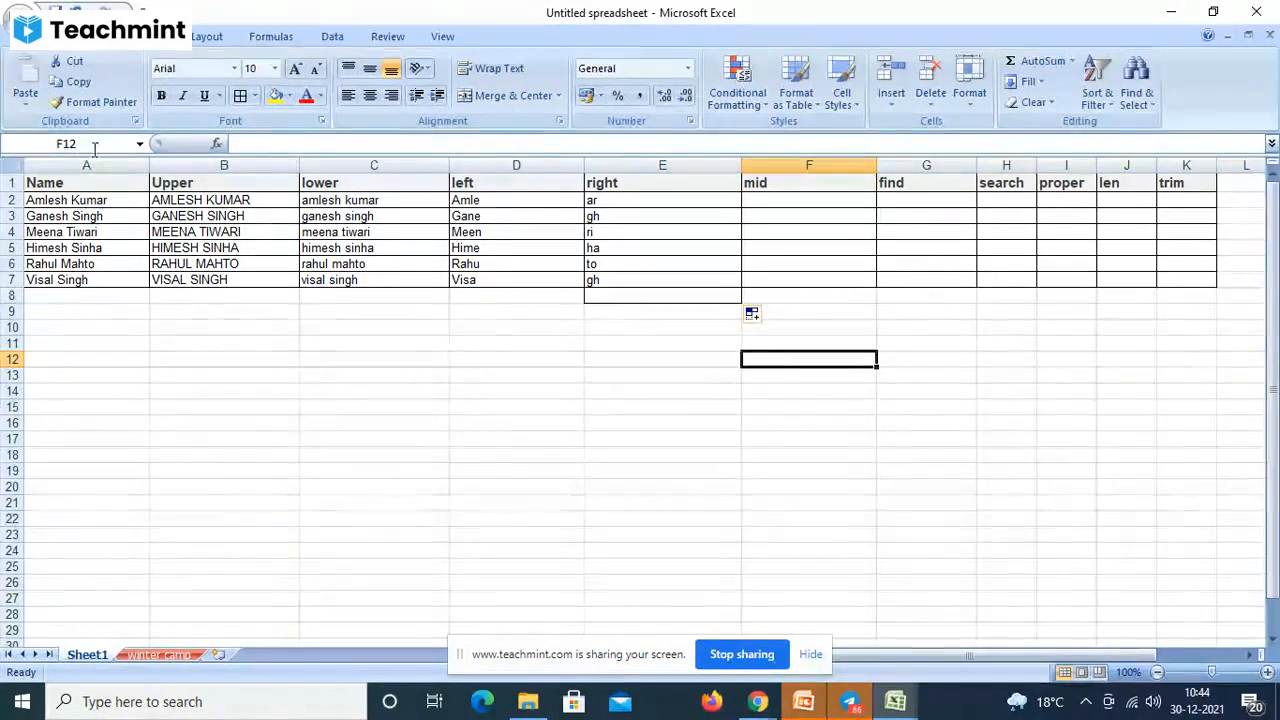
- Review the LEFT formula in D2 and the RIGHT formula in E2
{"action": "left_click", "coordinate": [505, 197]}
{"action": "left_click", "coordinate": [647, 205]}
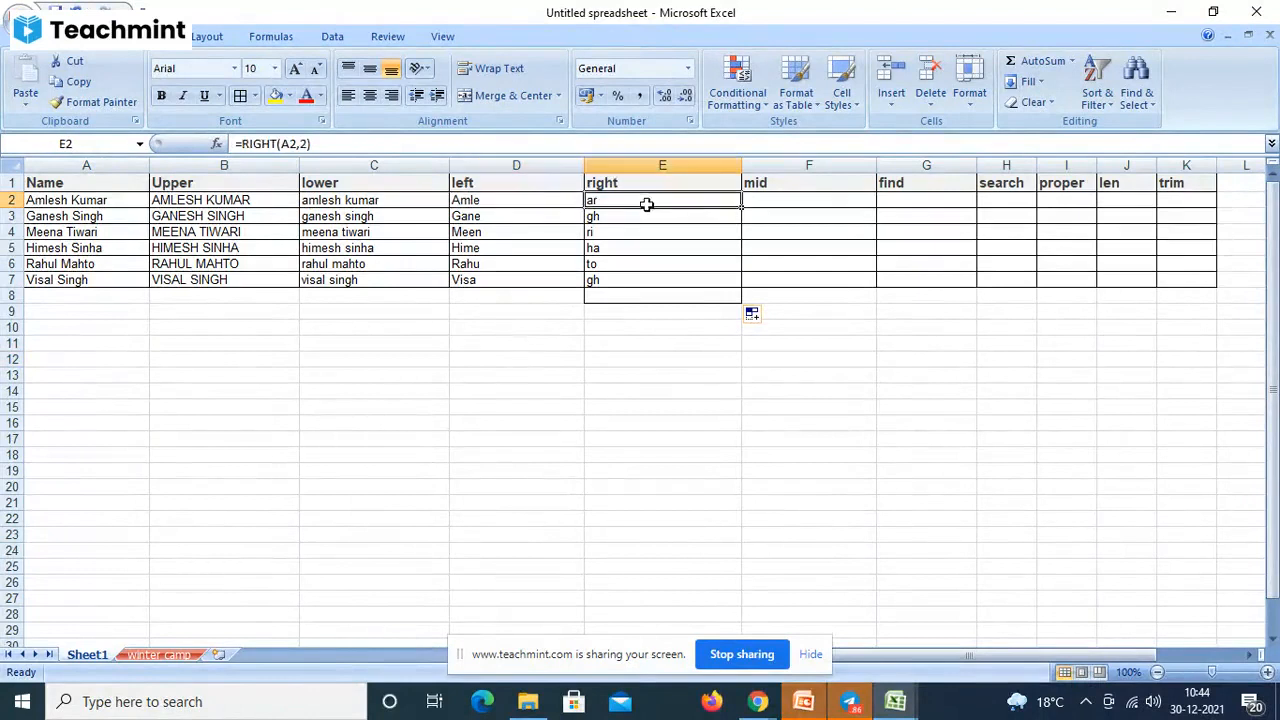
{"action": "left_click", "coordinate": [772, 204]}
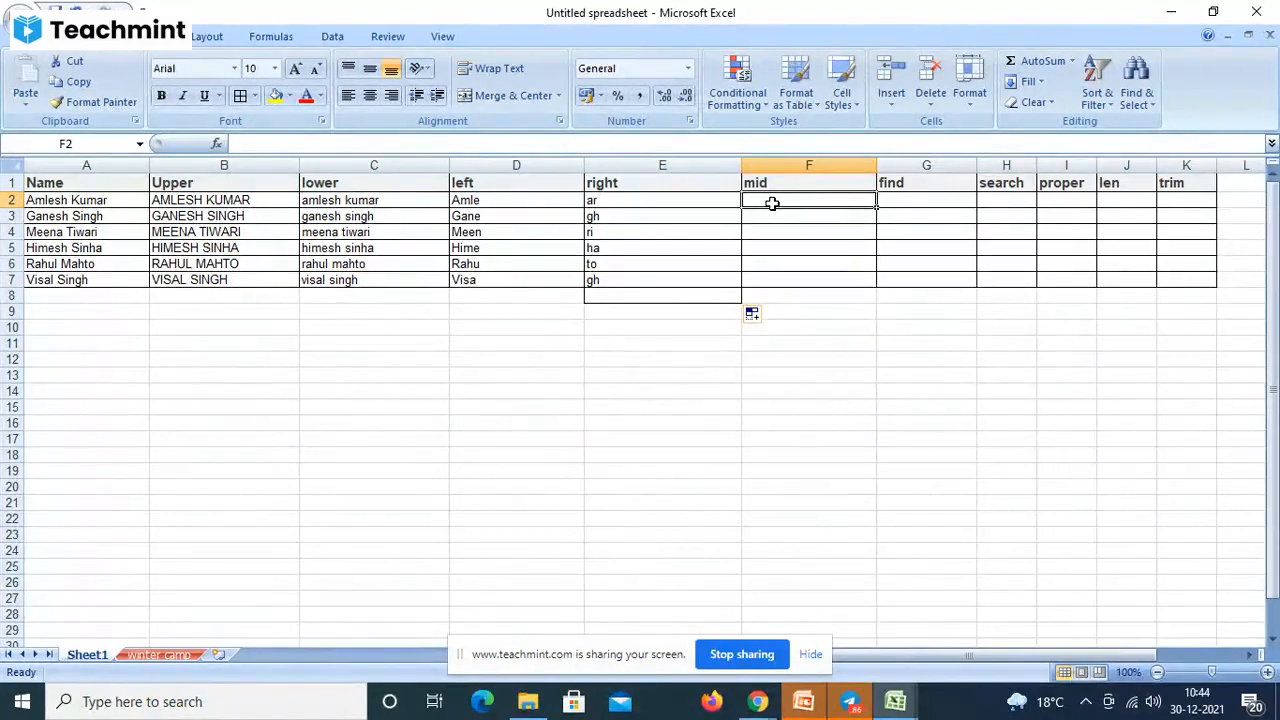
- Enter =MID(A2,2,4) in F2 and fill it down through F7
{"action": "type", "text": "=mi"}
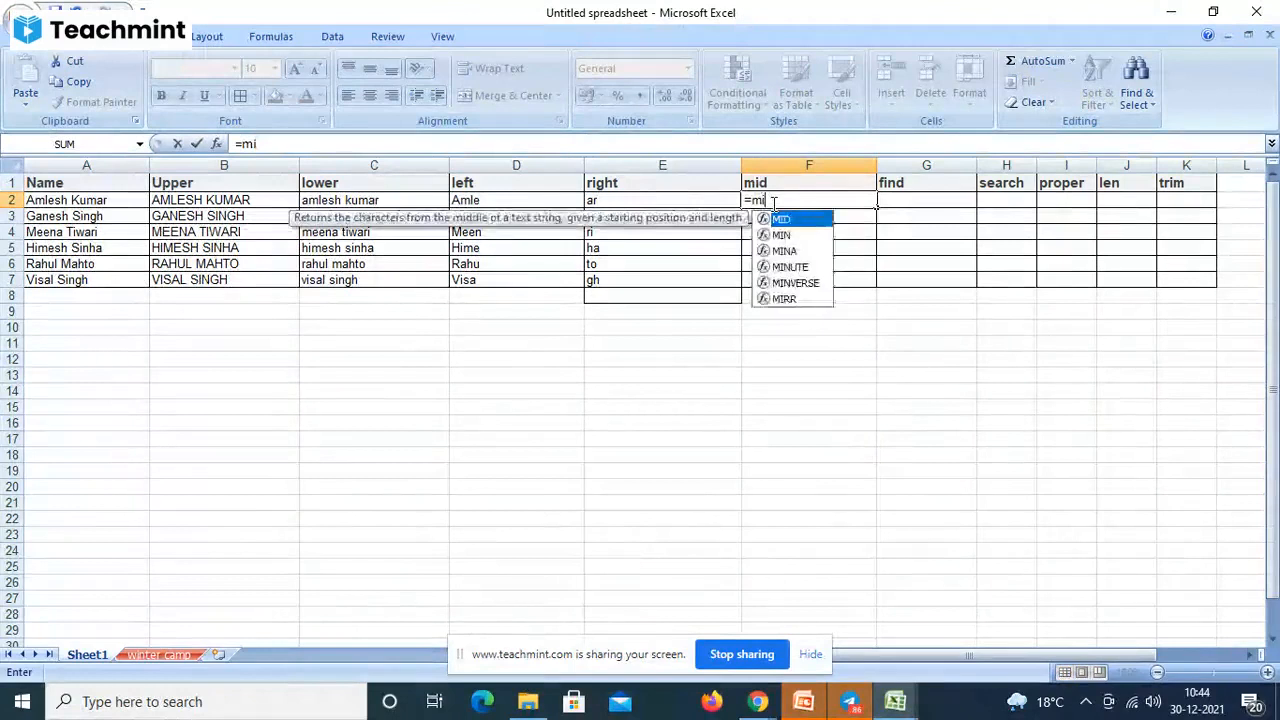
{"action": "type", "text": "d("}
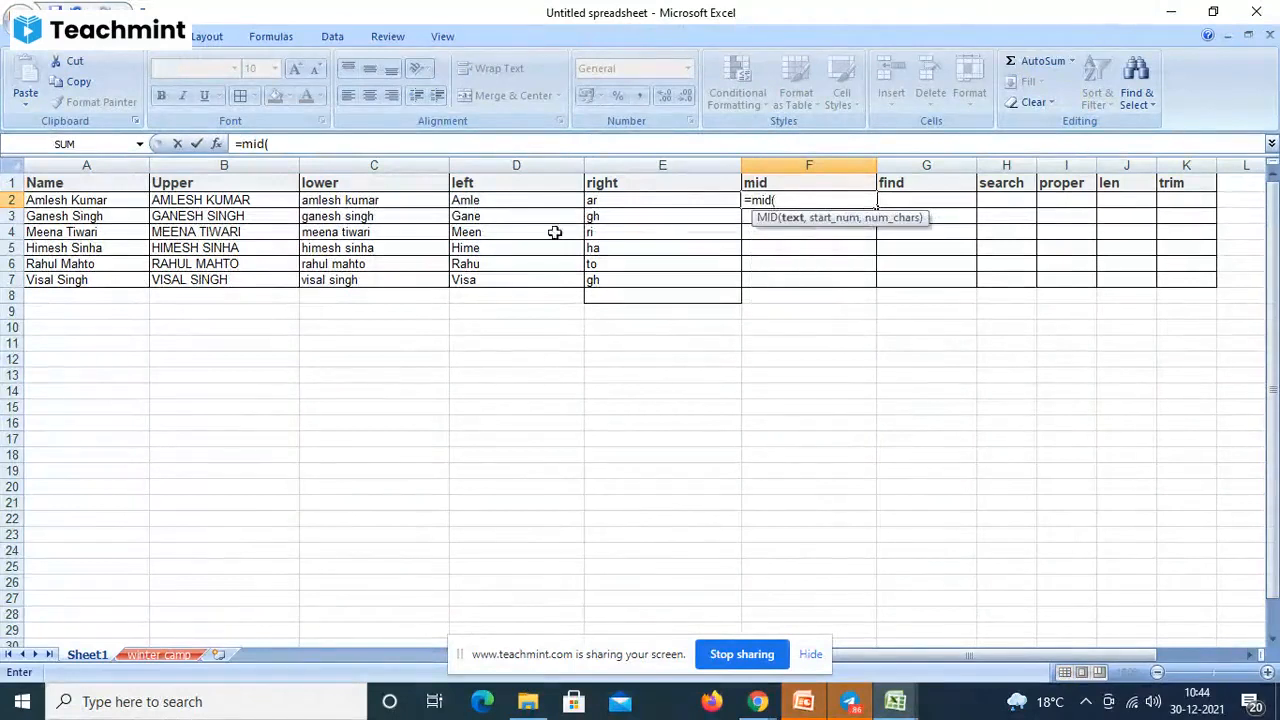
{"action": "left_click", "coordinate": [72, 202]}
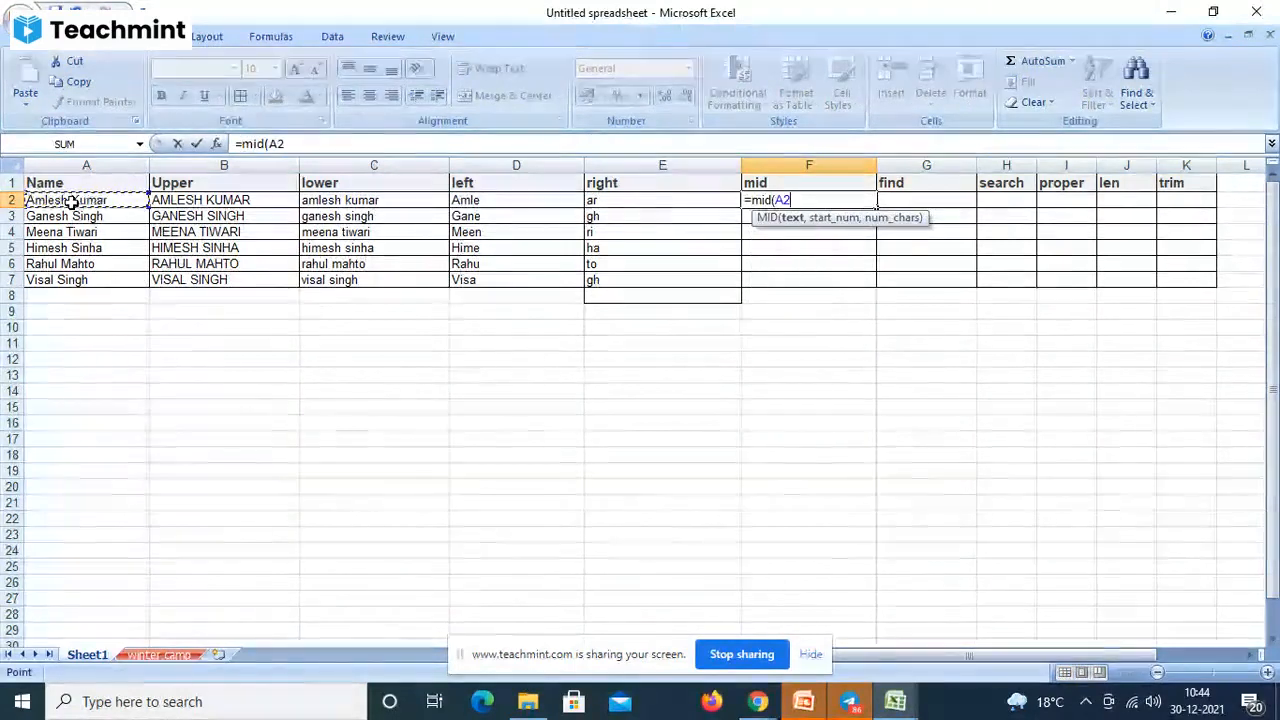
{"action": "type", "text": ","}
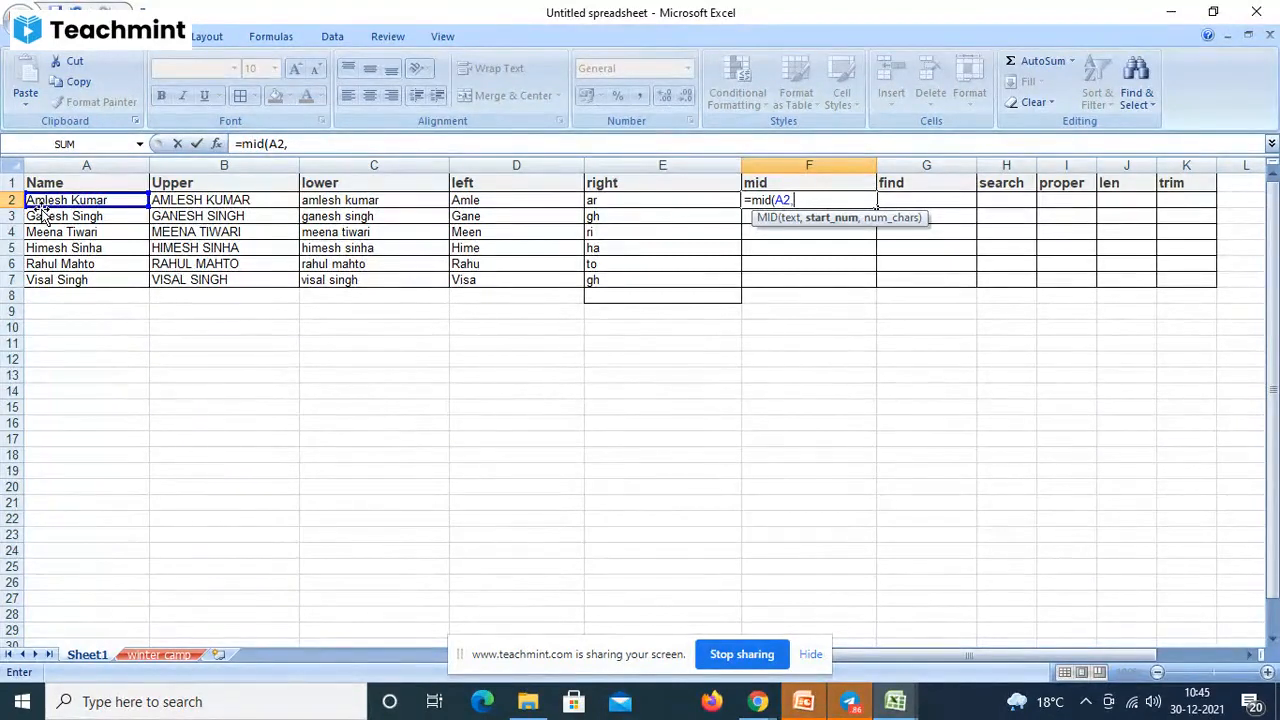
{"action": "type", "text": "2,4"}
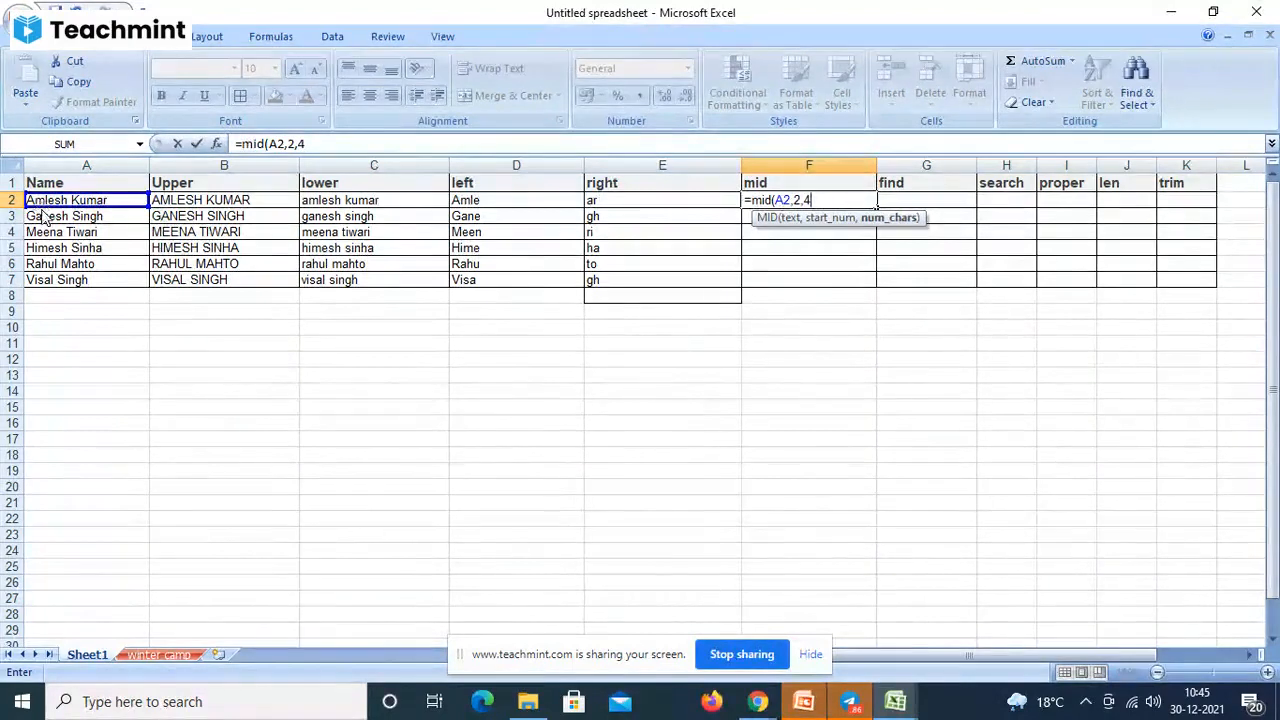
{"action": "type", "text": ")"}
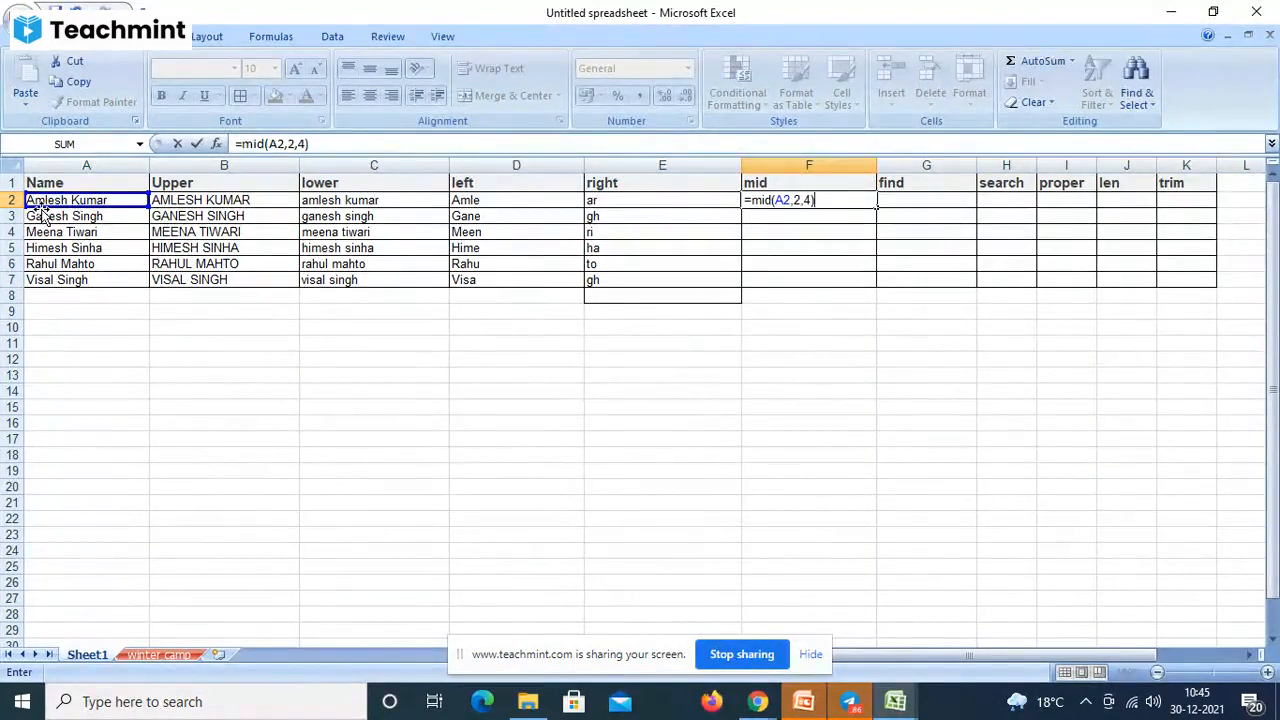
{"action": "key", "text": "Return"}
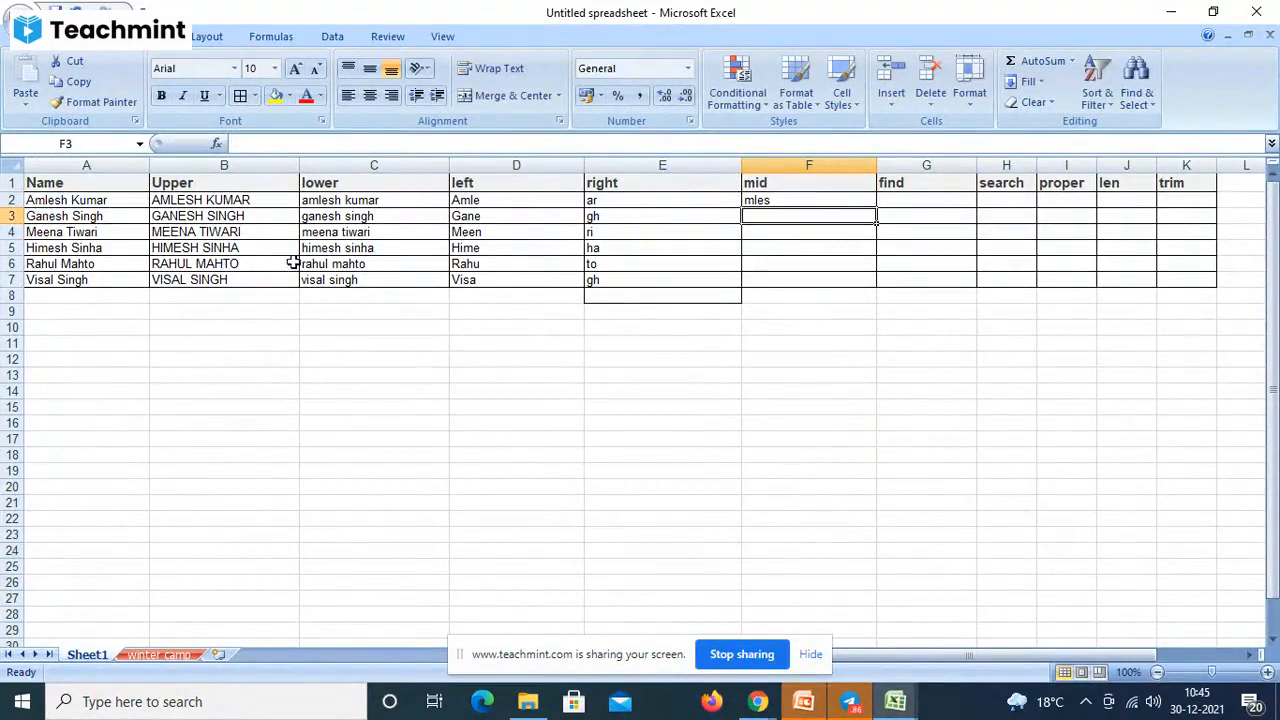
{"action": "left_click", "coordinate": [848, 198]}
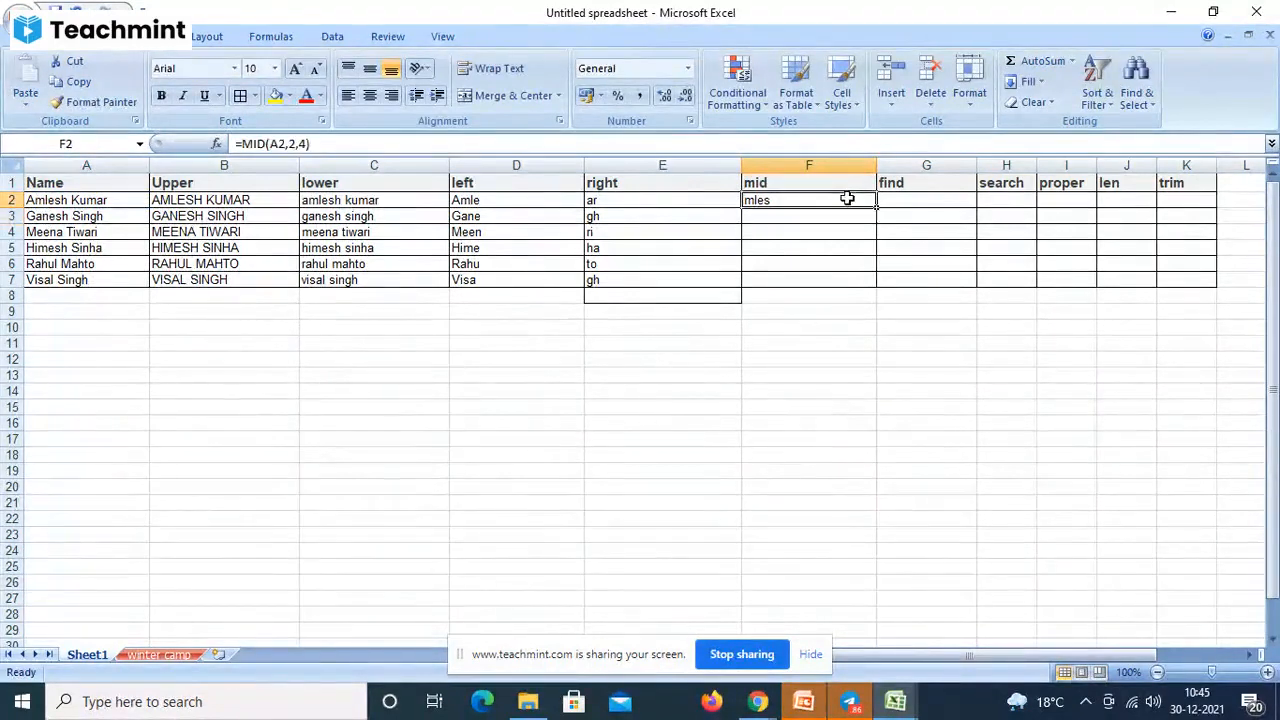
{"action": "left_click_drag", "start_coordinate": [880, 210], "coordinate": [871, 283]}
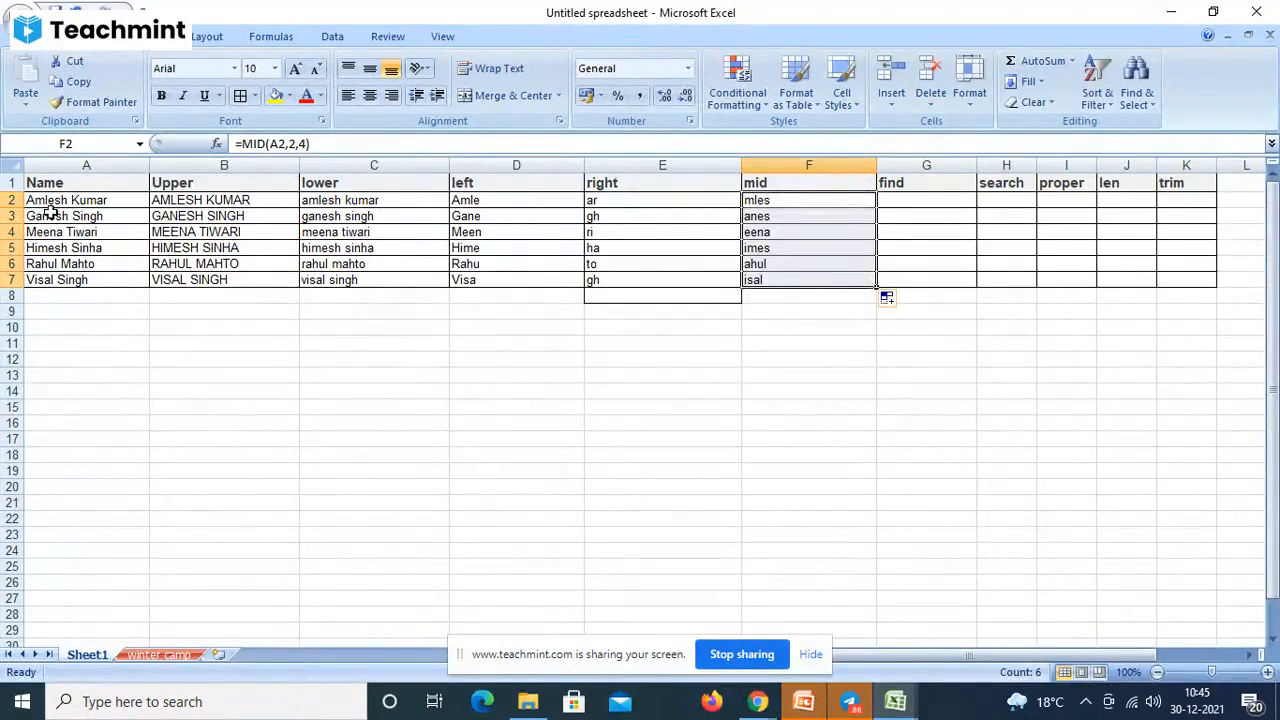
- Enter =FIND(m,A2) in G2 with m unquoted, producing #NAME?
{"action": "left_click", "coordinate": [925, 203]}
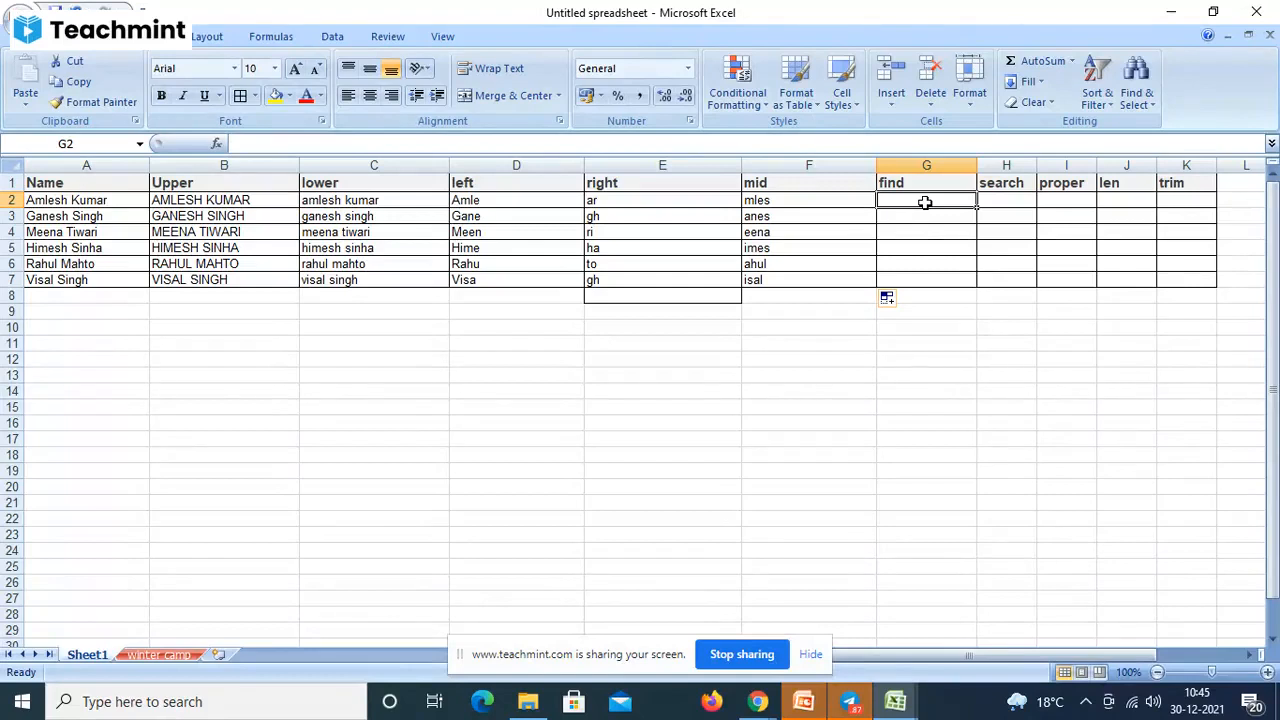
{"action": "type", "text": "=fing"}
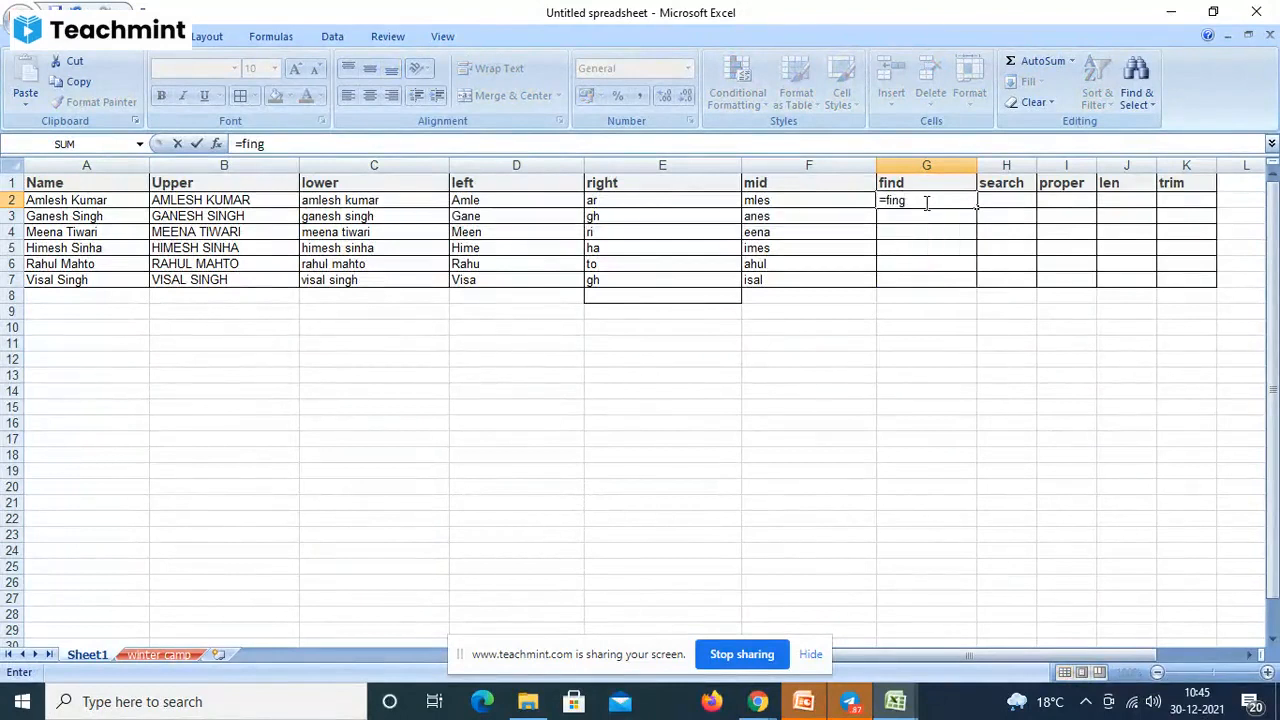
{"action": "key", "text": "BackSpace"}
{"action": "type", "text": "d"}
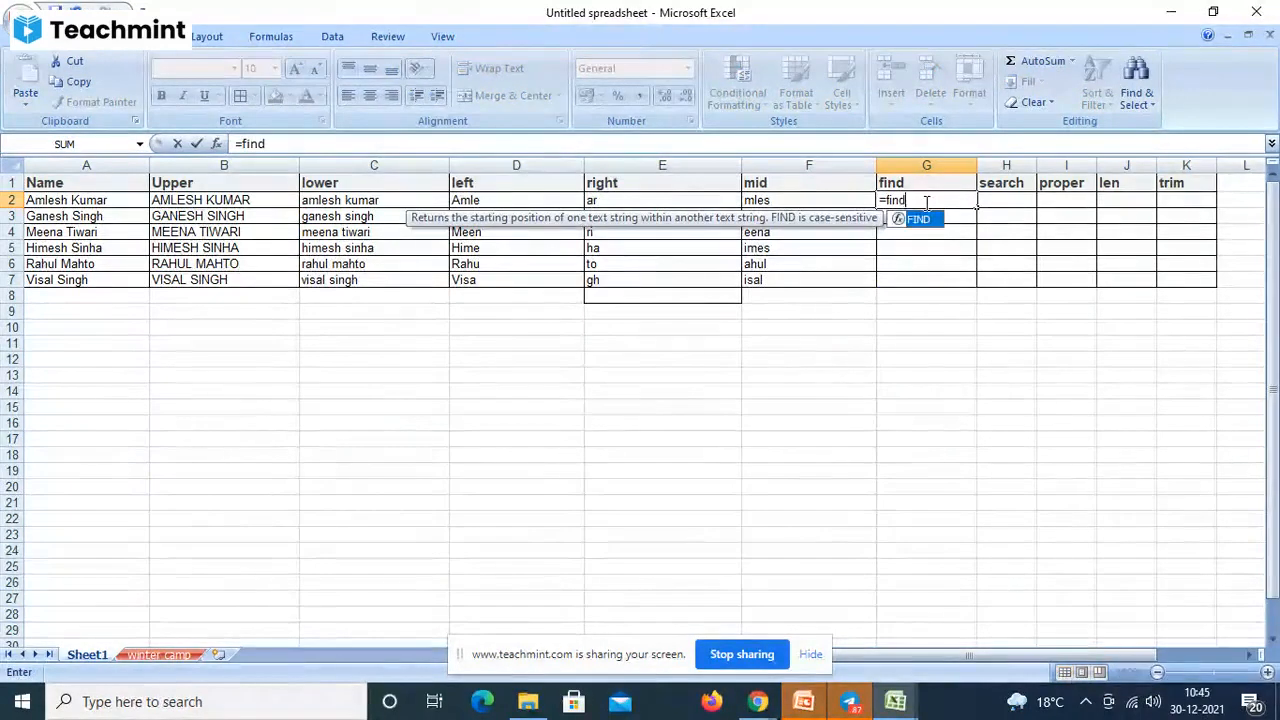
{"action": "type", "text": "("}
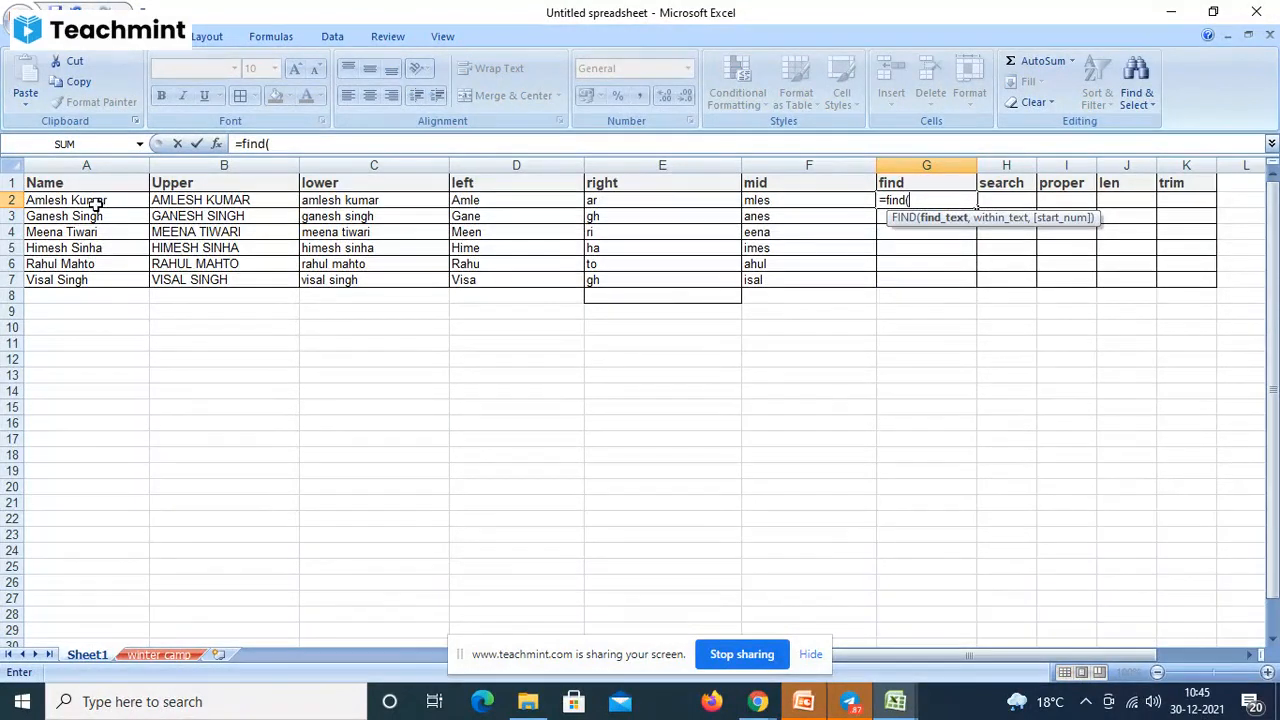
{"action": "left_click", "coordinate": [95, 200]}
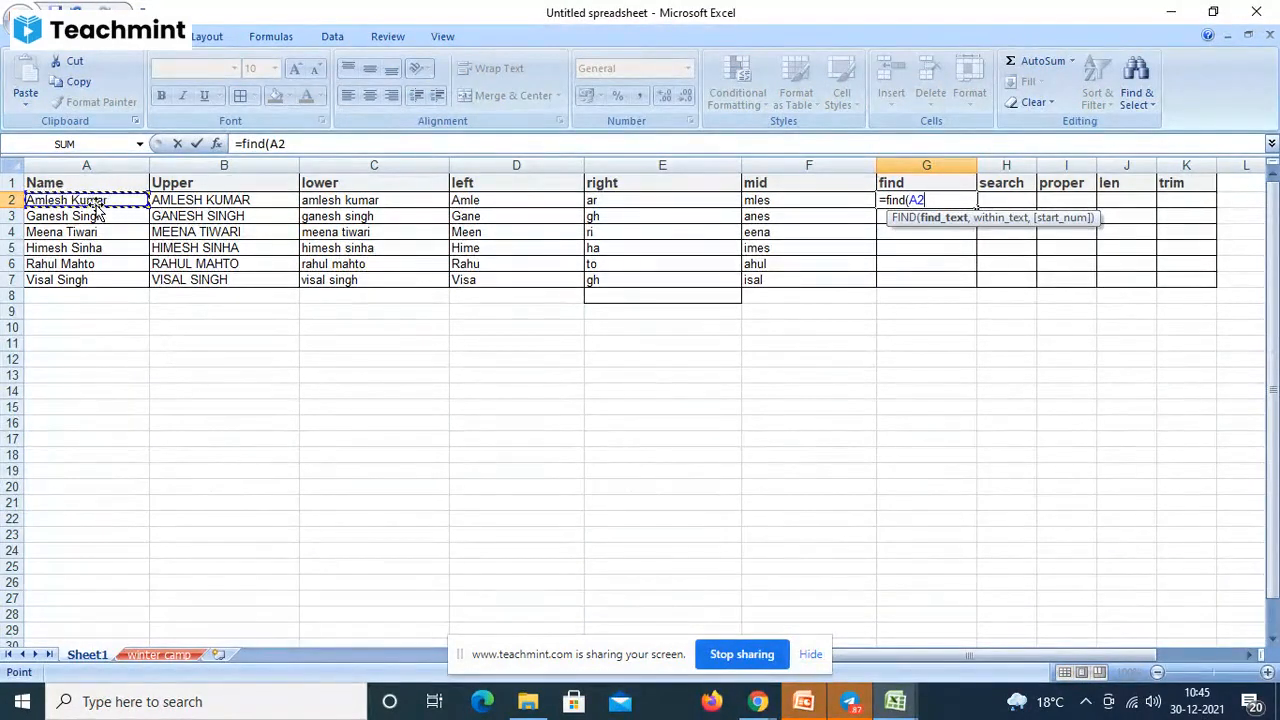
{"action": "key", "text": "BackSpace"}
{"action": "key", "text": "BackSpace"}
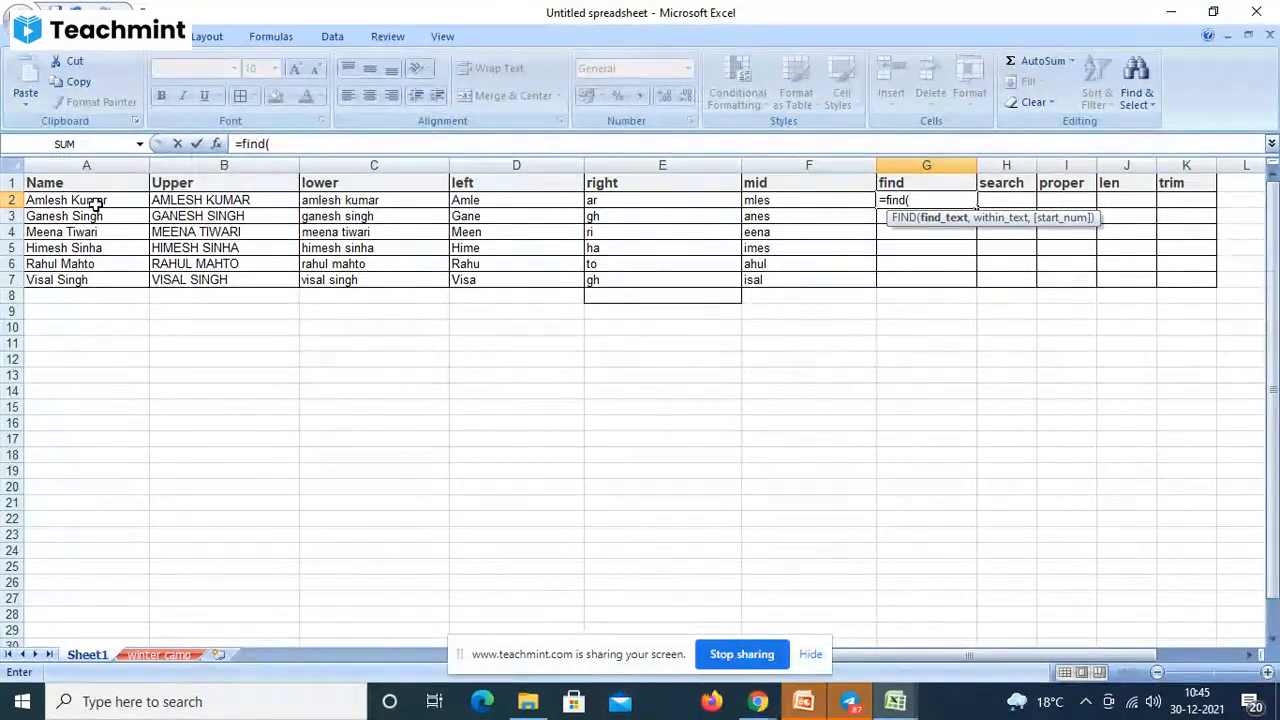
{"action": "type", "text": "m"}
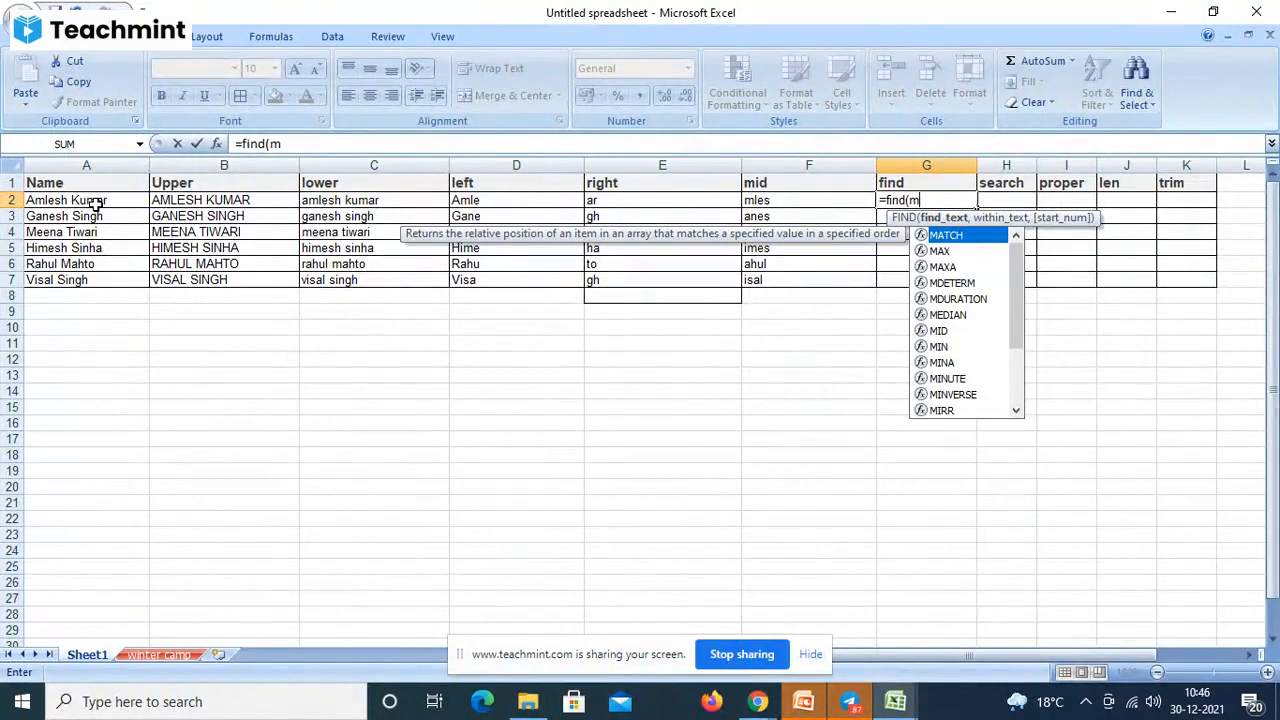
{"action": "type", "text": ","}
{"action": "left_click", "coordinate": [97, 205]}
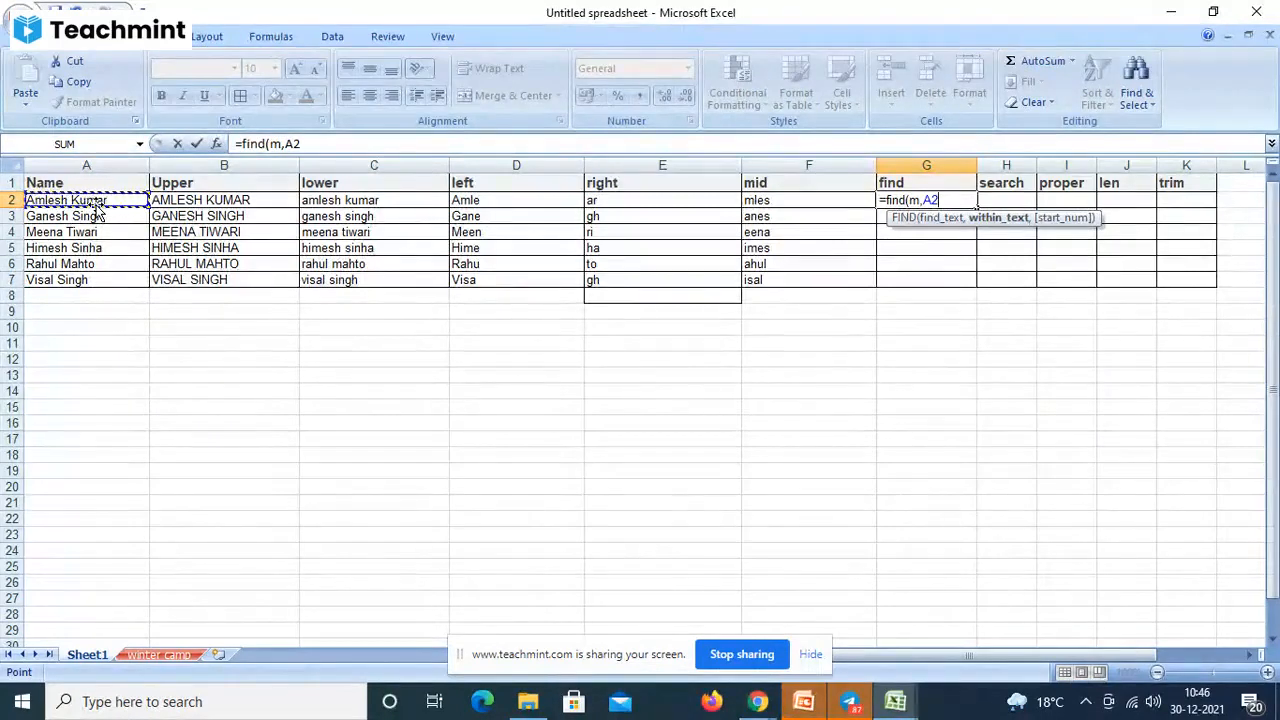
{"action": "type", "text": ")"}
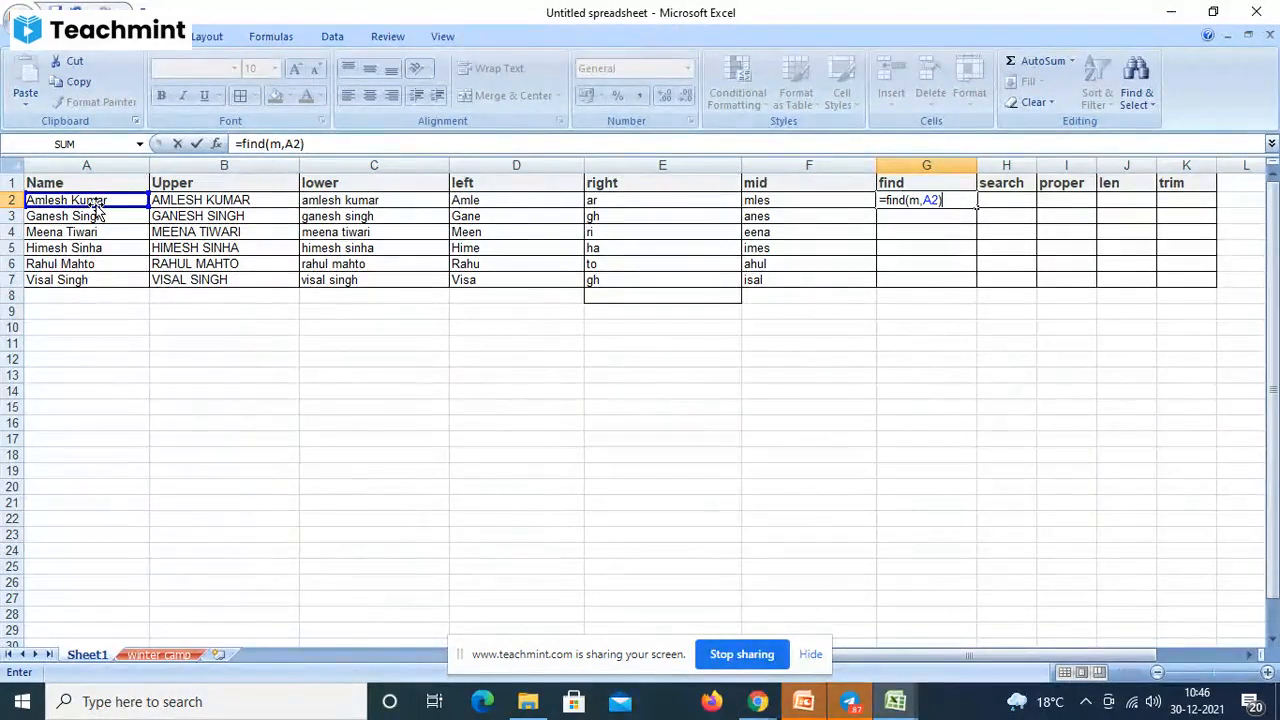
{"action": "key", "text": "Return"}
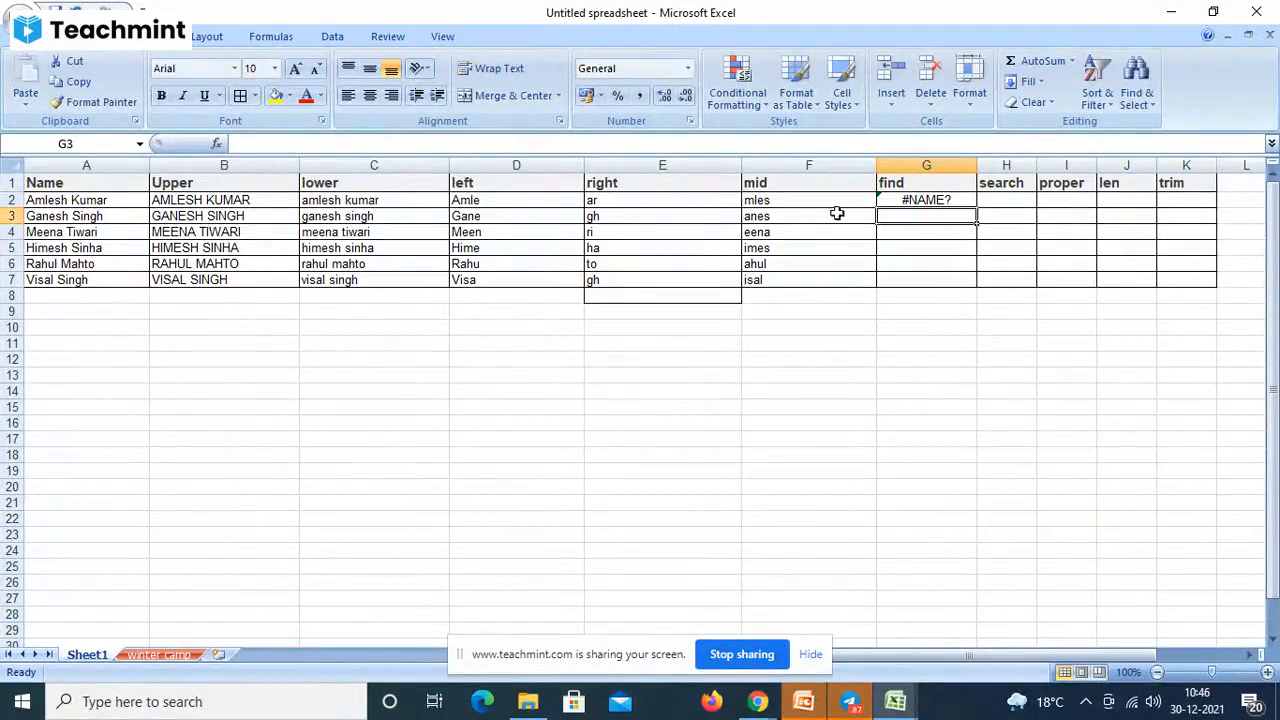
{"action": "left_click", "coordinate": [903, 200]}
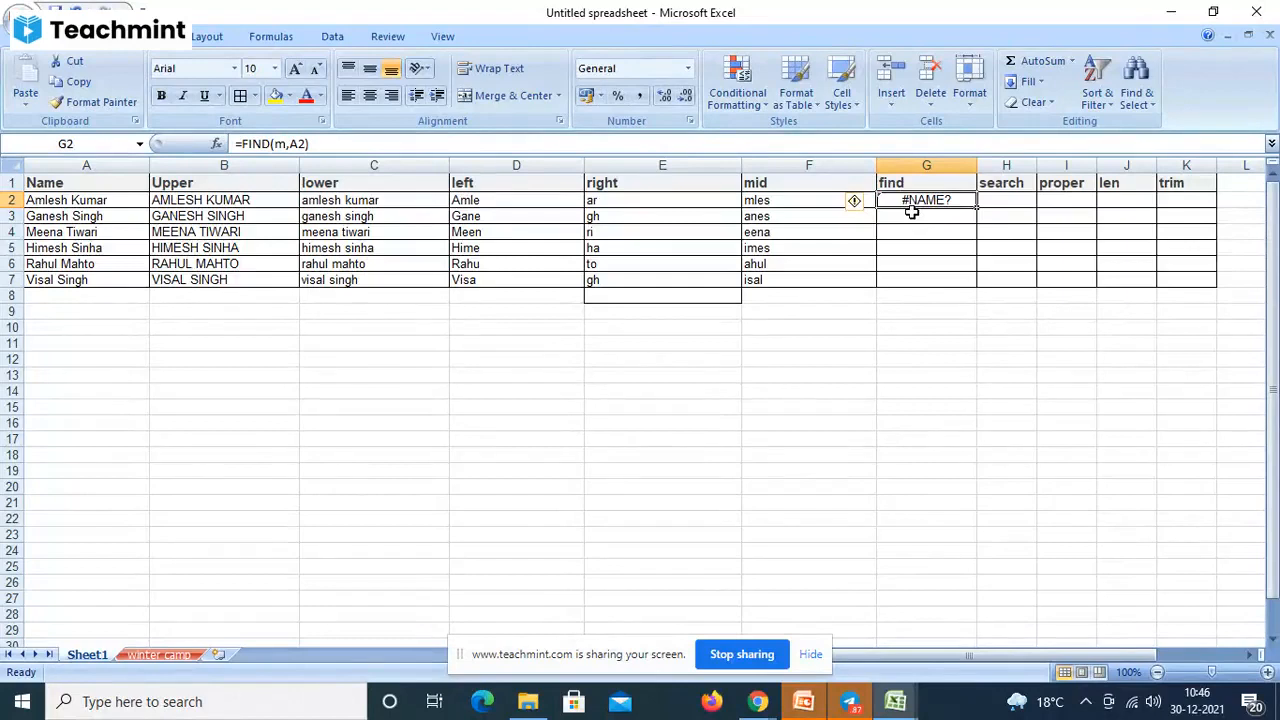
- Wrap m in double quotes so G2 reads =FIND("m",A2) and returns 2
{"action": "left_click", "coordinate": [287, 144]}
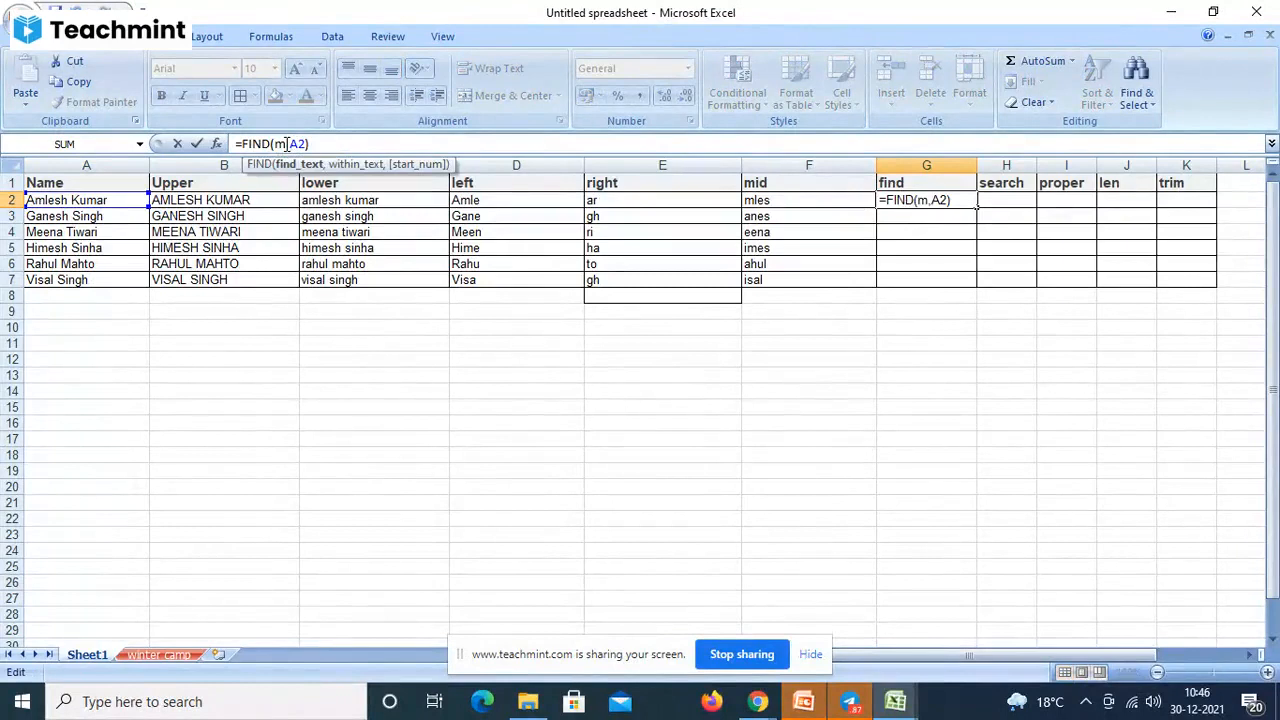
{"action": "type", "text": "\""}
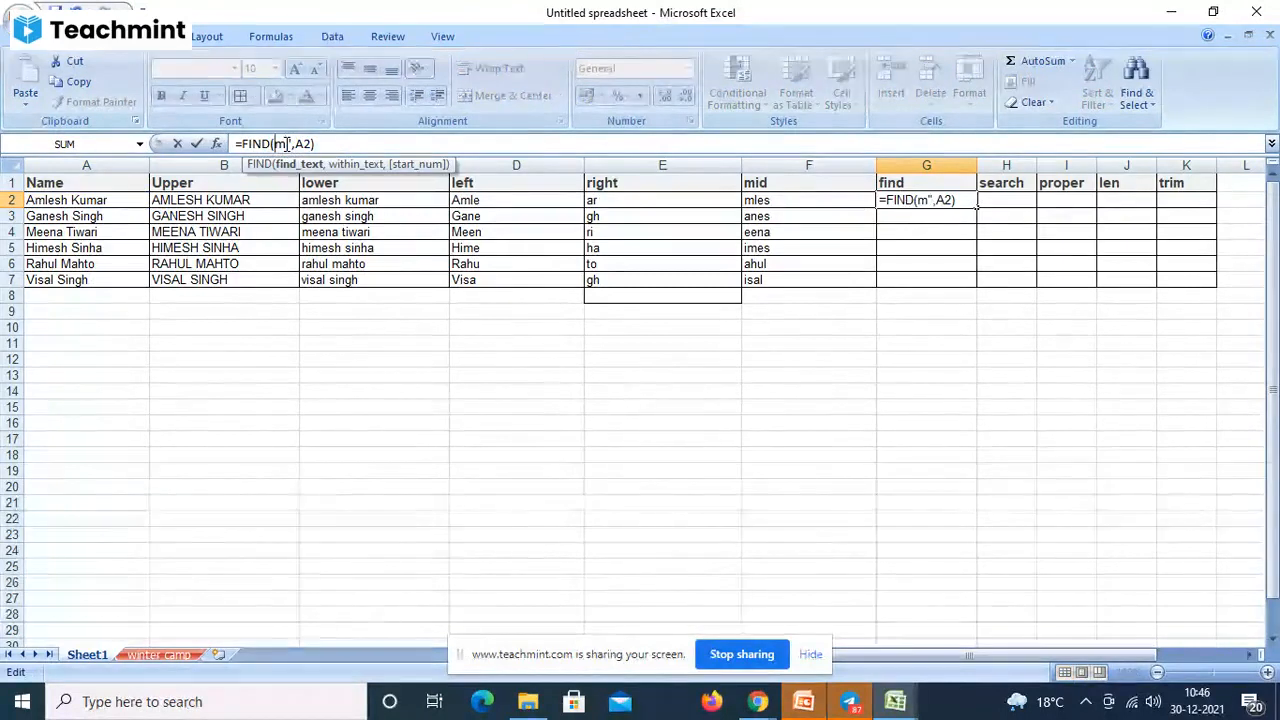
{"action": "key", "text": "Left"}
{"action": "key", "text": "Left"}
{"action": "type", "text": "\""}
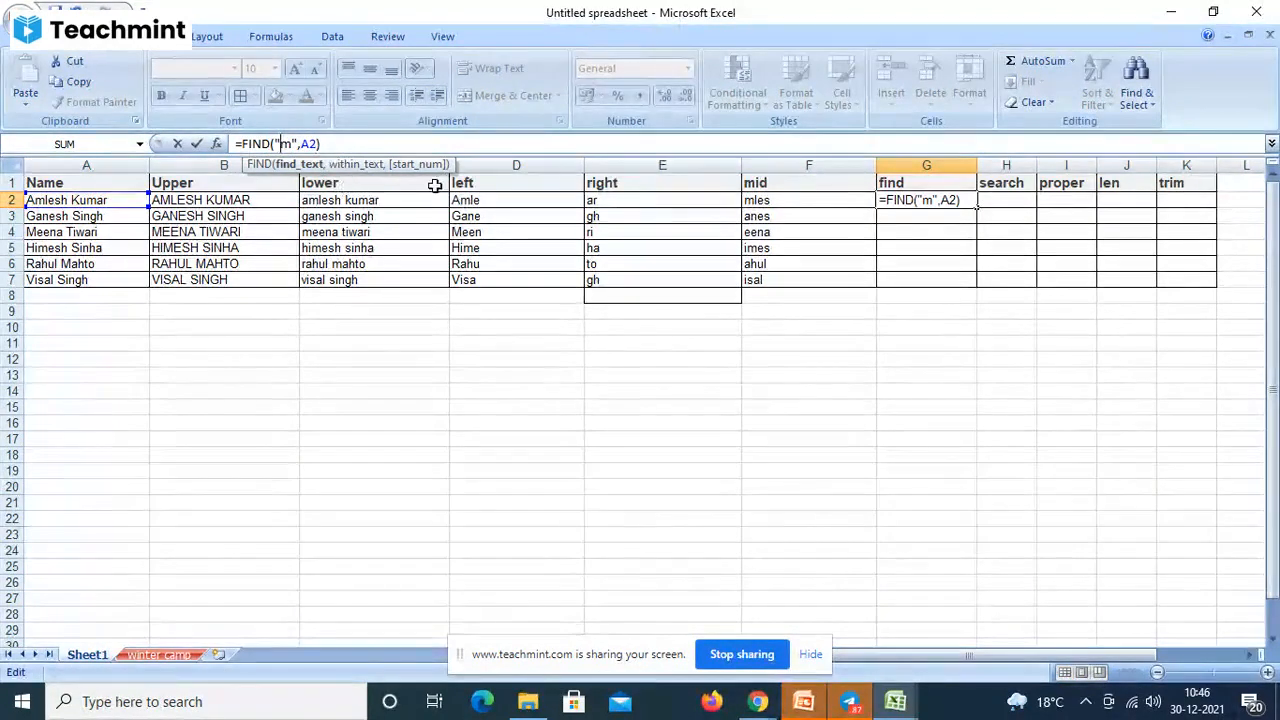
{"action": "left_click", "coordinate": [379, 146]}
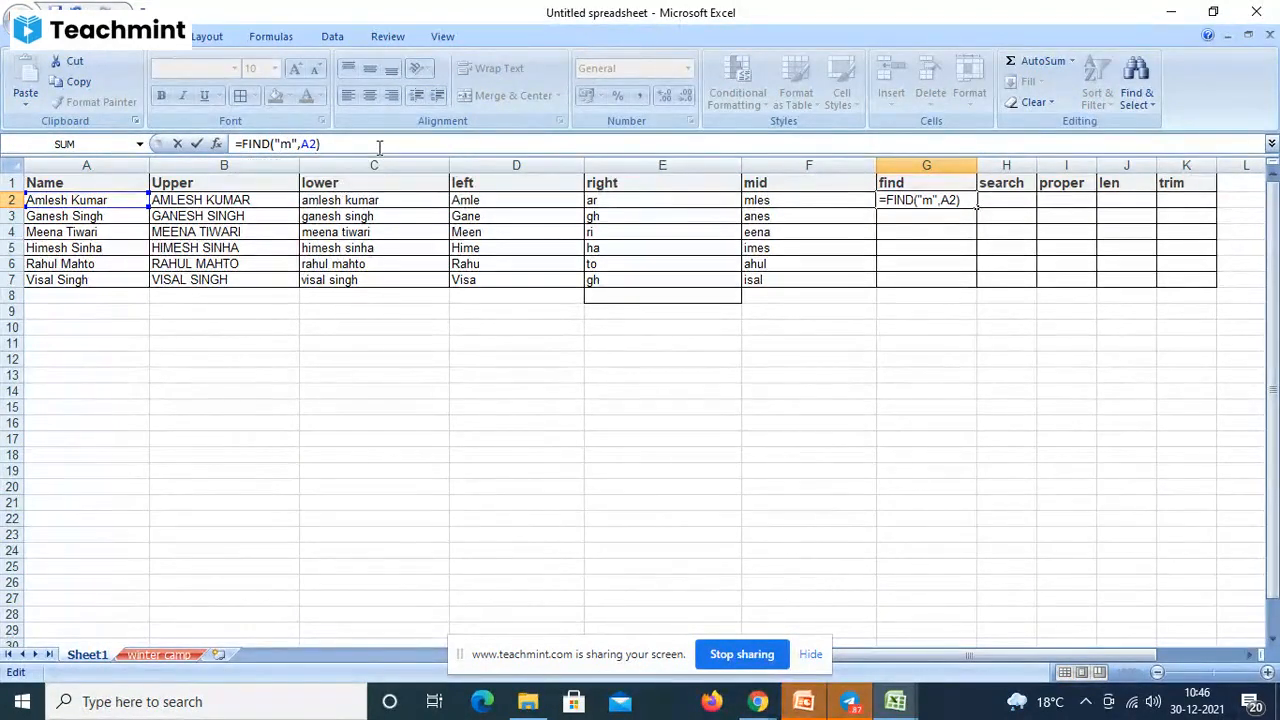
{"action": "key", "text": "Return"}
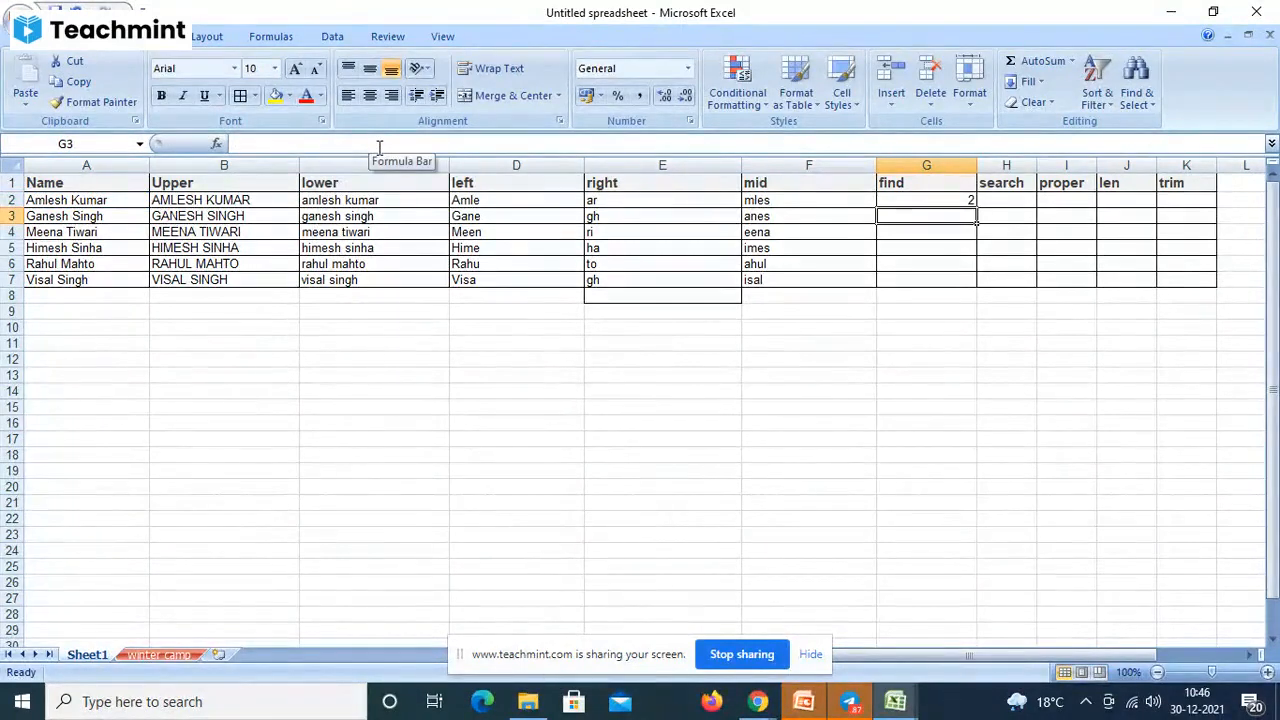
{"action": "left_click", "coordinate": [947, 203]}
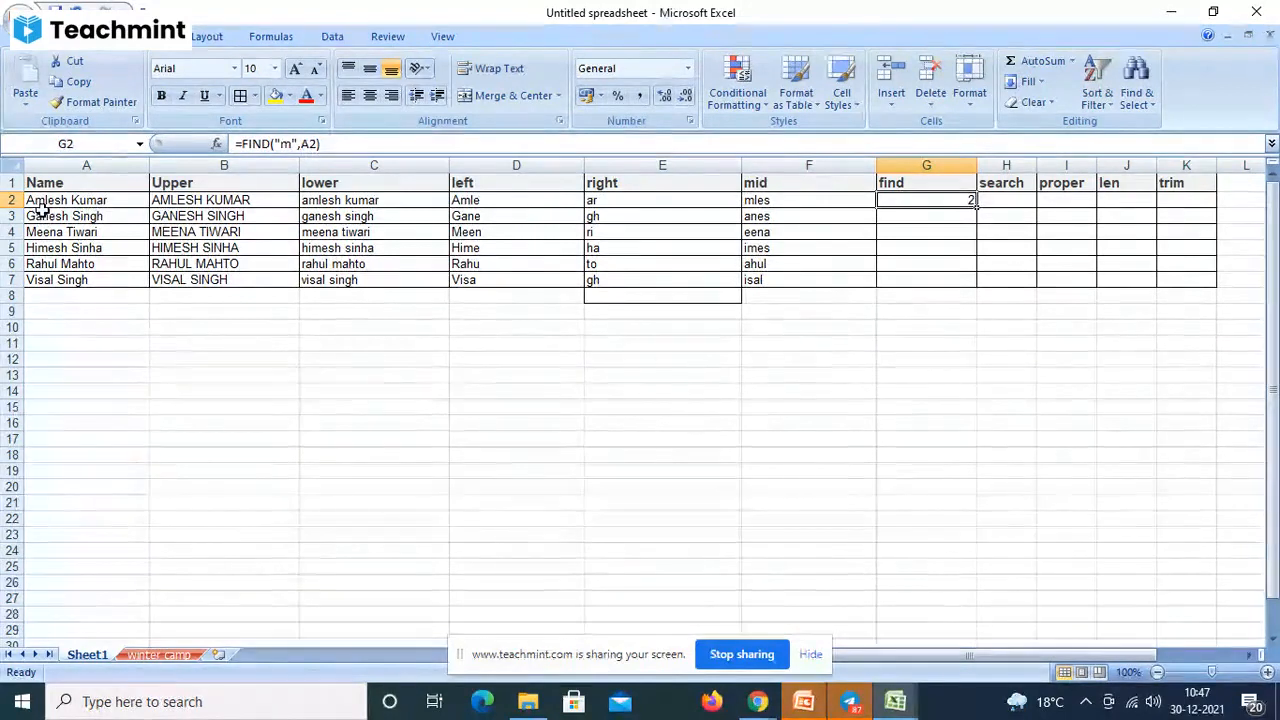
- Add a start position of 2 to G2's FIND formula
{"action": "left_click", "coordinate": [340, 143]}
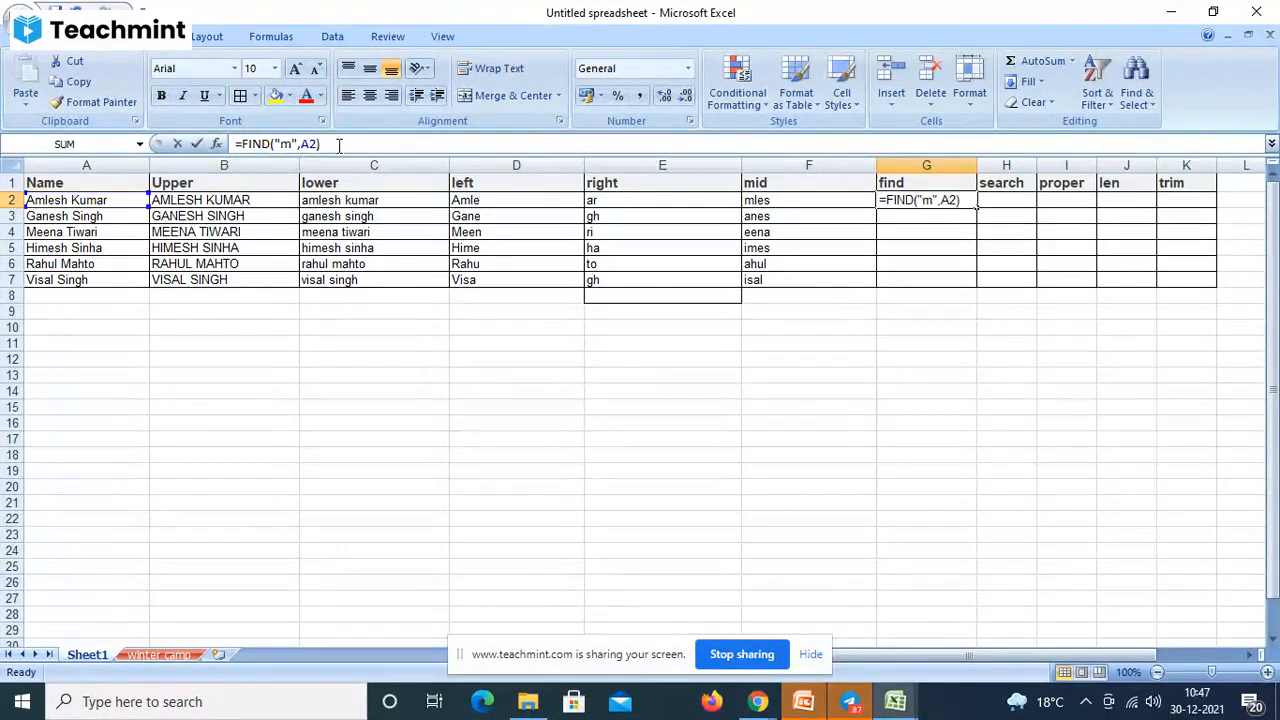
{"action": "left_click_drag", "start_coordinate": [340, 143], "coordinate": [240, 122]}
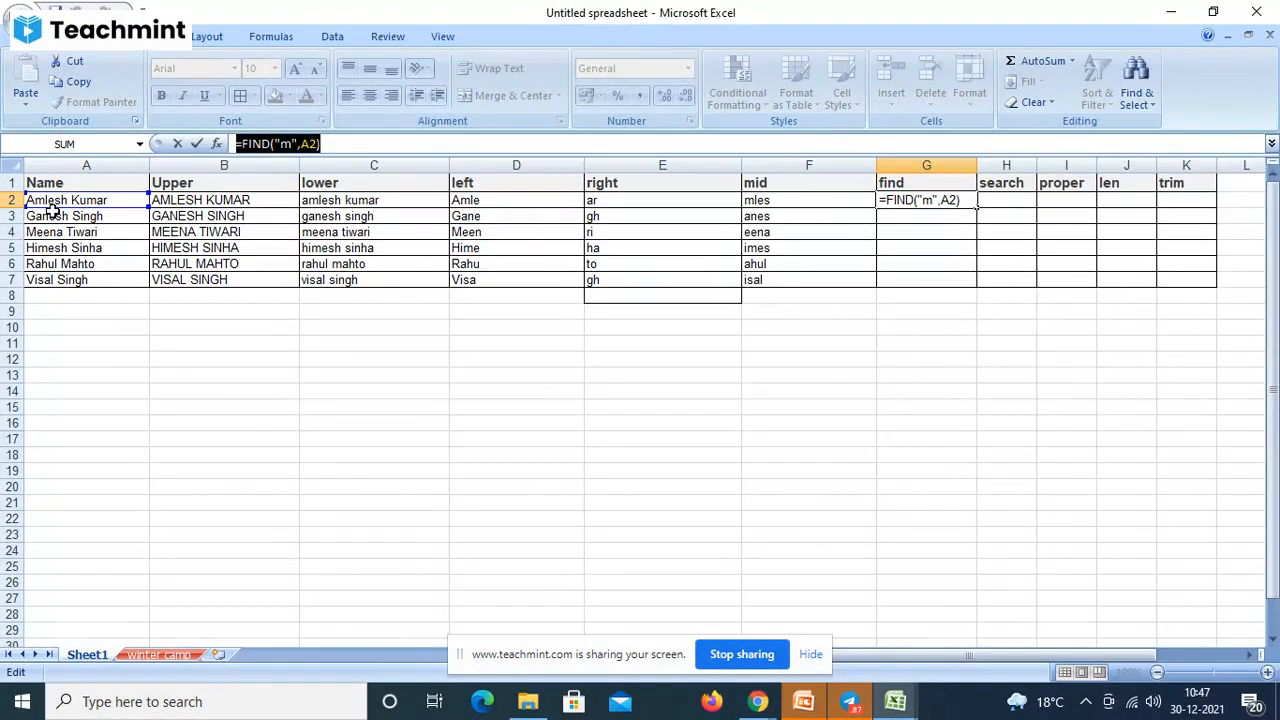
{"action": "left_click", "coordinate": [318, 144]}
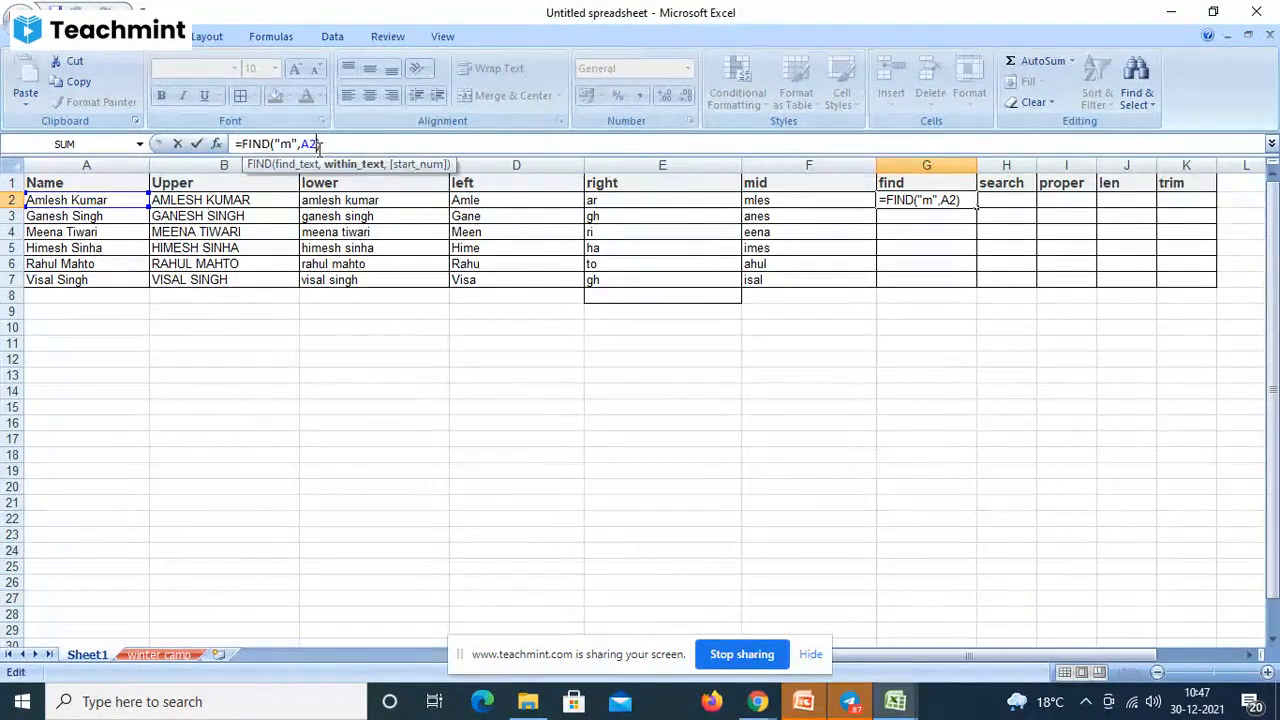
{"action": "type", "text": ",2"}
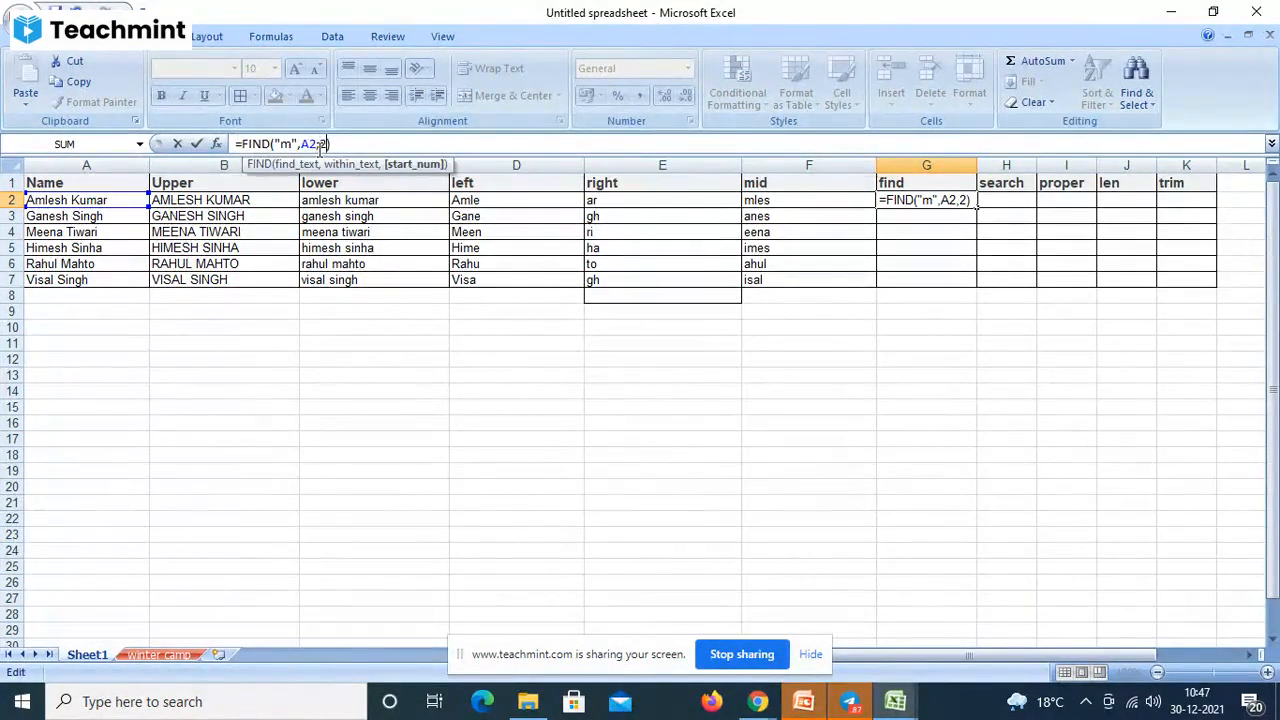
{"action": "left_click", "coordinate": [370, 148]}
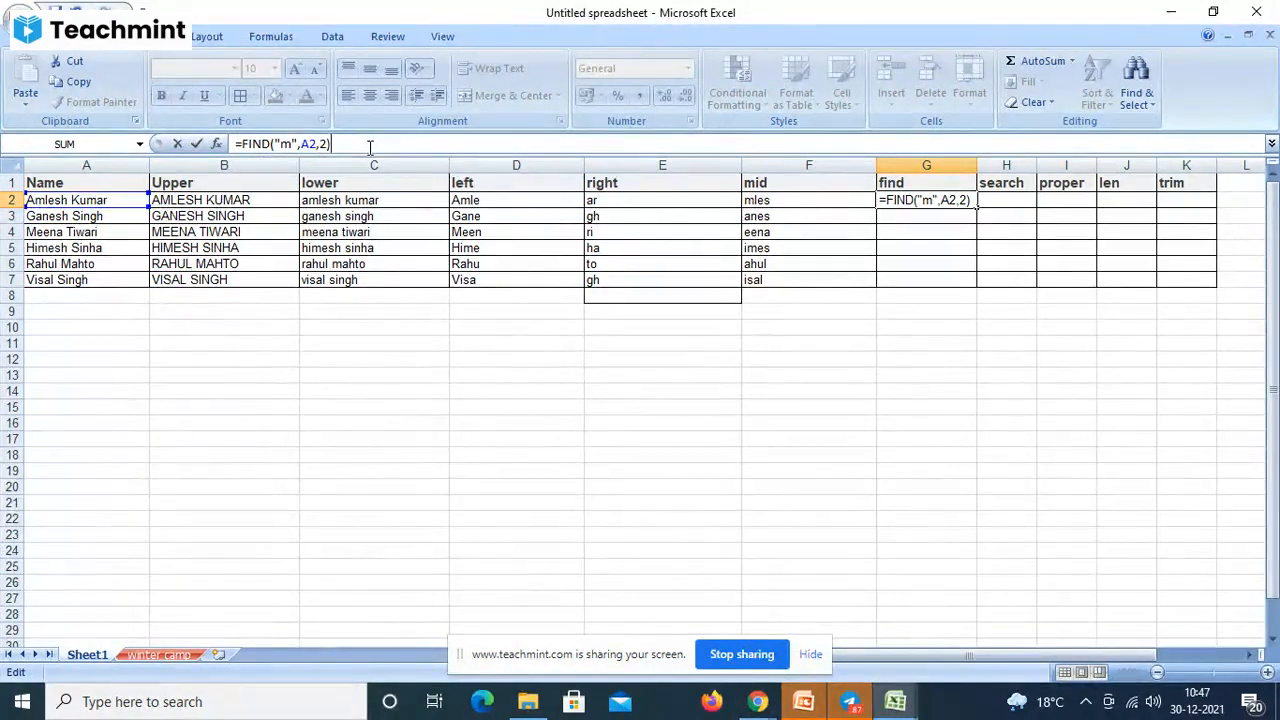
{"action": "key", "text": "Return"}
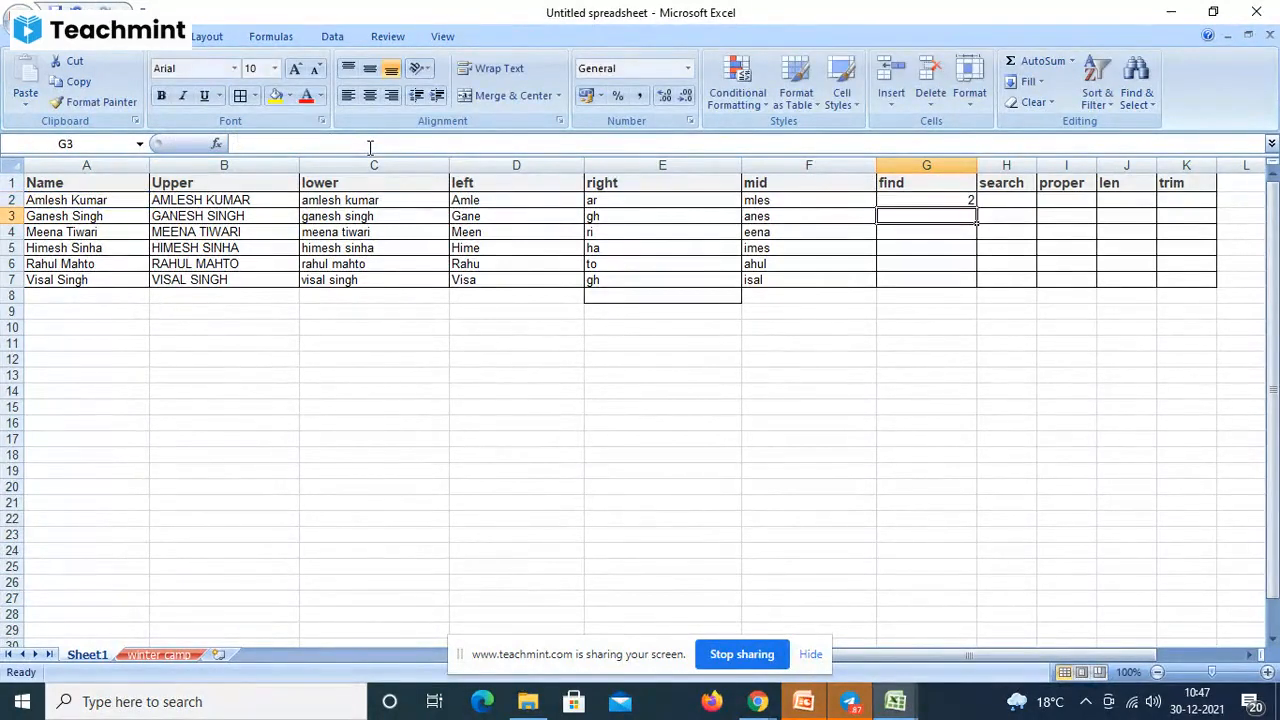
{"action": "left_click", "coordinate": [912, 199]}
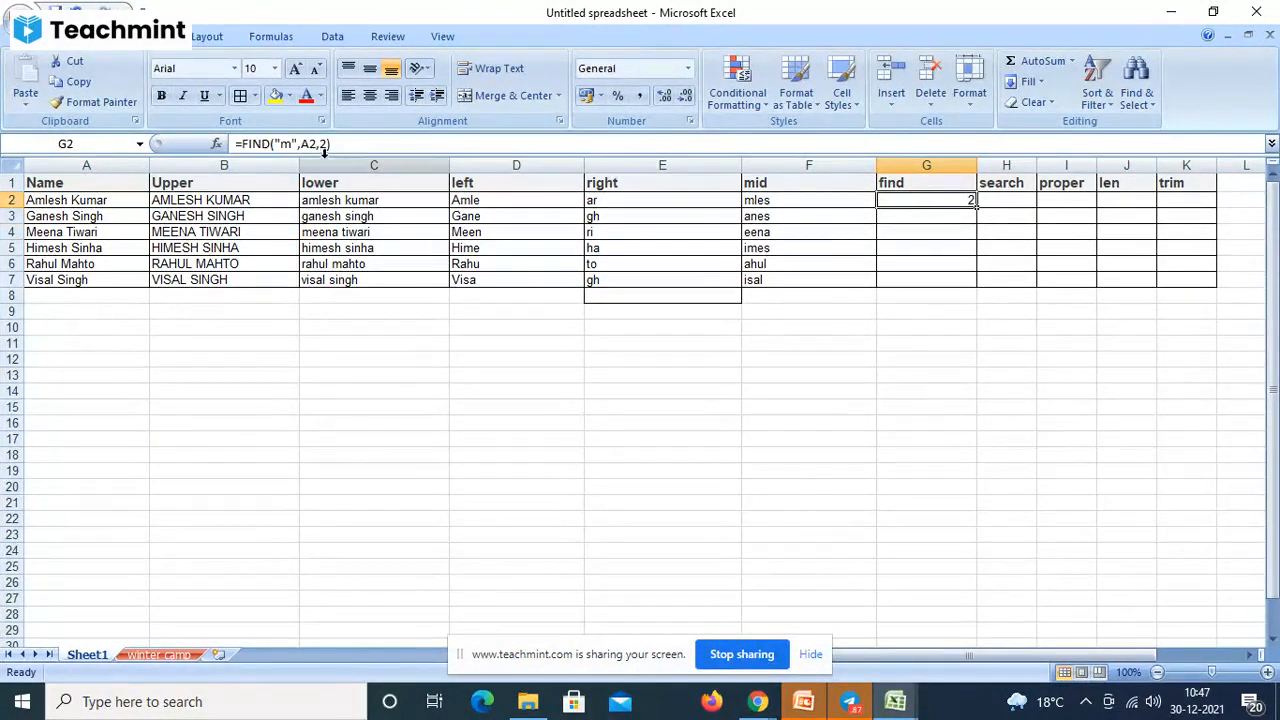
- Change the FIND start position to 3 so G2 returns 10
{"action": "left_click", "coordinate": [324, 146]}
{"action": "key", "text": "BackSpace"}
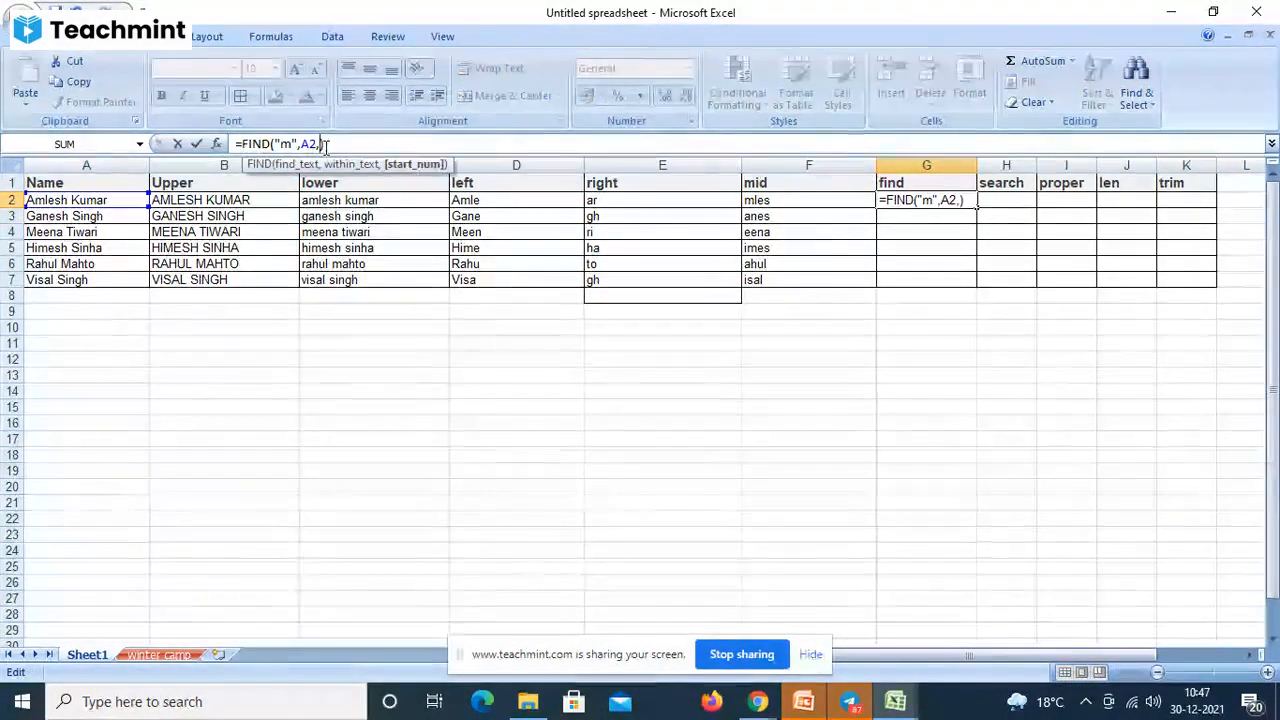
{"action": "type", "text": "3"}
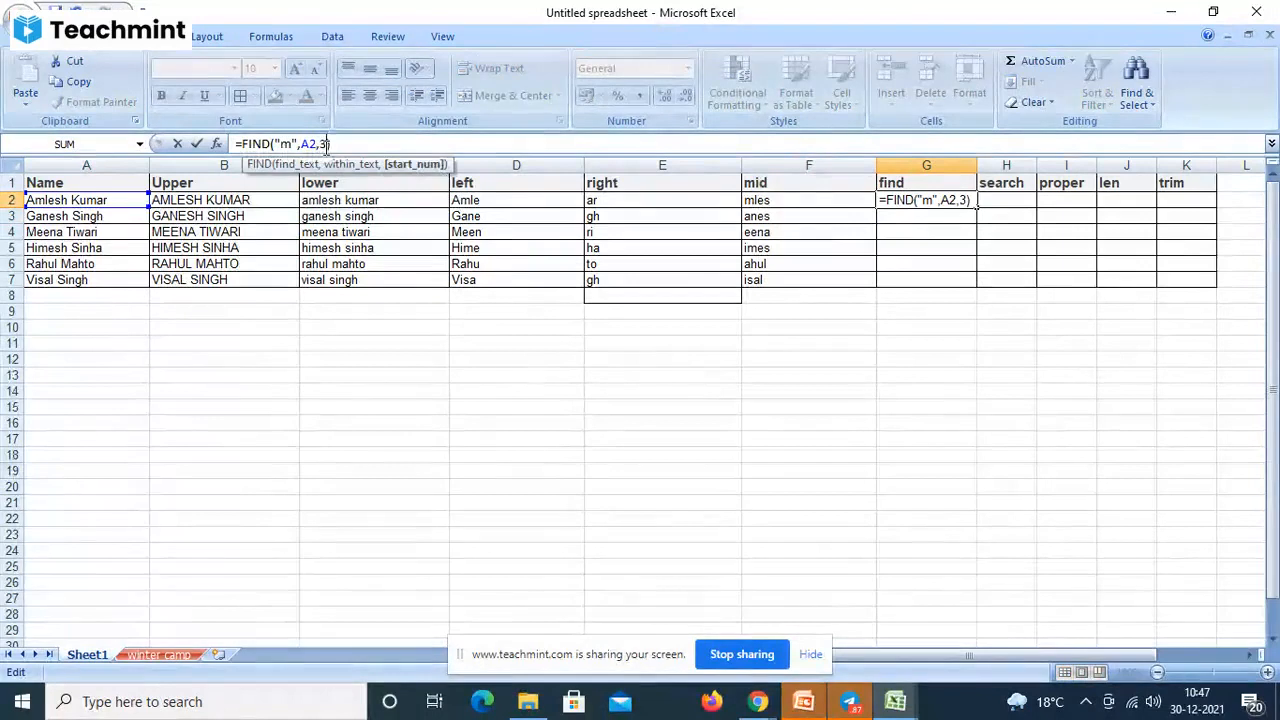
{"action": "left_click", "coordinate": [427, 145]}
{"action": "key", "text": "Return"}
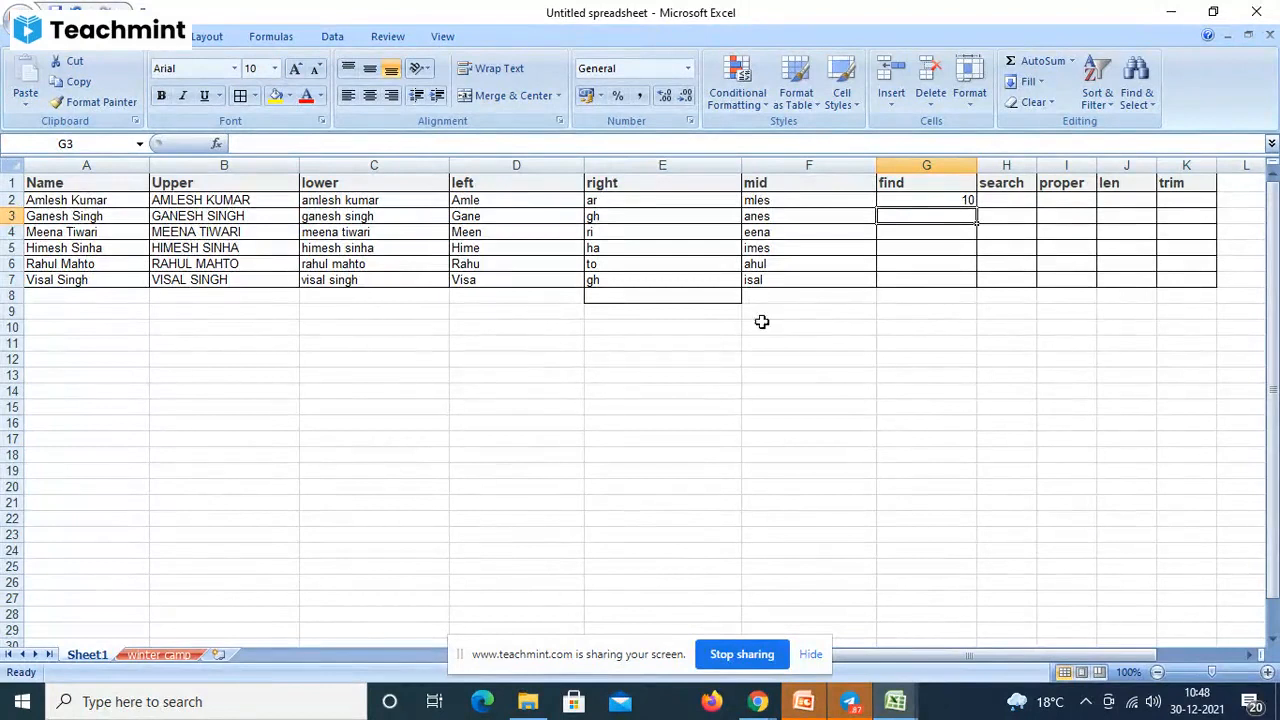
- Fill G2's FIND formula down to G7, returning 10, #VALUE!, #VALUE!, 3, #VALUE!, #VALUE!
{"action": "left_click", "coordinate": [927, 198]}
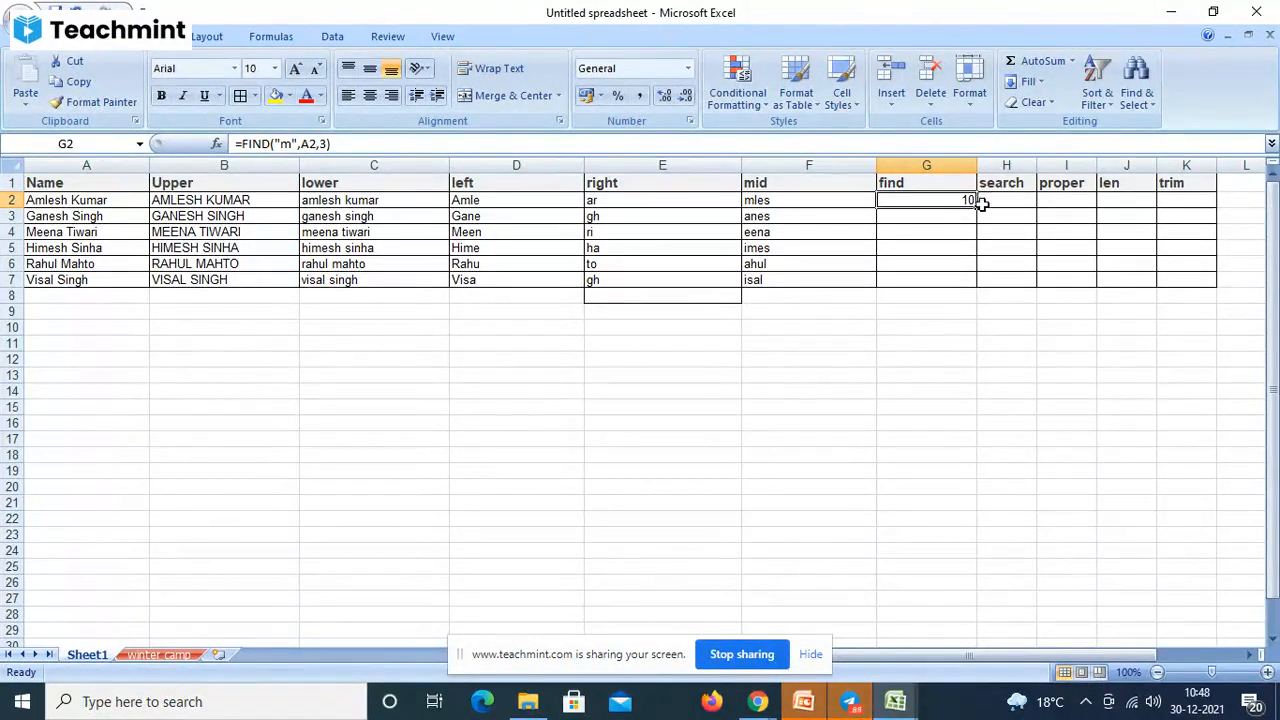
{"action": "left_click_drag", "start_coordinate": [975, 208], "coordinate": [962, 283]}
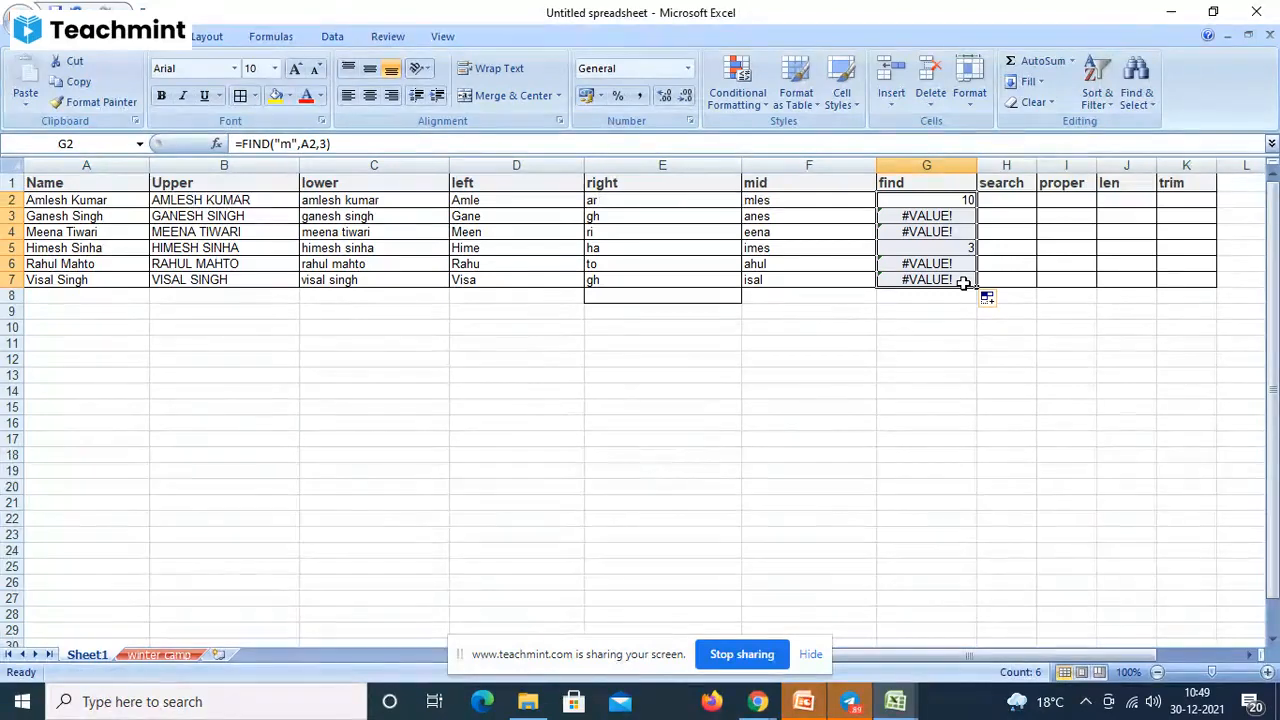
- Enter =SEARCH("m",A2) in H2 and fill it down through H7
{"action": "left_click", "coordinate": [962, 283]}
{"action": "left_click", "coordinate": [1025, 198]}
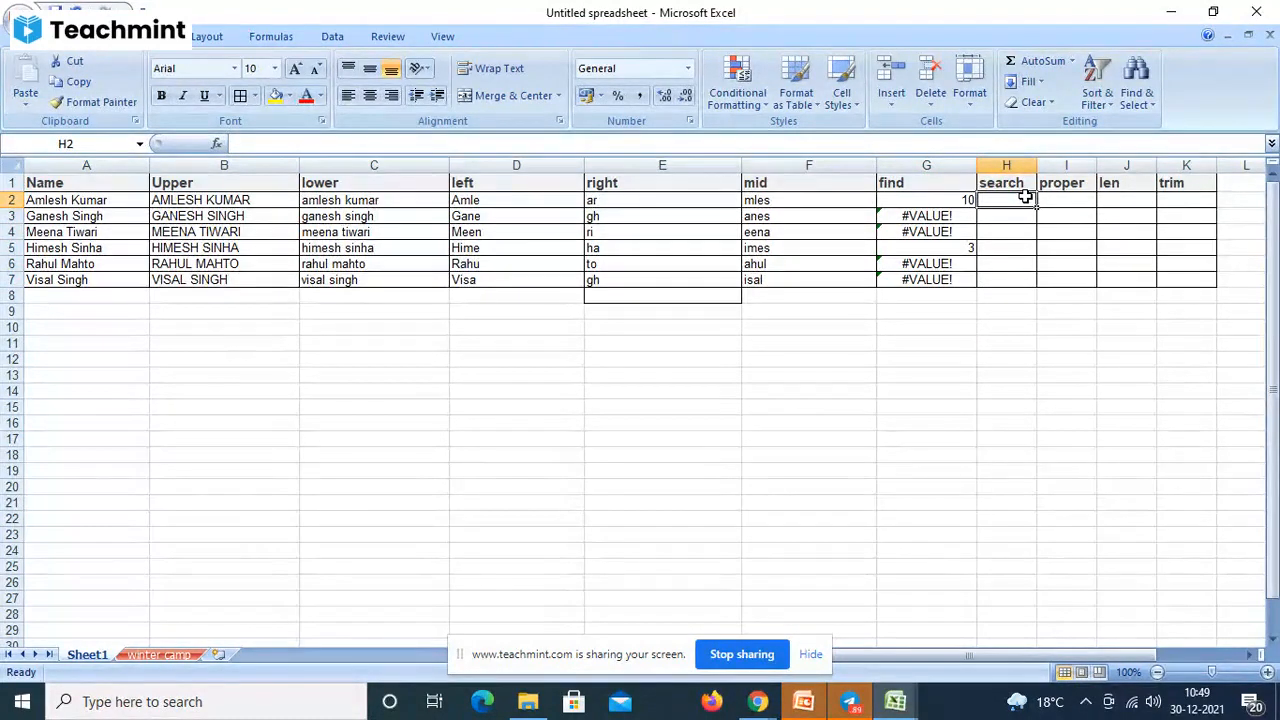
{"action": "type", "text": "="}
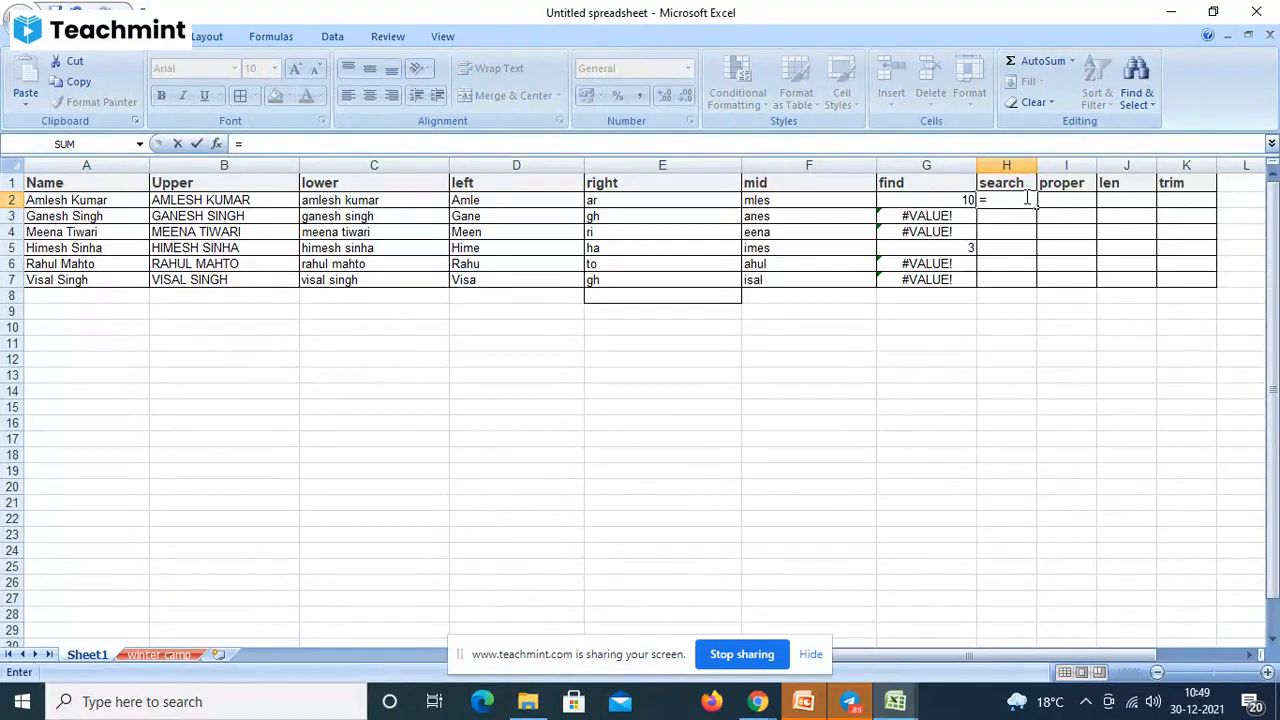
{"action": "type", "text": "searc"}
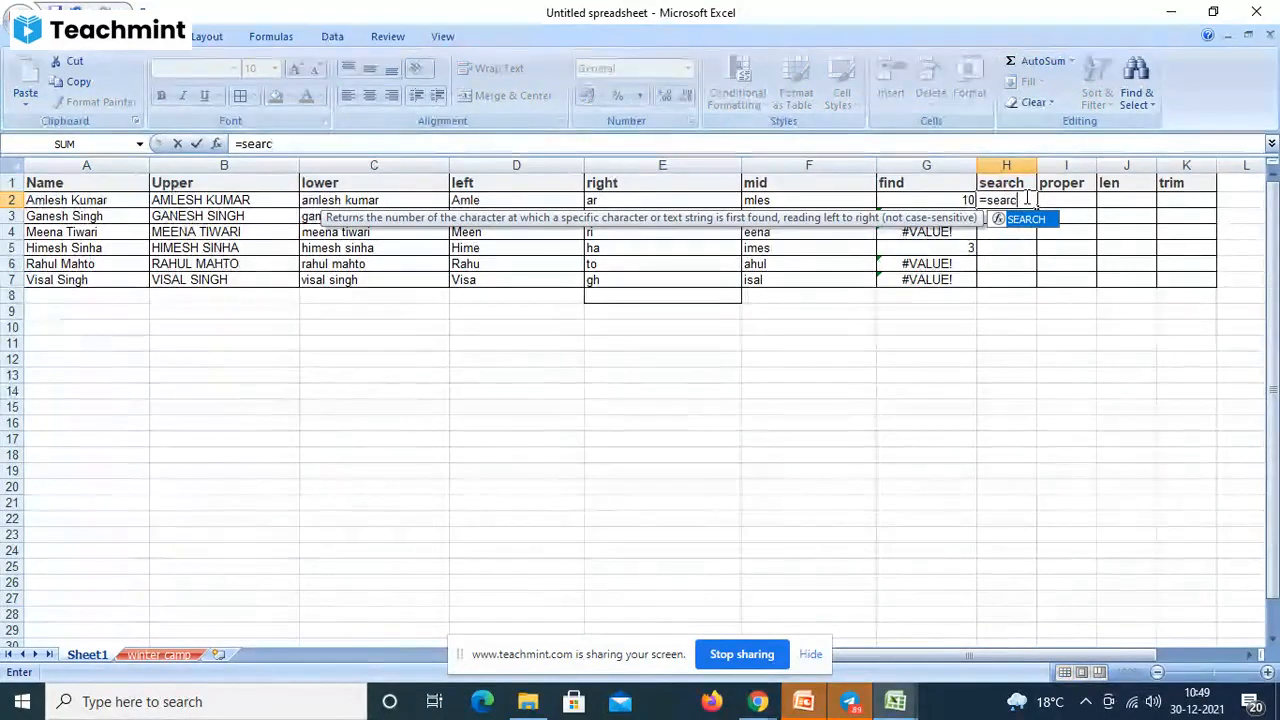
{"action": "type", "text": "h"}
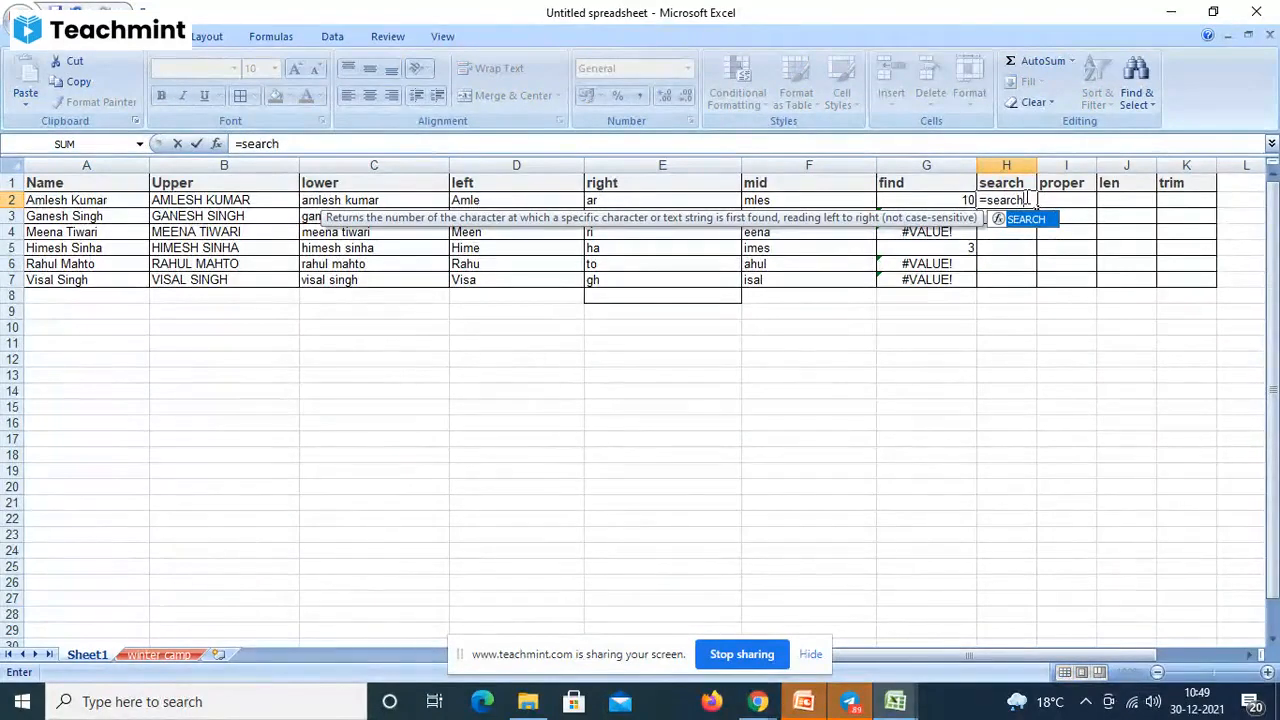
{"action": "type", "text": "("}
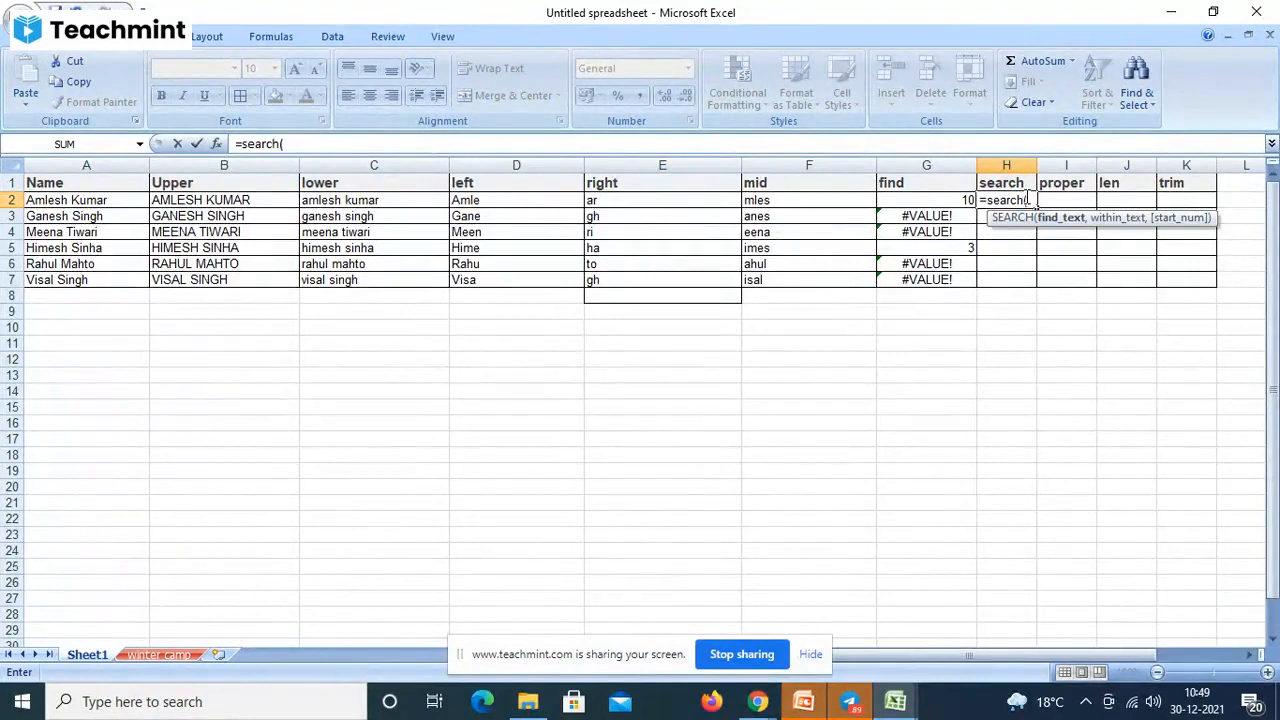
{"action": "type", "text": "\"m\","}
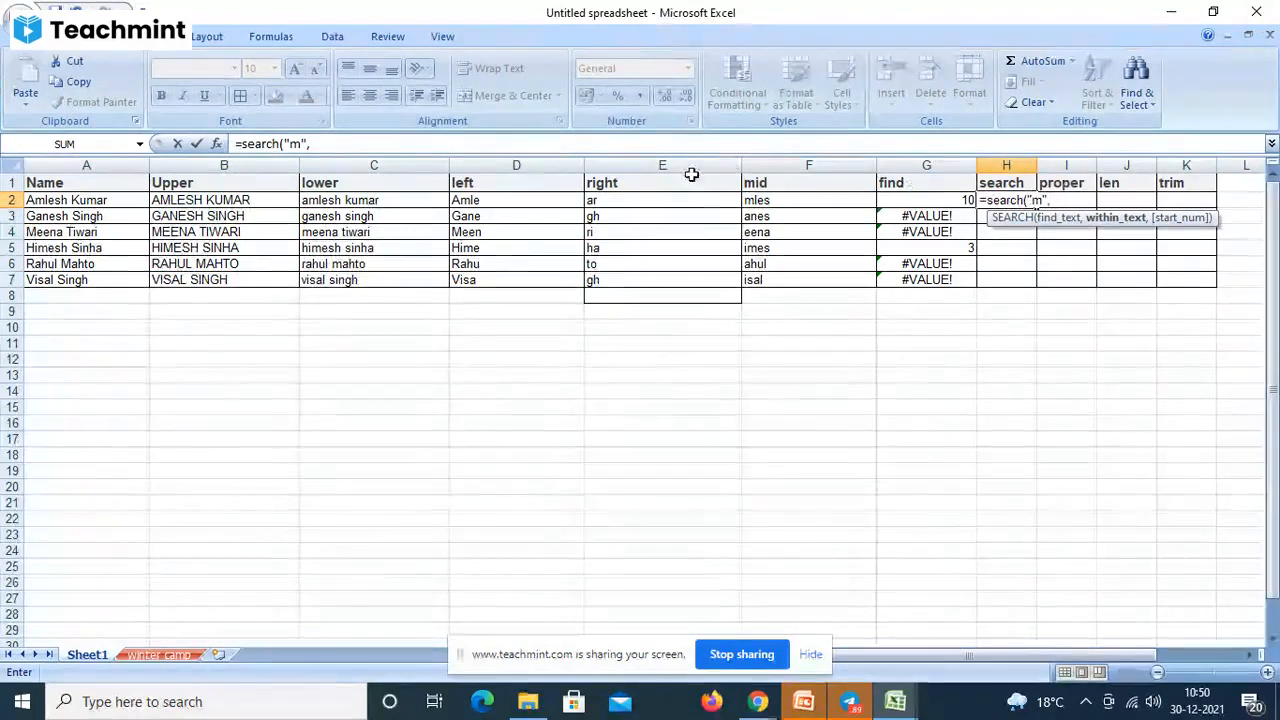
{"action": "left_click", "coordinate": [73, 206]}
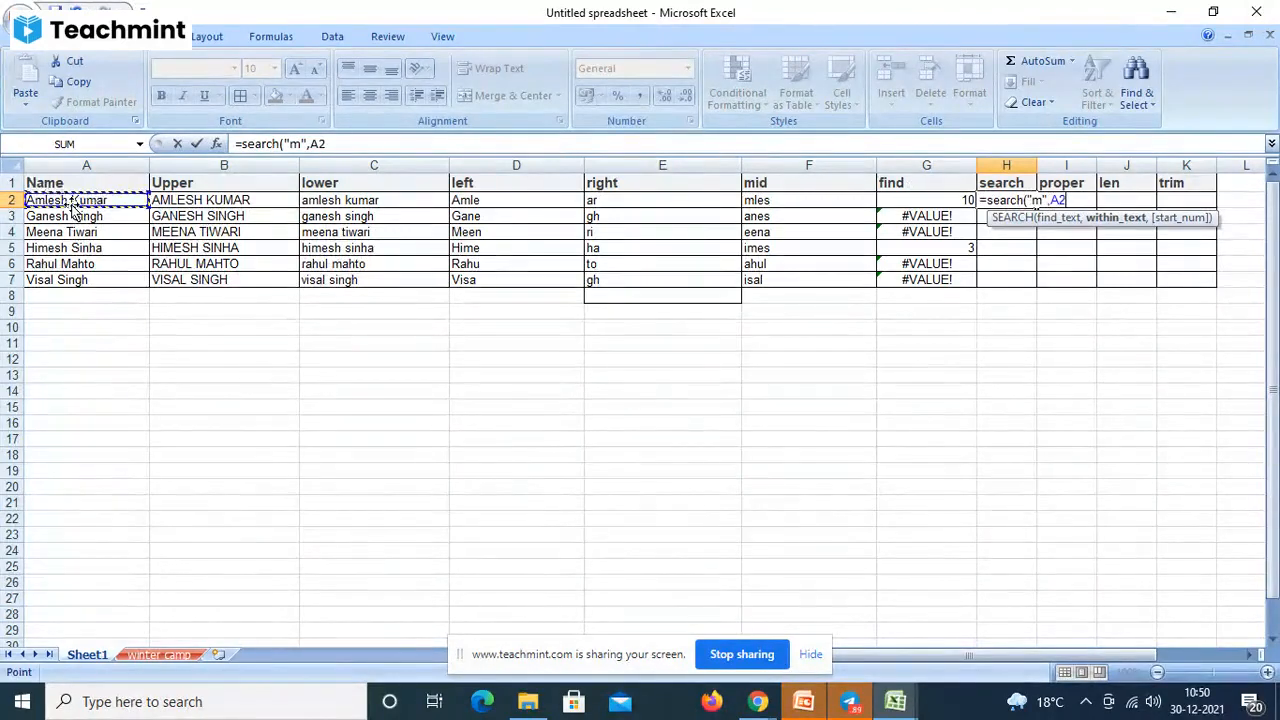
{"action": "type", "text": ")"}
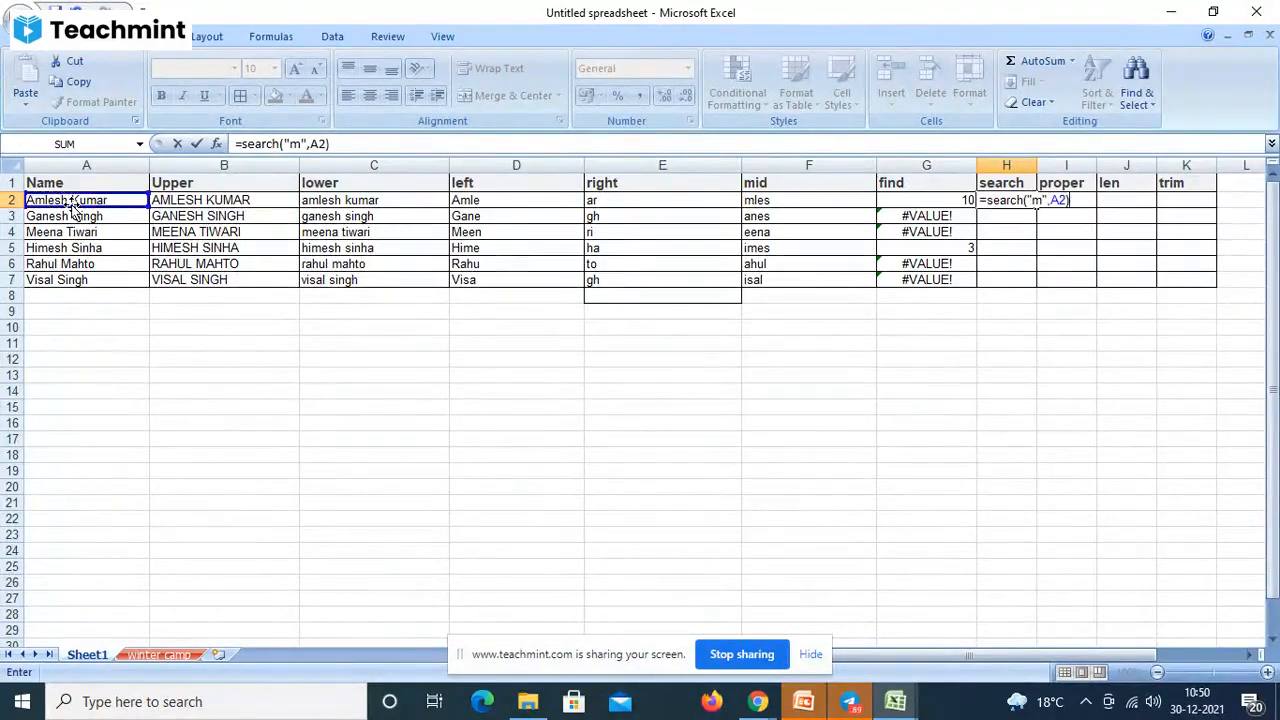
{"action": "key", "text": "Return"}
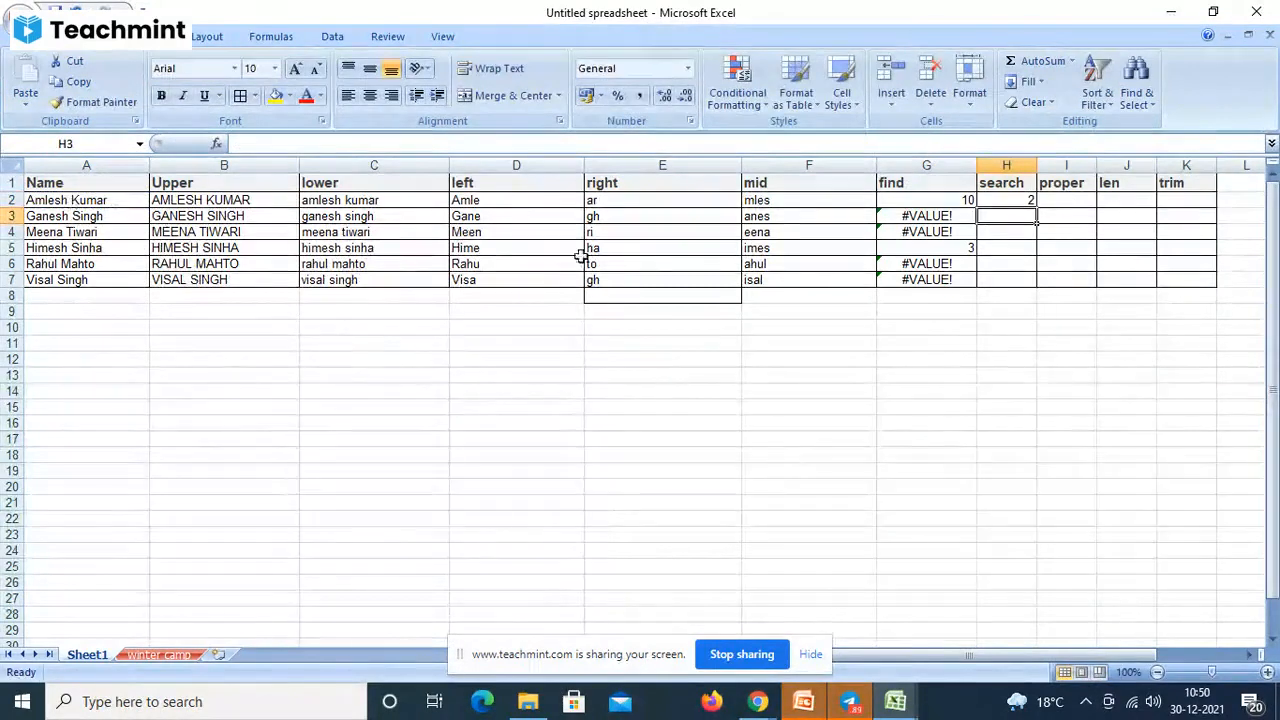
{"action": "left_click", "coordinate": [1006, 200]}
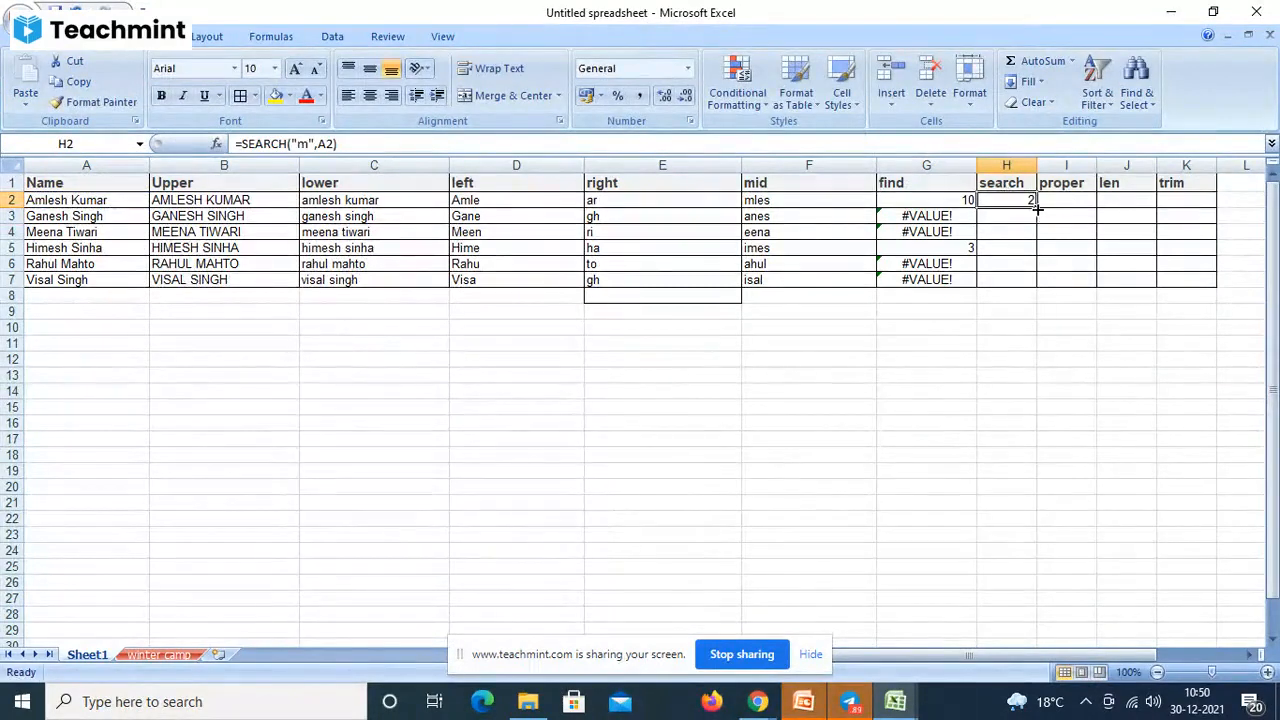
{"action": "left_click_drag", "start_coordinate": [1038, 207], "coordinate": [1038, 284]}
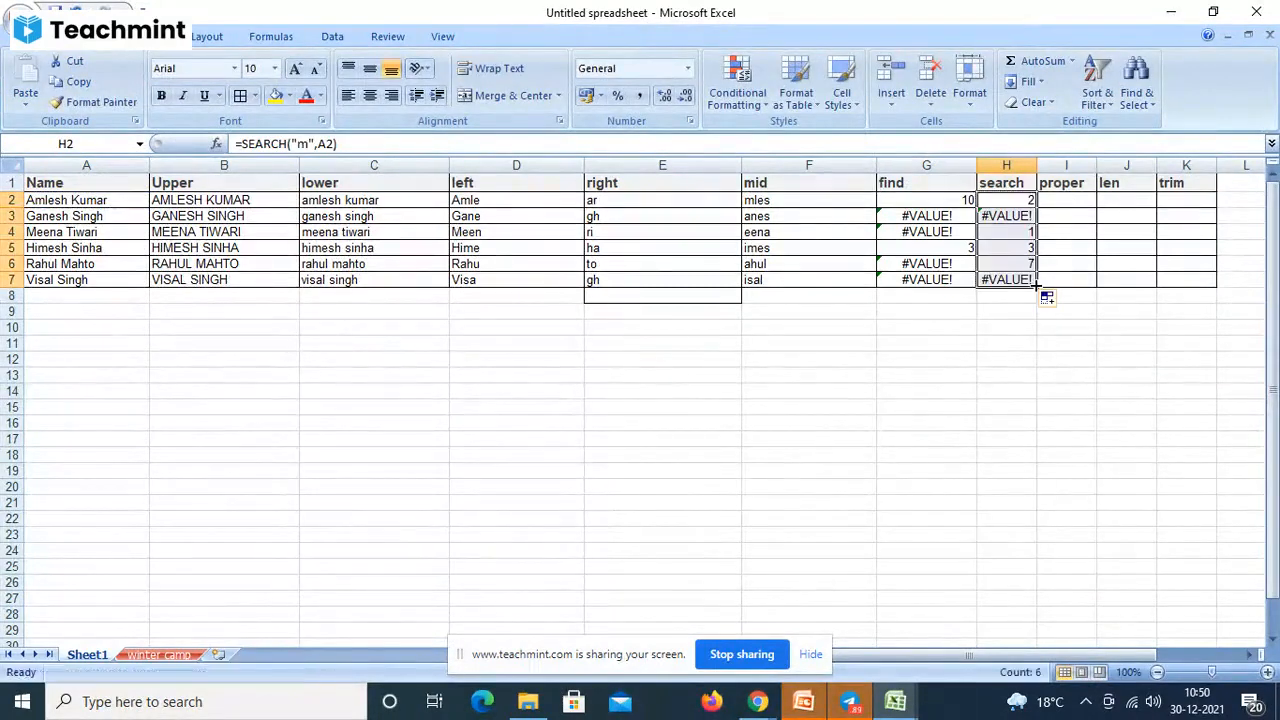
- Change G2 to =FIND("m",A2) without a start position and fill it down to G7
{"action": "left_click", "coordinate": [932, 198]}
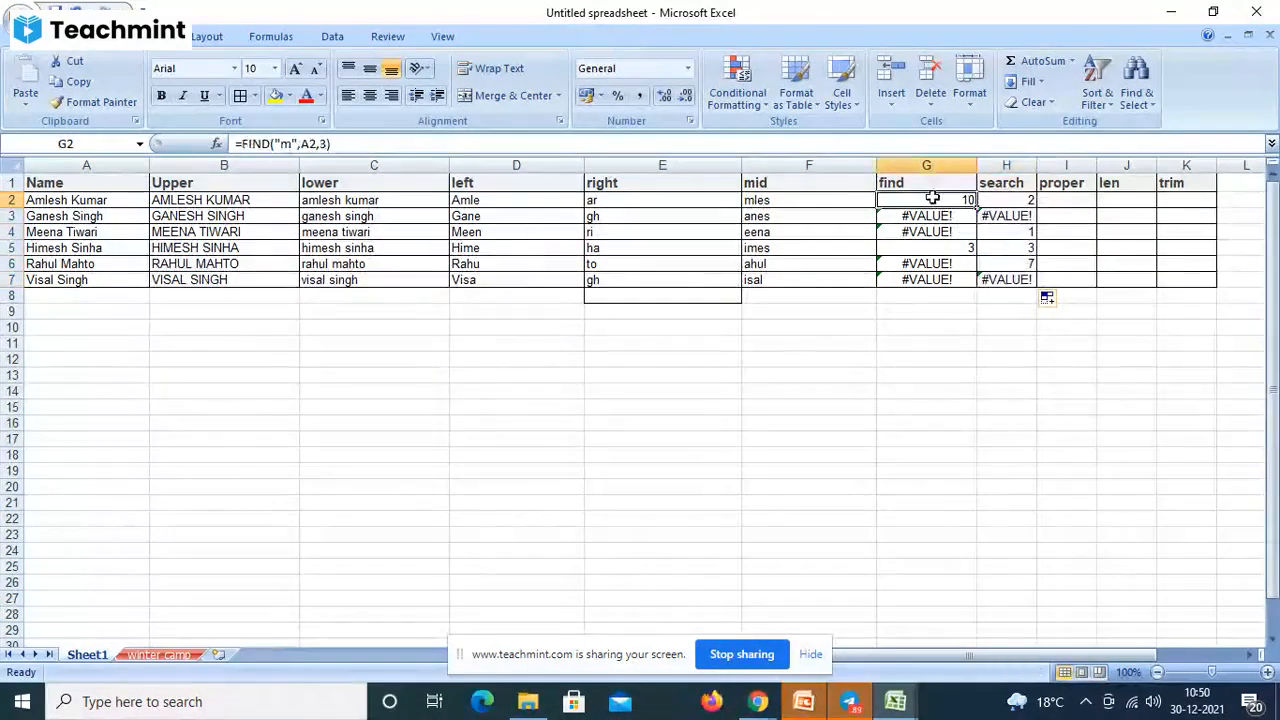
{"action": "left_click", "coordinate": [326, 146]}
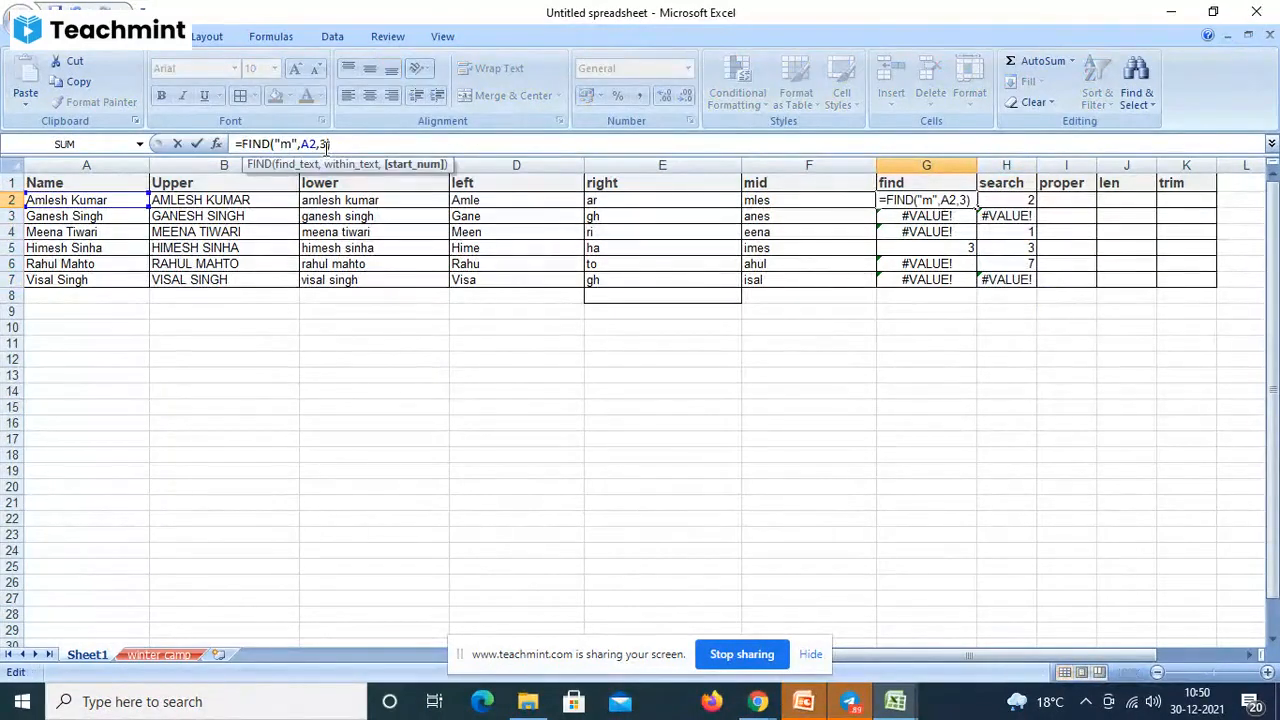
{"action": "key", "text": "BackSpace"}
{"action": "key", "text": "BackSpace"}
{"action": "left_click", "coordinate": [326, 149]}
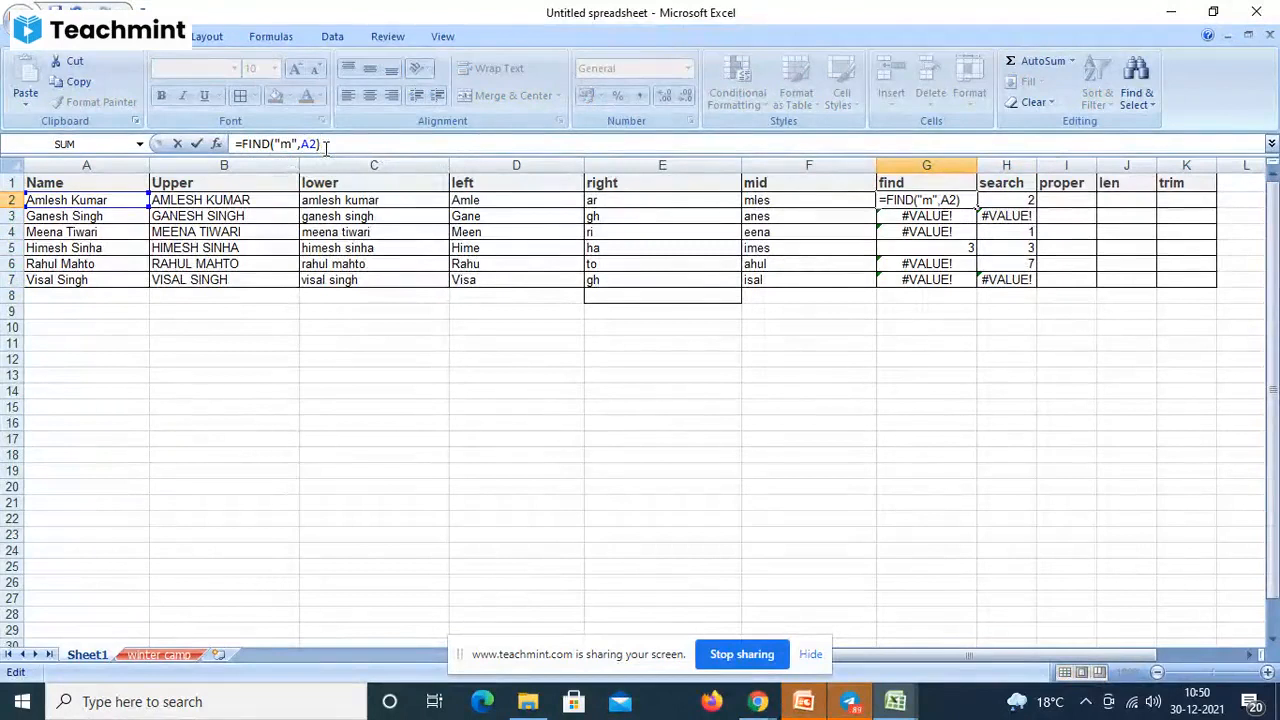
{"action": "key", "text": "Return"}
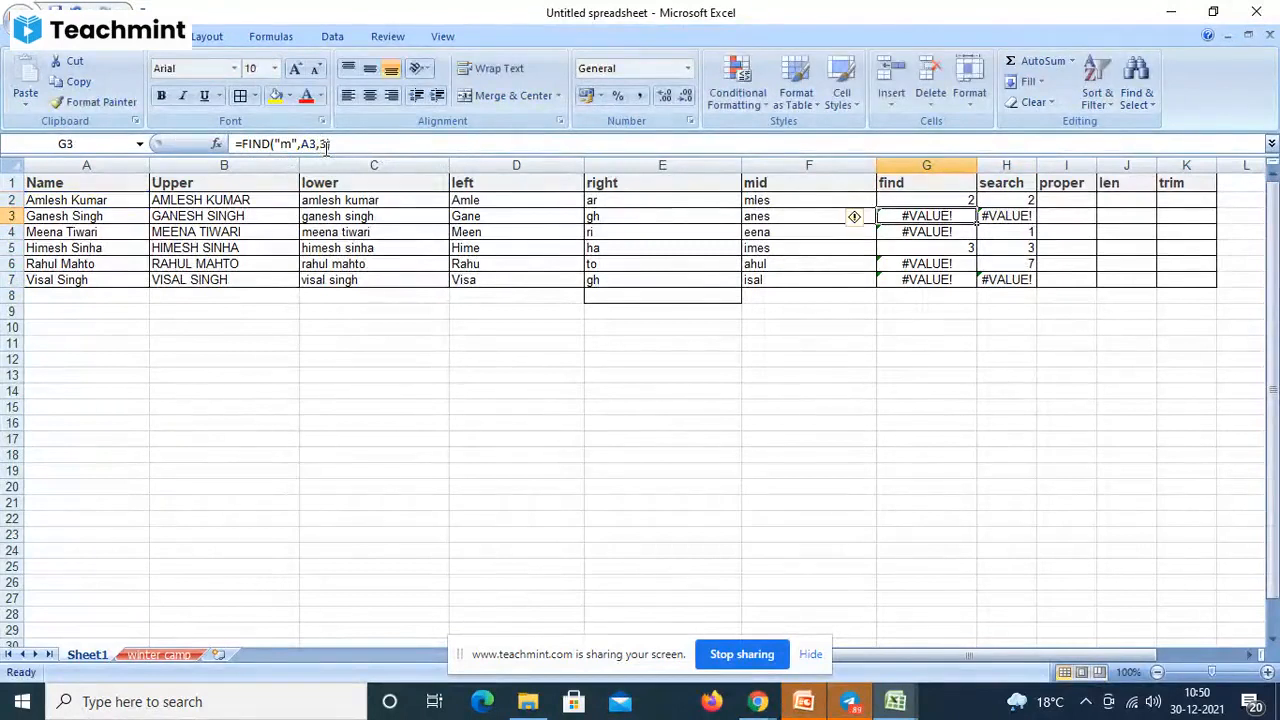
{"action": "left_click", "coordinate": [903, 200]}
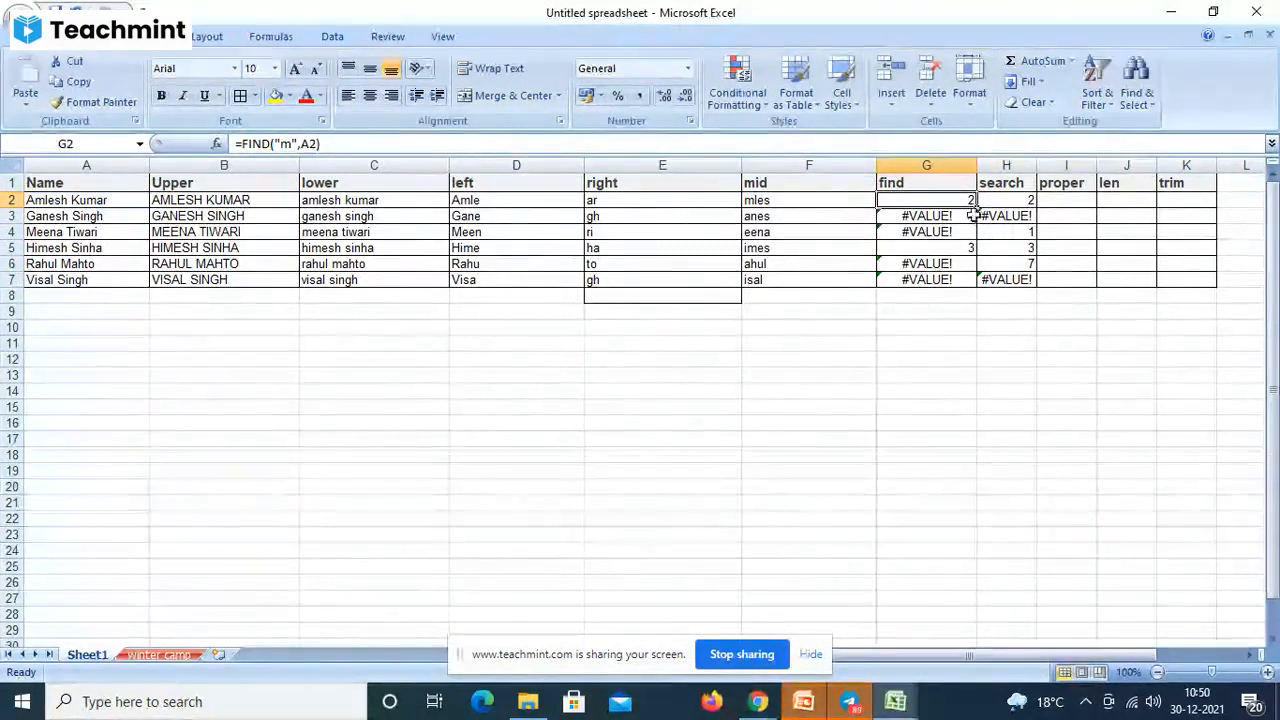
{"action": "left_click_drag", "start_coordinate": [975, 208], "coordinate": [980, 290]}
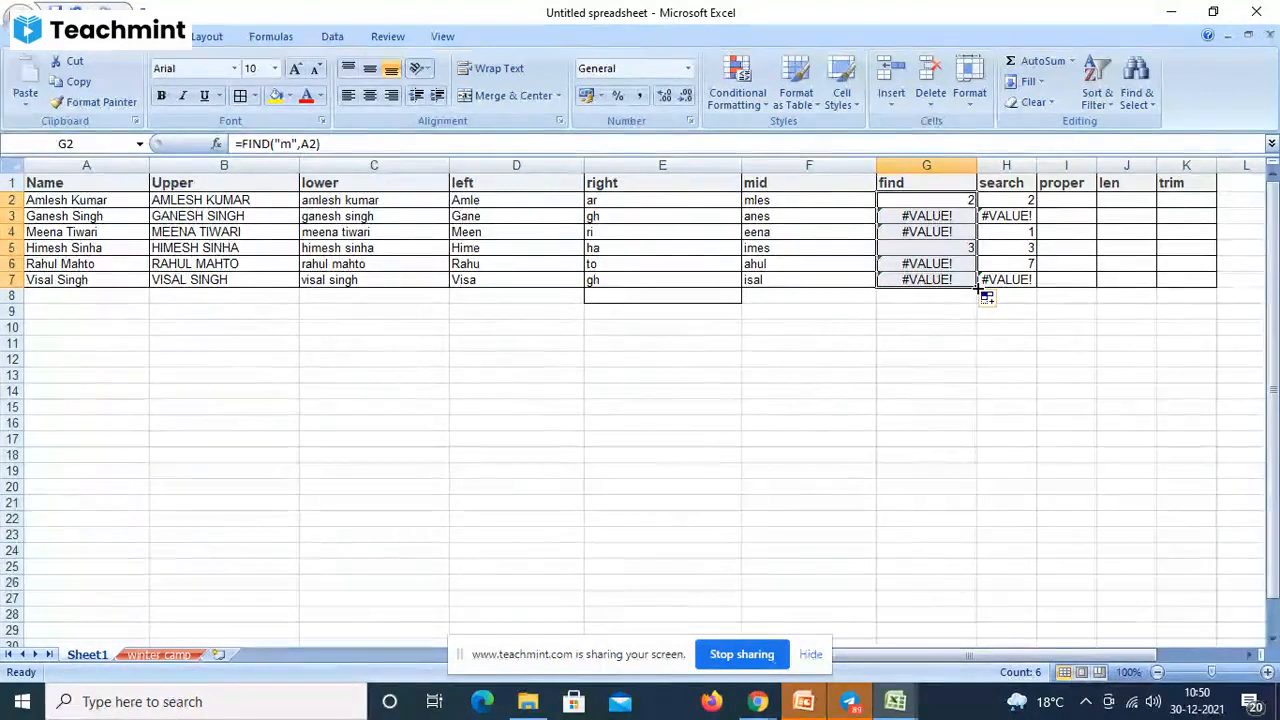
- Recheck G2's FIND formula and copy it down through G7 again
{"action": "left_click", "coordinate": [944, 204]}
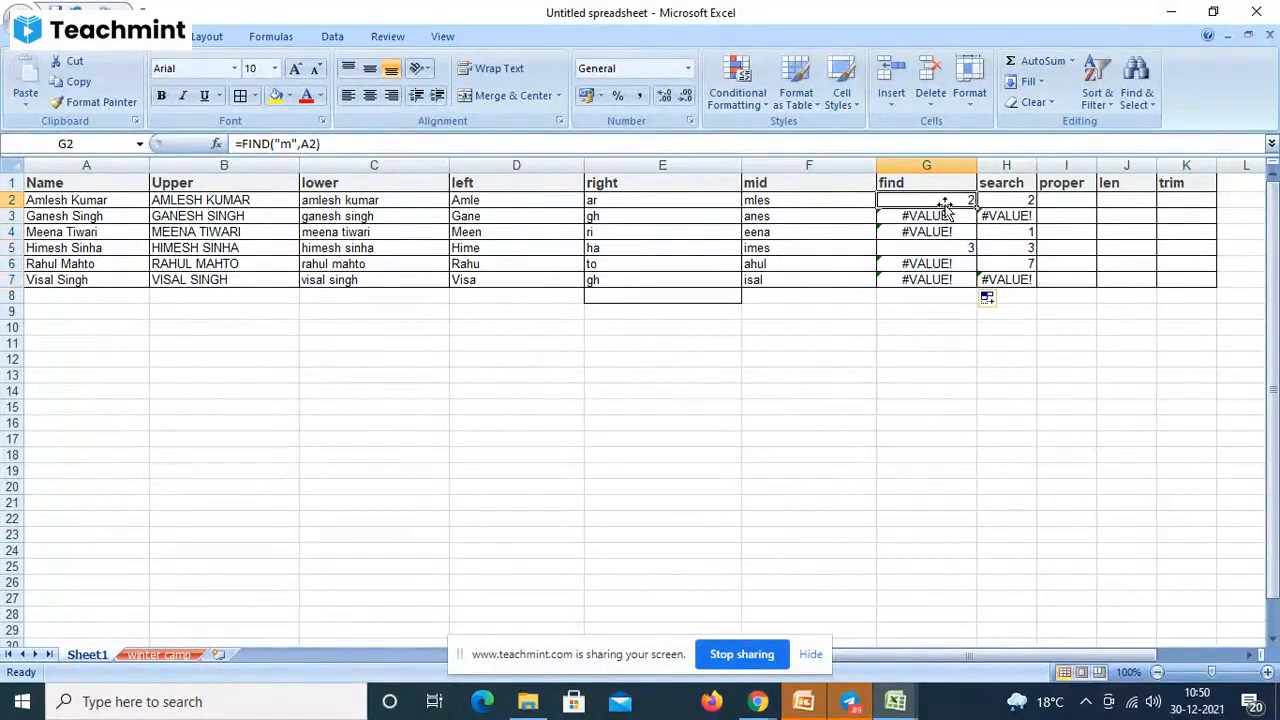
{"action": "left_click", "coordinate": [452, 145]}
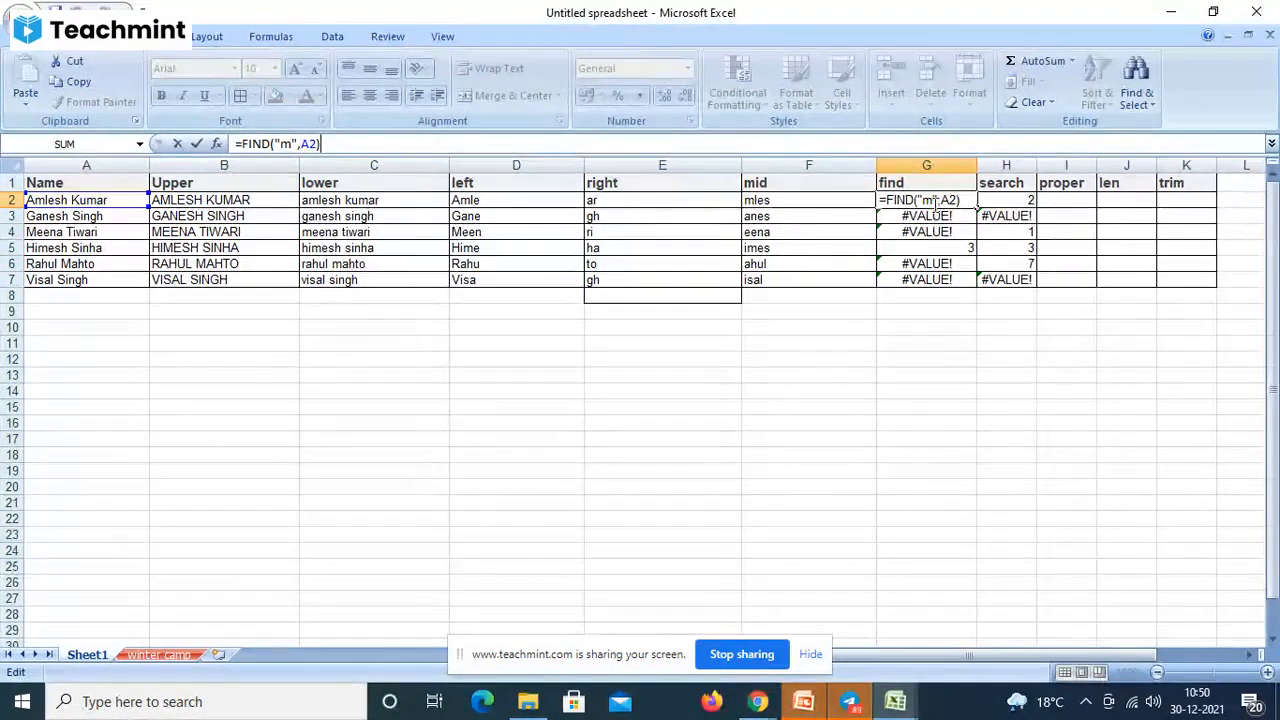
{"action": "left_click", "coordinate": [935, 200]}
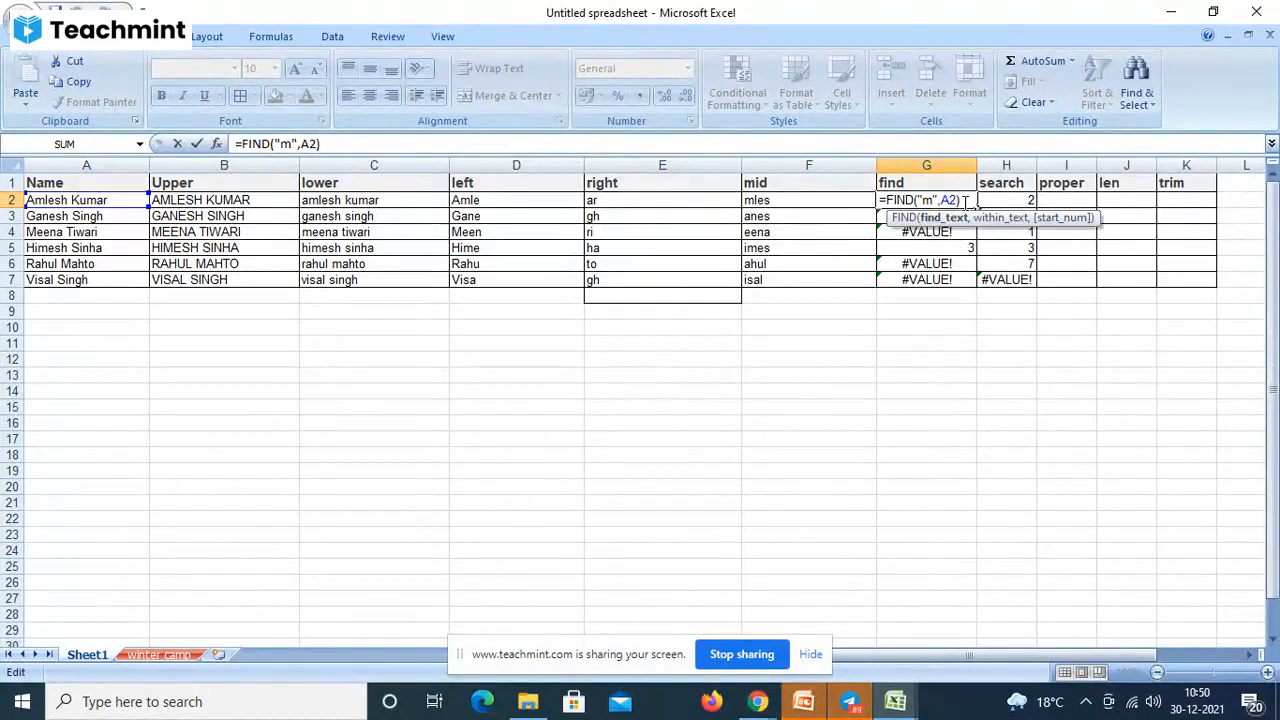
{"action": "left_click", "coordinate": [965, 201]}
{"action": "key", "text": "Return"}
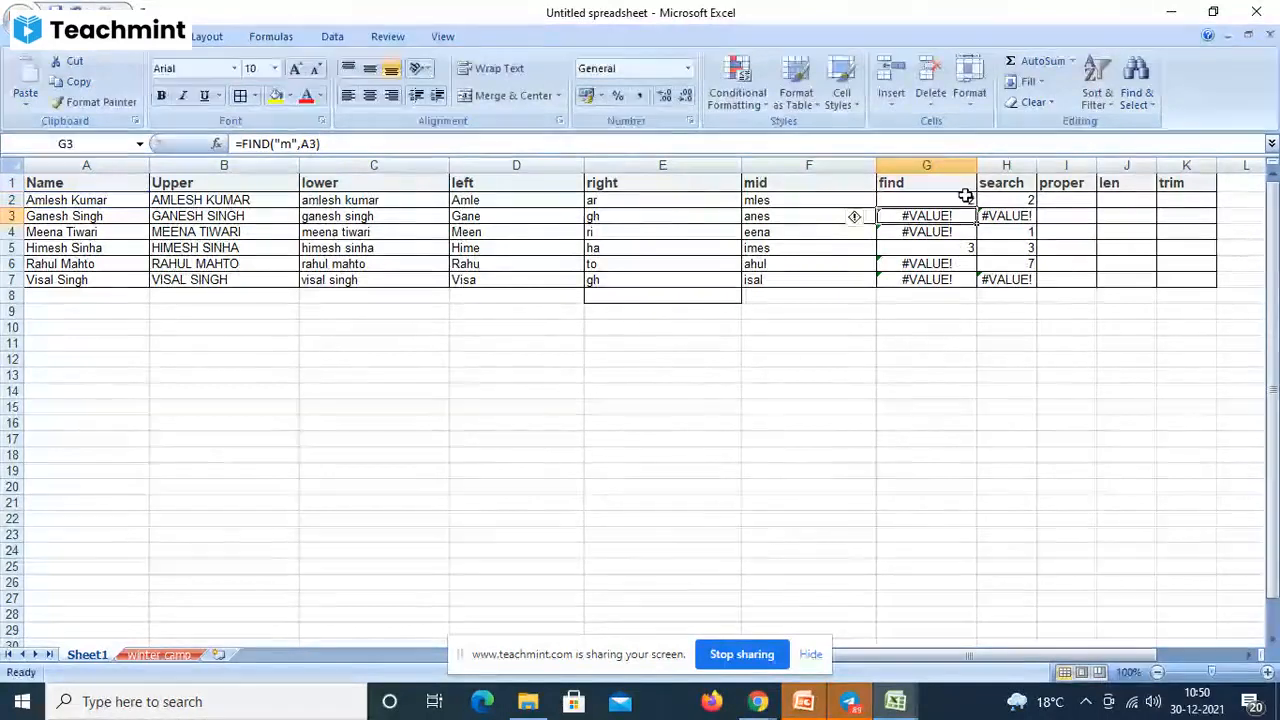
{"action": "left_click", "coordinate": [970, 201]}
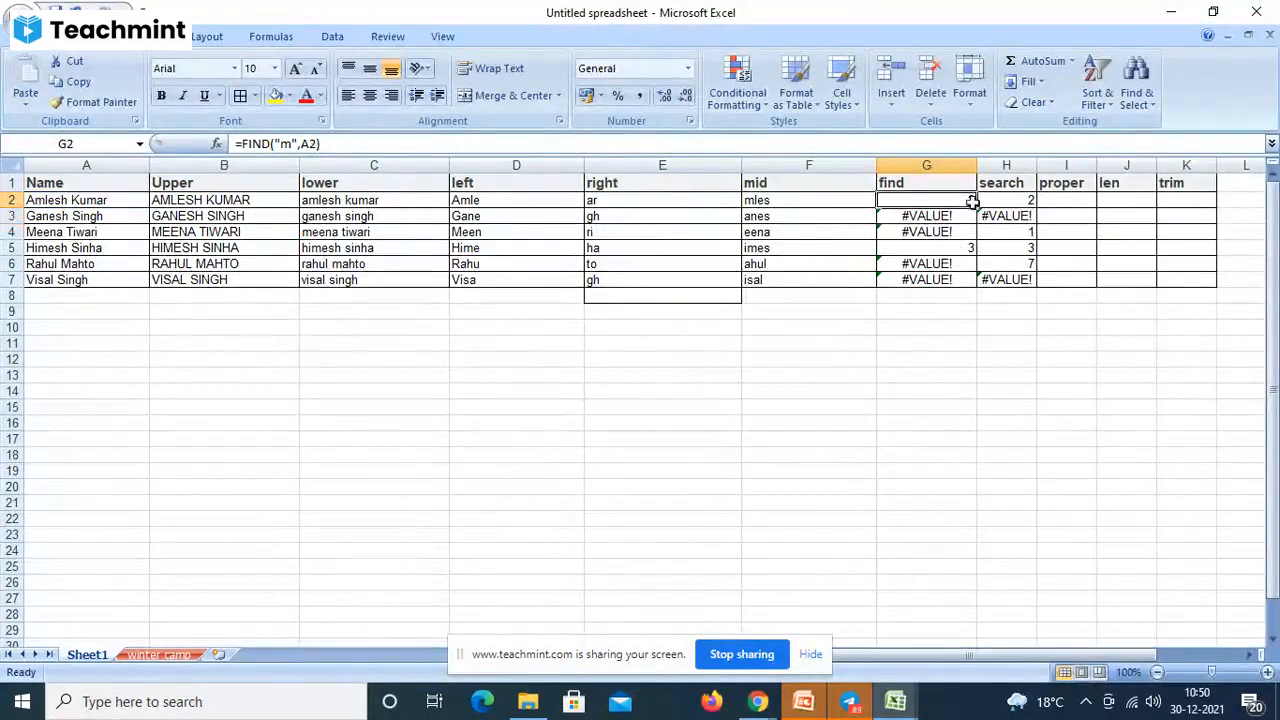
{"action": "left_click_drag", "start_coordinate": [977, 207], "coordinate": [969, 291]}
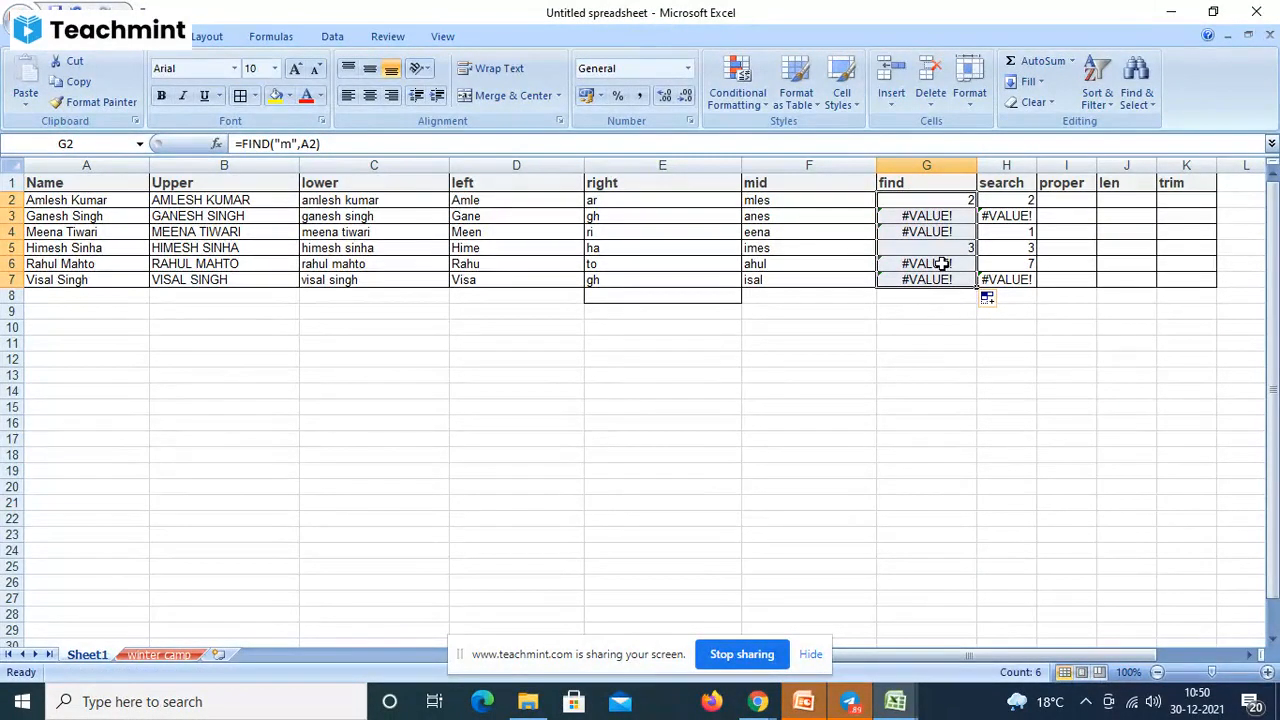
- Compare the FIND result in G6 with the SEARCH result in H6
{"action": "left_click", "coordinate": [942, 263]}
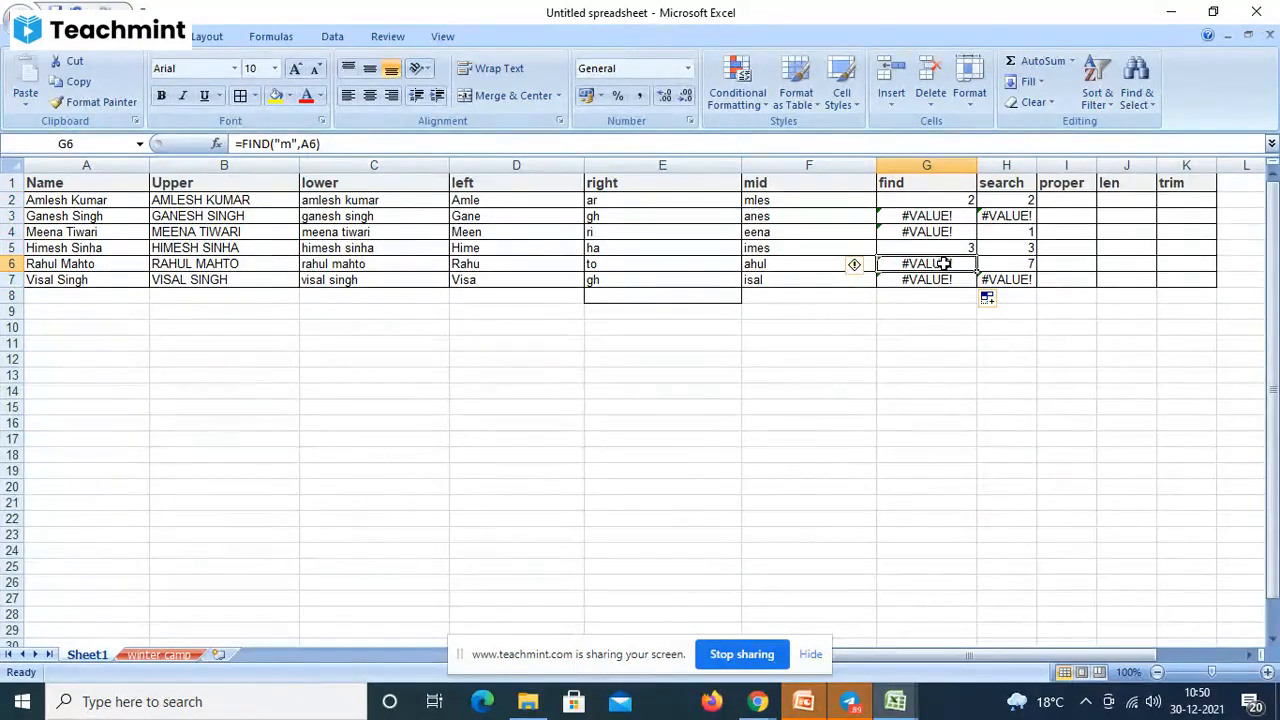
{"action": "left_click", "coordinate": [1025, 265]}
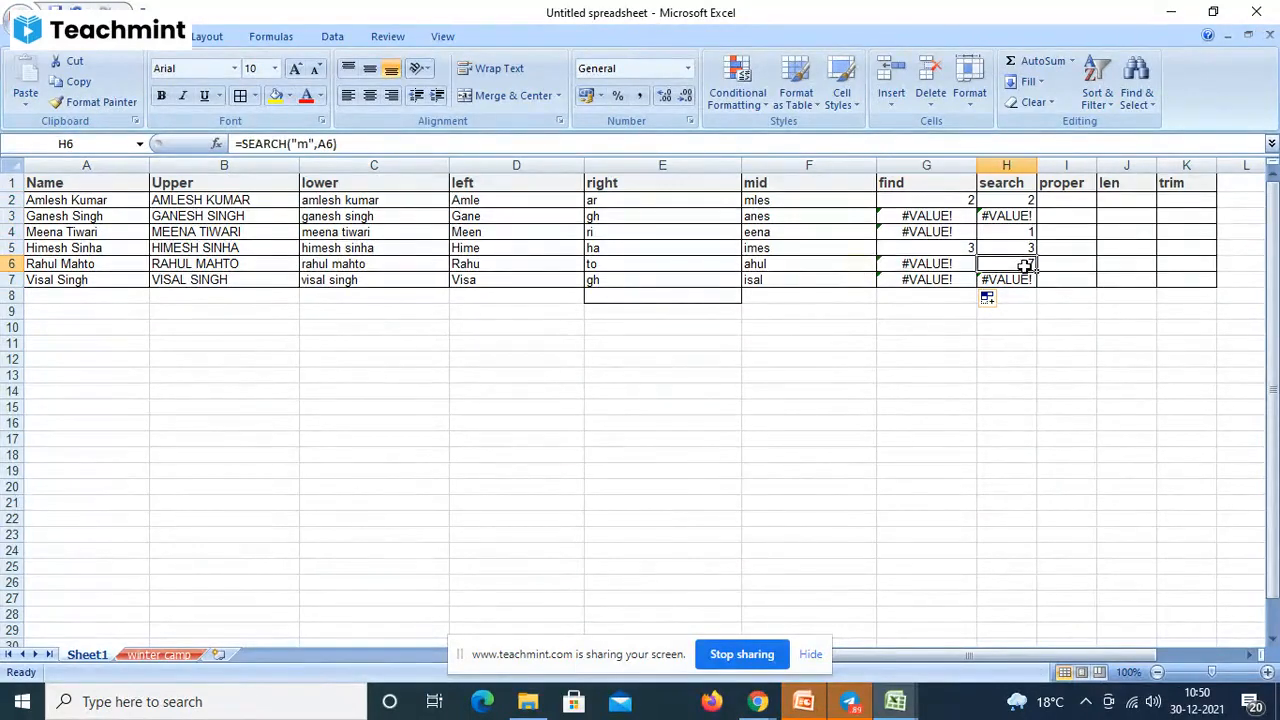
{"action": "left_click", "coordinate": [948, 265]}
{"action": "left_click", "coordinate": [990, 265]}
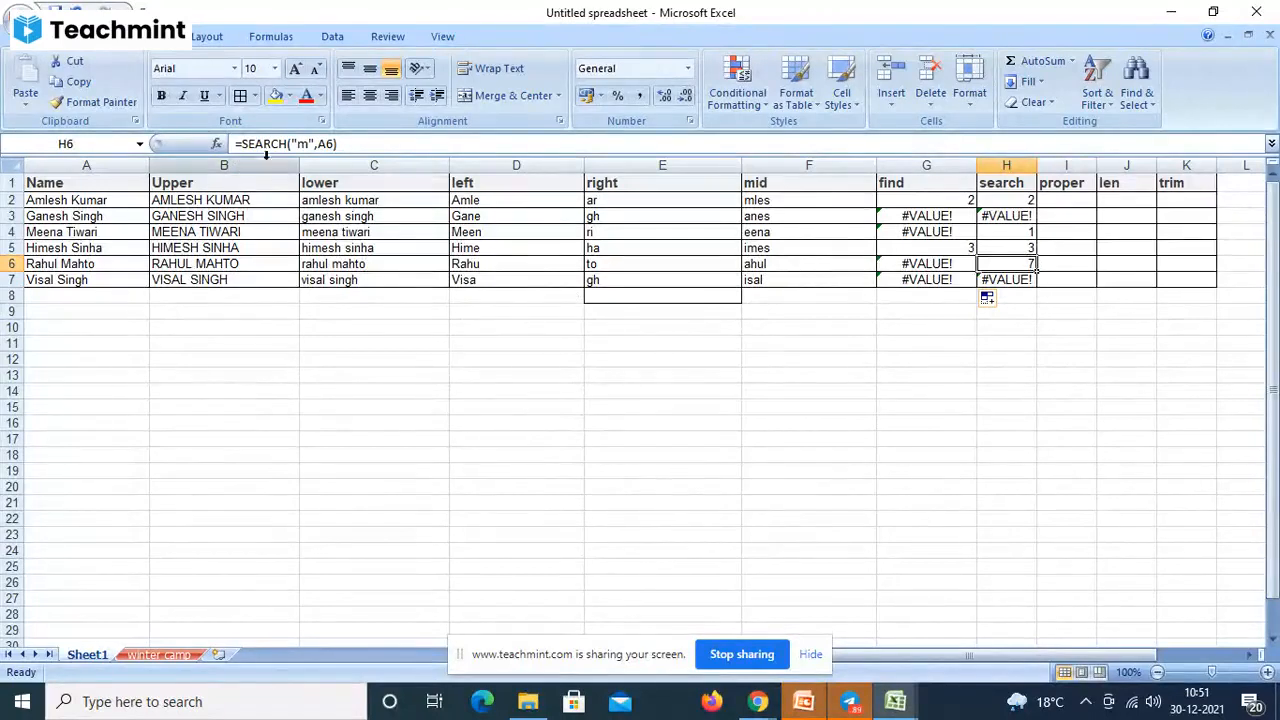
- Change the surname's capital M to a lowercase m in A6
{"action": "left_click", "coordinate": [605, 390]}
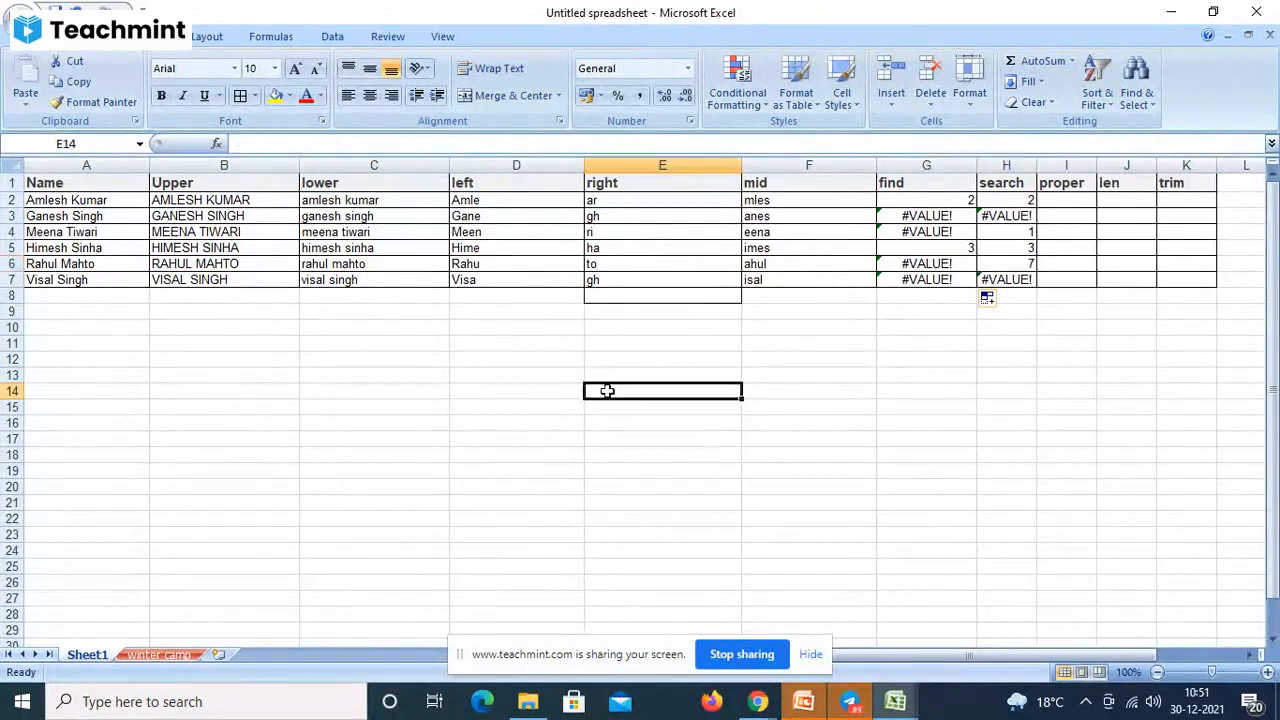
{"action": "double_click", "coordinate": [70, 264]}
{"action": "key", "text": "BackSpace"}
{"action": "type", "text": "m"}
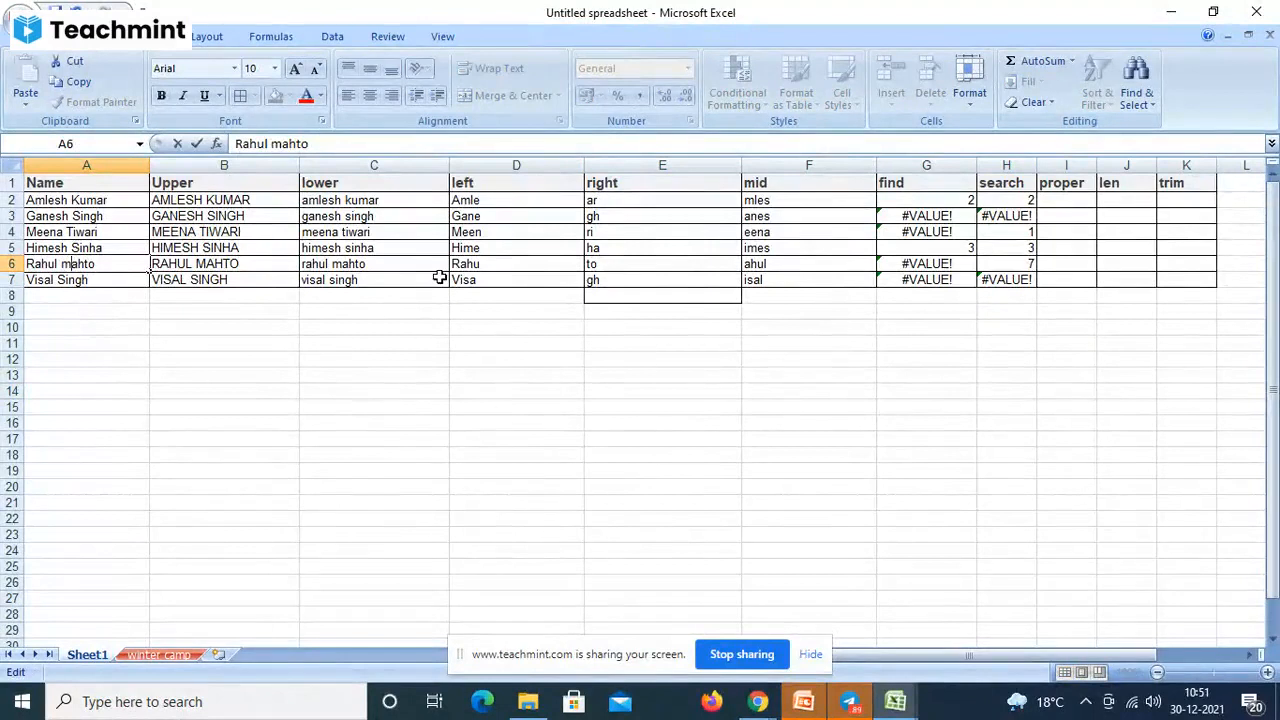
{"action": "key", "text": "Return"}
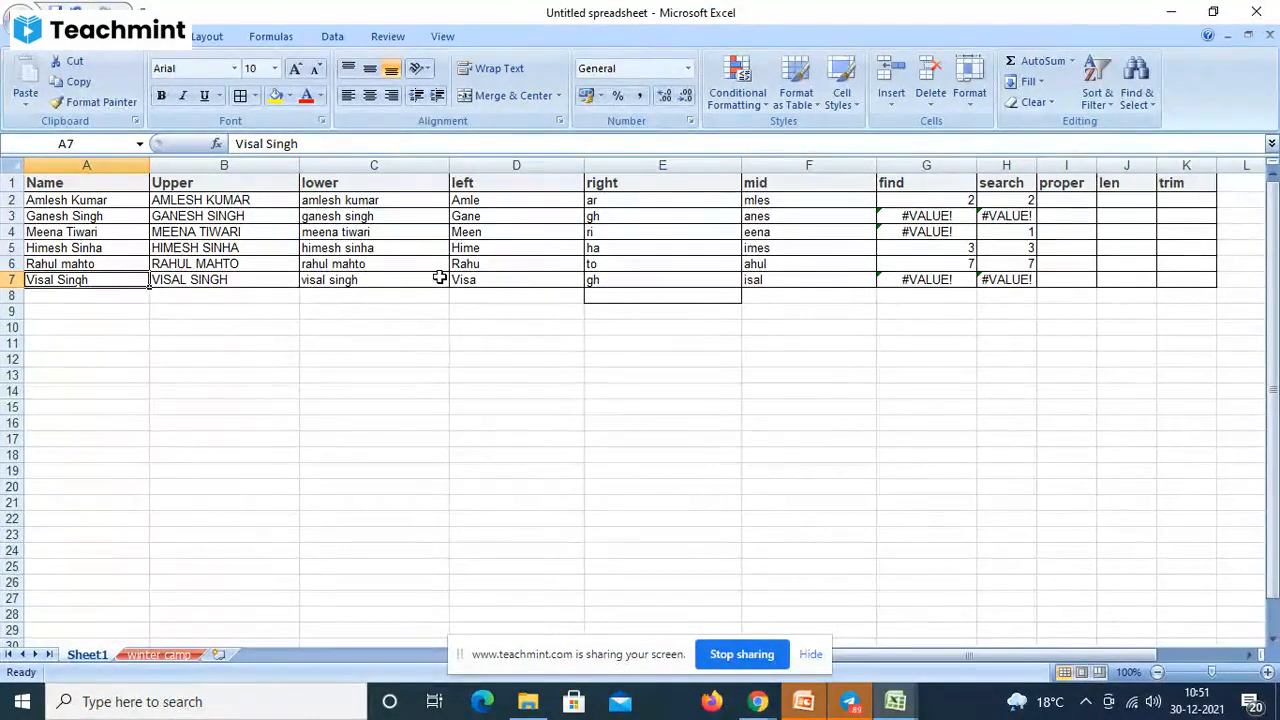
- Replace the leading capital M in A4's name with a lowercase m
{"action": "left_click", "coordinate": [172, 235]}
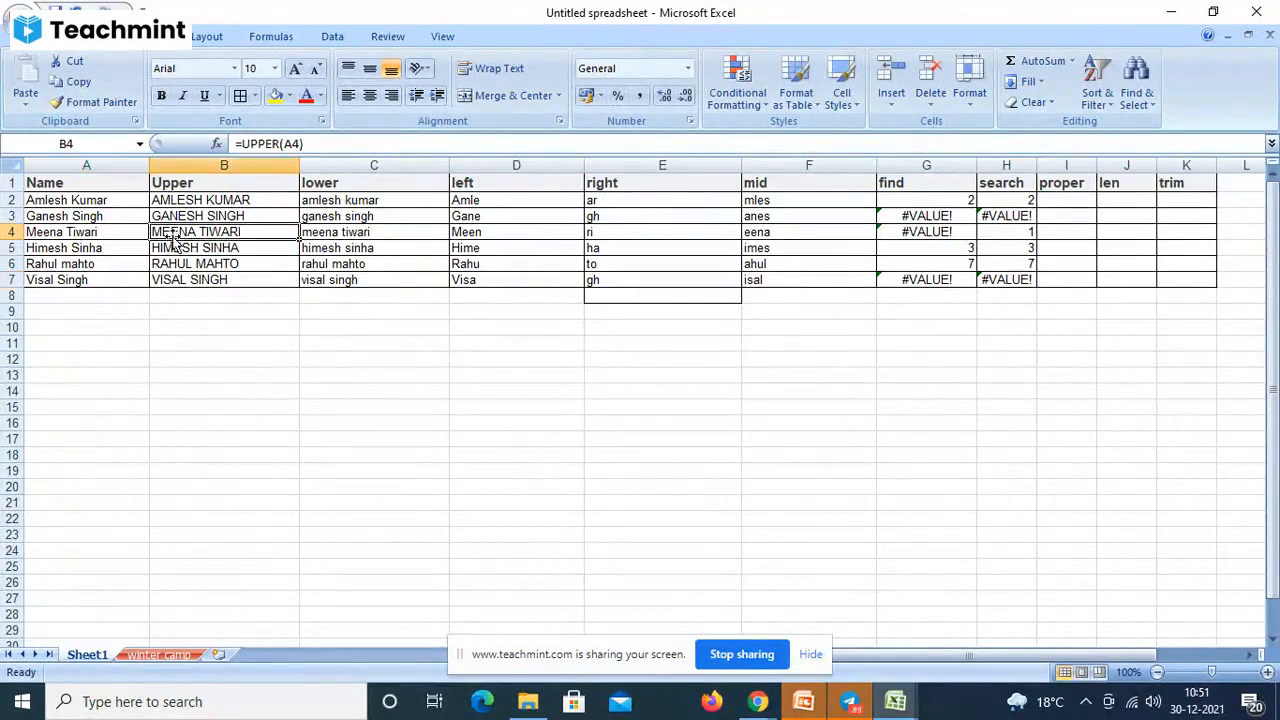
{"action": "left_click", "coordinate": [37, 232]}
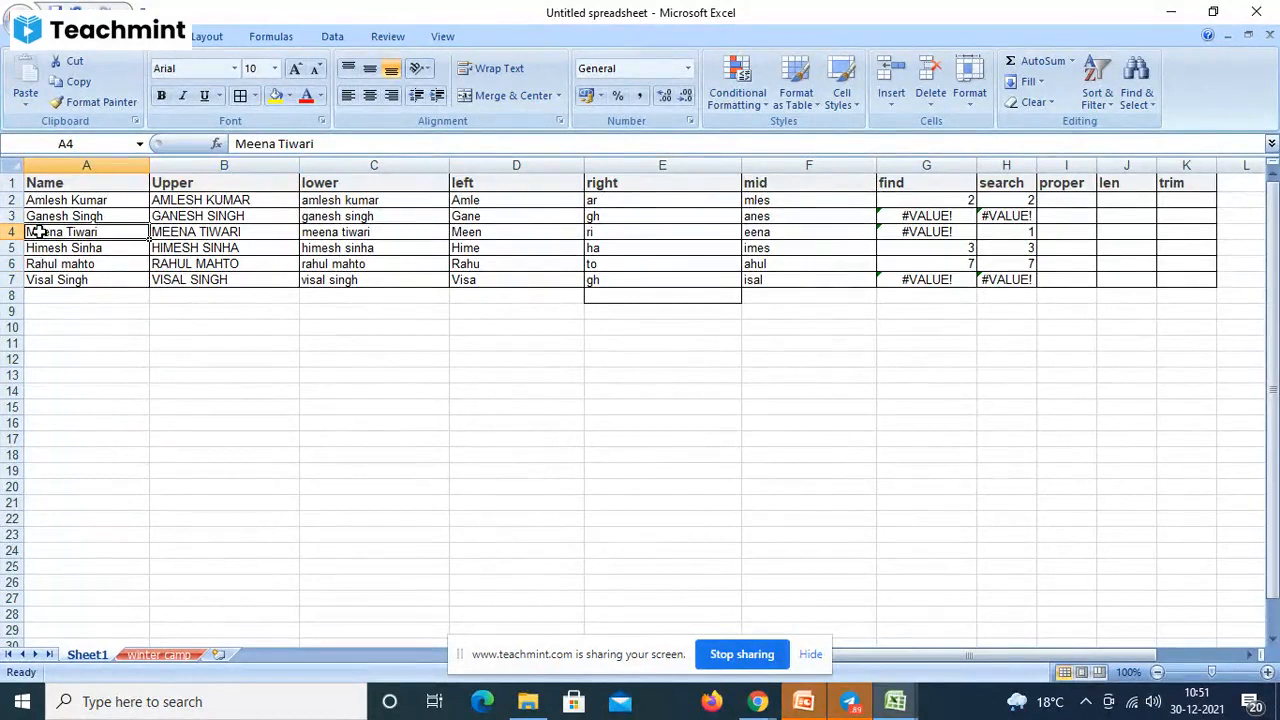
{"action": "double_click", "coordinate": [37, 232]}
{"action": "key", "text": "BackSpace"}
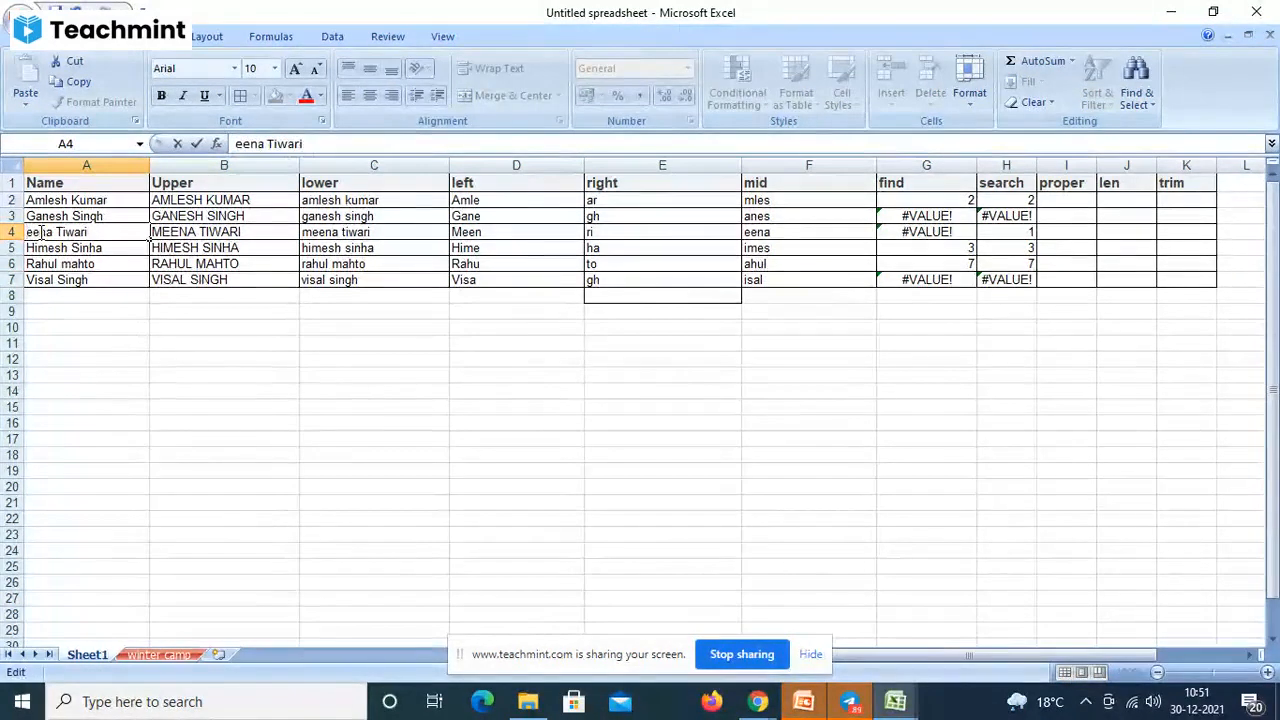
{"action": "type", "text": "m"}
{"action": "key", "text": "Return"}
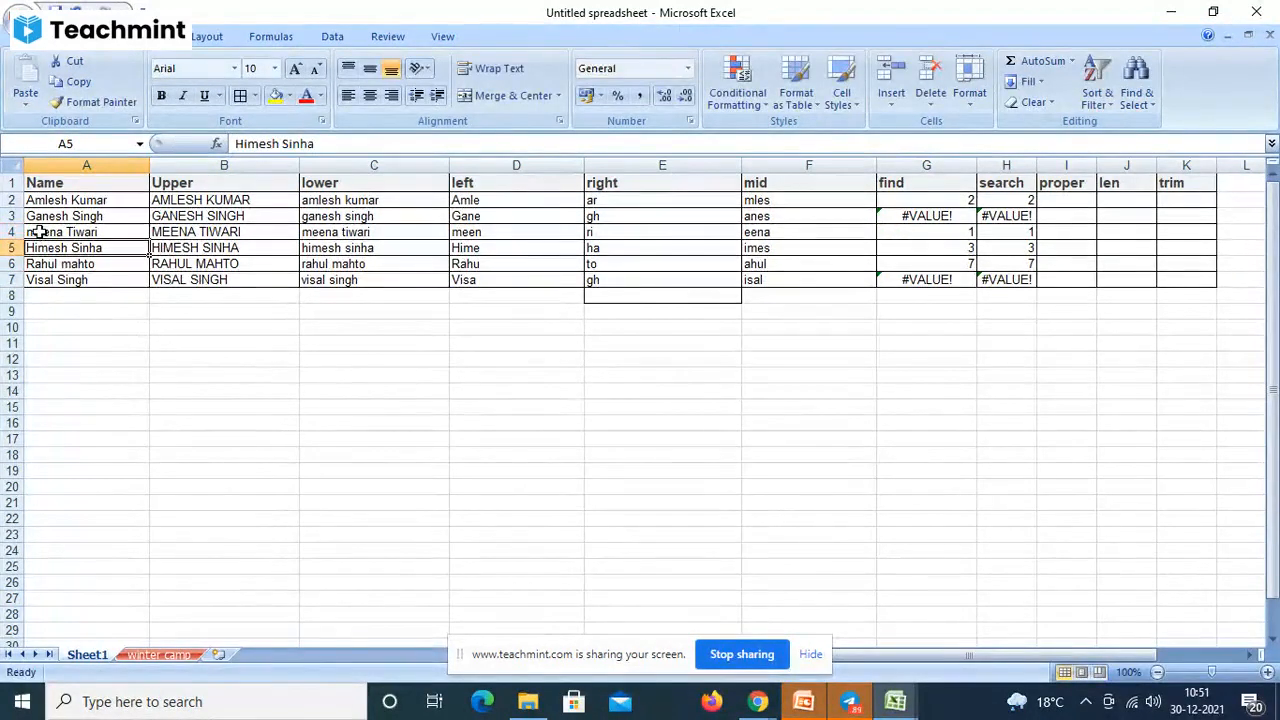
{"action": "left_click", "coordinate": [866, 473]}
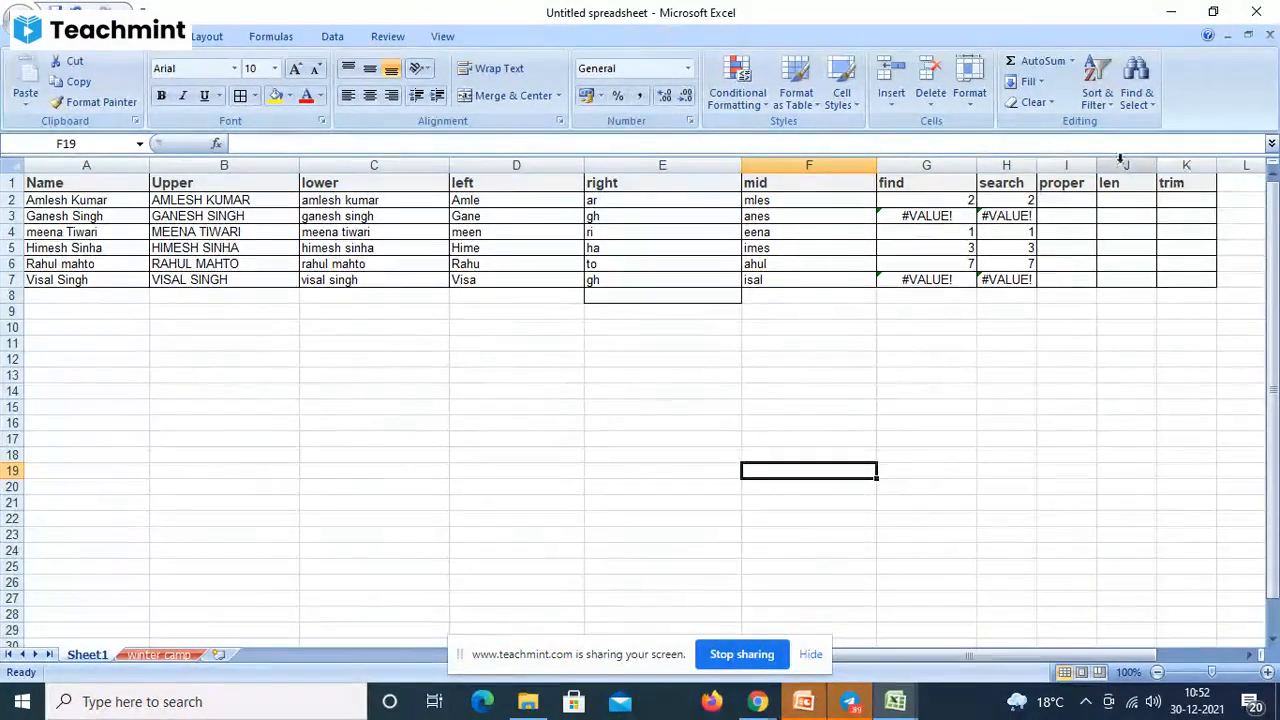
- Widen column I so the proper column has room for full names
{"action": "left_click_drag", "start_coordinate": [1096, 170], "coordinate": [1140, 172]}
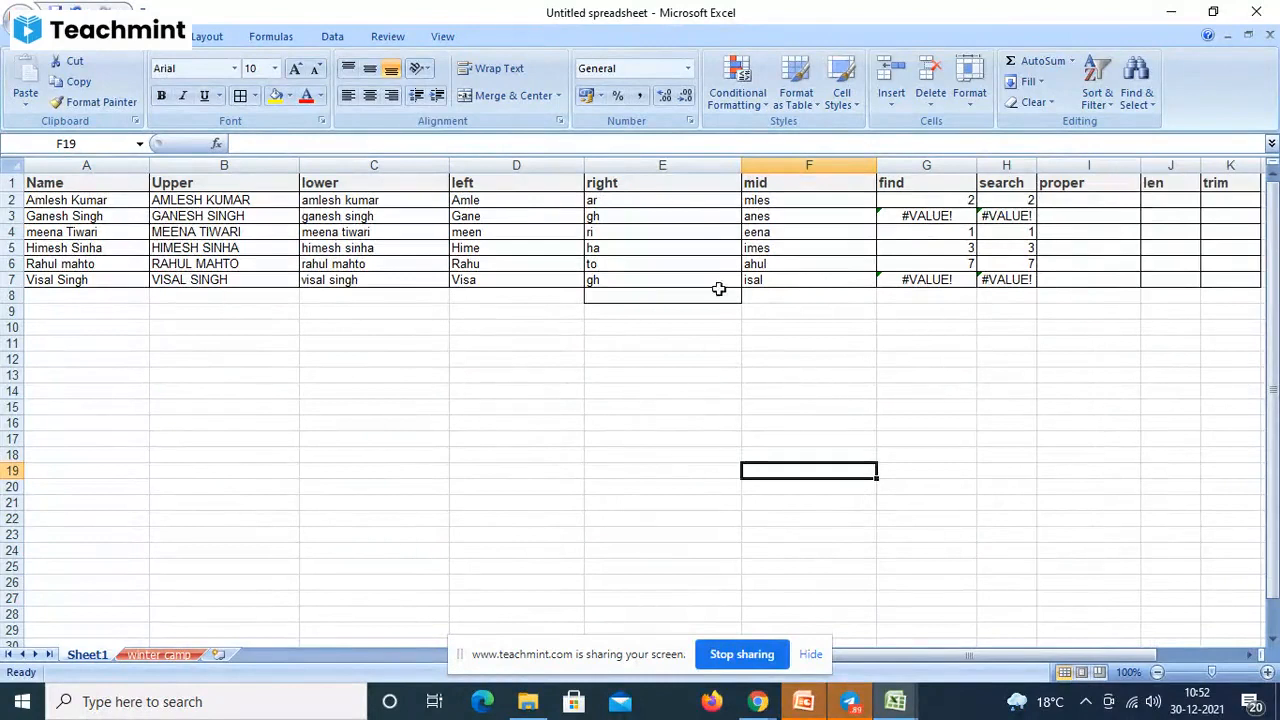
{"action": "left_click", "coordinate": [1084, 206]}
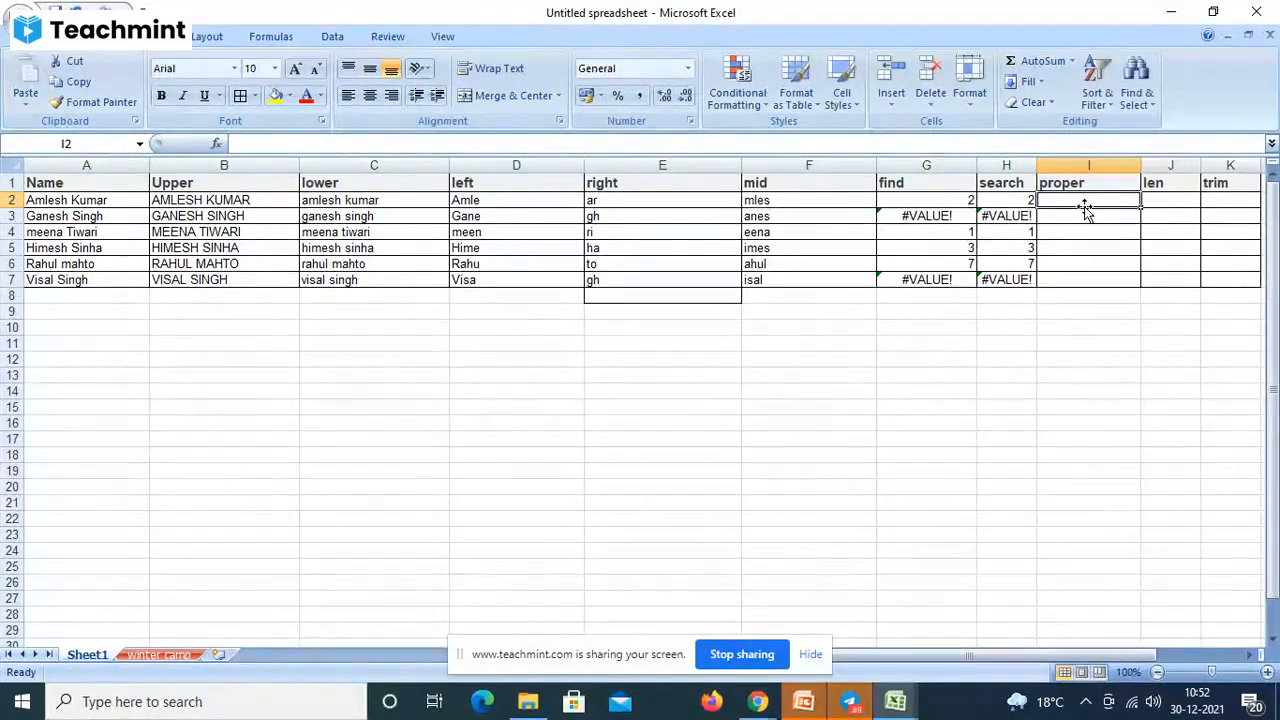
- Enter =PROPER(B2) in I2 and fill it down through I7
{"action": "type", "text": "=p"}
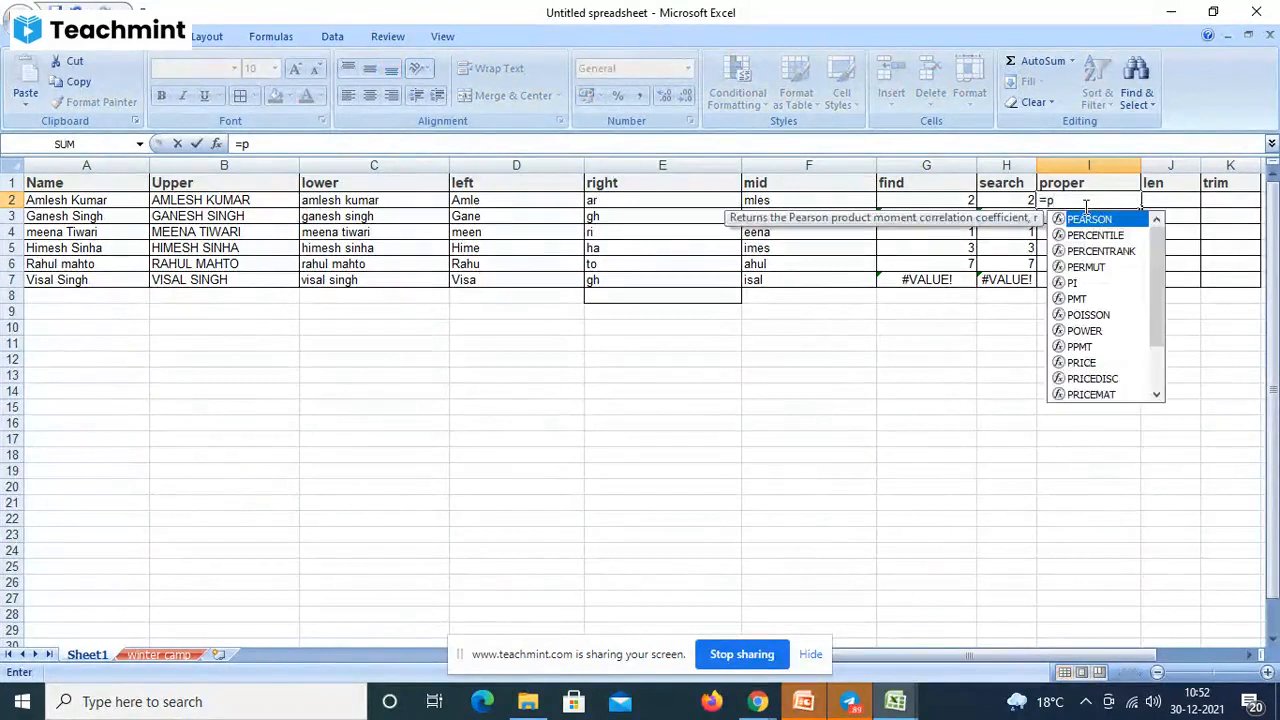
{"action": "type", "text": "oper"}
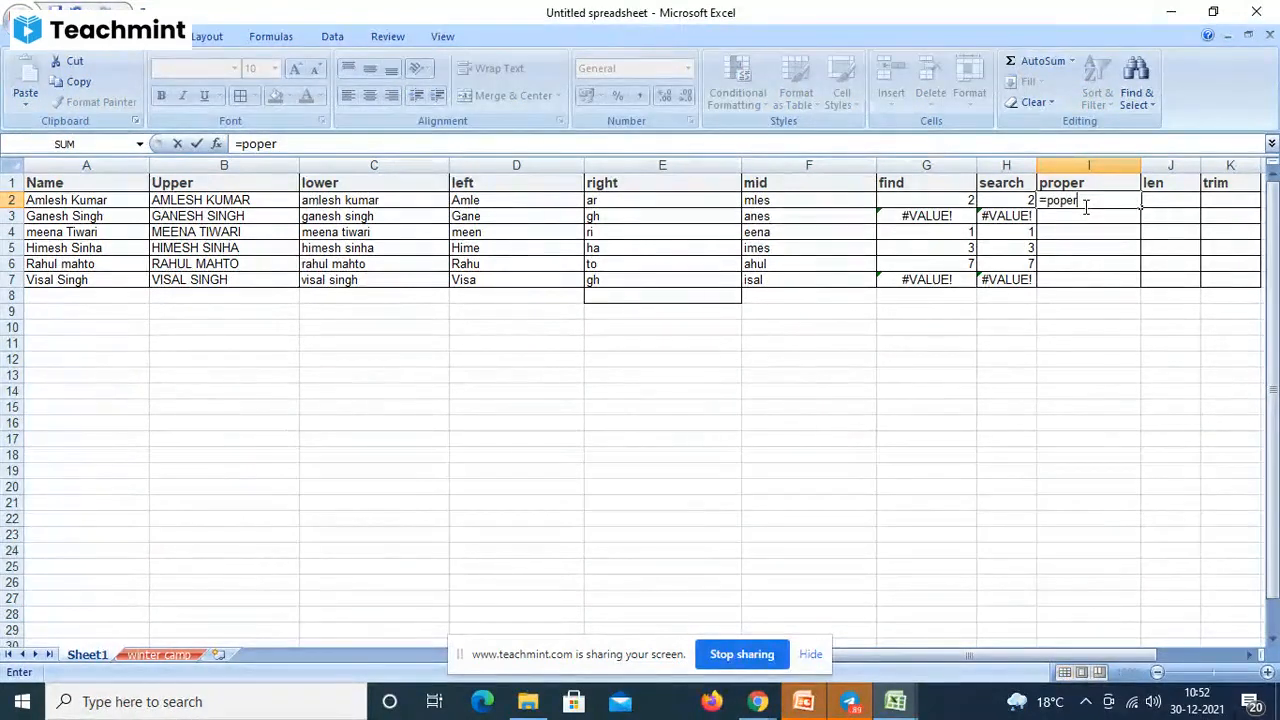
{"action": "key", "text": "BackSpace"}
{"action": "key", "text": "BackSpace"}
{"action": "key", "text": "BackSpace"}
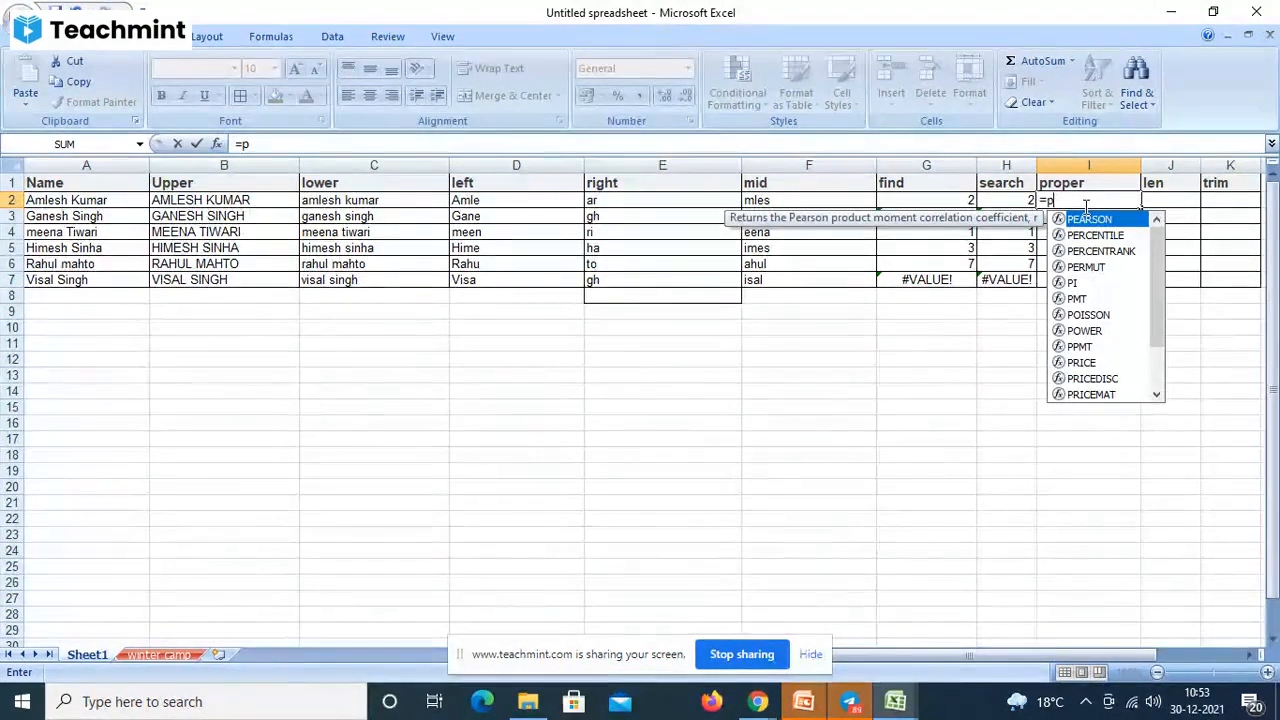
{"action": "type", "text": "rop"}
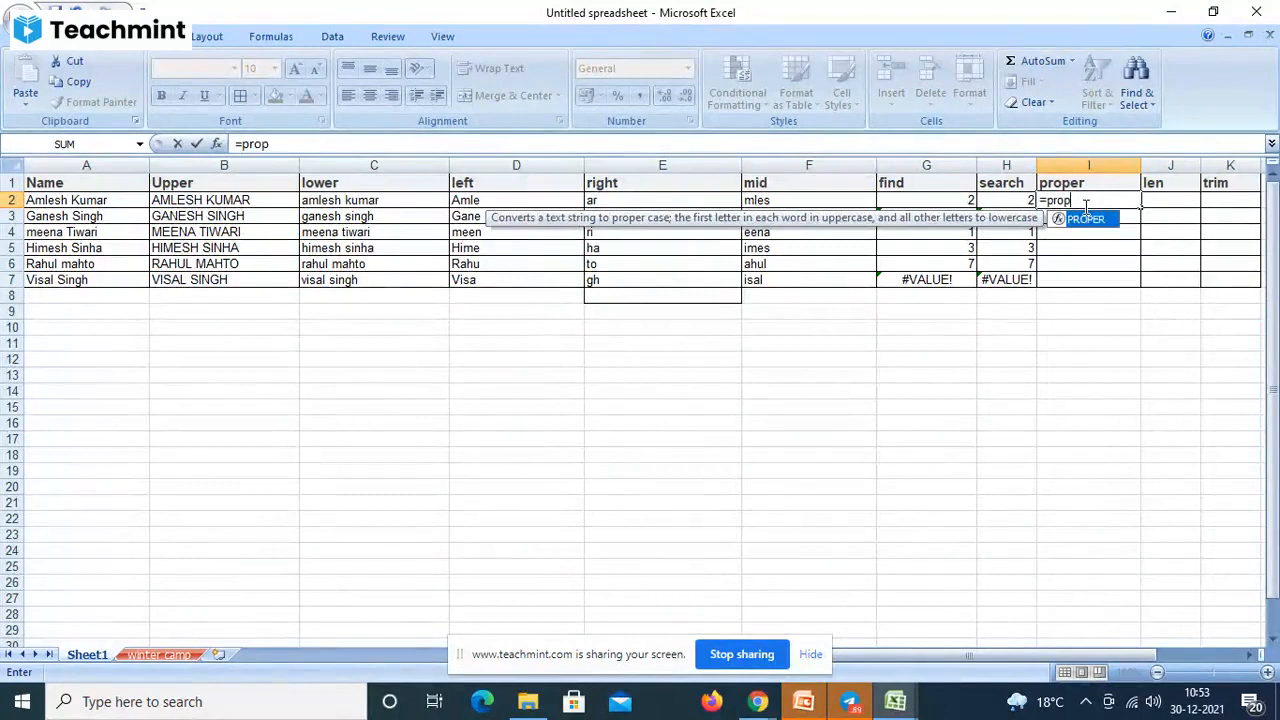
{"action": "type", "text": "er("}
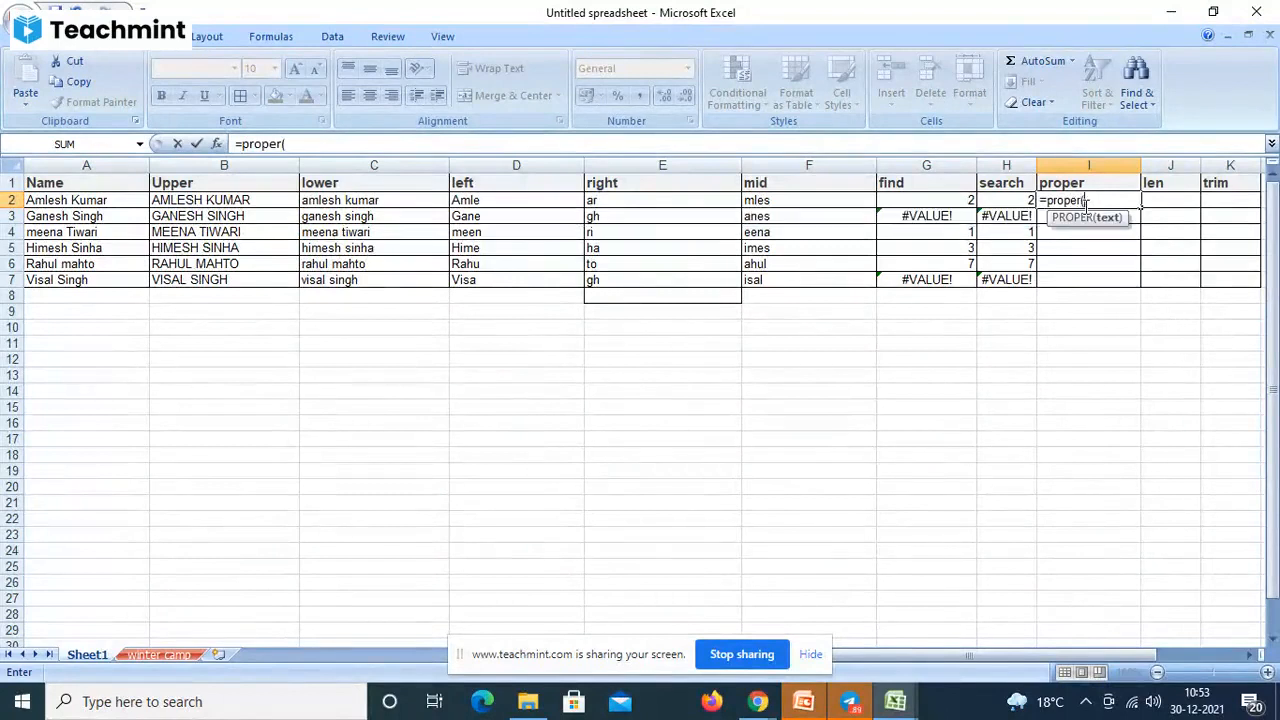
{"action": "left_click", "coordinate": [197, 202]}
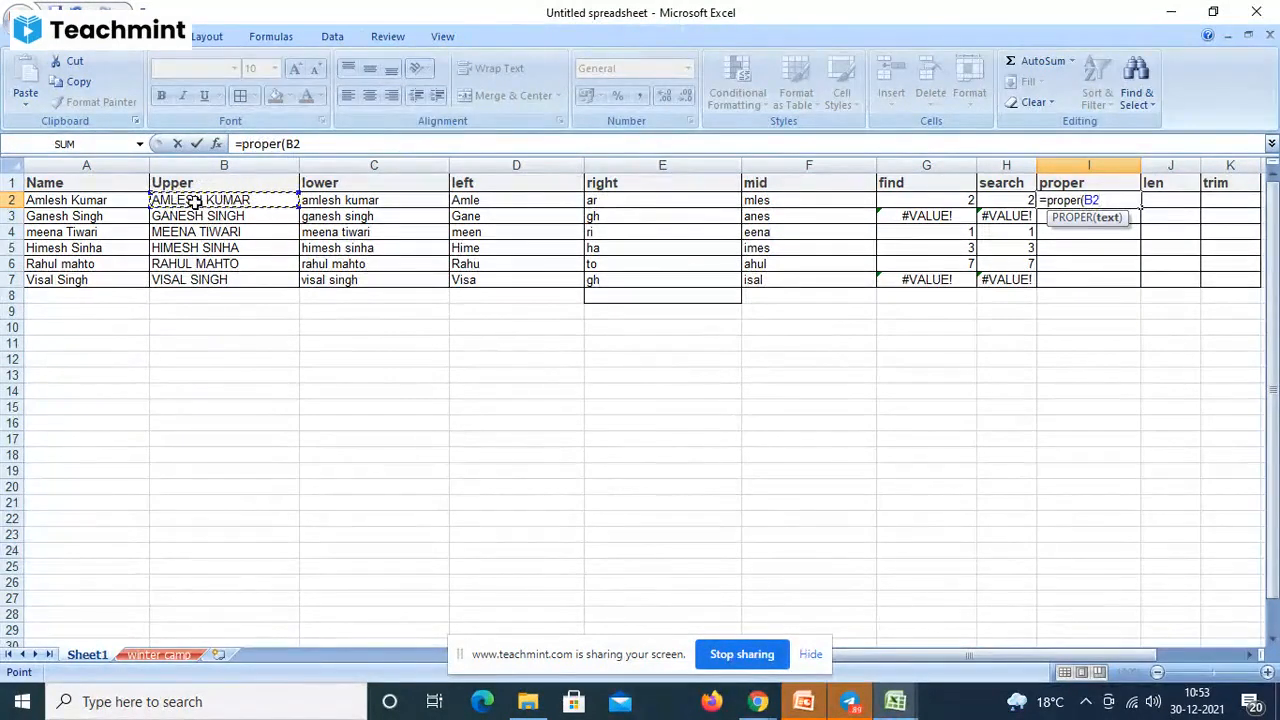
{"action": "type", "text": ")"}
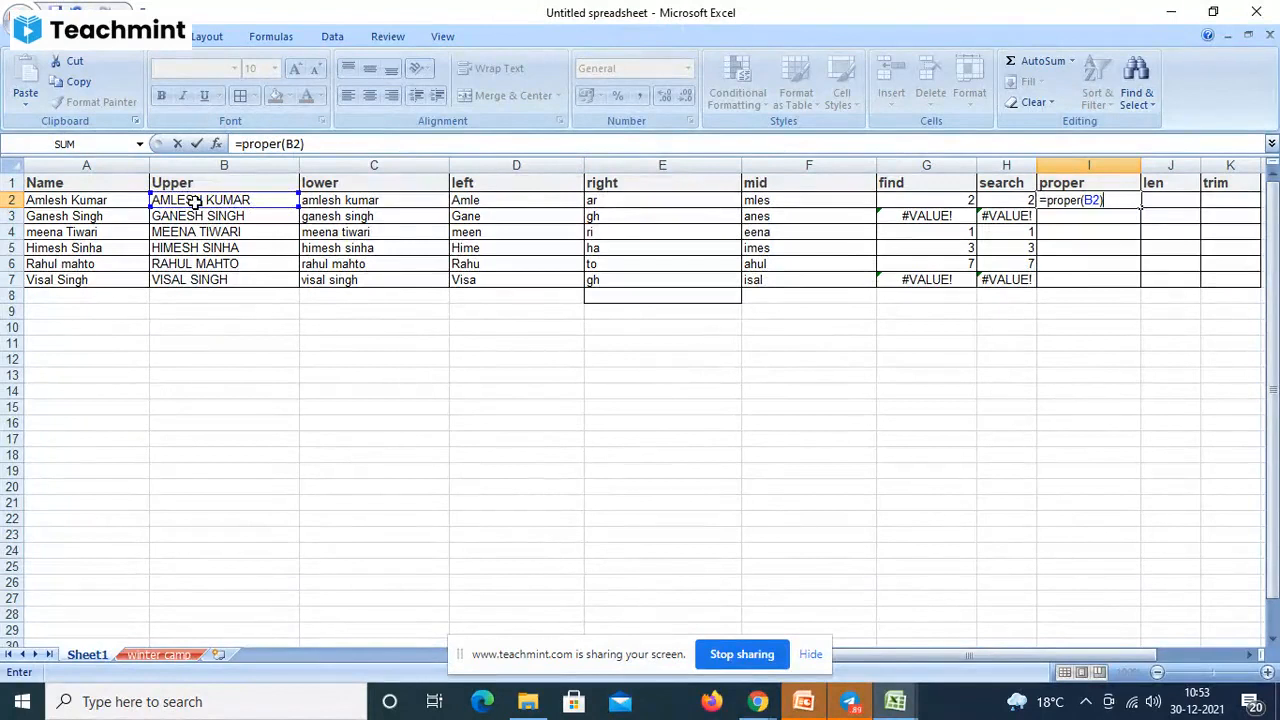
{"action": "key", "text": "Return"}
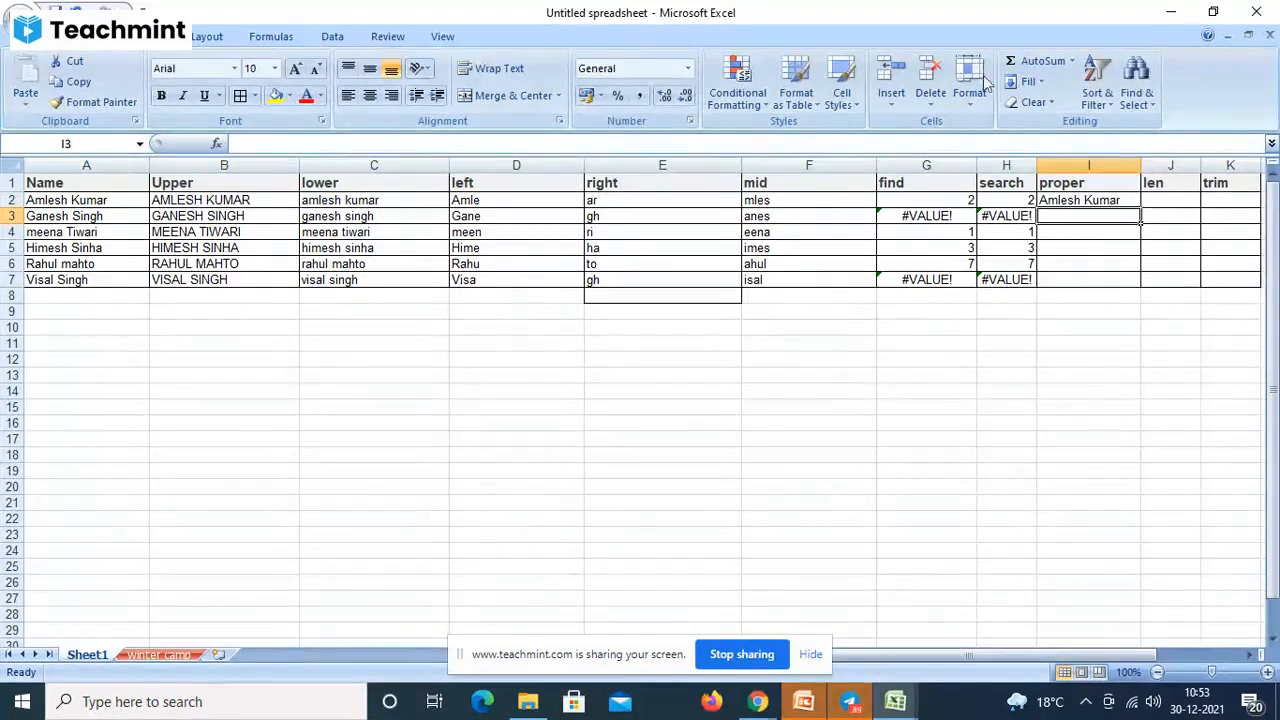
{"action": "left_click", "coordinate": [1119, 200]}
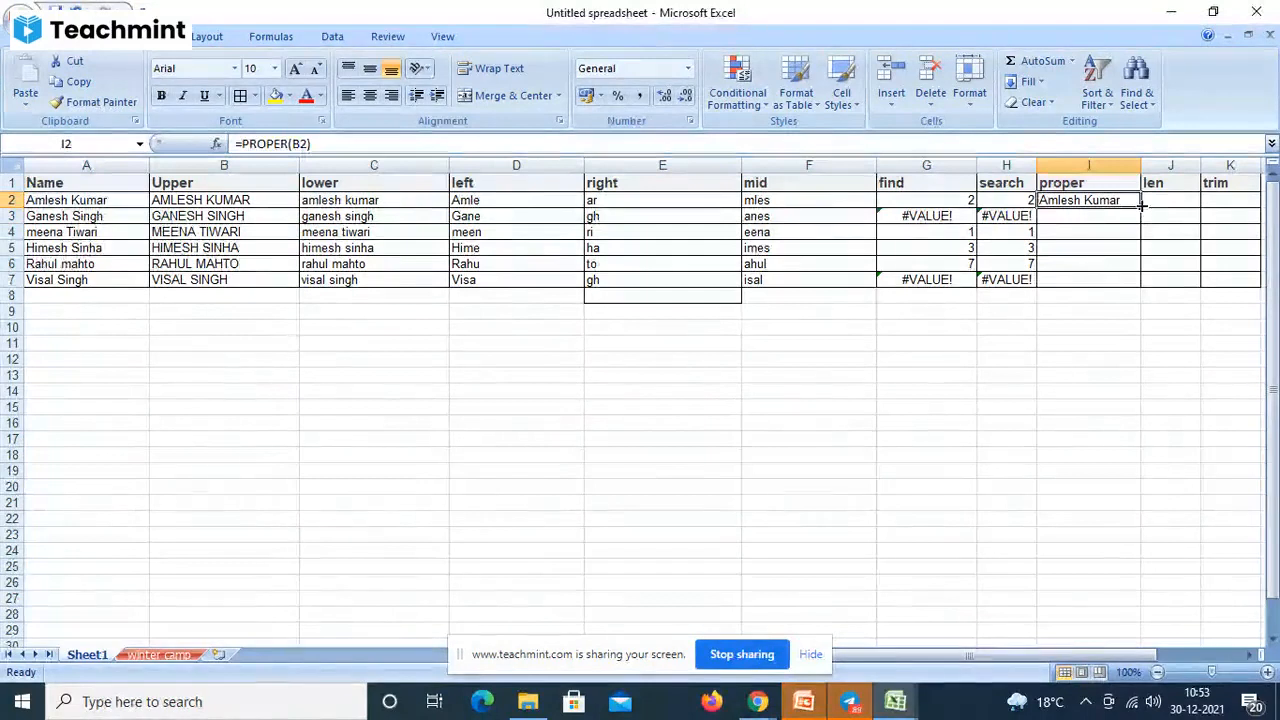
{"action": "left_click_drag", "start_coordinate": [1141, 205], "coordinate": [1136, 288]}
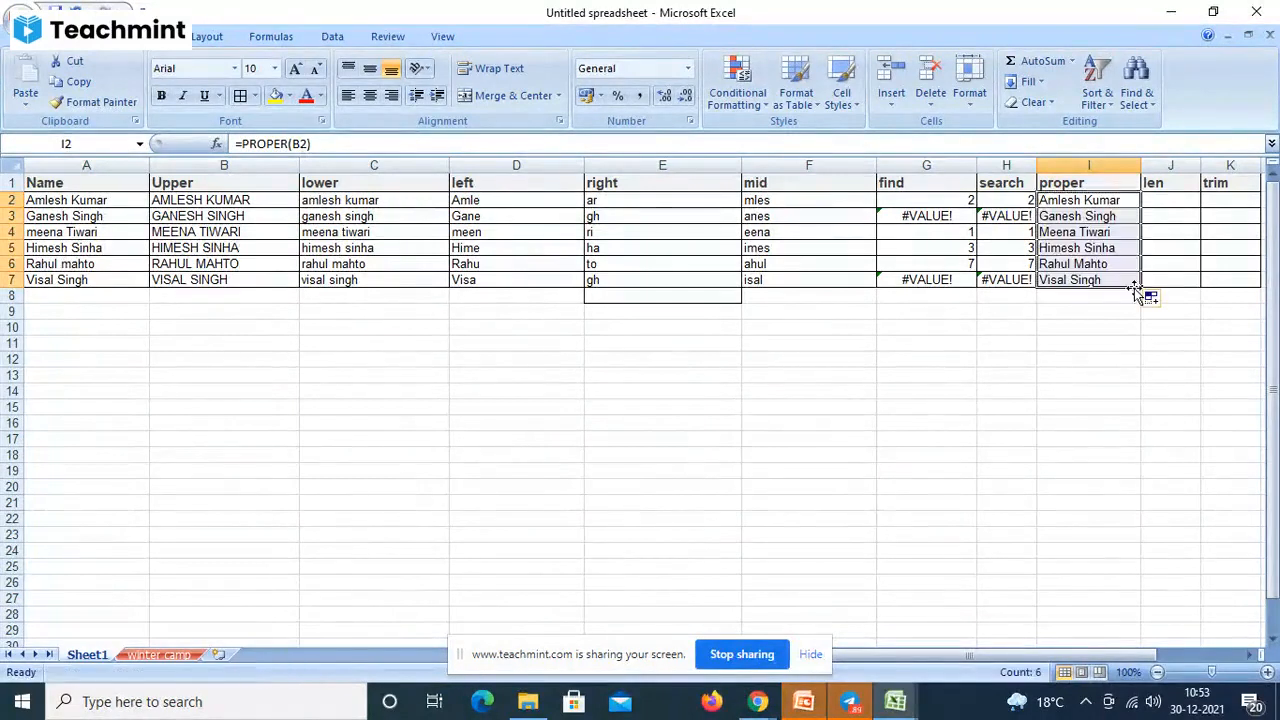
- Enter =LEN(B2) in J2 and fill down to J7, giving 12, 12, 12, 12, 11, 11
{"action": "left_click", "coordinate": [1181, 206]}
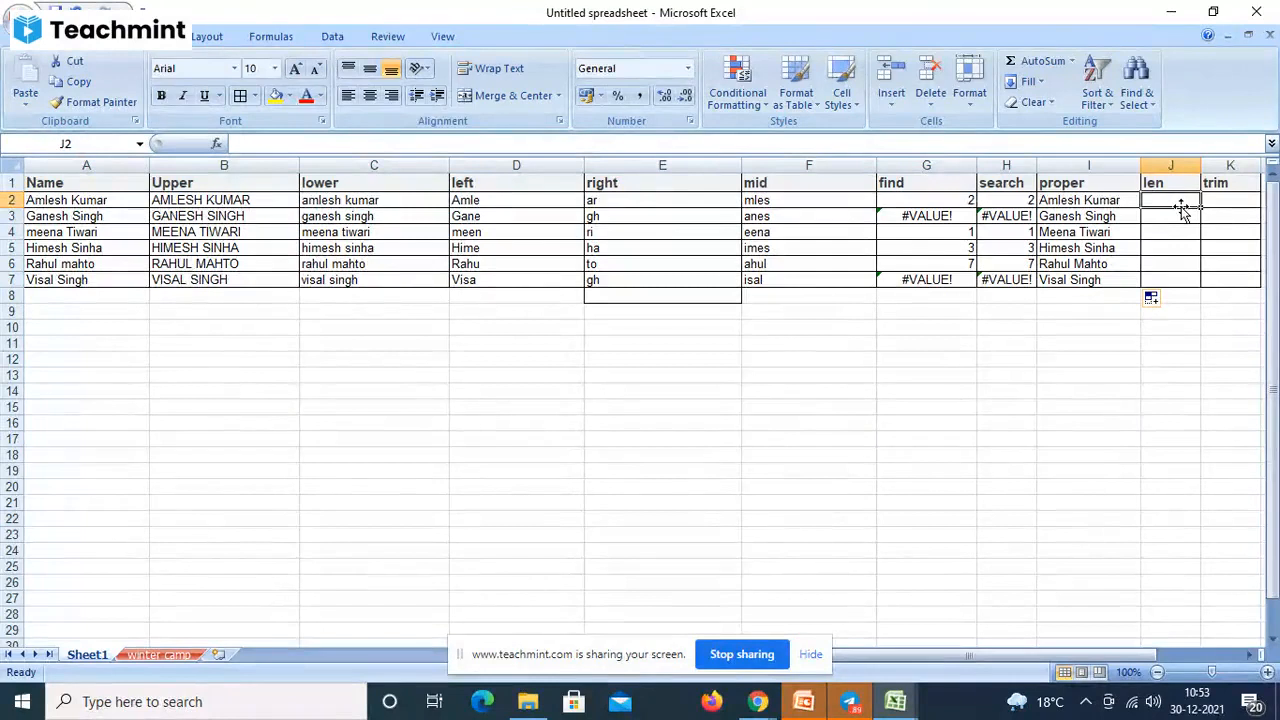
{"action": "type", "text": "="}
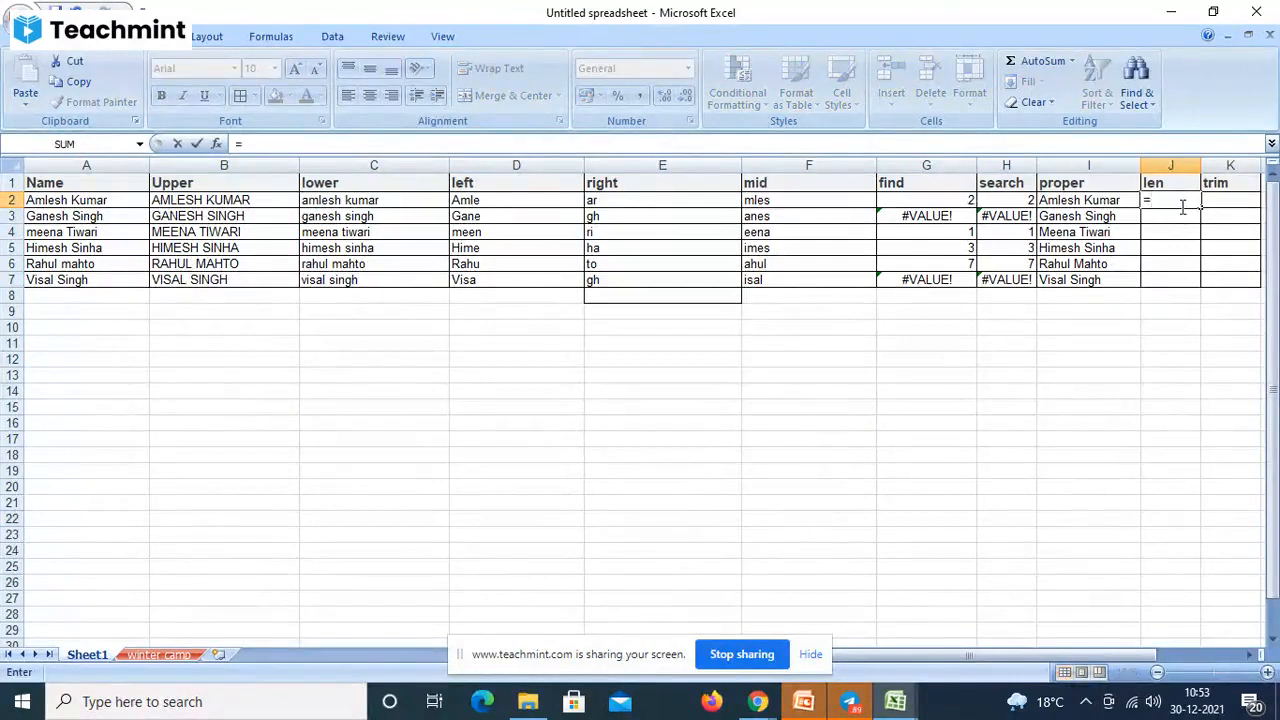
{"action": "type", "text": "len"}
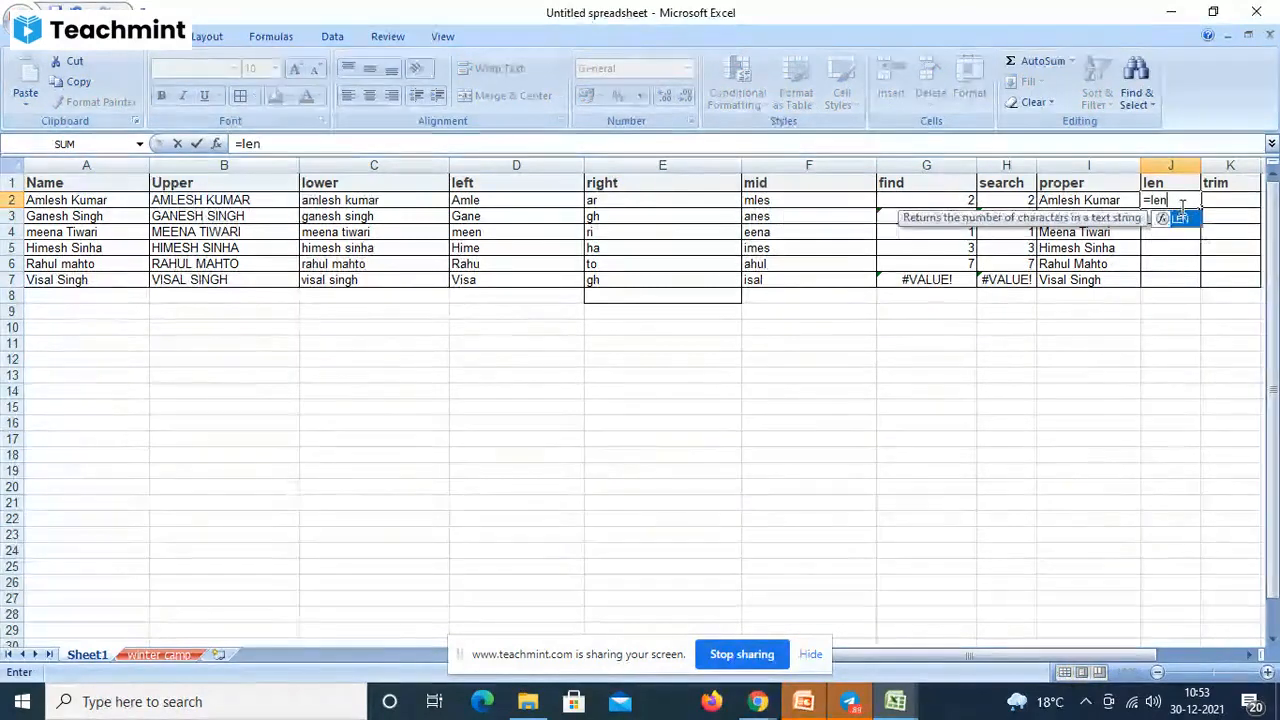
{"action": "type", "text": "("}
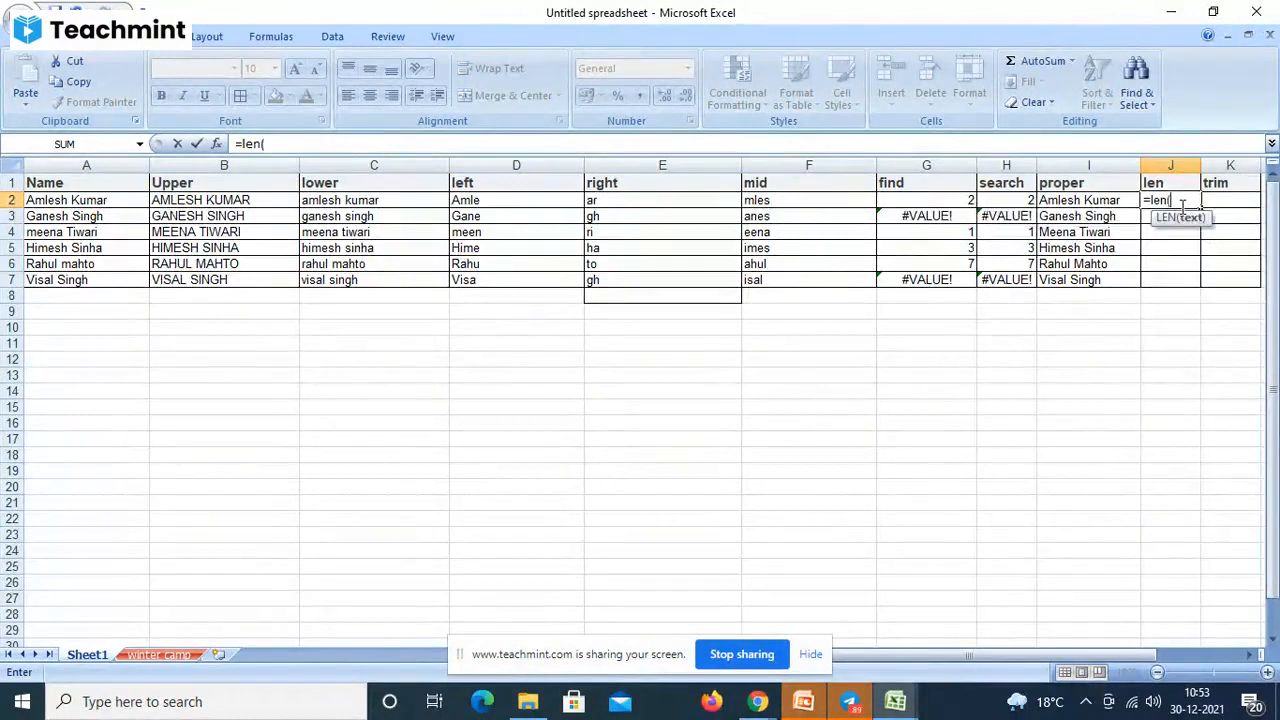
{"action": "left_click", "coordinate": [203, 206]}
{"action": "type", "text": ")"}
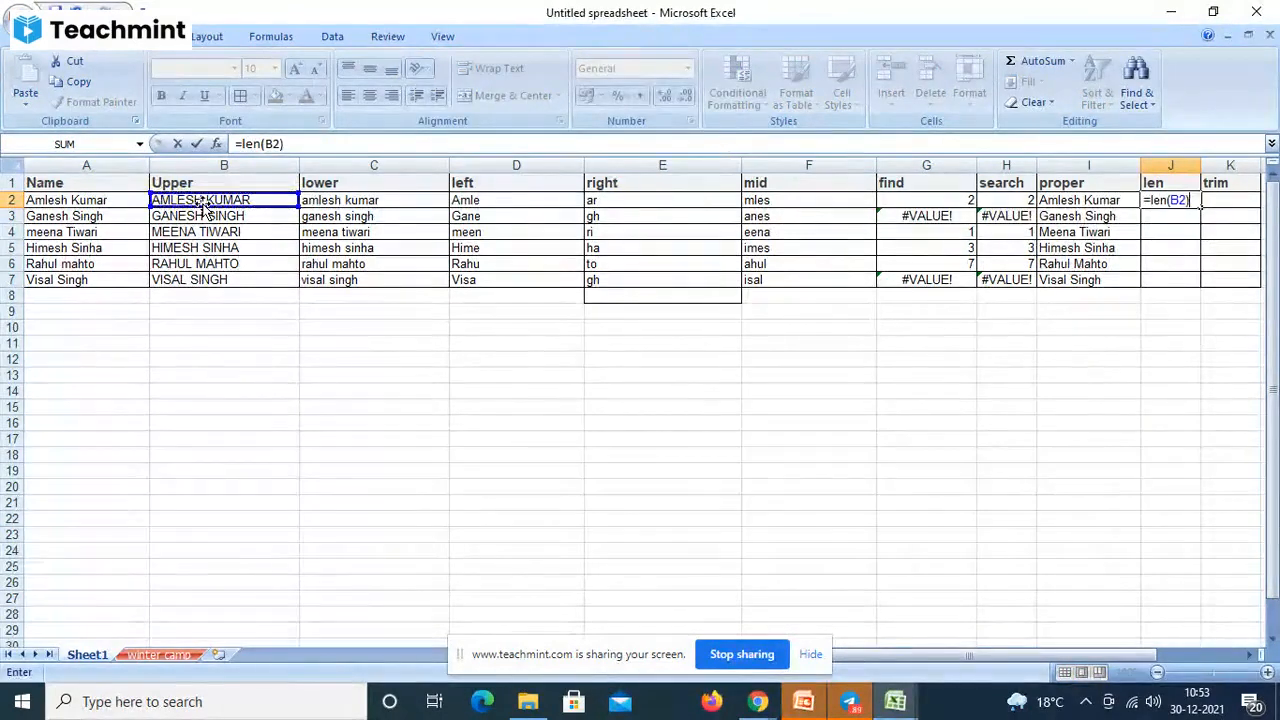
{"action": "key", "text": "Return"}
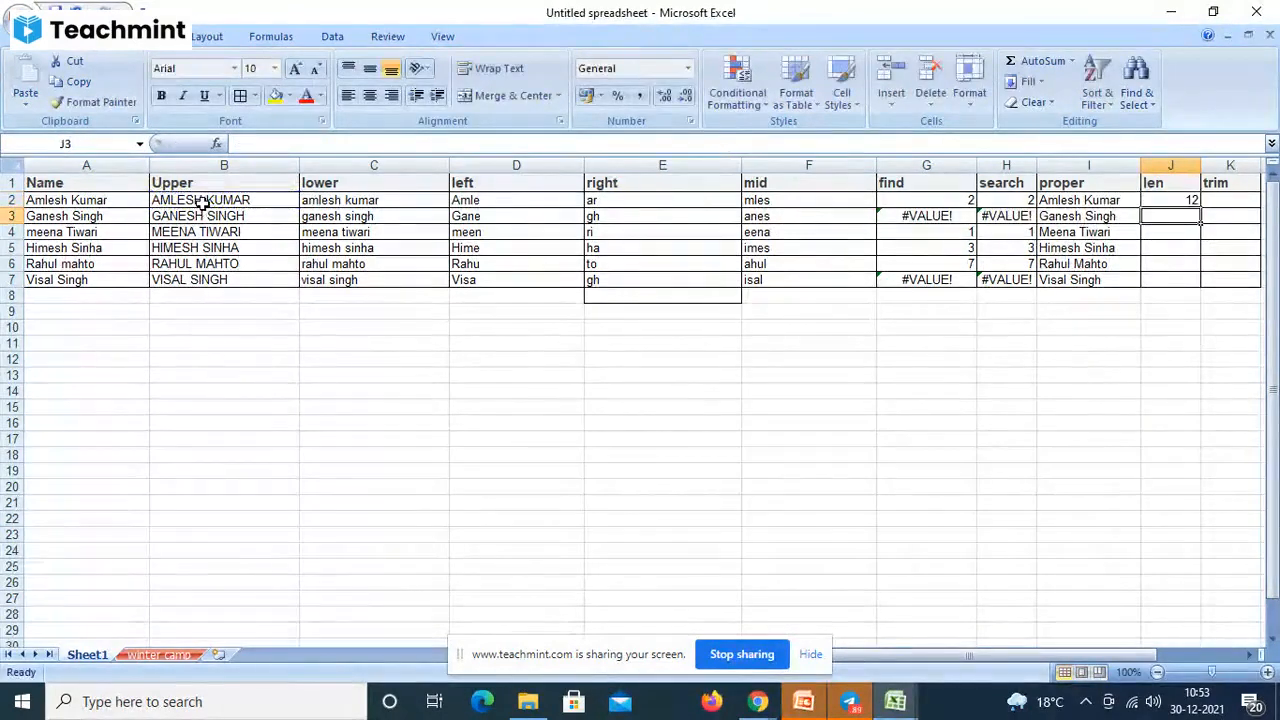
{"action": "left_click", "coordinate": [1185, 203]}
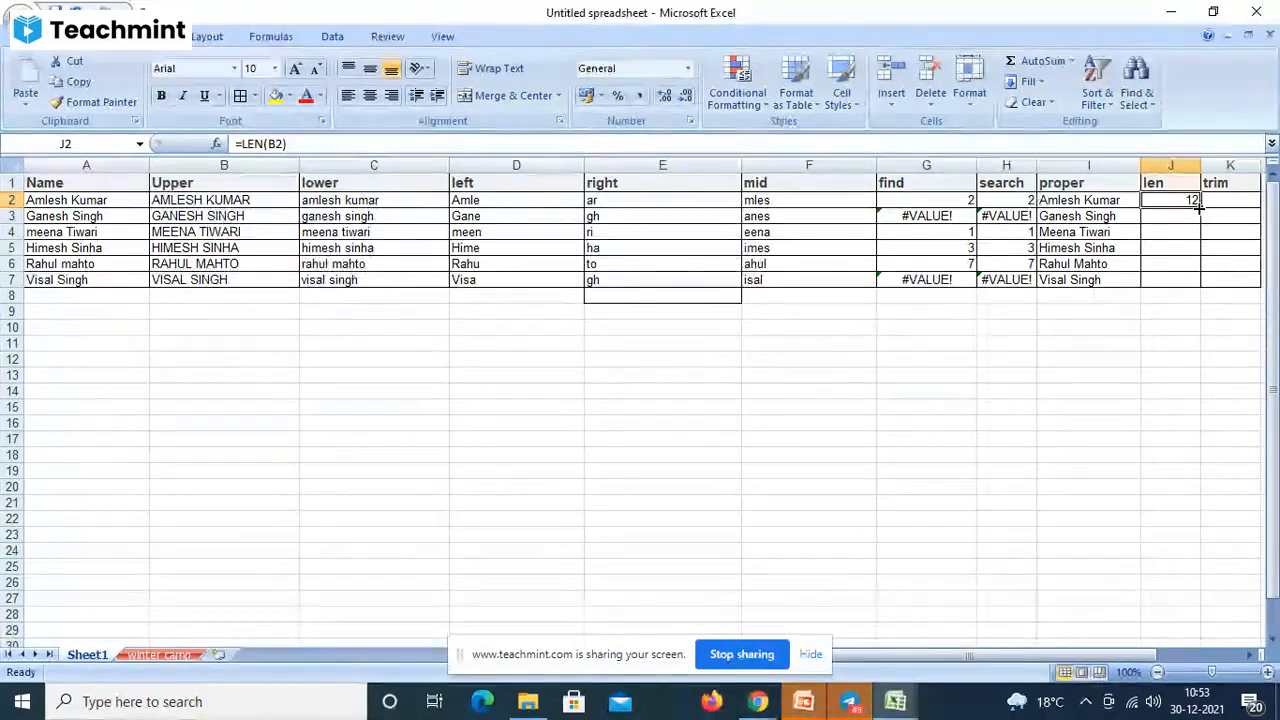
{"action": "left_click_drag", "start_coordinate": [1200, 208], "coordinate": [1201, 284]}
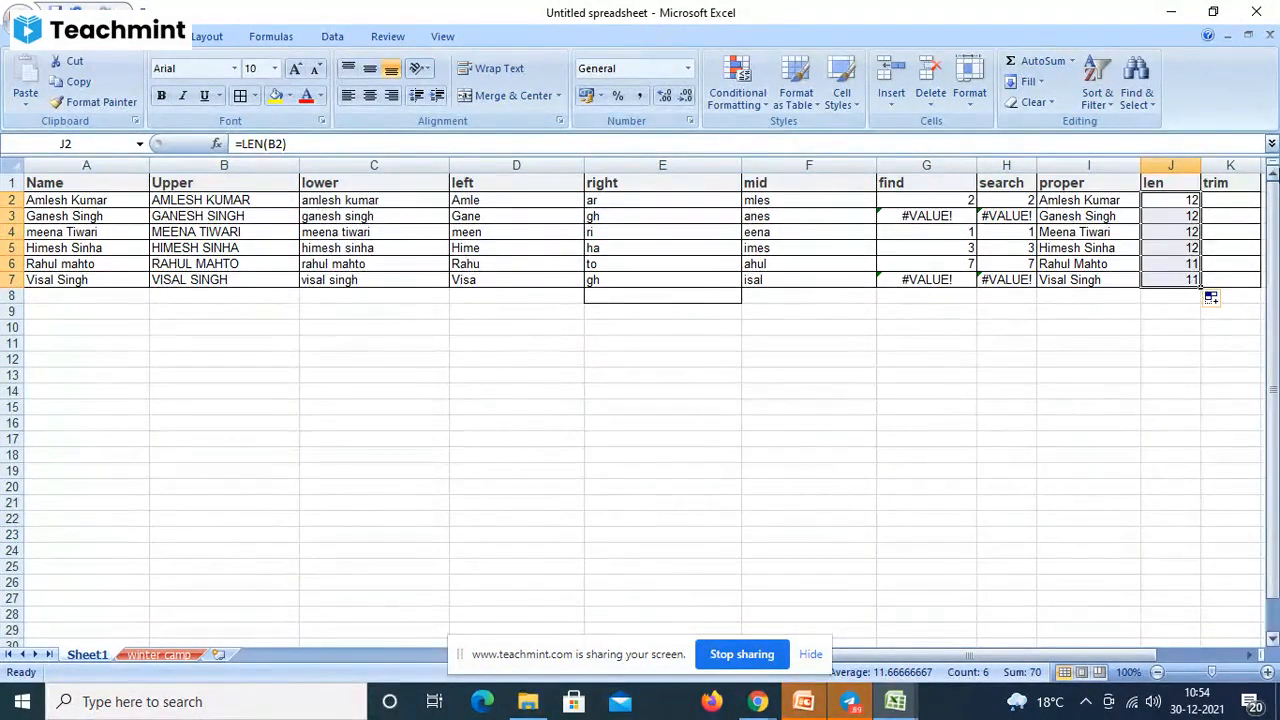
{"action": "left_click", "coordinate": [1215, 202]}
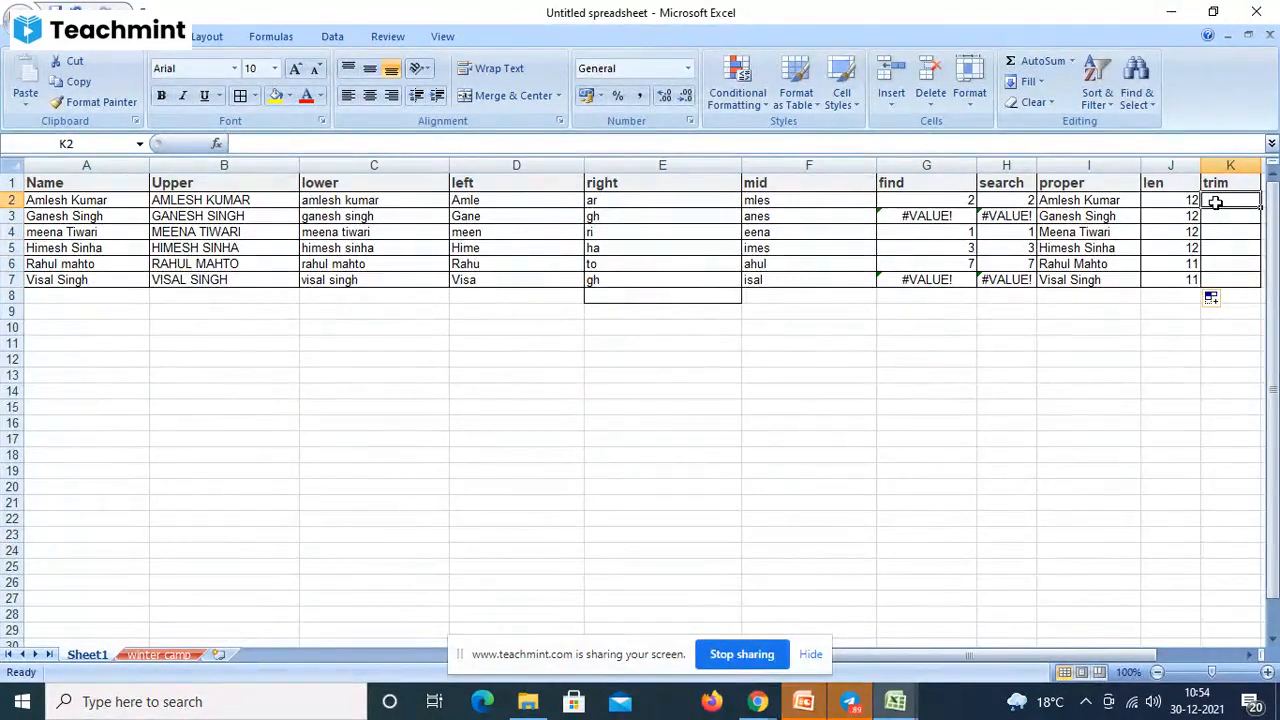
- Enter =TRIM(B2) in K2
{"action": "type", "text": "="}
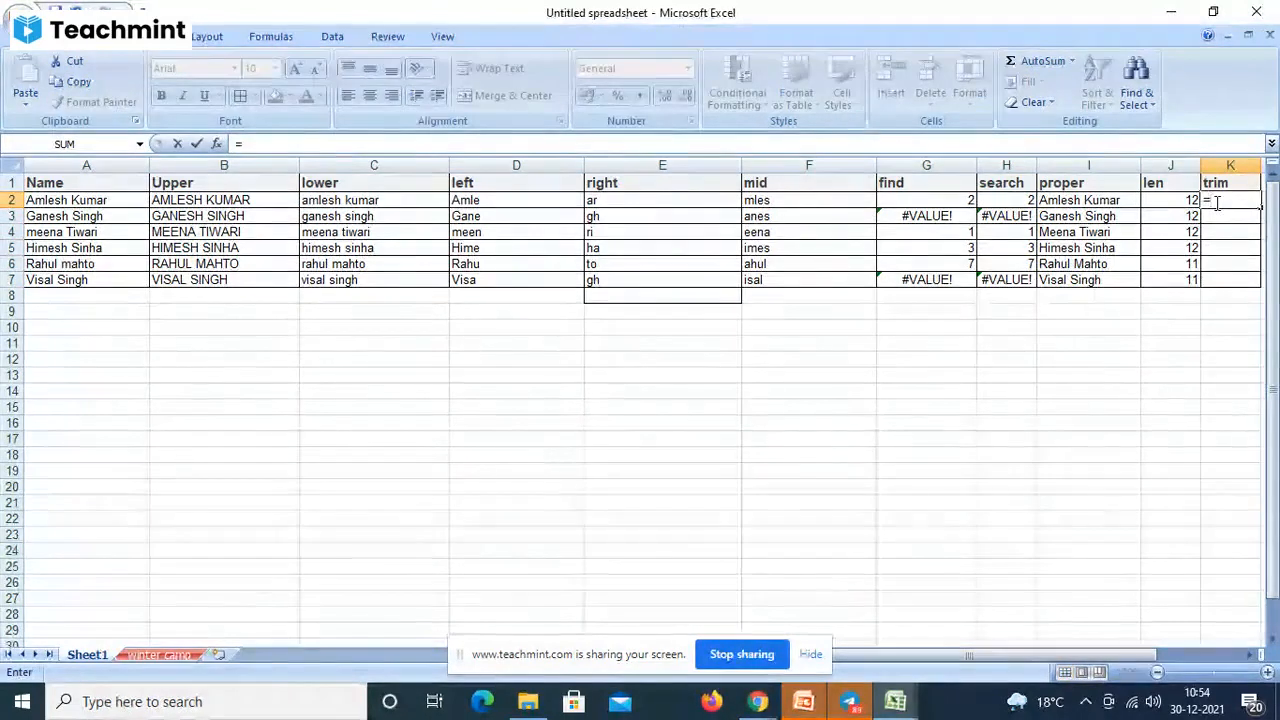
{"action": "type", "text": "trim"}
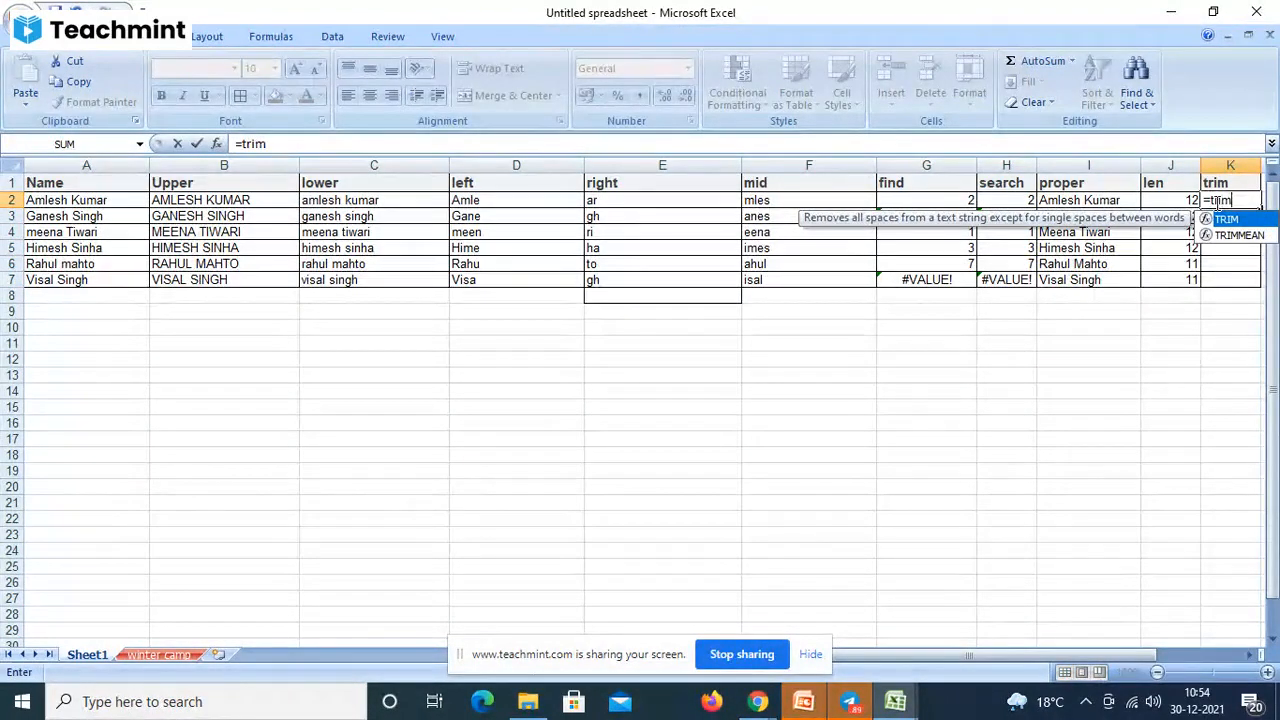
{"action": "type", "text": "("}
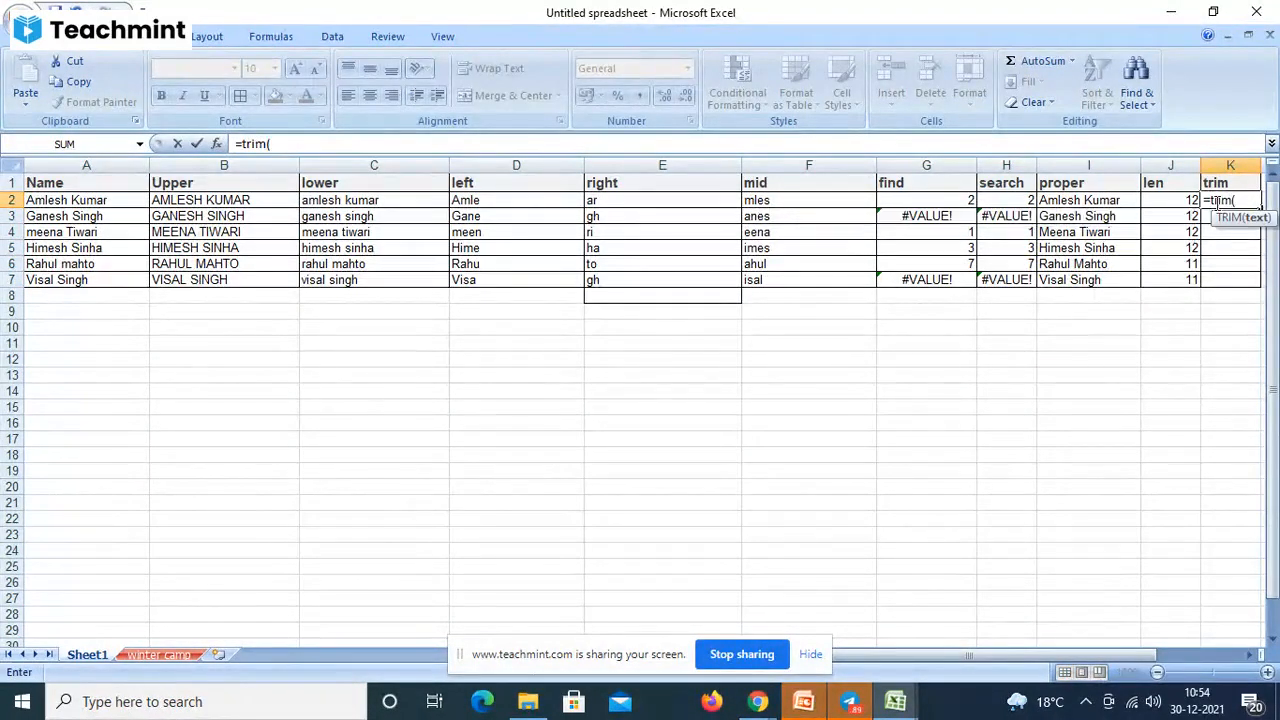
{"action": "left_click", "coordinate": [242, 201]}
{"action": "type", "text": ")"}
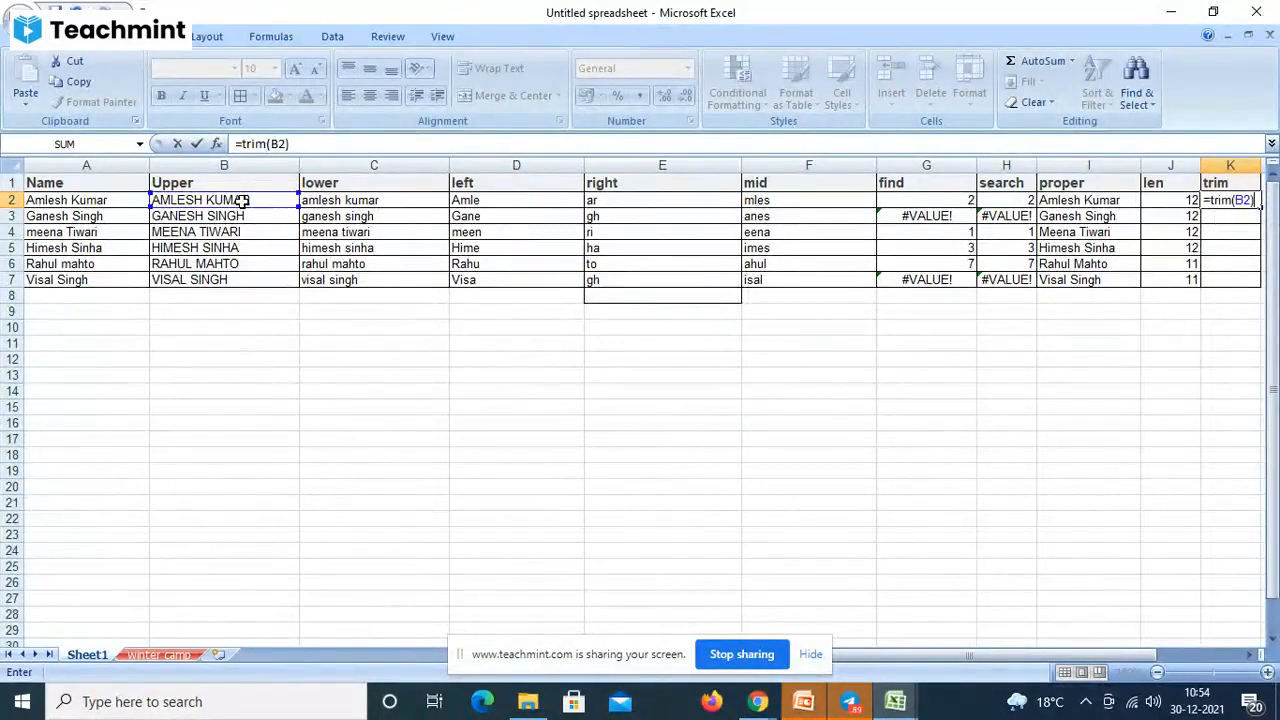
{"action": "key", "text": "Return"}
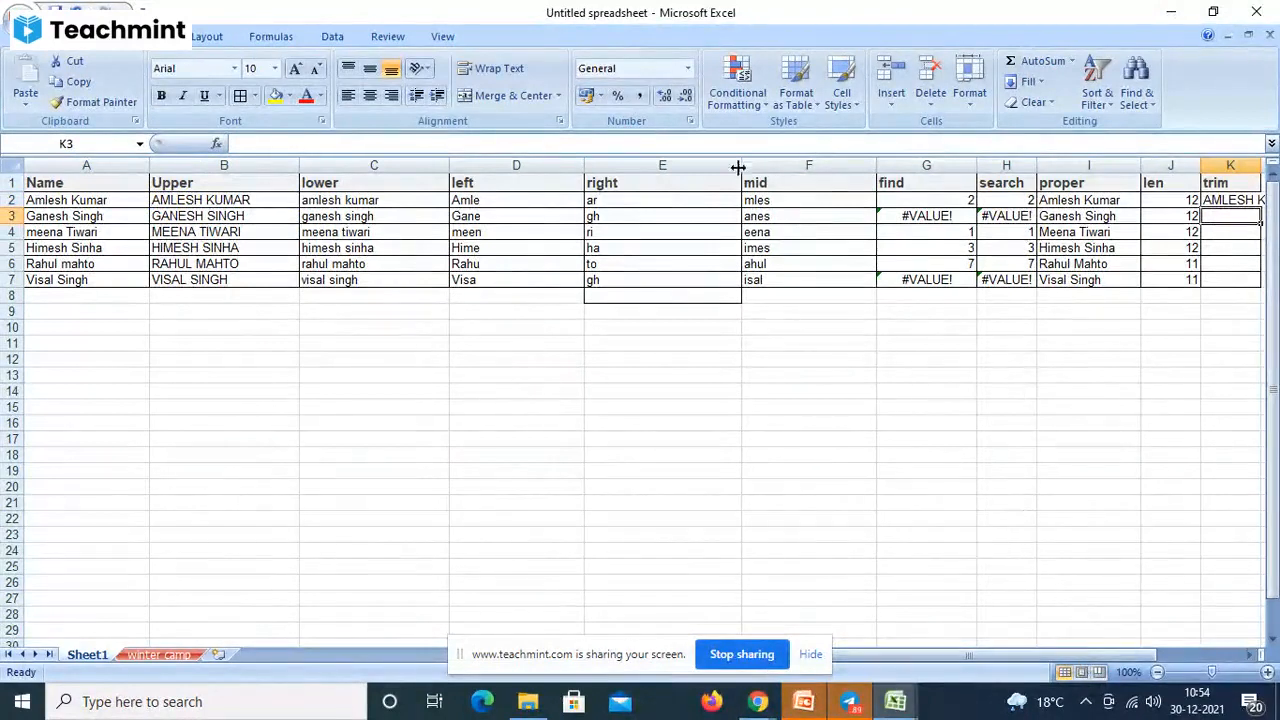
- Narrow the left-side columns and widen column K to fit the trimmed names
{"action": "left_click_drag", "start_coordinate": [735, 164], "coordinate": [655, 165]}
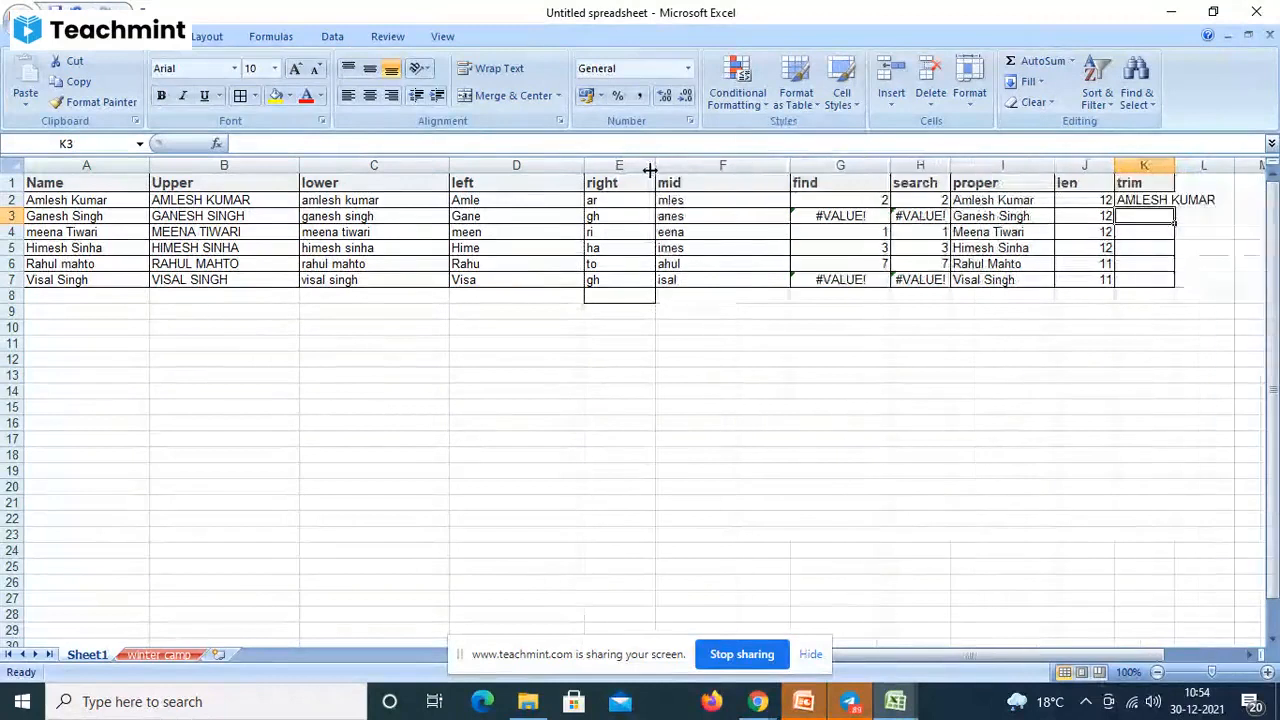
{"action": "left_click_drag", "start_coordinate": [792, 165], "coordinate": [727, 158]}
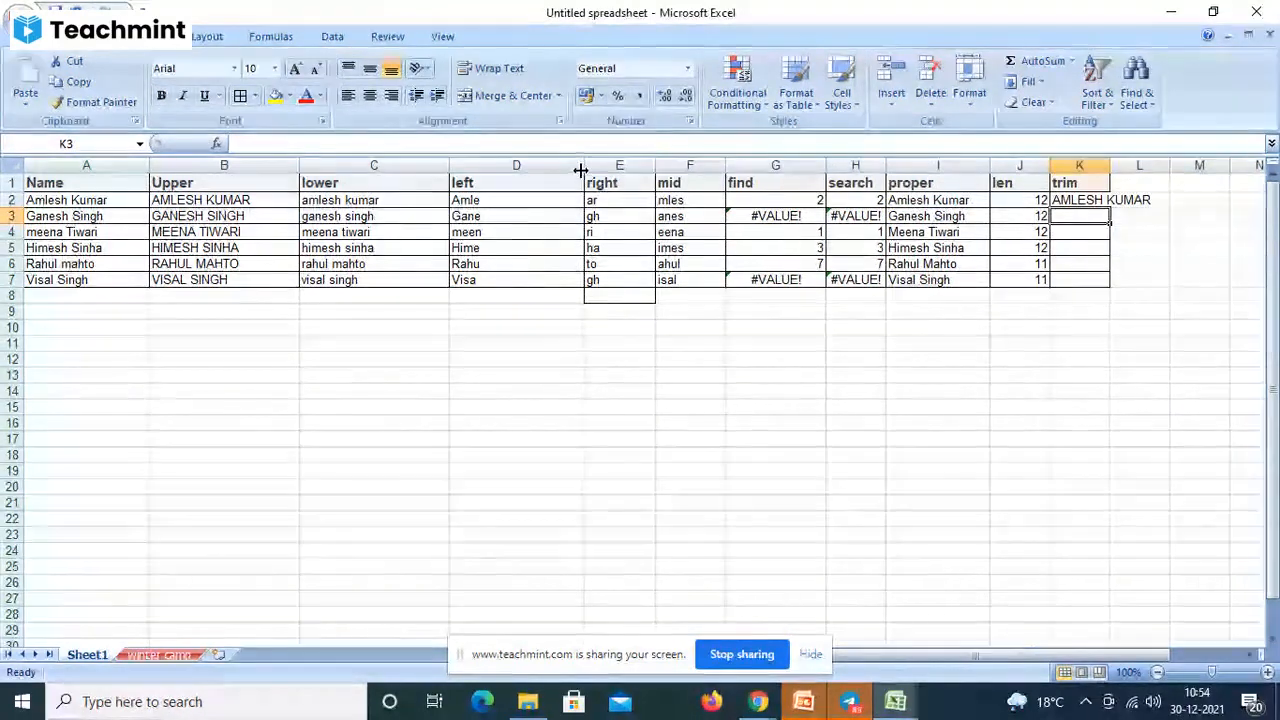
{"action": "left_click_drag", "start_coordinate": [583, 166], "coordinate": [401, 160]}
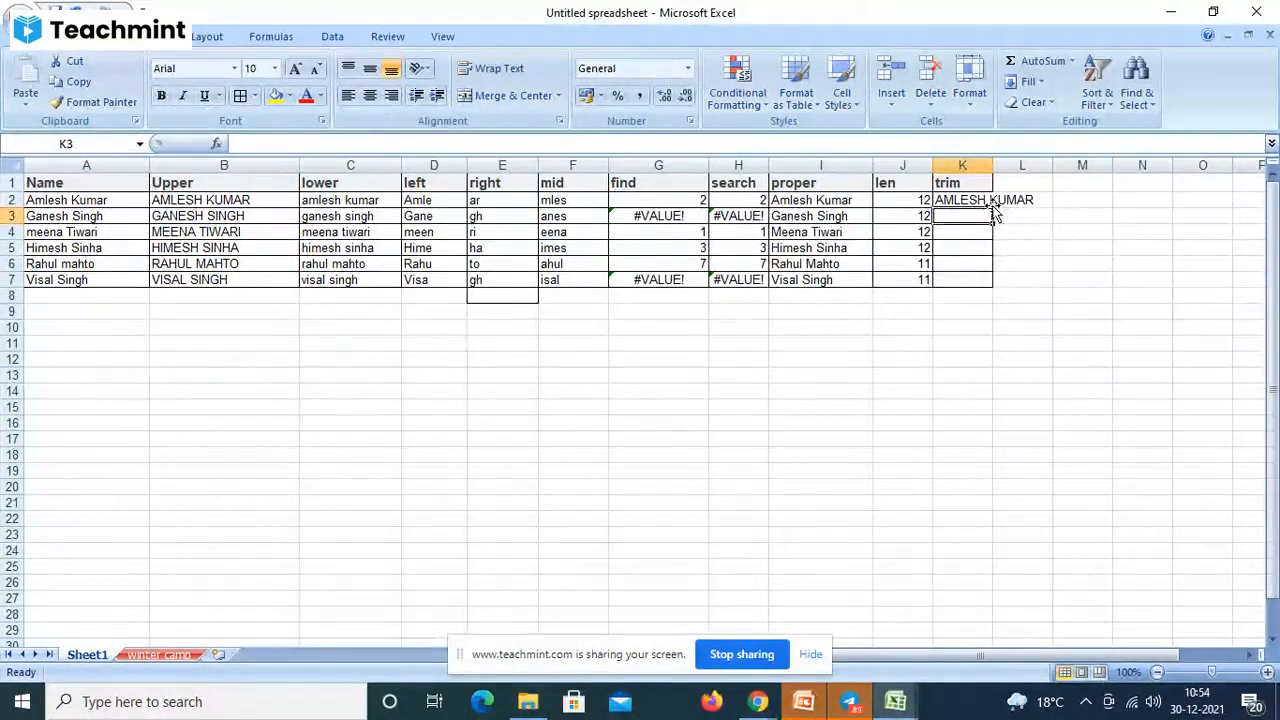
{"action": "left_click", "coordinate": [980, 190]}
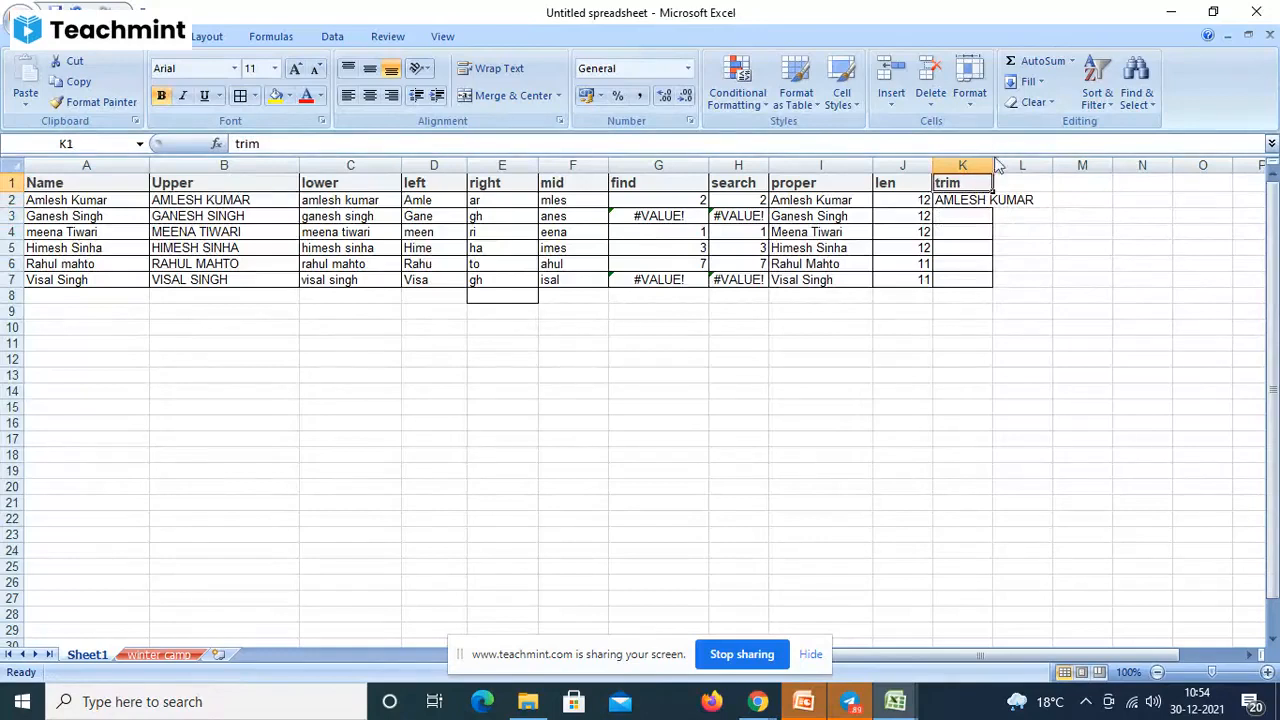
{"action": "left_click_drag", "start_coordinate": [996, 170], "coordinate": [1047, 166]}
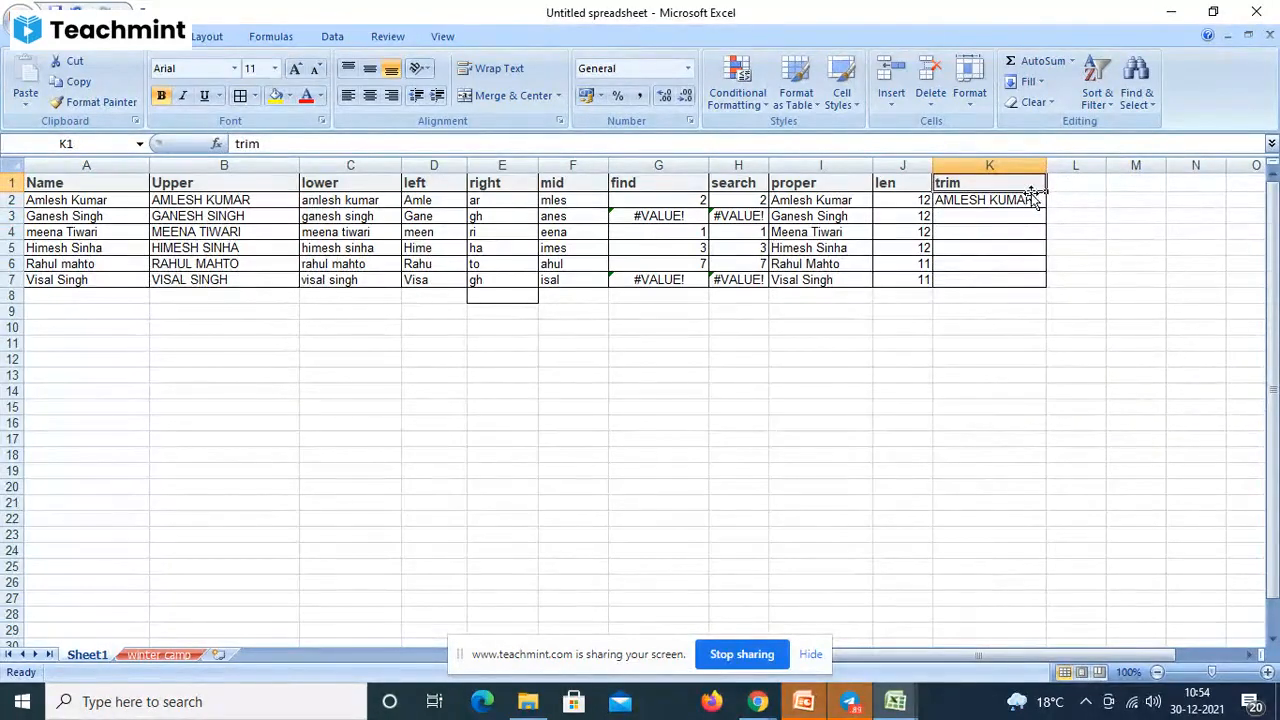
- Fill the TRIM formula from K2 down through K7
{"action": "left_click", "coordinate": [1030, 199]}
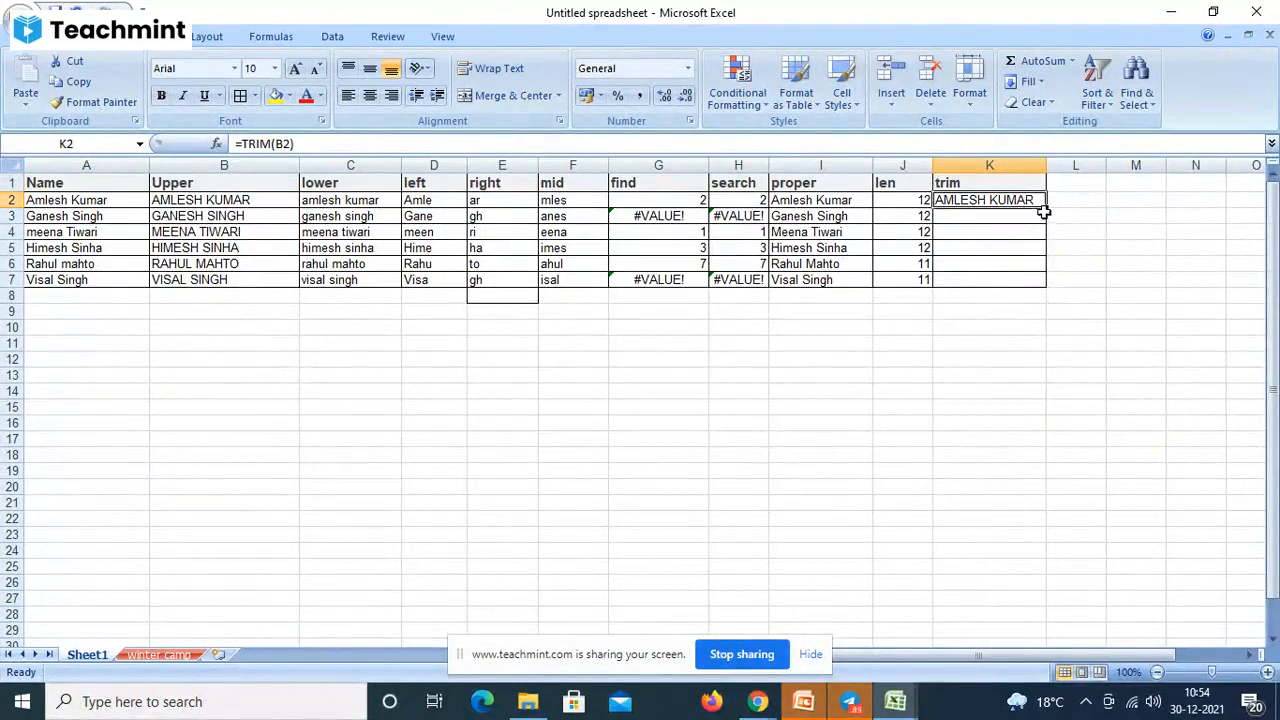
{"action": "left_click_drag", "start_coordinate": [1046, 208], "coordinate": [1036, 290]}
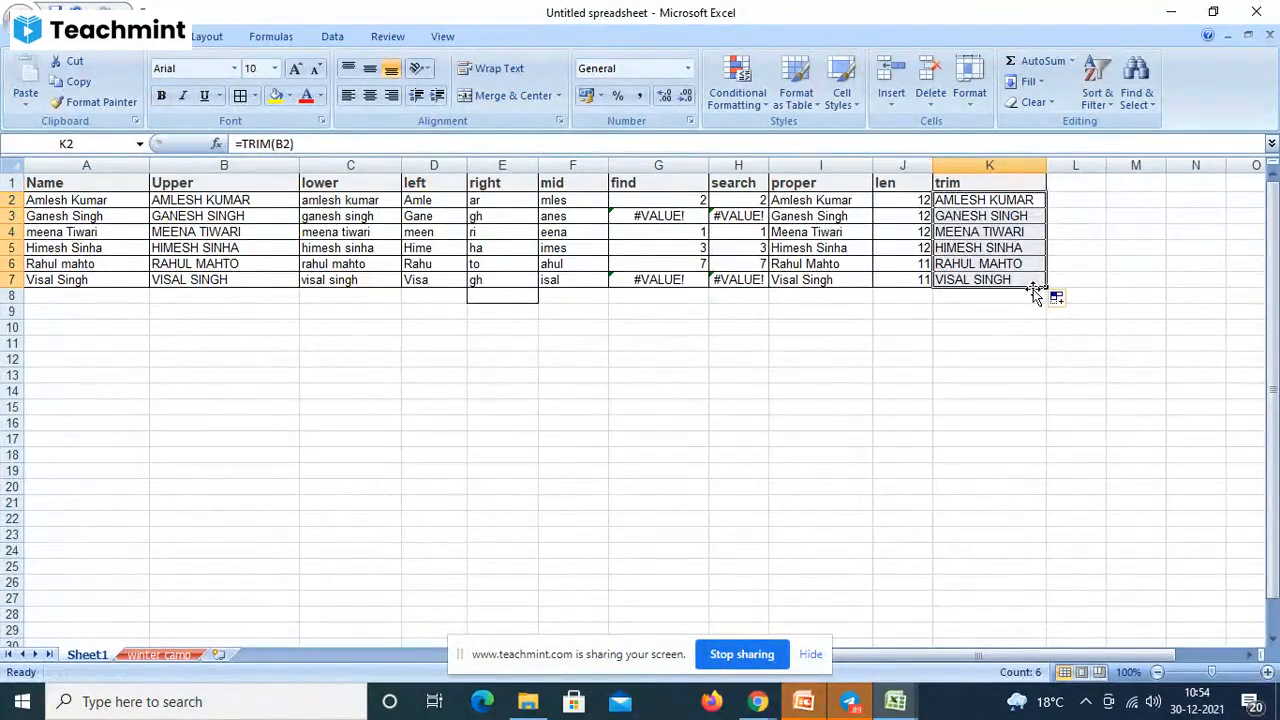
{"action": "left_click", "coordinate": [207, 205]}
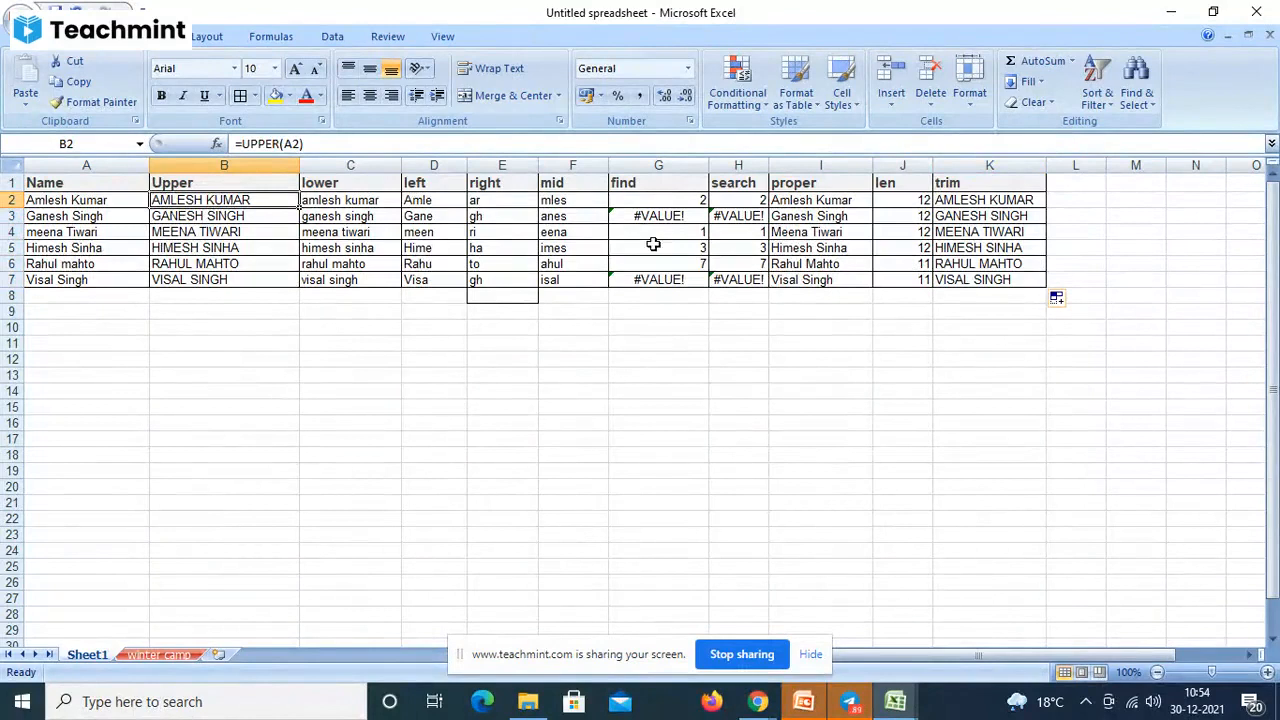
- Change K2's formula from =TRIM(B2) to =TRIM(A2)
{"action": "left_click", "coordinate": [1012, 200]}
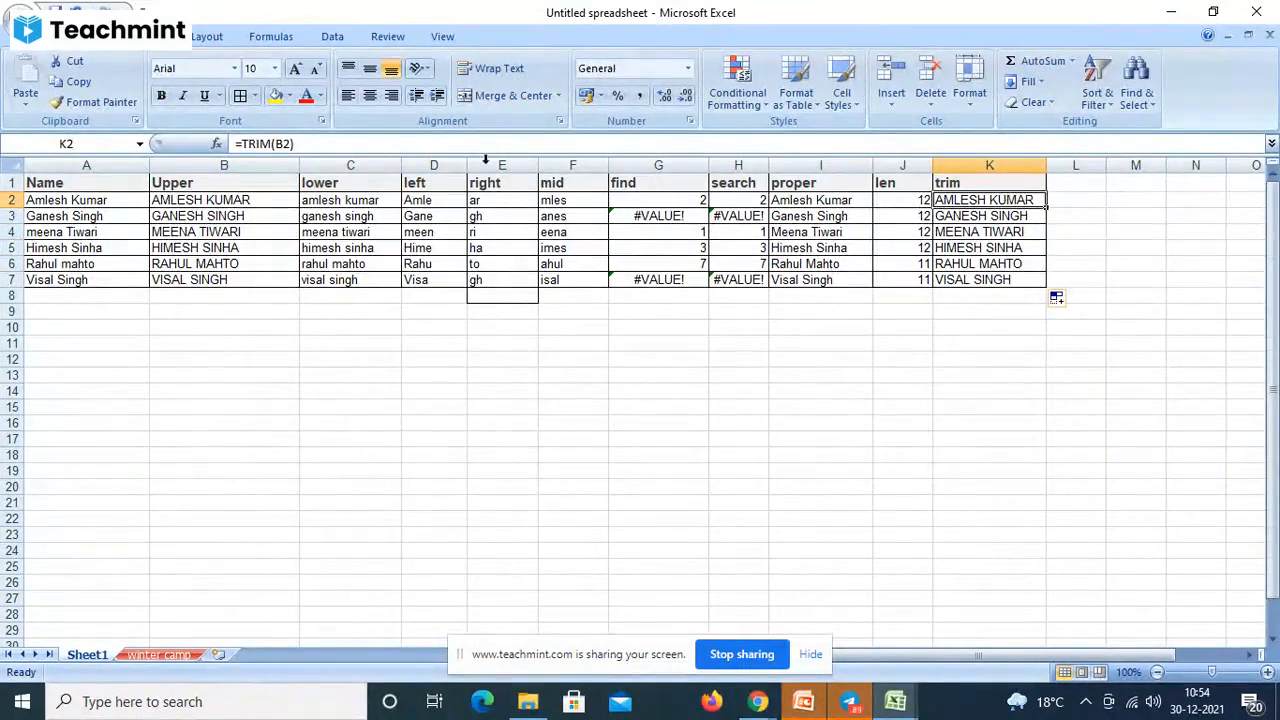
{"action": "left_click", "coordinate": [284, 144]}
{"action": "key", "text": "BackSpace"}
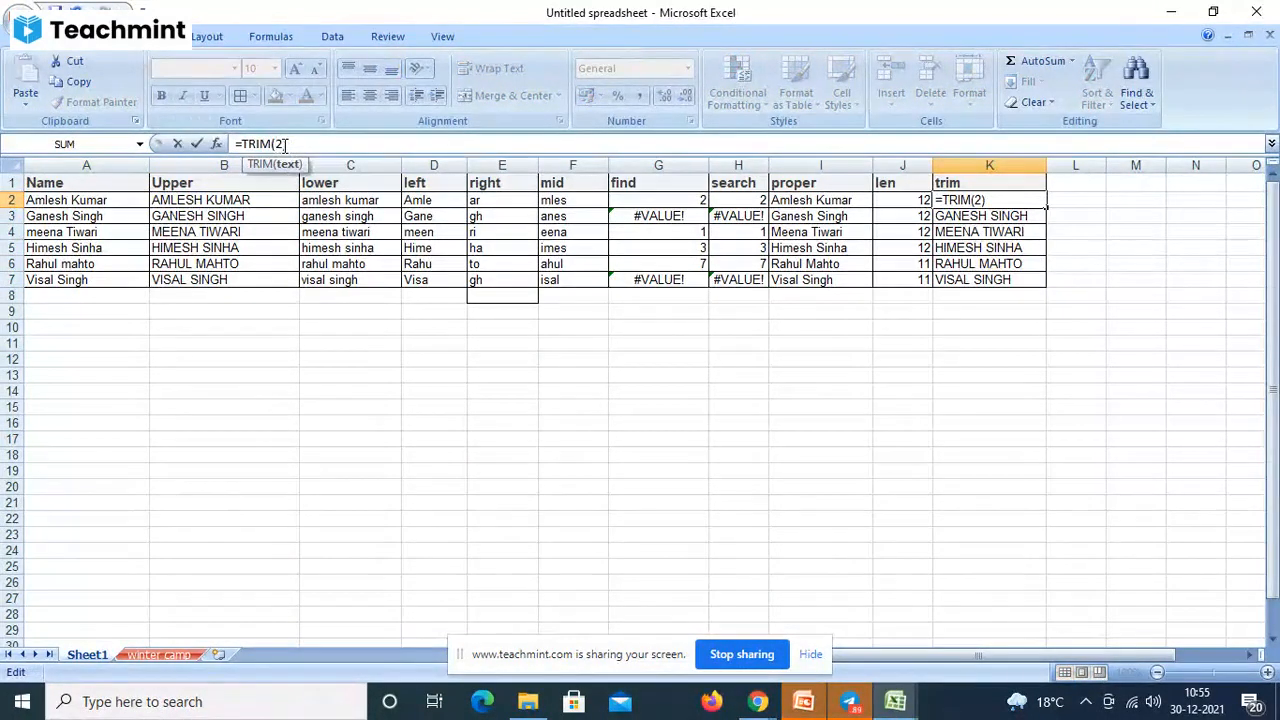
{"action": "type", "text": "a2"}
{"action": "key", "text": "Return"}
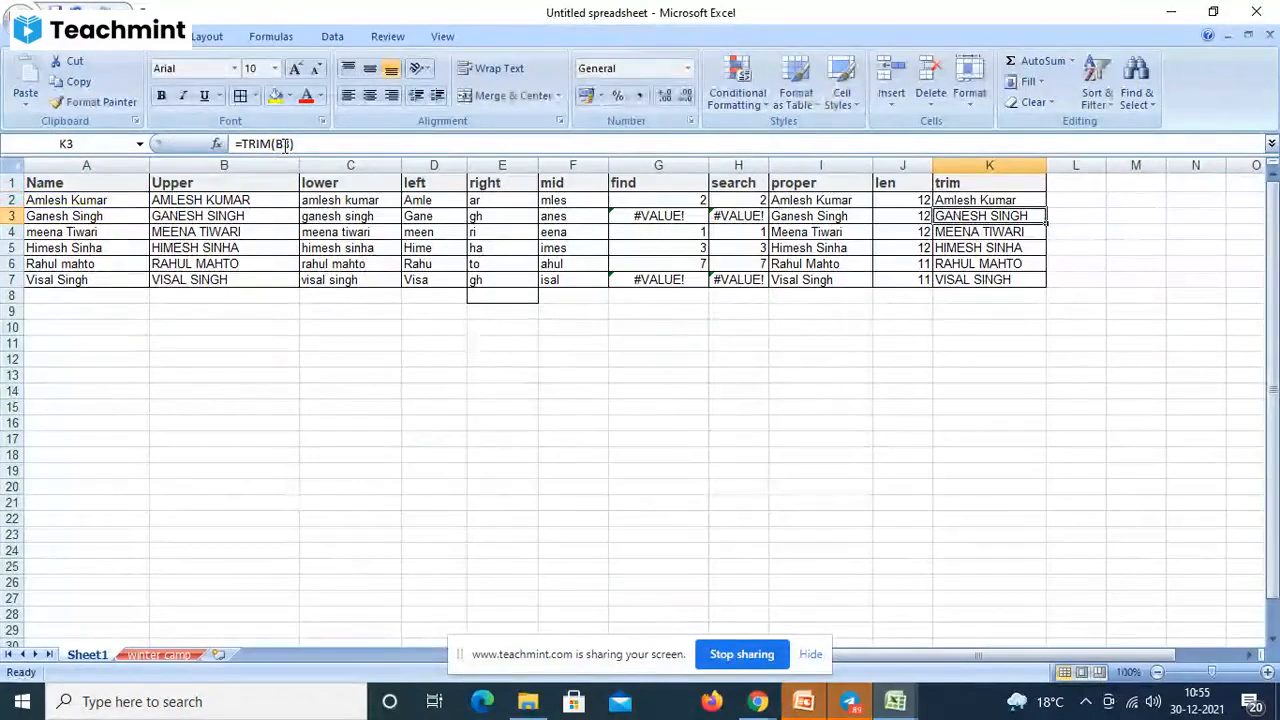
{"action": "left_click", "coordinate": [972, 200]}
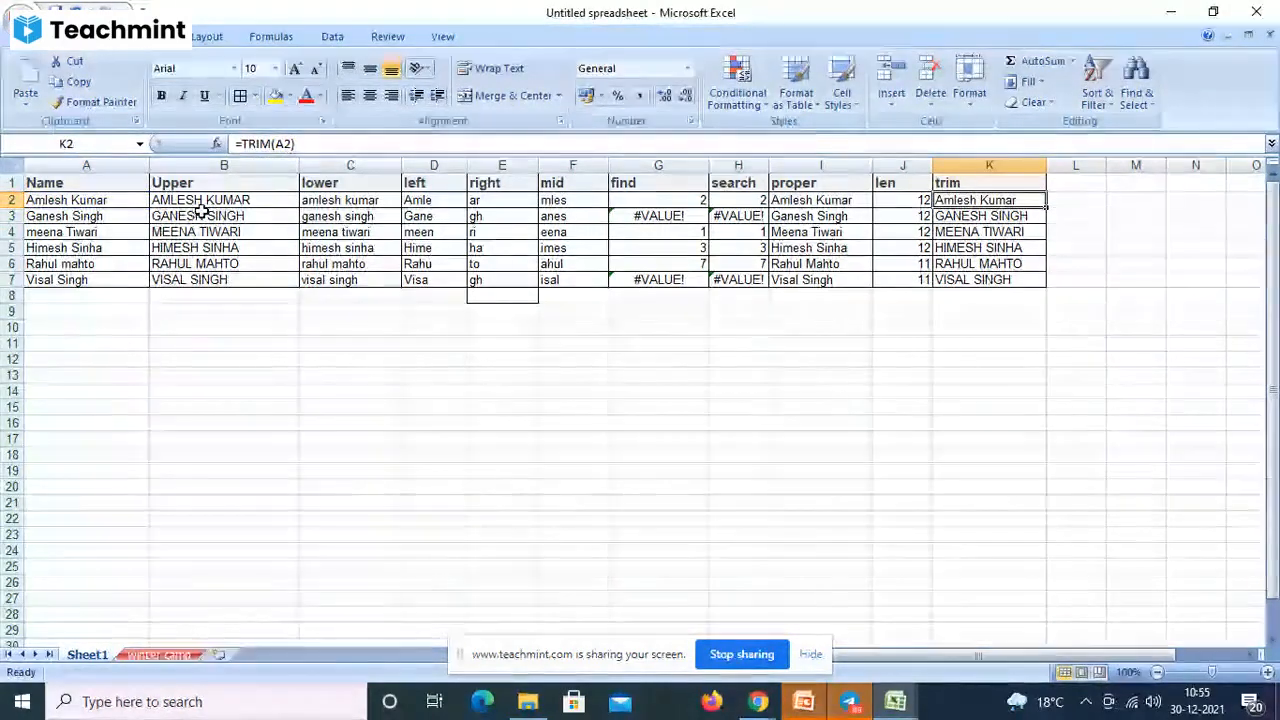
- Add extra spaces inside the first name in A2 and check K2's TRIM result
{"action": "left_click", "coordinate": [72, 200]}
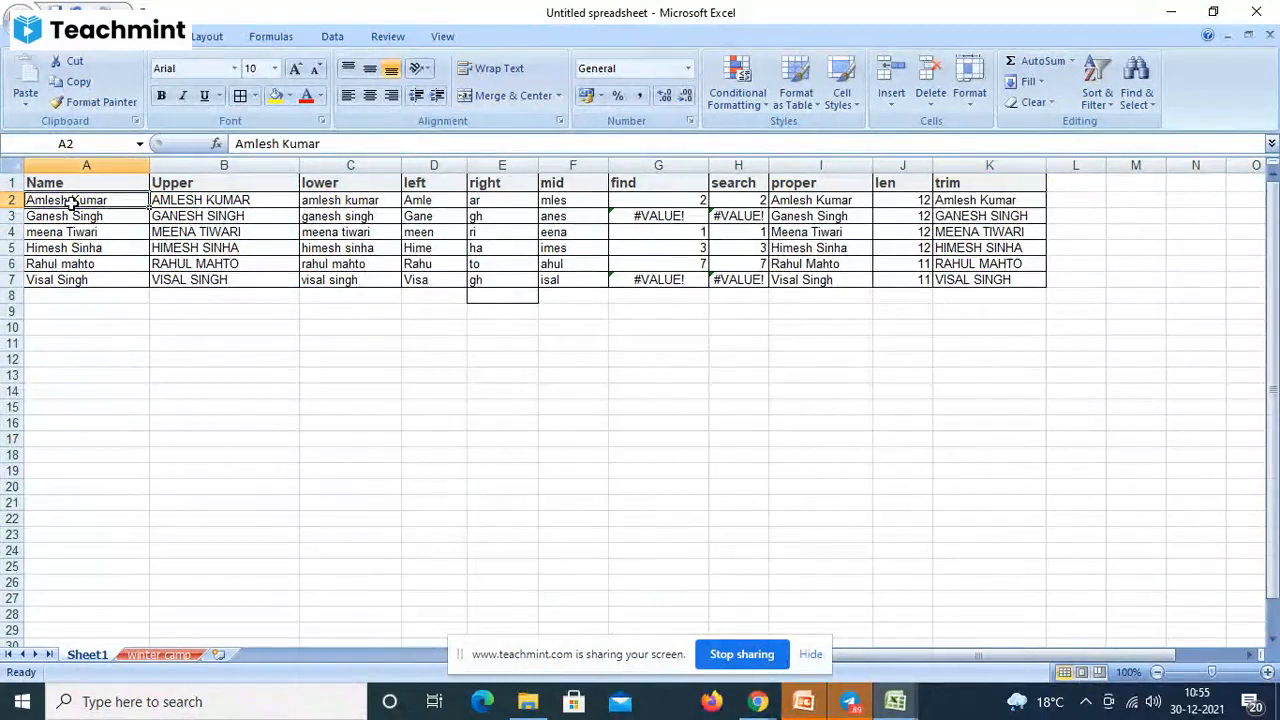
{"action": "double_click", "coordinate": [71, 200]}
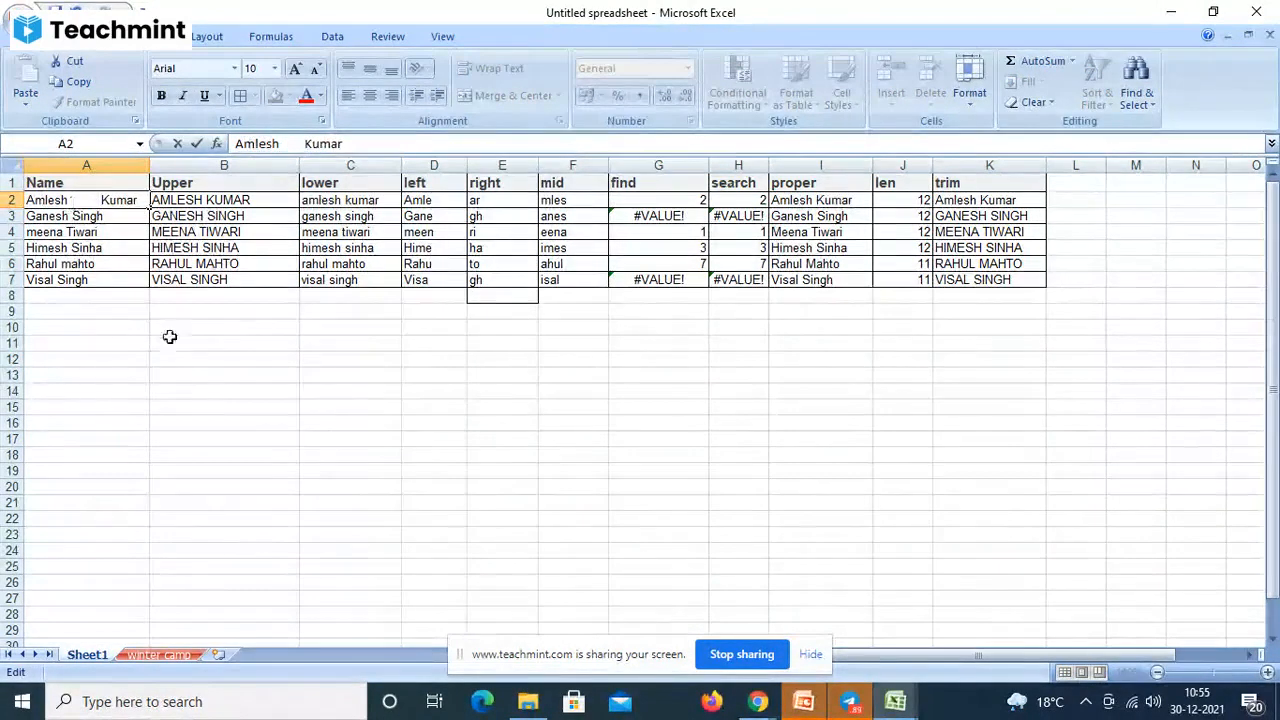
{"action": "left_click", "coordinate": [183, 372]}
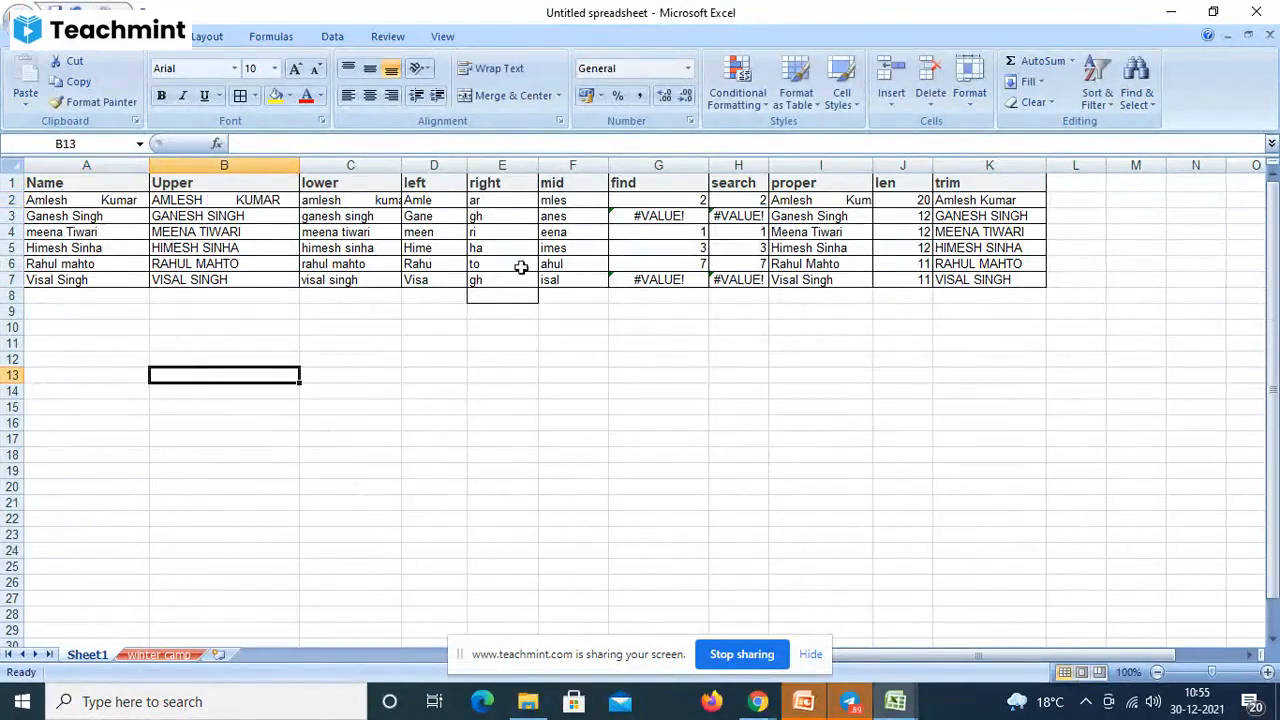
{"action": "left_click", "coordinate": [1014, 200]}
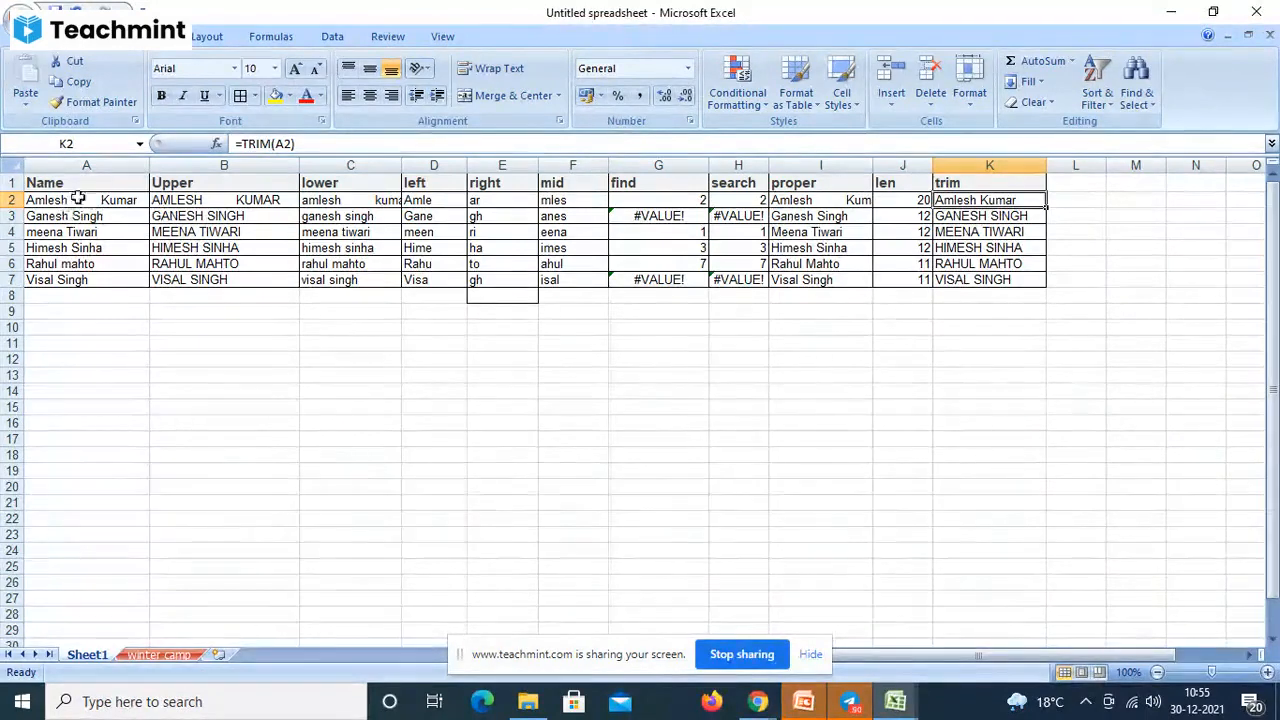
- Widen column A and add leading spaces before the name in A2
{"action": "left_click_drag", "start_coordinate": [154, 164], "coordinate": [200, 164]}
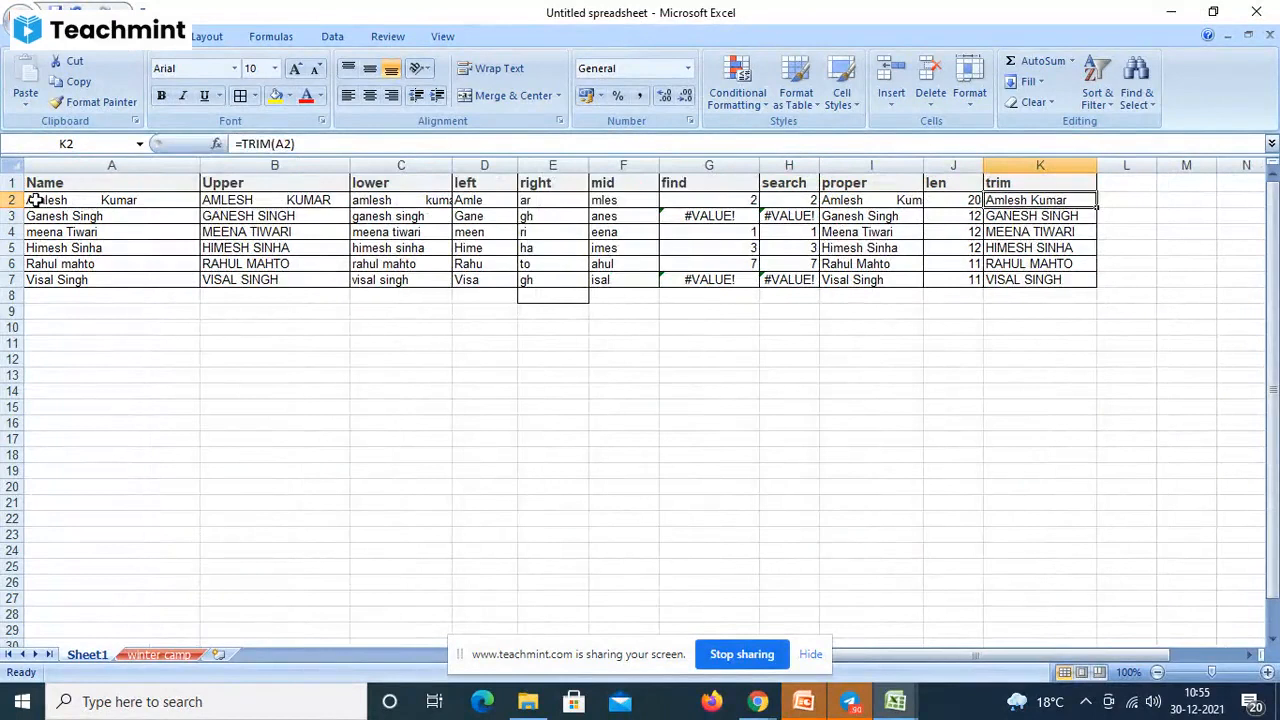
{"action": "left_click", "coordinate": [35, 200]}
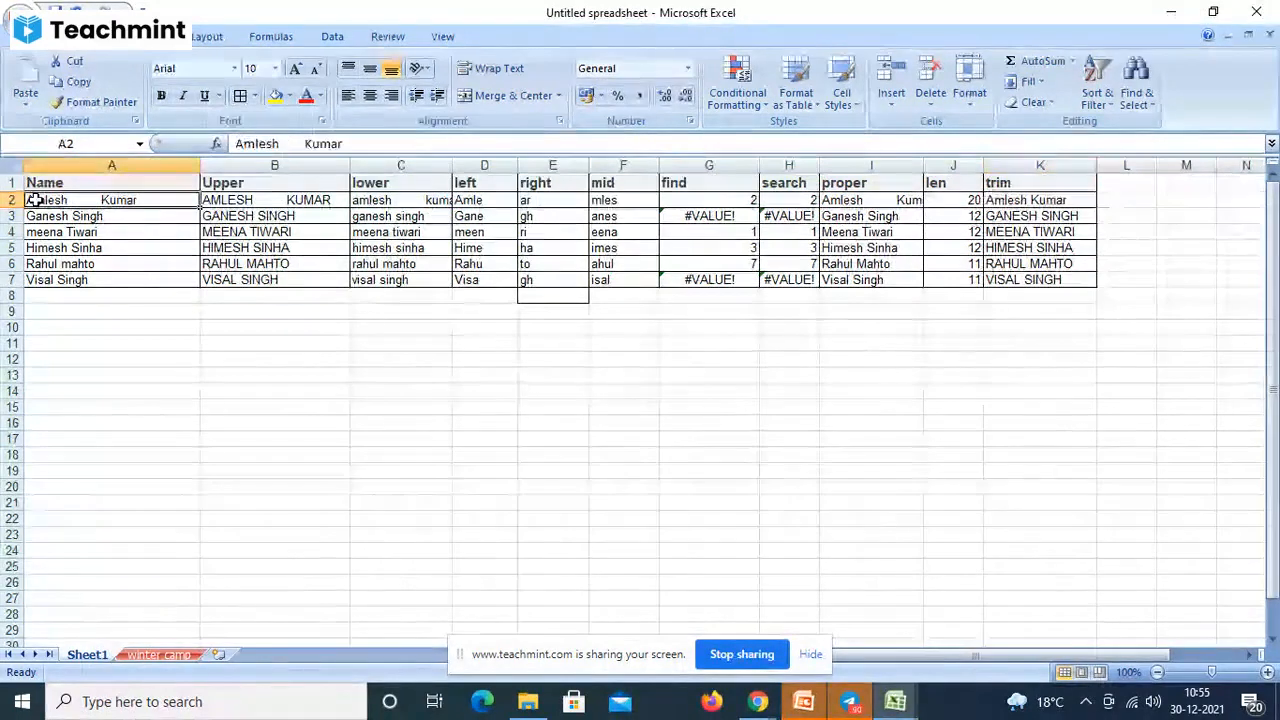
{"action": "left_click", "coordinate": [238, 145]}
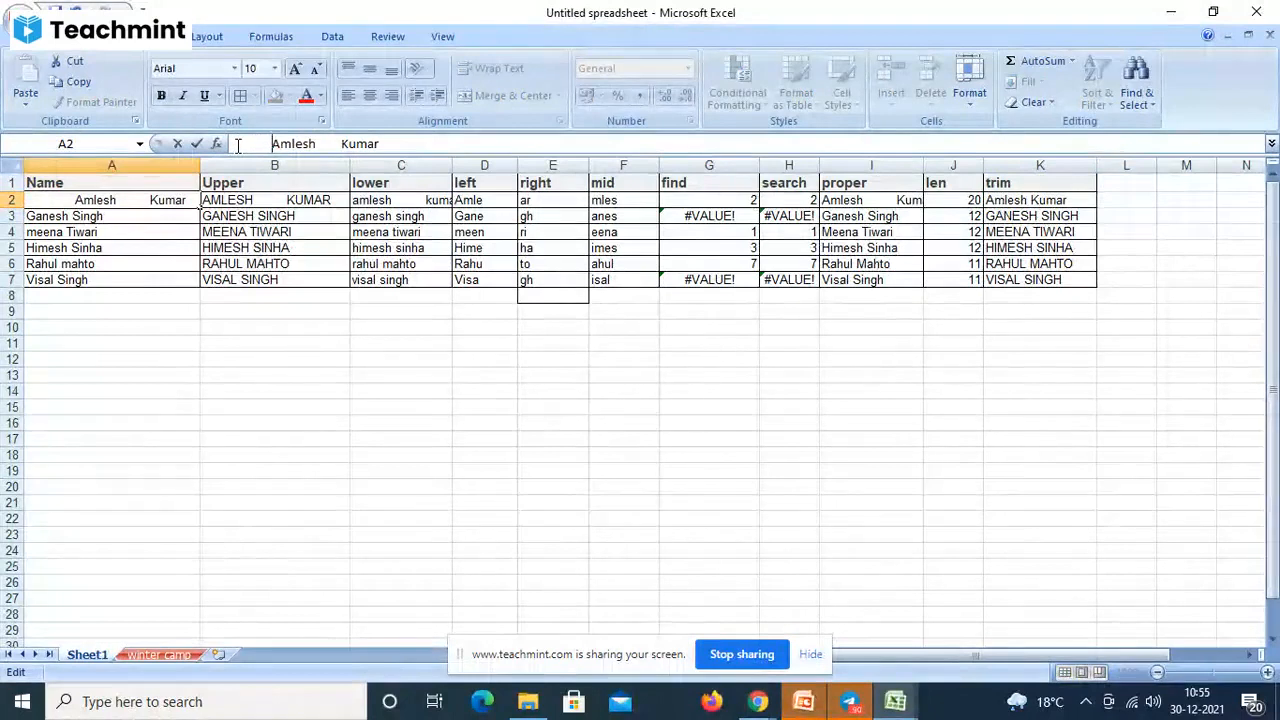
{"action": "key", "text": "Return"}
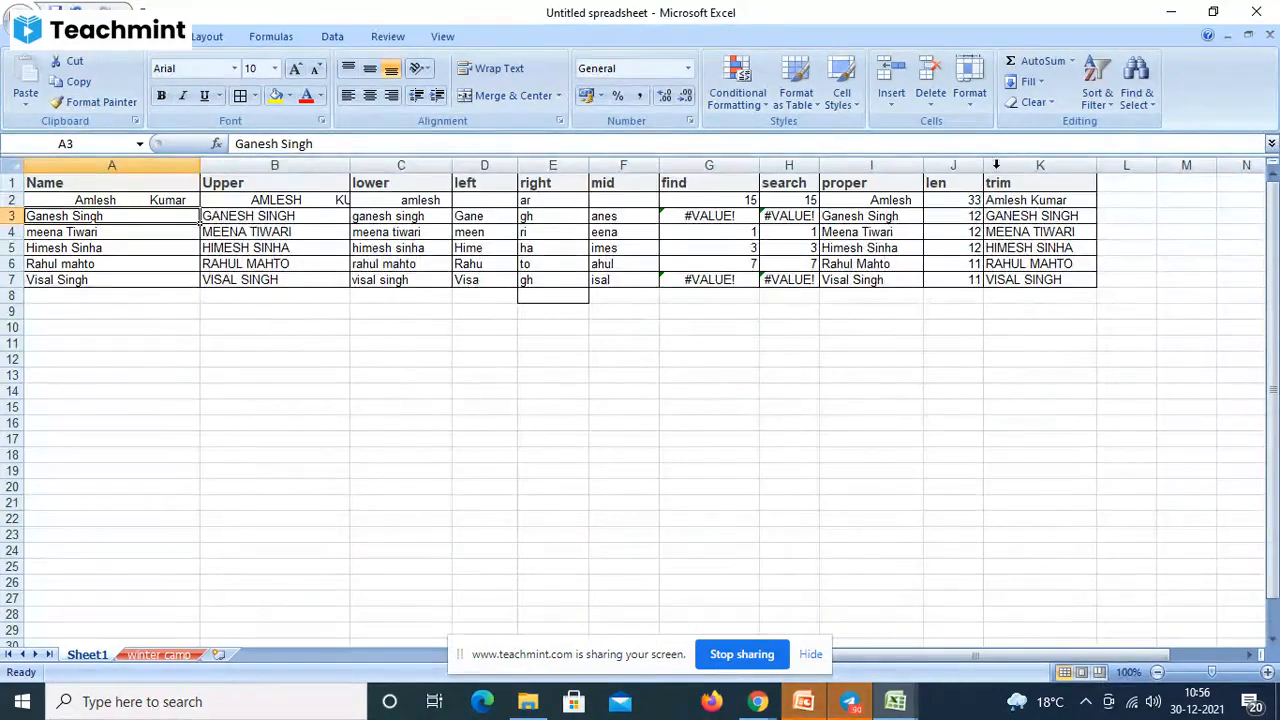
{"action": "left_click", "coordinate": [1120, 182]}
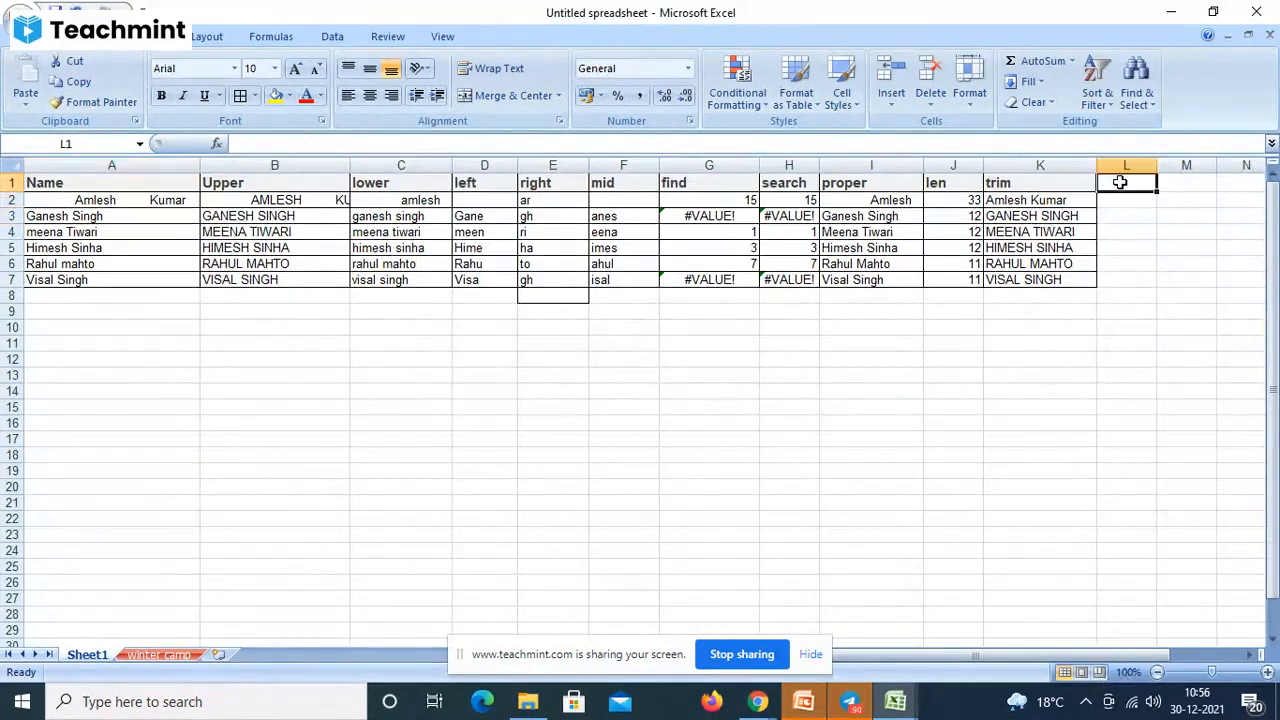
{"action": "type", "text": "ltrim"}
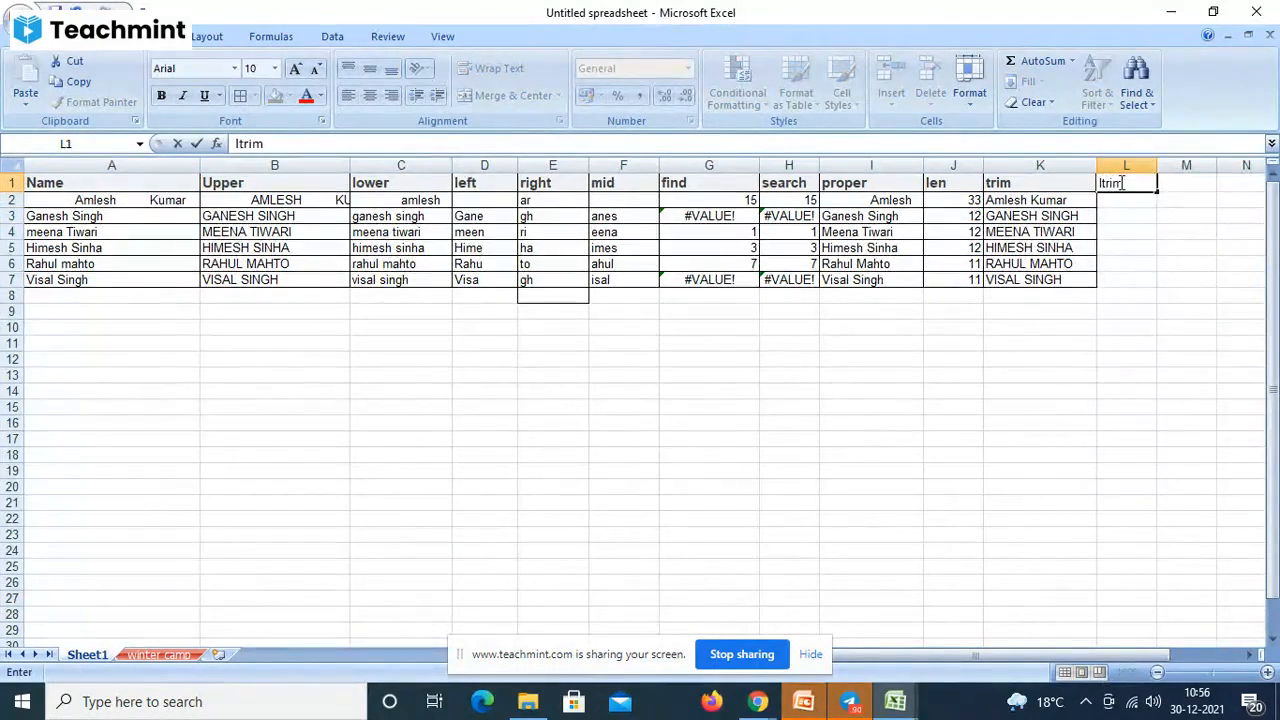
{"action": "key", "text": "Return"}
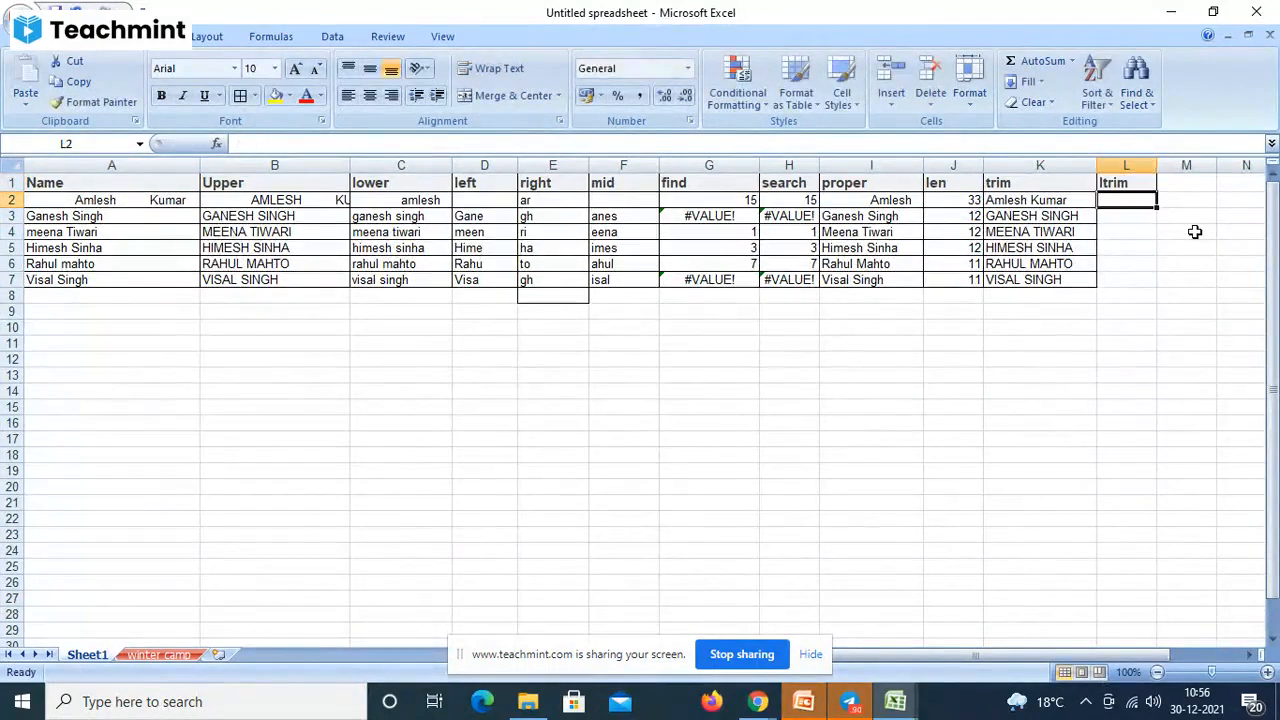
{"action": "type", "text": "=ltr"}
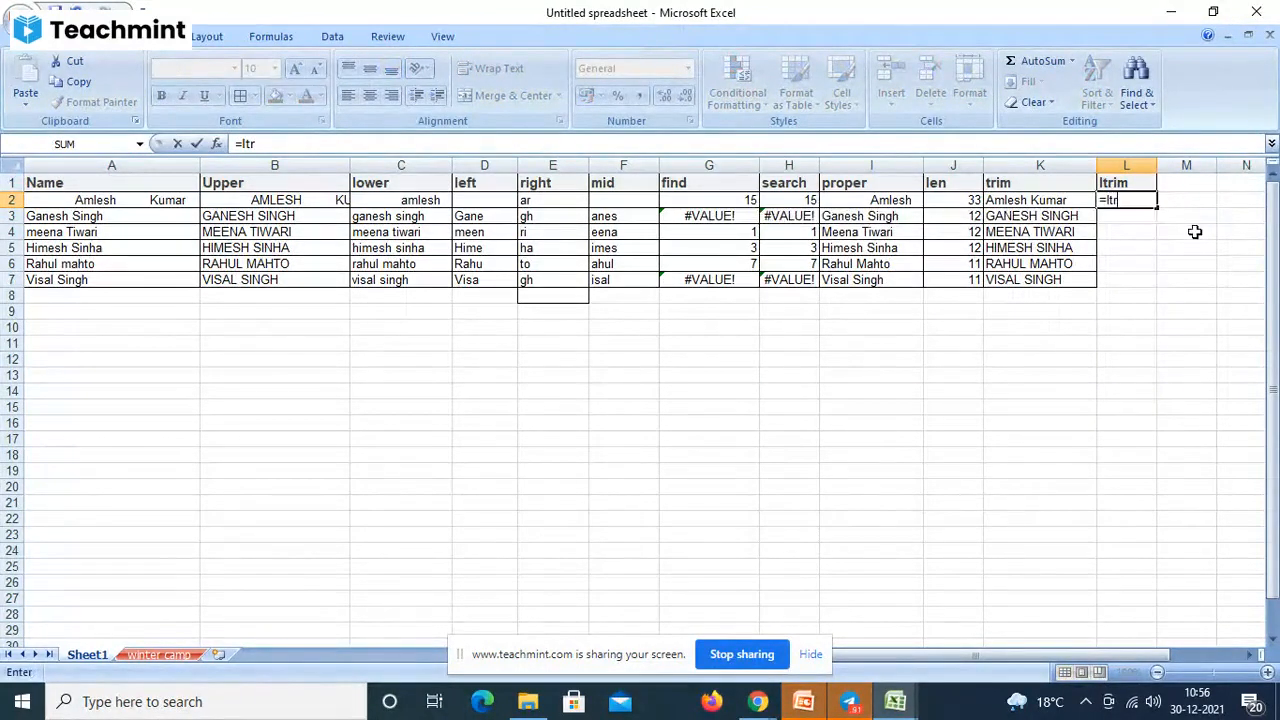
{"action": "type", "text": "im"}
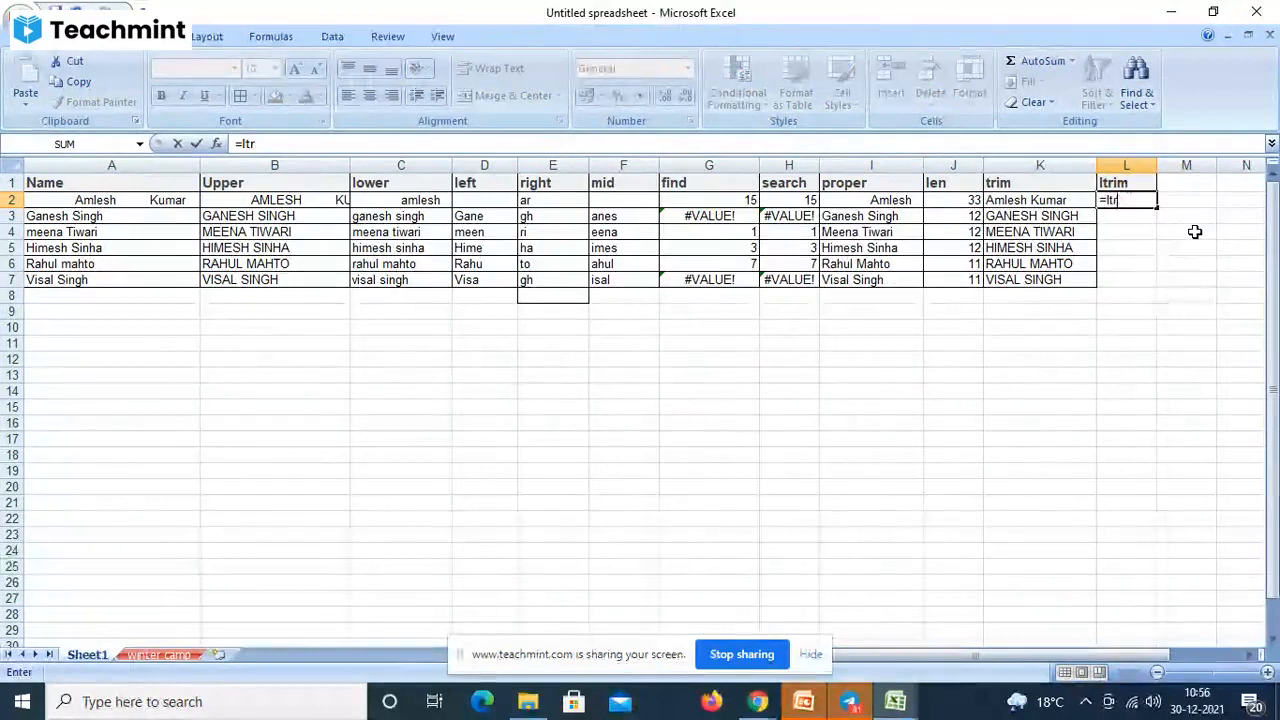
{"action": "key", "text": "BackSpace"}
{"action": "key", "text": "BackSpace"}
{"action": "key", "text": "BackSpace"}
{"action": "type", "text": "l"}
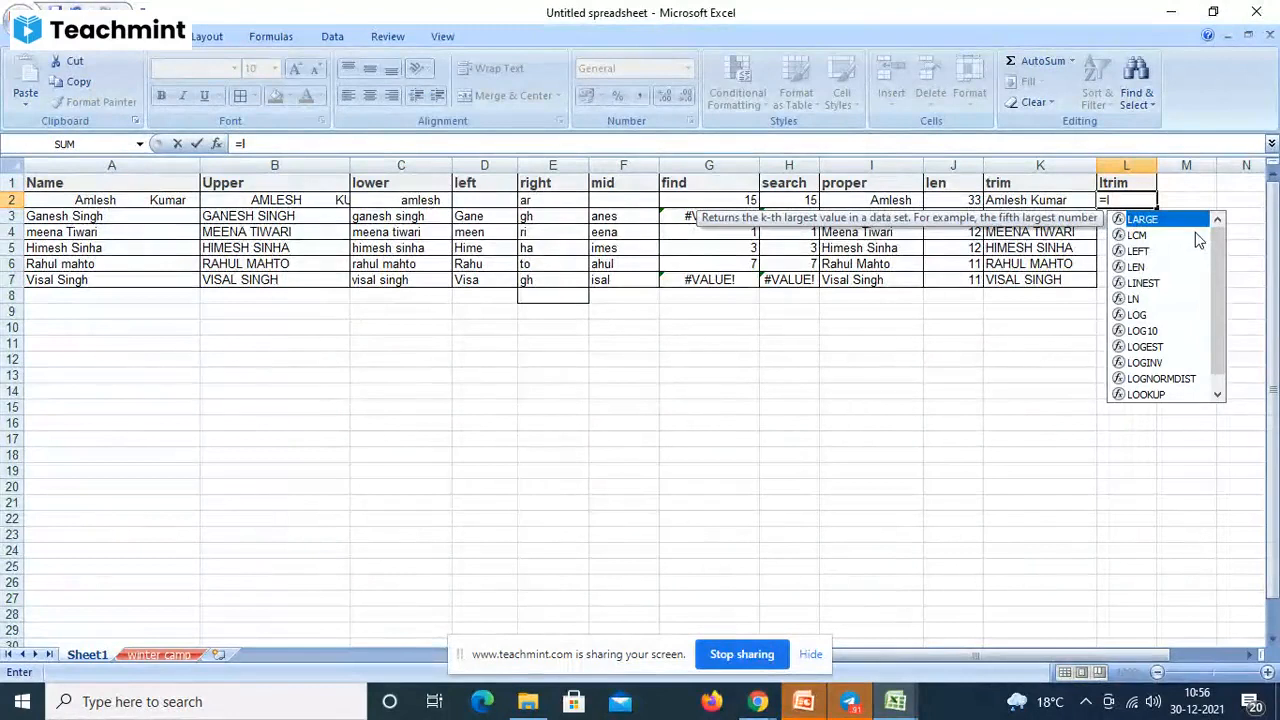
{"action": "key", "text": "Escape"}
{"action": "key", "text": "Escape"}
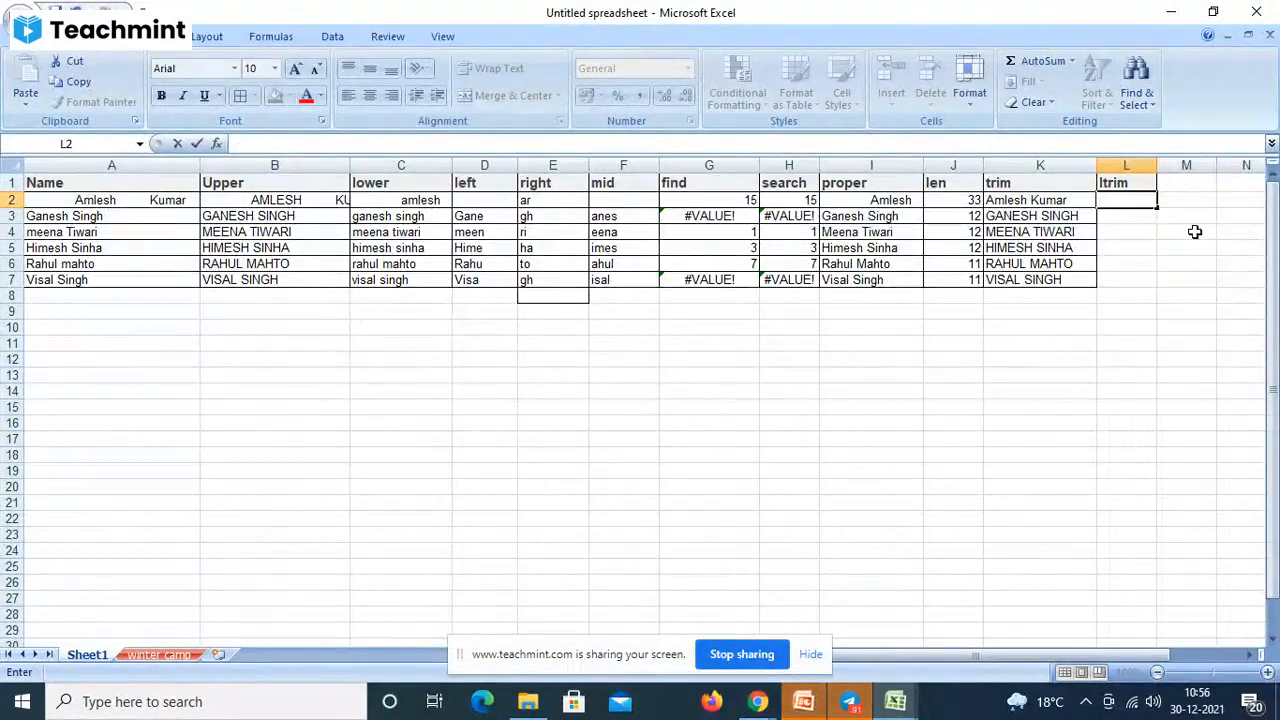
{"action": "left_click", "coordinate": [1130, 185]}
{"action": "key", "text": "Delete"}
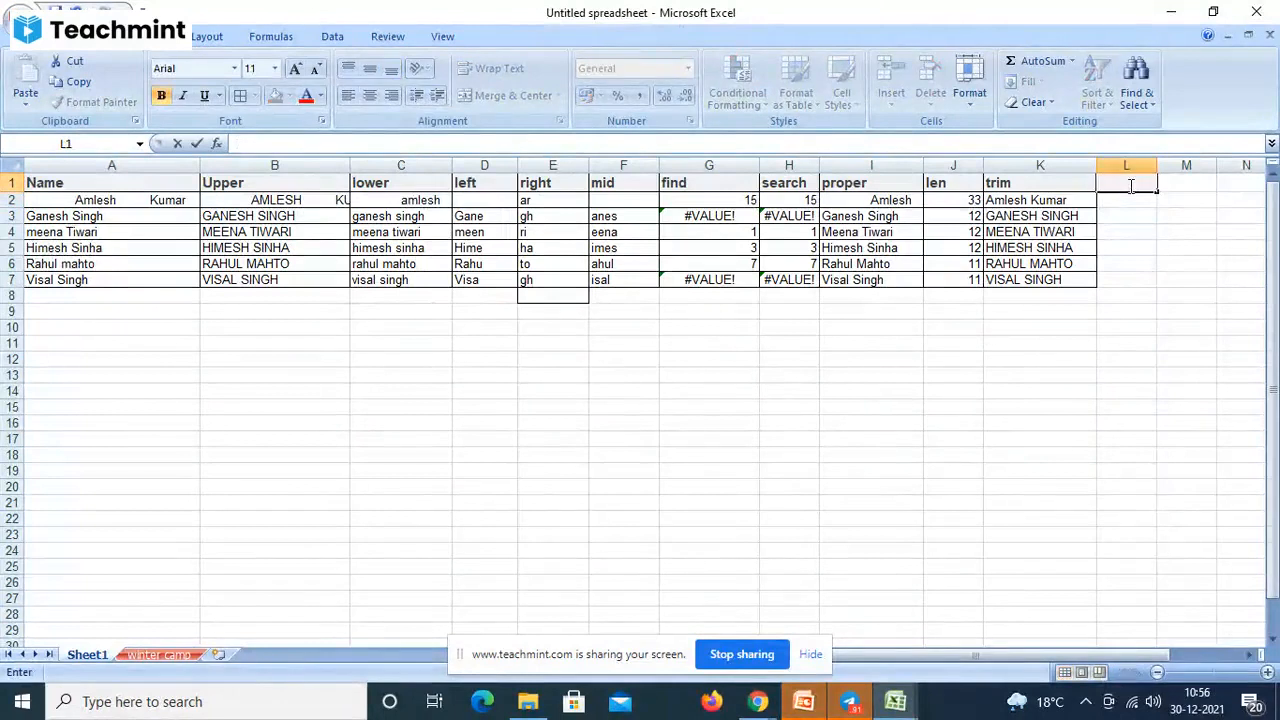
- Clear the mistaken partial =su and =sub entries out of L2
{"action": "left_click", "coordinate": [1119, 205]}
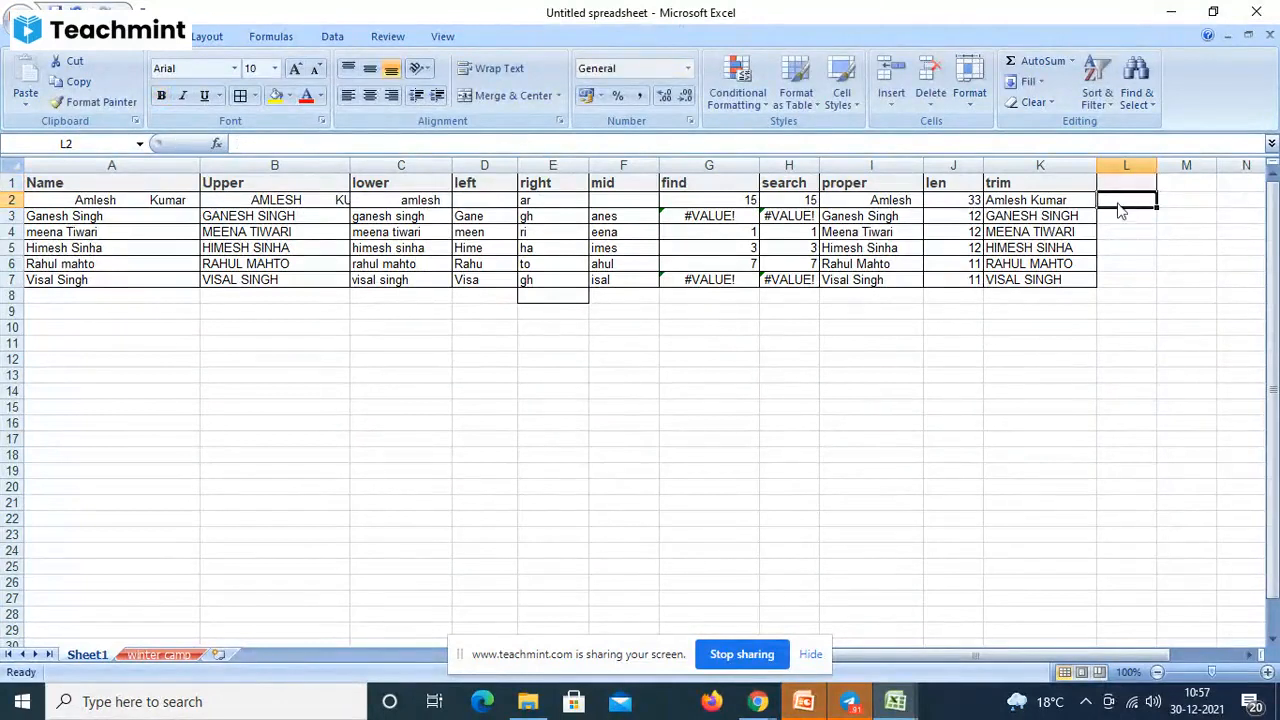
{"action": "type", "text": "=s"}
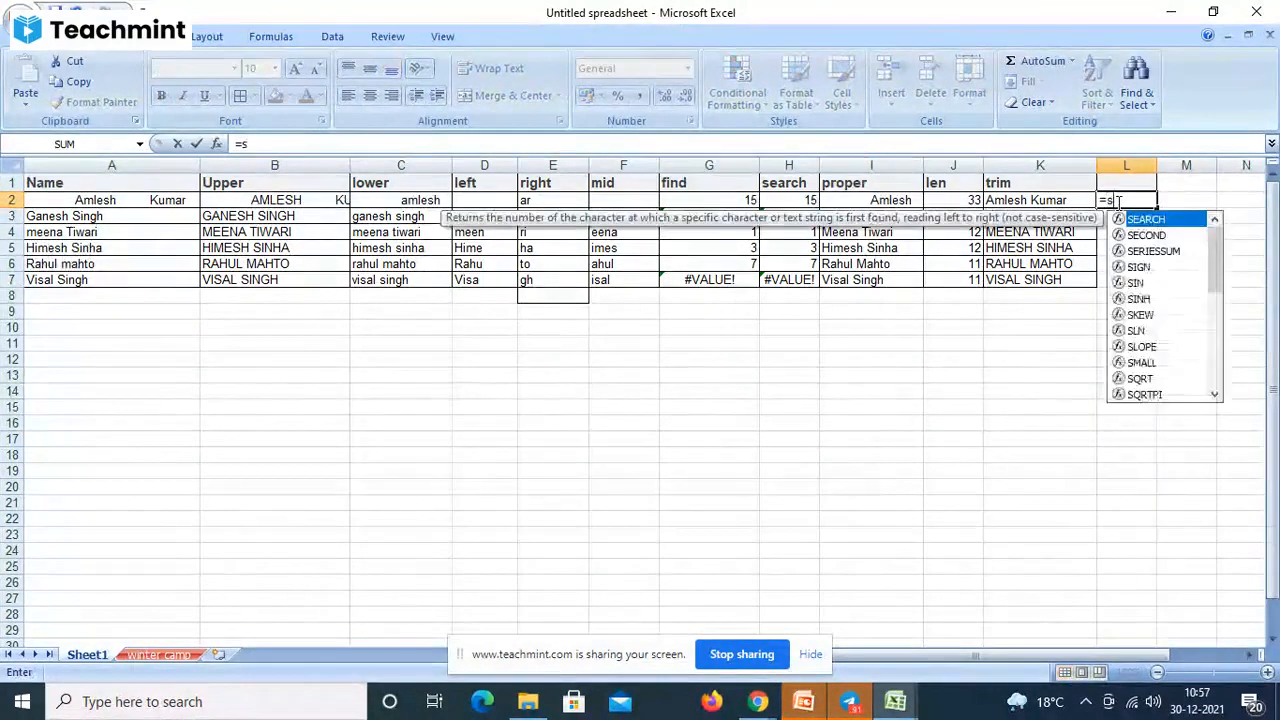
{"action": "type", "text": "u"}
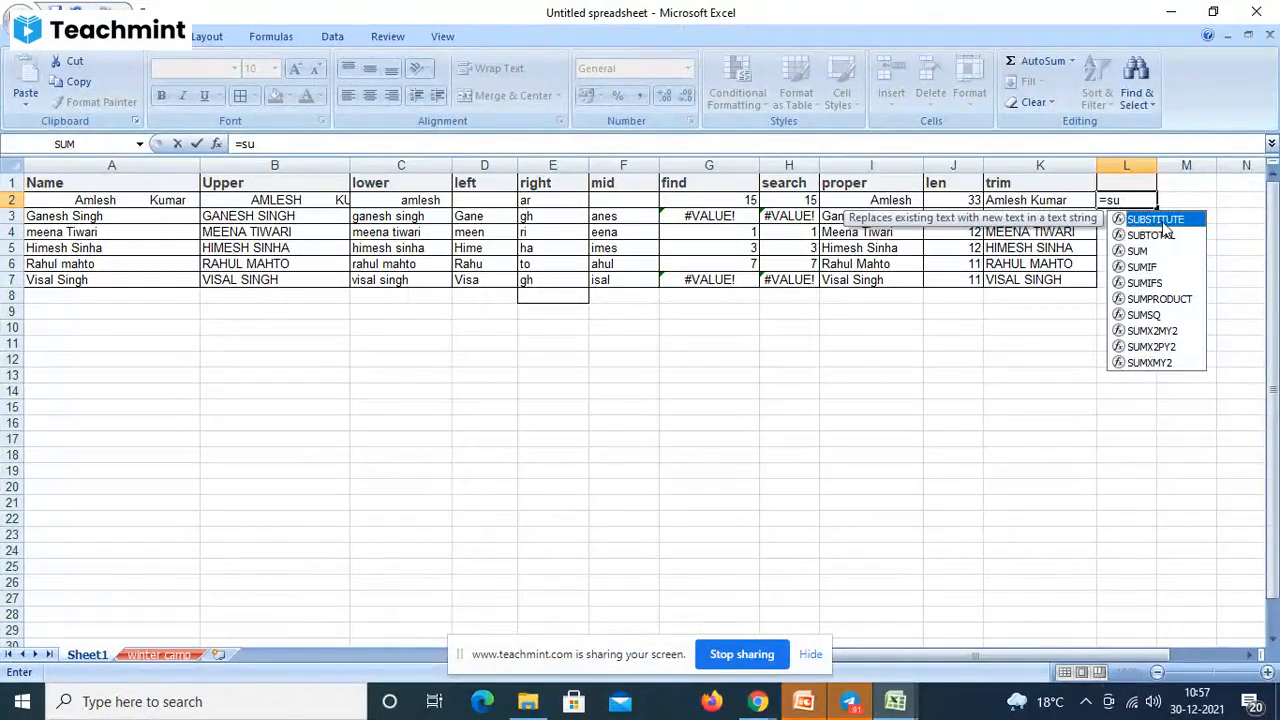
{"action": "key", "text": "Return"}
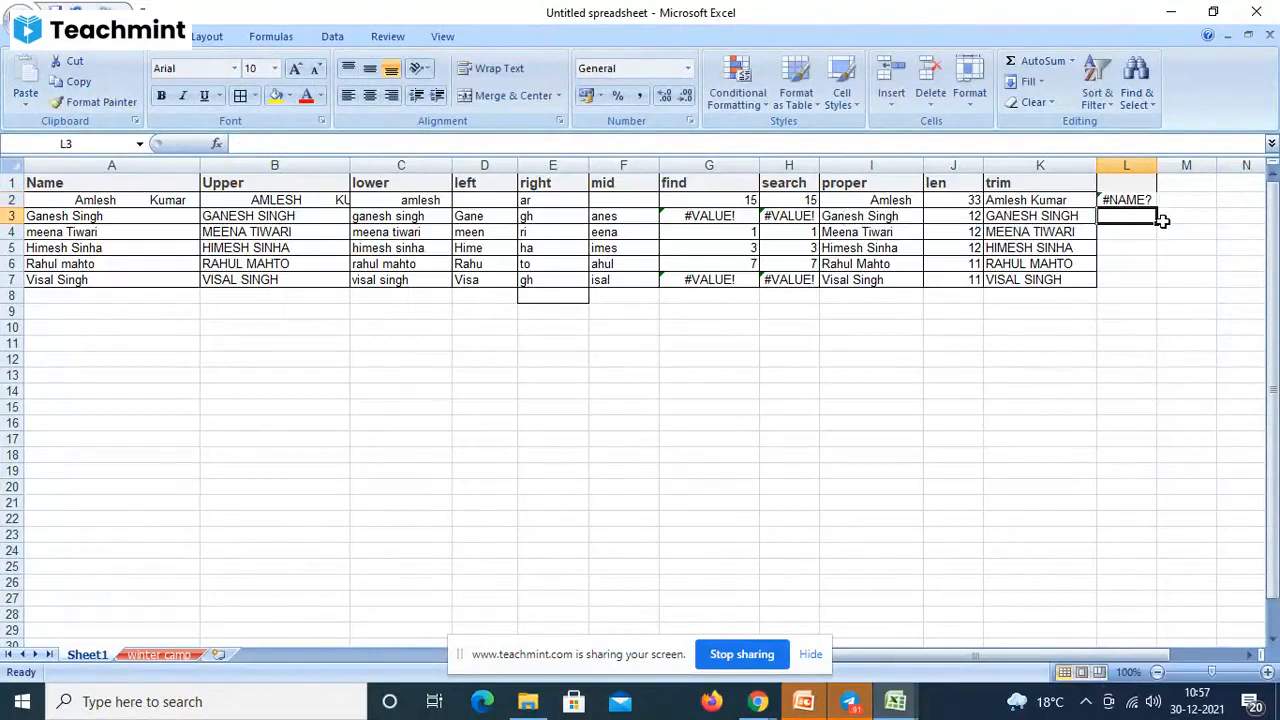
{"action": "left_click", "coordinate": [1127, 200]}
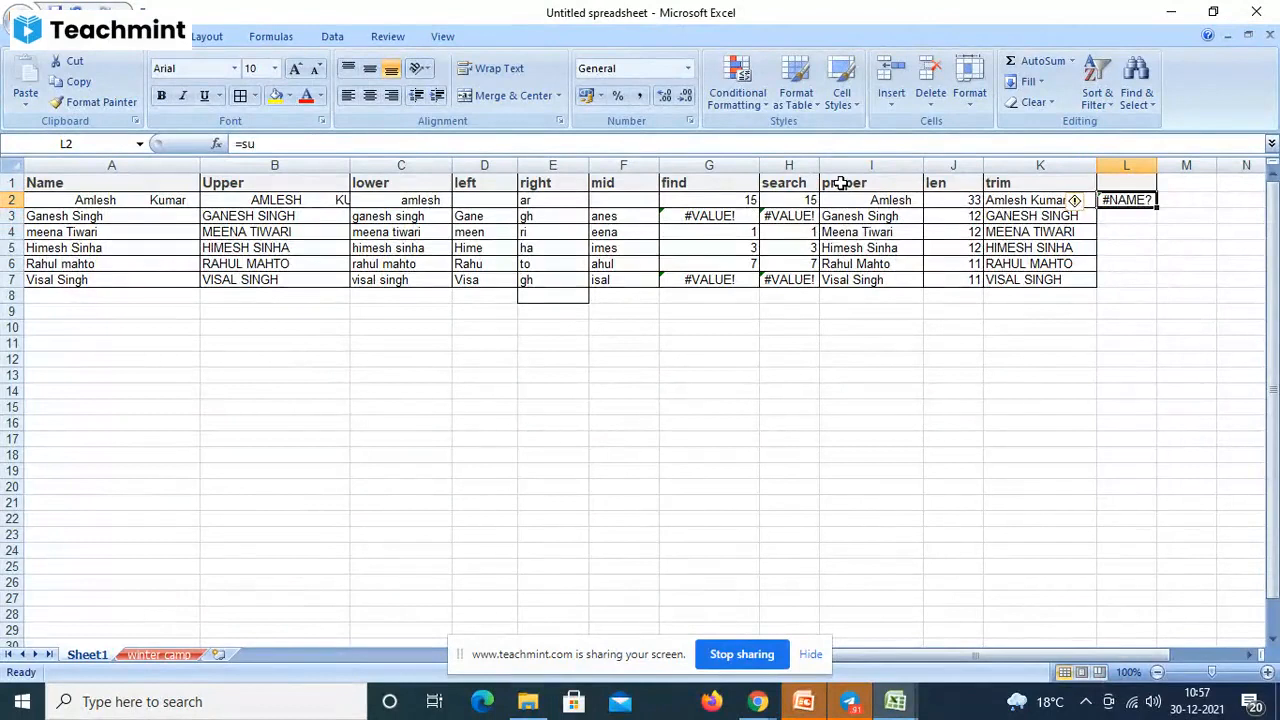
{"action": "key", "text": "Delete"}
{"action": "type", "text": "="}
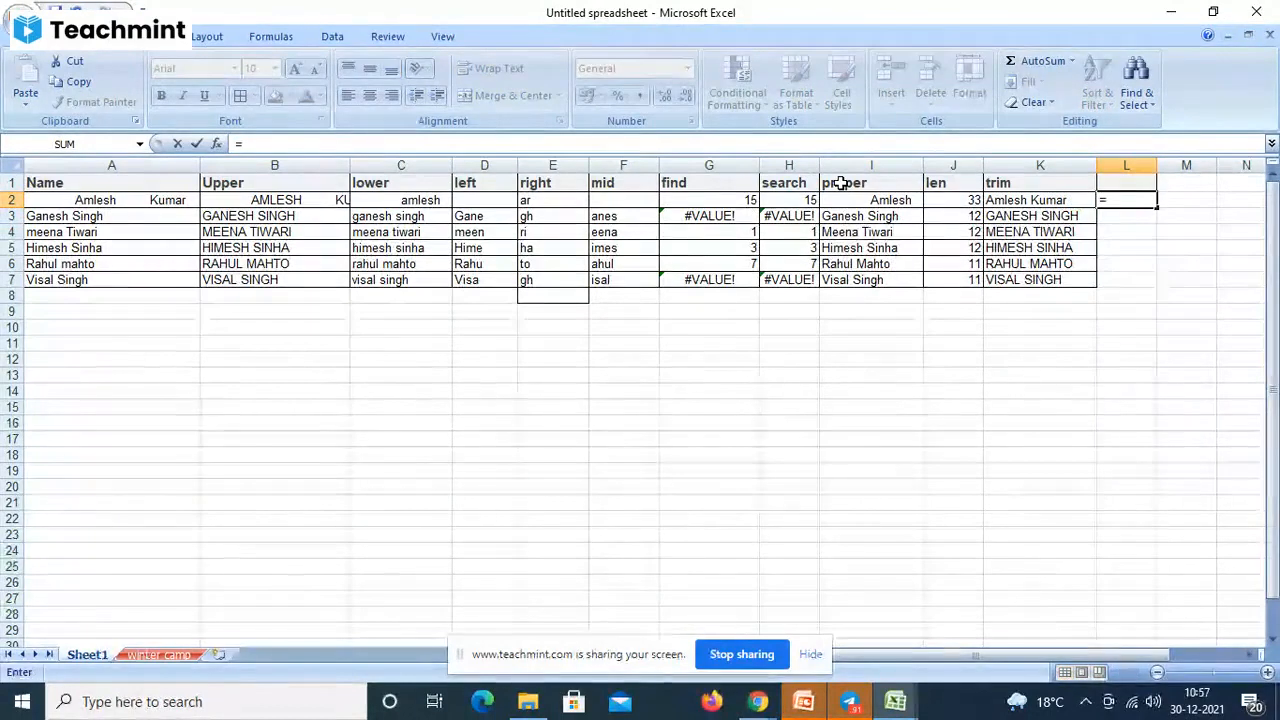
{"action": "type", "text": "sub"}
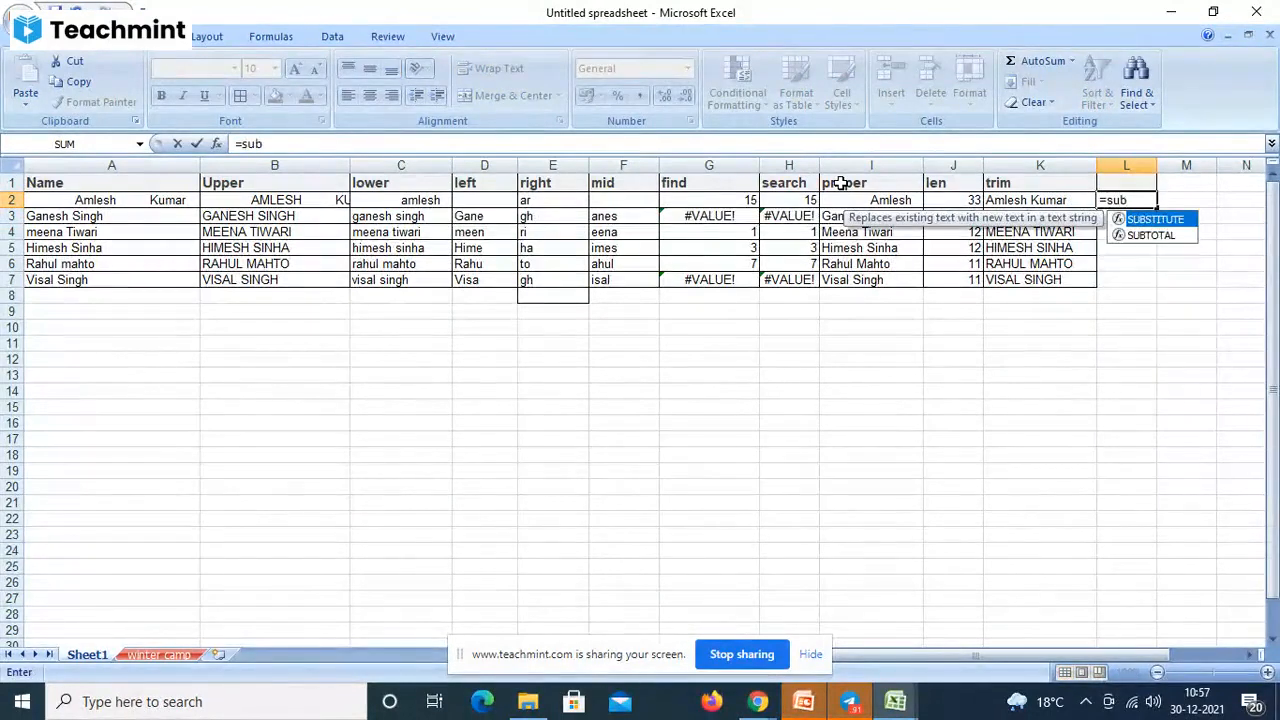
{"action": "key", "text": "Tab"}
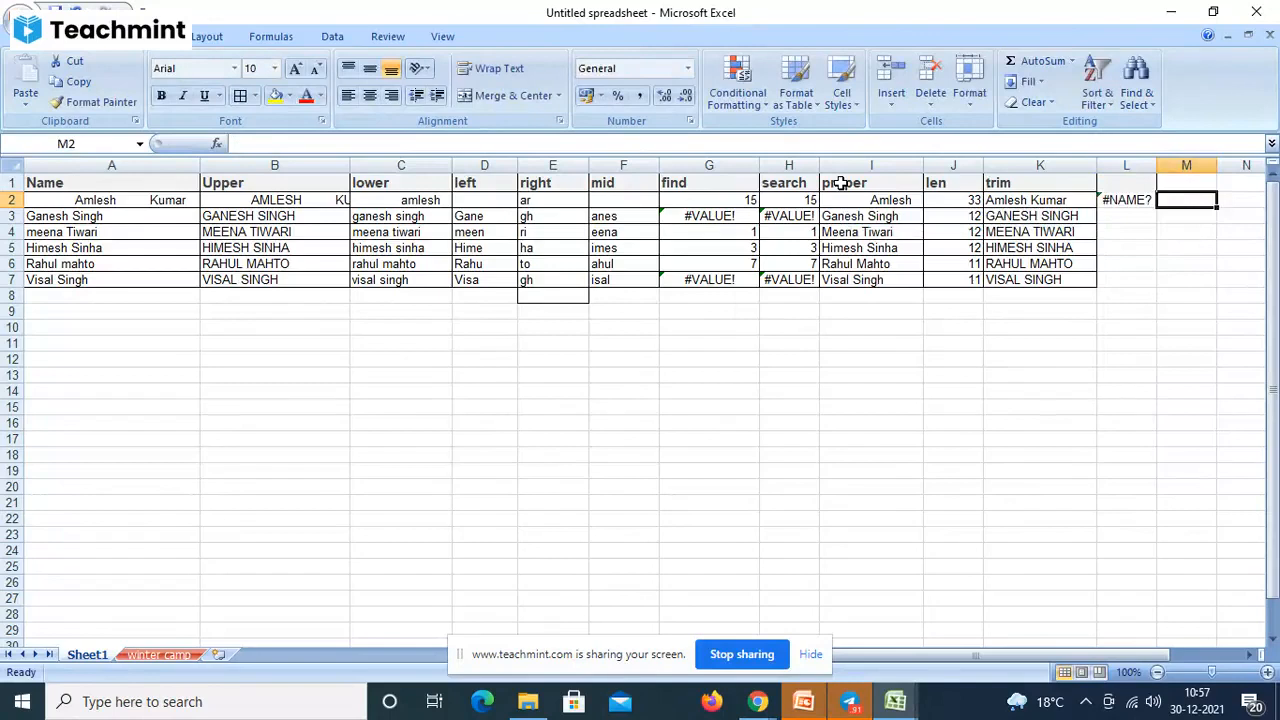
{"action": "key", "text": "Left"}
{"action": "key", "text": "Delete"}
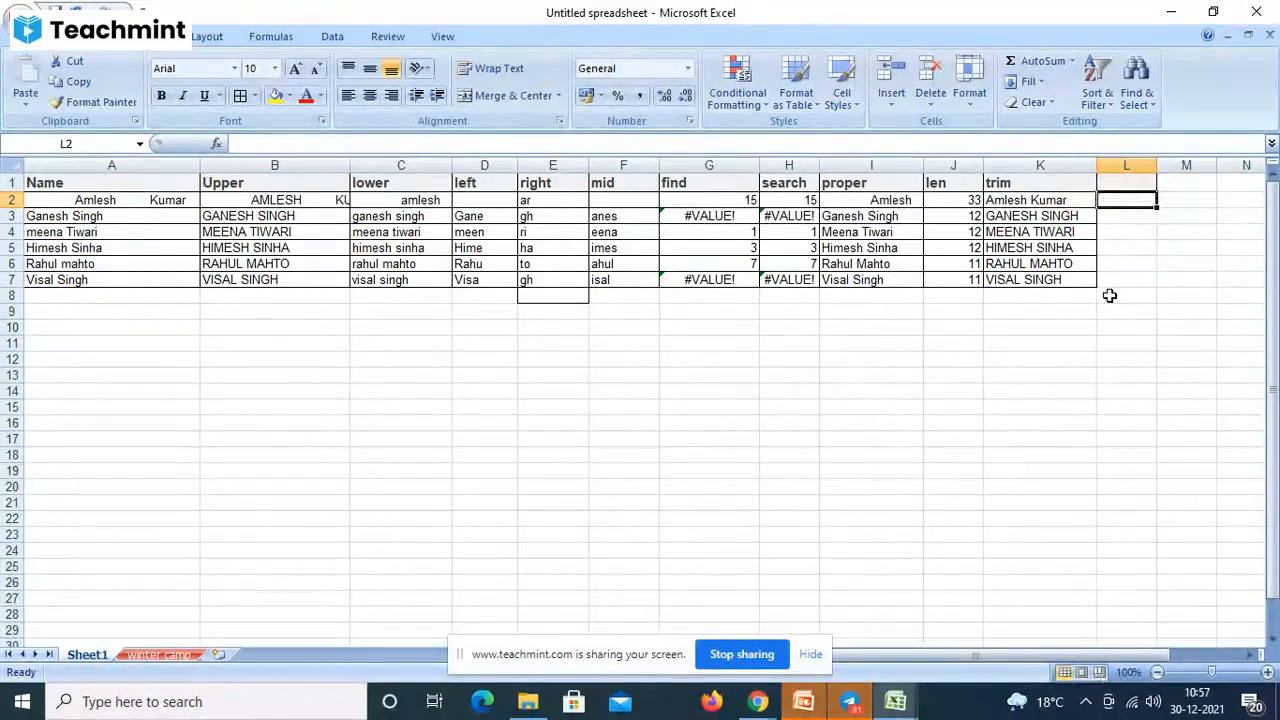
- Enter =SUBSTITUTE(A2," ","k") in L2 to replace each space with k
{"action": "type", "text": "=su"}
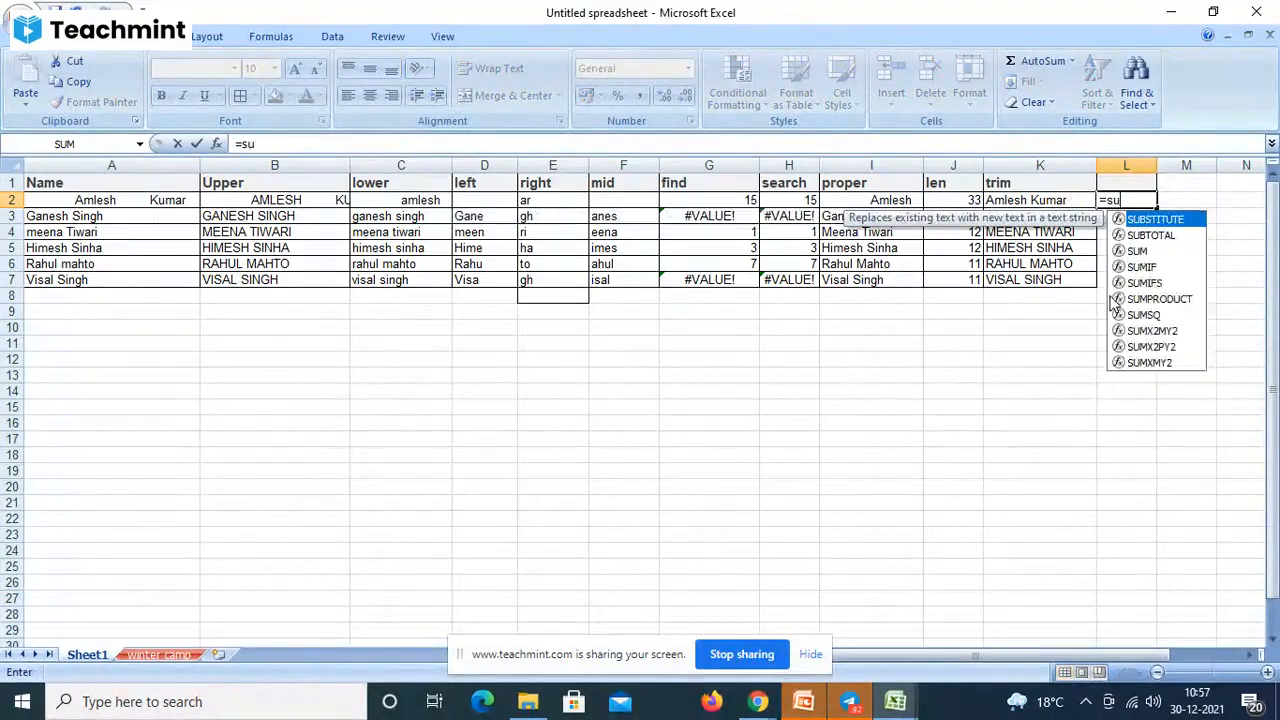
{"action": "type", "text": "b"}
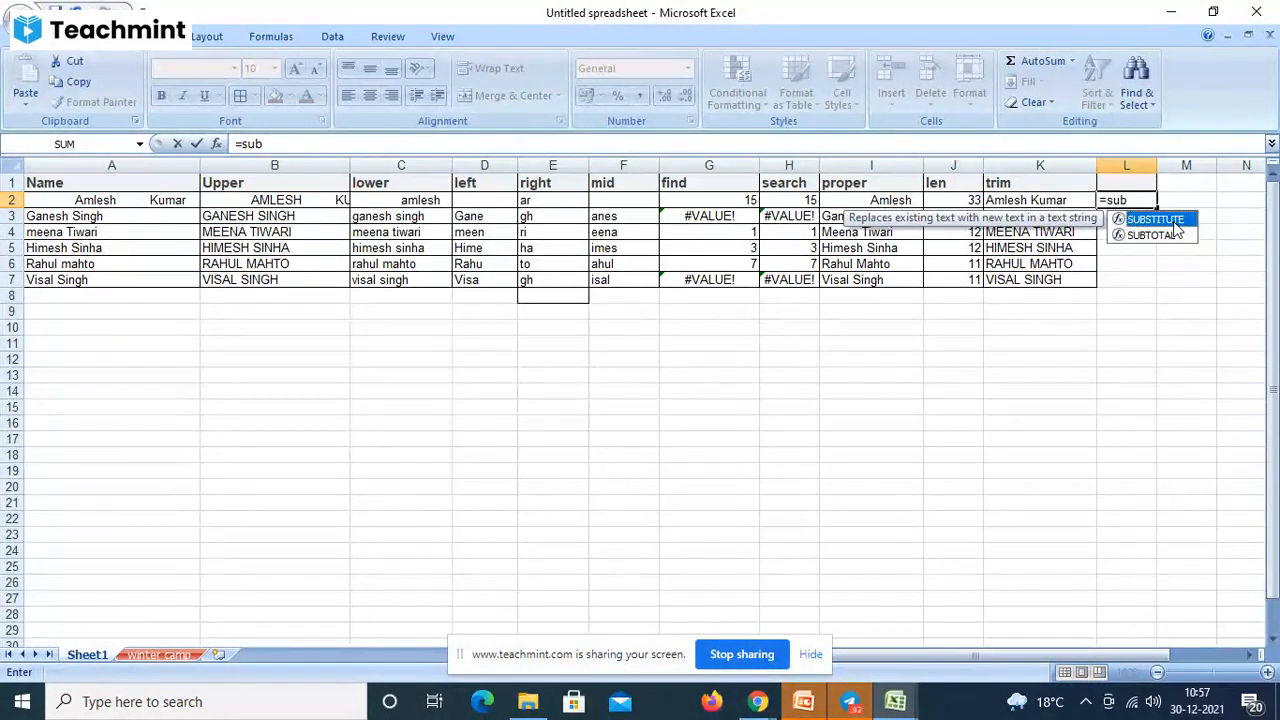
{"action": "type", "text": "sti"}
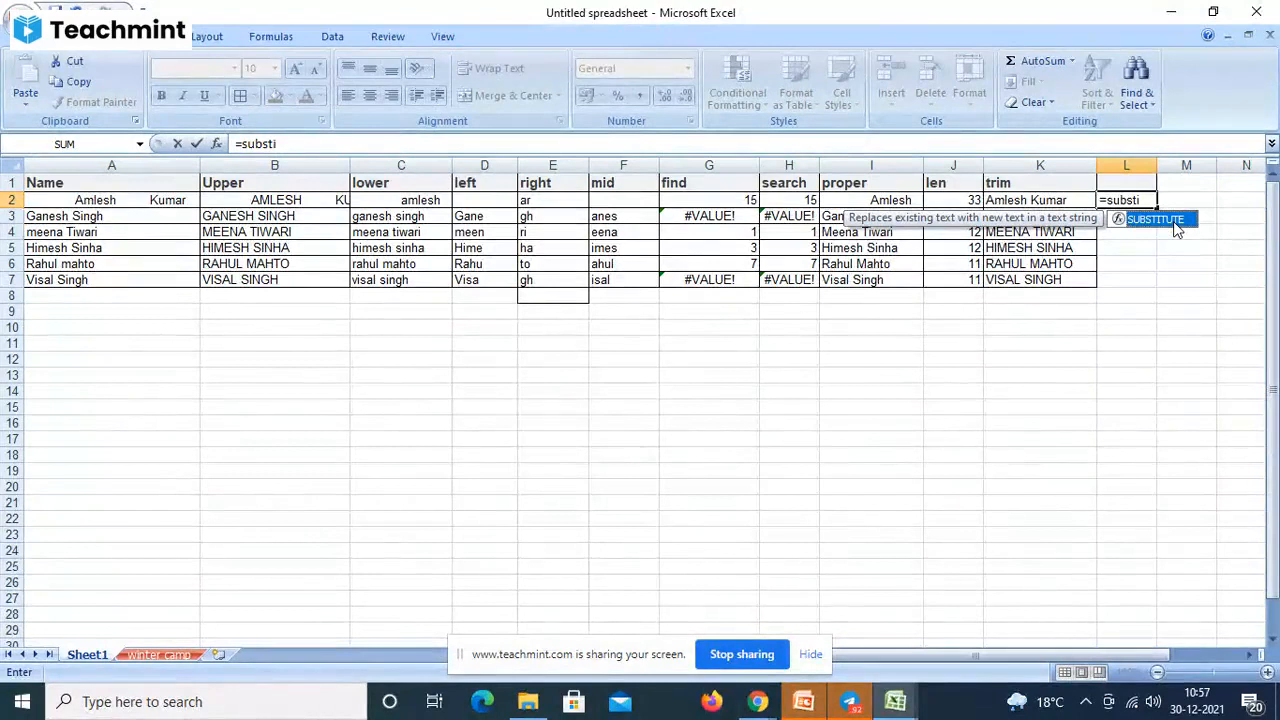
{"action": "type", "text": "ute"}
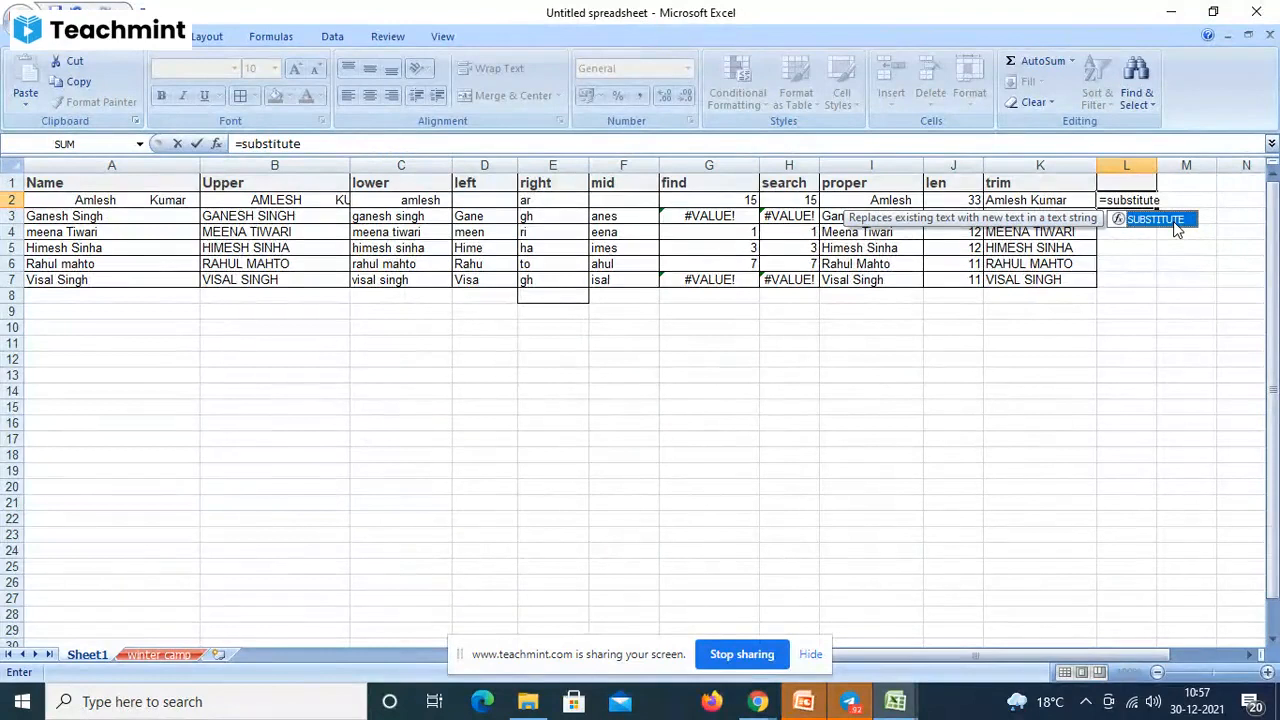
{"action": "double_click", "coordinate": [1178, 228]}
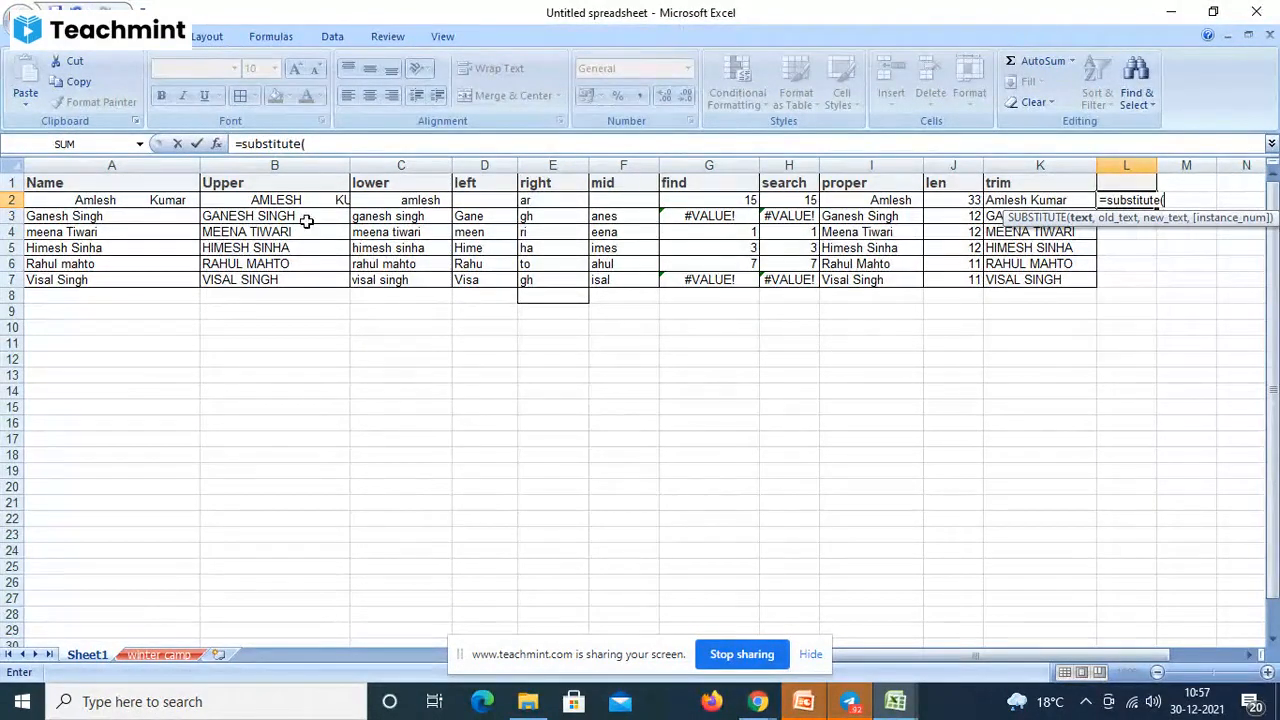
{"action": "left_click", "coordinate": [145, 203]}
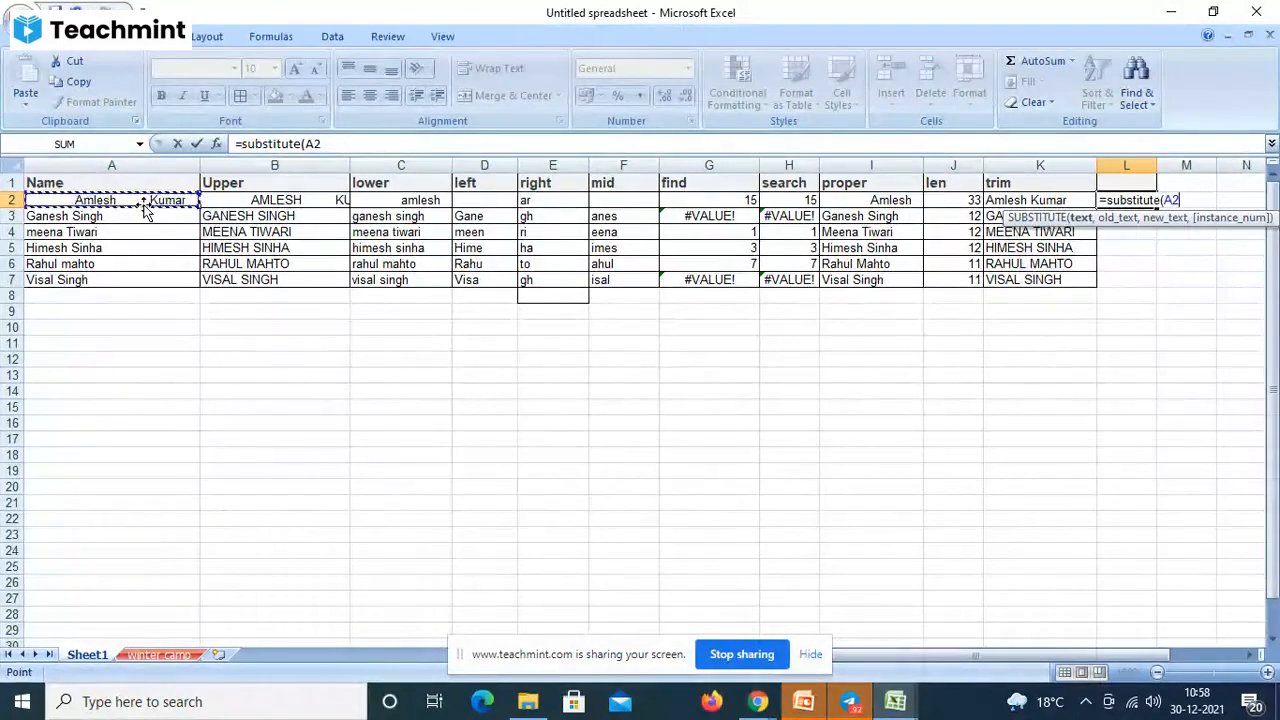
{"action": "type", "text": ",\""}
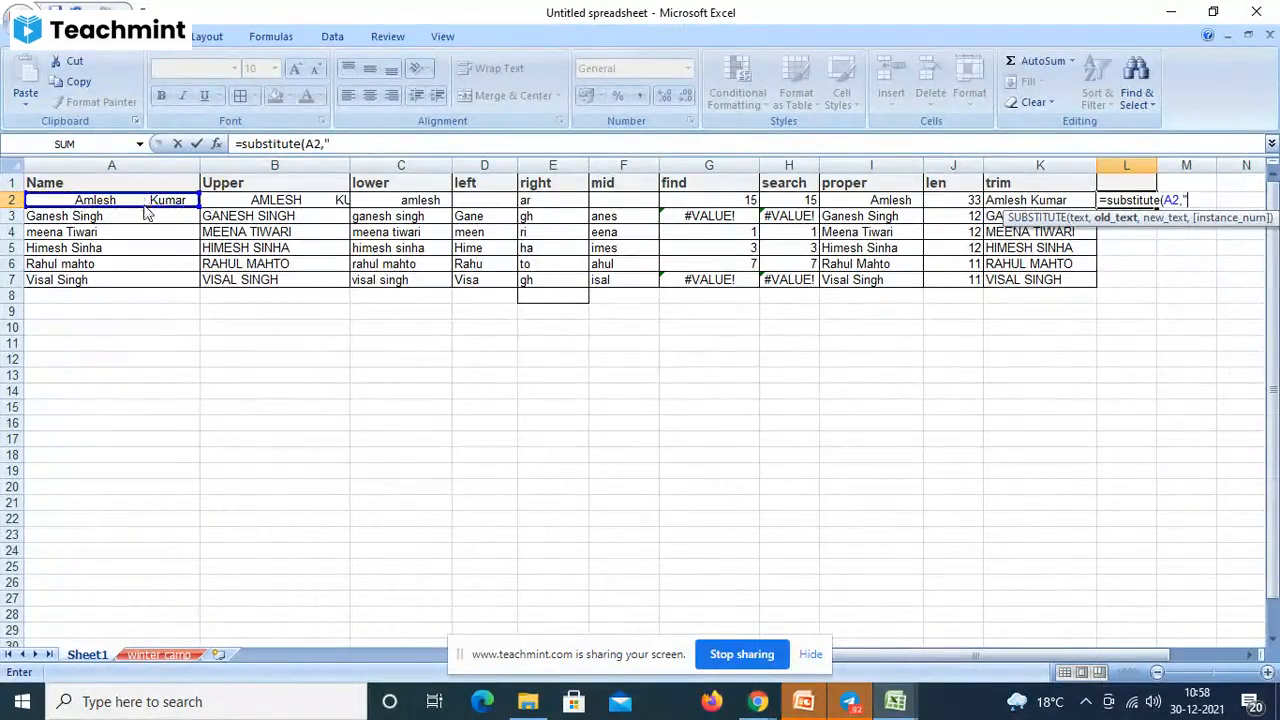
{"action": "type", "text": " \",\""}
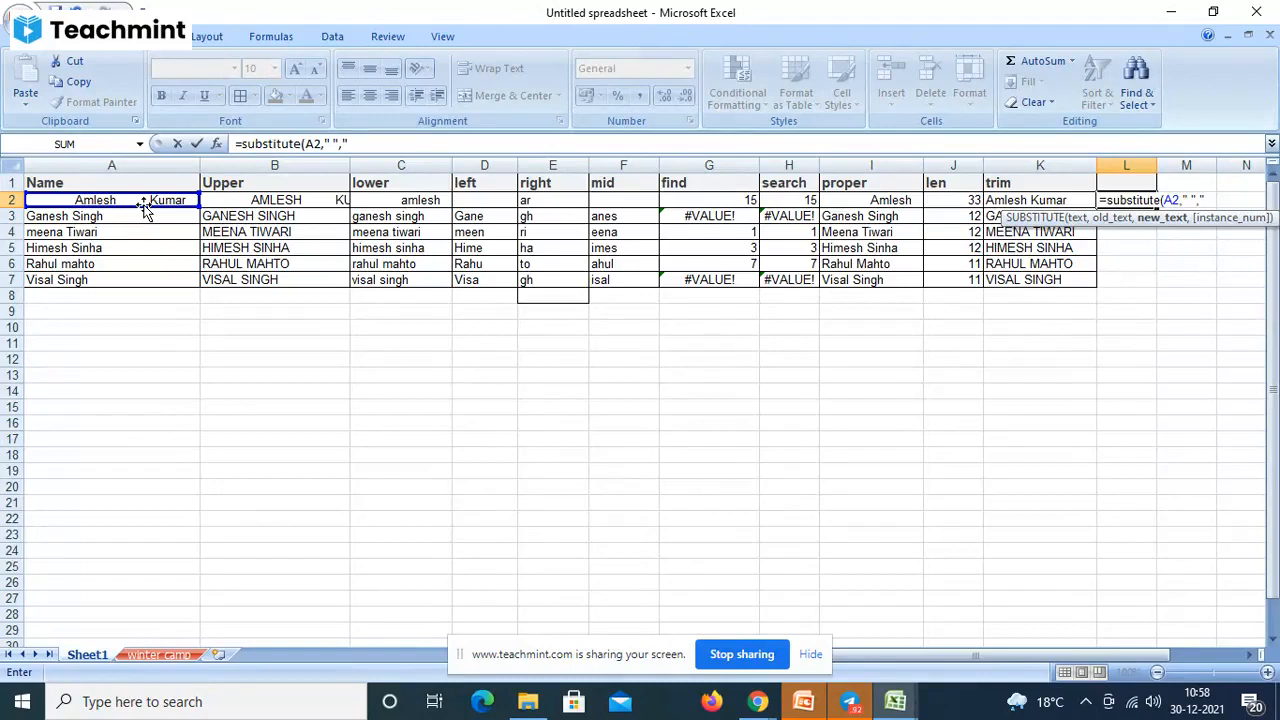
{"action": "type", "text": "k\")"}
{"action": "key", "text": "Return"}
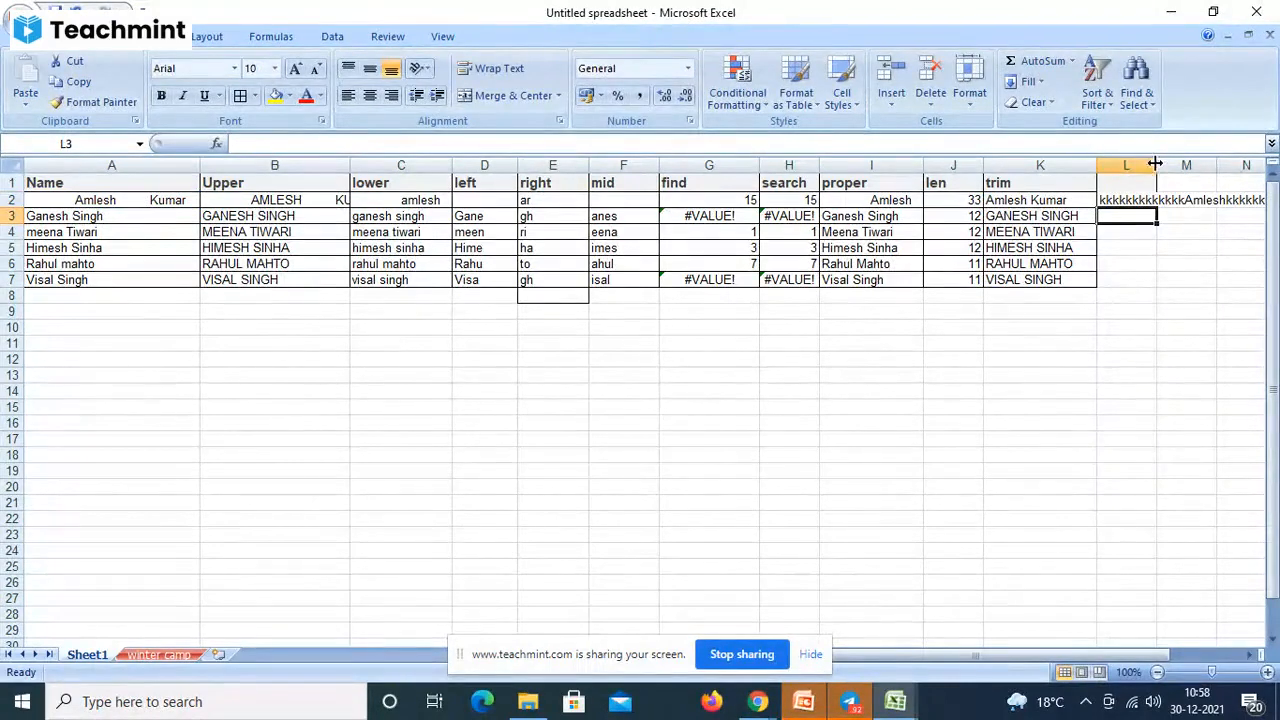
- Widen column L until L2's full k-filled name fits inside it
{"action": "left_click_drag", "start_coordinate": [1157, 165], "coordinate": [1266, 173]}
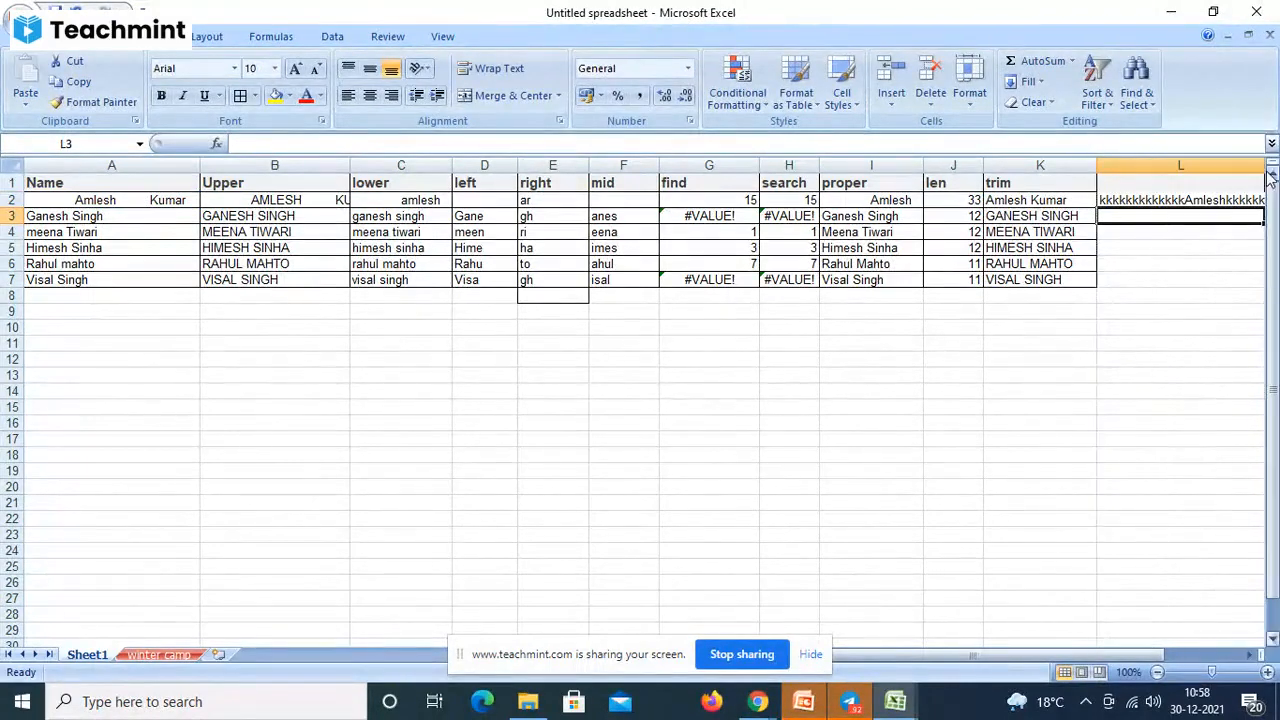
{"action": "left_click", "coordinate": [1145, 200]}
{"action": "left_click_drag", "start_coordinate": [1135, 658], "coordinate": [1177, 665]}
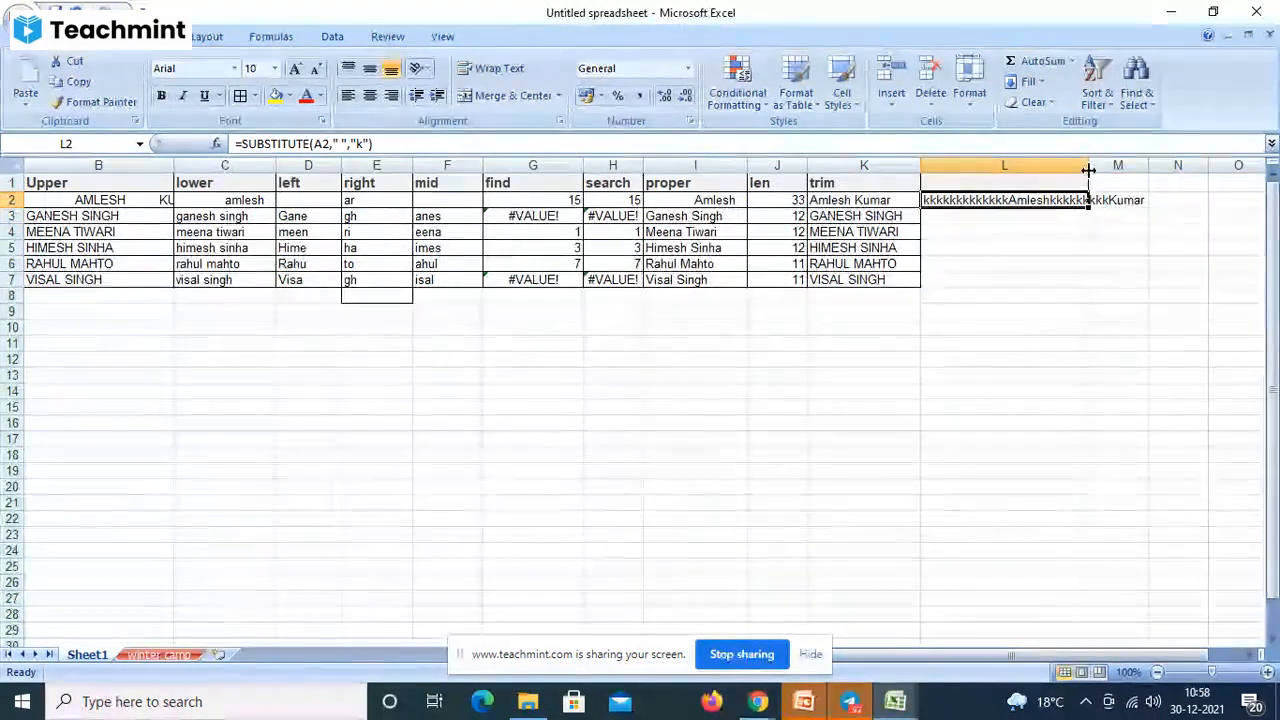
{"action": "left_click_drag", "start_coordinate": [1091, 177], "coordinate": [1152, 170]}
{"action": "left_click", "coordinate": [1139, 247]}
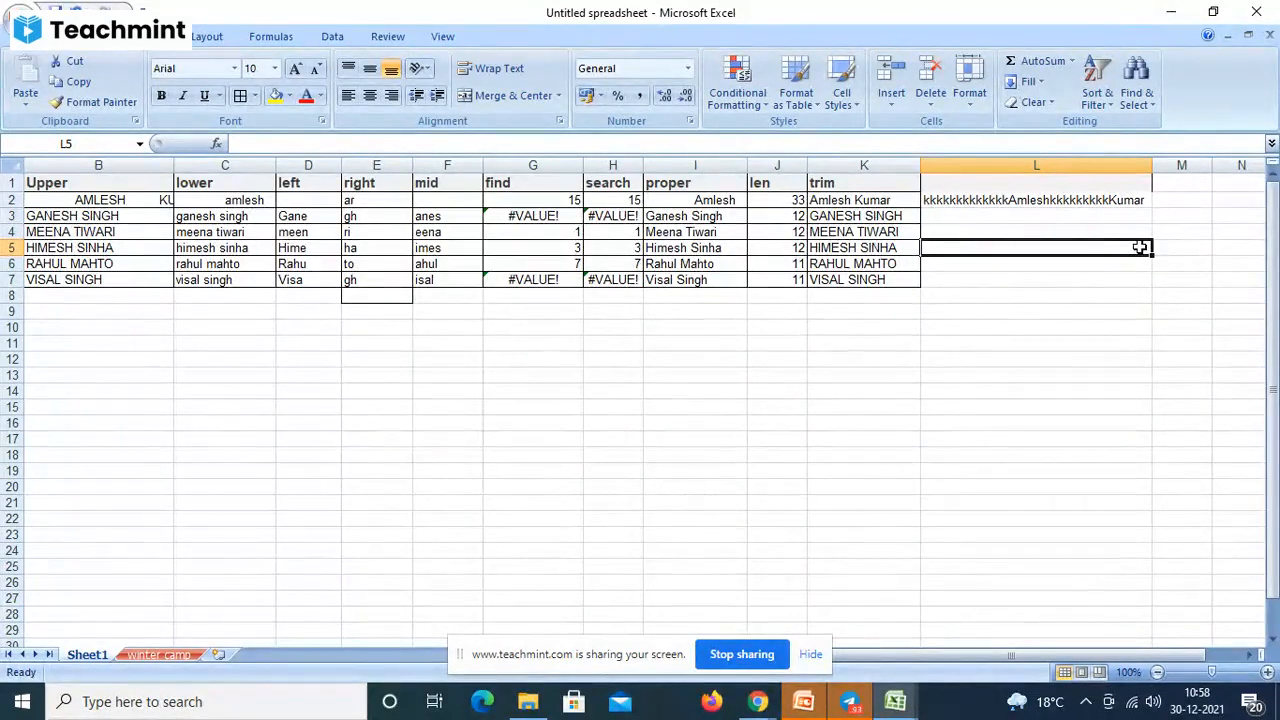
- Change L2's SUBSTITUTE formula to replace spaces with '-' instead of 'k'
{"action": "left_click", "coordinate": [1082, 199]}
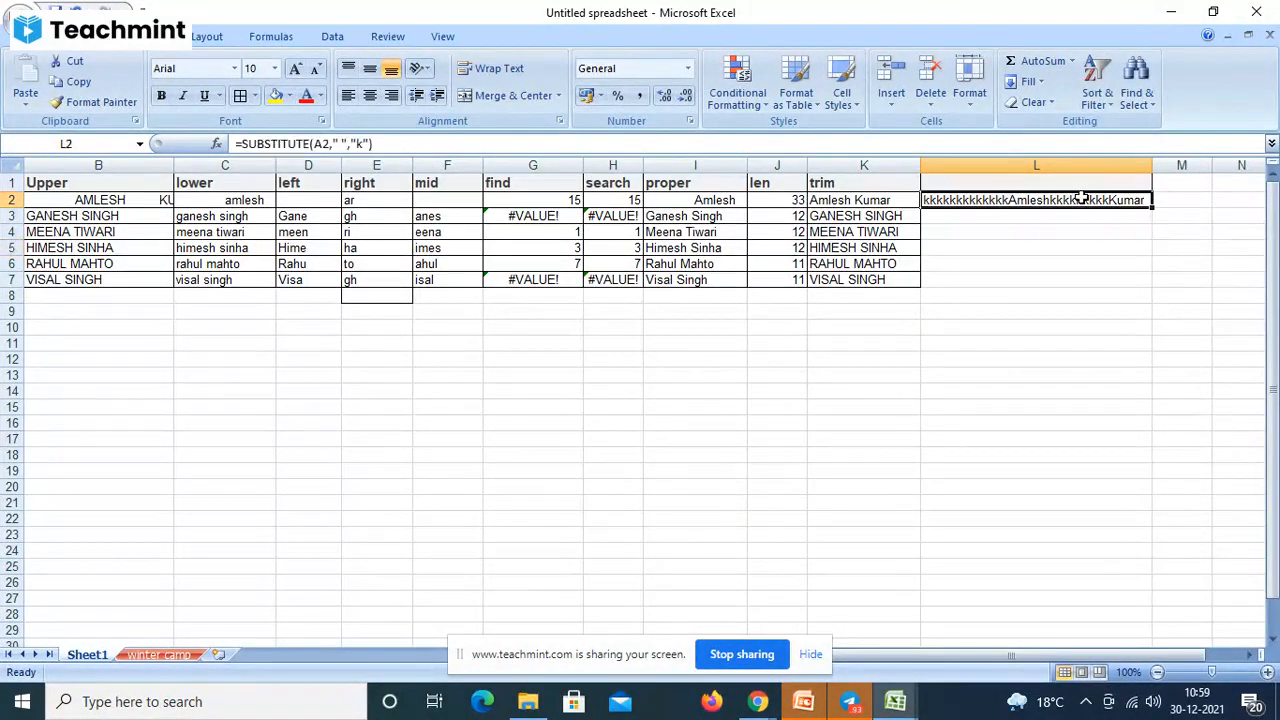
{"action": "left_click", "coordinate": [366, 145]}
{"action": "key", "text": "BackSpace"}
{"action": "type", "text": "-"}
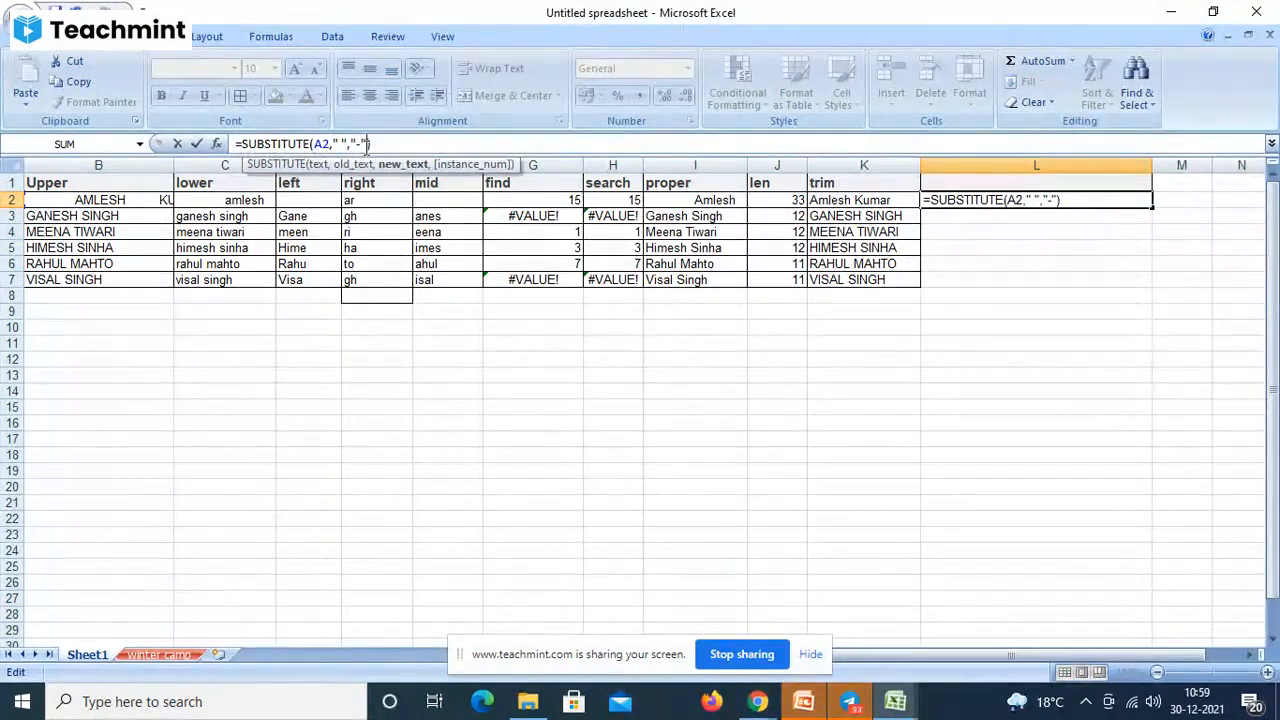
{"action": "key", "text": "Return"}
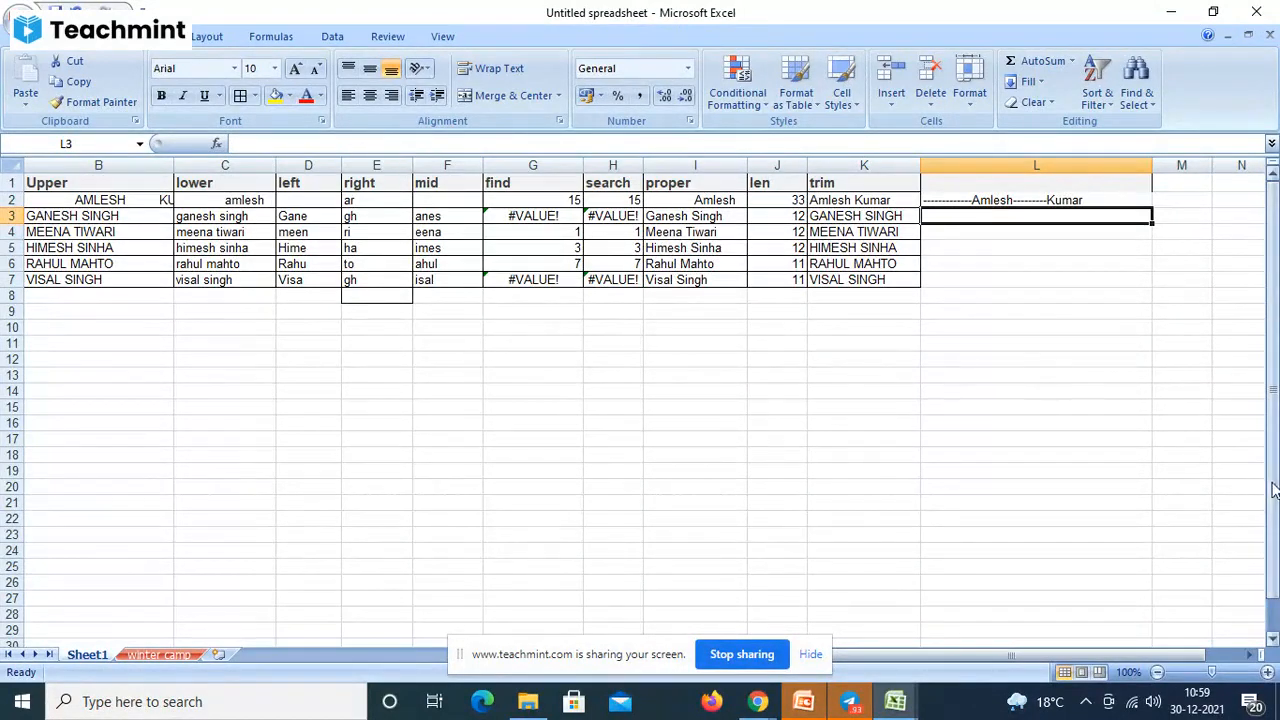
{"action": "left_click_drag", "start_coordinate": [1273, 490], "coordinate": [1276, 425]}
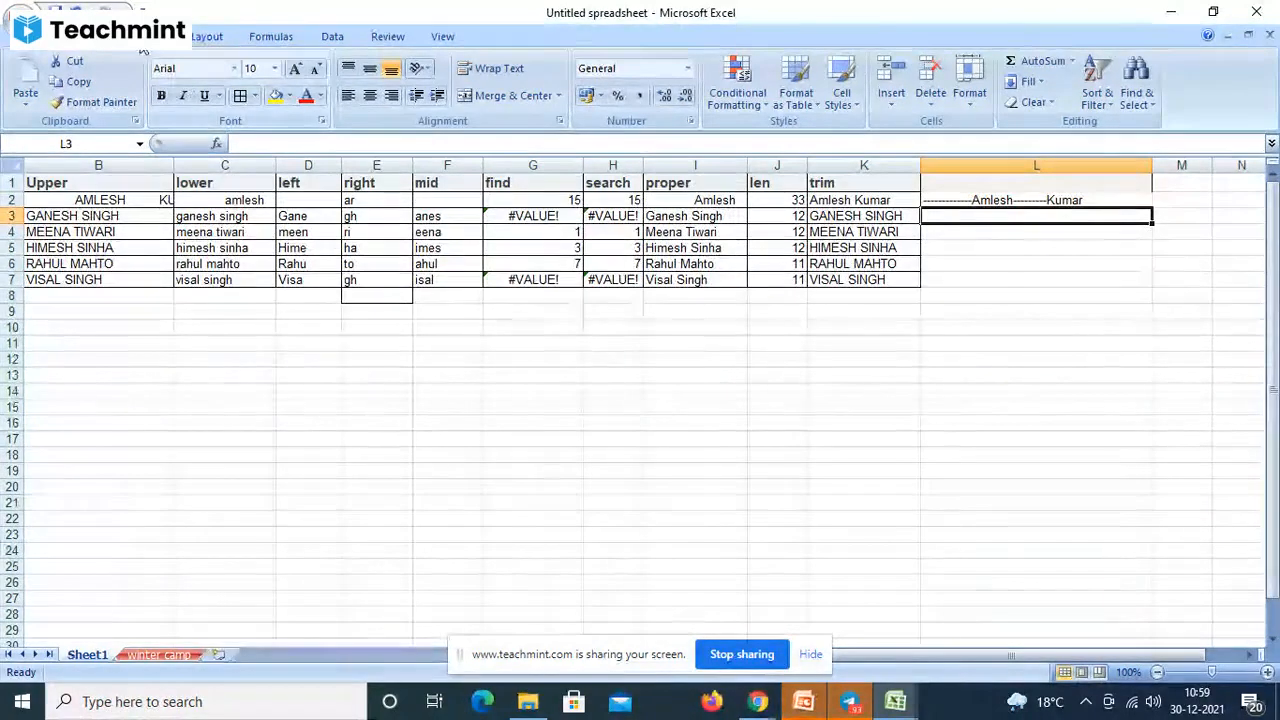
{"action": "left_click", "coordinate": [268, 38]}
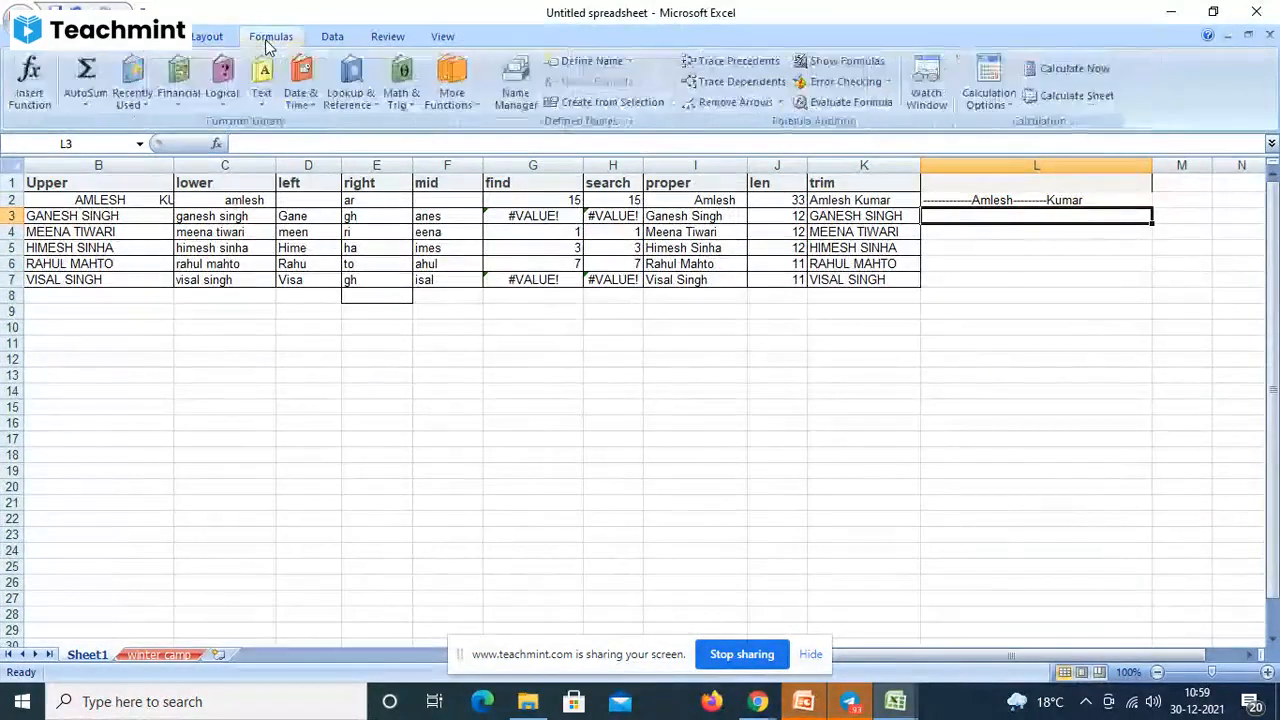
{"action": "left_click", "coordinate": [262, 104]}
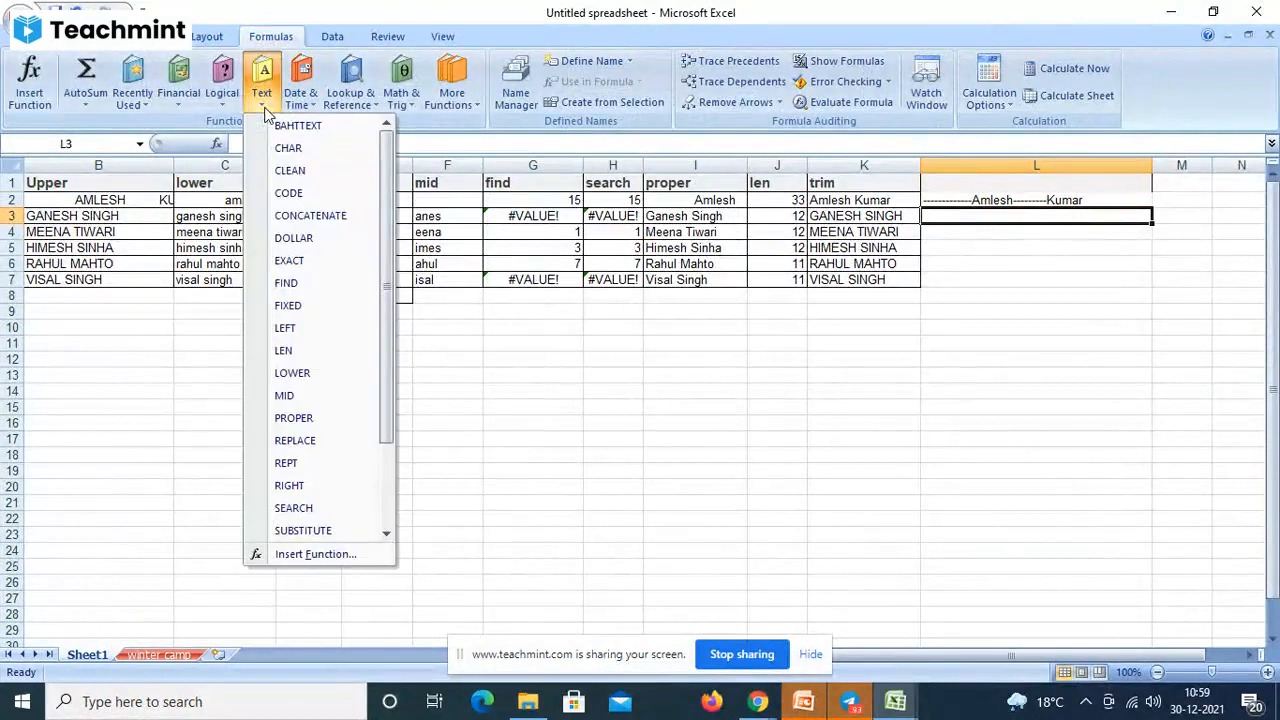
{"action": "left_click", "coordinate": [969, 218]}
{"action": "type", "text": "="}
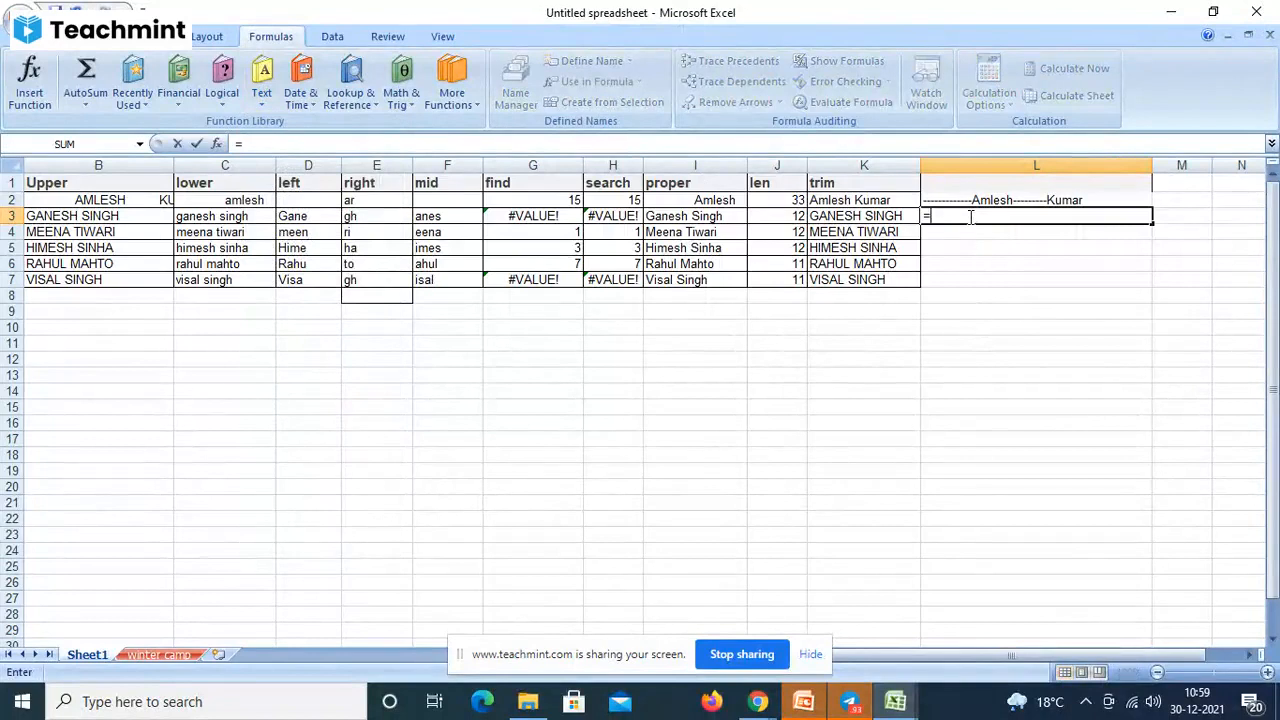
{"action": "type", "text": "clea"}
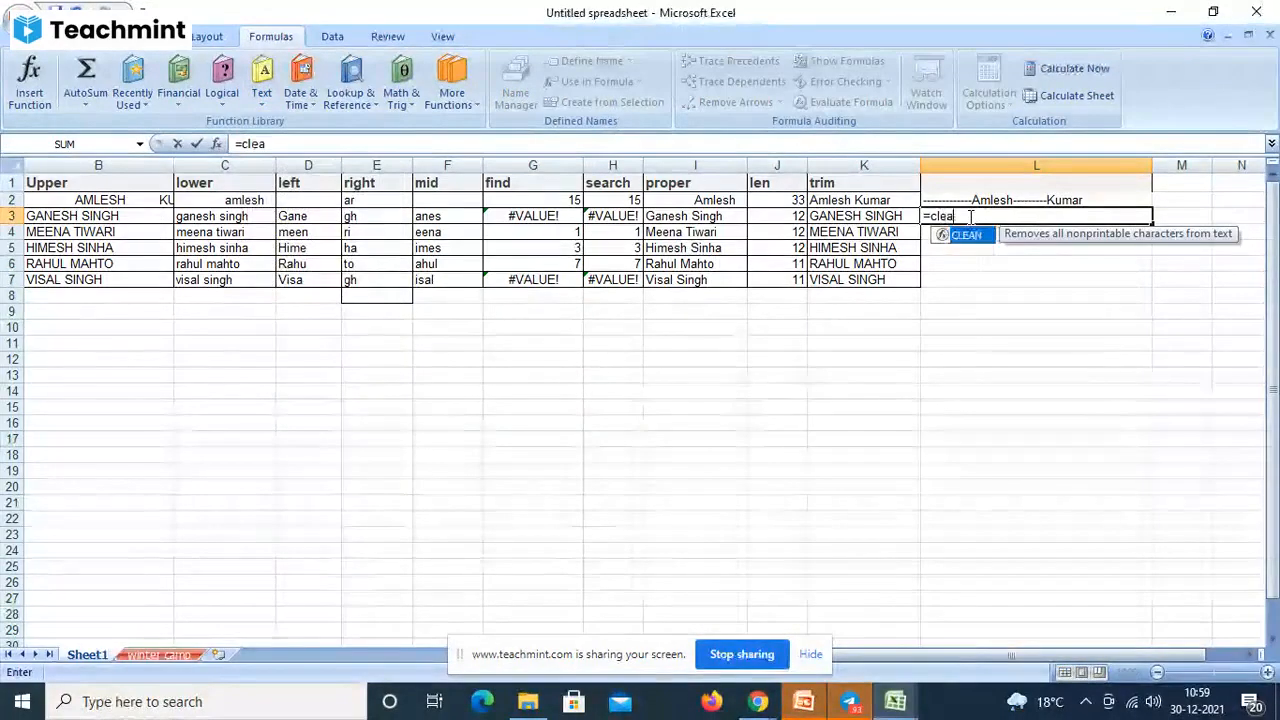
{"action": "type", "text": "n"}
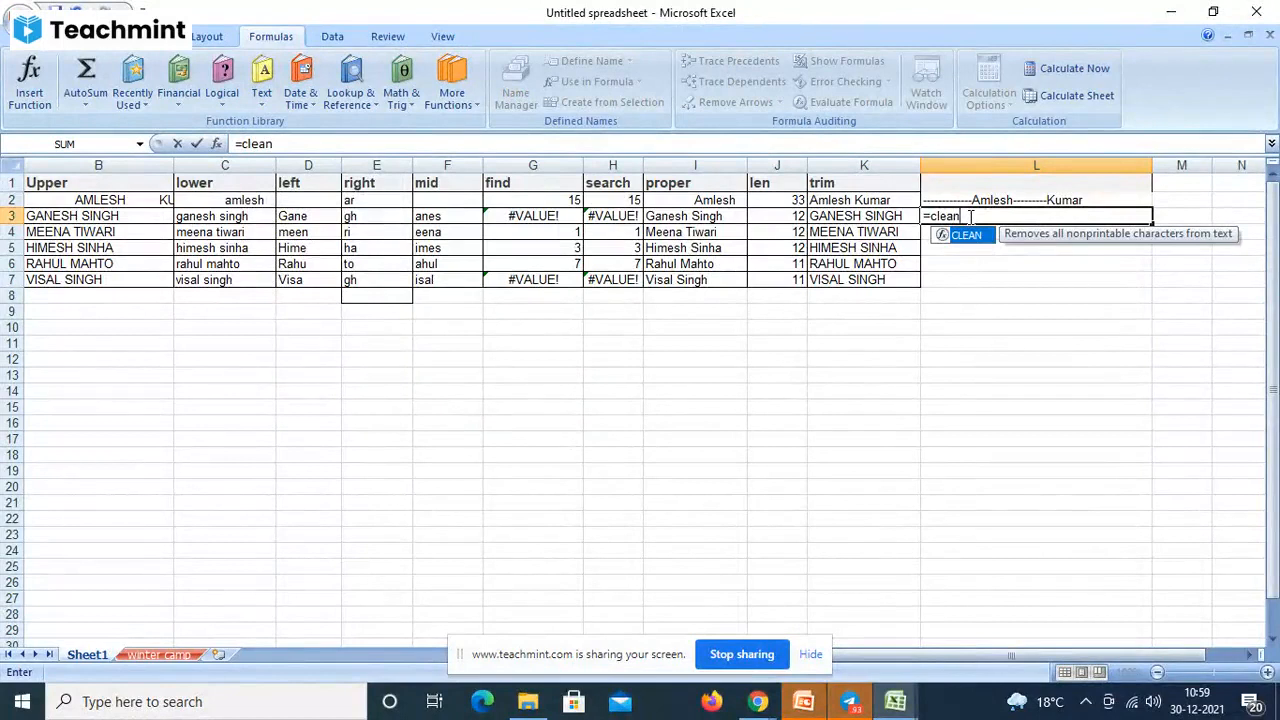
{"action": "type", "text": "("}
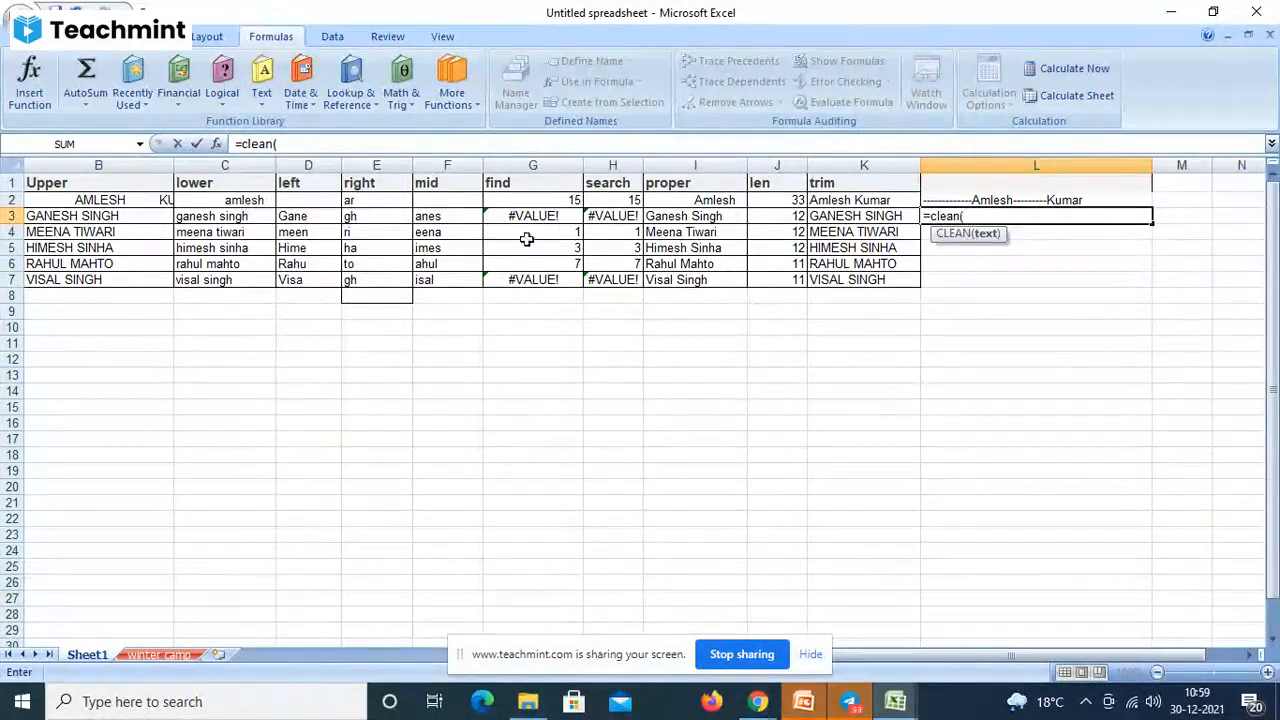
{"action": "left_click", "coordinate": [186, 216]}
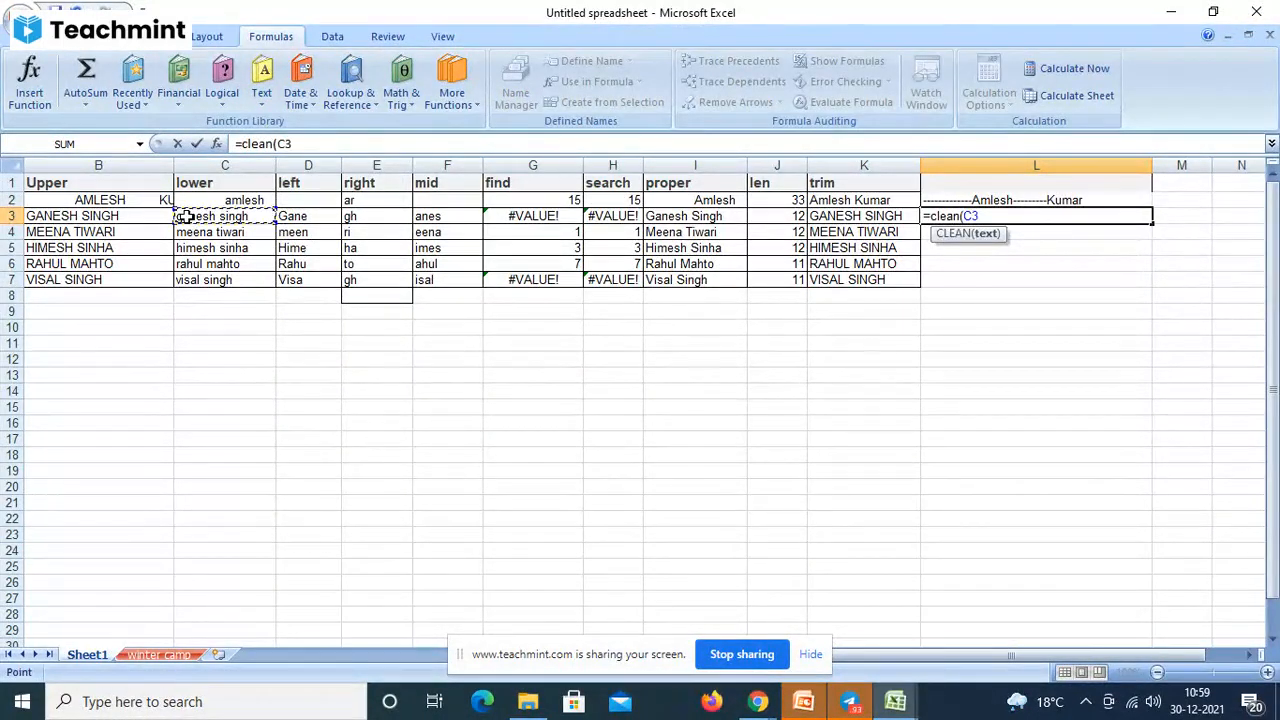
{"action": "type", "text": ")"}
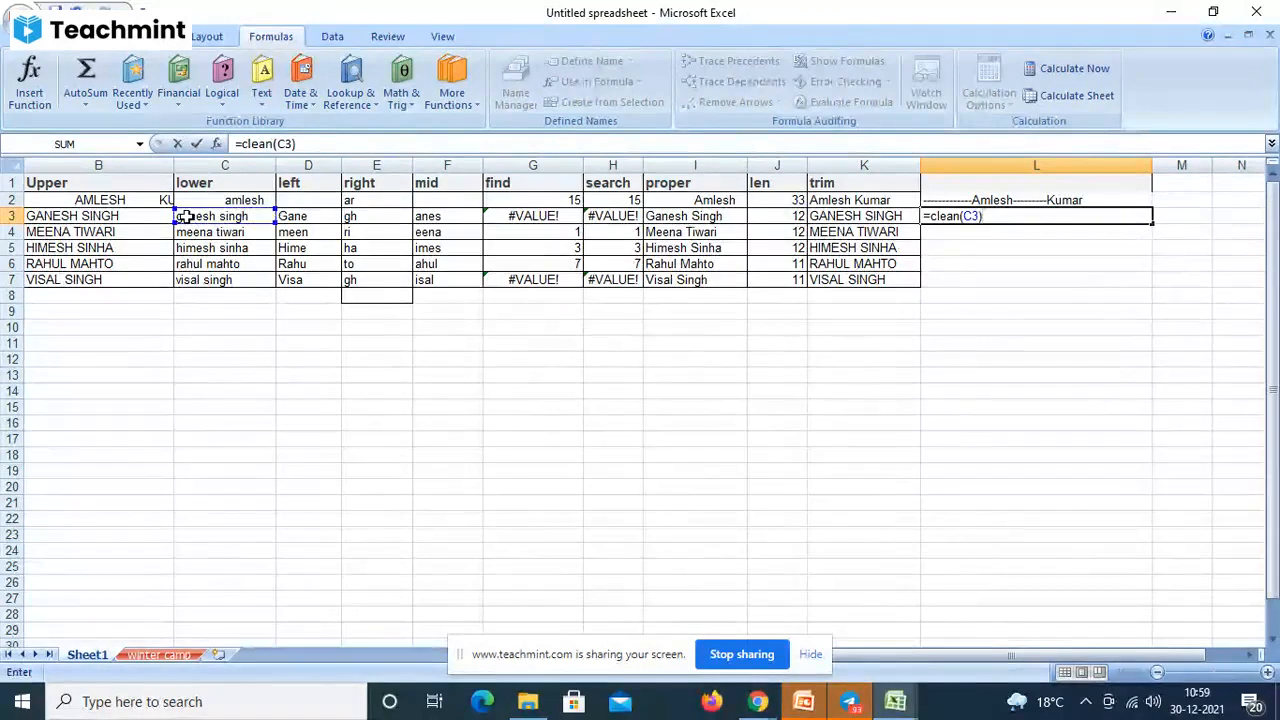
{"action": "key", "text": "Return"}
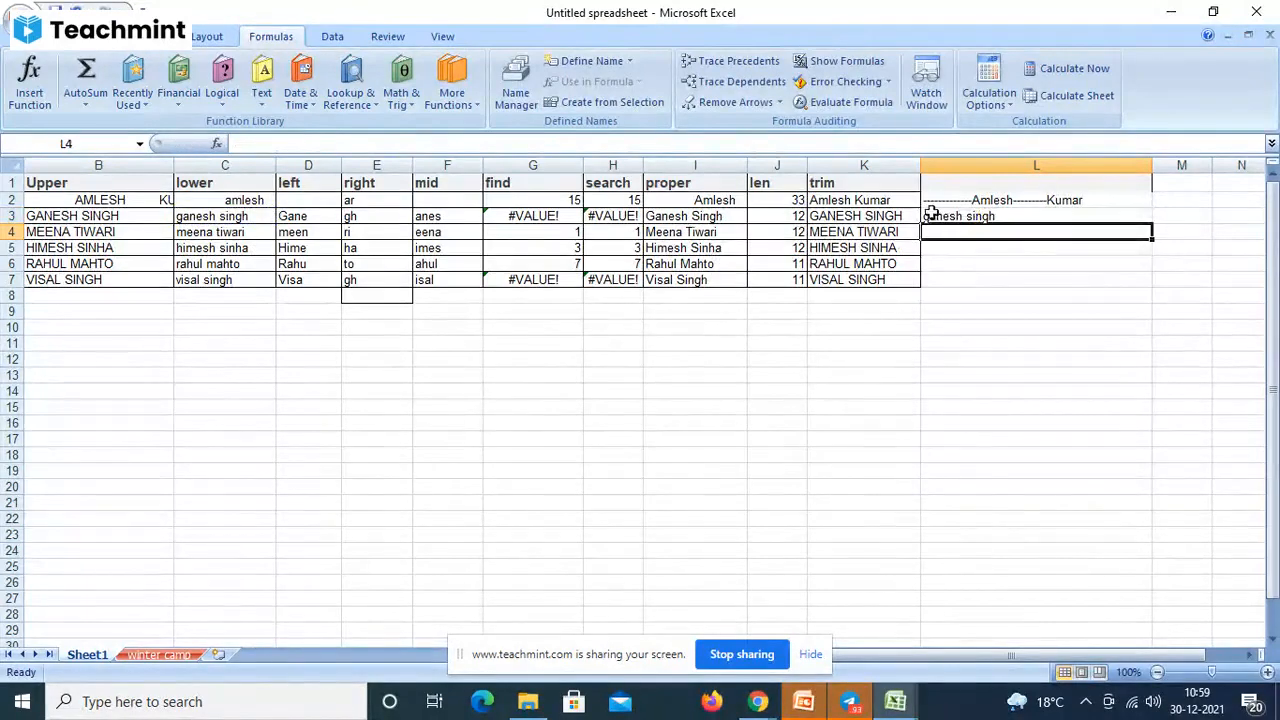
- Inspect L3 and the LOWER formula behind C3's lowercase name
{"action": "left_click", "coordinate": [950, 216]}
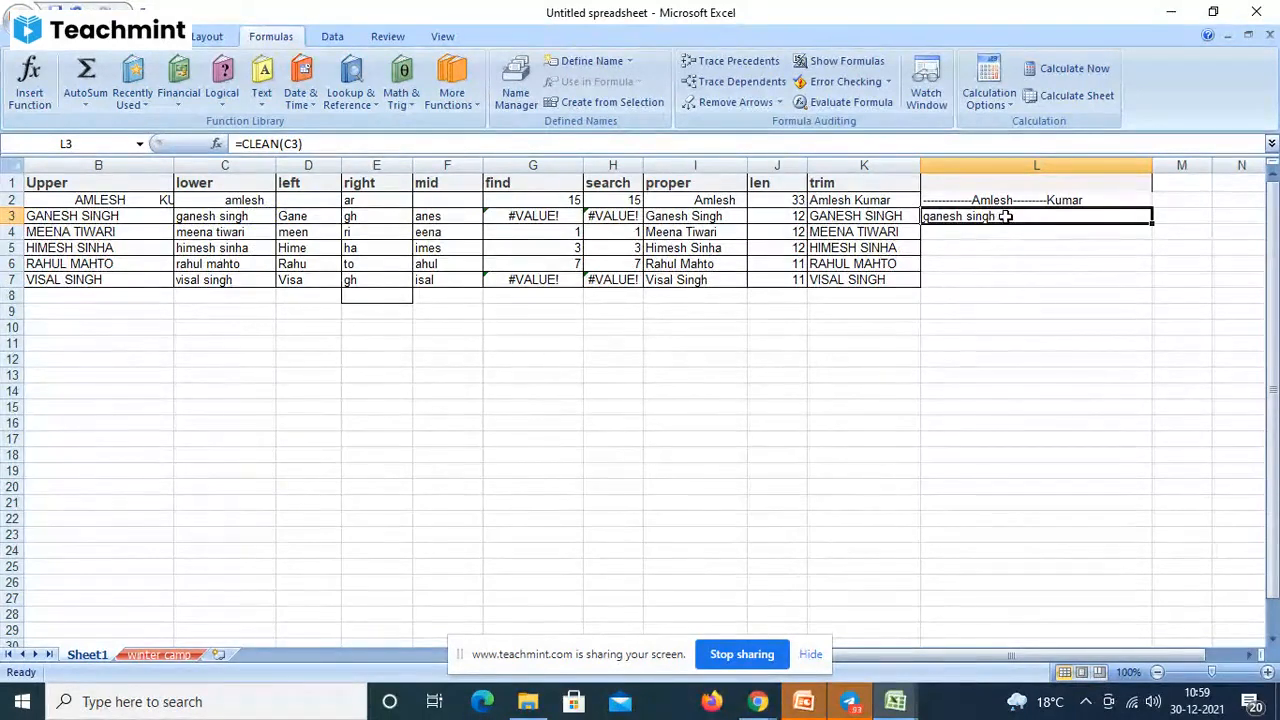
{"action": "left_click", "coordinate": [232, 220]}
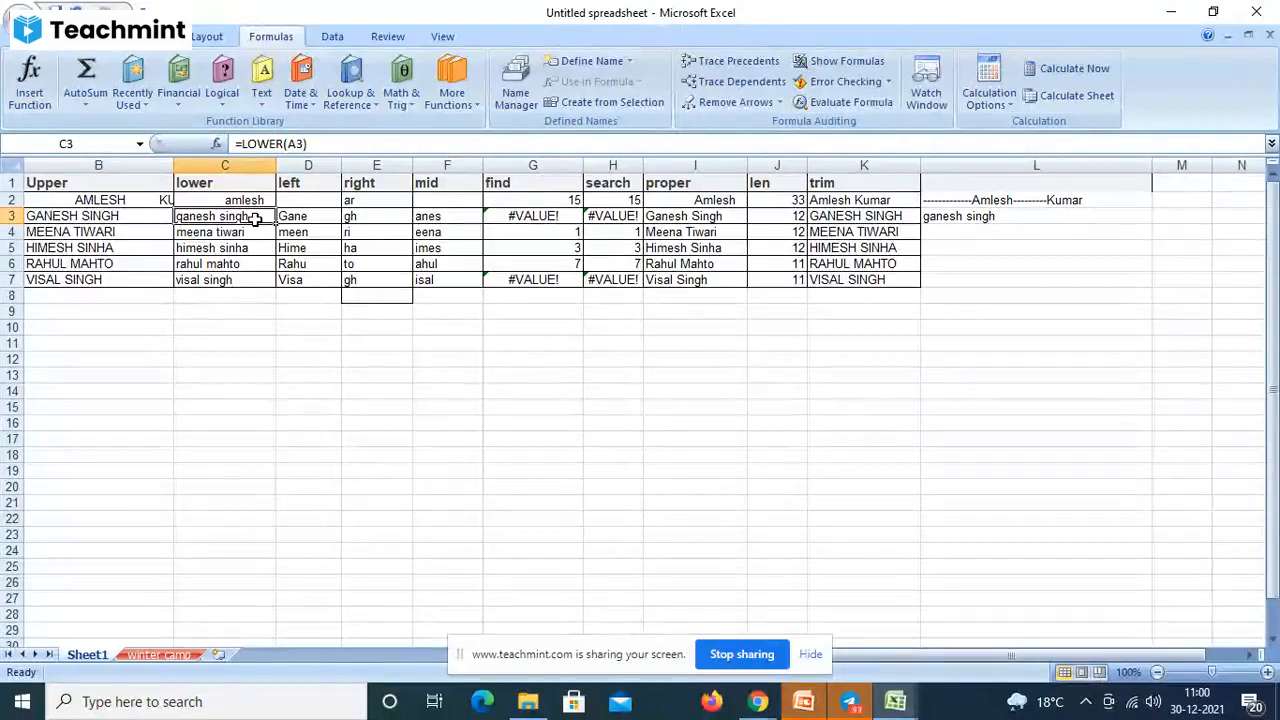
{"action": "double_click", "coordinate": [255, 220]}
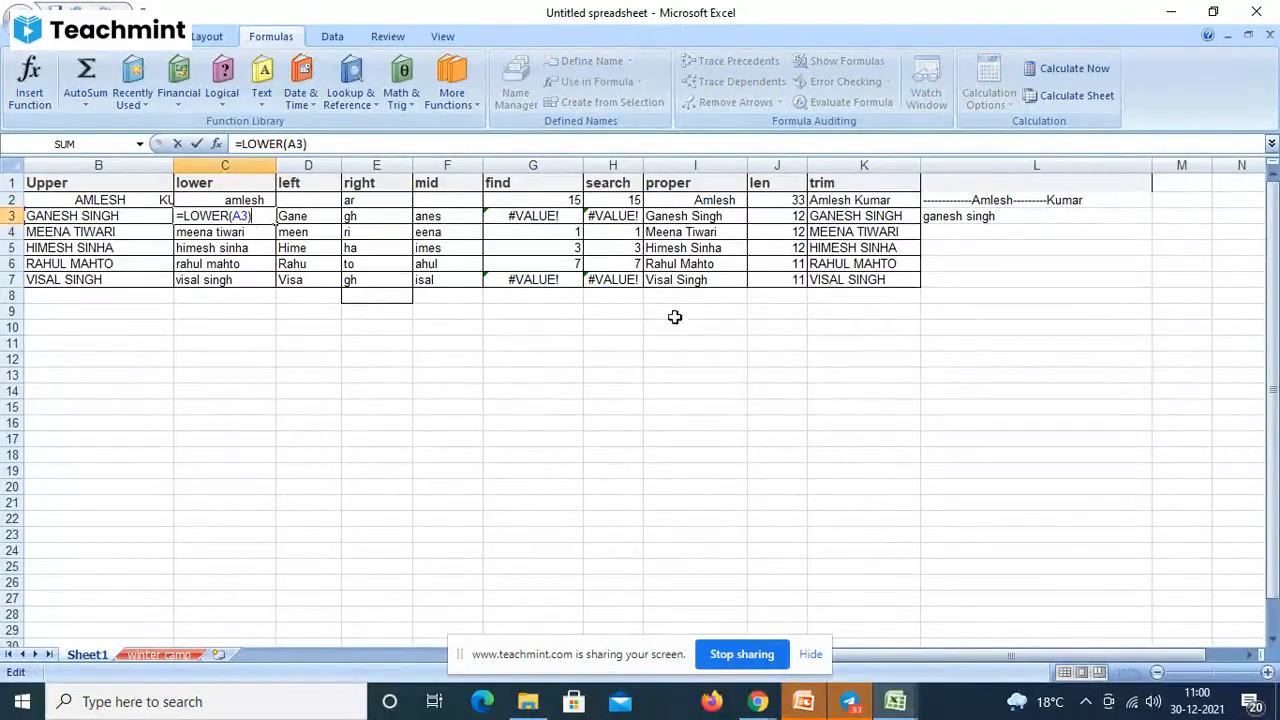
{"action": "left_click", "coordinate": [953, 220]}
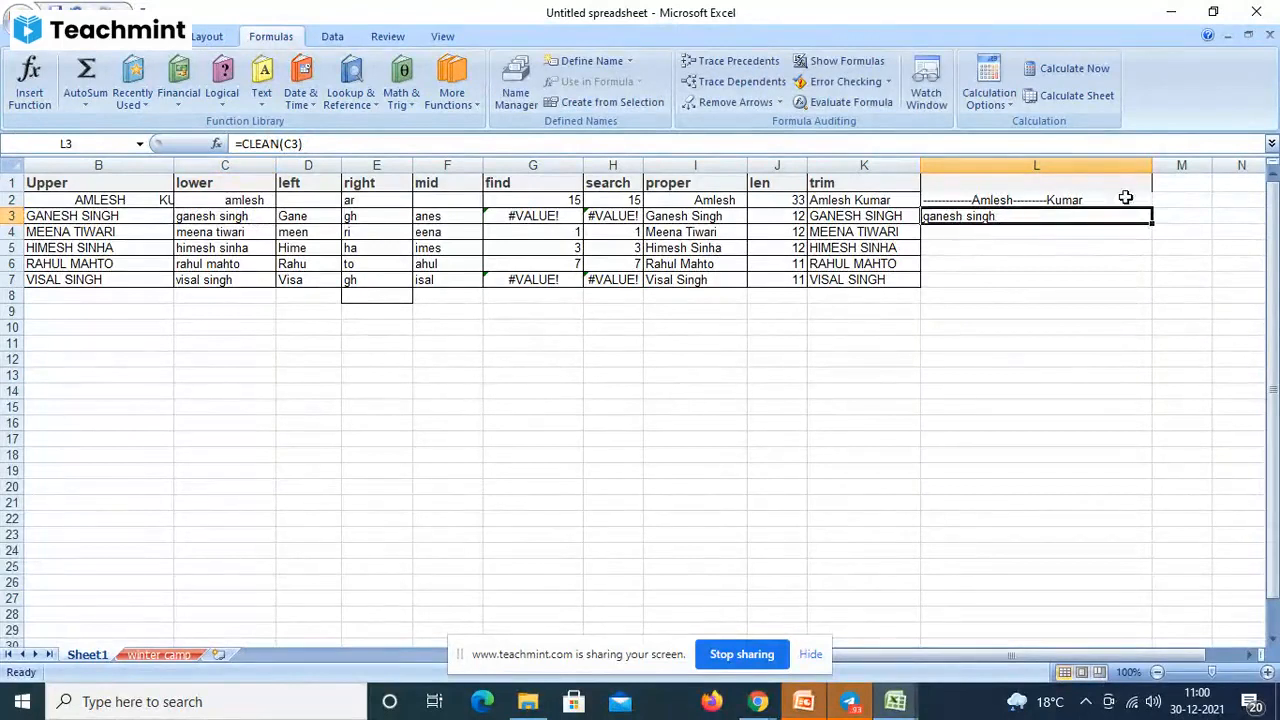
- Replace L2's hyphenated name with a trial CLEAN formula on a sample word, then empty it
{"action": "left_click", "coordinate": [1071, 200]}
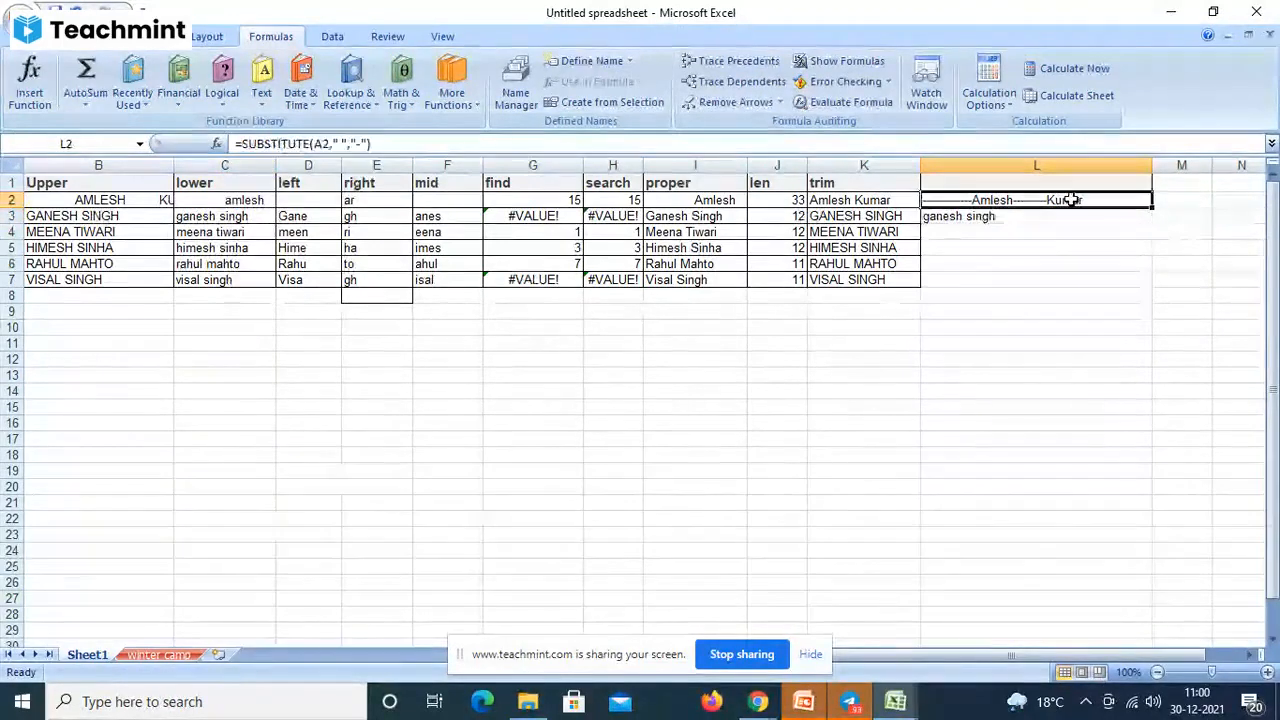
{"action": "key", "text": "Delete"}
{"action": "type", "text": "="}
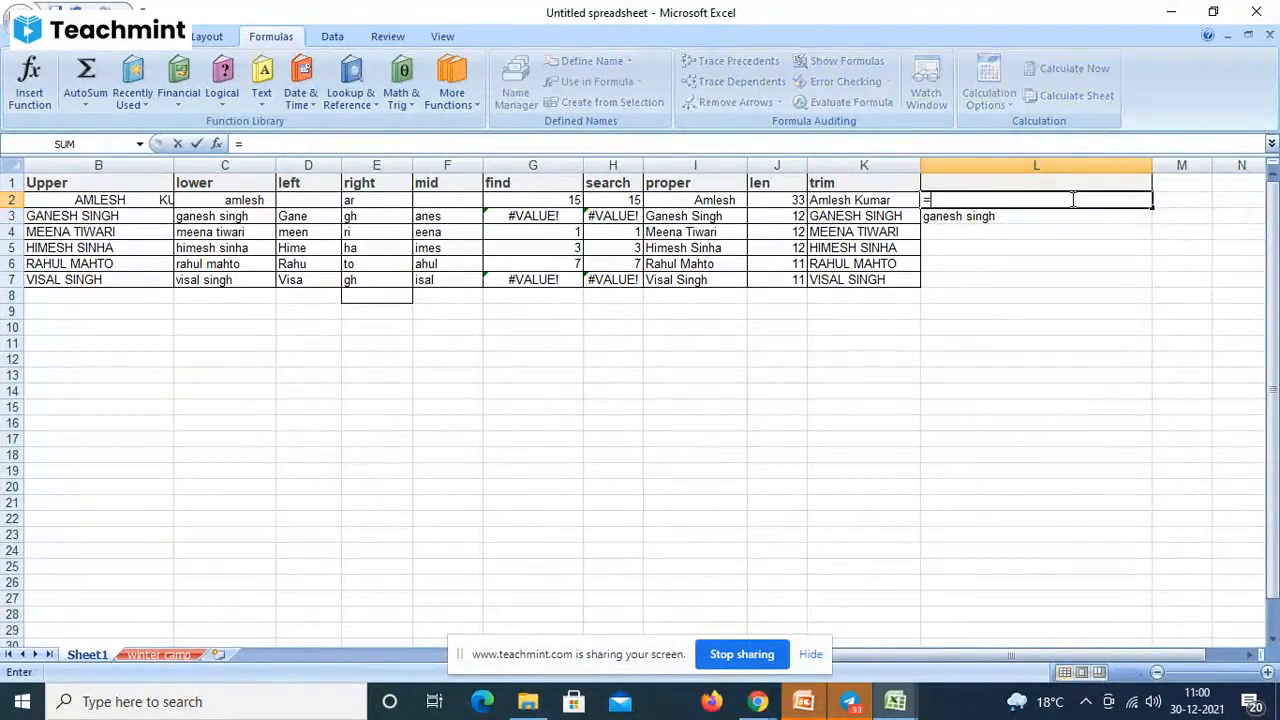
{"action": "type", "text": "clea"}
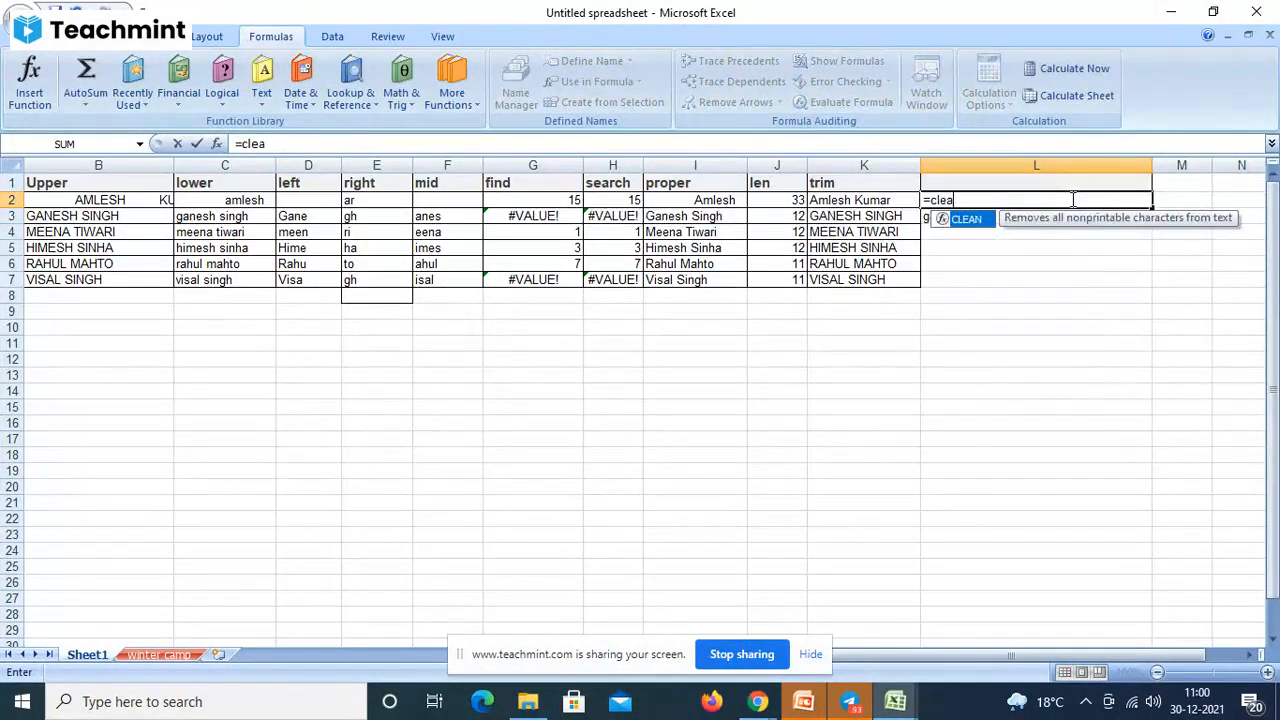
{"action": "type", "text": "n("}
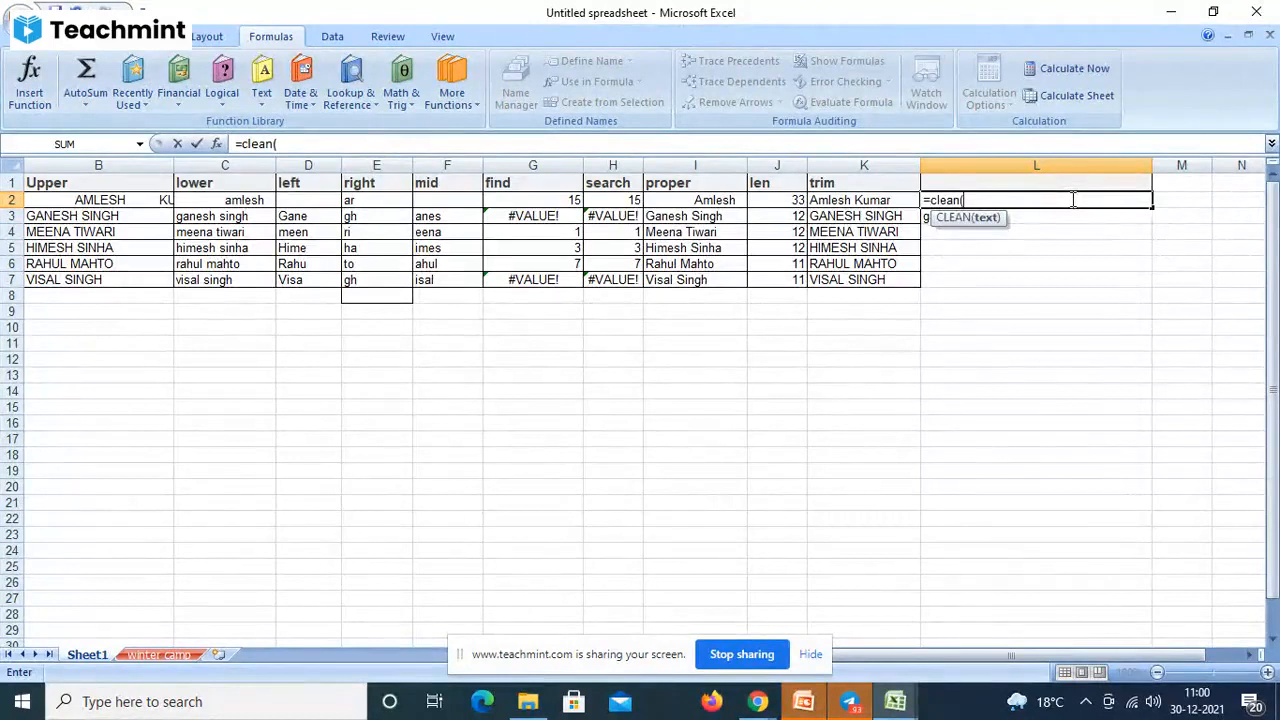
{"action": "type", "text": "\""}
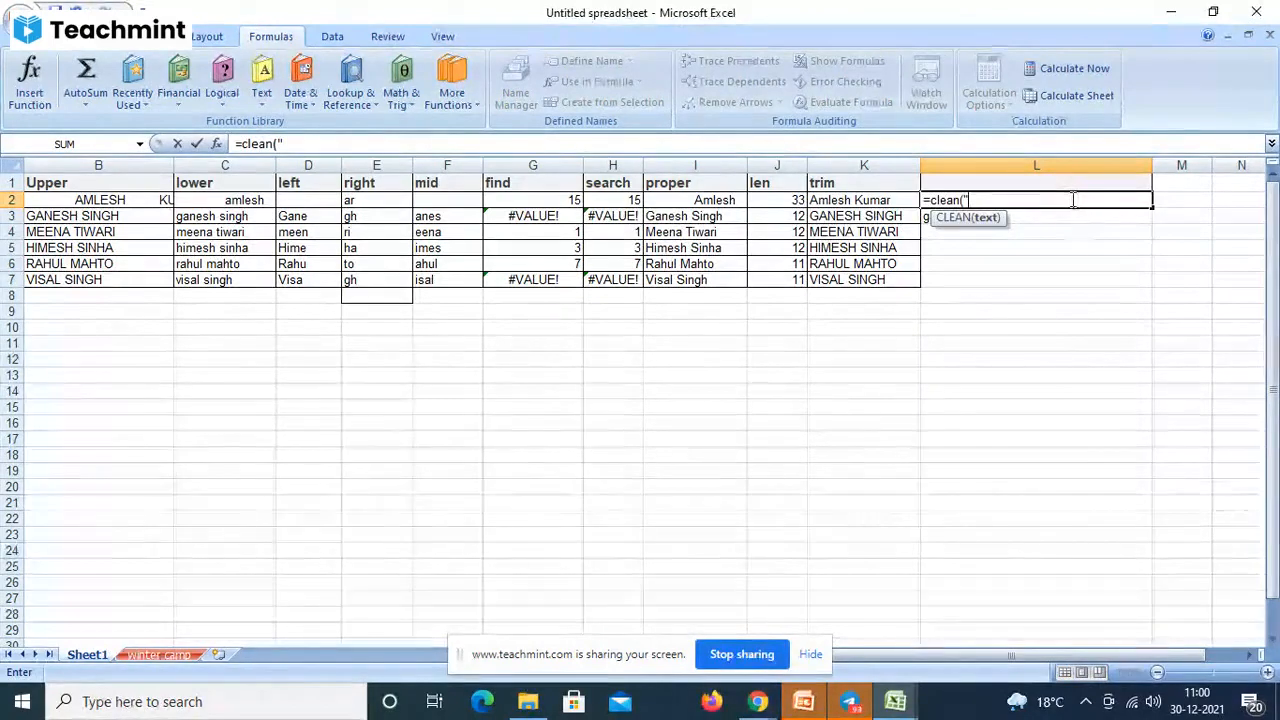
{"action": "type", "text": "Ra"}
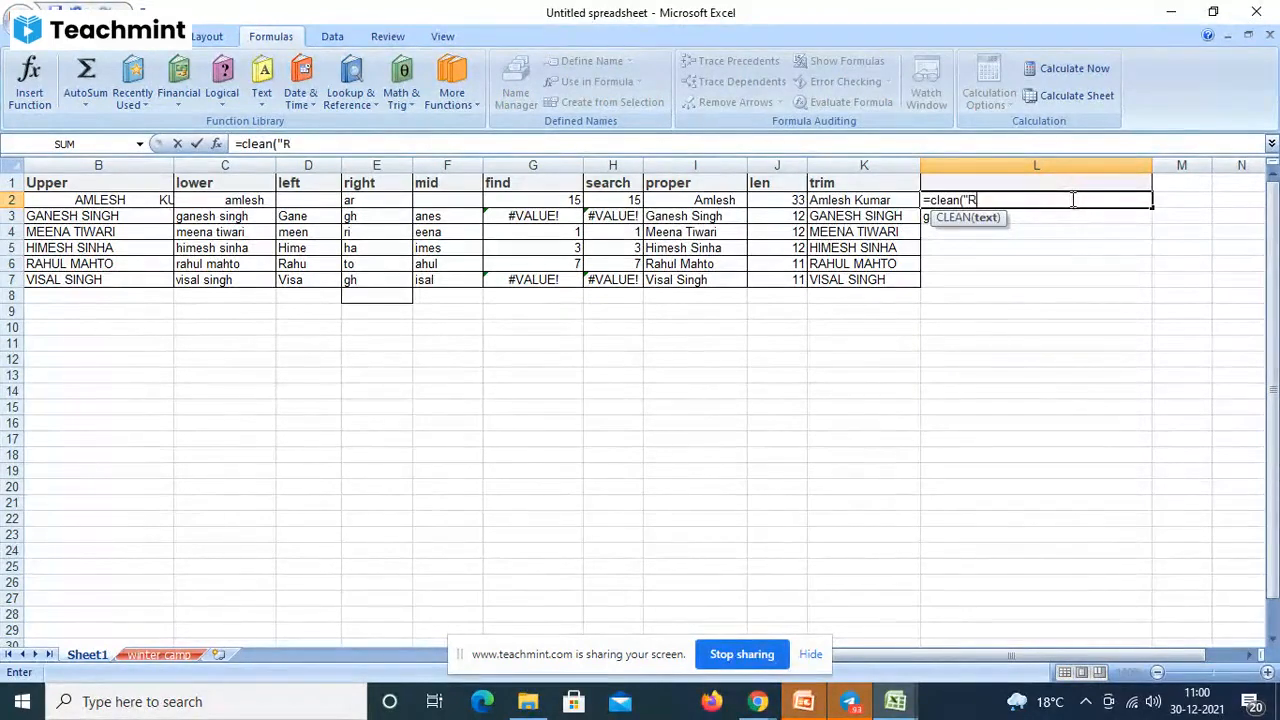
{"action": "key", "text": "BackSpace"}
{"action": "key", "text": "BackSpace"}
{"action": "type", "text": "Ram\")"}
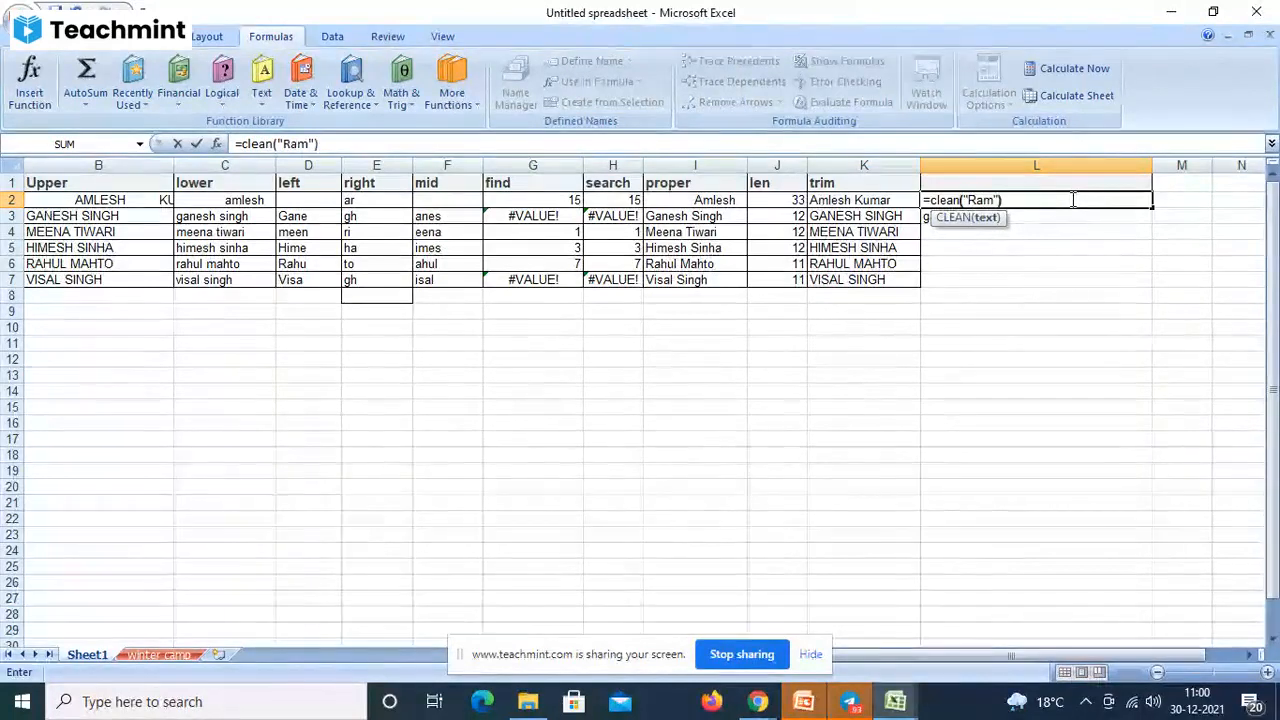
{"action": "key", "text": "Return"}
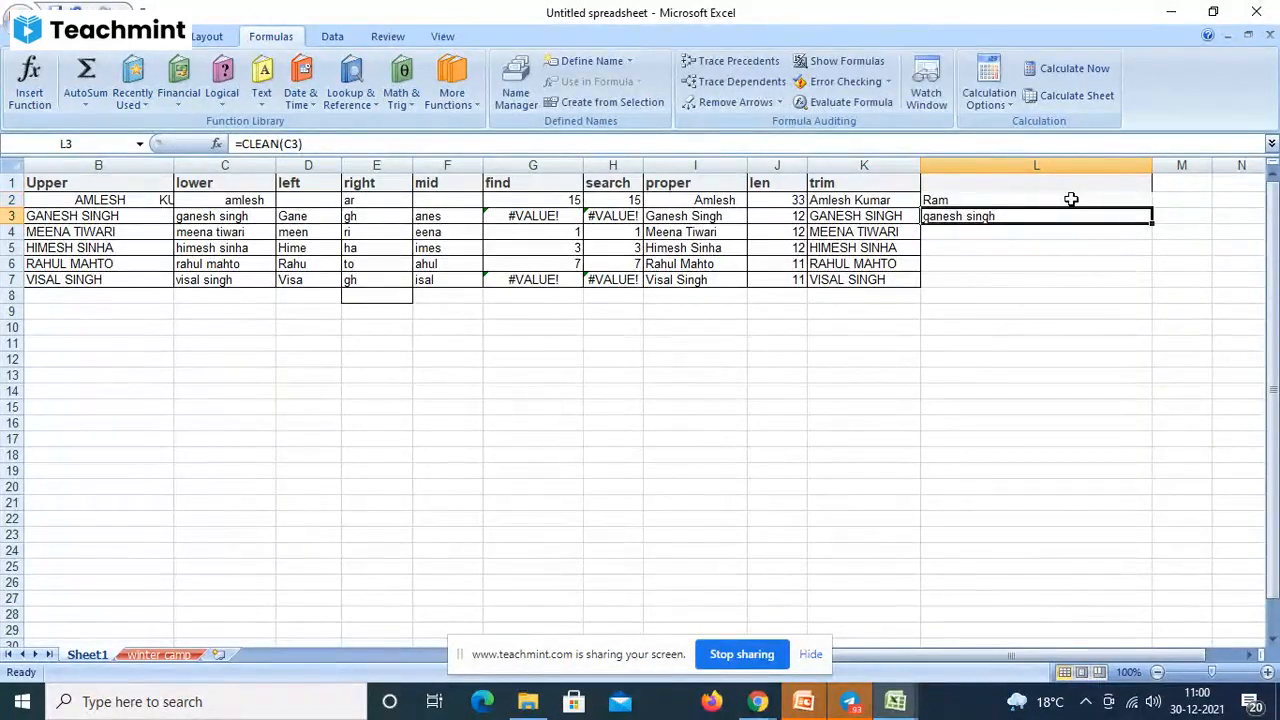
{"action": "left_click", "coordinate": [948, 203]}
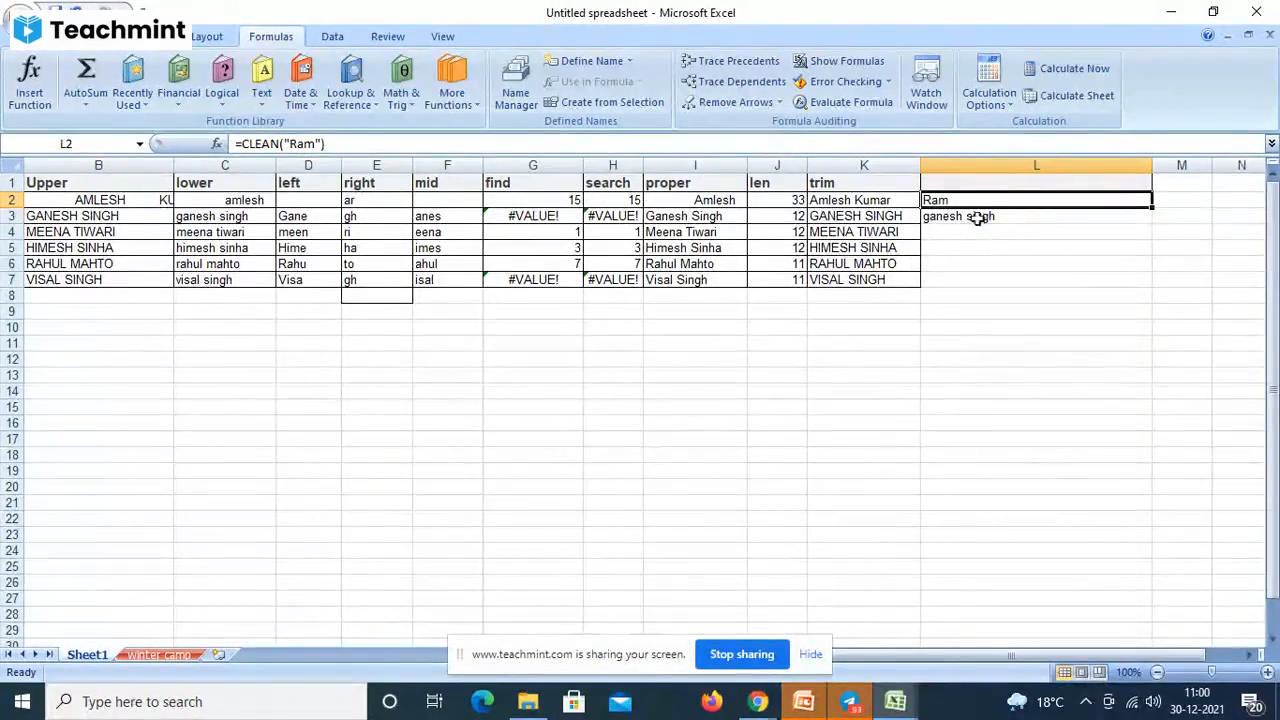
{"action": "left_click", "coordinate": [320, 143]}
{"action": "key", "text": "BackSpace"}
{"action": "key", "text": "BackSpace"}
{"action": "key", "text": "BackSpace"}
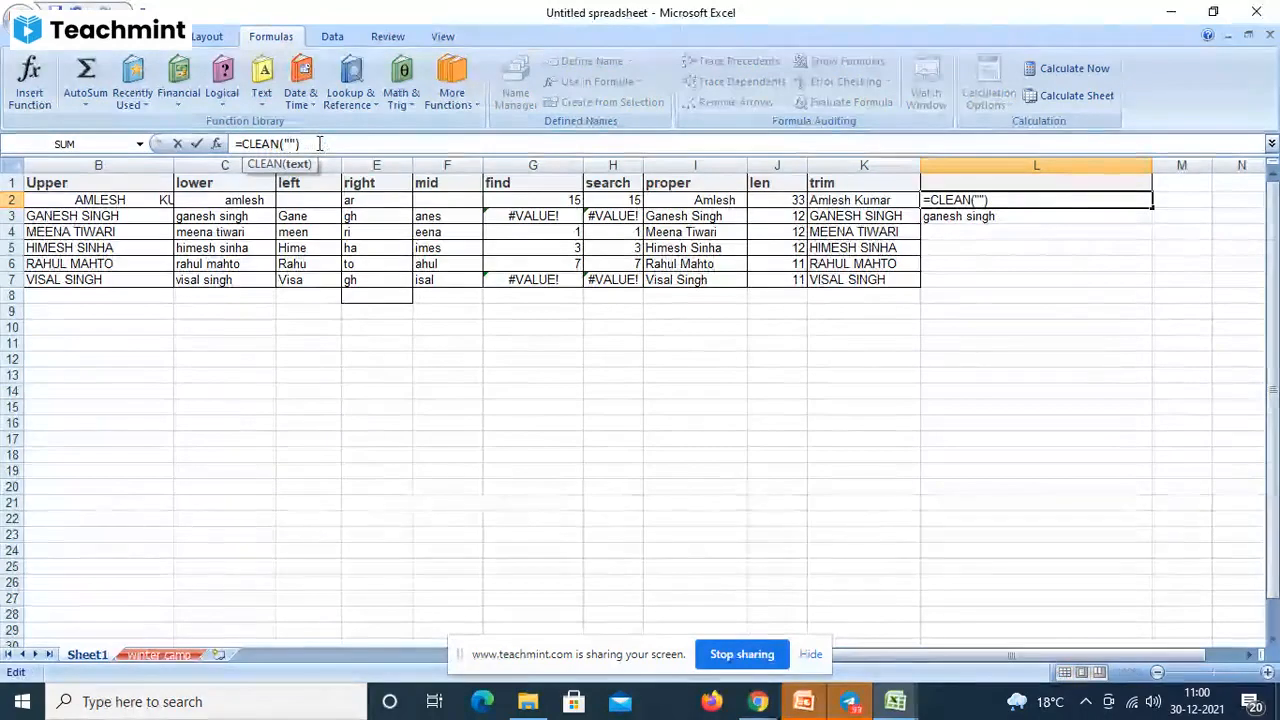
{"action": "left_click", "coordinate": [144, 204]}
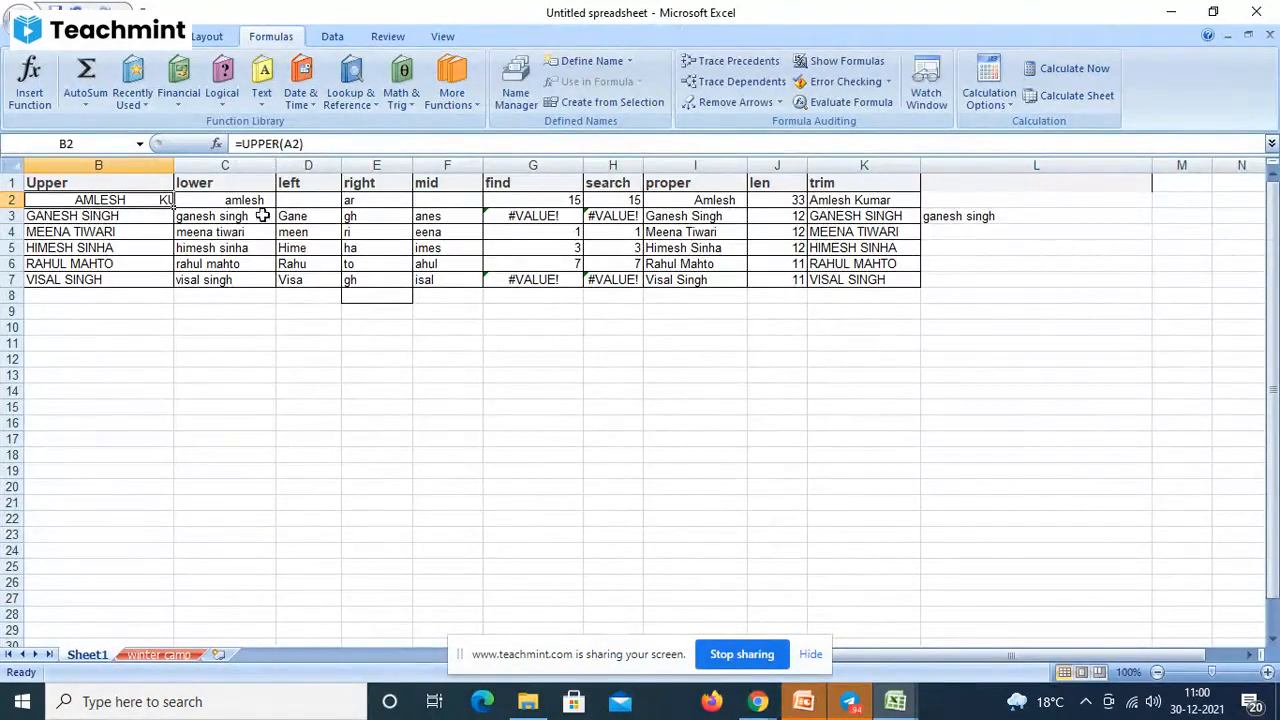
- Rewrite L2 as =CLEAN("le") so it displays le
{"action": "left_click", "coordinate": [947, 199]}
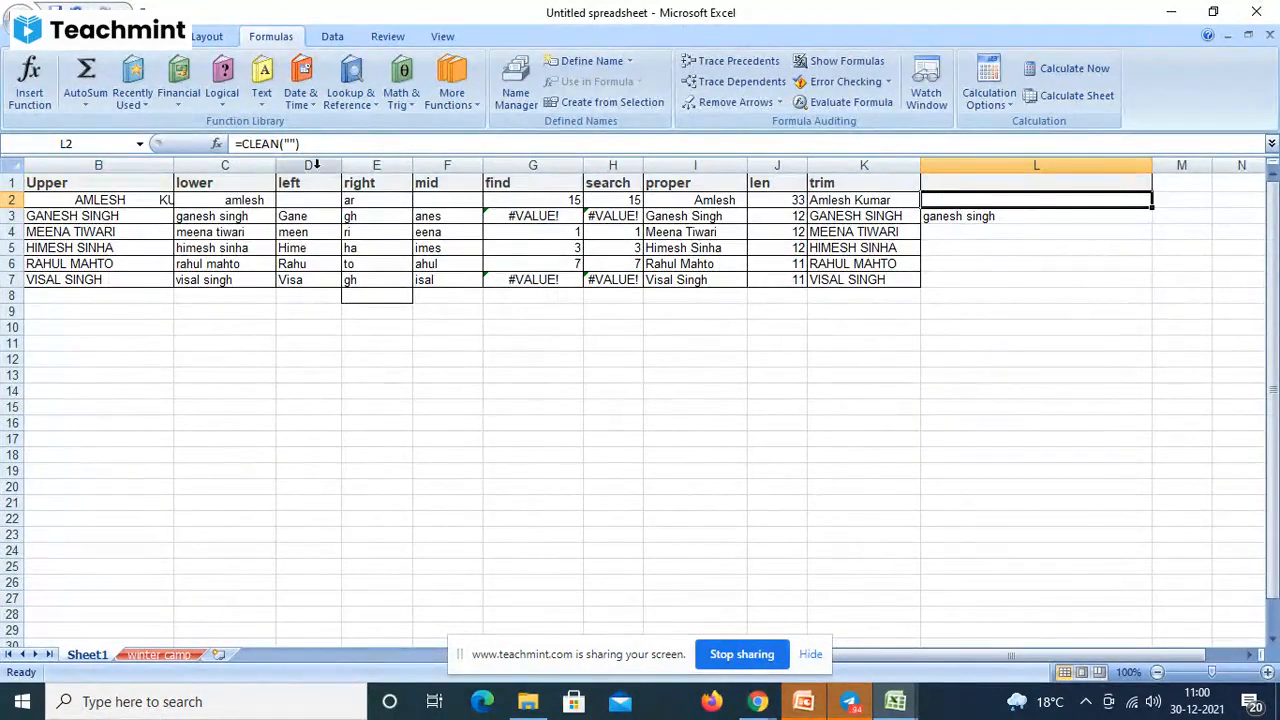
{"action": "type", "text": "="}
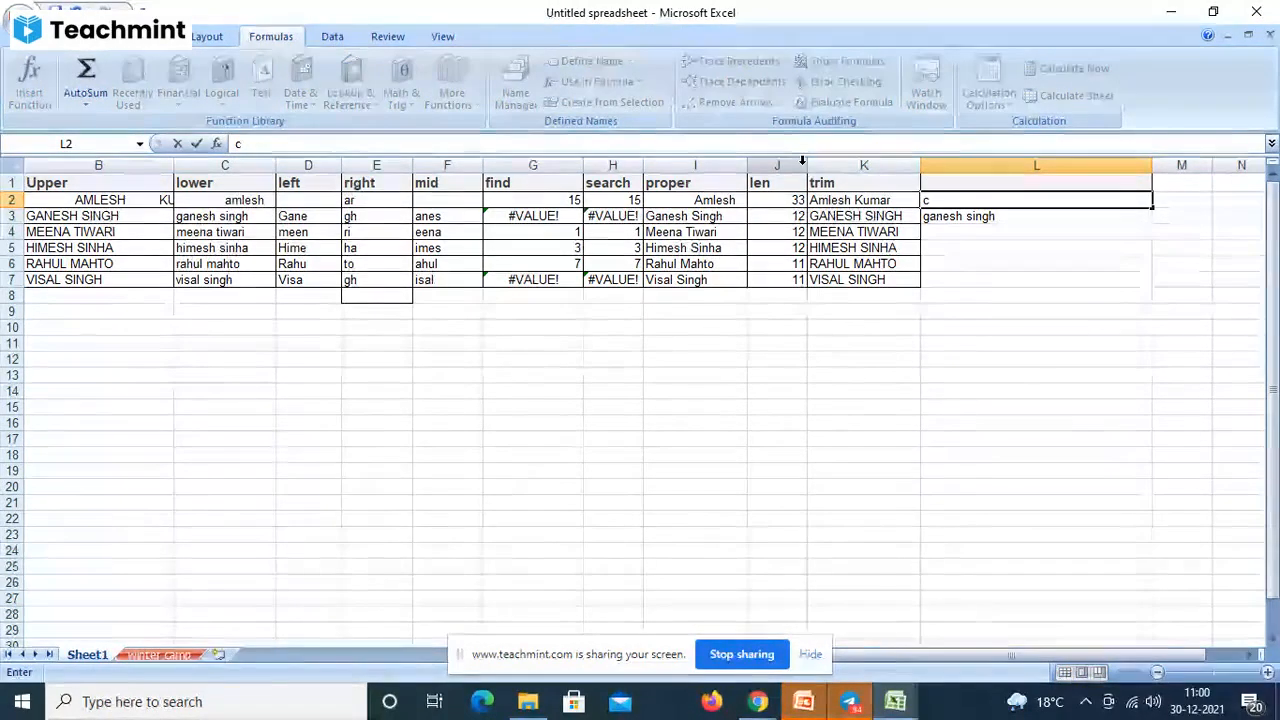
{"action": "type", "text": "clean"}
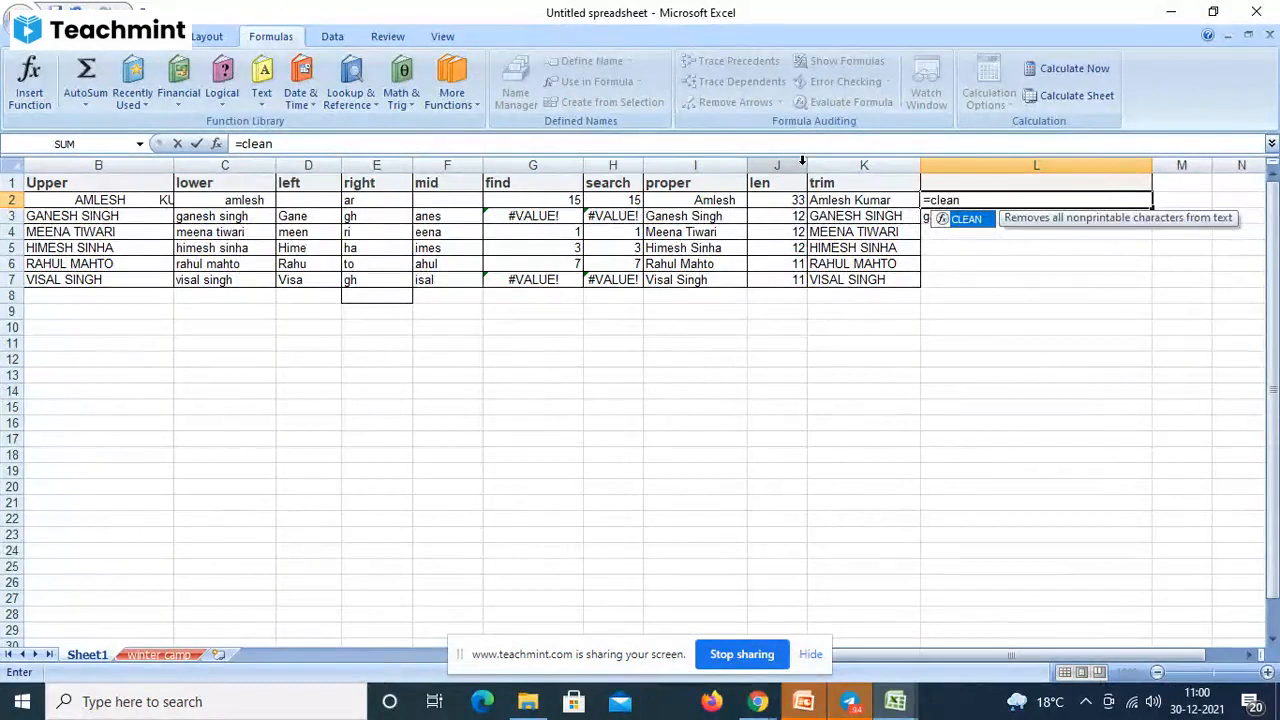
{"action": "type", "text": "("}
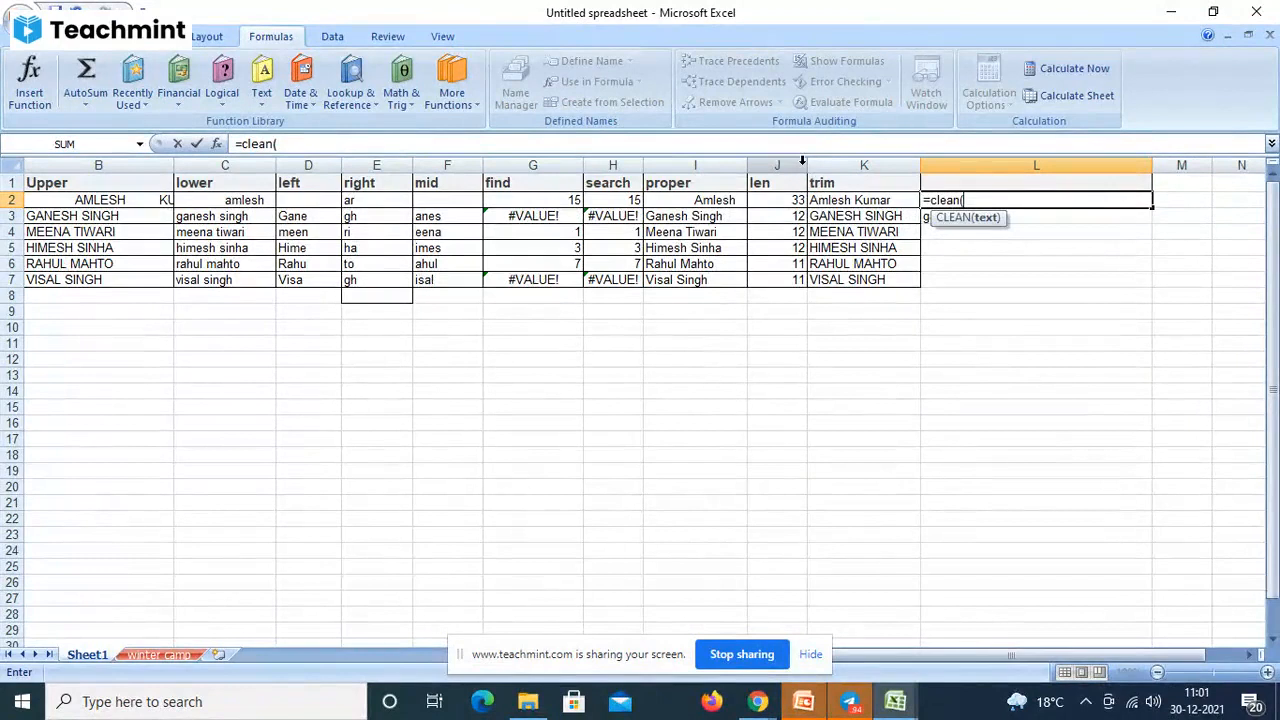
{"action": "type", "text": "le"}
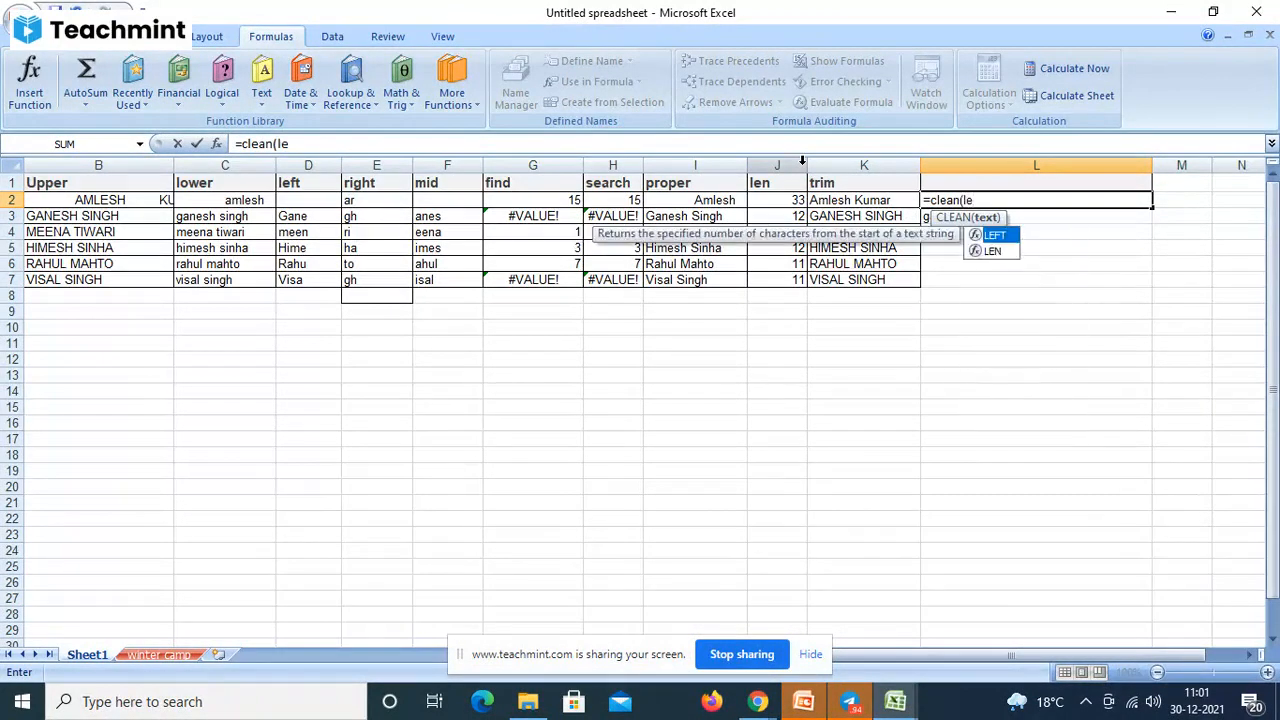
{"action": "key", "text": "BackSpace"}
{"action": "key", "text": "BackSpace"}
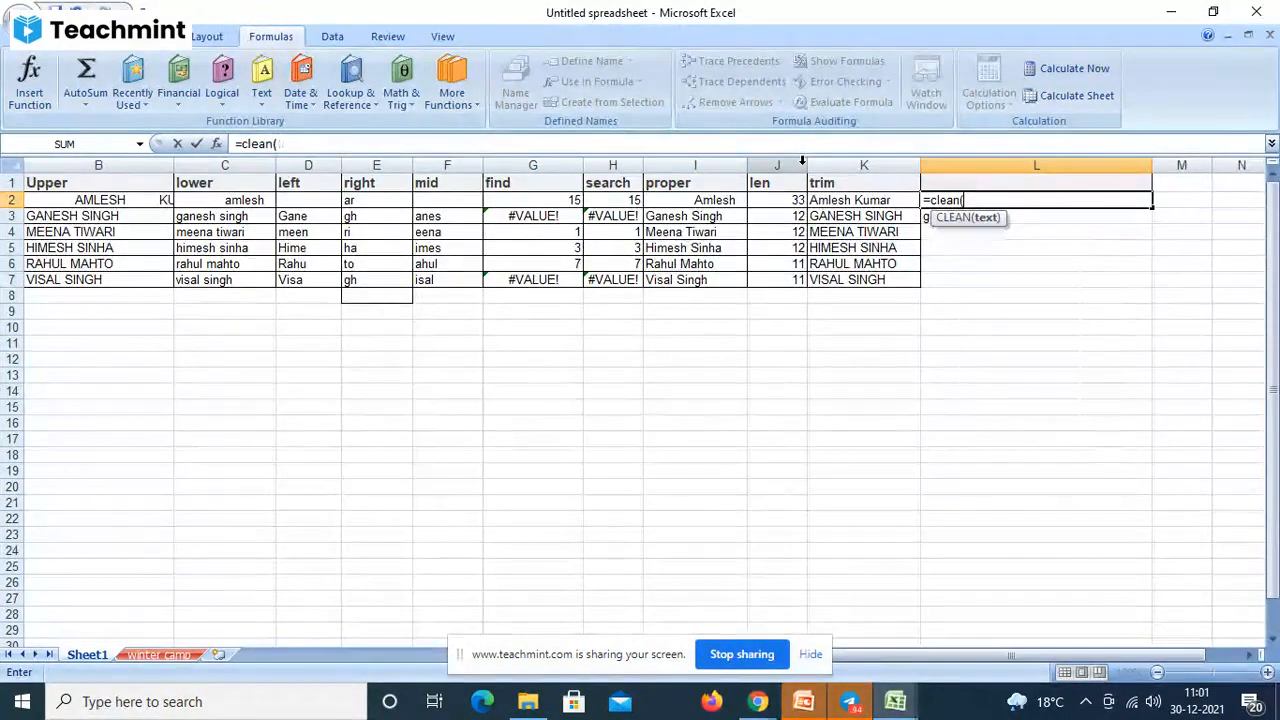
{"action": "type", "text": "\"le"}
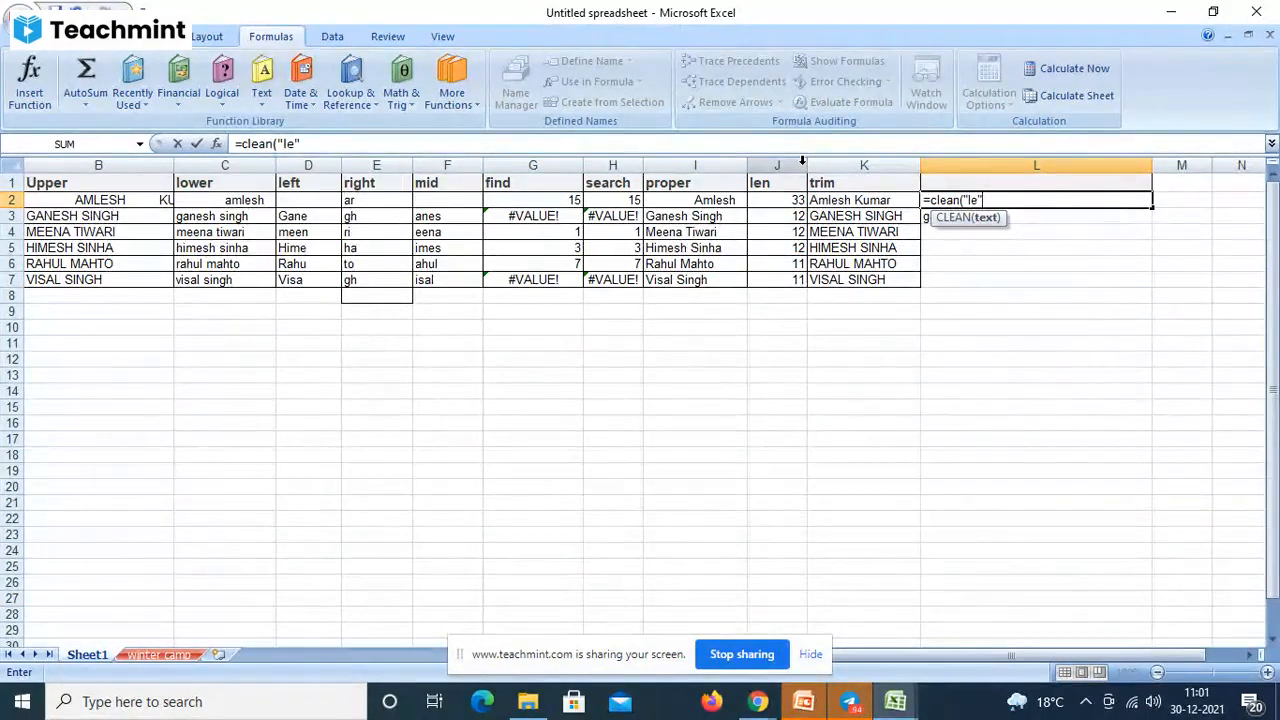
{"action": "type", "text": ")"}
{"action": "key", "text": "Return"}
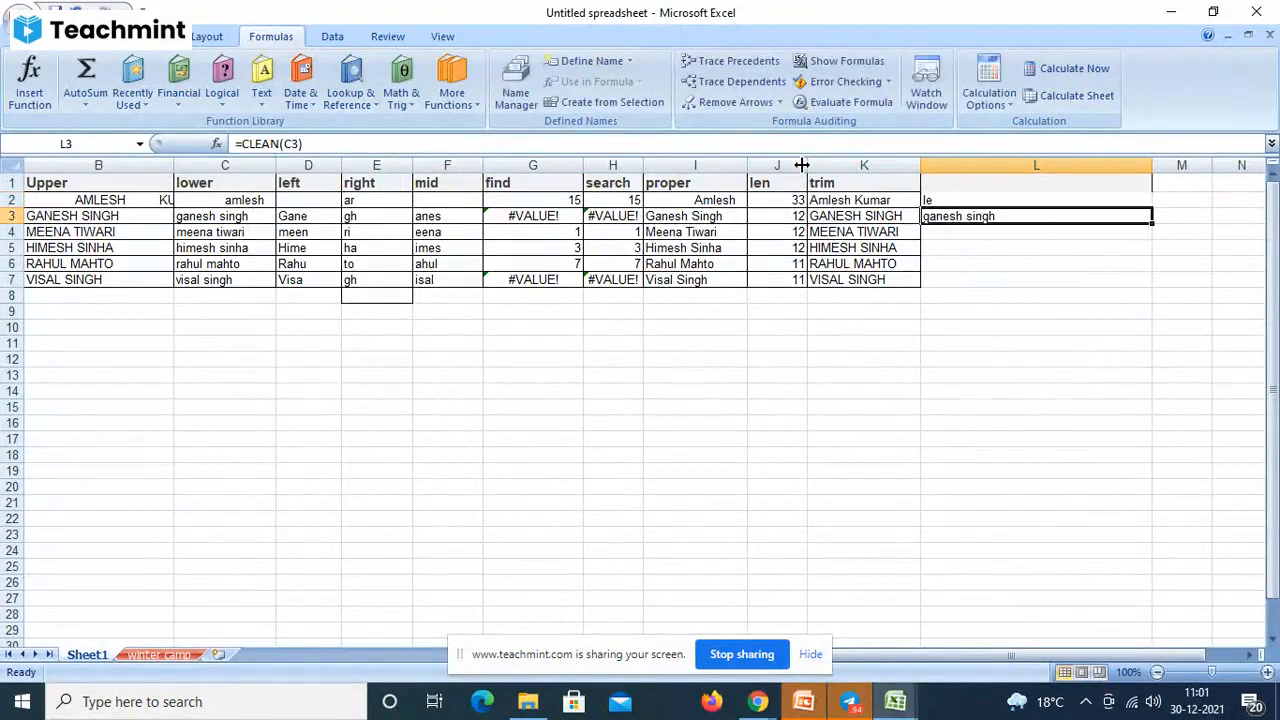
{"action": "left_click", "coordinate": [947, 199]}
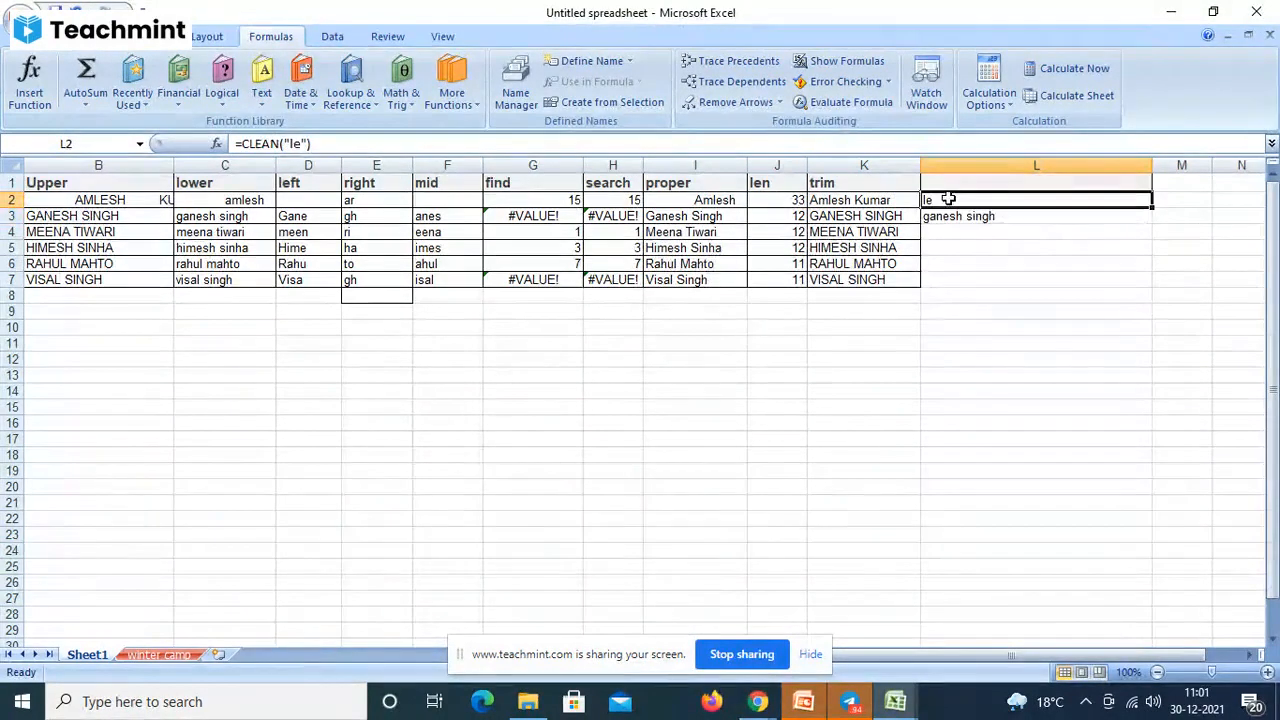
- Try =CHAR(65) in L2, then clear the trial entries from L2:L7
{"action": "left_click", "coordinate": [268, 108]}
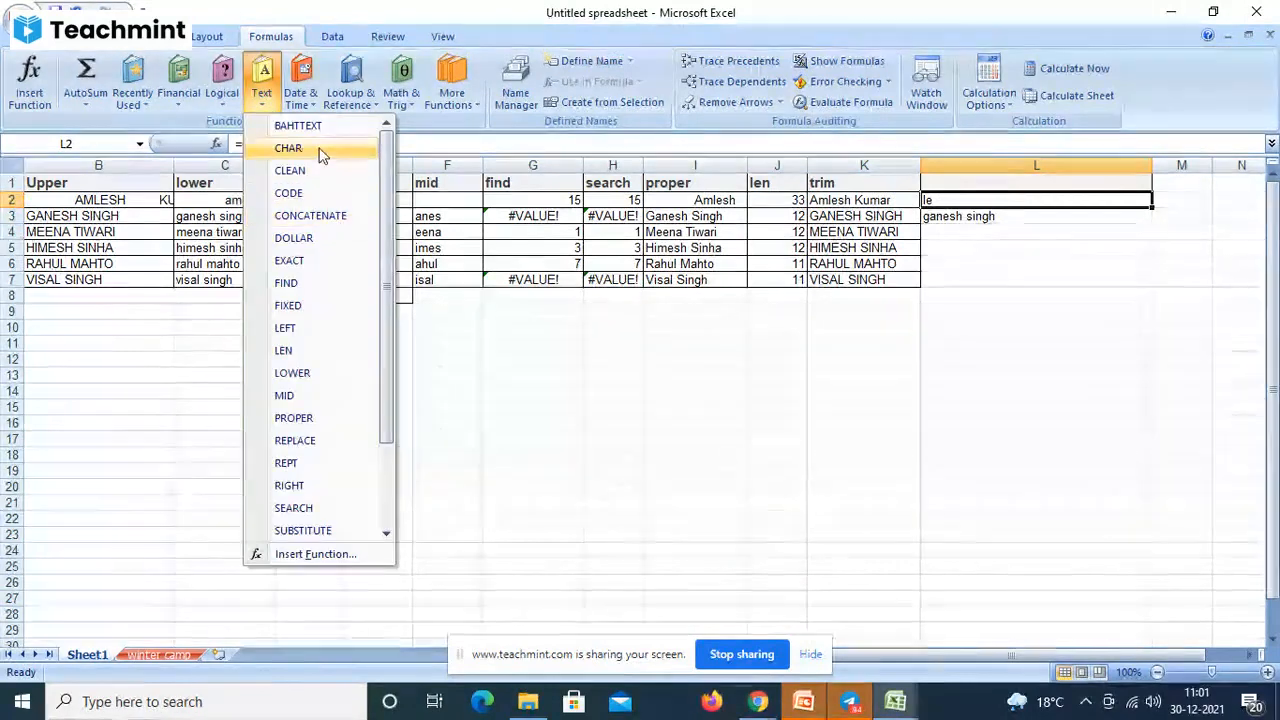
{"action": "left_click", "coordinate": [995, 203]}
{"action": "key", "text": "Delete"}
{"action": "type", "text": "="}
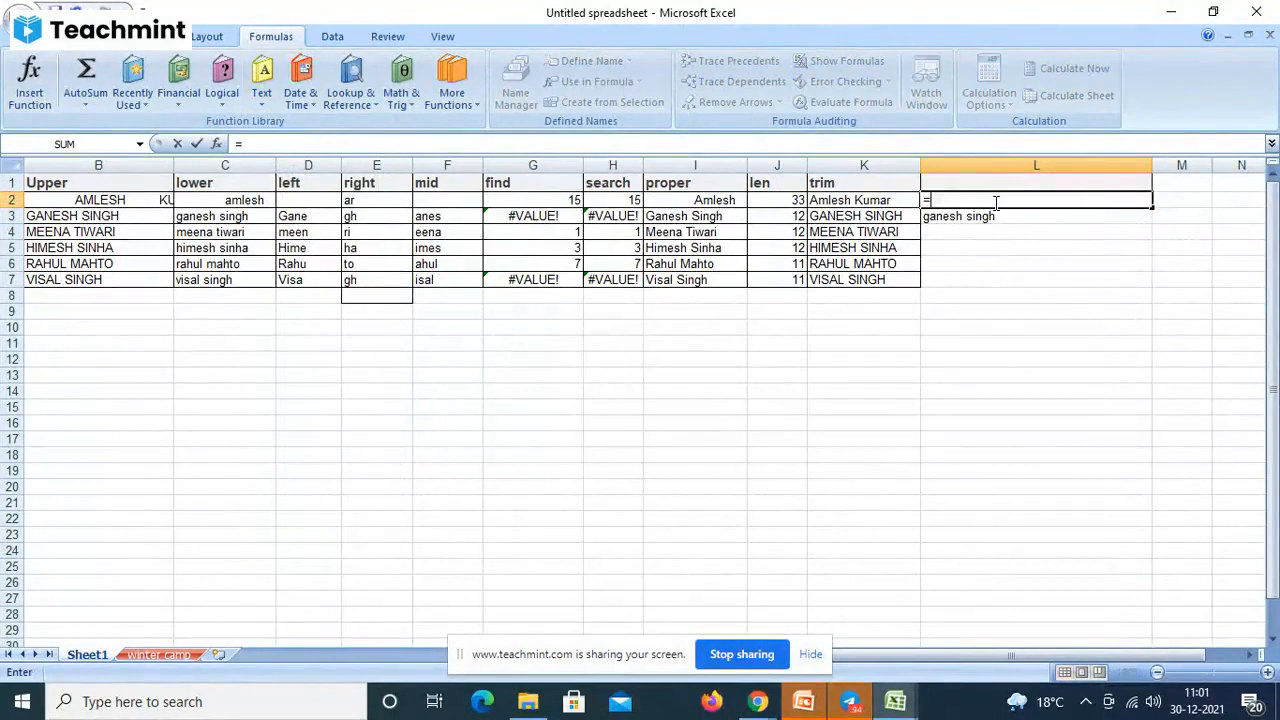
{"action": "type", "text": "char"}
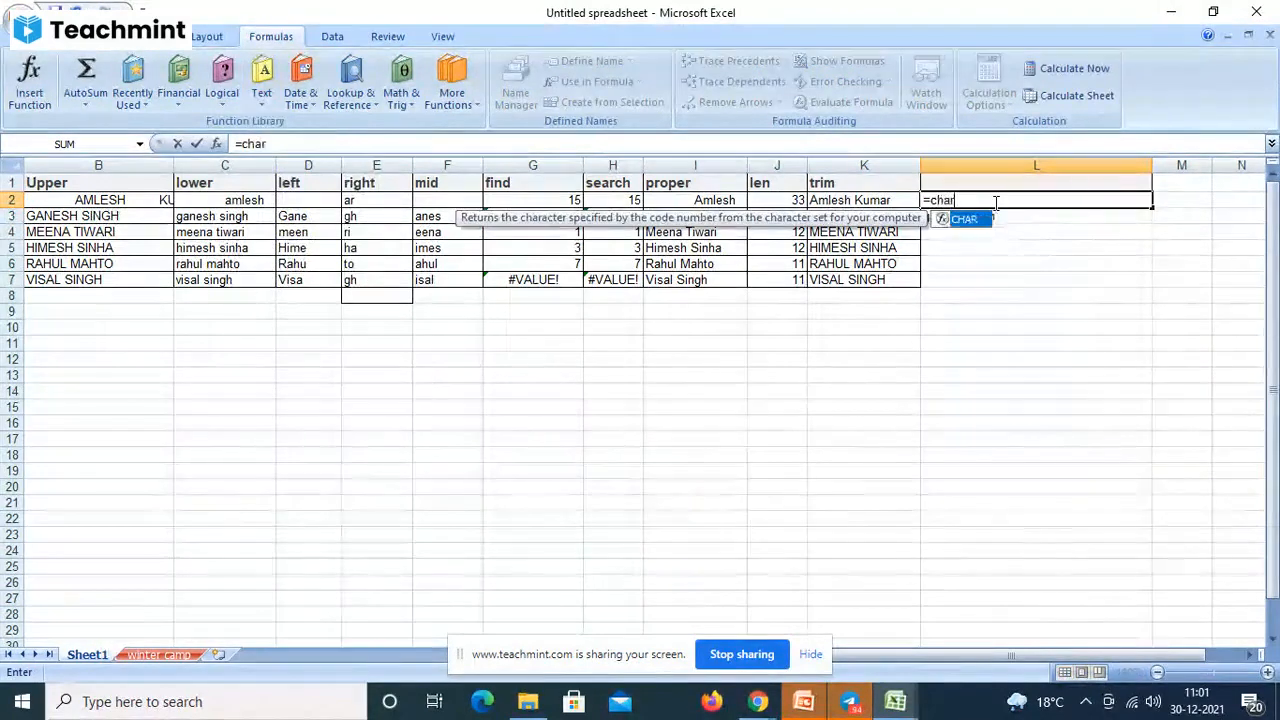
{"action": "type", "text": "("}
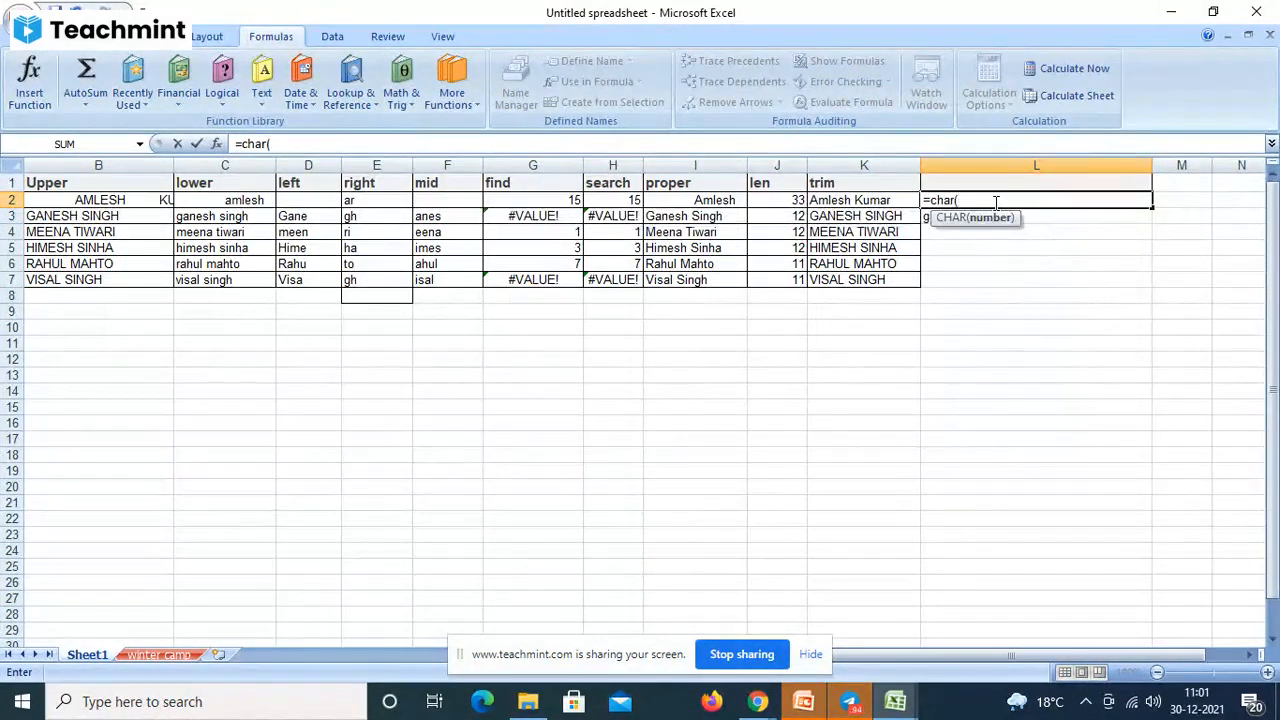
{"action": "type", "text": "65)"}
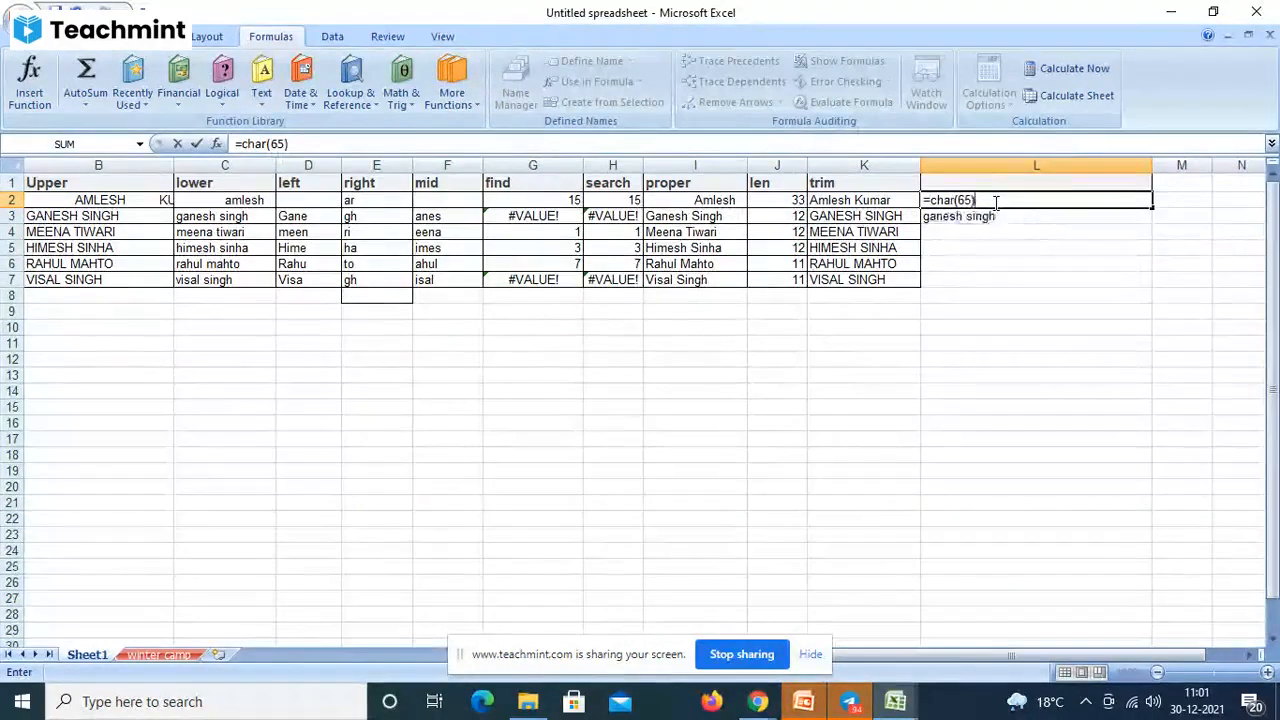
{"action": "key", "text": "Return"}
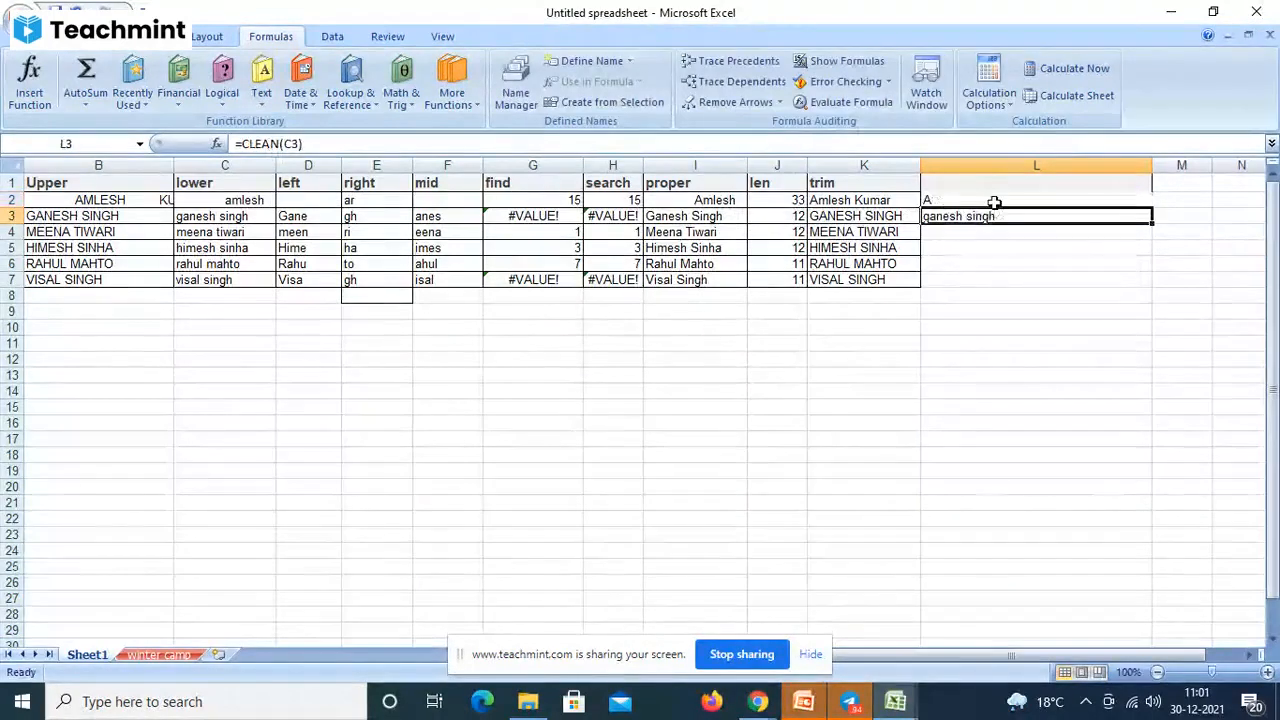
{"action": "left_click", "coordinate": [955, 200]}
{"action": "left_click_drag", "start_coordinate": [955, 200], "coordinate": [953, 278]}
{"action": "key", "text": "Delete"}
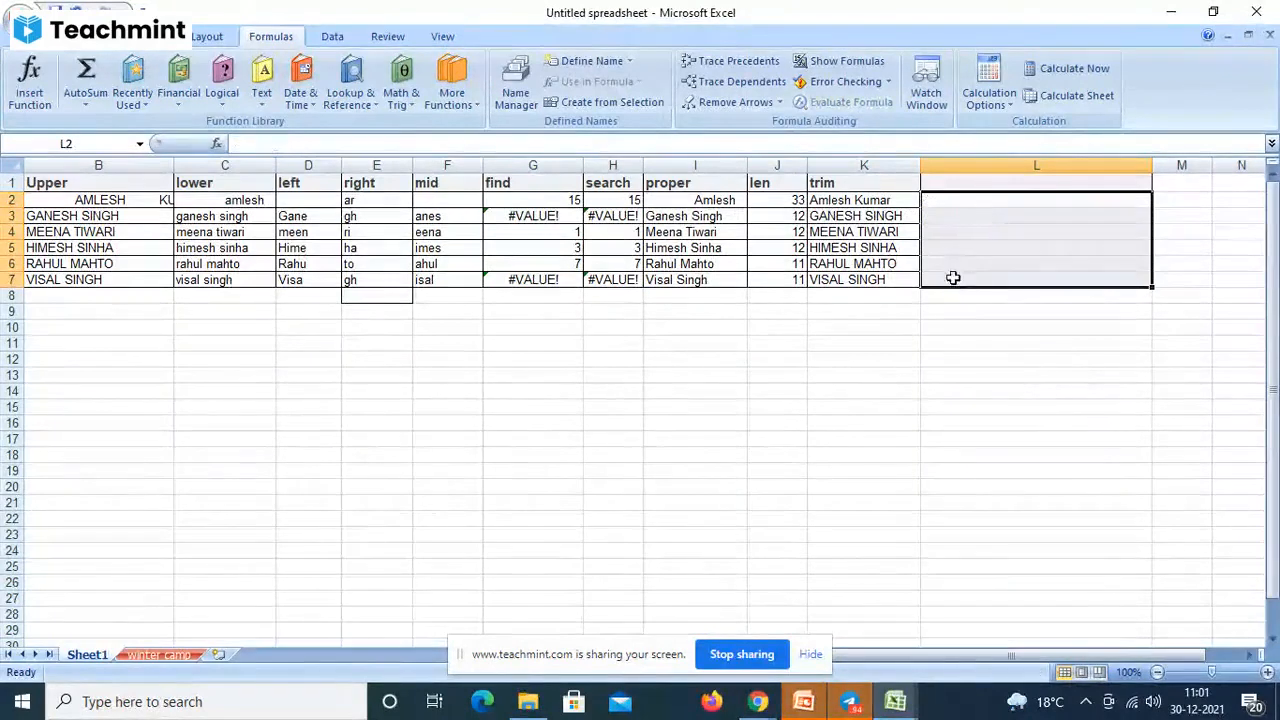
- Narrow column L and give it the heading Char in L1
{"action": "left_click", "coordinate": [965, 184]}
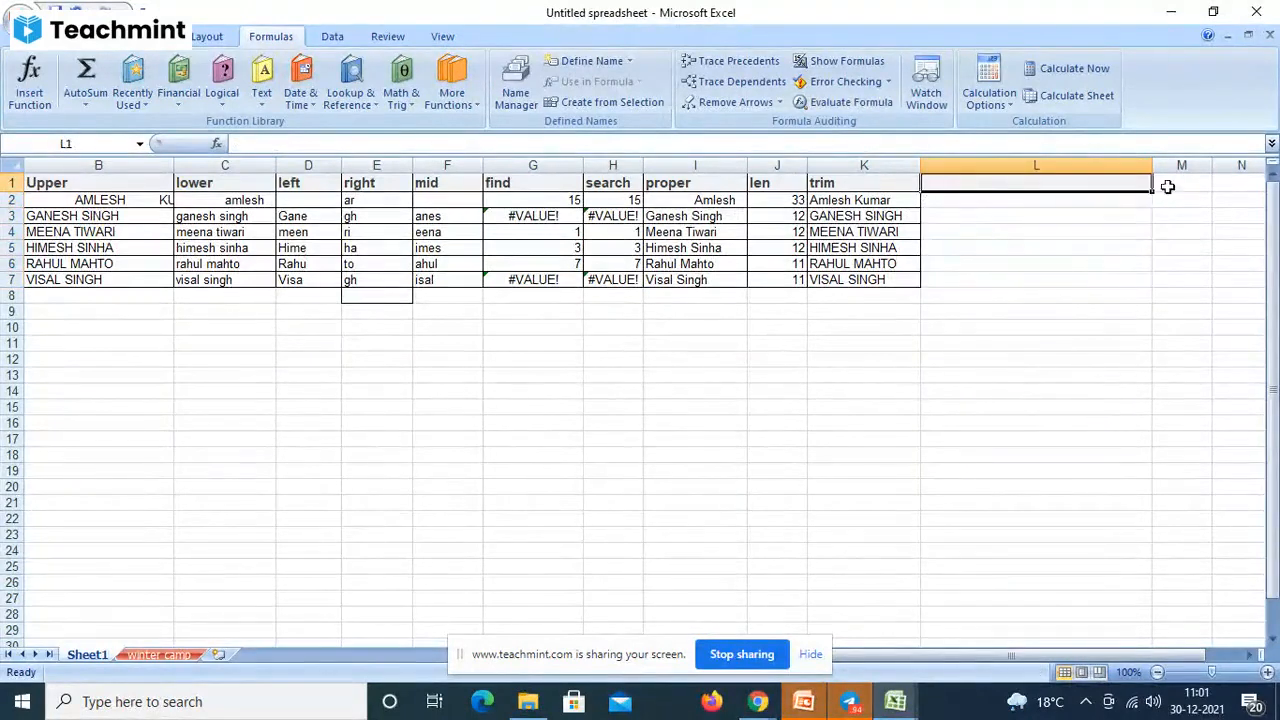
{"action": "left_click_drag", "start_coordinate": [1147, 166], "coordinate": [1062, 166]}
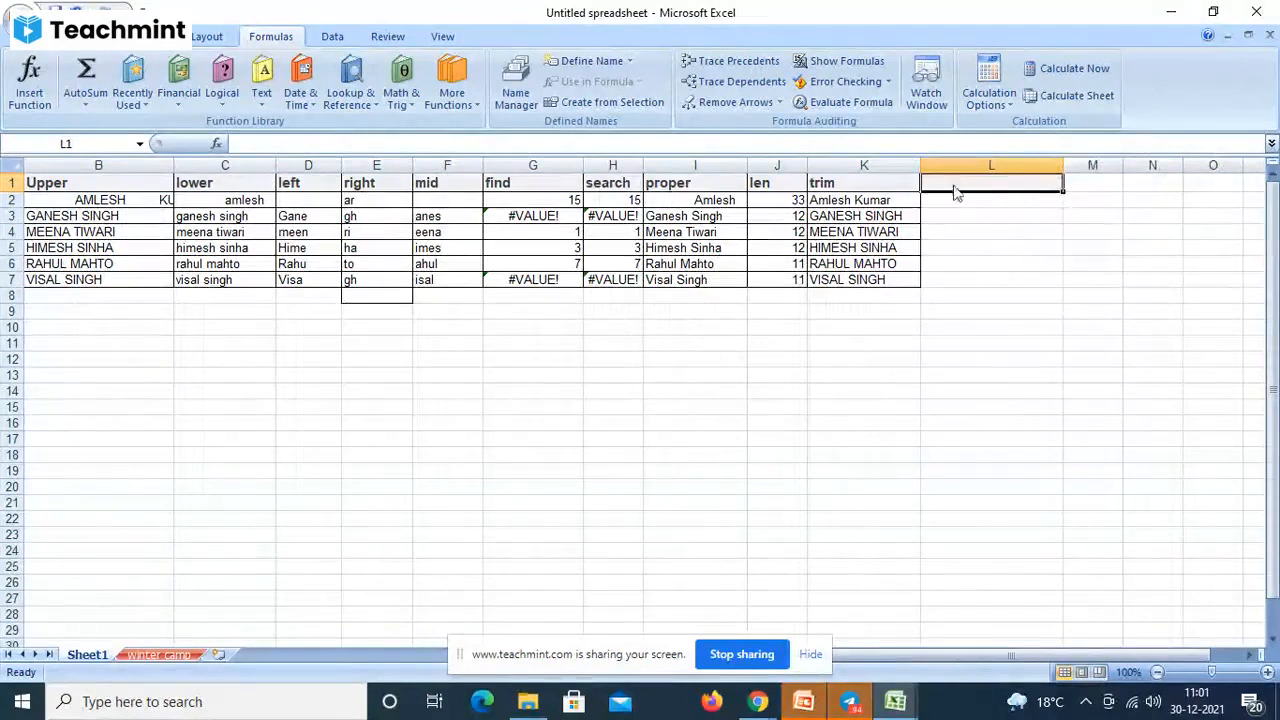
{"action": "type", "text": "Char"}
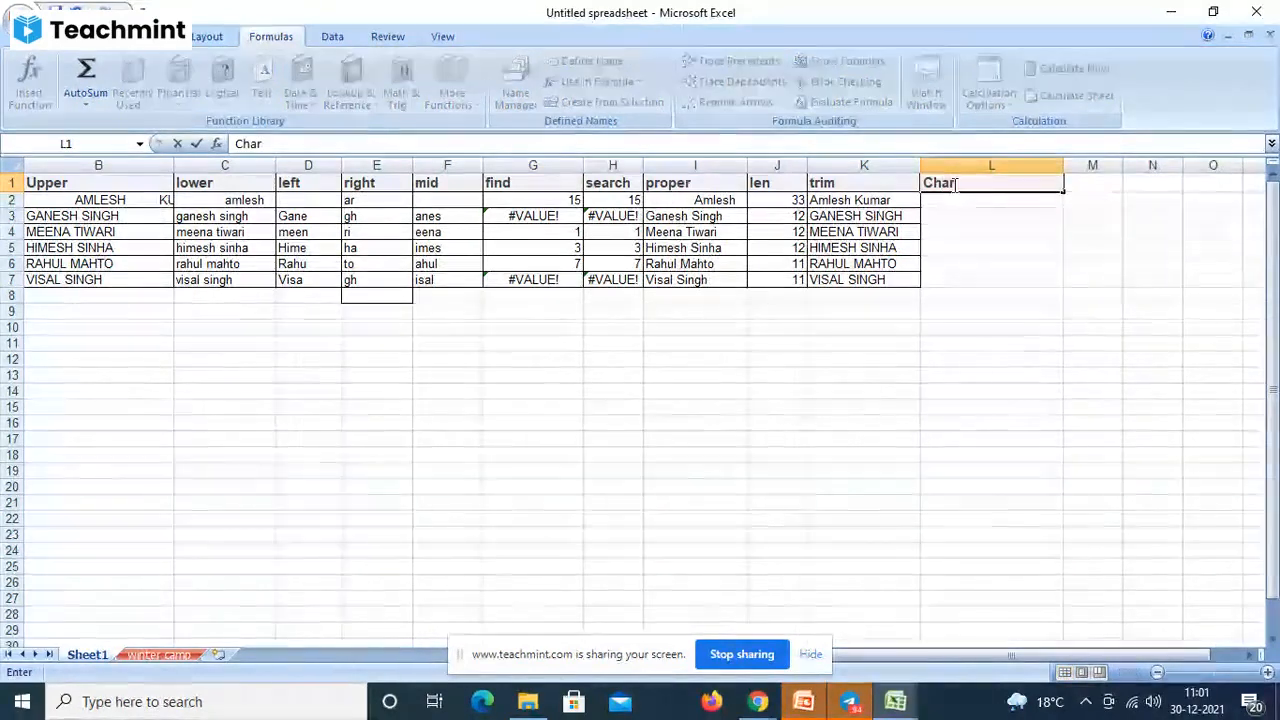
{"action": "key", "text": "Return"}
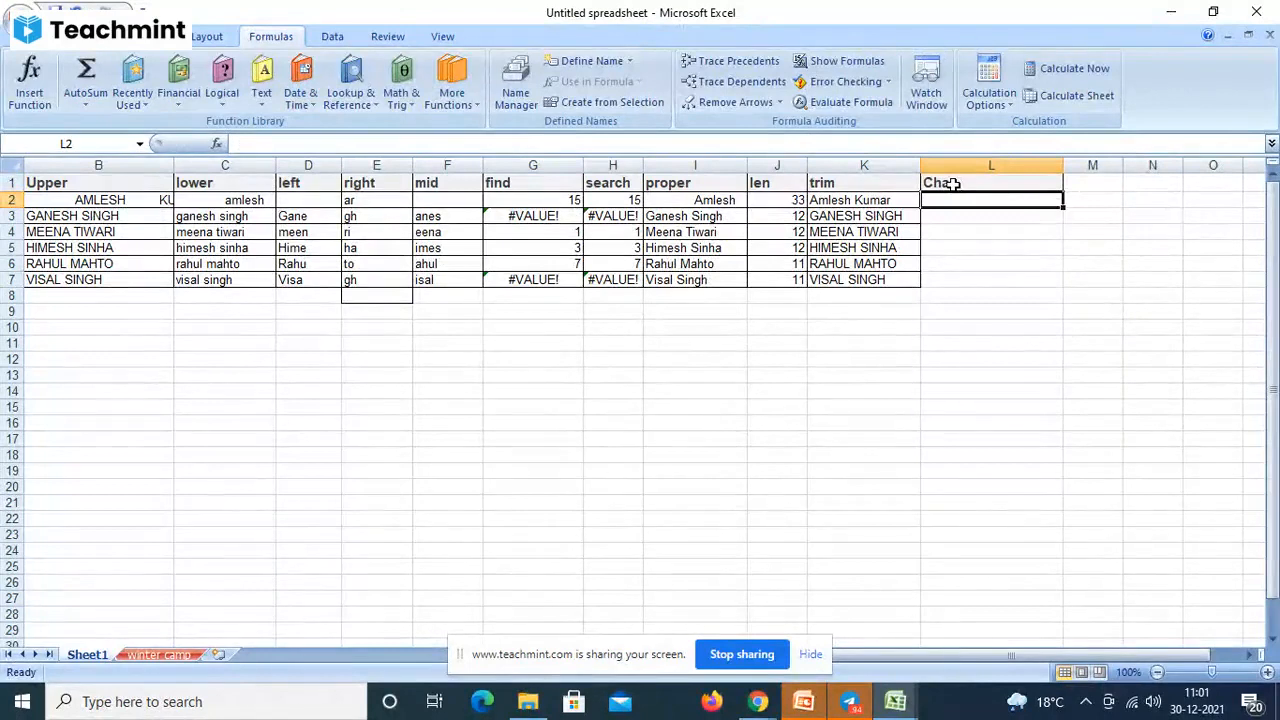
- Enter =CHAR(67) in L2 so it shows C
{"action": "type", "text": "=cha"}
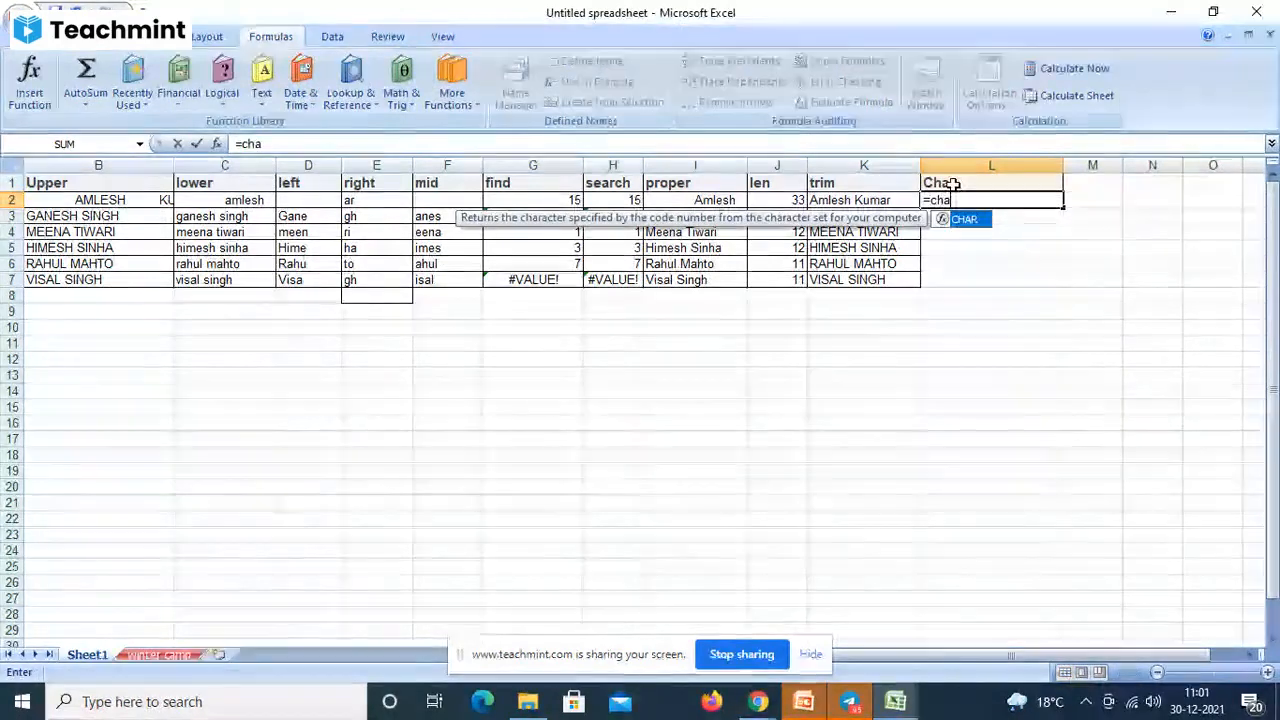
{"action": "type", "text": "r("}
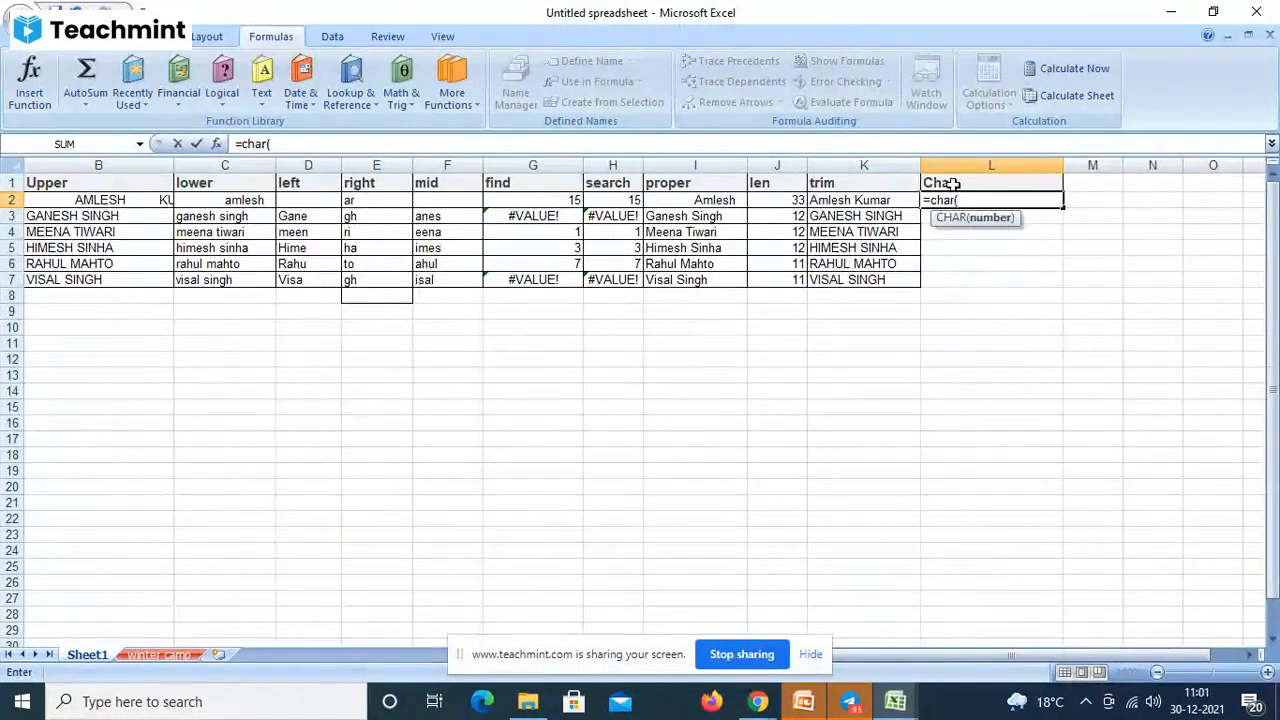
{"action": "type", "text": "7)"}
{"action": "key", "text": "Return"}
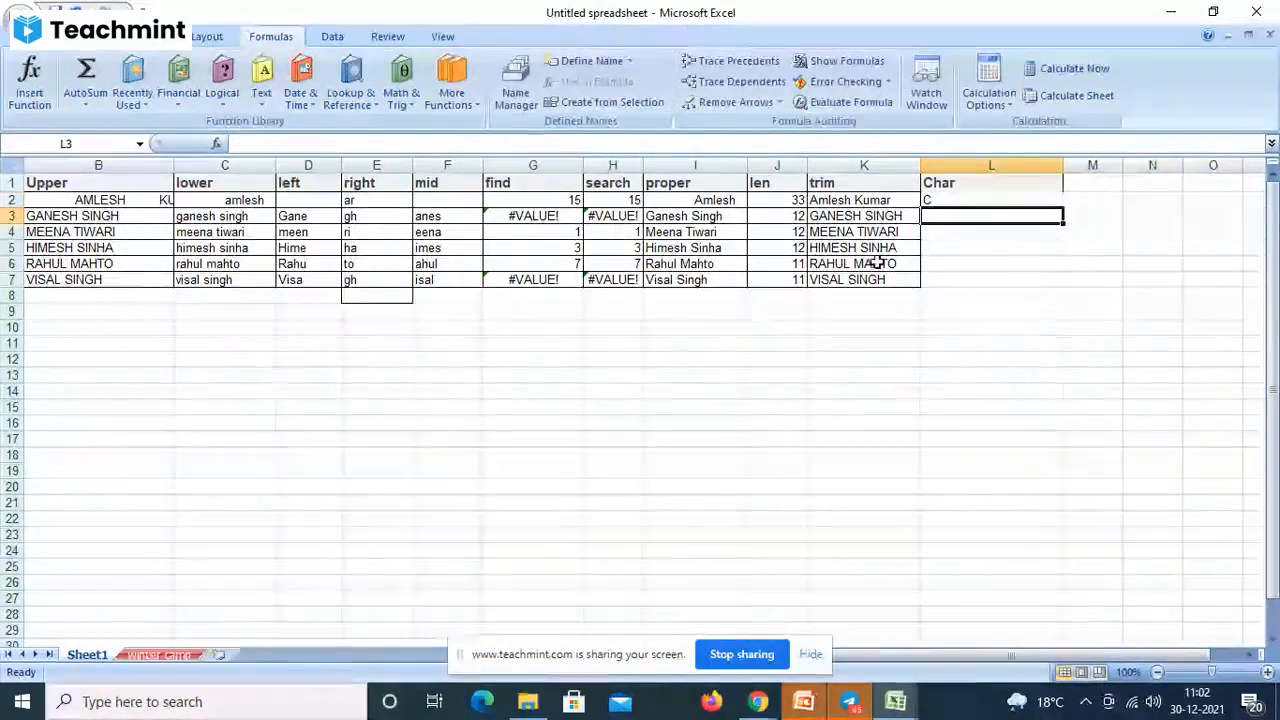
{"action": "left_click", "coordinate": [475, 374]}
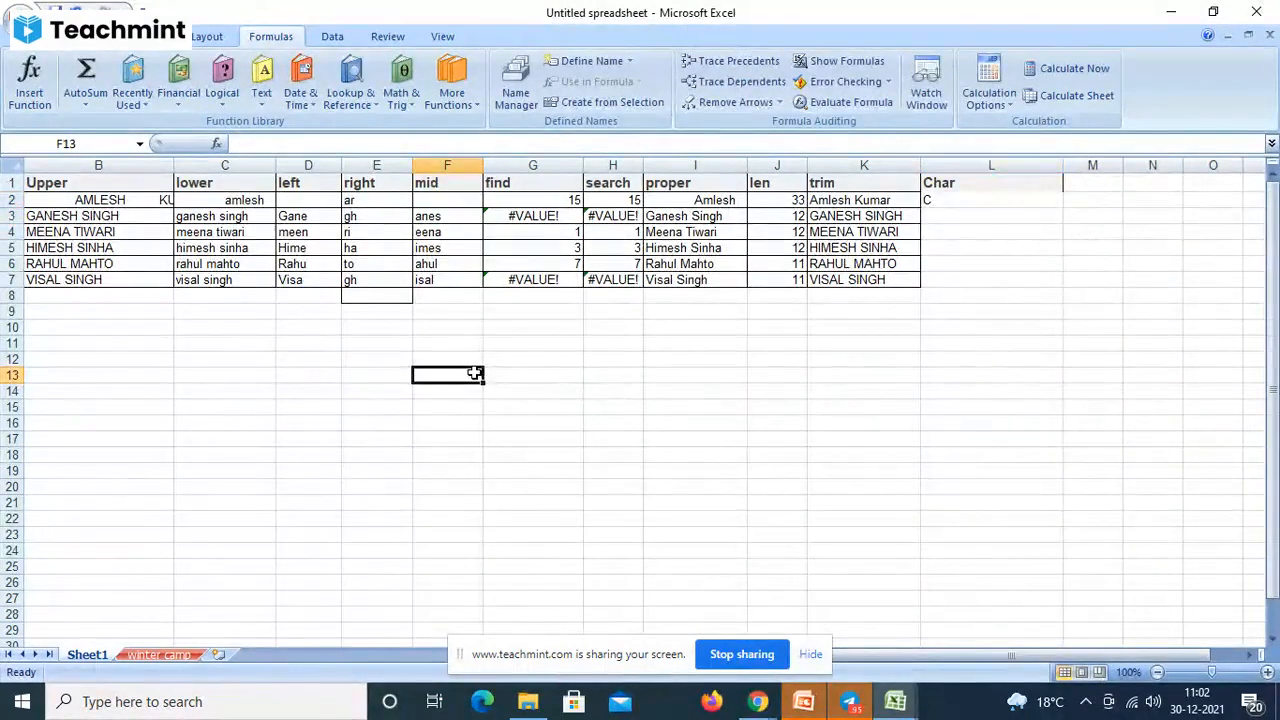
- Enter the label ASCII in F13
{"action": "type", "text": "ASCII"}
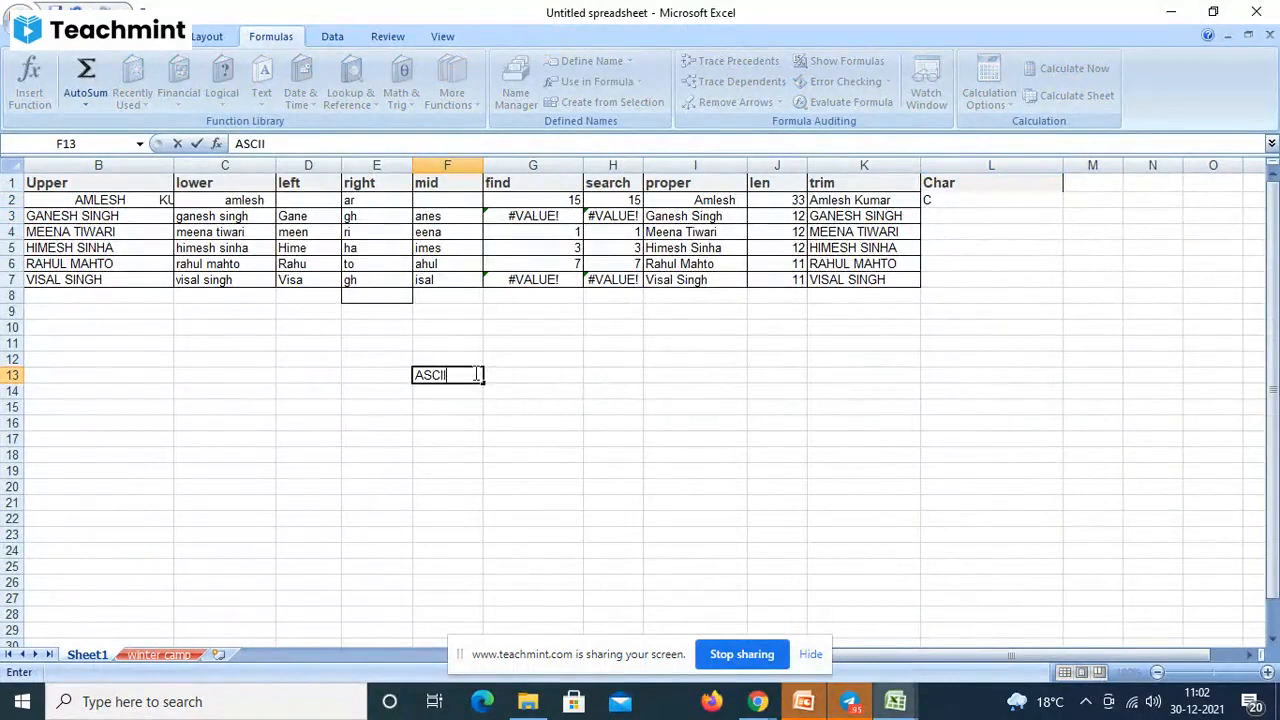
{"action": "key", "text": "Return"}
{"action": "left_click", "coordinate": [451, 375]}
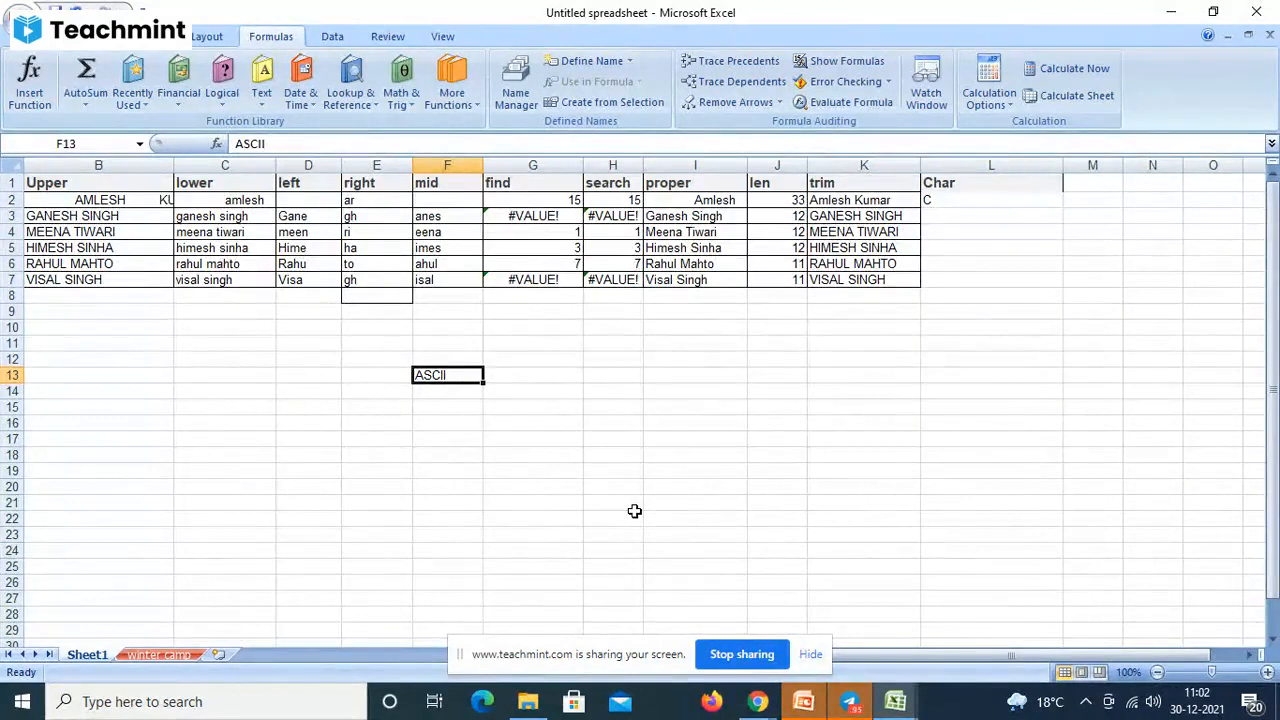
- Enter PI in H13 and the value 3.14 in I13
{"action": "left_click", "coordinate": [617, 404]}
{"action": "left_click", "coordinate": [598, 372]}
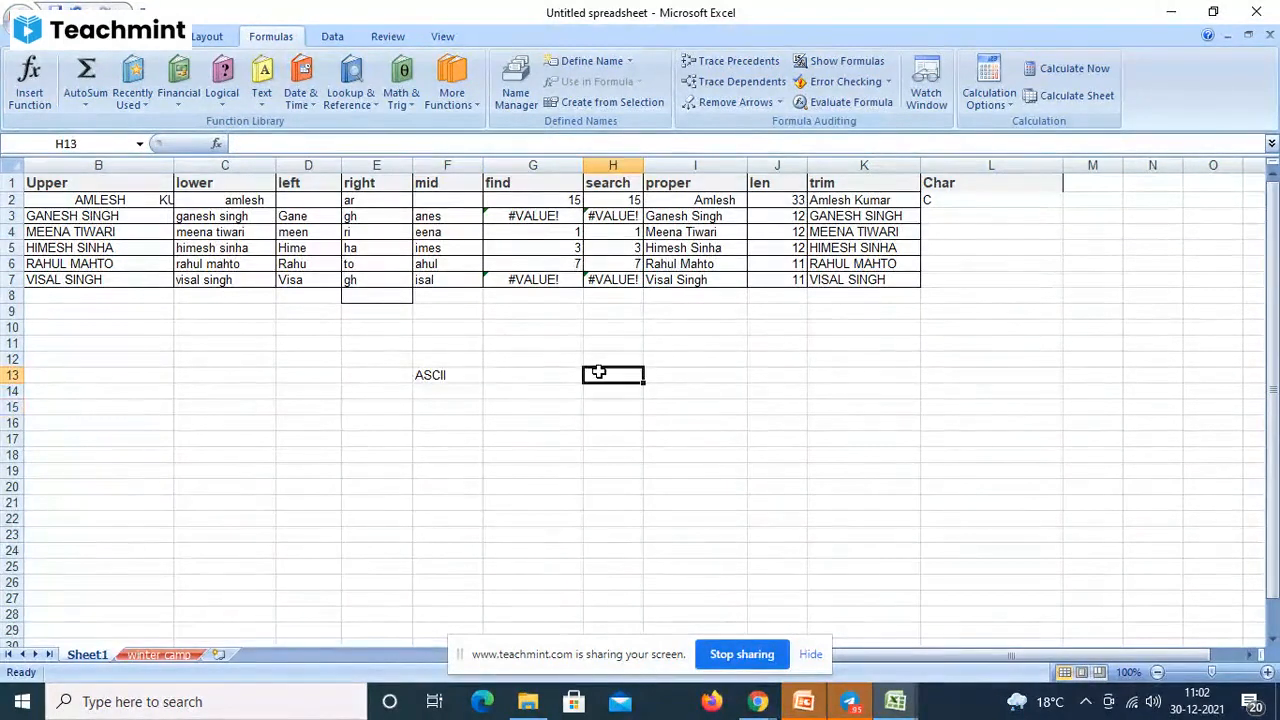
{"action": "type", "text": "PI"}
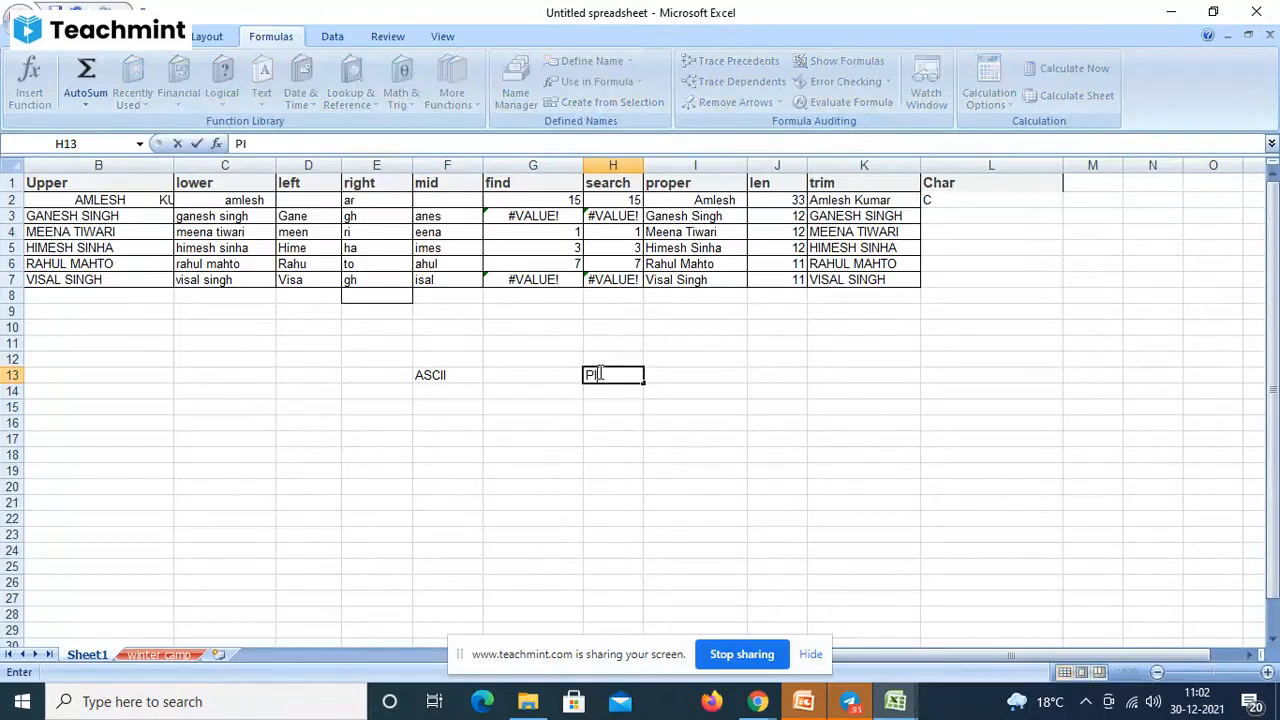
{"action": "key", "text": "Tab"}
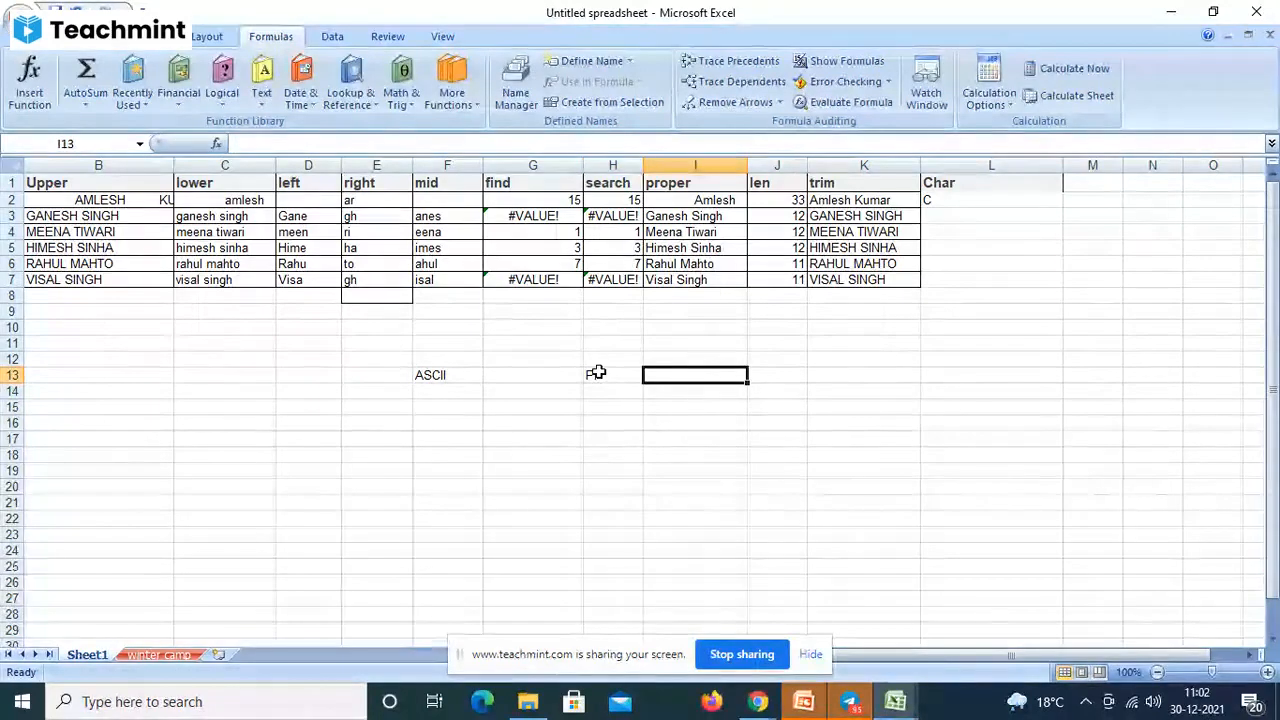
{"action": "type", "text": "3."}
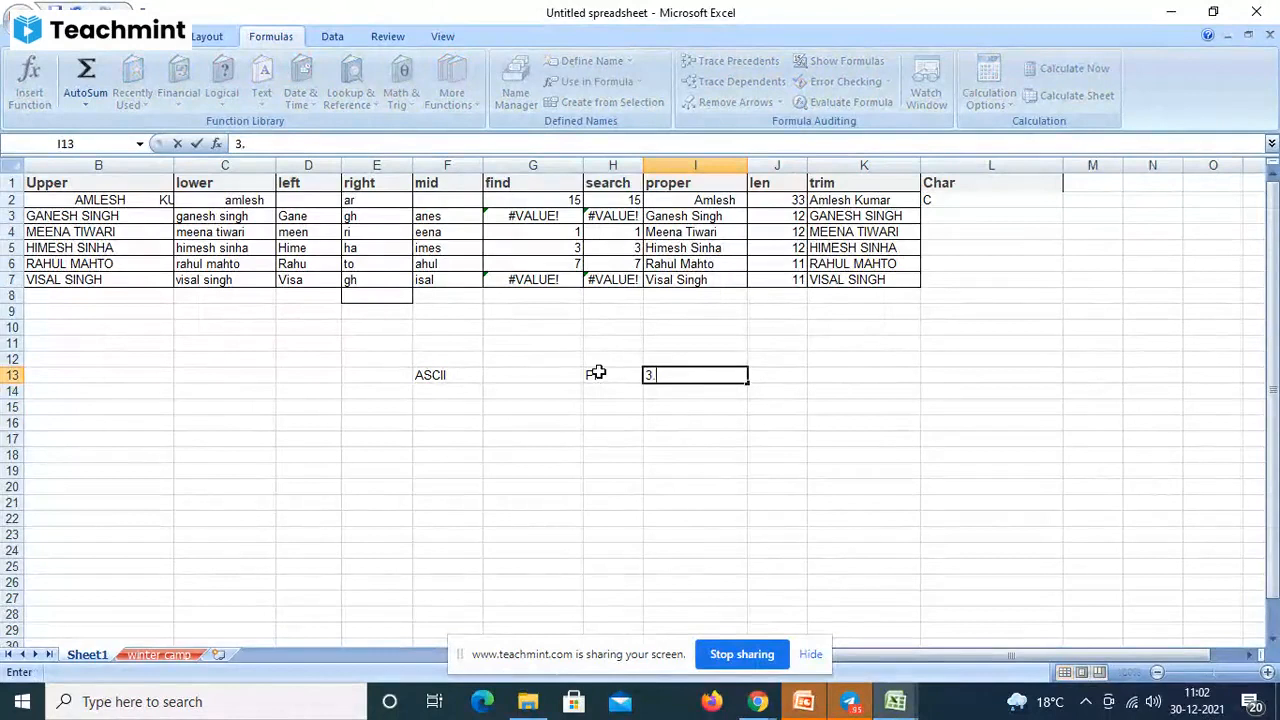
{"action": "type", "text": "14"}
{"action": "key", "text": "Return"}
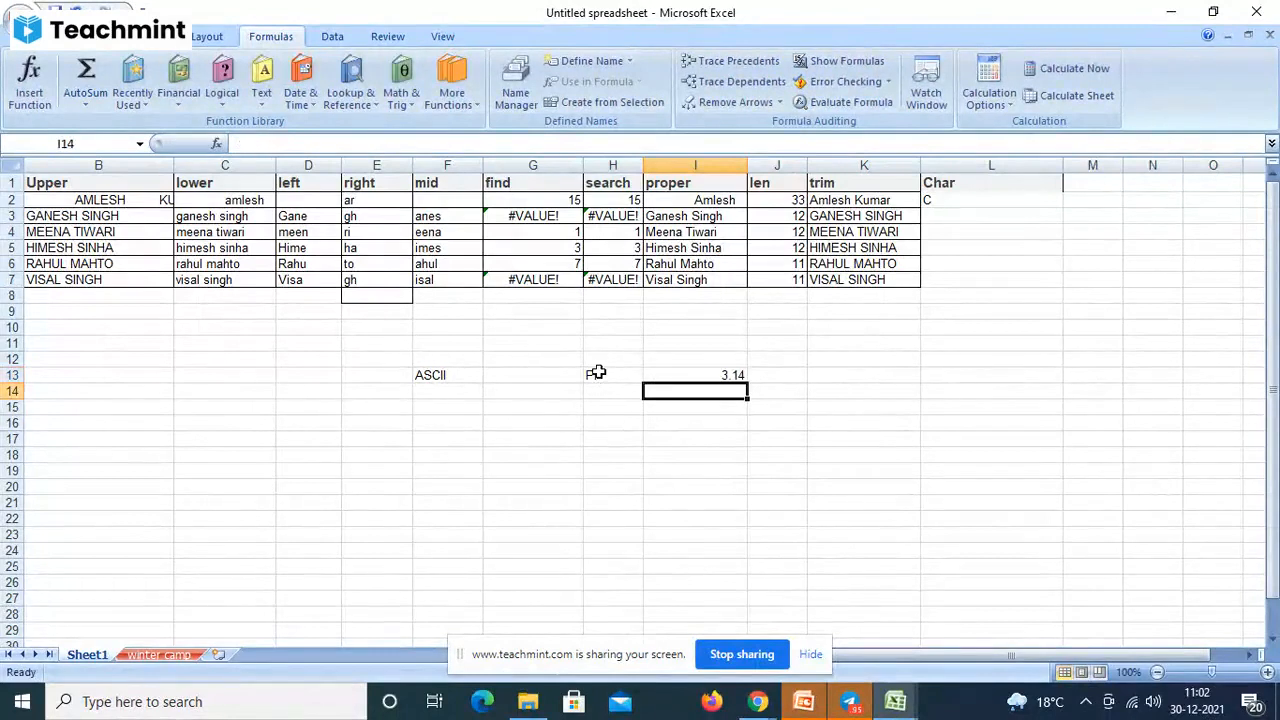
{"action": "left_click_drag", "start_coordinate": [593, 374], "coordinate": [689, 372]}
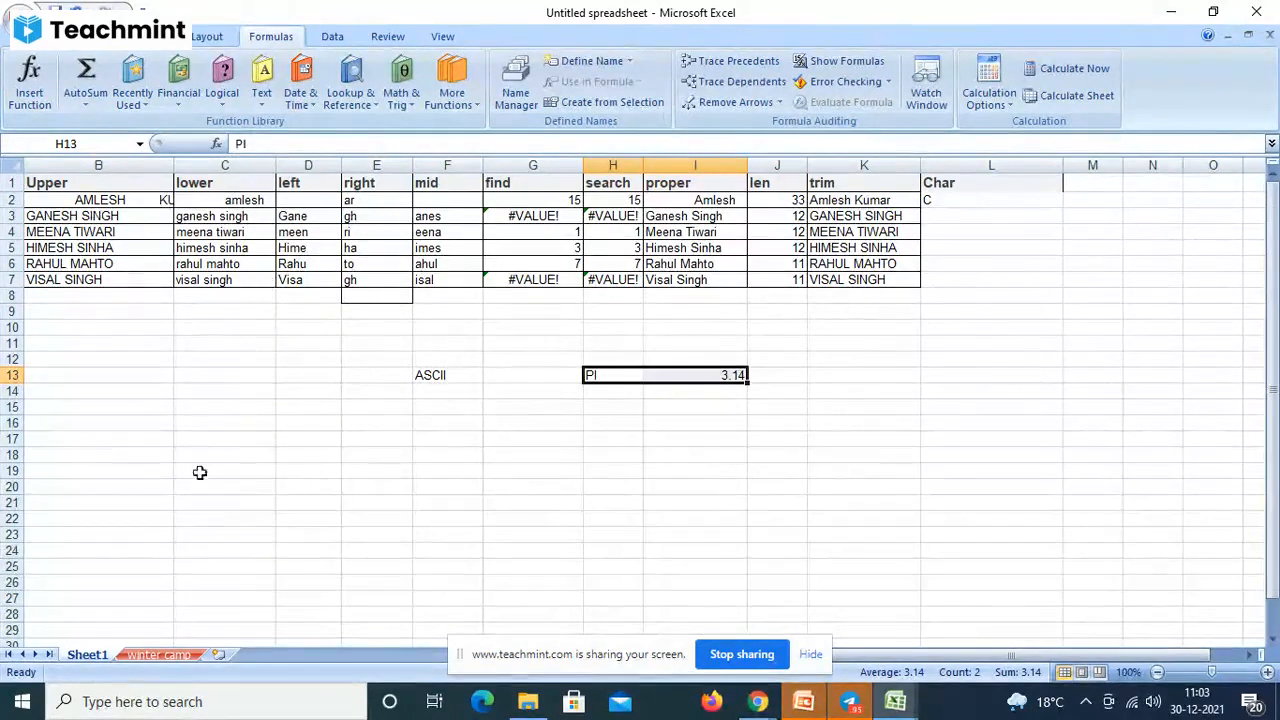
- Enter the number 3 in D19 and 11 in E19
{"action": "left_click", "coordinate": [334, 471]}
{"action": "type", "text": "3"}
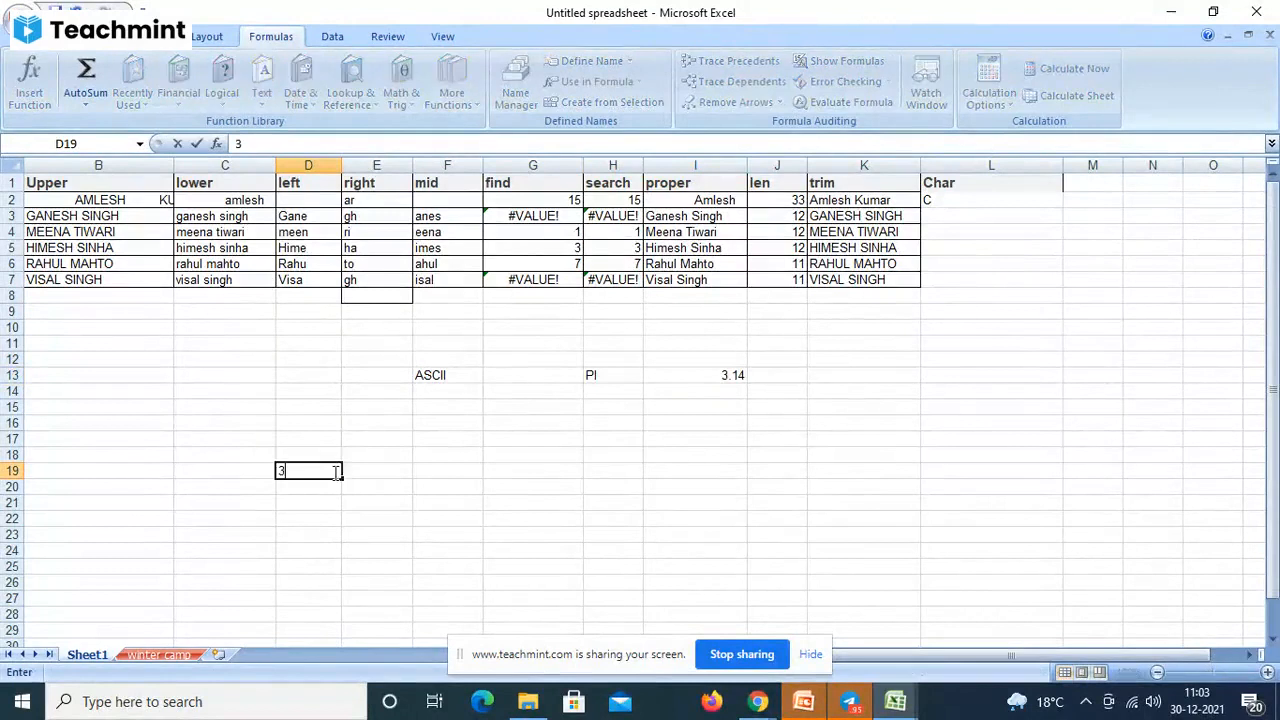
{"action": "left_click", "coordinate": [308, 489]}
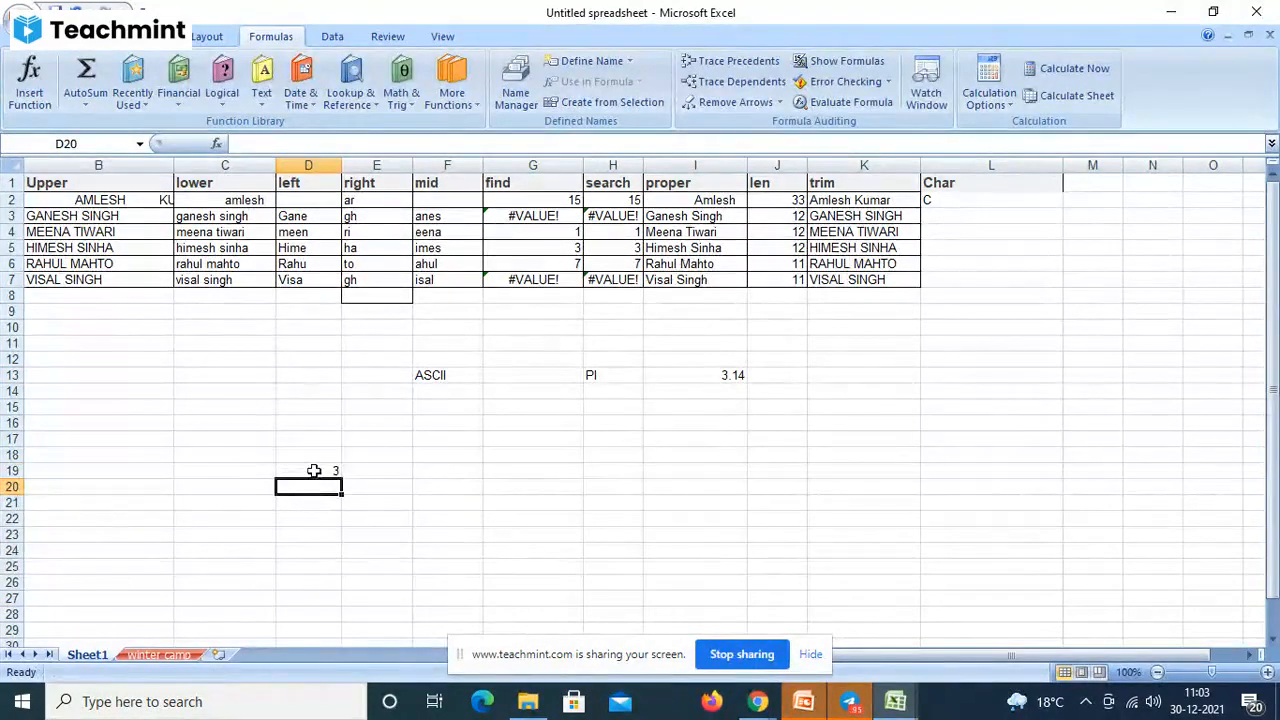
{"action": "left_click", "coordinate": [314, 472]}
{"action": "left_click", "coordinate": [358, 484]}
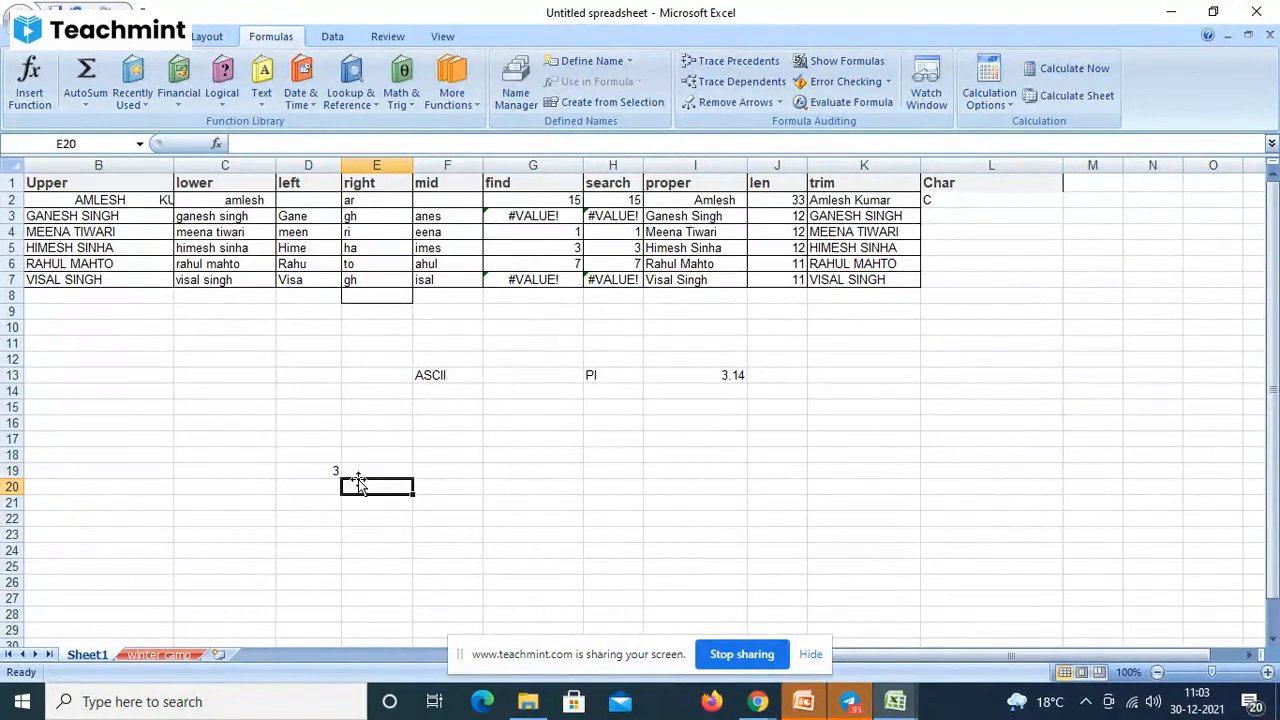
{"action": "left_click", "coordinate": [358, 475]}
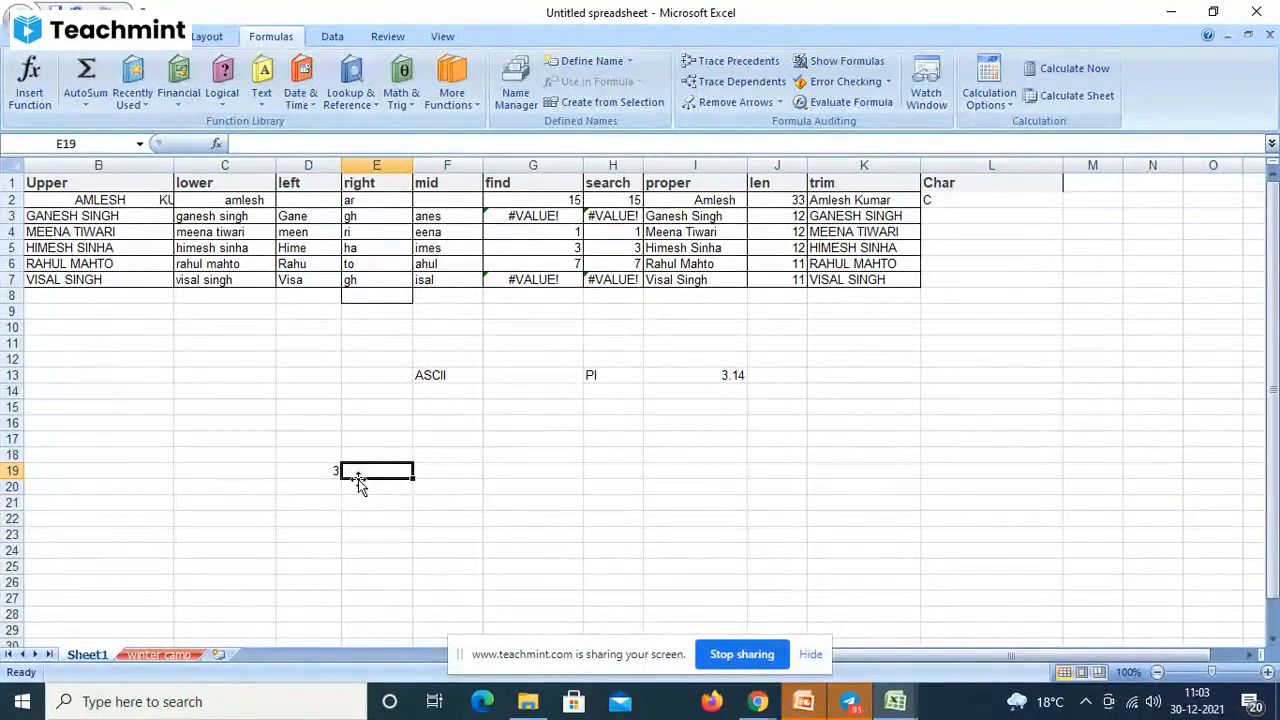
{"action": "type", "text": "11"}
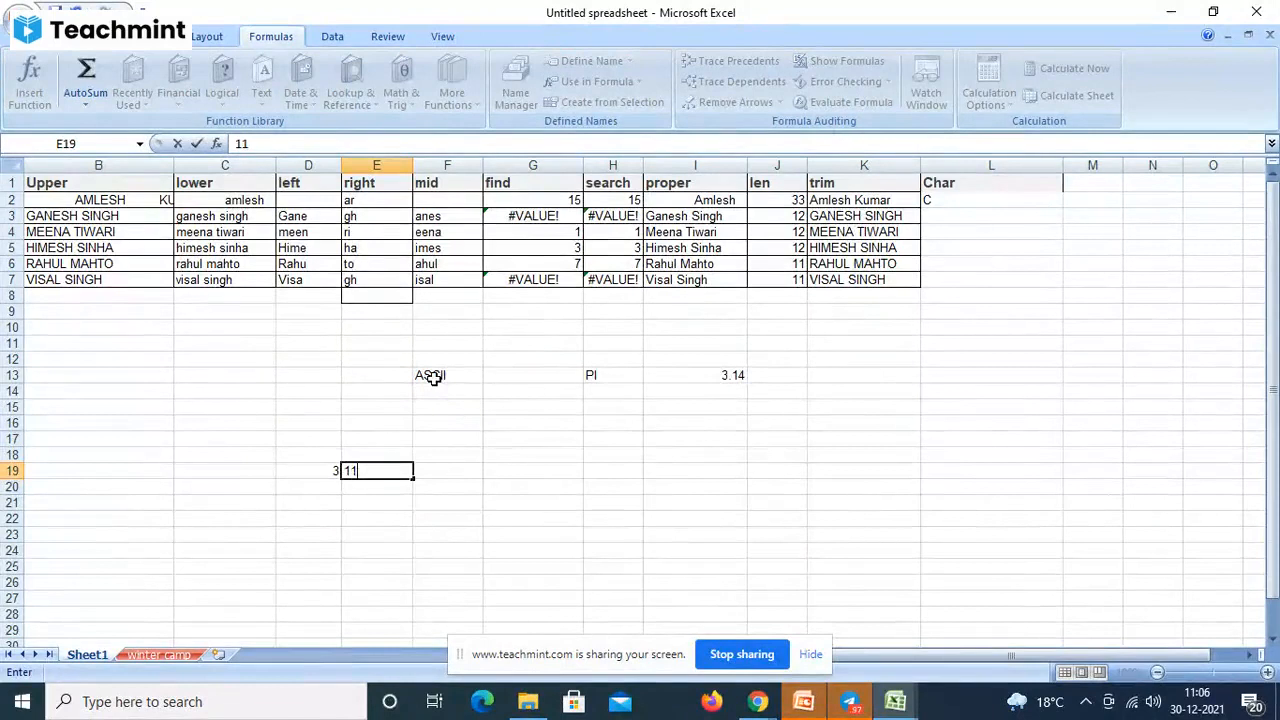
- Commit 11 in E19 and select the =CHAR(67) formula in L2
{"action": "left_click", "coordinate": [432, 377]}
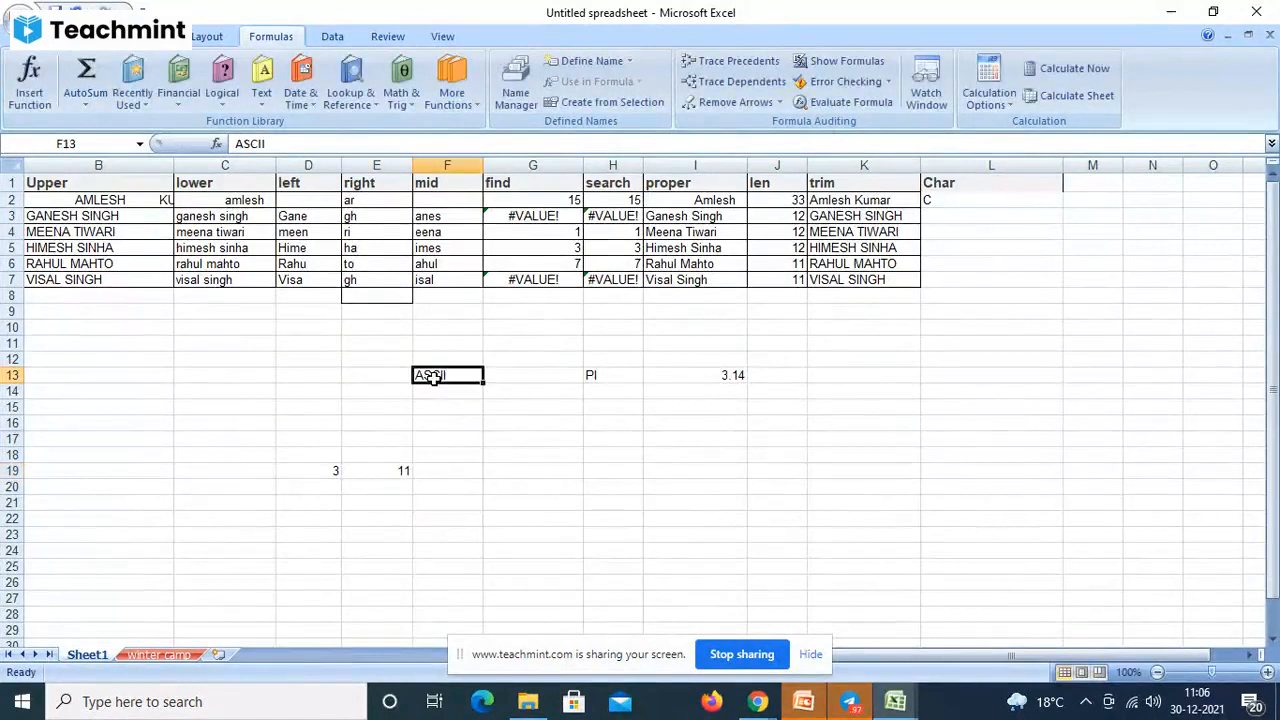
{"action": "left_click", "coordinate": [940, 201]}
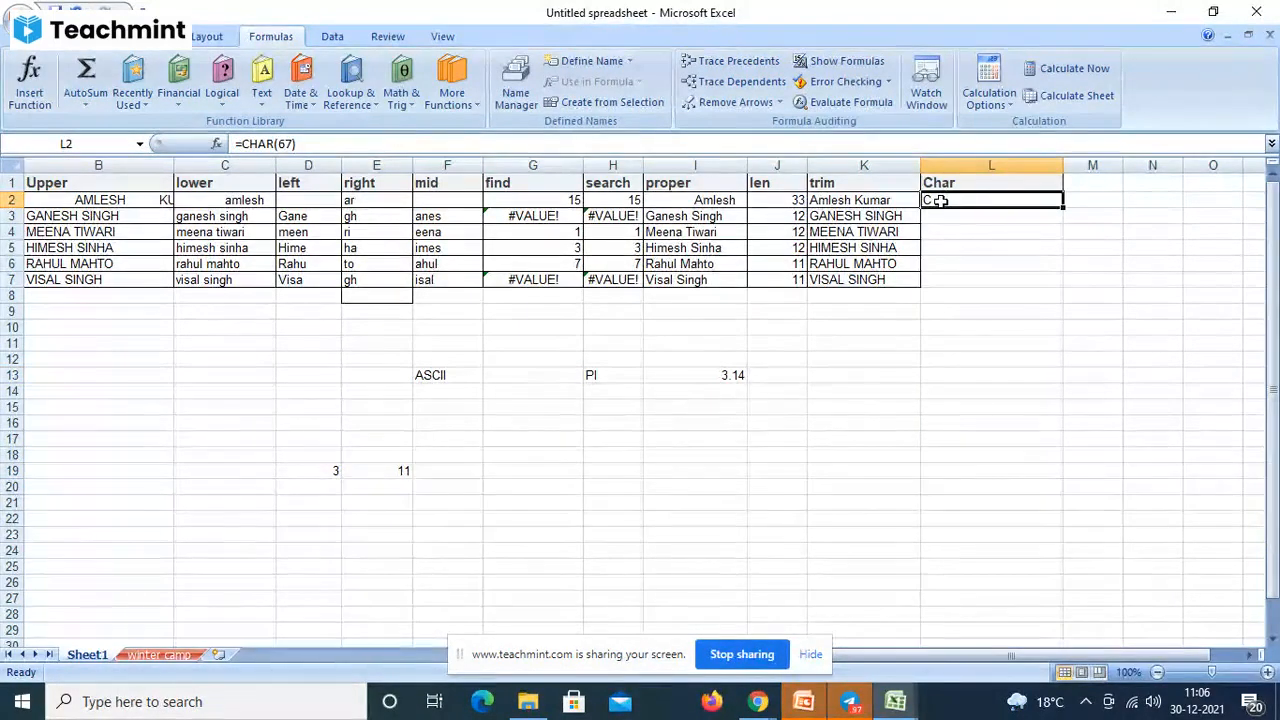
- Change L2's formula to =CHAR(97), then to =CHAR(99)
{"action": "left_click", "coordinate": [294, 143]}
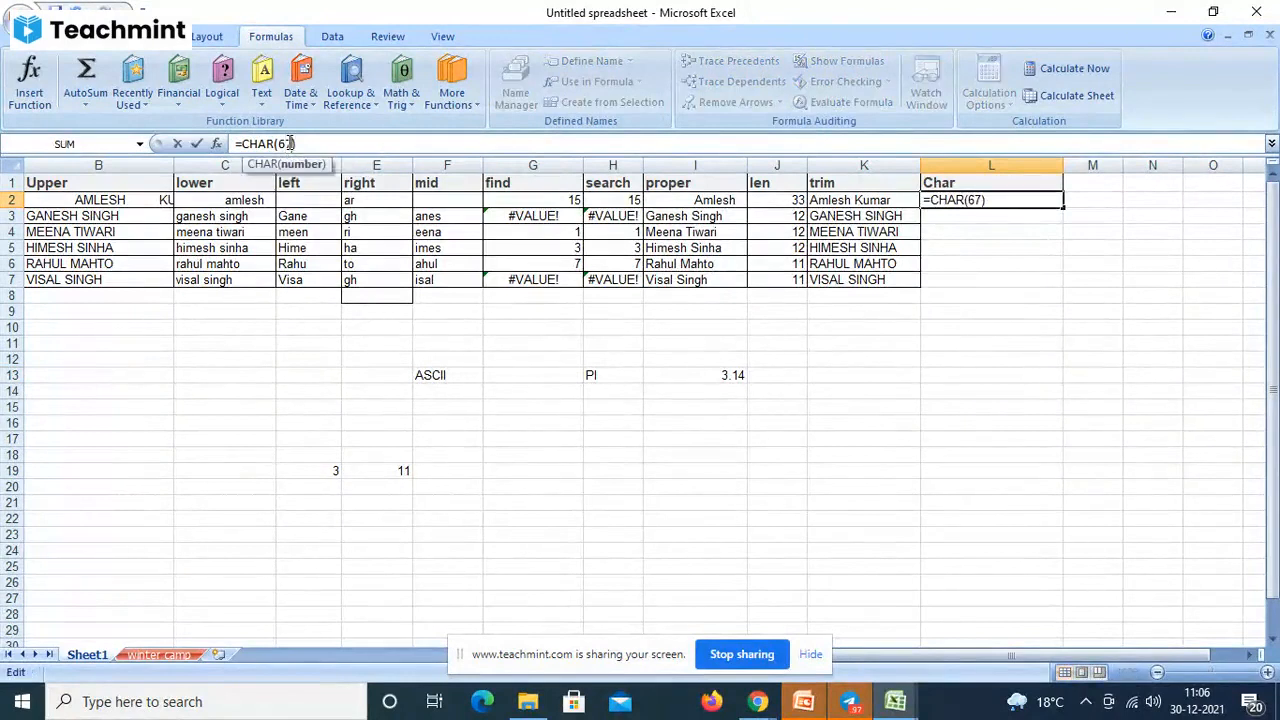
{"action": "key", "text": "BackSpace"}
{"action": "key", "text": "BackSpace"}
{"action": "type", "text": "97)"}
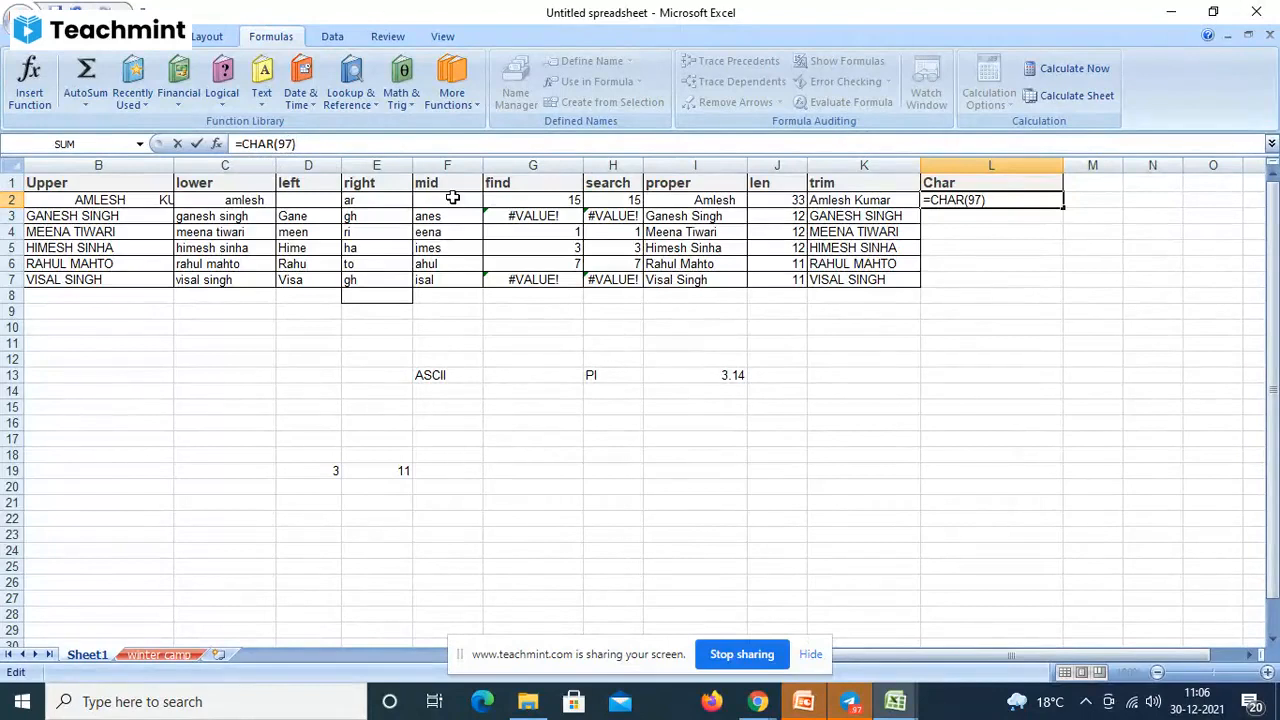
{"action": "key", "text": "Return"}
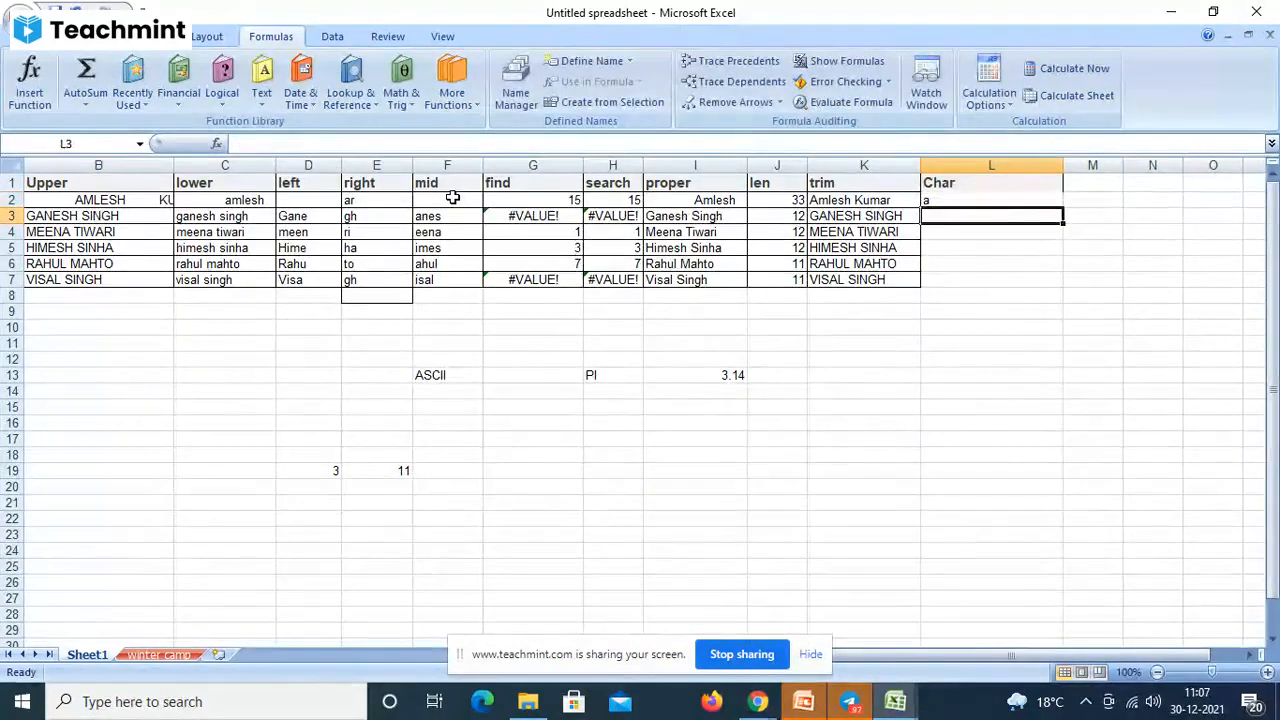
{"action": "left_click", "coordinate": [930, 199]}
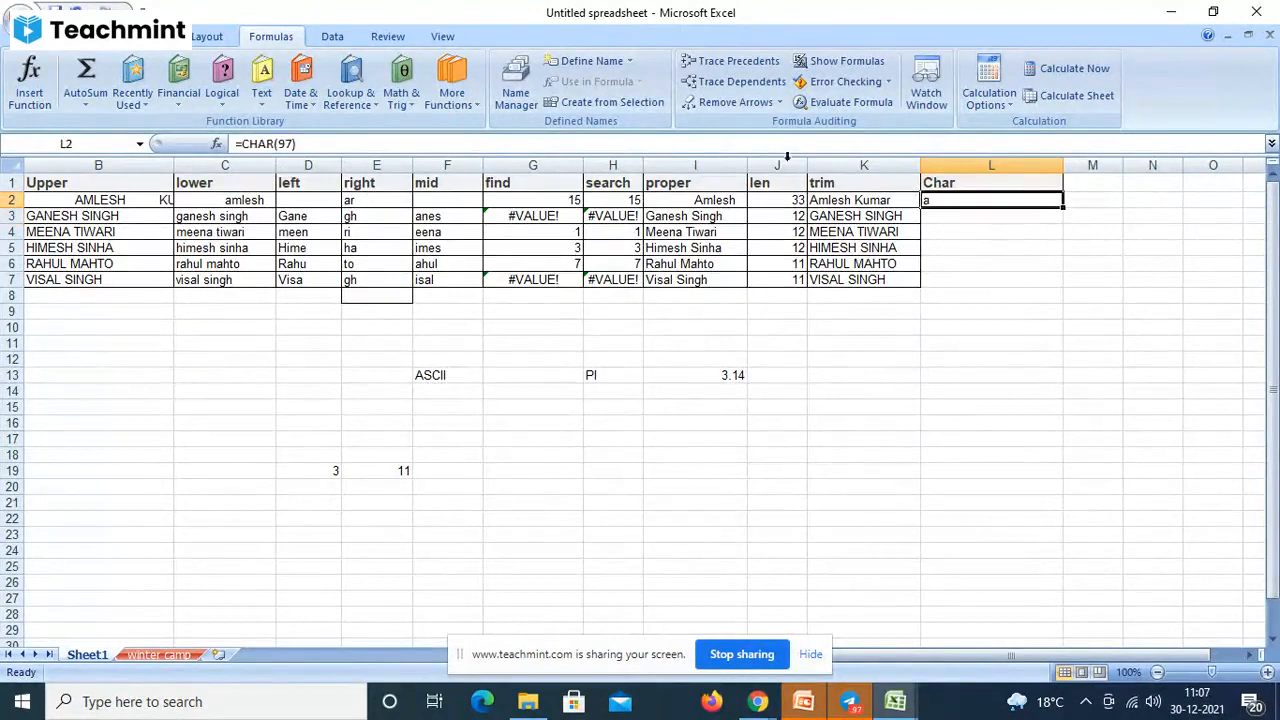
{"action": "left_click", "coordinate": [295, 144]}
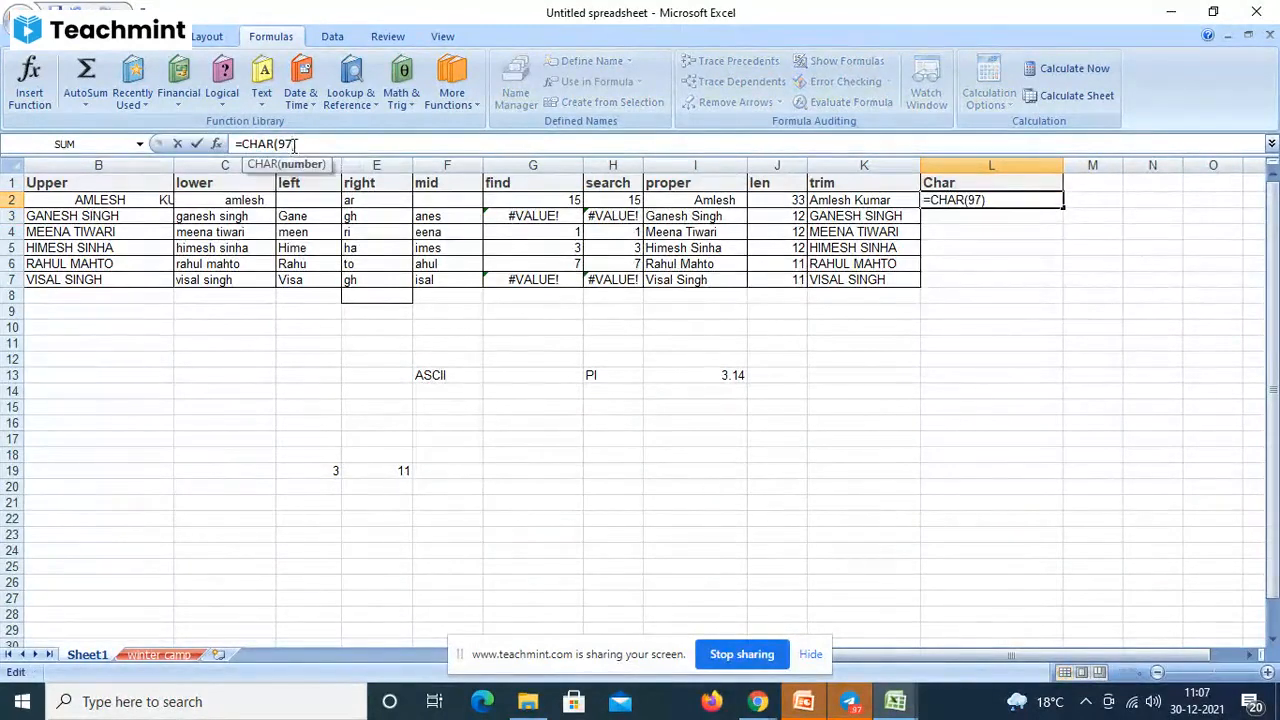
{"action": "key", "text": "BackSpace"}
{"action": "type", "text": "9"}
{"action": "key", "text": "Return"}
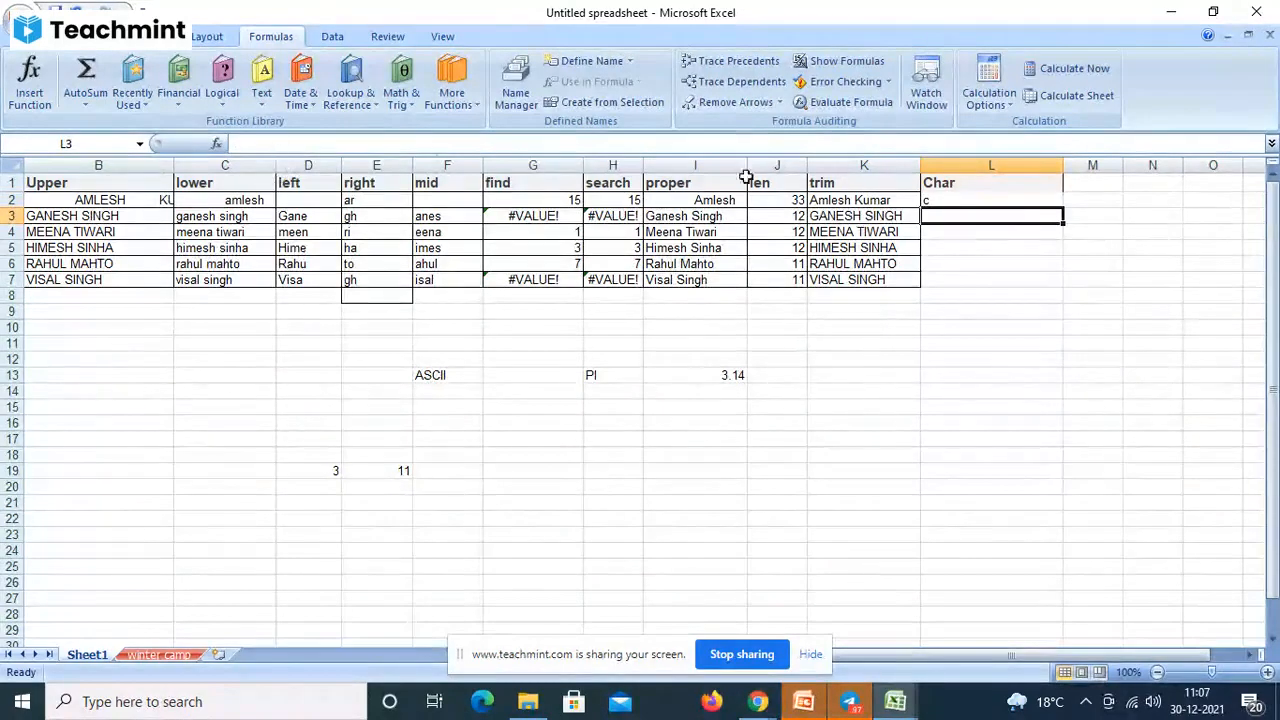
- Change L2's formula to =CHAR(94), then to =CHAR(120) so it shows x
{"action": "left_click", "coordinate": [934, 199]}
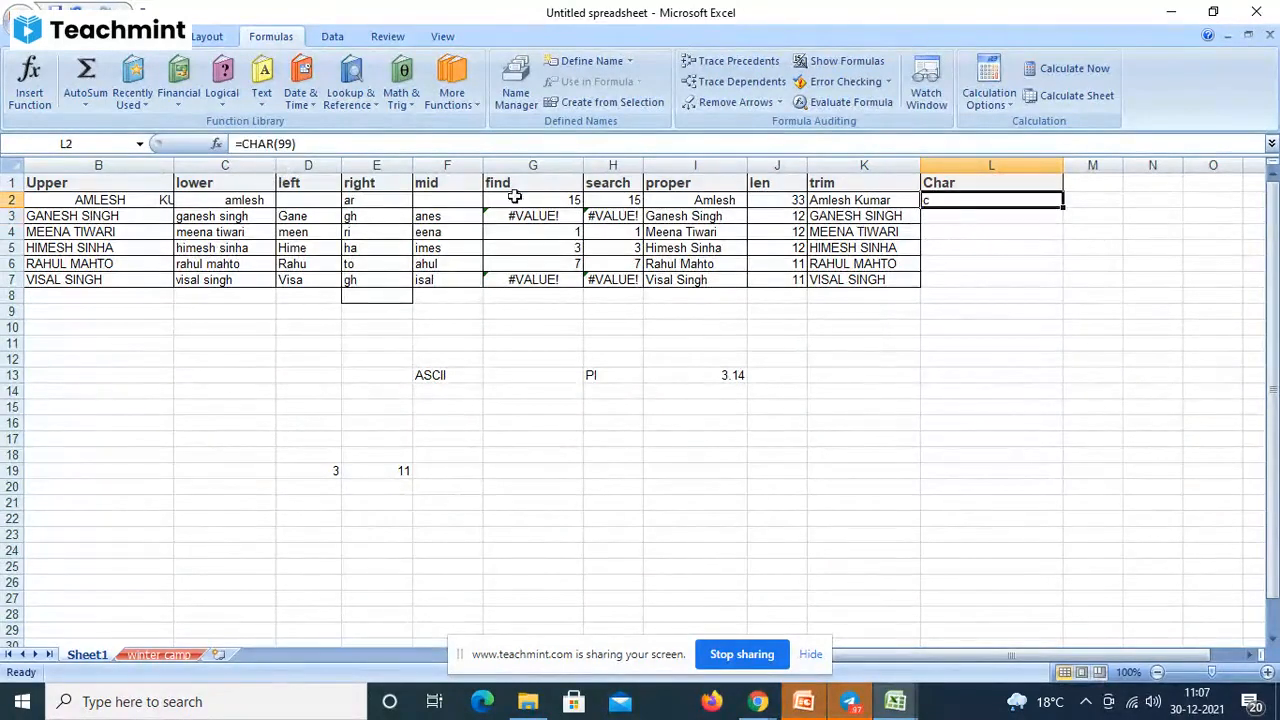
{"action": "left_click", "coordinate": [293, 143]}
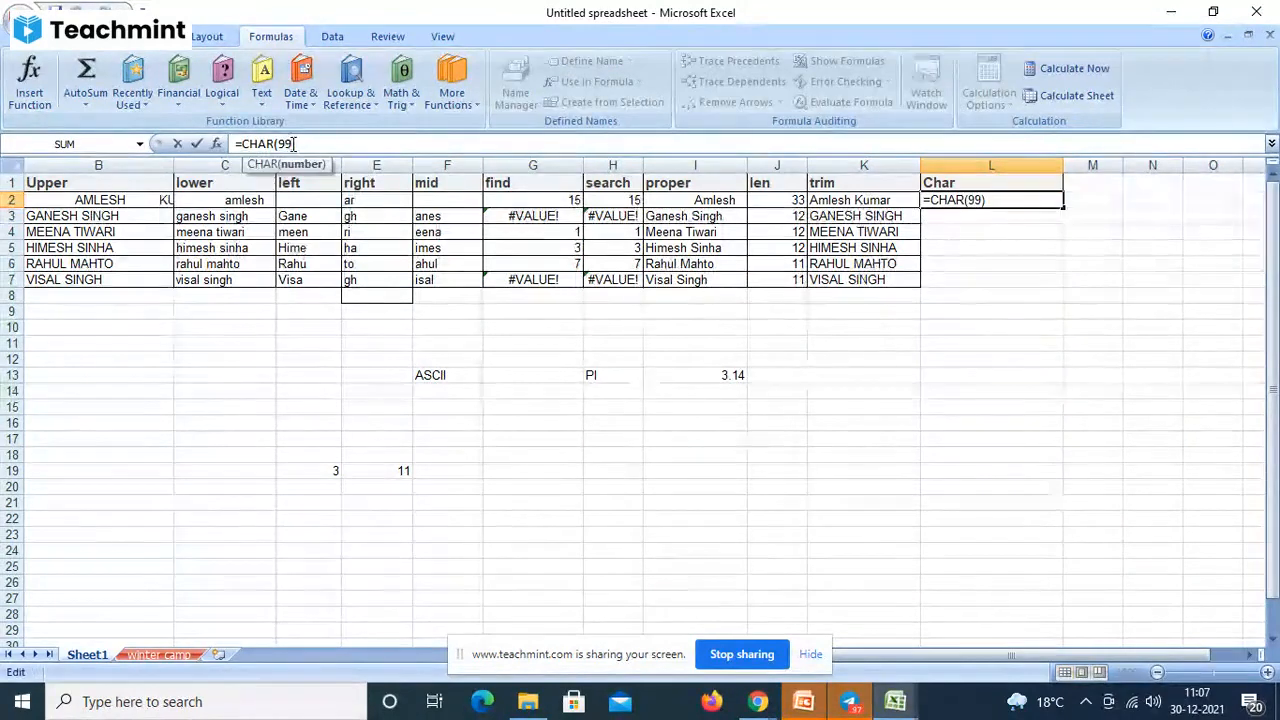
{"action": "key", "text": "BackSpace"}
{"action": "key", "text": "BackSpace"}
{"action": "type", "text": "94"}
{"action": "key", "text": "Return"}
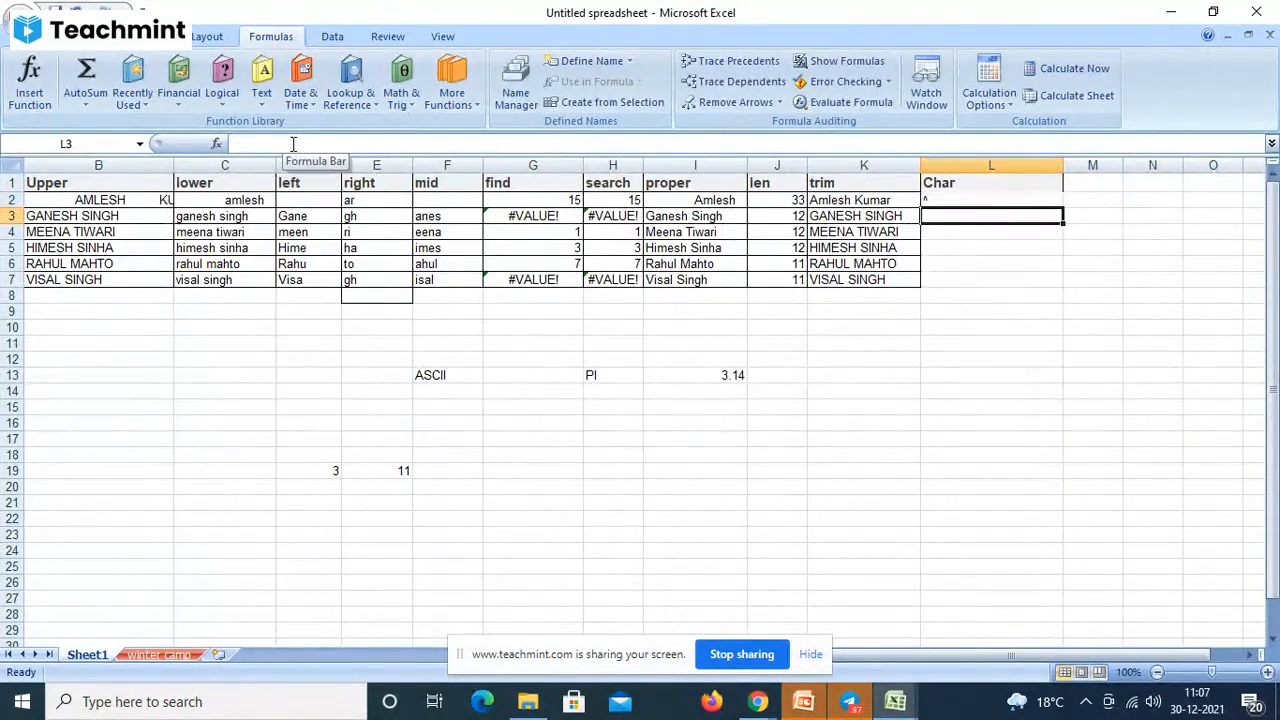
{"action": "left_click", "coordinate": [293, 143]}
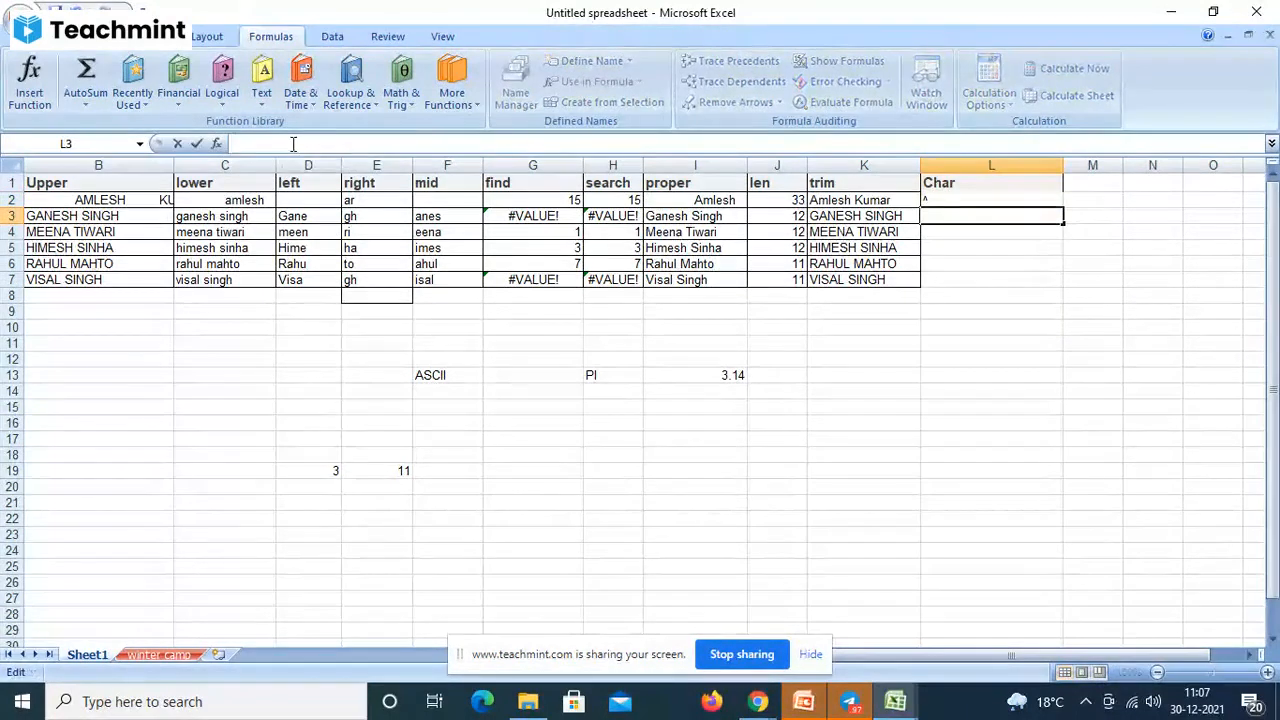
{"action": "left_click", "coordinate": [936, 203]}
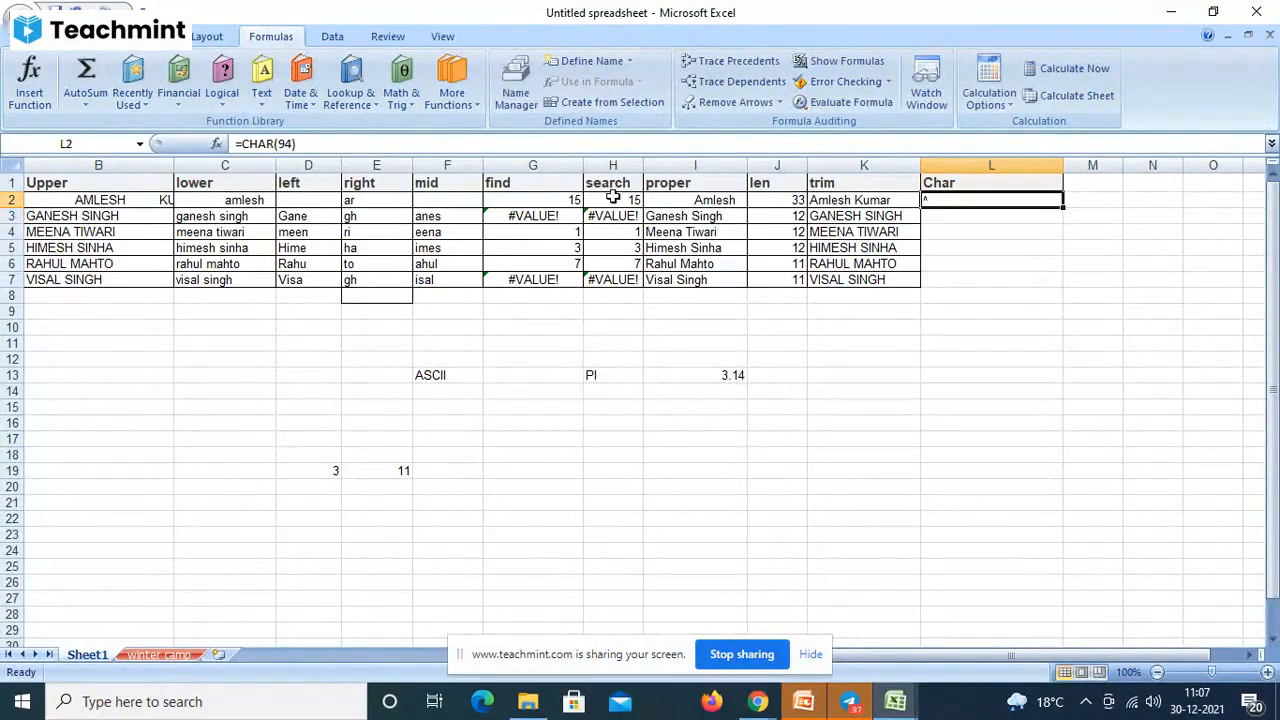
{"action": "left_click", "coordinate": [293, 143]}
{"action": "key", "text": "BackSpace"}
{"action": "key", "text": "BackSpace"}
{"action": "type", "text": "1"}
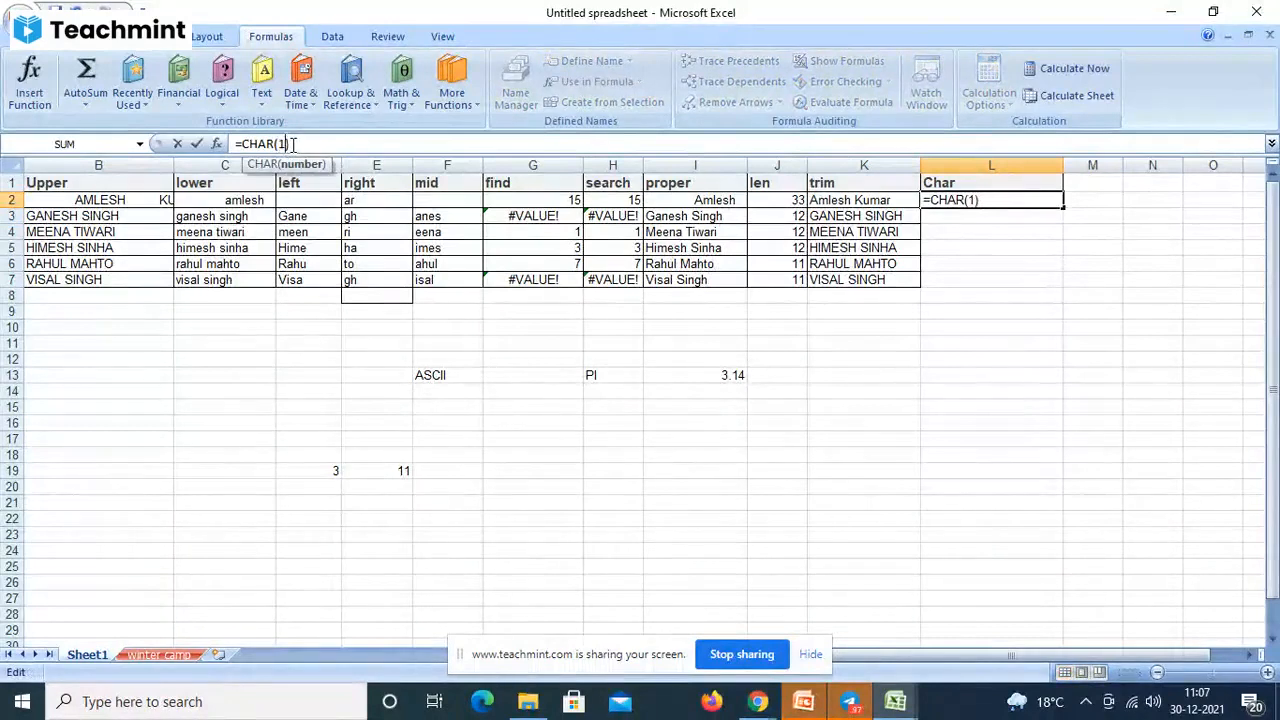
{"action": "type", "text": "0"}
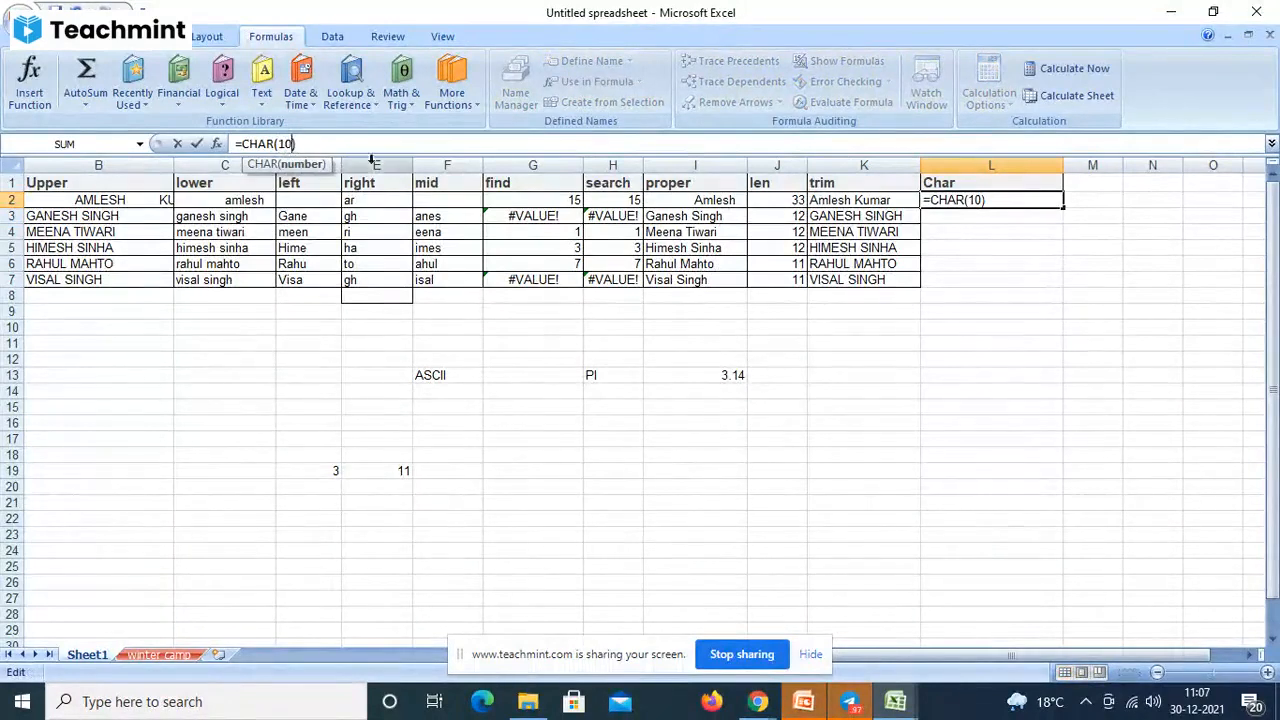
{"action": "key", "text": "BackSpace"}
{"action": "type", "text": "20"}
{"action": "key", "text": "Return"}
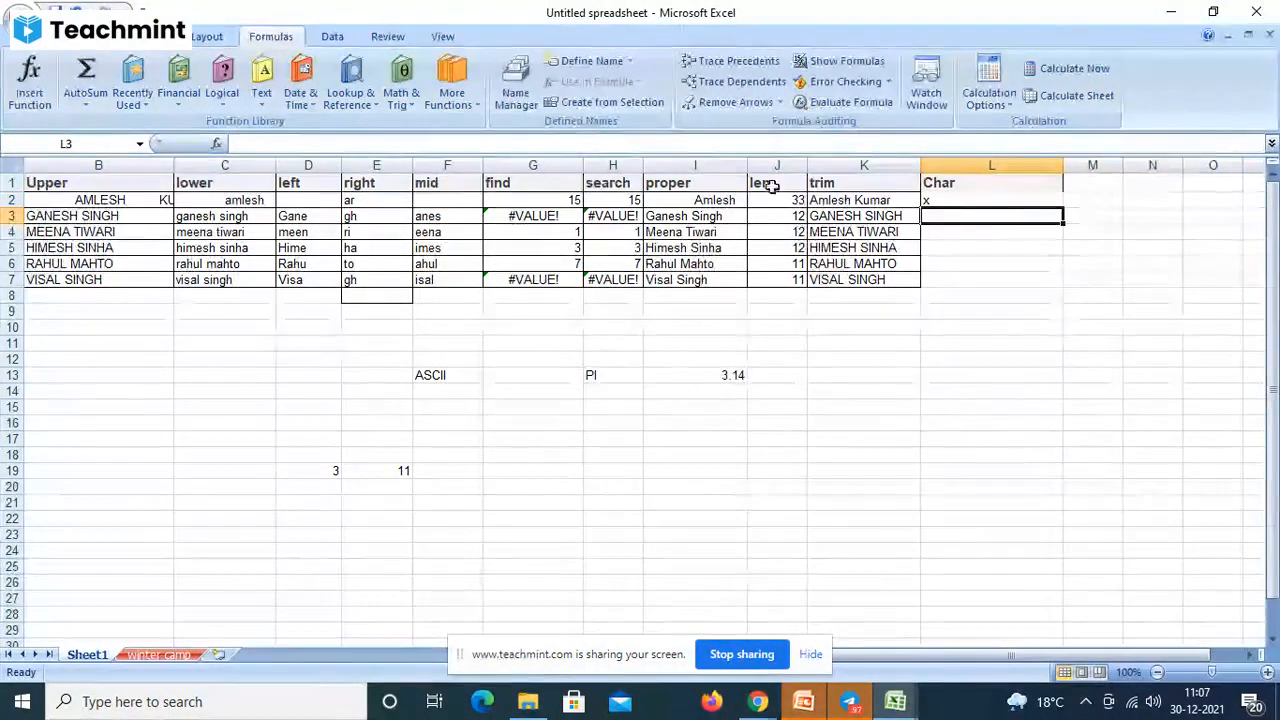
- Change L2's formula to =CHAR(135)
{"action": "left_click", "coordinate": [970, 201]}
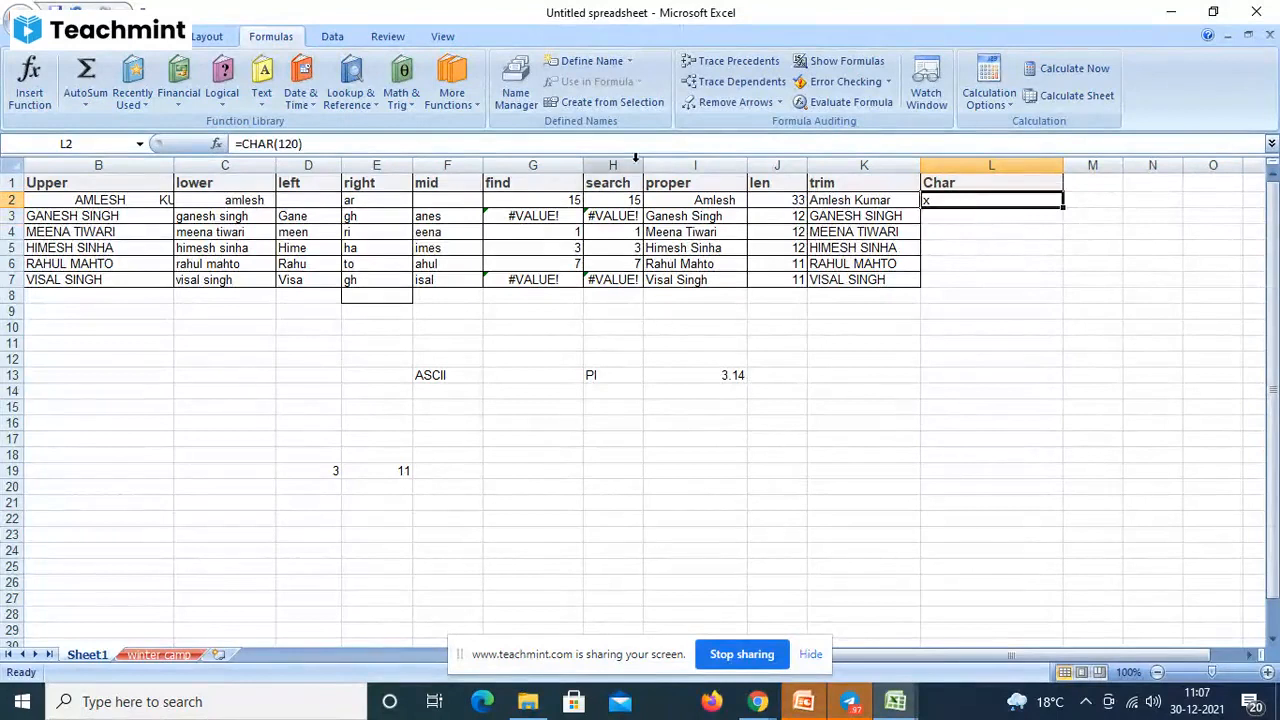
{"action": "left_click", "coordinate": [299, 144]}
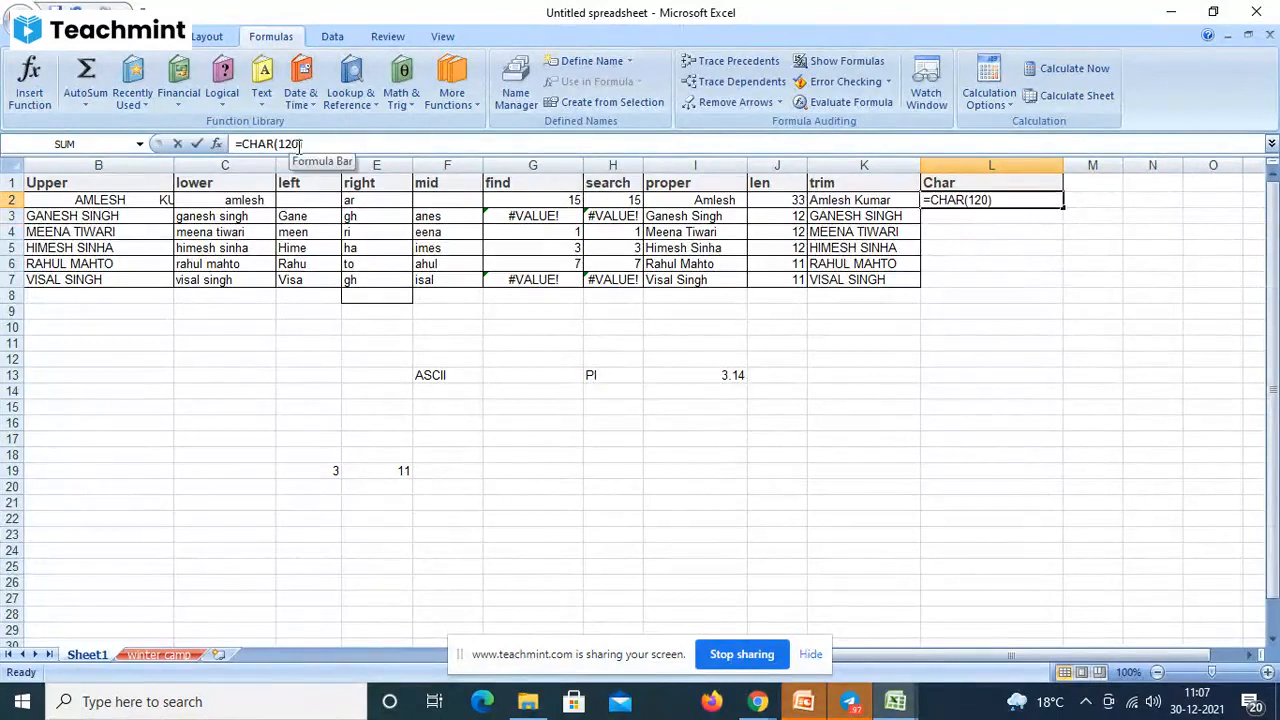
{"action": "key", "text": "BackSpace"}
{"action": "key", "text": "BackSpace"}
{"action": "key", "text": "BackSpace"}
{"action": "type", "text": "13"}
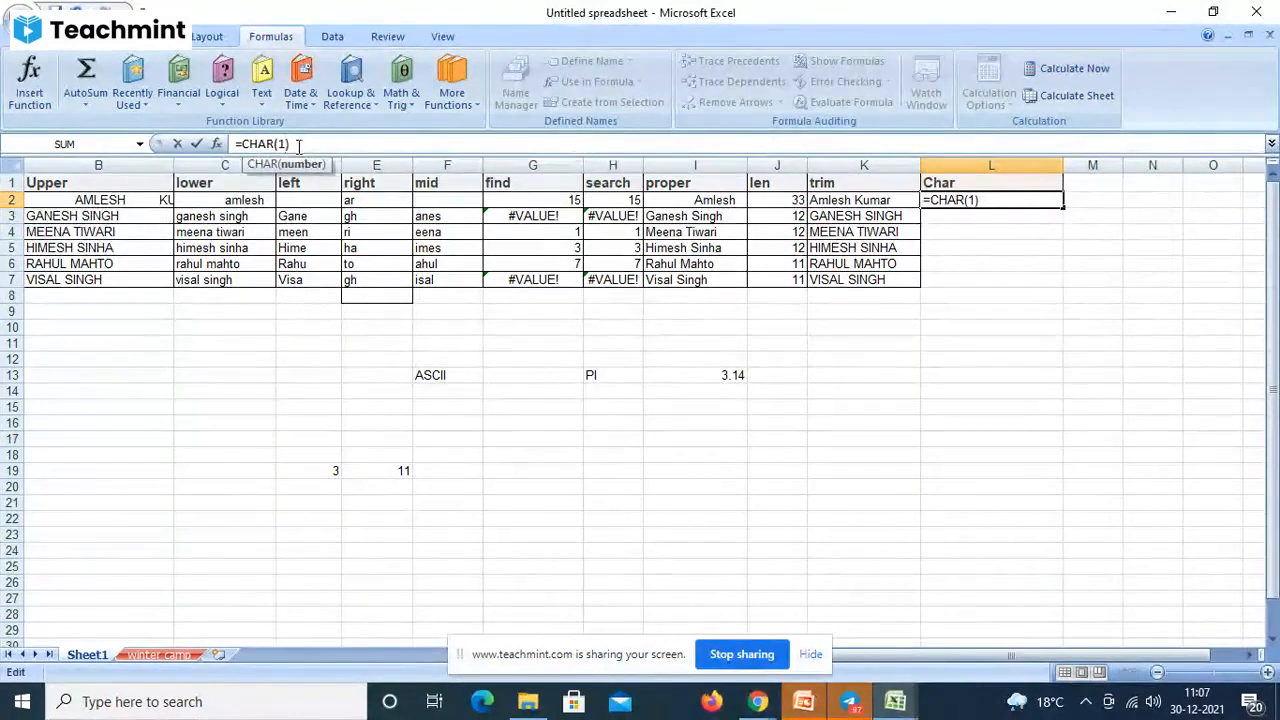
{"action": "type", "text": "5"}
{"action": "key", "text": "Return"}
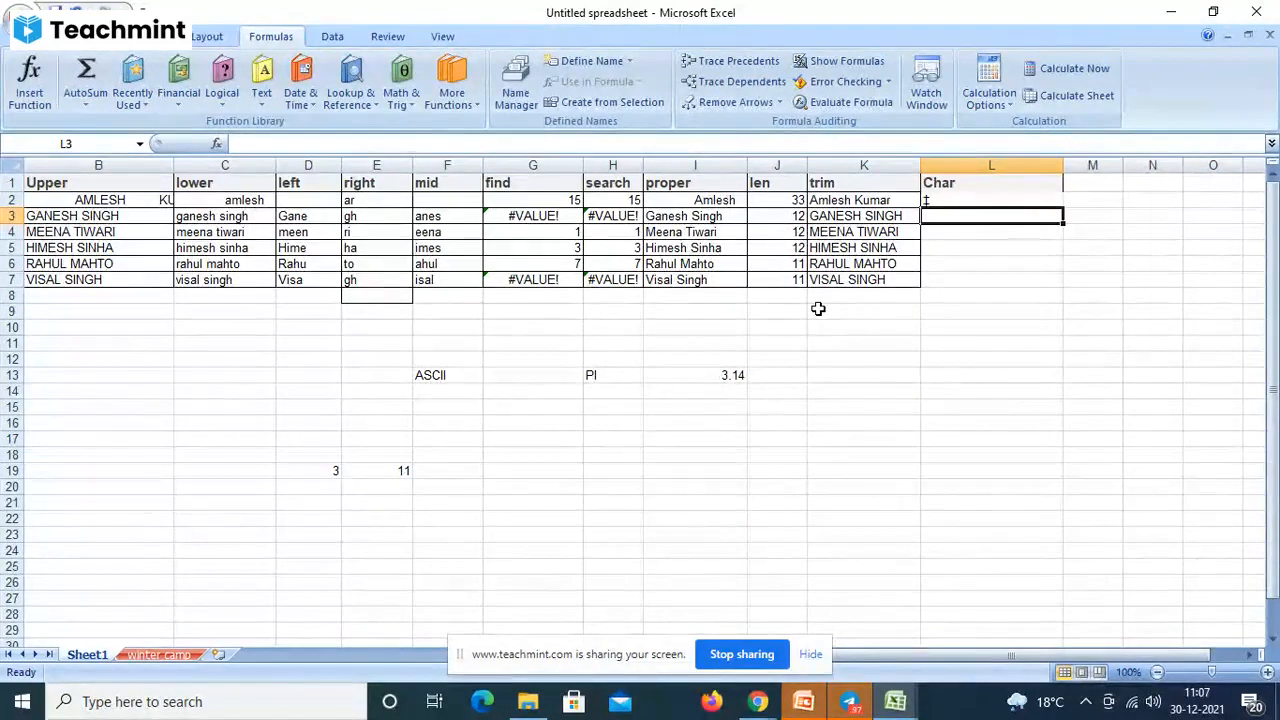
- Change L2's formula to =CHAR(700), which returns #VALUE!
{"action": "left_click", "coordinate": [950, 203]}
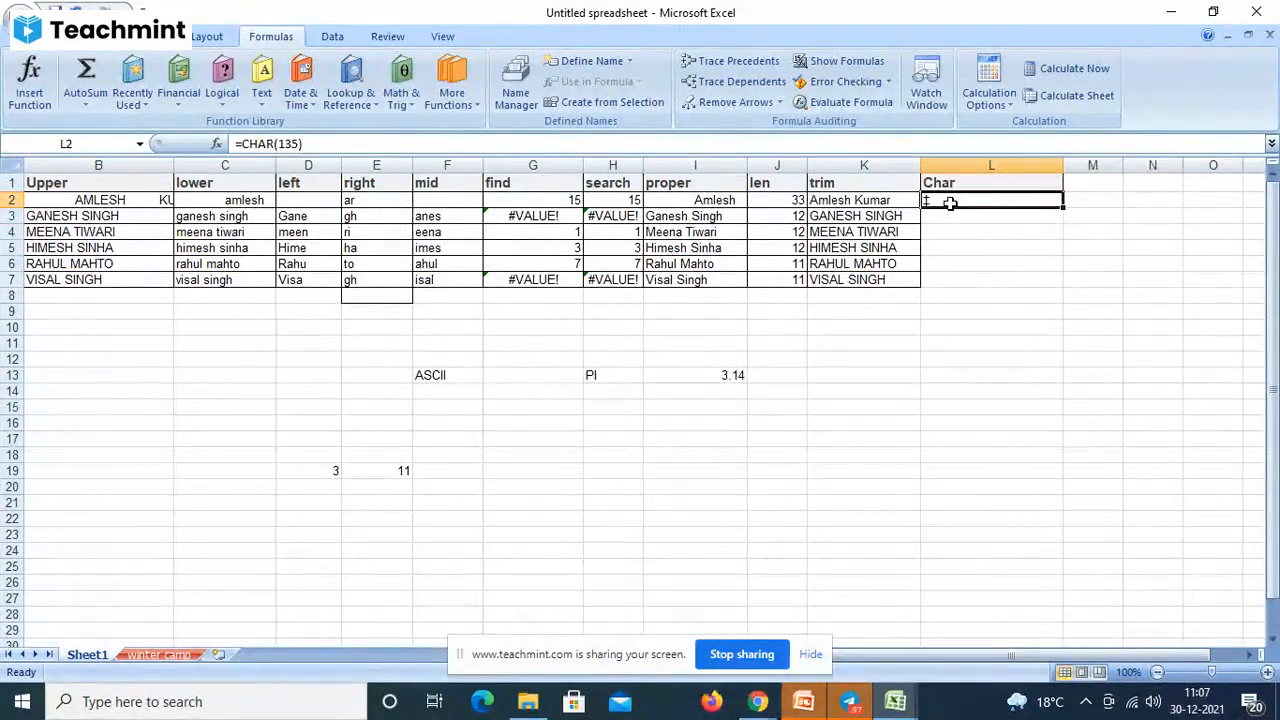
{"action": "left_click", "coordinate": [300, 144]}
{"action": "key", "text": "BackSpace"}
{"action": "key", "text": "BackSpace"}
{"action": "key", "text": "BackSpace"}
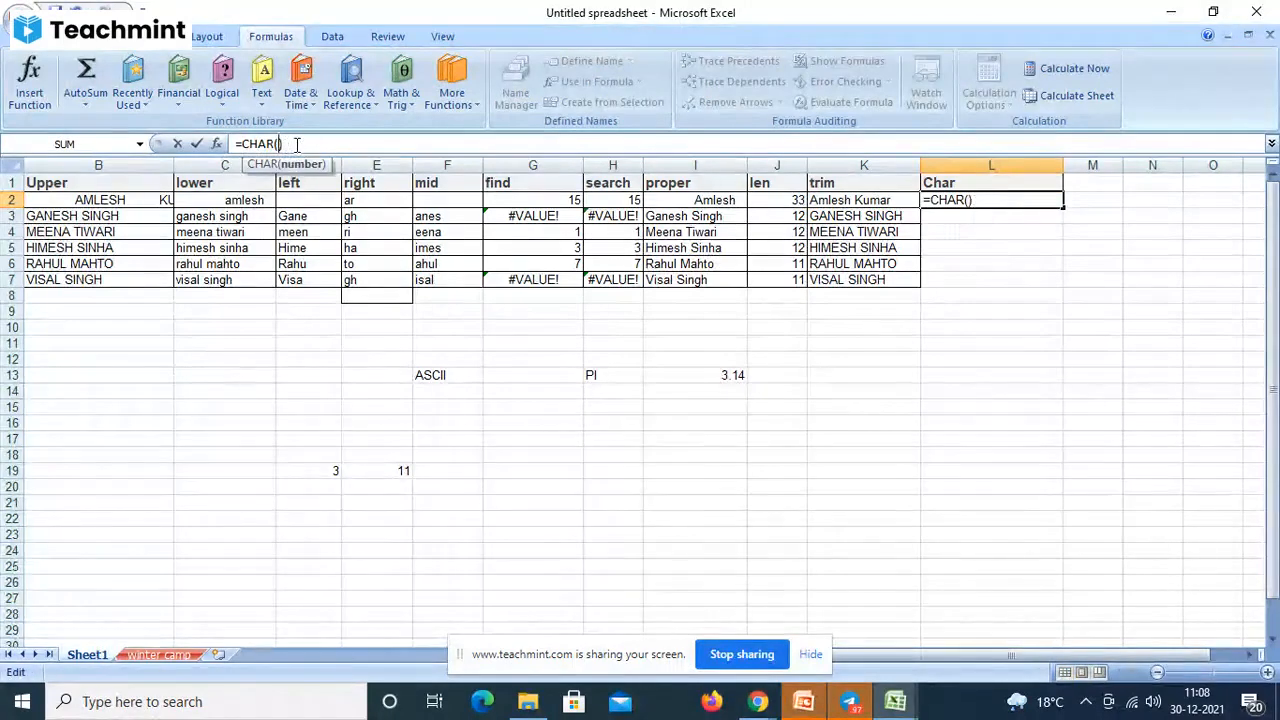
{"action": "type", "text": "700"}
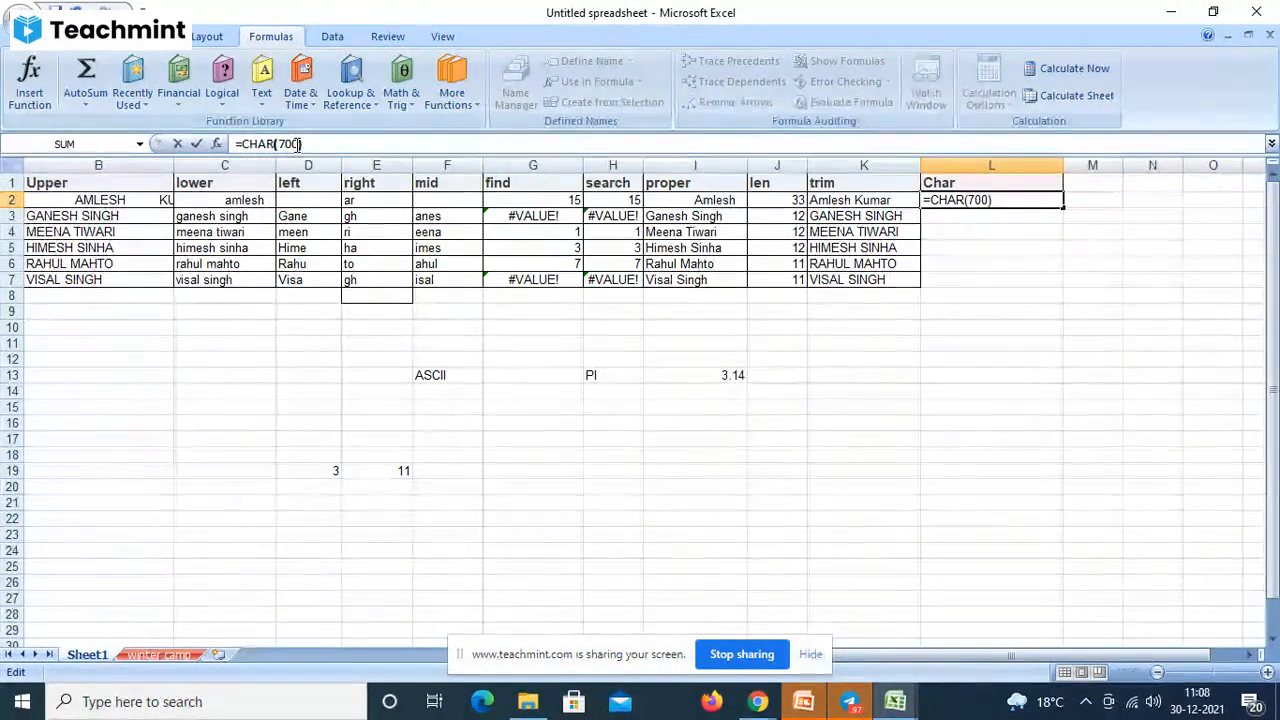
{"action": "key", "text": "Return"}
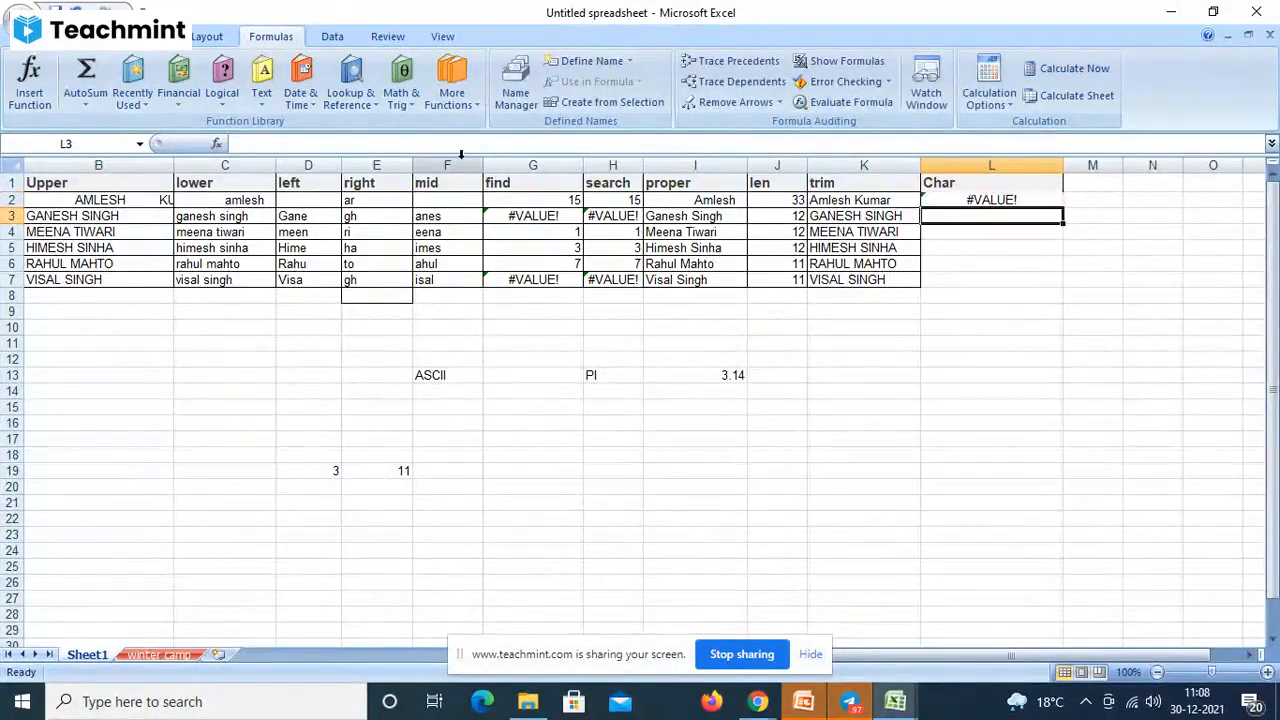
- Change L2's formula from =CHAR(700) to =CHAR(200)
{"action": "left_click", "coordinate": [973, 199]}
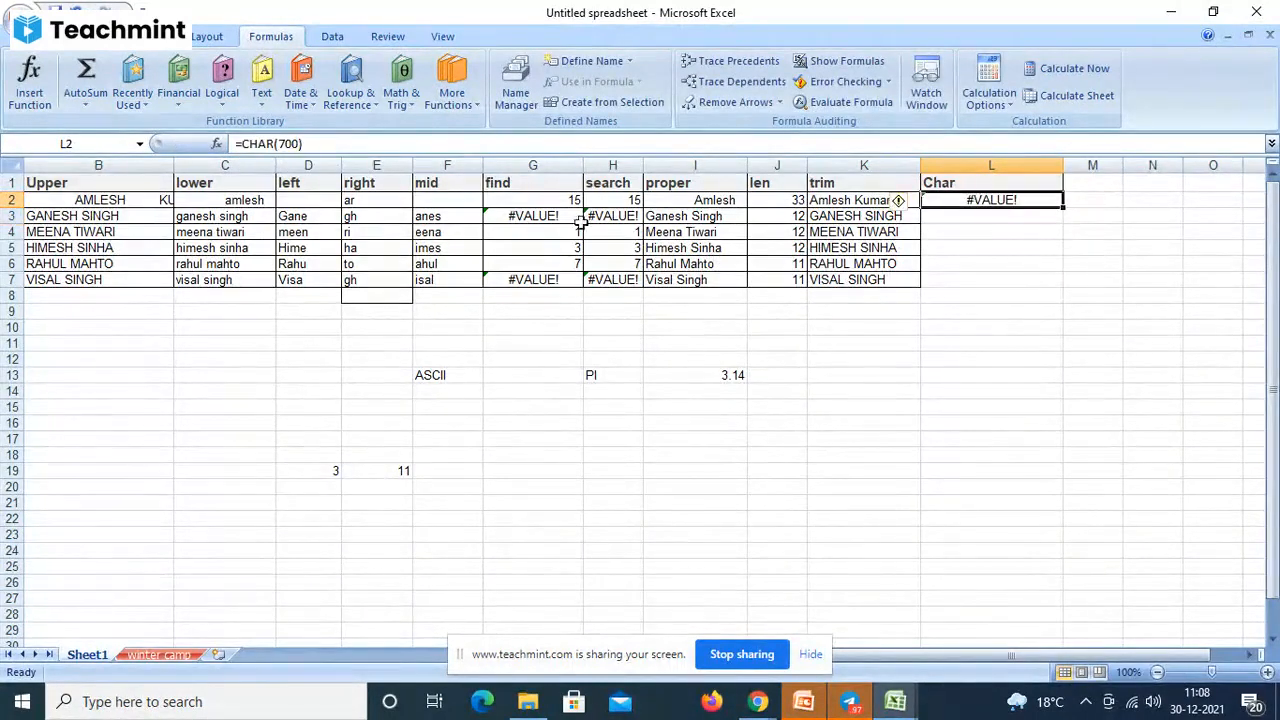
{"action": "left_click", "coordinate": [284, 144]}
{"action": "key", "text": "BackSpace"}
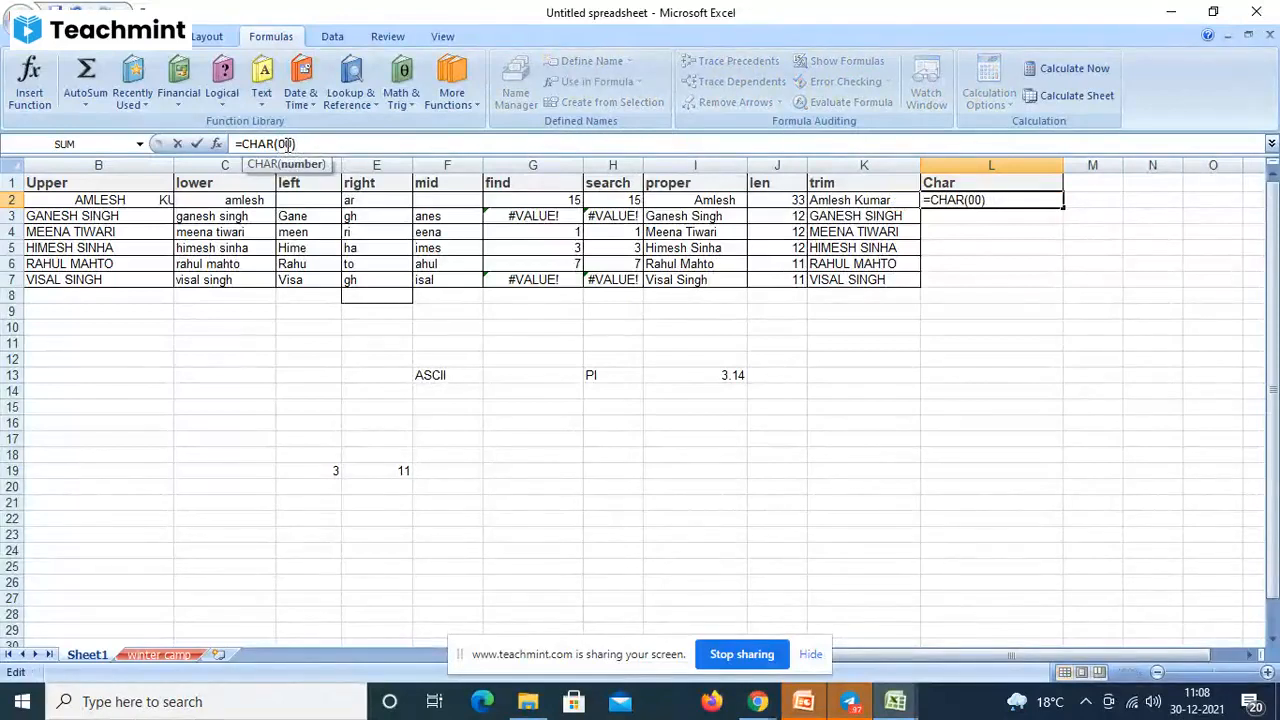
{"action": "type", "text": "2"}
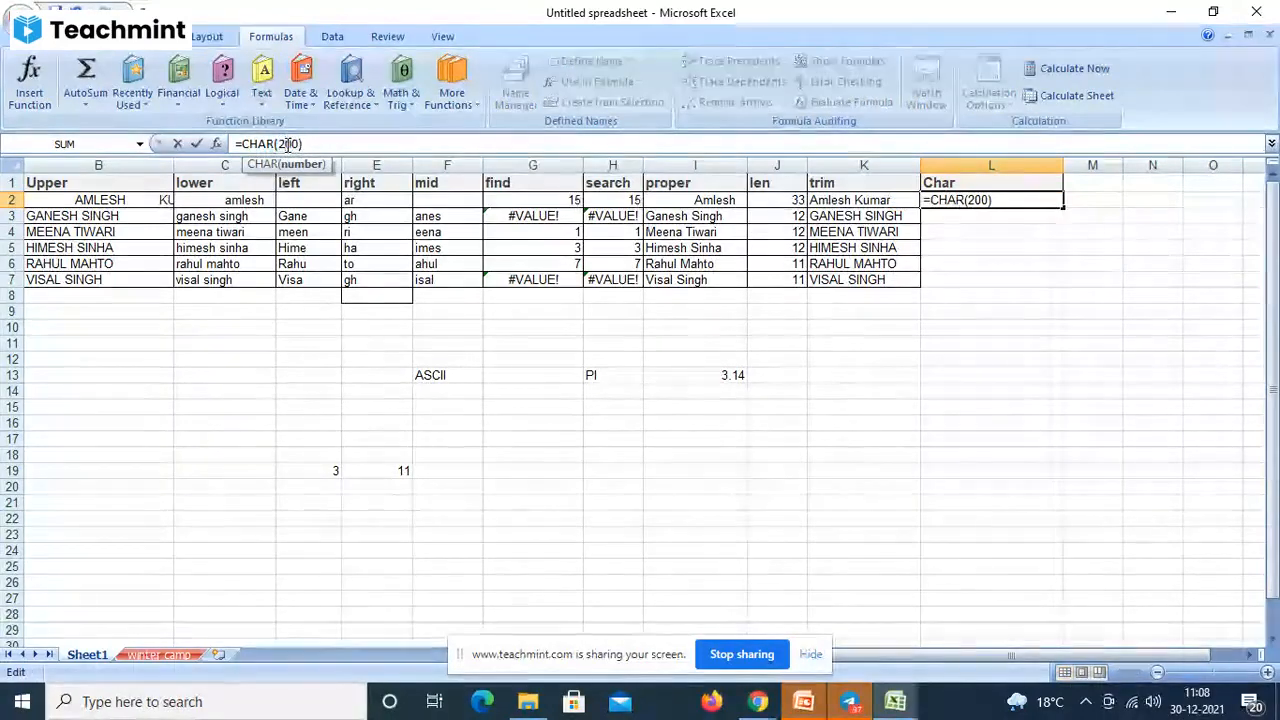
{"action": "key", "text": "Return"}
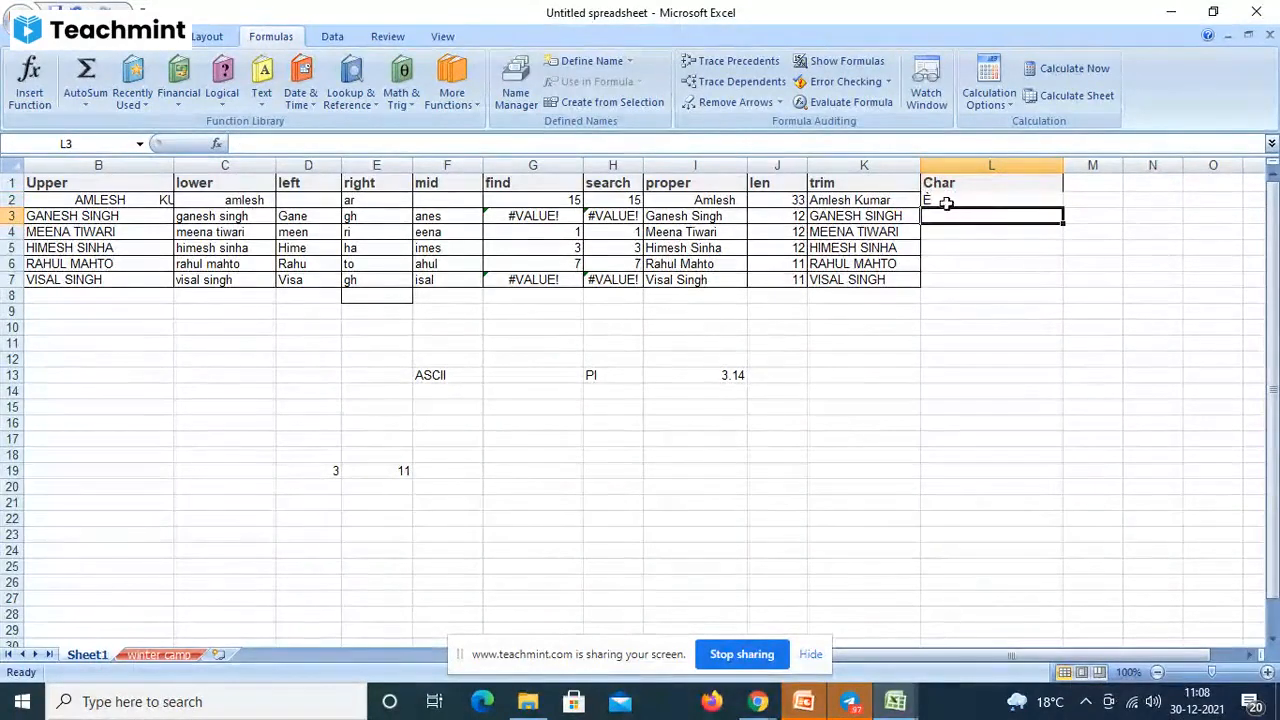
- Change L2's formula to =CHAR(250) so the cell shows ú
{"action": "left_click", "coordinate": [945, 202]}
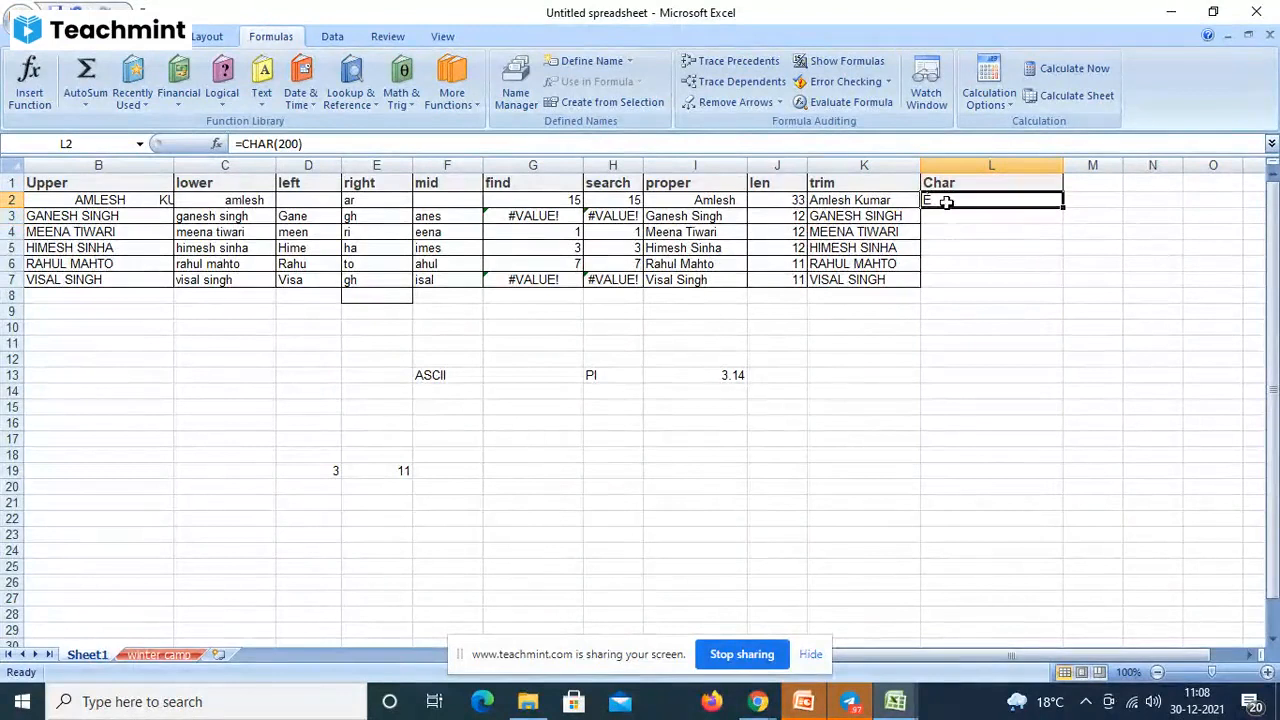
{"action": "left_click", "coordinate": [294, 143]}
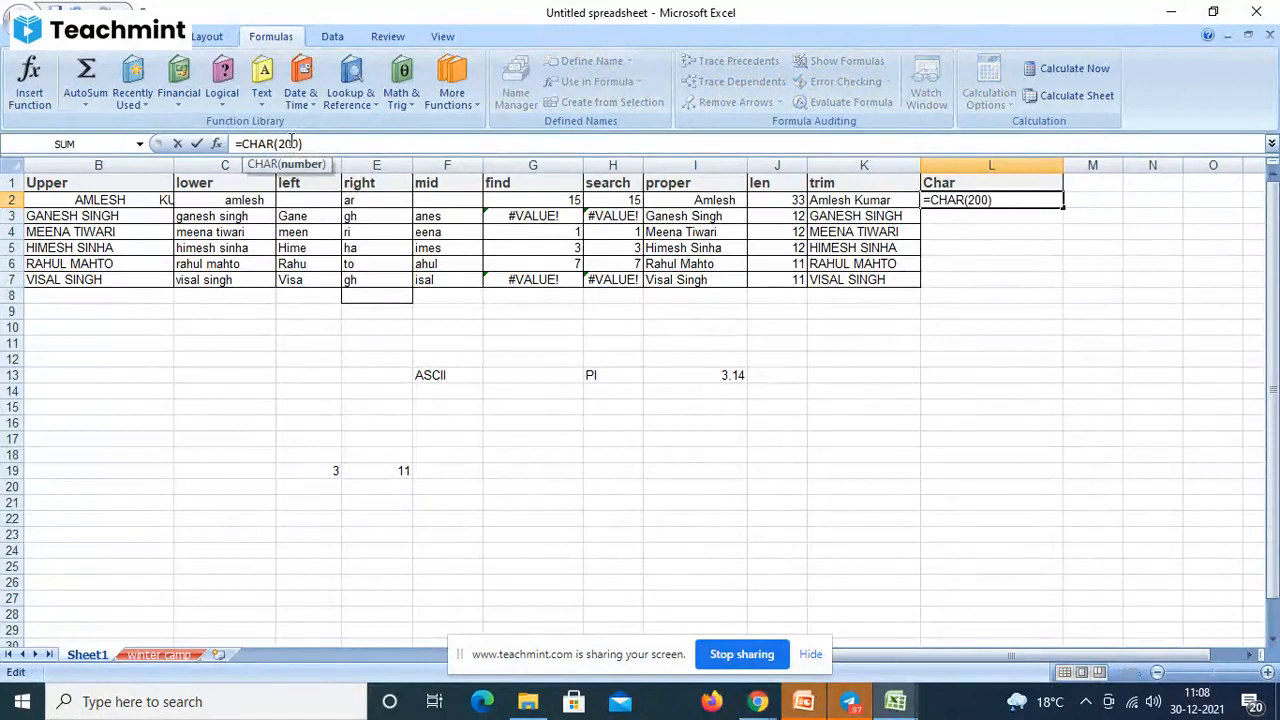
{"action": "key", "text": "BackSpace"}
{"action": "type", "text": "5"}
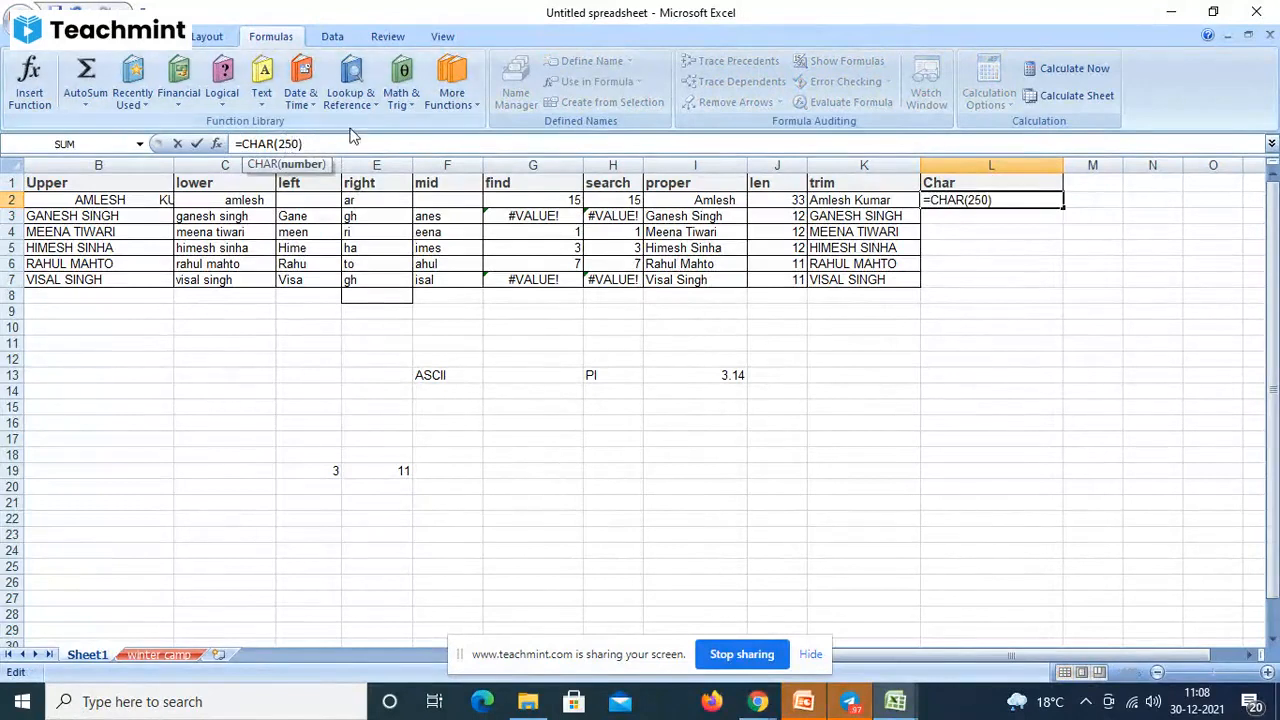
{"action": "left_click", "coordinate": [337, 143]}
{"action": "key", "text": "Return"}
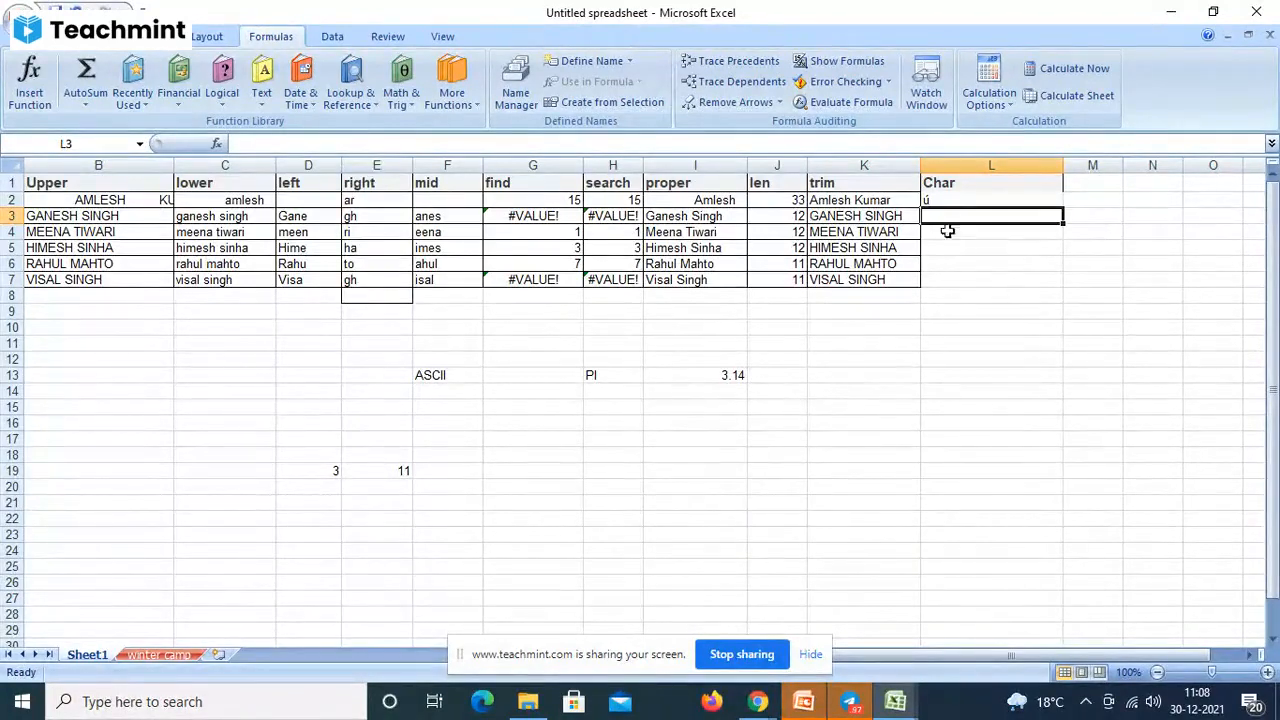
{"action": "left_click", "coordinate": [940, 187]}
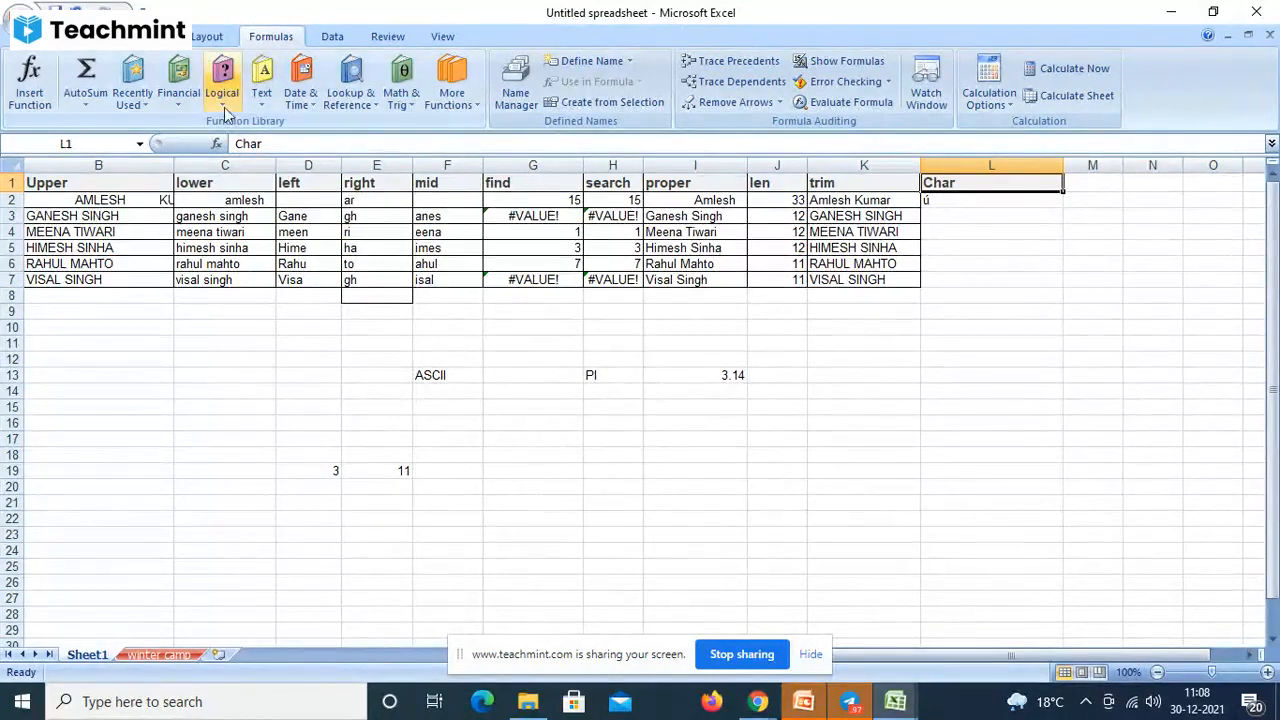
{"action": "left_click", "coordinate": [260, 92]}
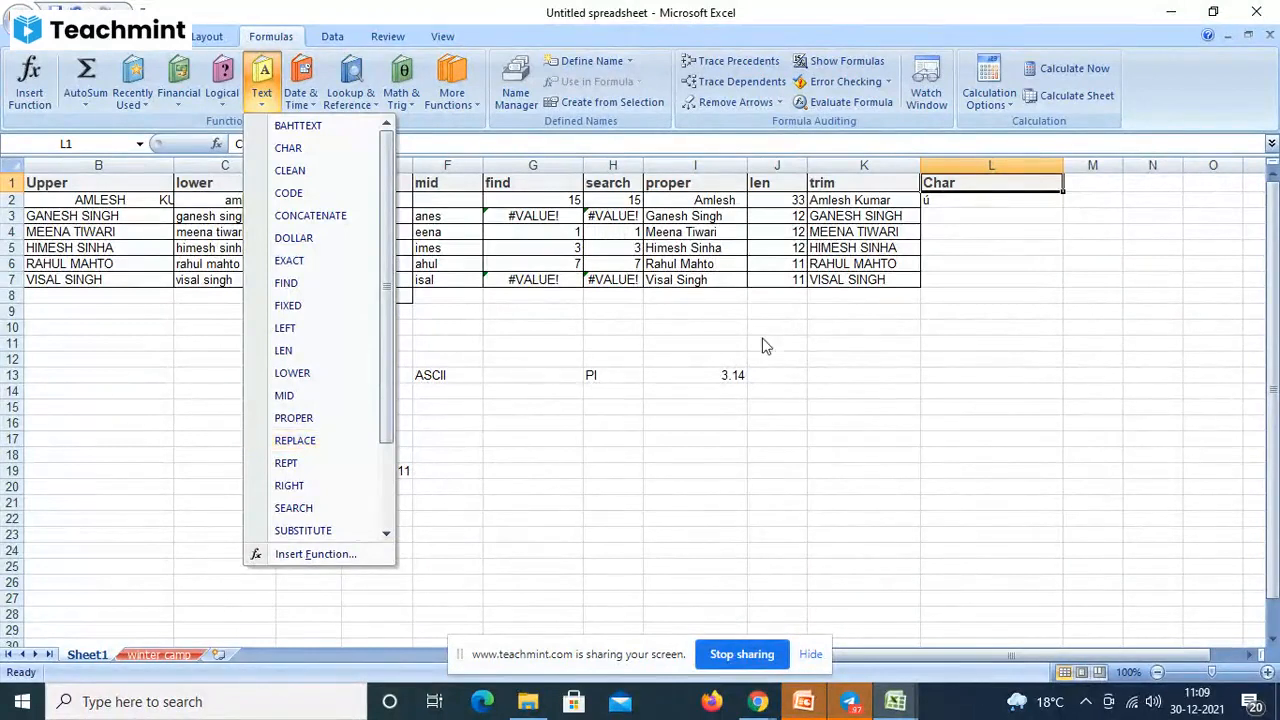
- Enter the heading REPLACE in M1 and drag the L/M column border to narrow column L
{"action": "left_click", "coordinate": [1090, 191]}
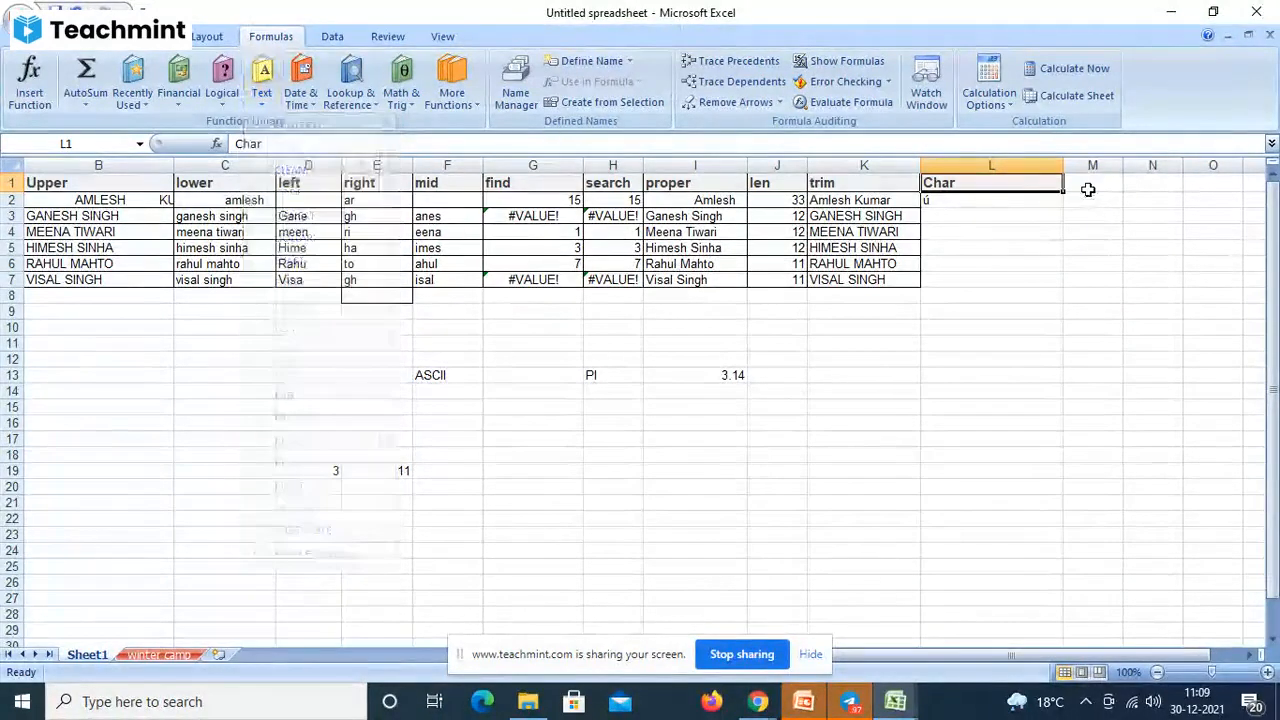
{"action": "left_click", "coordinate": [1090, 193]}
{"action": "type", "text": "RE"}
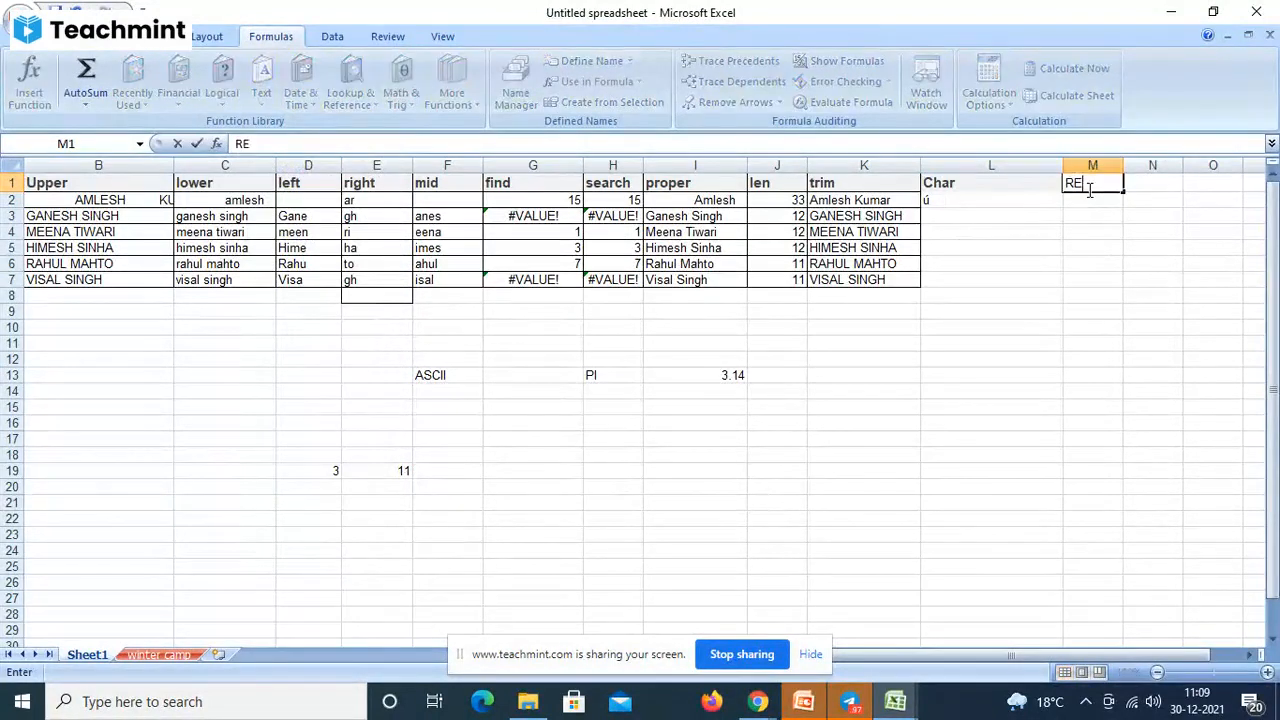
{"action": "type", "text": "PLACE"}
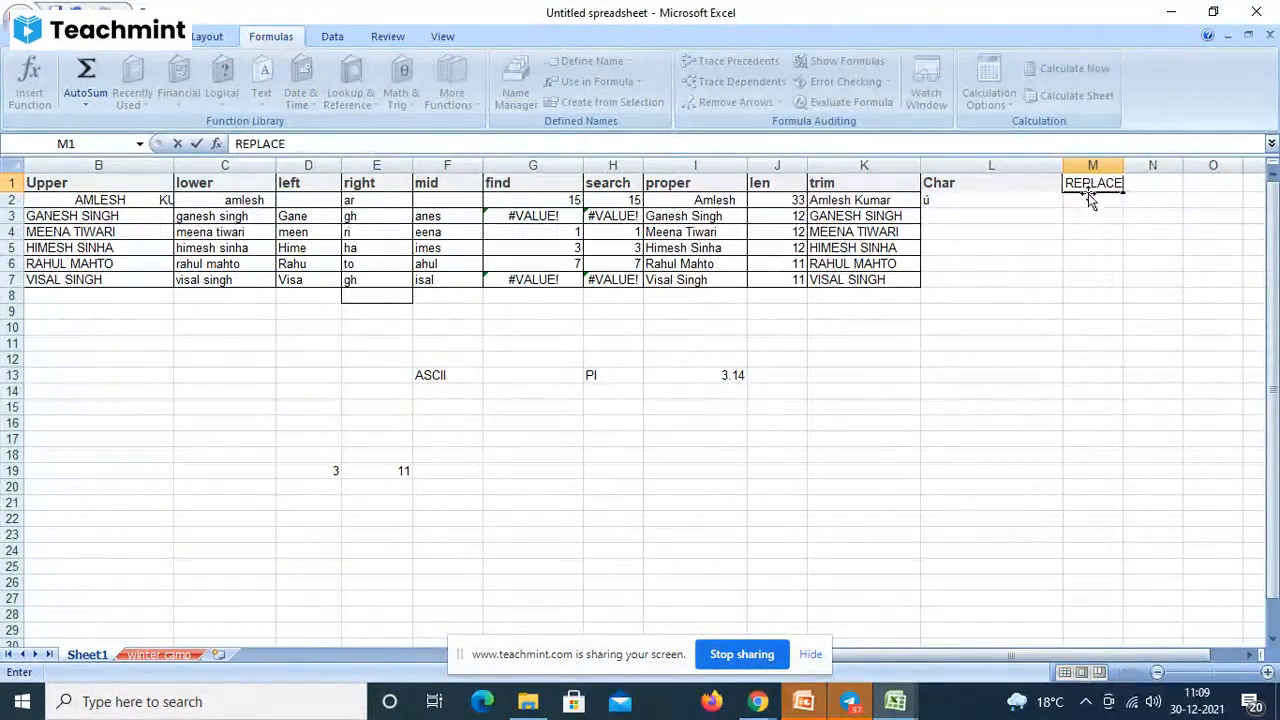
{"action": "key", "text": "Return"}
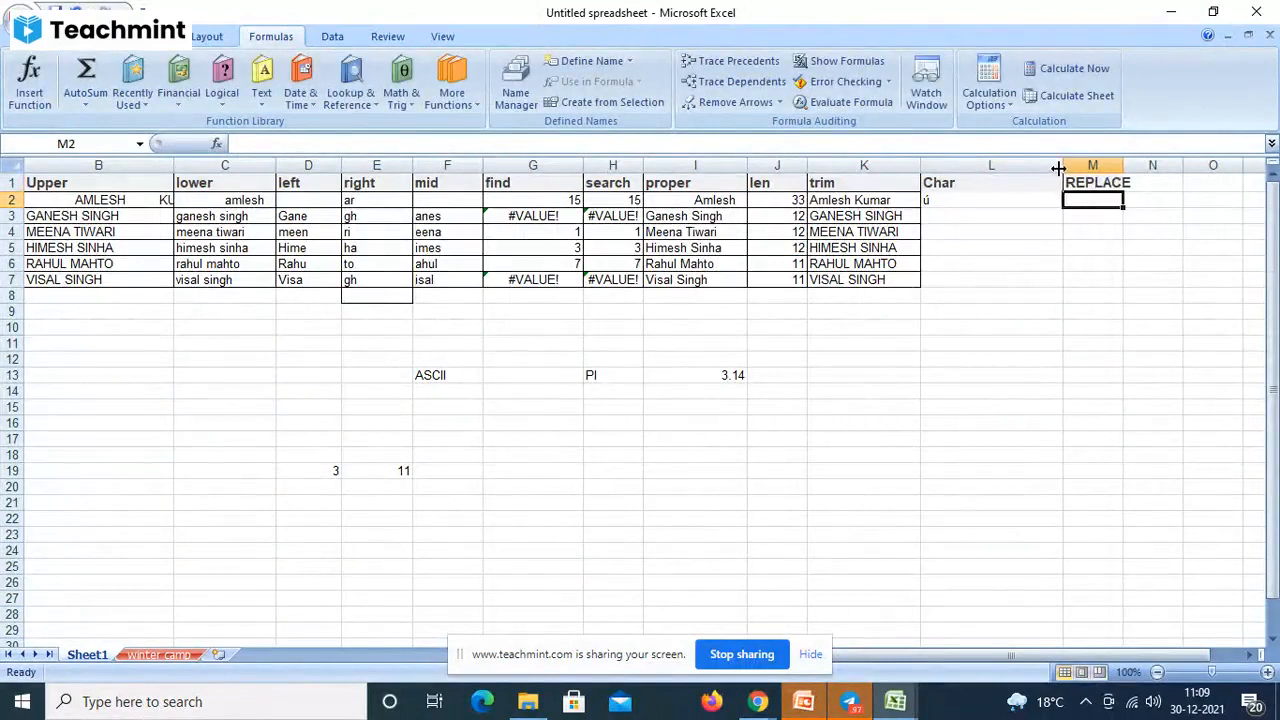
{"action": "left_click_drag", "start_coordinate": [1058, 168], "coordinate": [1116, 192]}
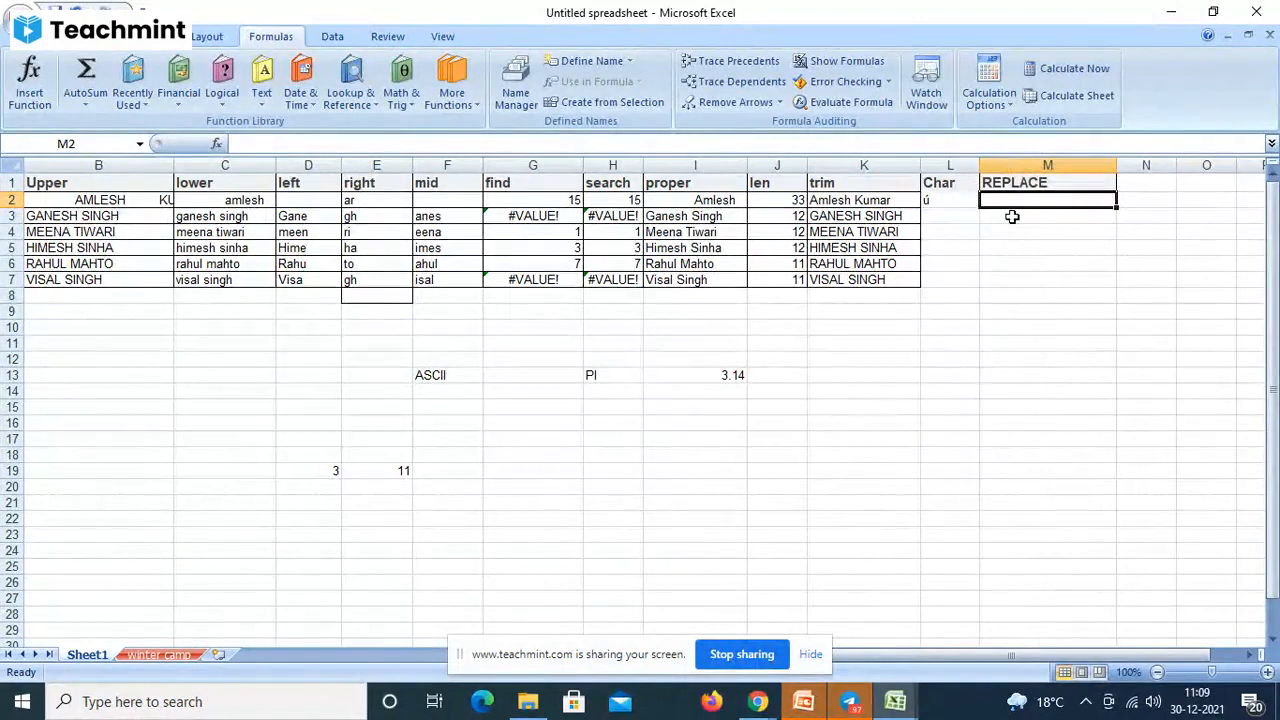
- Enter =REPLACE(K2,3,"K") in M2, which triggers a too-few-arguments warning
{"action": "type", "text": "=REPL"}
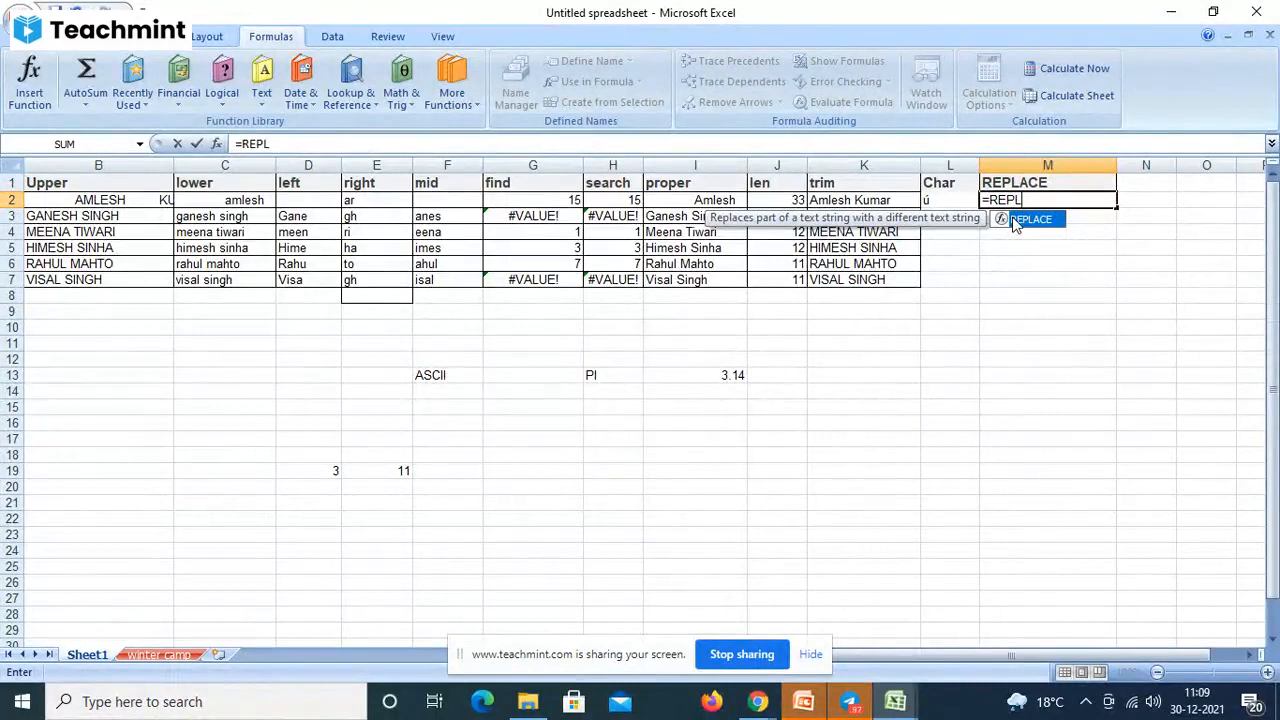
{"action": "type", "text": "ACE("}
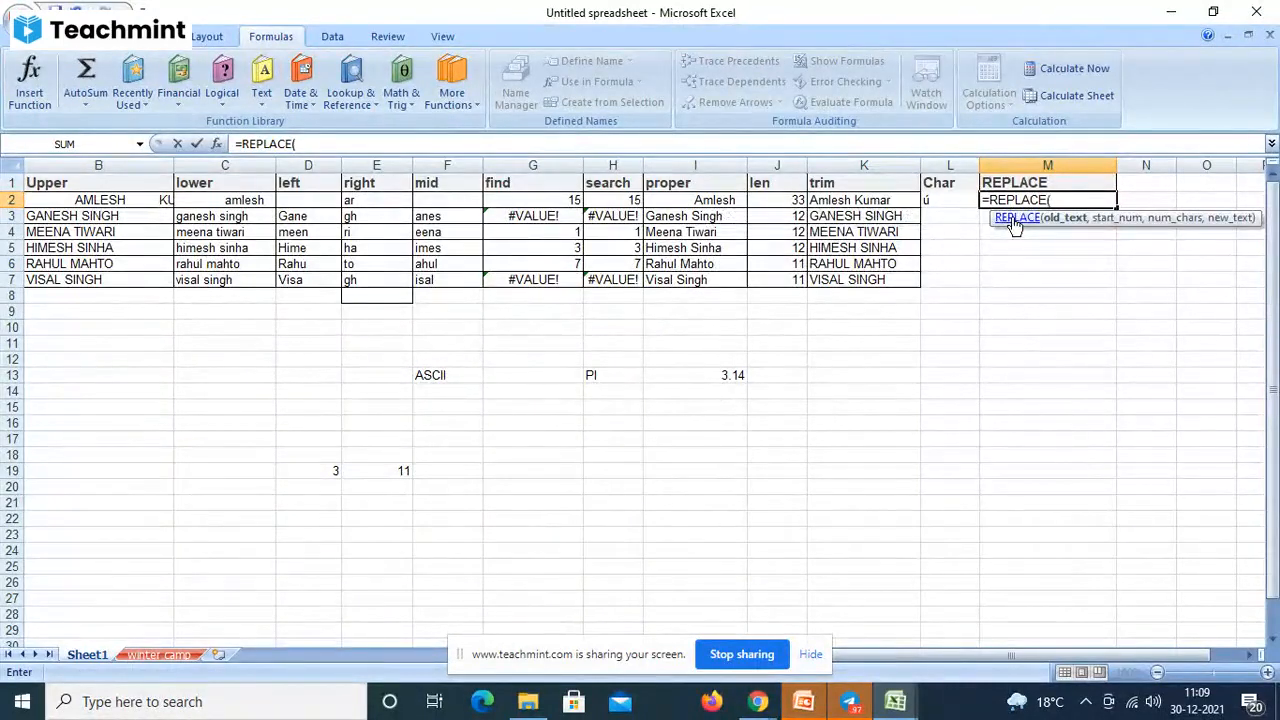
{"action": "left_click", "coordinate": [880, 200]}
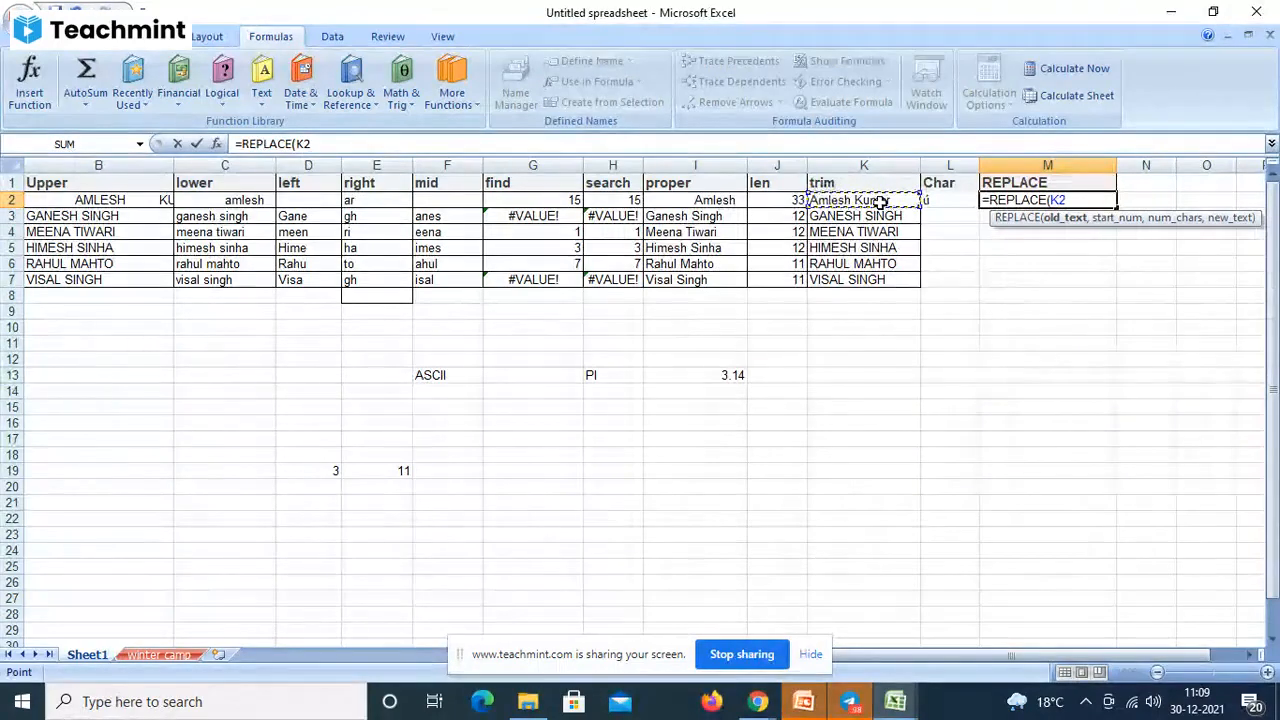
{"action": "type", "text": ","}
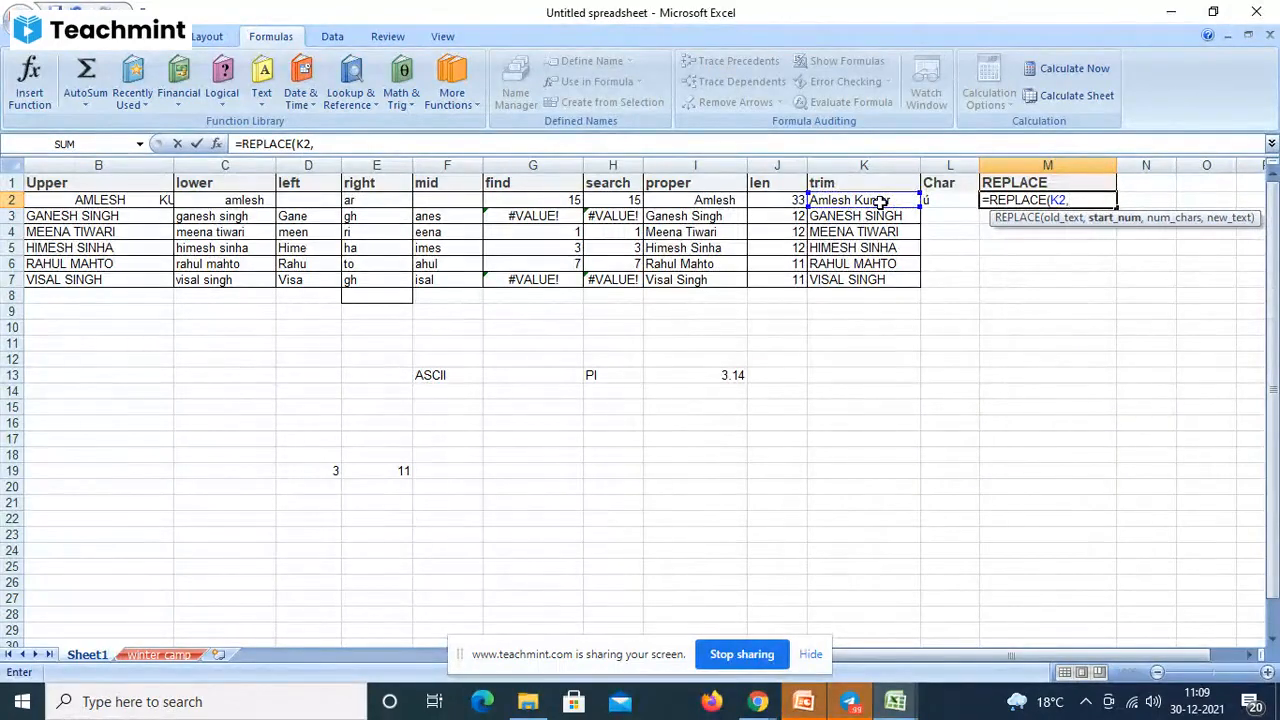
{"action": "type", "text": "3,"}
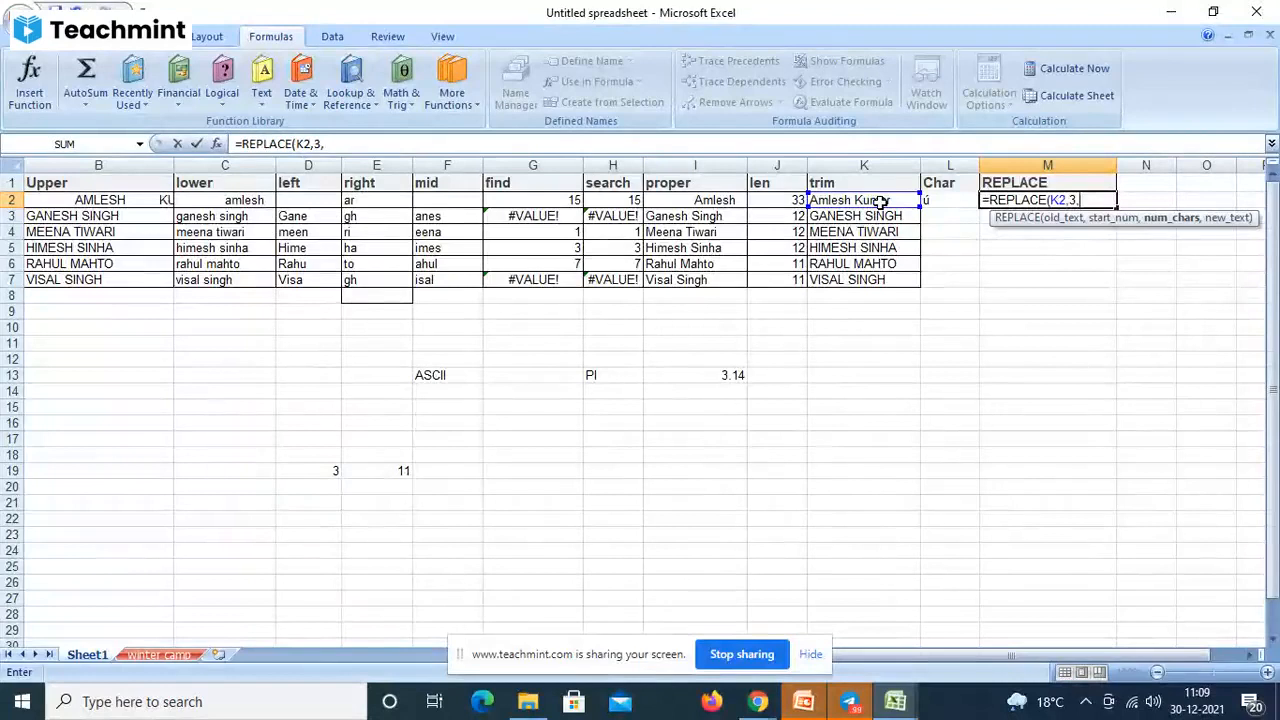
{"action": "type", "text": "\"K\")"}
{"action": "key", "text": "Return"}
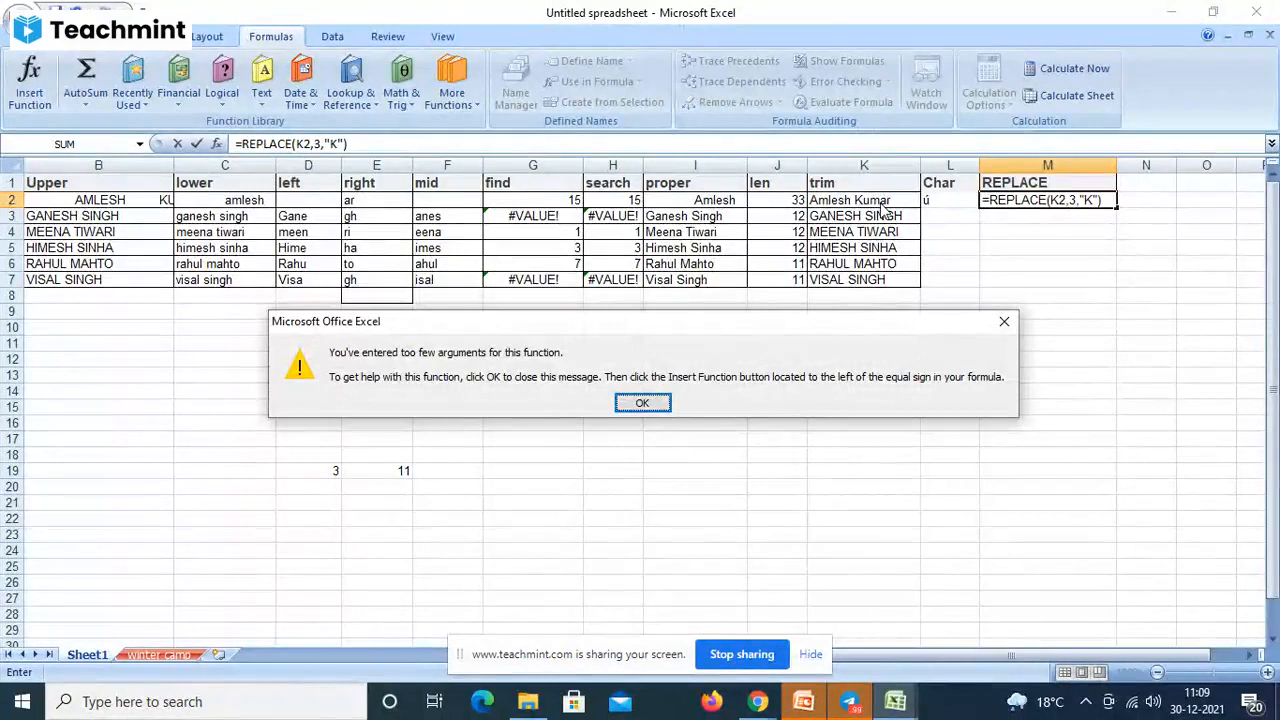
- Swap K2 for "M" in M2's formula, making =REPLACE("M",3,"K"), and dismiss the repeated warning
{"action": "key", "text": "Return"}
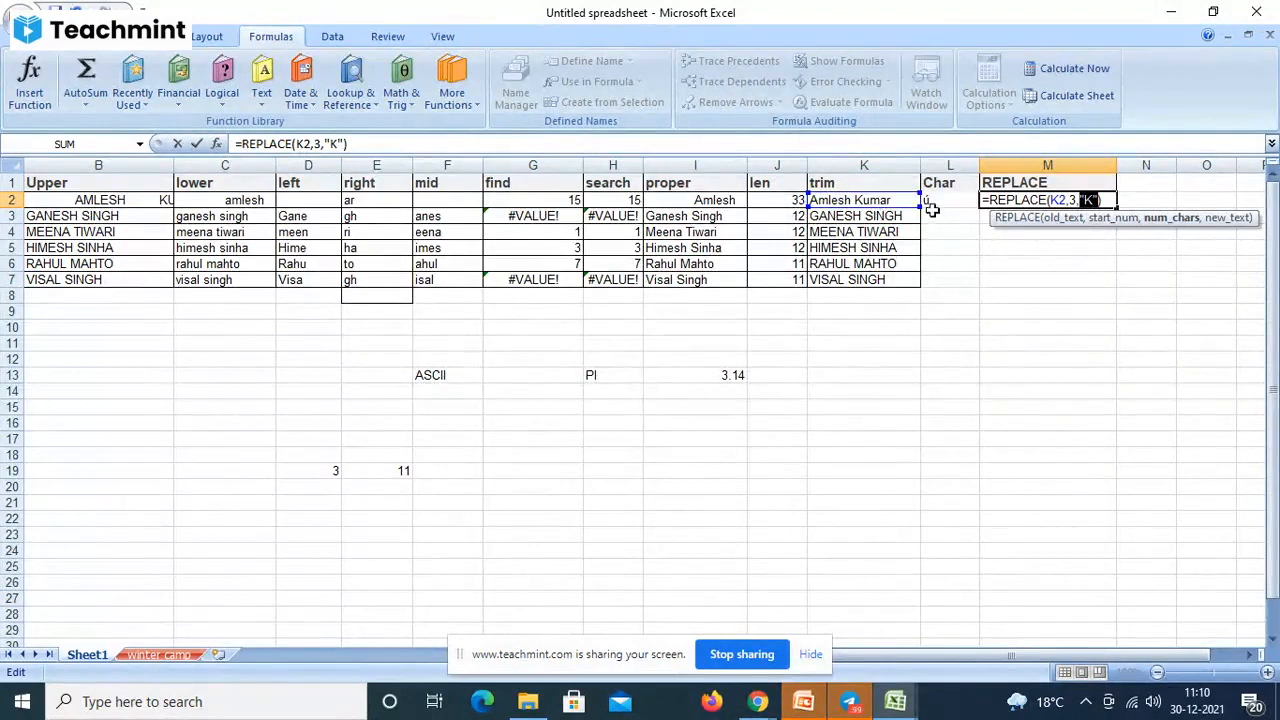
{"action": "left_click", "coordinate": [1062, 200]}
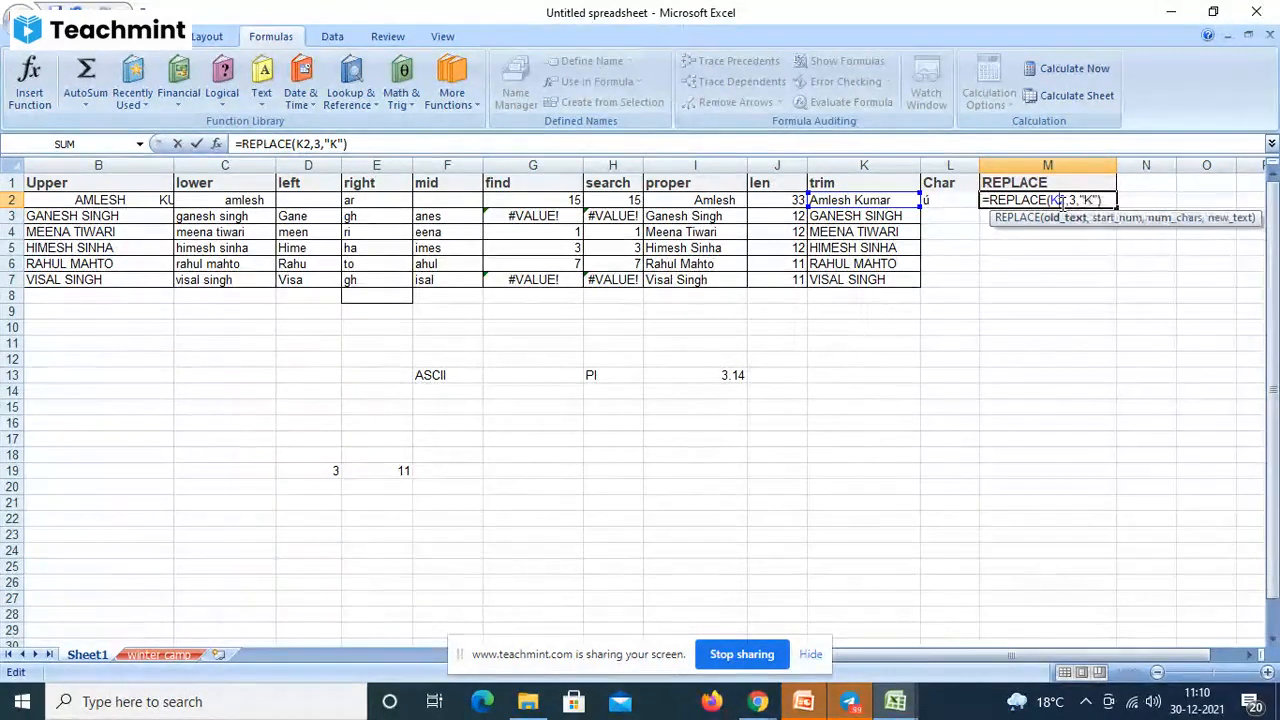
{"action": "key", "text": "BackSpace"}
{"action": "key", "text": "BackSpace"}
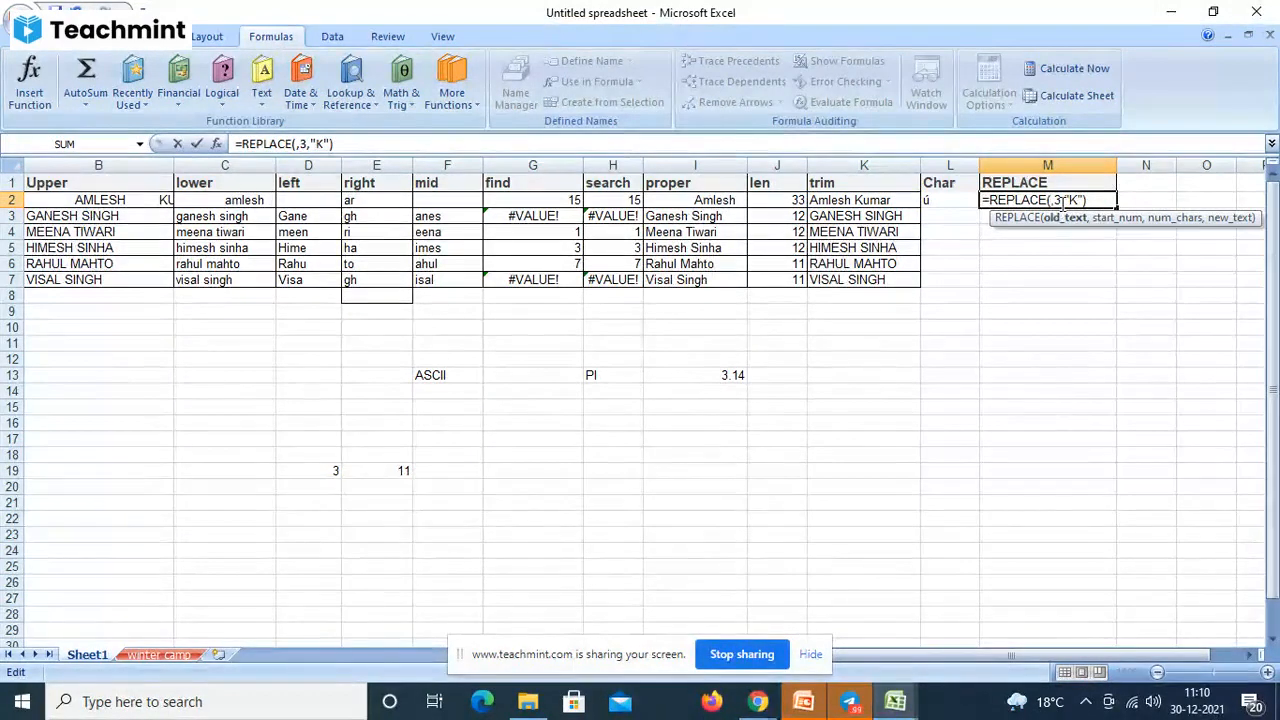
{"action": "type", "text": "\"M"}
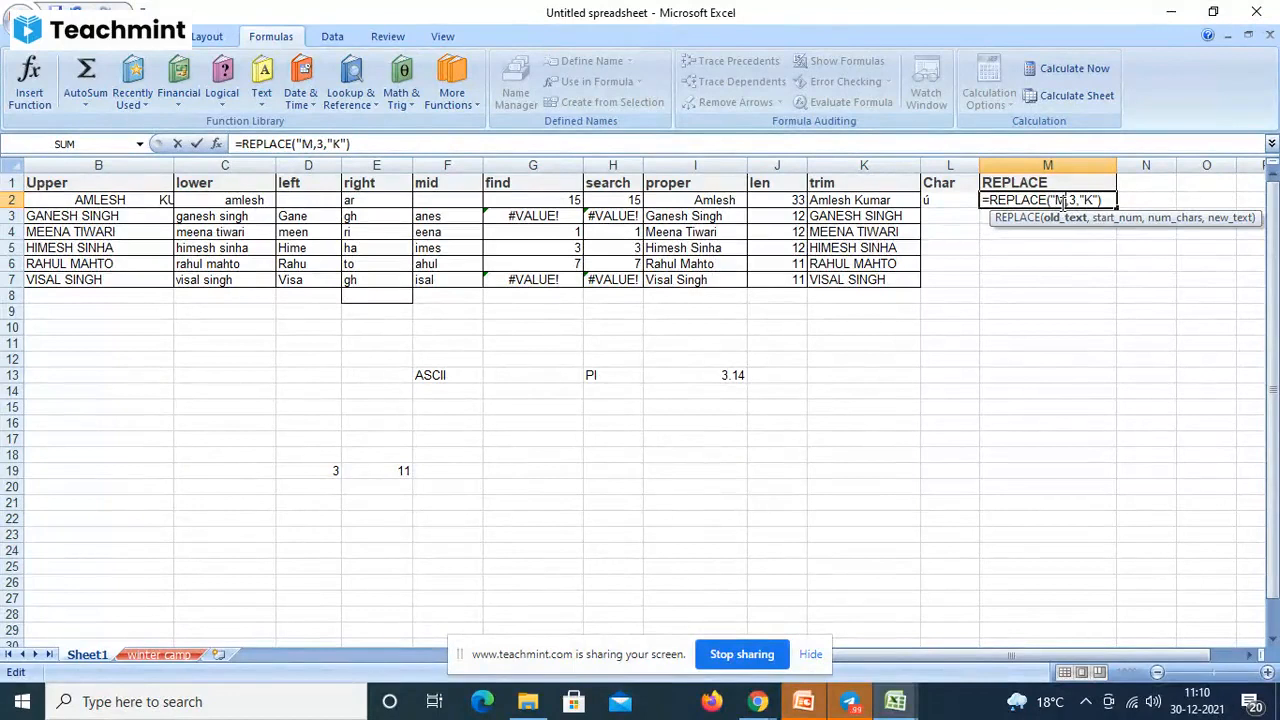
{"action": "type", "text": "\""}
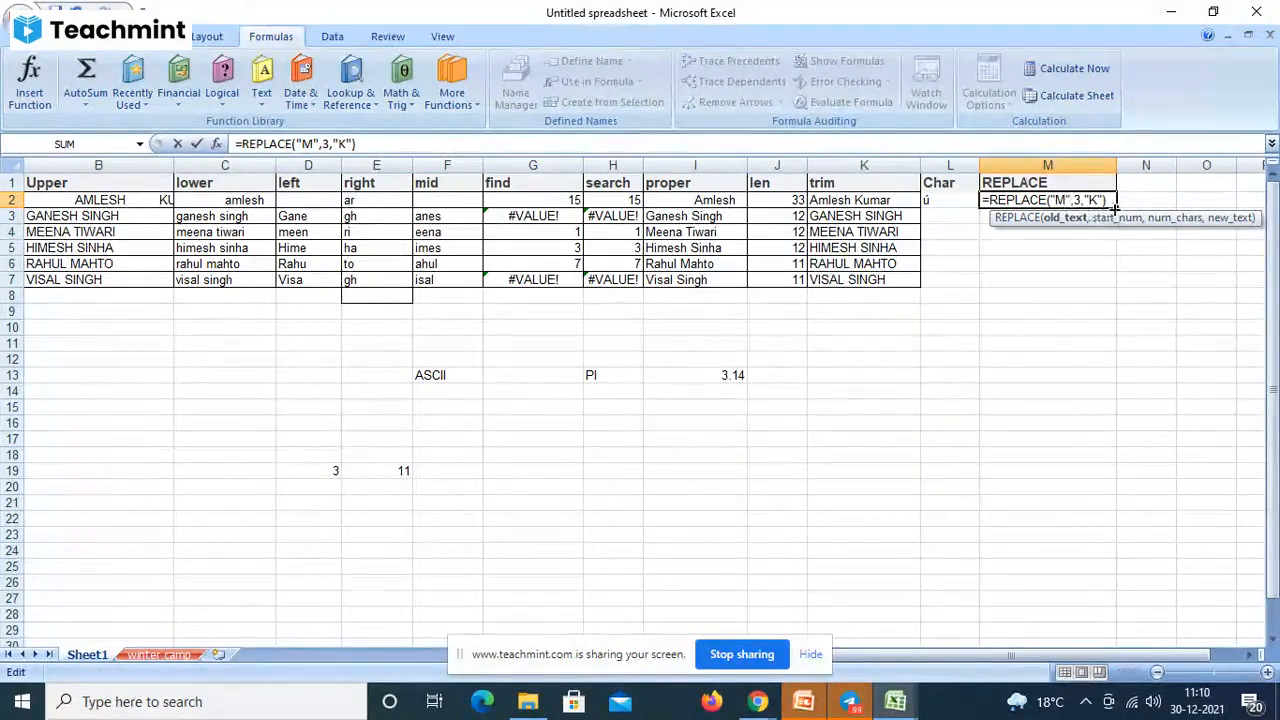
{"action": "key", "text": "Return"}
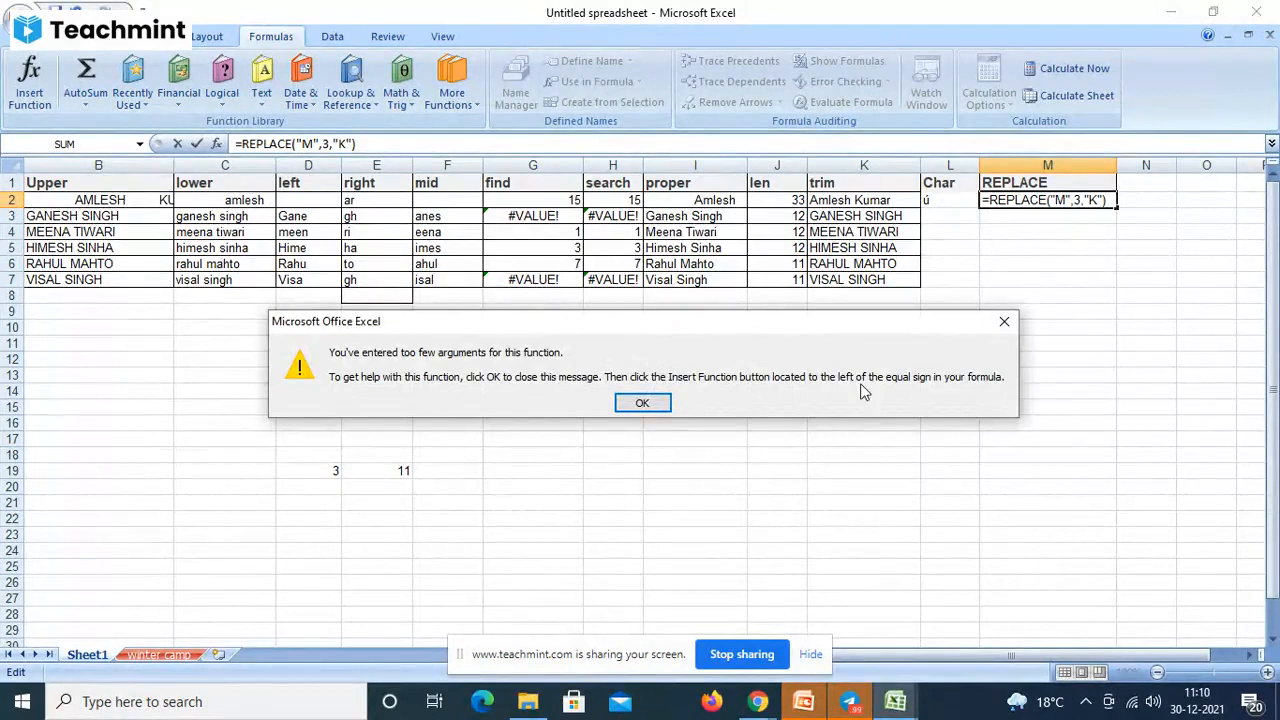
{"action": "left_click", "coordinate": [642, 402]}
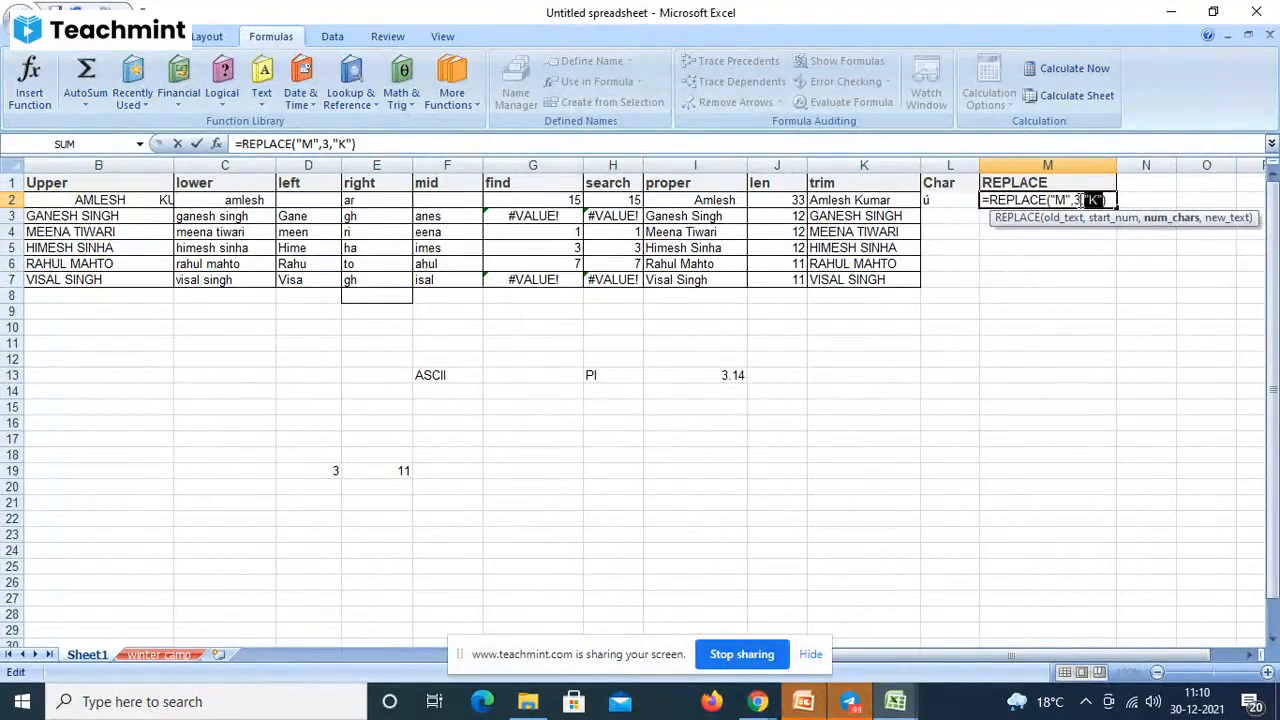
- Change the REPLACE start position from 3 to 2 and dismiss the warning
{"action": "left_click", "coordinate": [1079, 200]}
{"action": "key", "text": "BackSpace"}
{"action": "type", "text": "2"}
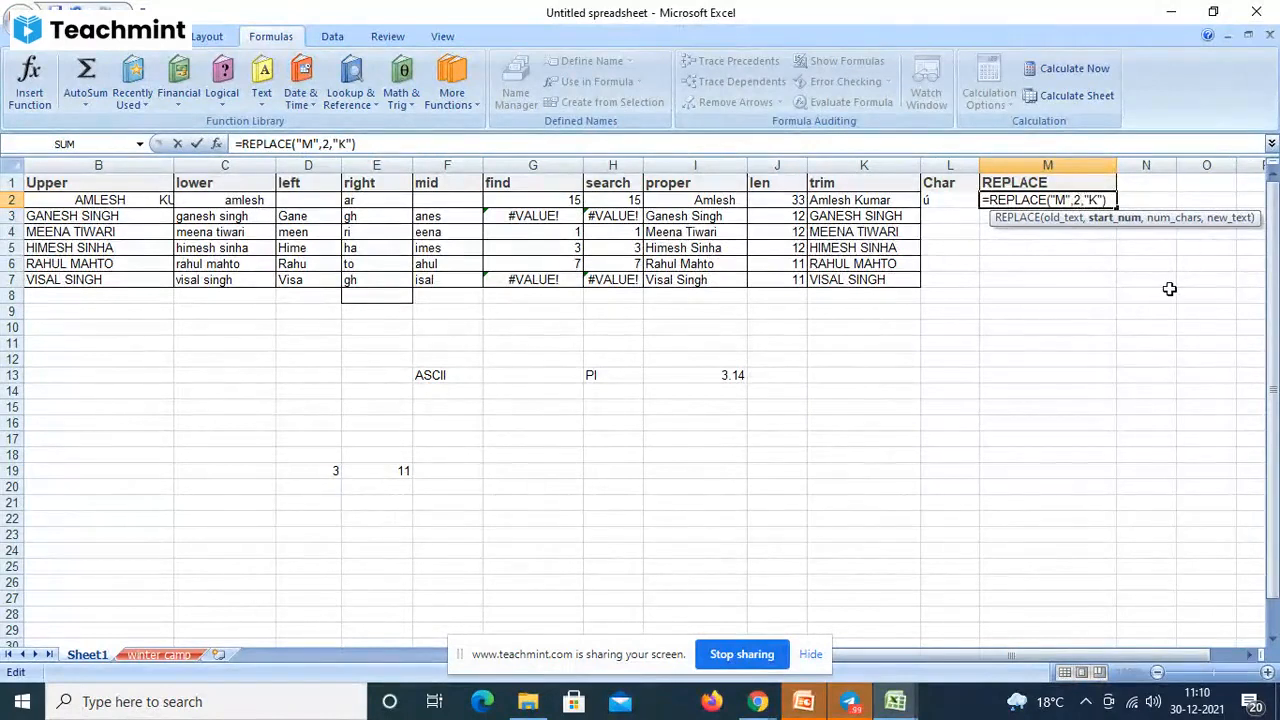
{"action": "key", "text": "Return"}
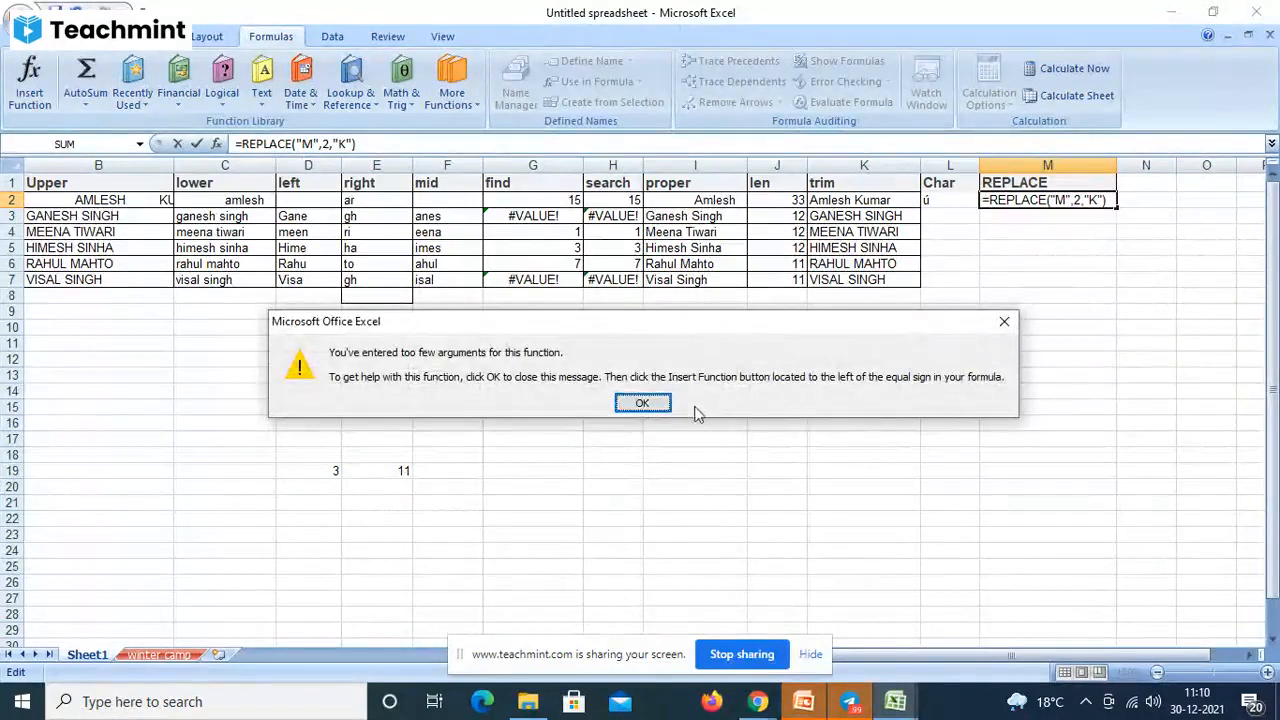
{"action": "left_click", "coordinate": [660, 404]}
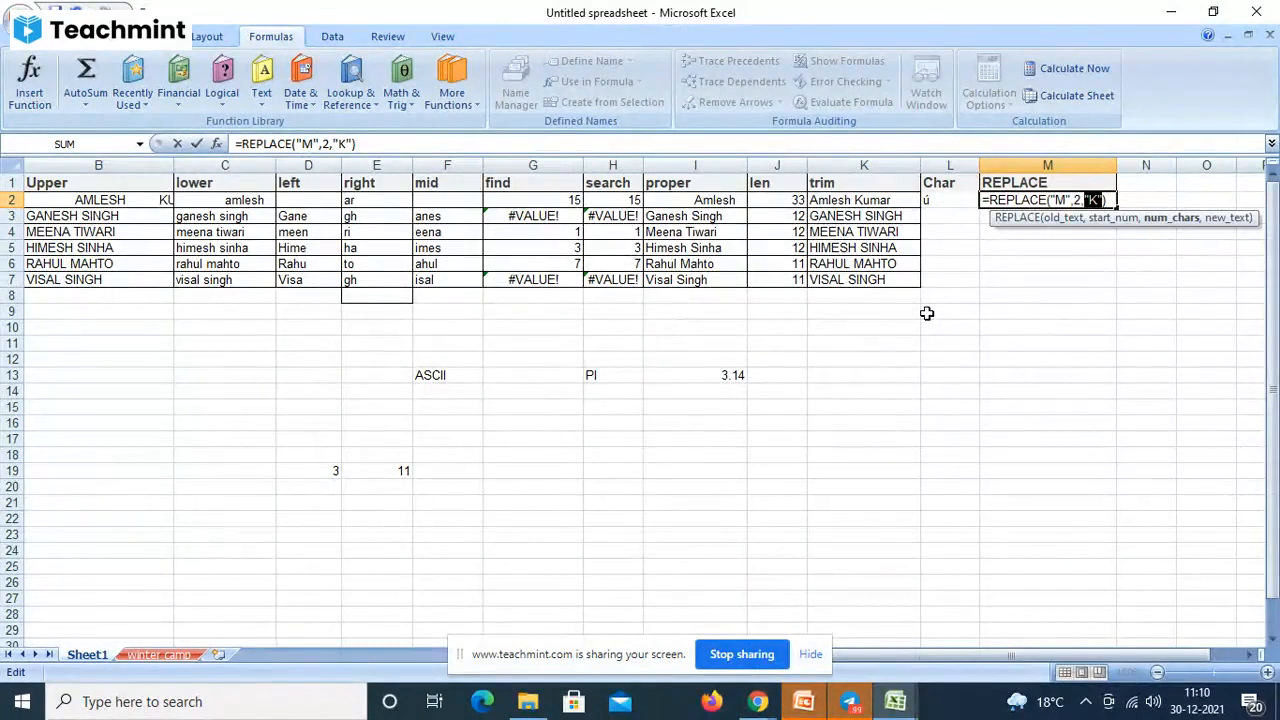
- Change the first argument to "m", giving =REPLACE("m",2,"K"), and dismiss the warning
{"action": "left_click", "coordinate": [1062, 200]}
{"action": "key", "text": "BackSpace"}
{"action": "type", "text": "M"}
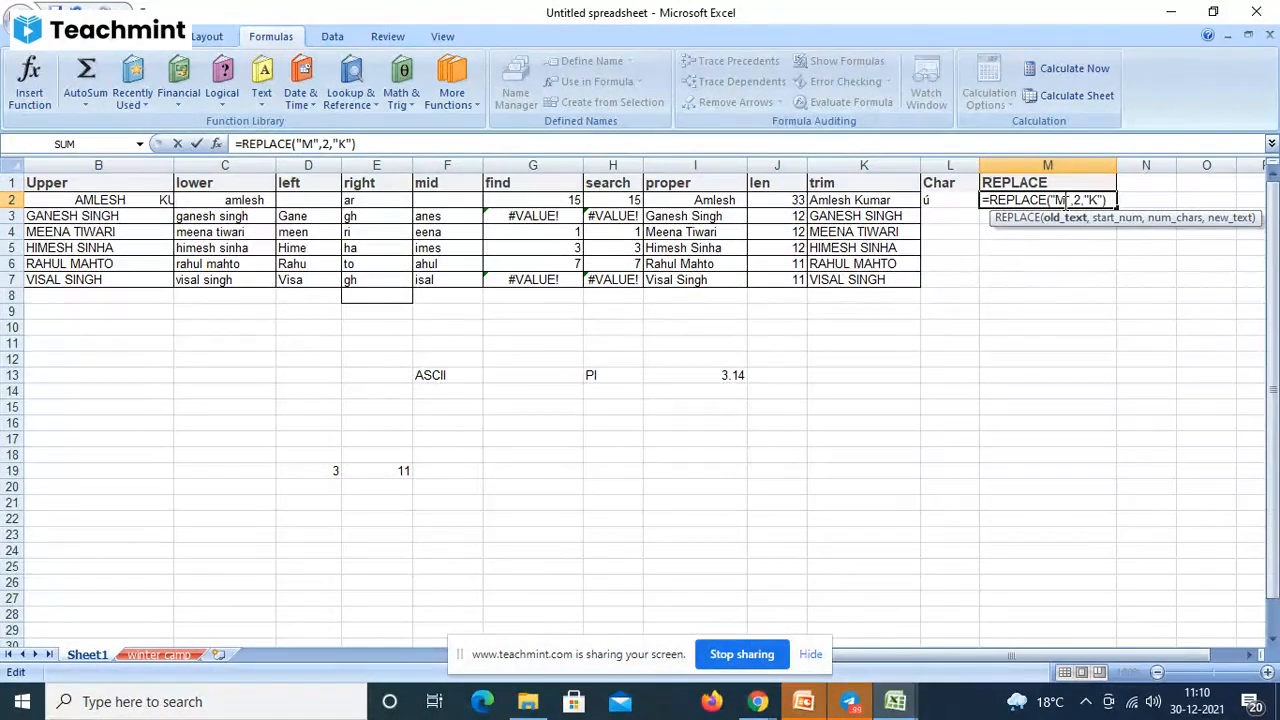
{"action": "key", "text": "Right"}
{"action": "key", "text": "Right"}
{"action": "key", "text": "Right"}
{"action": "key", "text": "Right"}
{"action": "key", "text": "Left"}
{"action": "key", "text": "Left"}
{"action": "key", "text": "Left"}
{"action": "key", "text": "Left"}
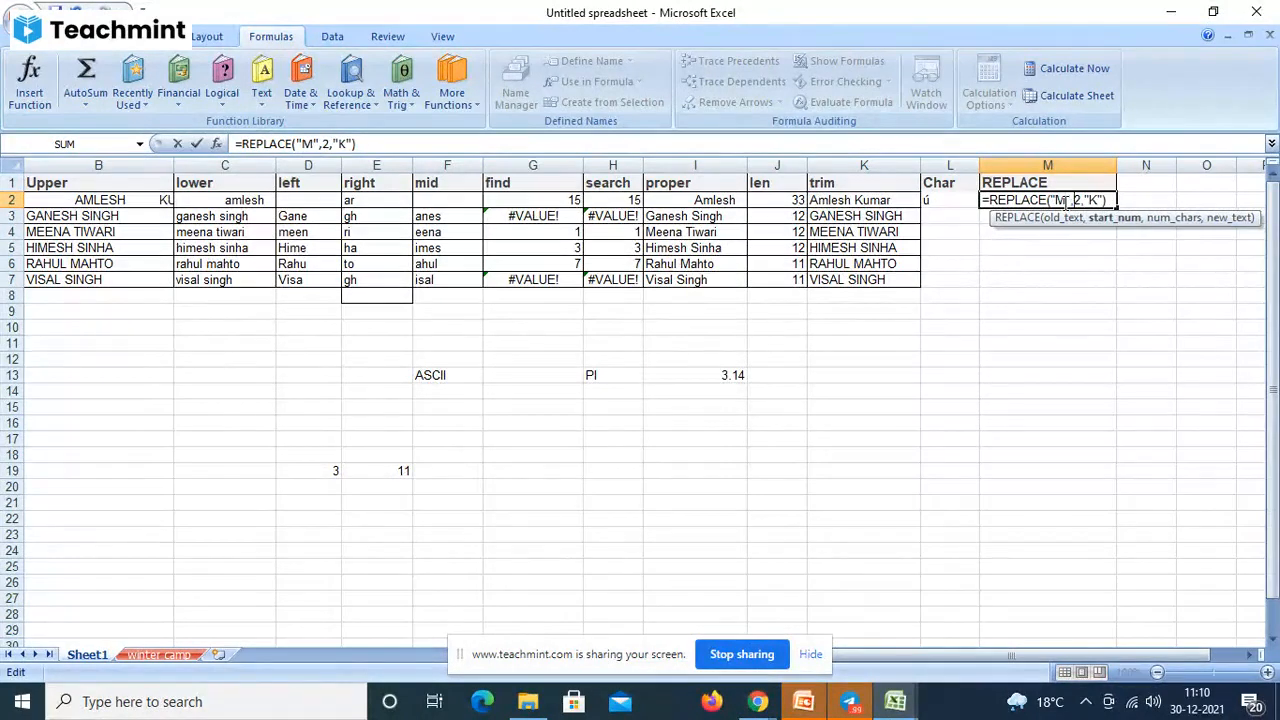
{"action": "key", "text": "BackSpace"}
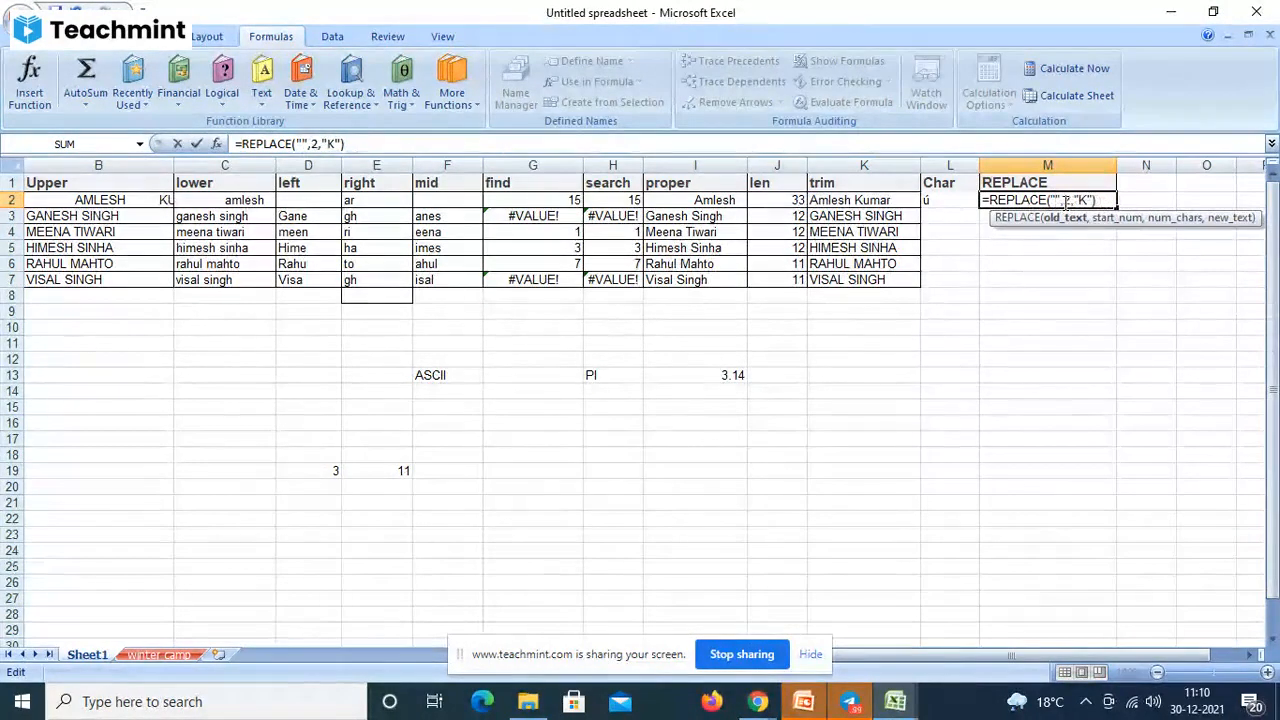
{"action": "type", "text": "m"}
{"action": "key", "text": "Right"}
{"action": "key", "text": "Right"}
{"action": "key", "text": "Right"}
{"action": "key", "text": "Right"}
{"action": "key", "text": "Right"}
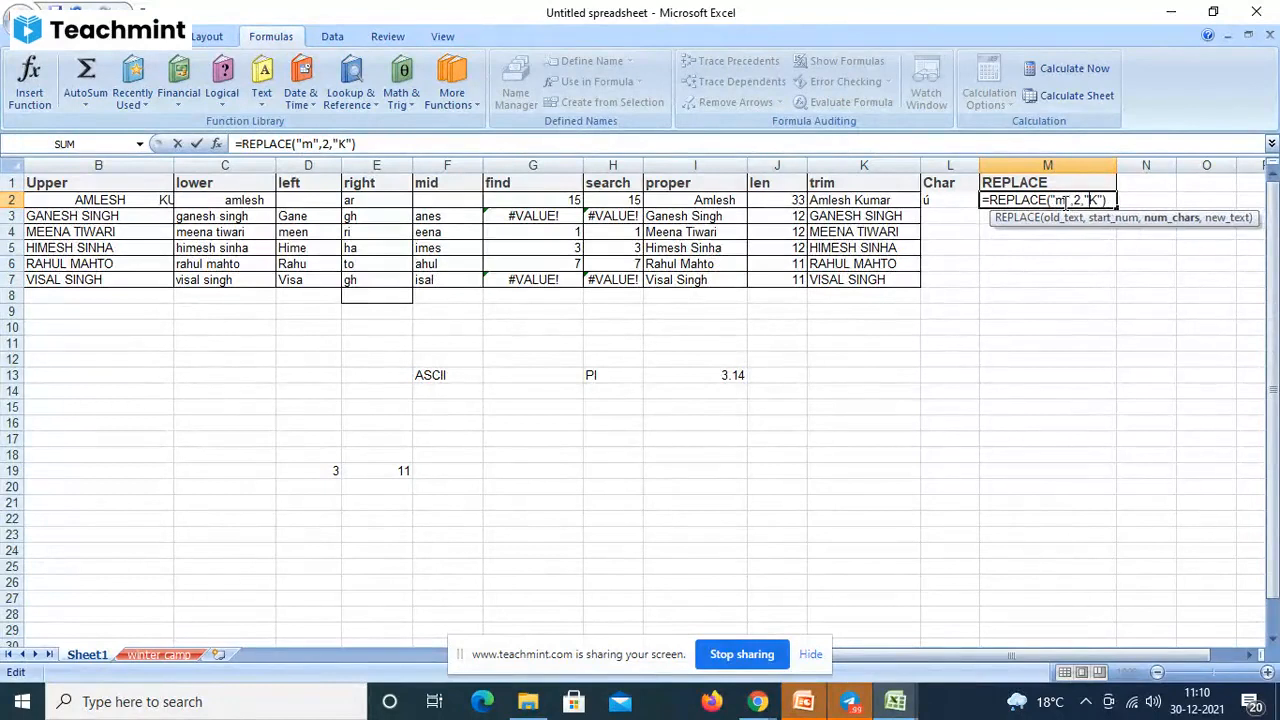
{"action": "key", "text": "Return"}
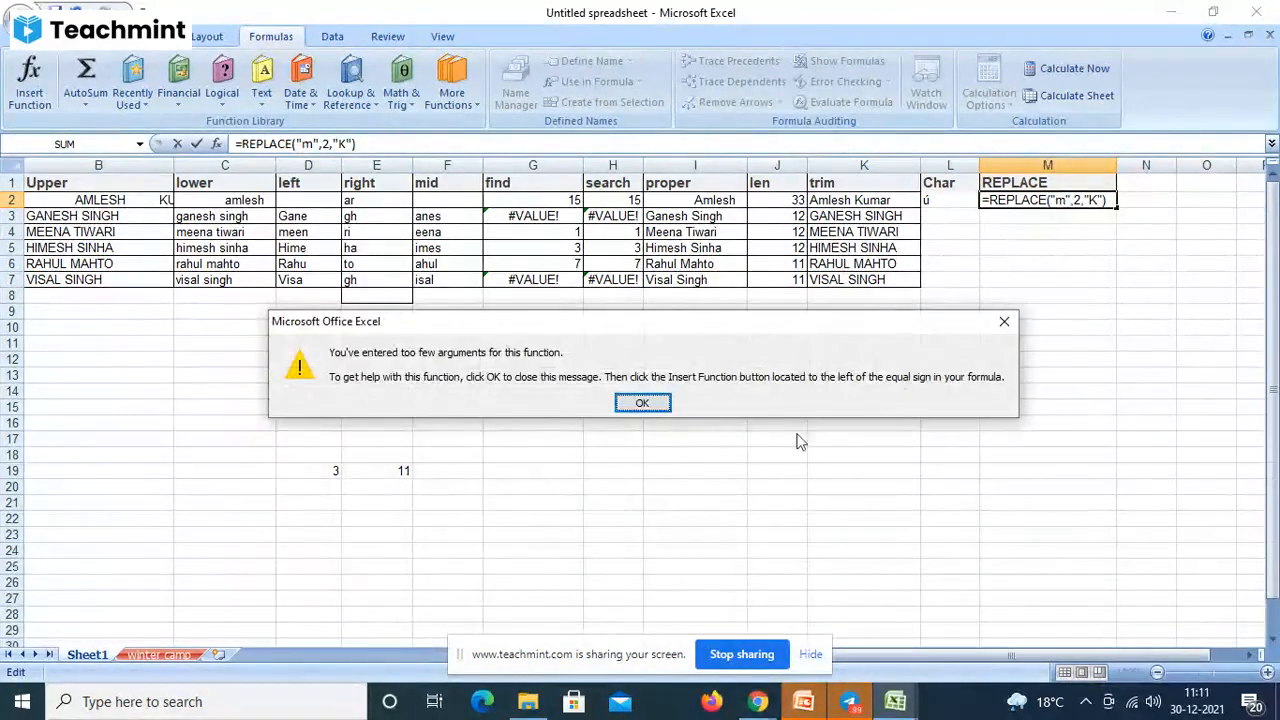
{"action": "left_click", "coordinate": [663, 410]}
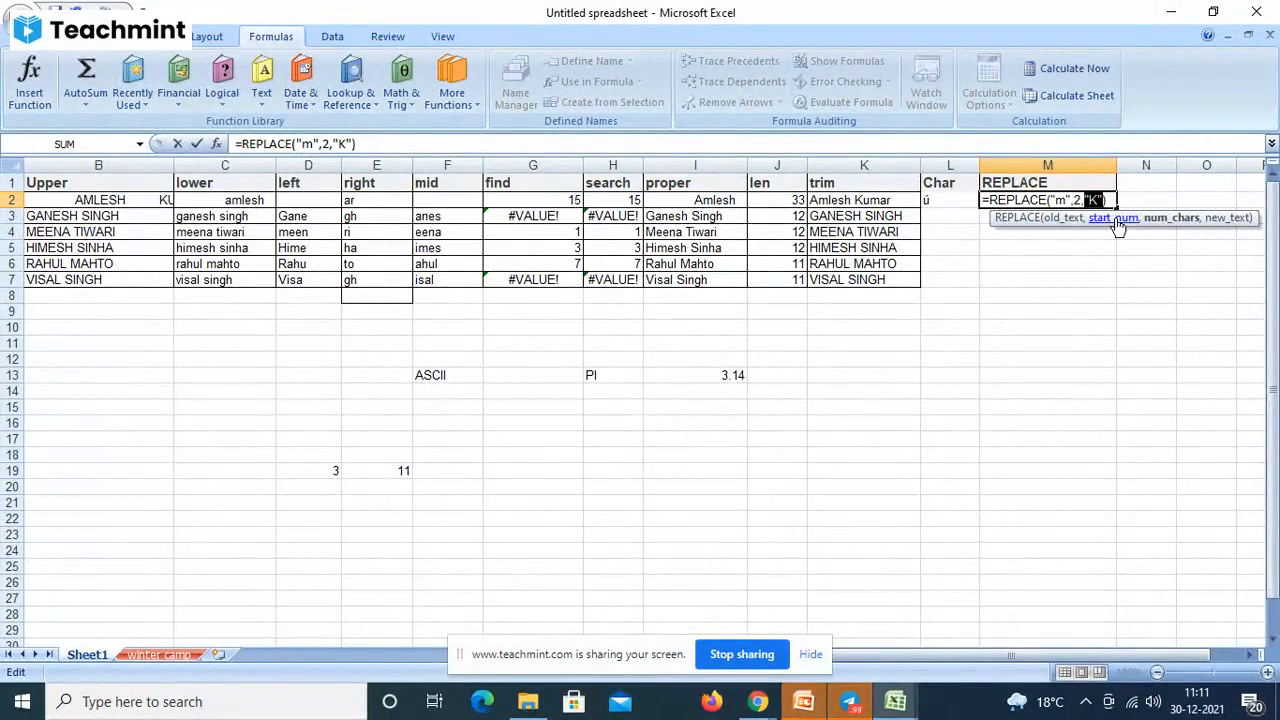
- Insert 5 as num_chars, making =REPLACE("m",2,5,"K") so M2 shows mK
{"action": "left_click", "coordinate": [1088, 200]}
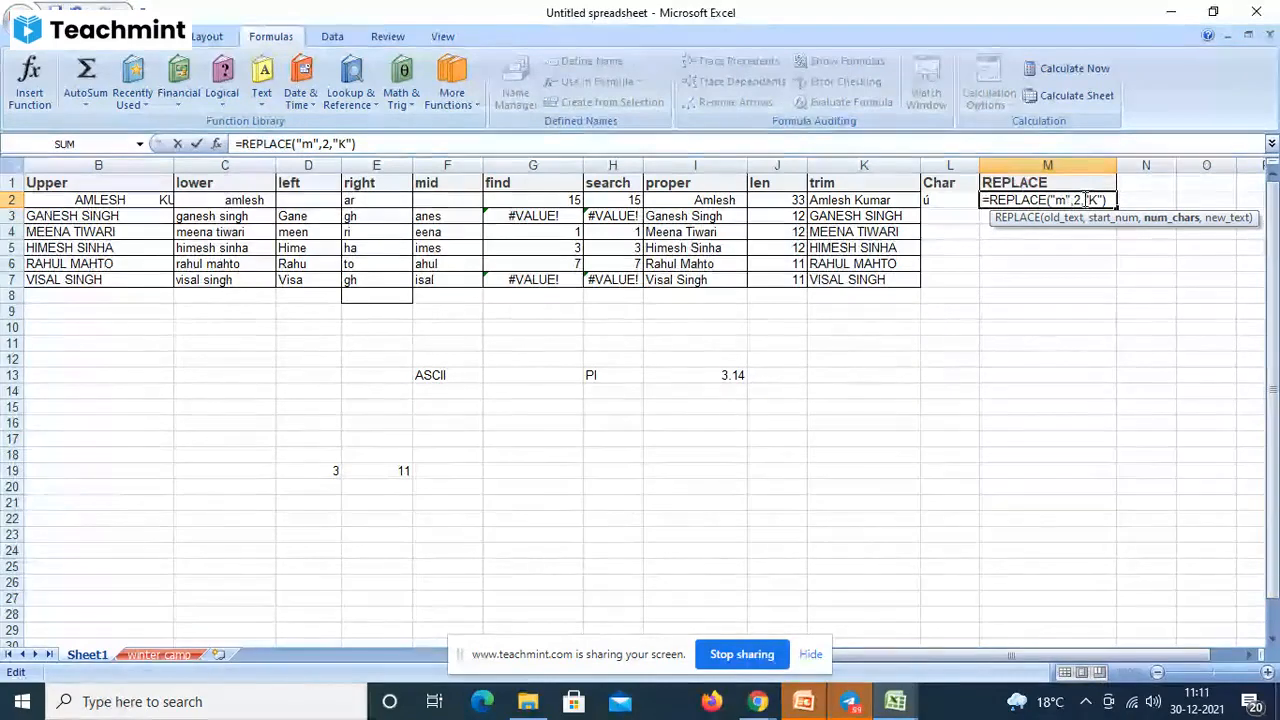
{"action": "type", "text": "5"}
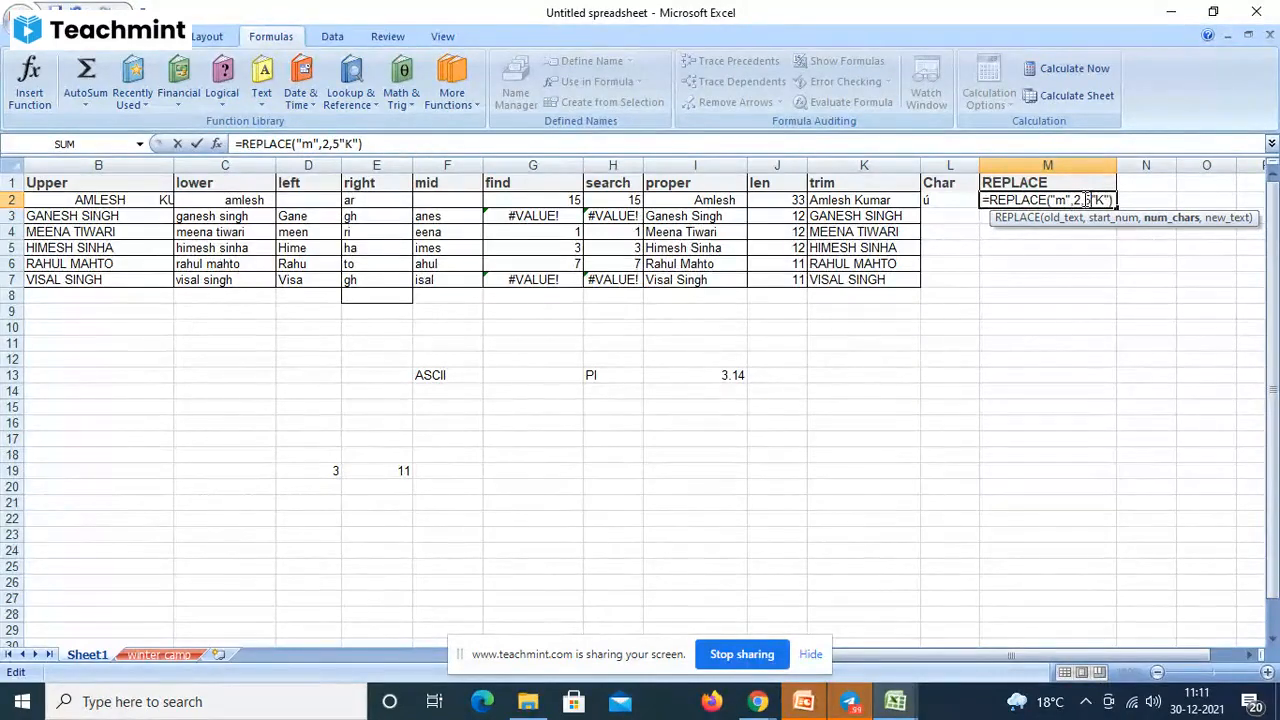
{"action": "type", "text": ","}
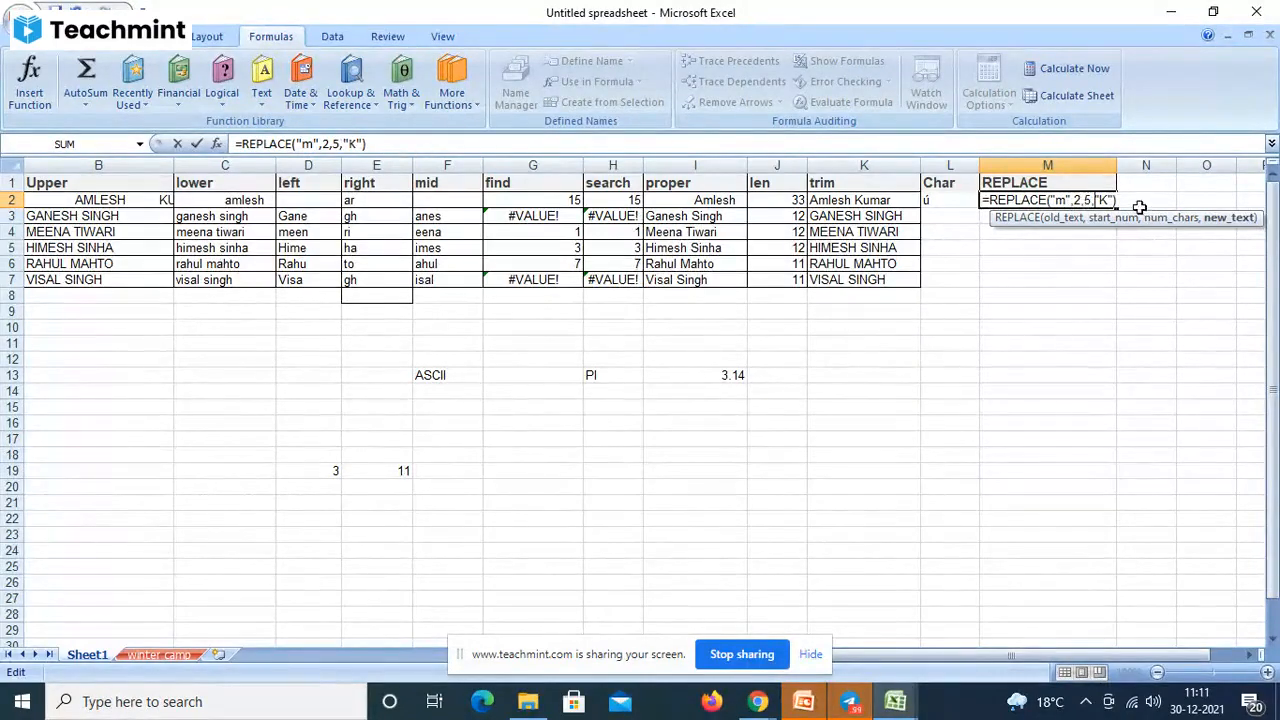
{"action": "key", "text": "Return"}
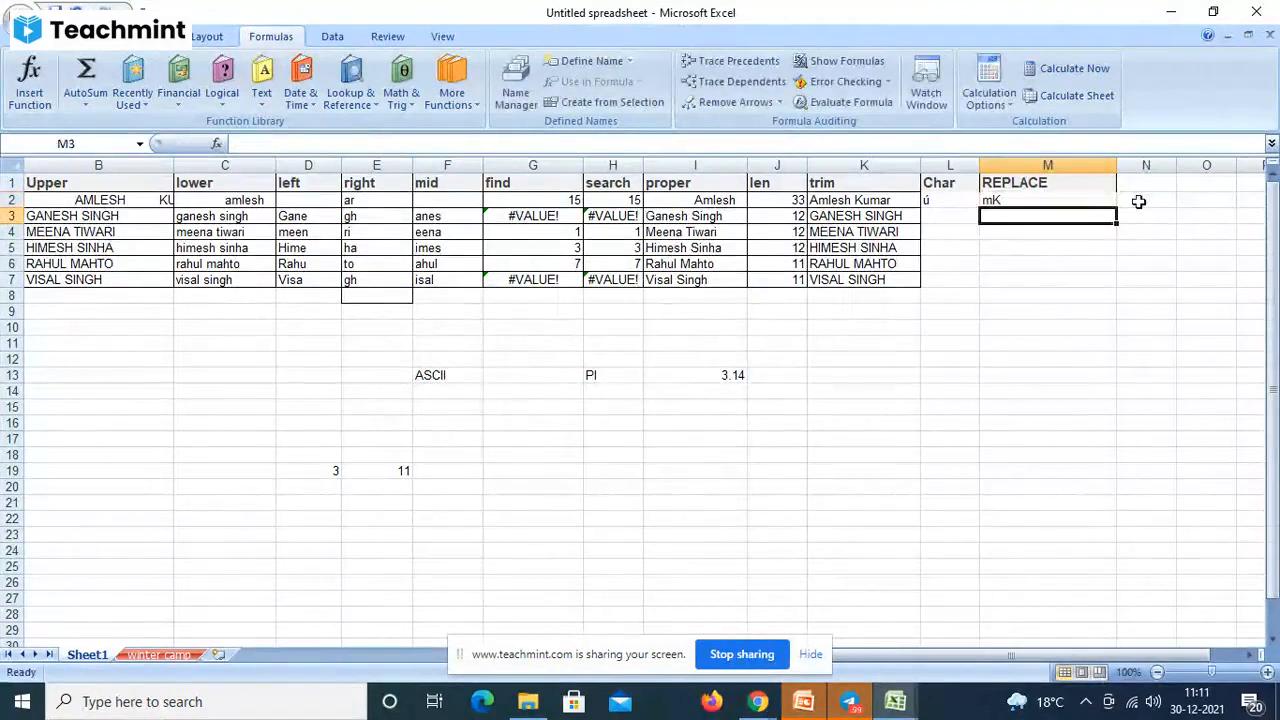
- Select M2, then open the Formulas tab's Text function list and scroll through it
{"action": "left_click", "coordinate": [1000, 201]}
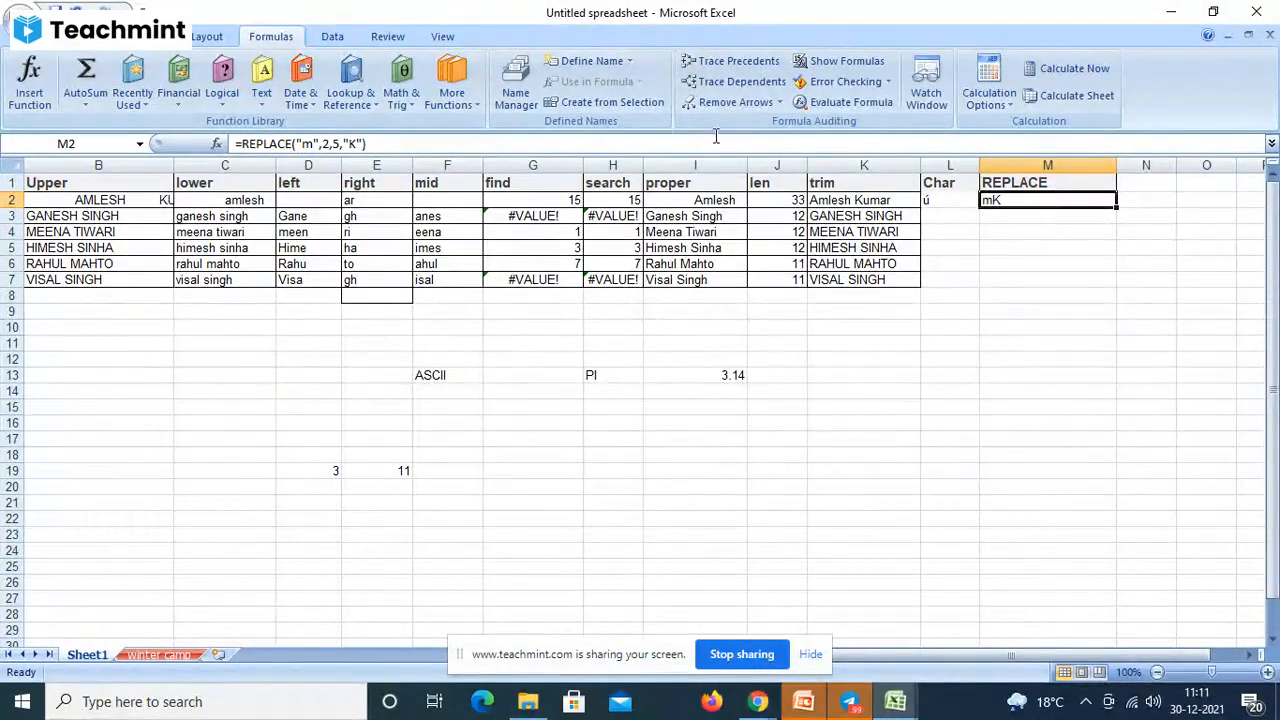
{"action": "left_click", "coordinate": [260, 104]}
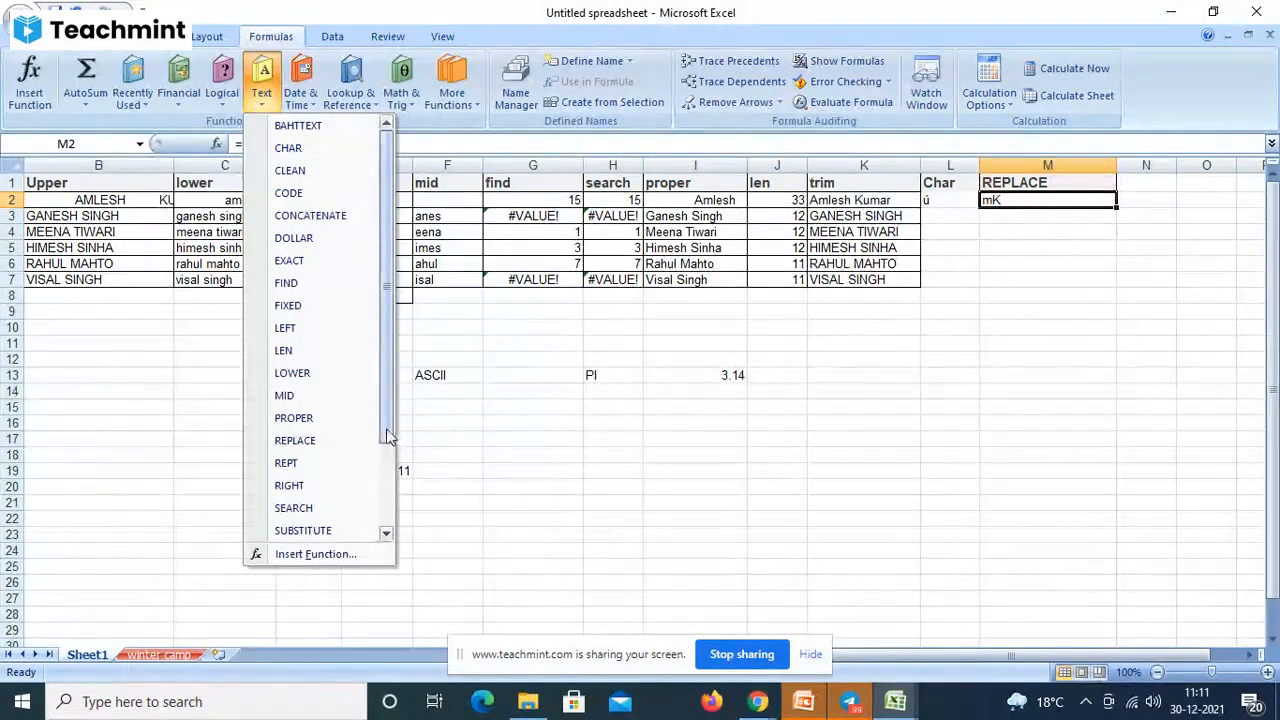
{"action": "left_click_drag", "start_coordinate": [390, 436], "coordinate": [358, 273]}
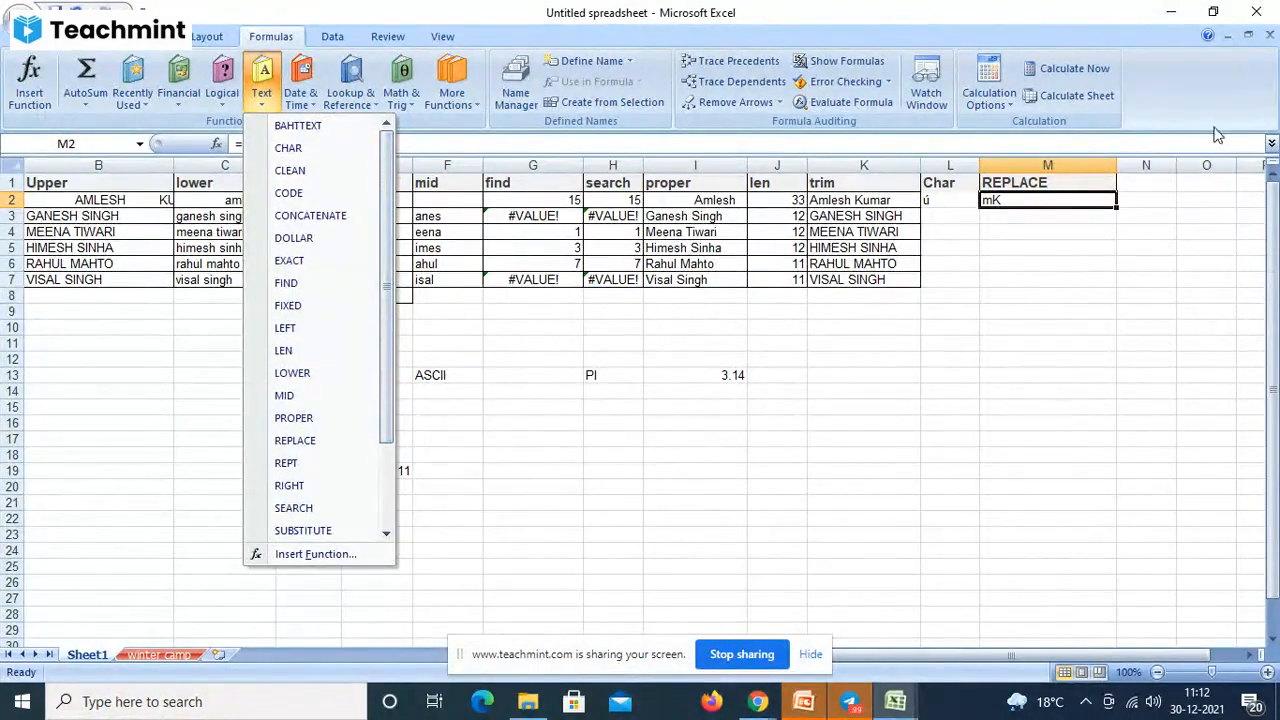
- Clear the REPLACE heading and formula from cells M1 and M2
{"action": "left_click", "coordinate": [1060, 222]}
{"action": "left_click", "coordinate": [1028, 181]}
{"action": "key", "text": "Delete"}
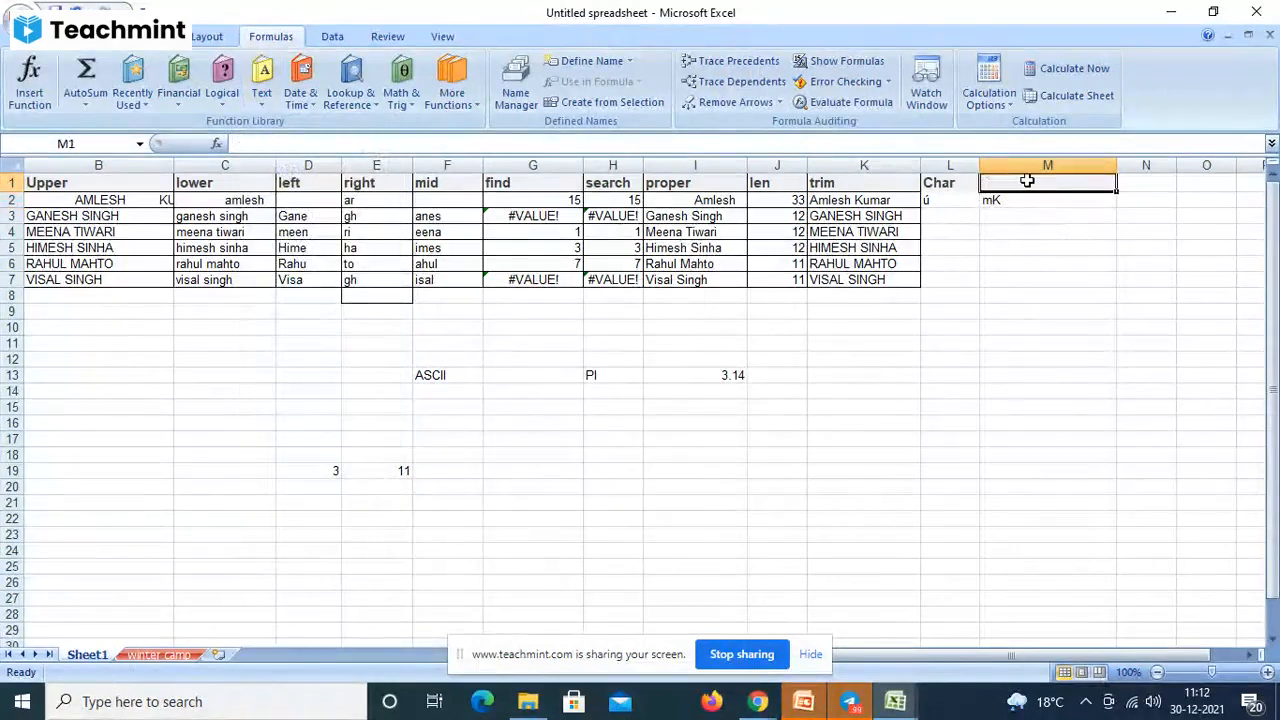
{"action": "key", "text": "Down"}
{"action": "key", "text": "Delete"}
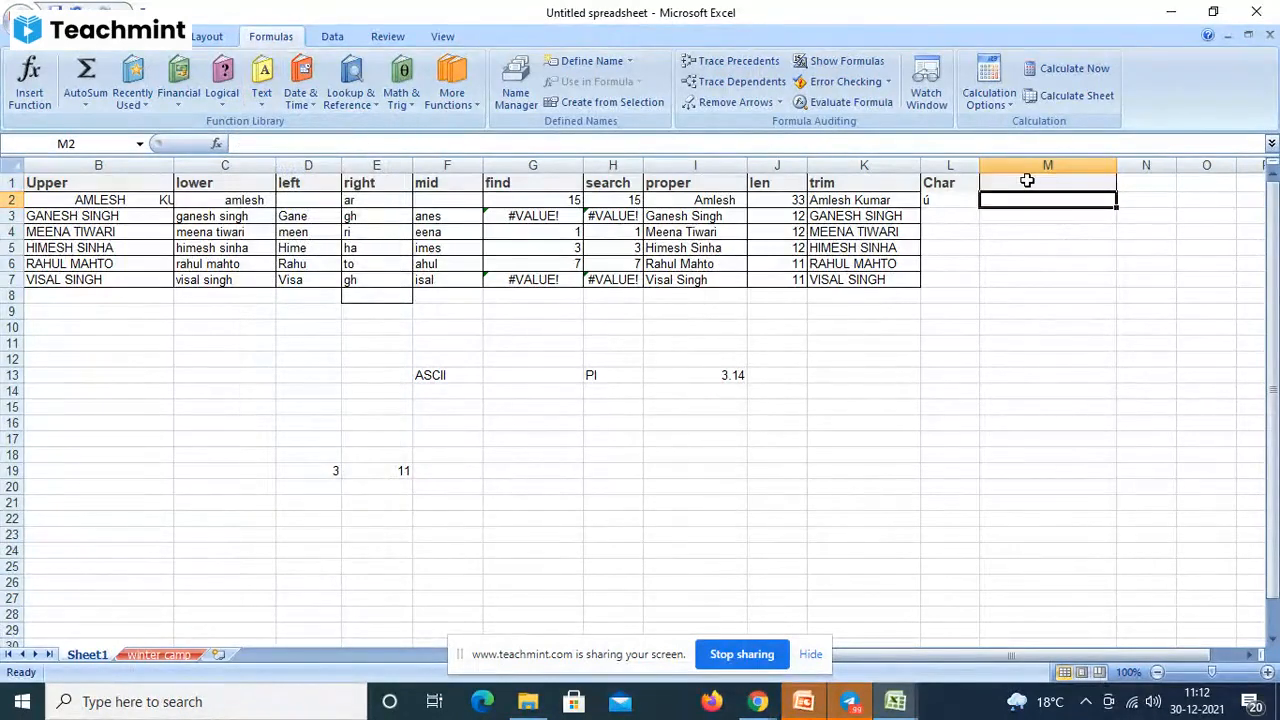
- Put the heading 'code' in M1 and =CODE("A") in M2, returning 65
{"action": "left_click", "coordinate": [1027, 181]}
{"action": "type", "text": "cod"}
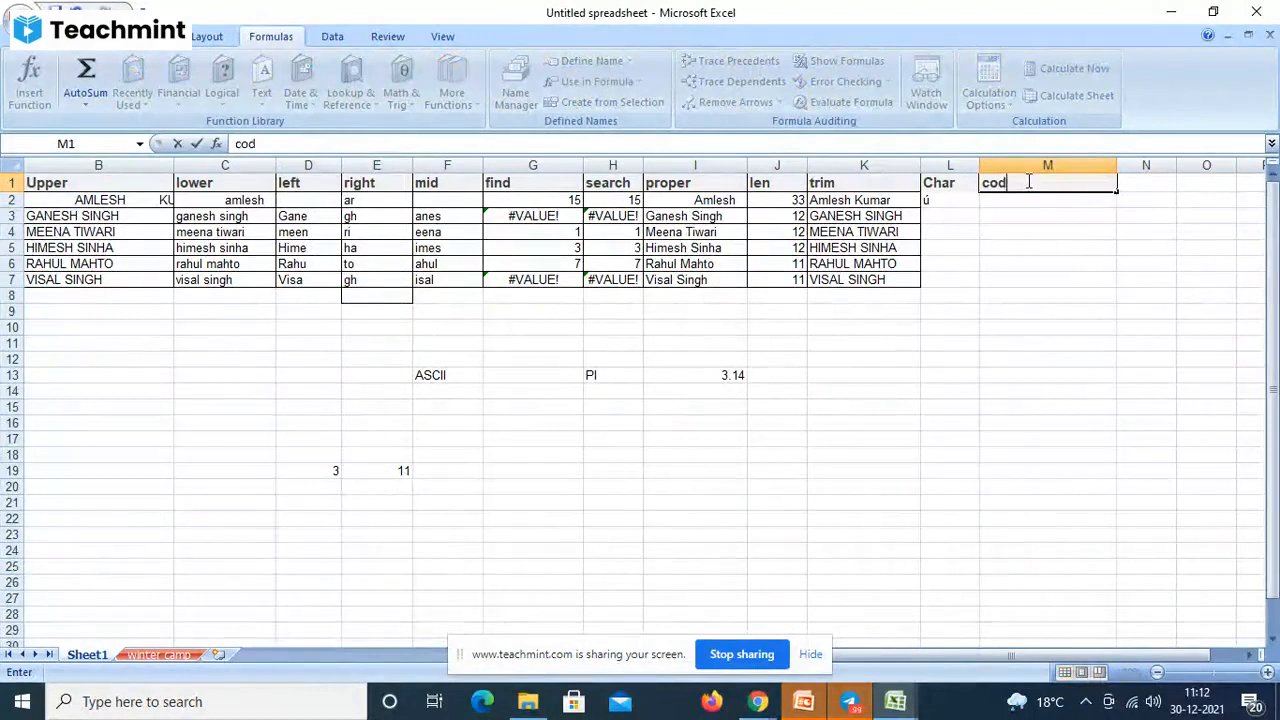
{"action": "type", "text": "e"}
{"action": "key", "text": "Return"}
{"action": "type", "text": "="}
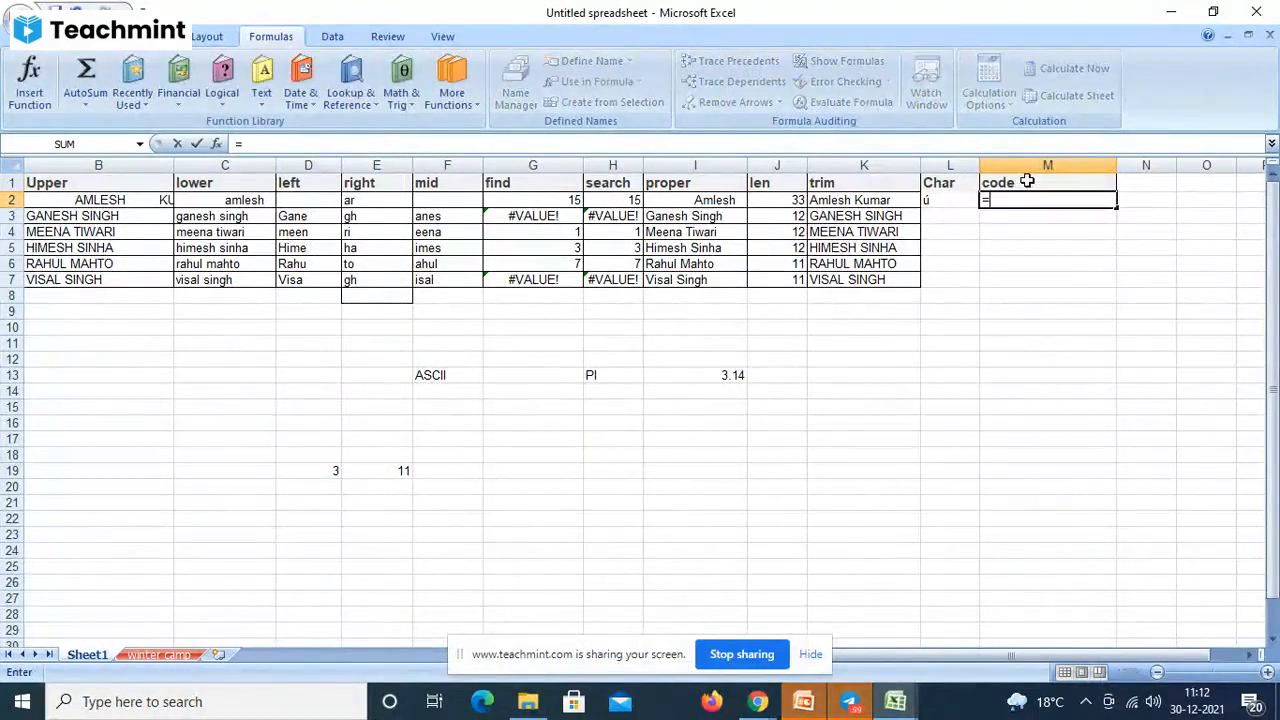
{"action": "type", "text": "code"}
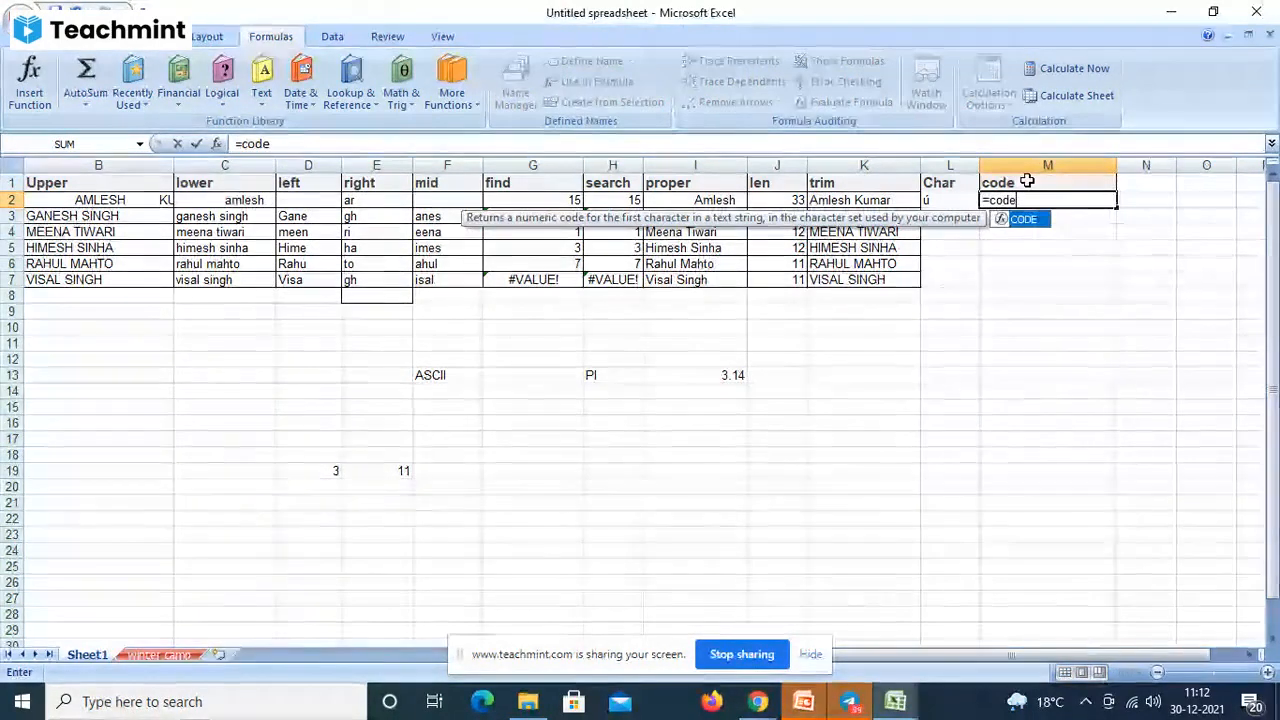
{"action": "type", "text": "("}
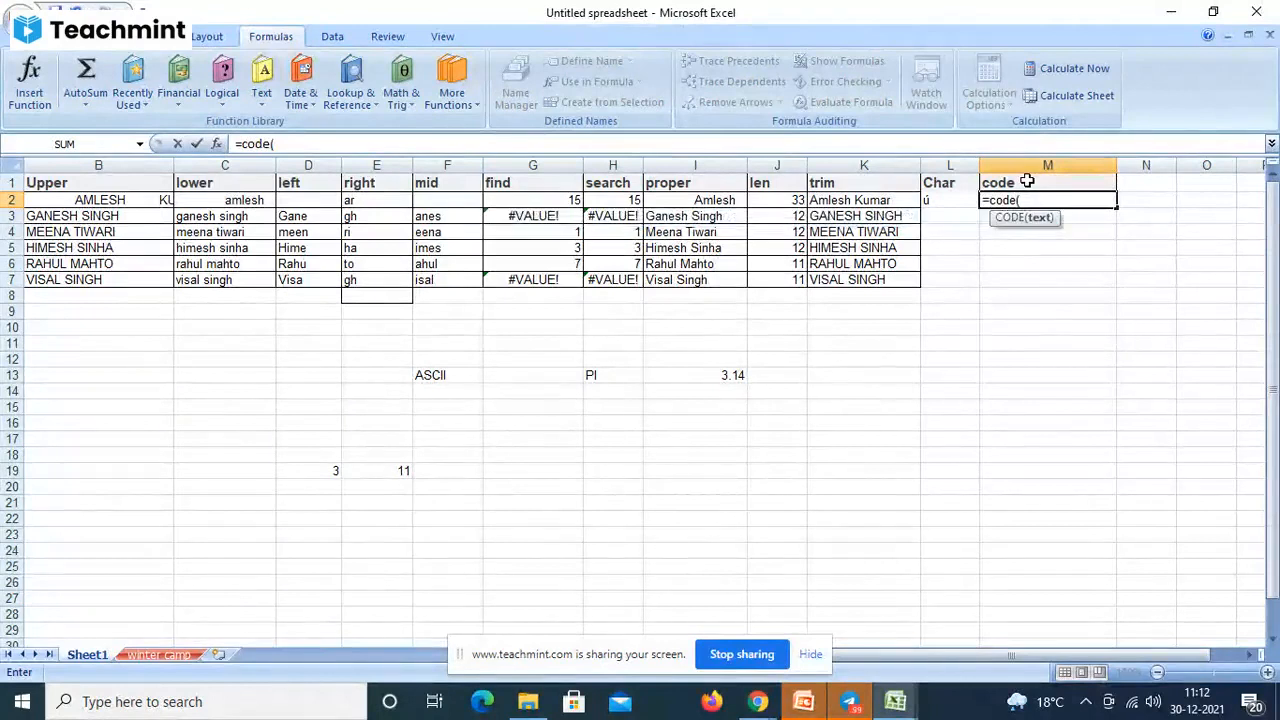
{"action": "type", "text": "\"A\")"}
{"action": "key", "text": "BackSpace"}
{"action": "key", "text": "BackSpace"}
{"action": "type", "text": "\")"}
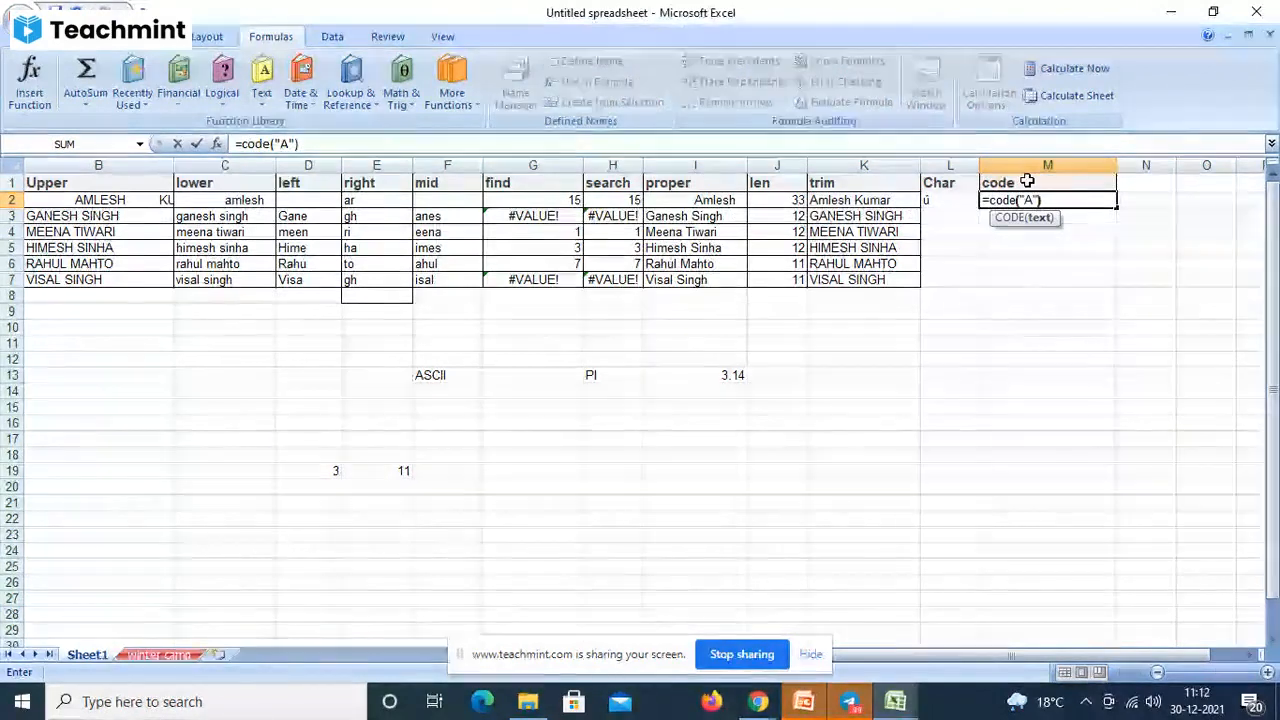
{"action": "key", "text": "Return"}
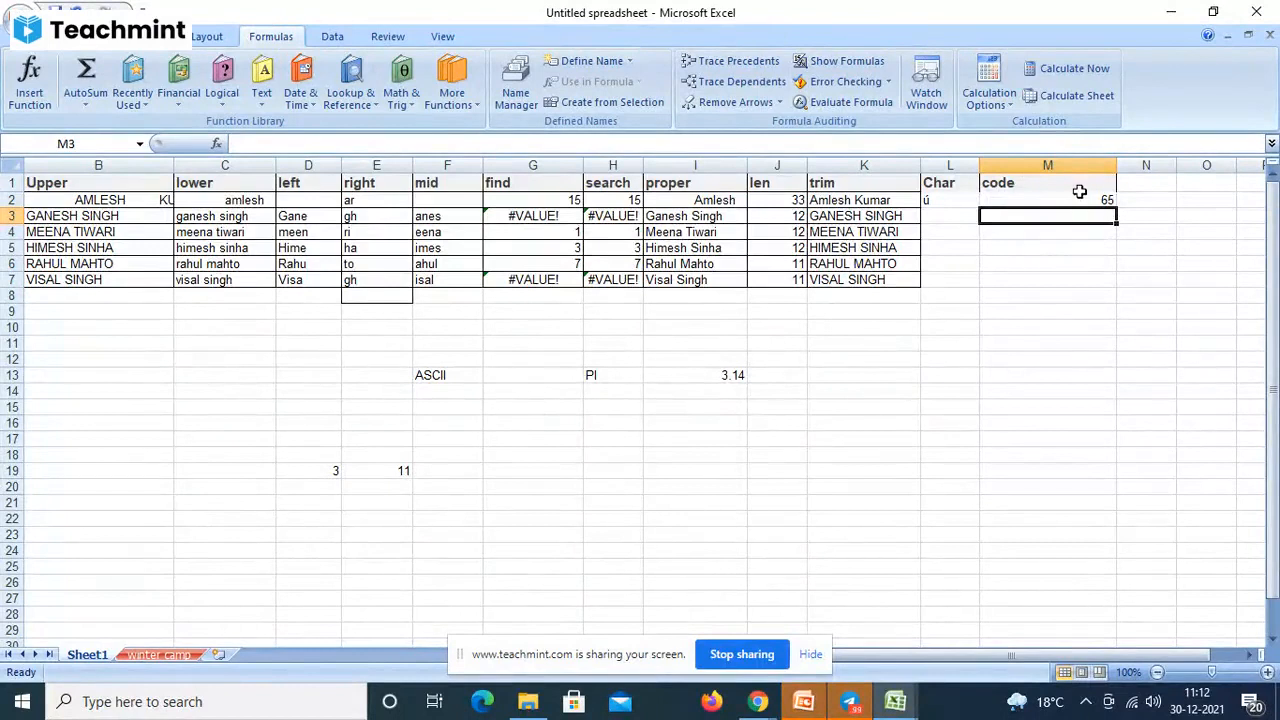
{"action": "left_click", "coordinate": [1077, 197]}
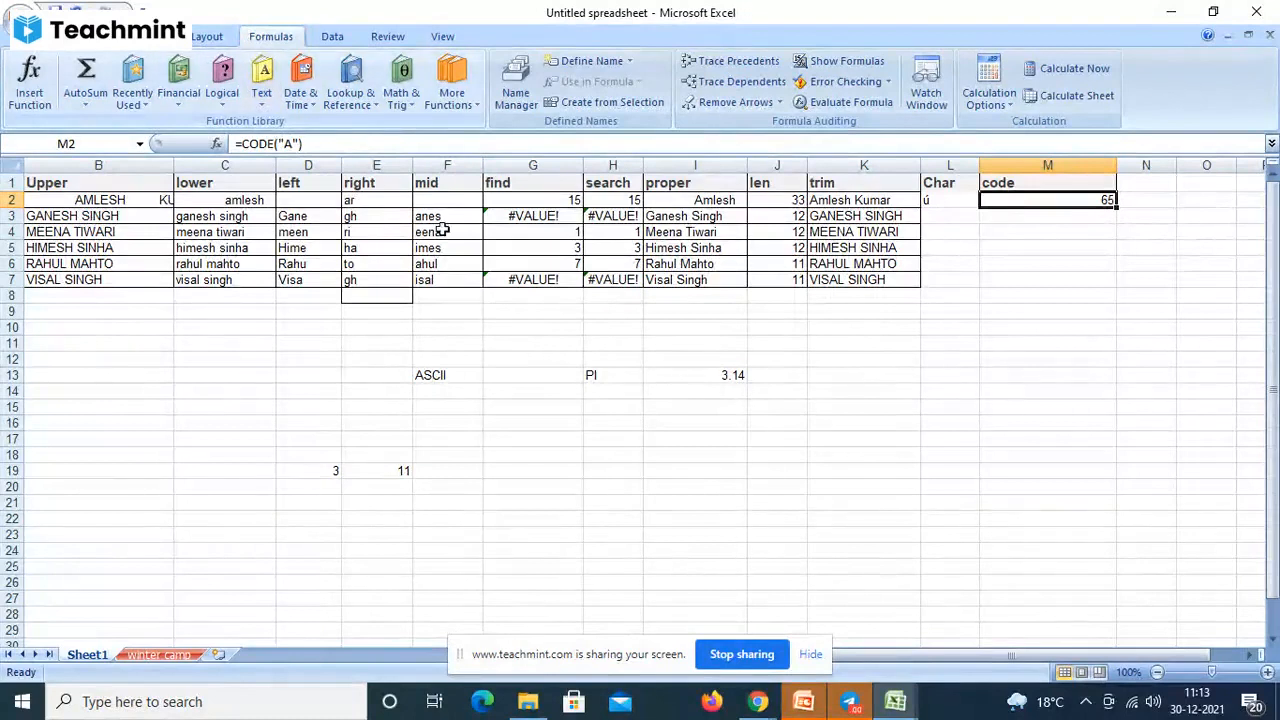
{"action": "left_click", "coordinate": [759, 705]}
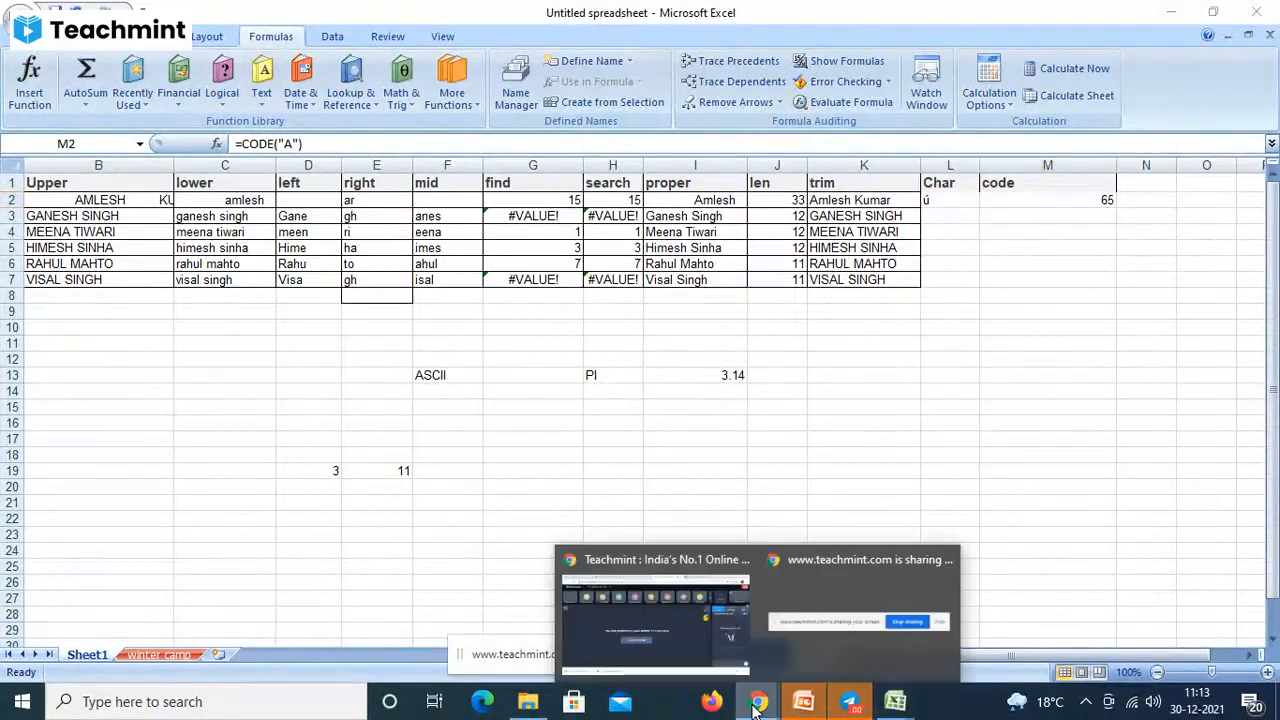
{"action": "left_click", "coordinate": [659, 599]}
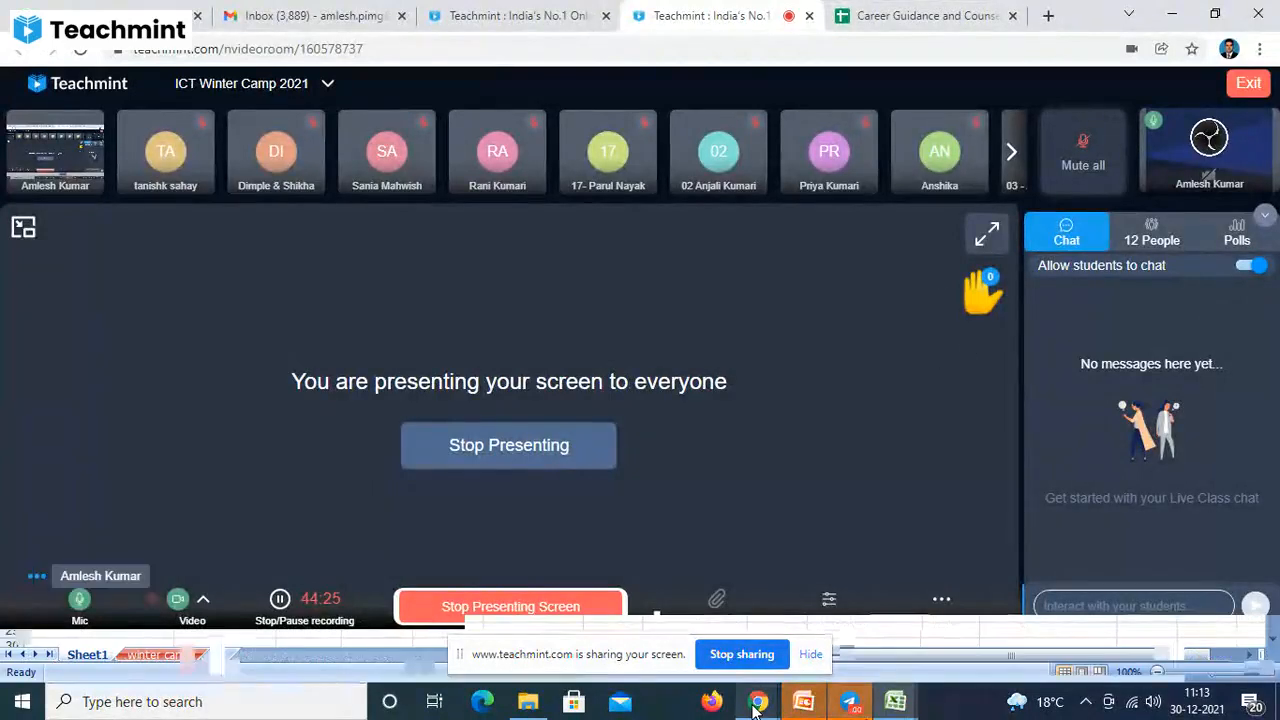
{"action": "mouse_move", "coordinate": [895, 703]}
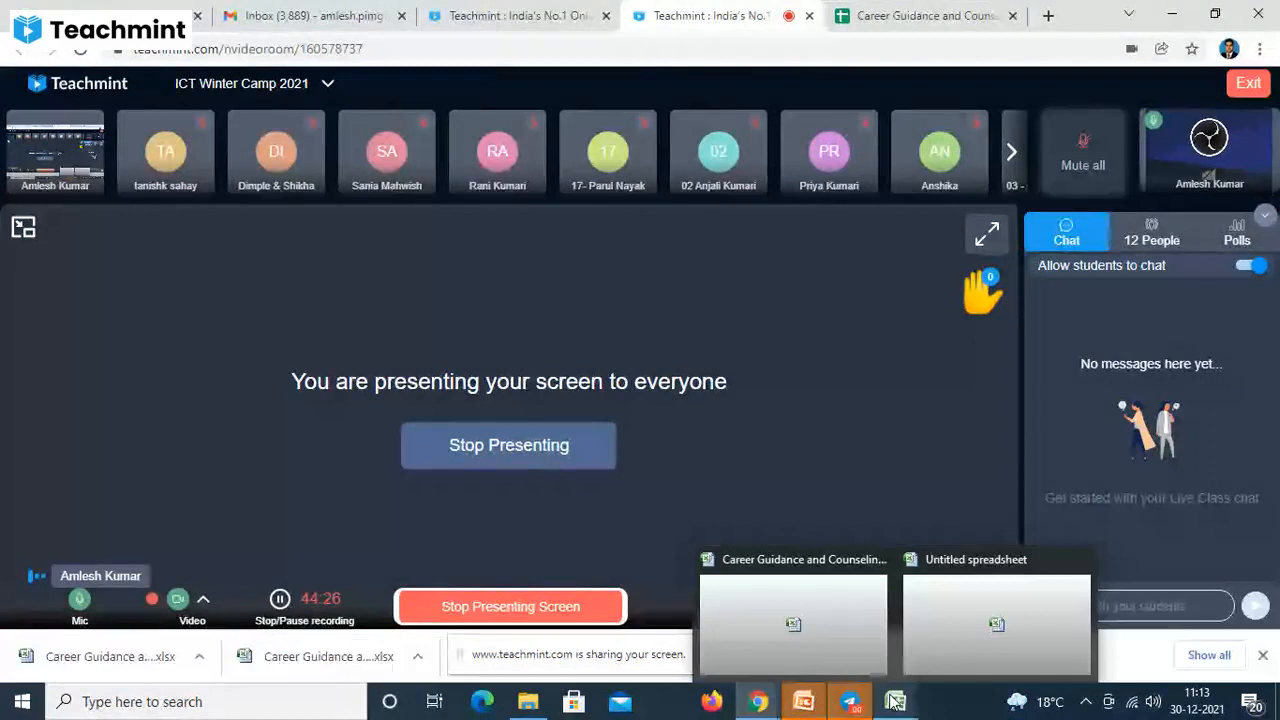
{"action": "left_click", "coordinate": [990, 620]}
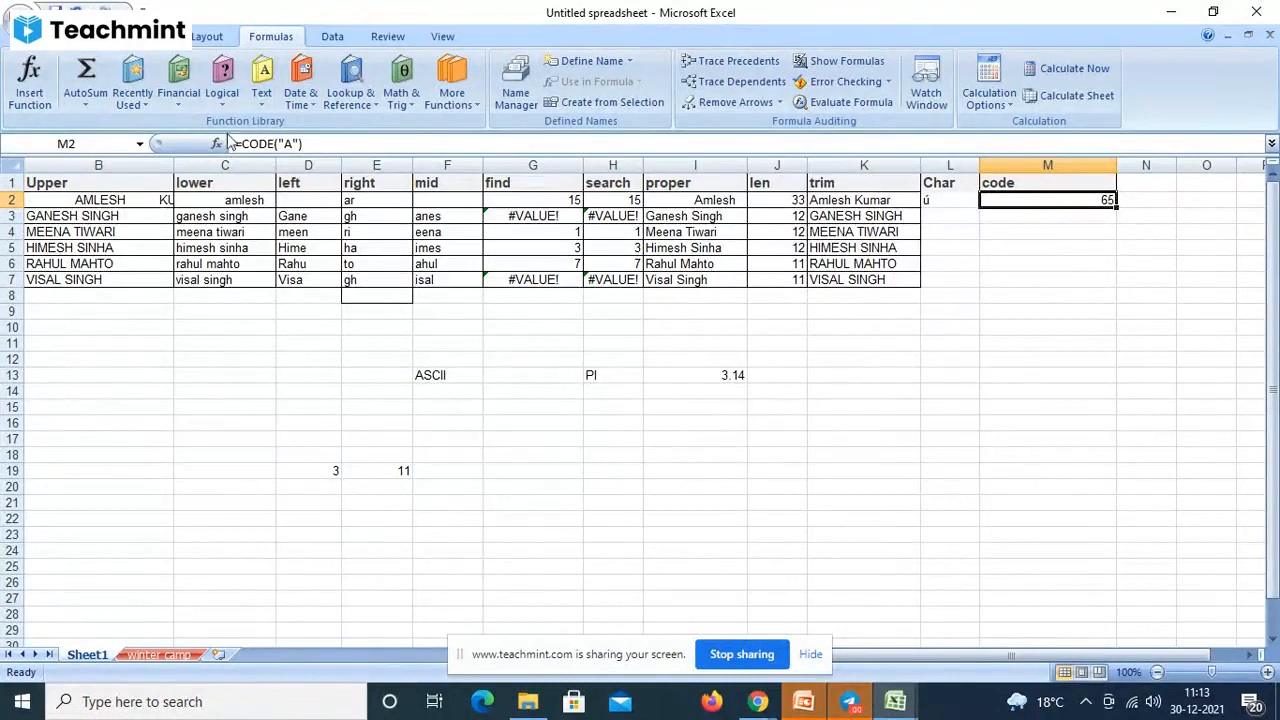
- Browse the Text, Math & Trig, and Date & Time function lists on the Formulas tab
{"action": "left_click", "coordinate": [262, 106]}
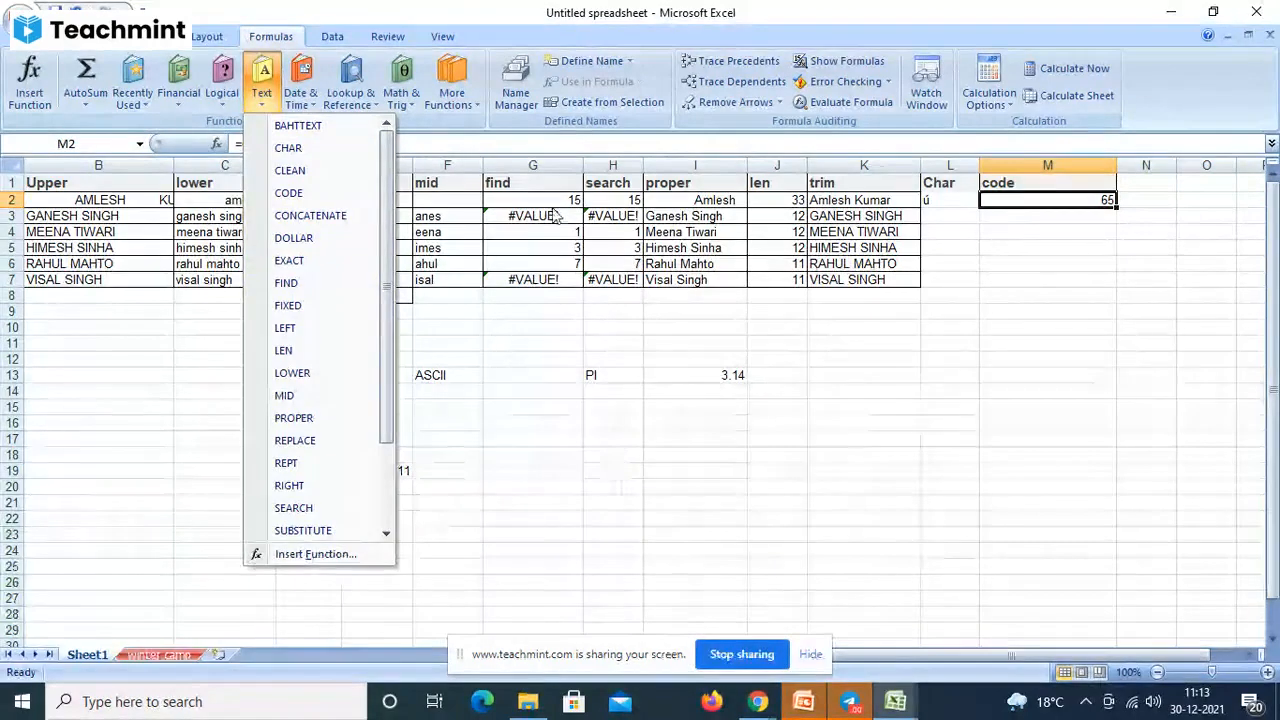
{"action": "left_click", "coordinate": [601, 413]}
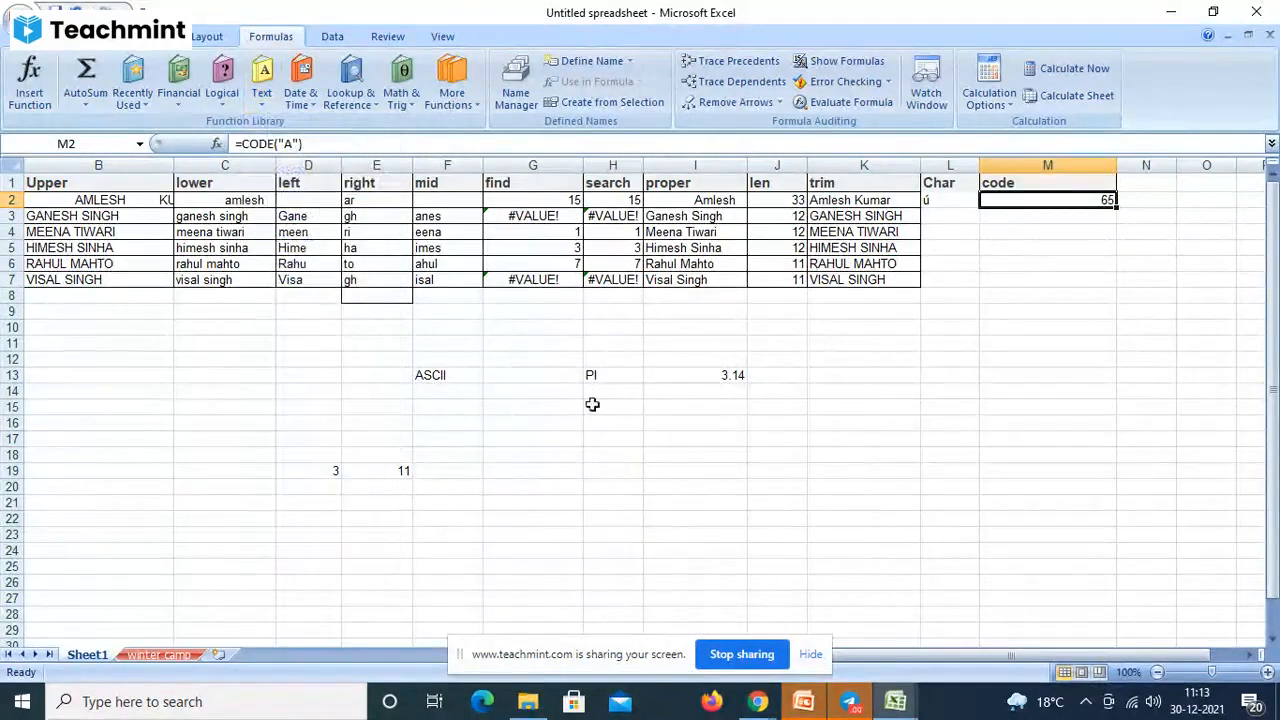
{"action": "left_click", "coordinate": [410, 100]}
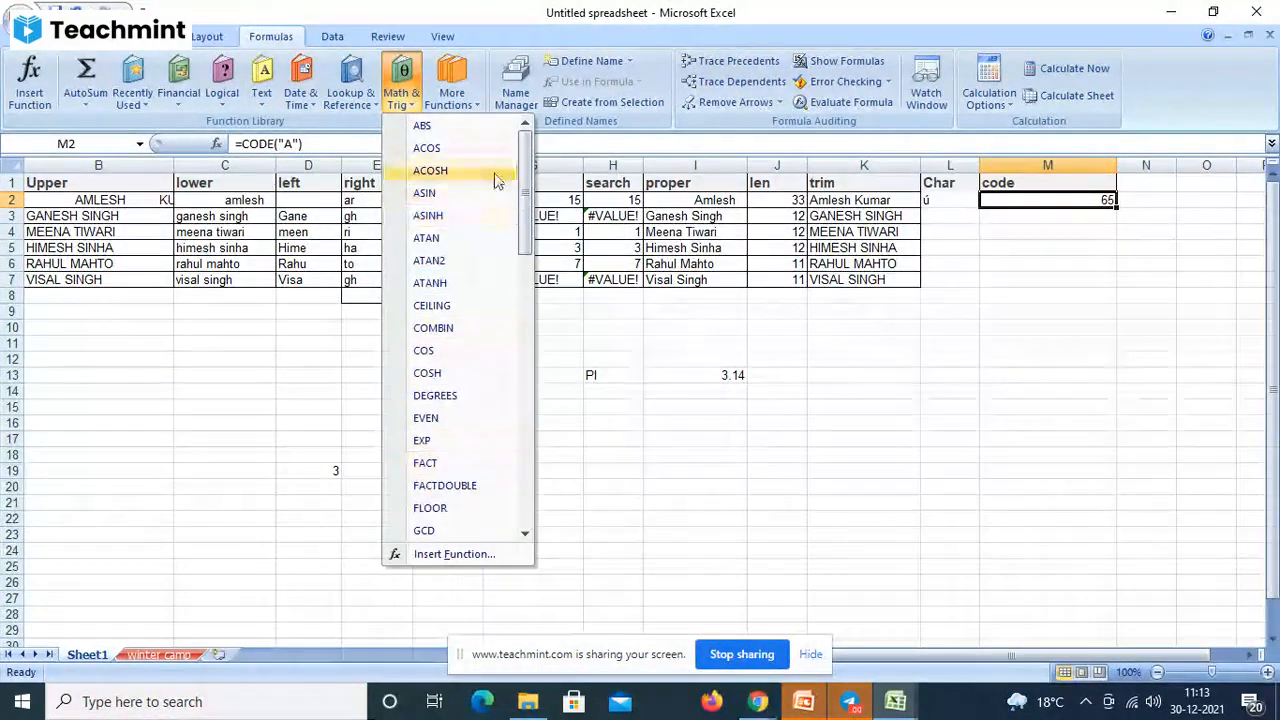
{"action": "left_click", "coordinate": [629, 460]}
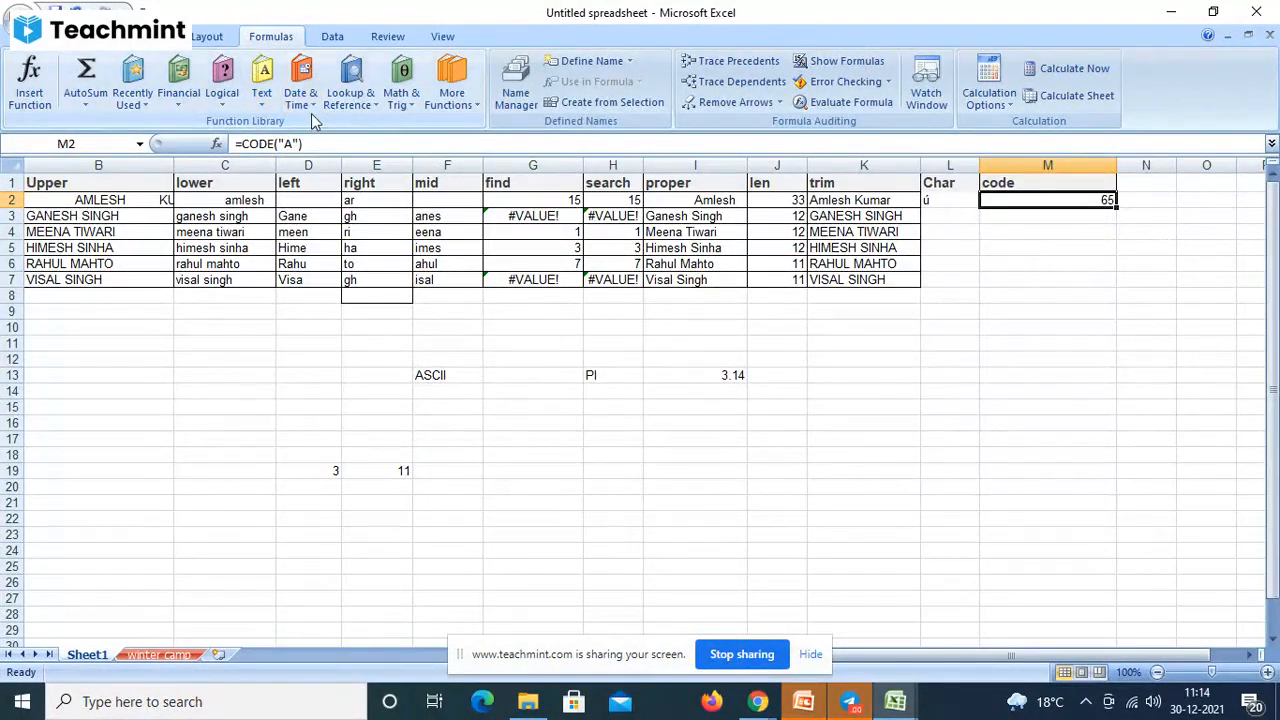
{"action": "left_click", "coordinate": [311, 106]}
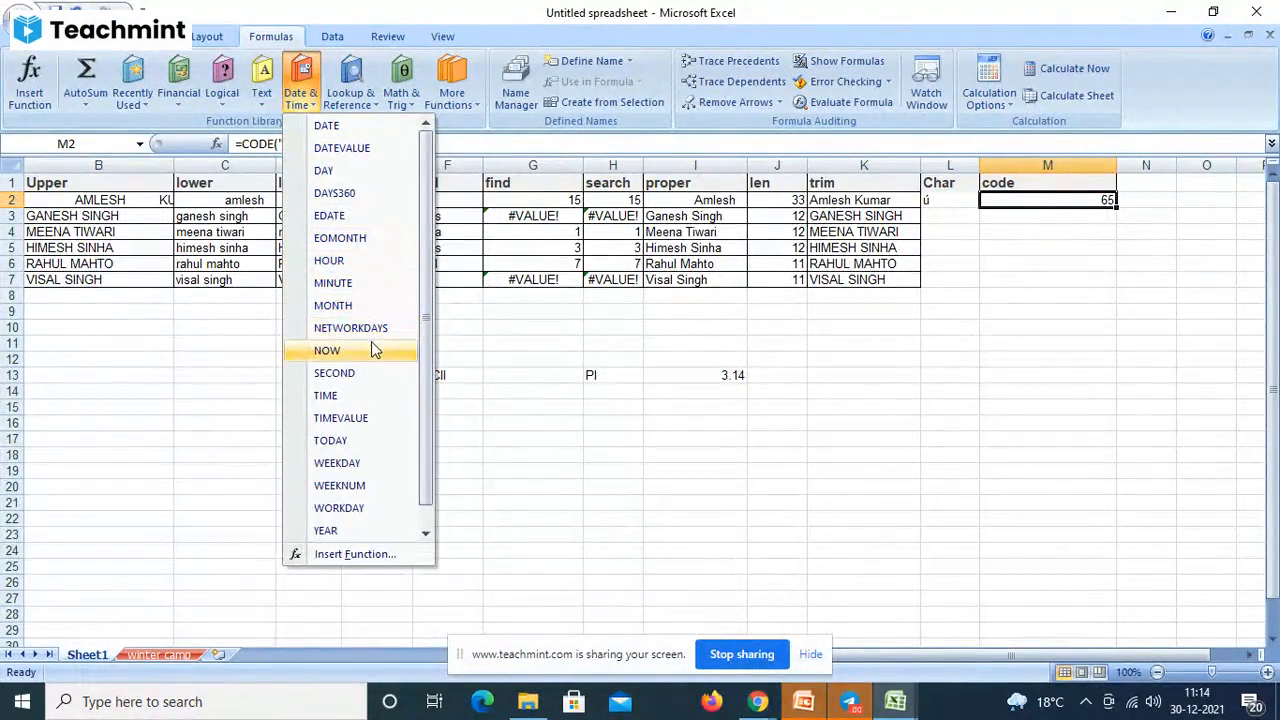
{"action": "left_click", "coordinate": [1023, 272]}
{"action": "left_click", "coordinate": [1025, 277]}
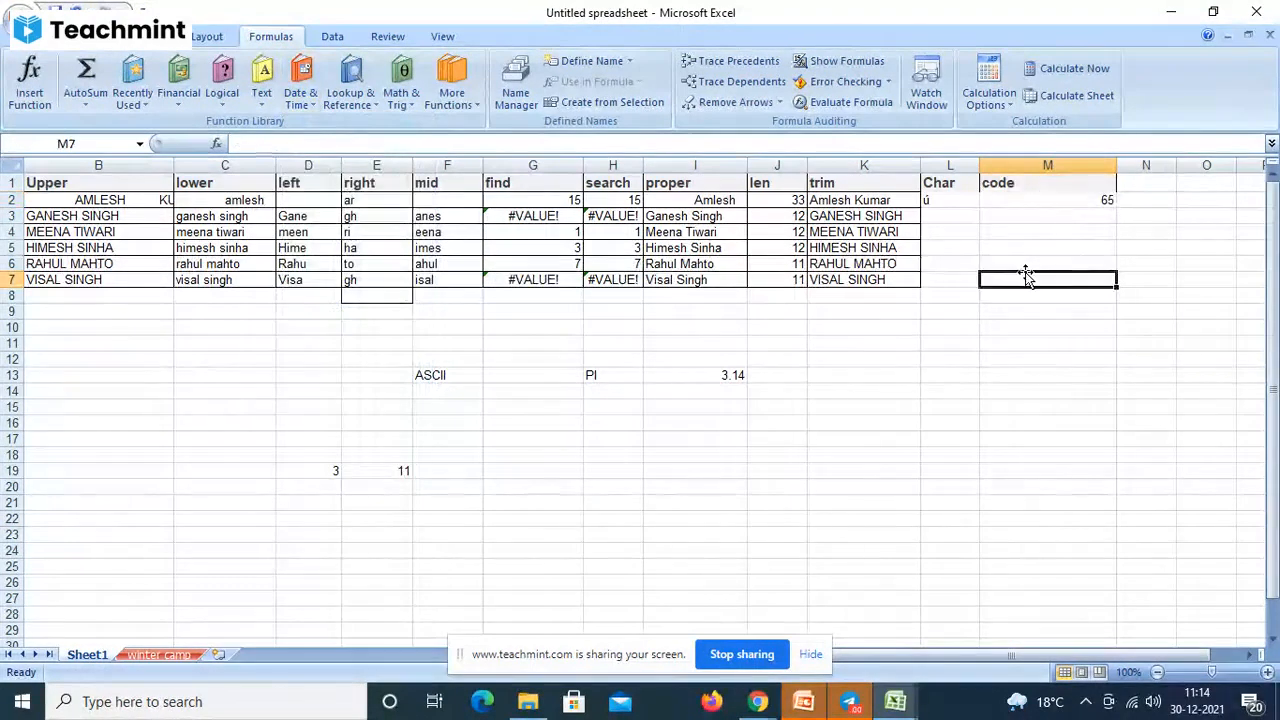
{"action": "type", "text": "=now"}
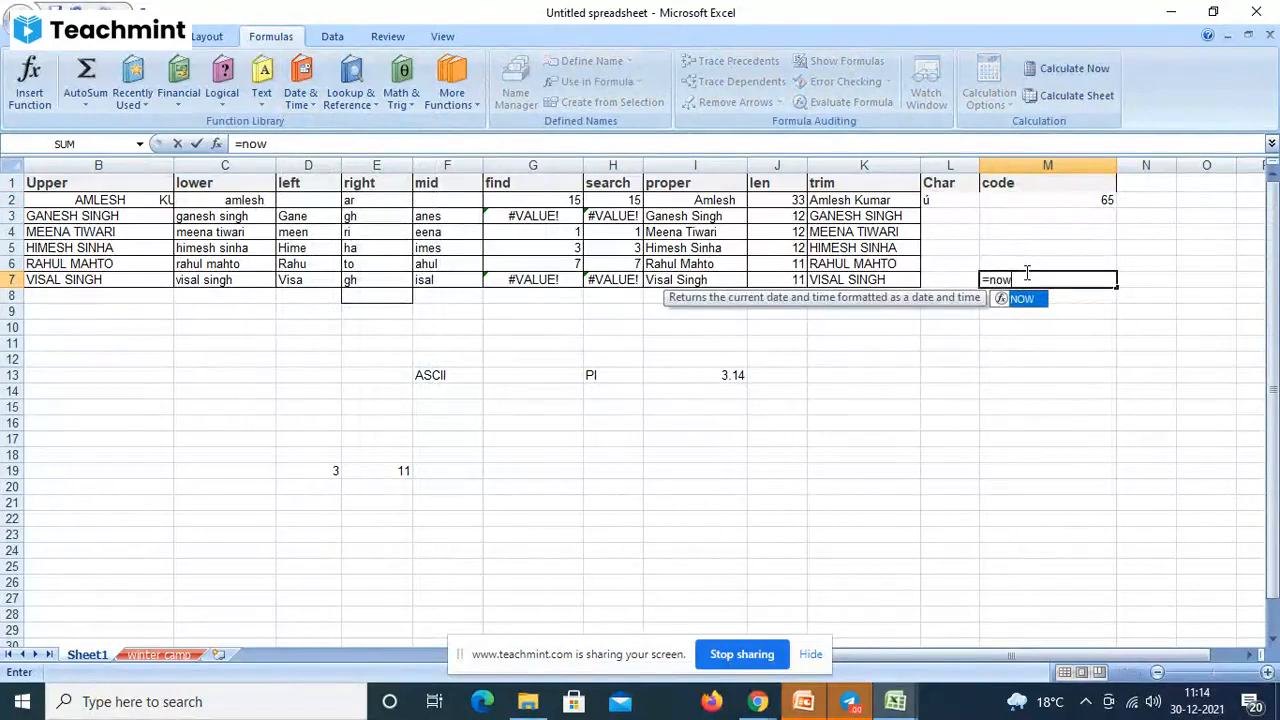
{"action": "type", "text": "()"}
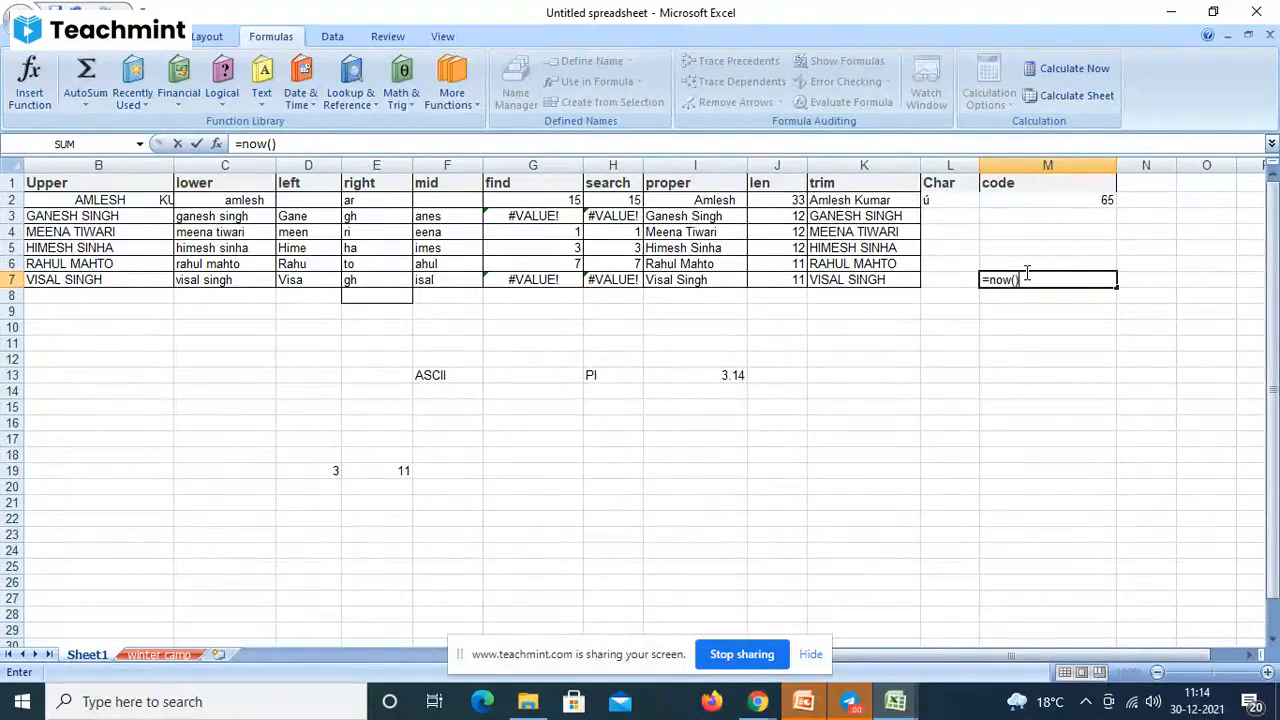
{"action": "key", "text": "Return"}
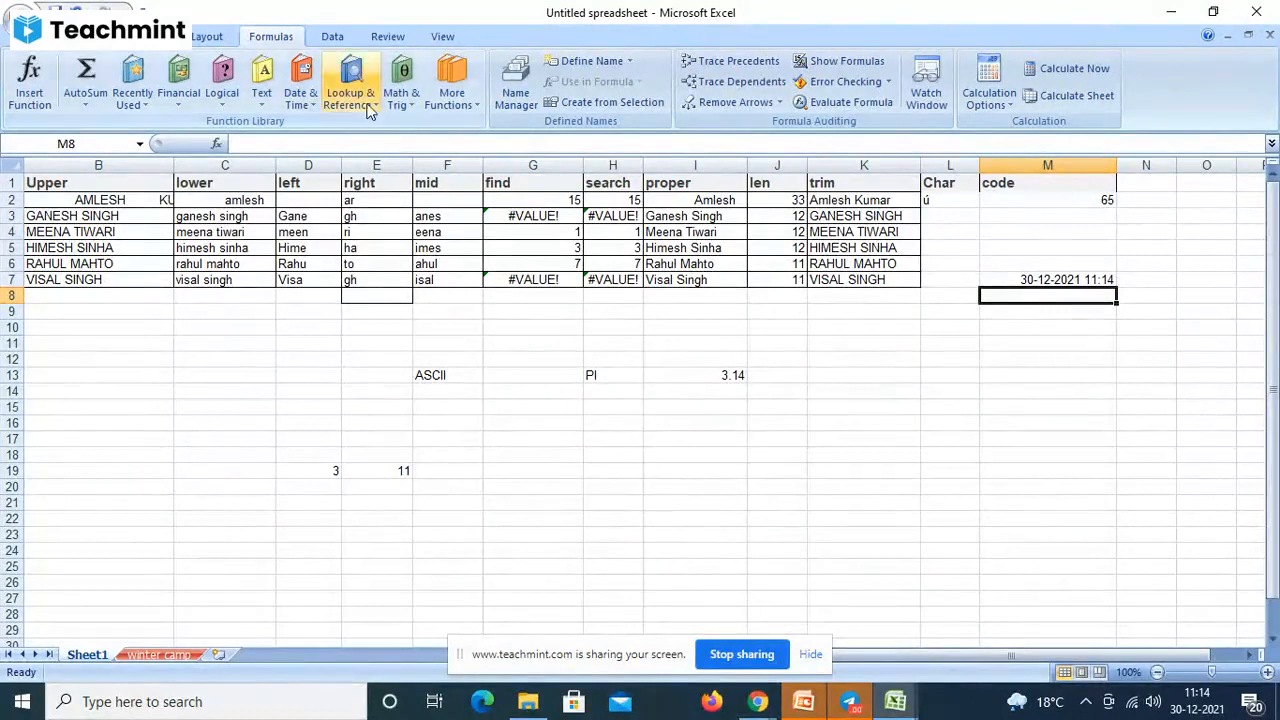
- Enter =DAY(M7) in M8 so it returns 30 from the NOW timestamp
{"action": "left_click", "coordinate": [303, 104]}
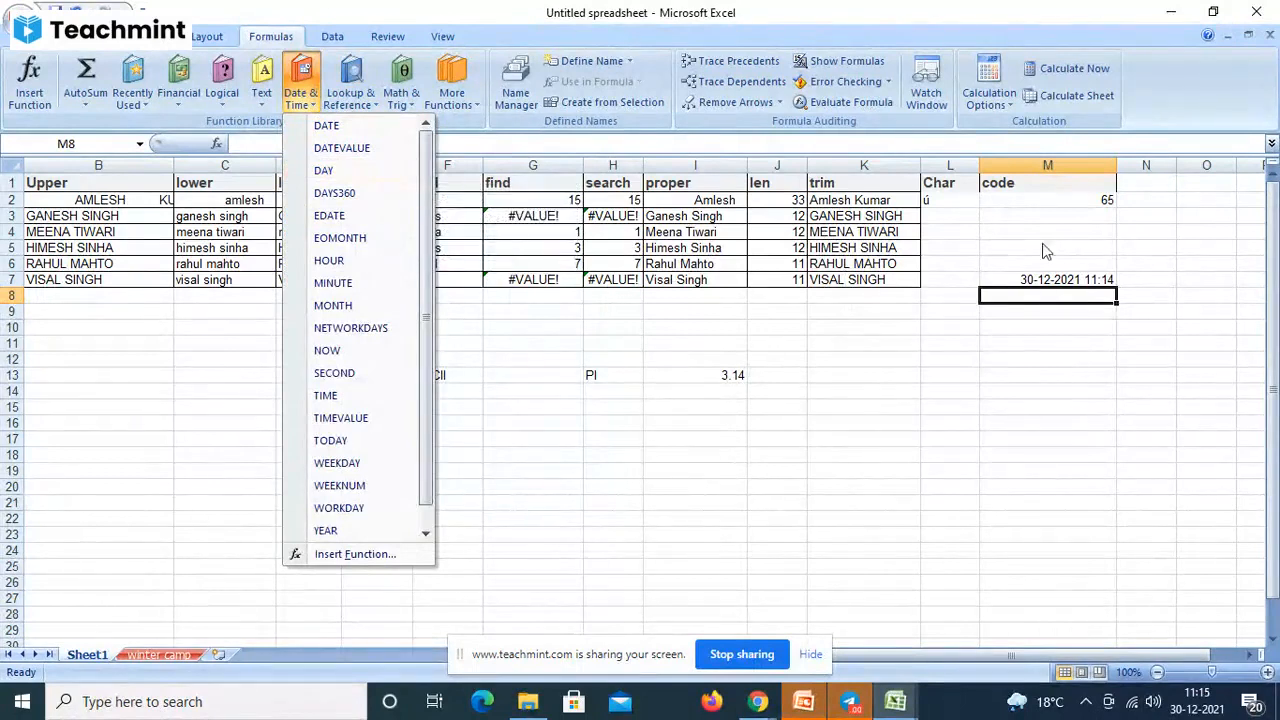
{"action": "left_click", "coordinate": [1040, 298]}
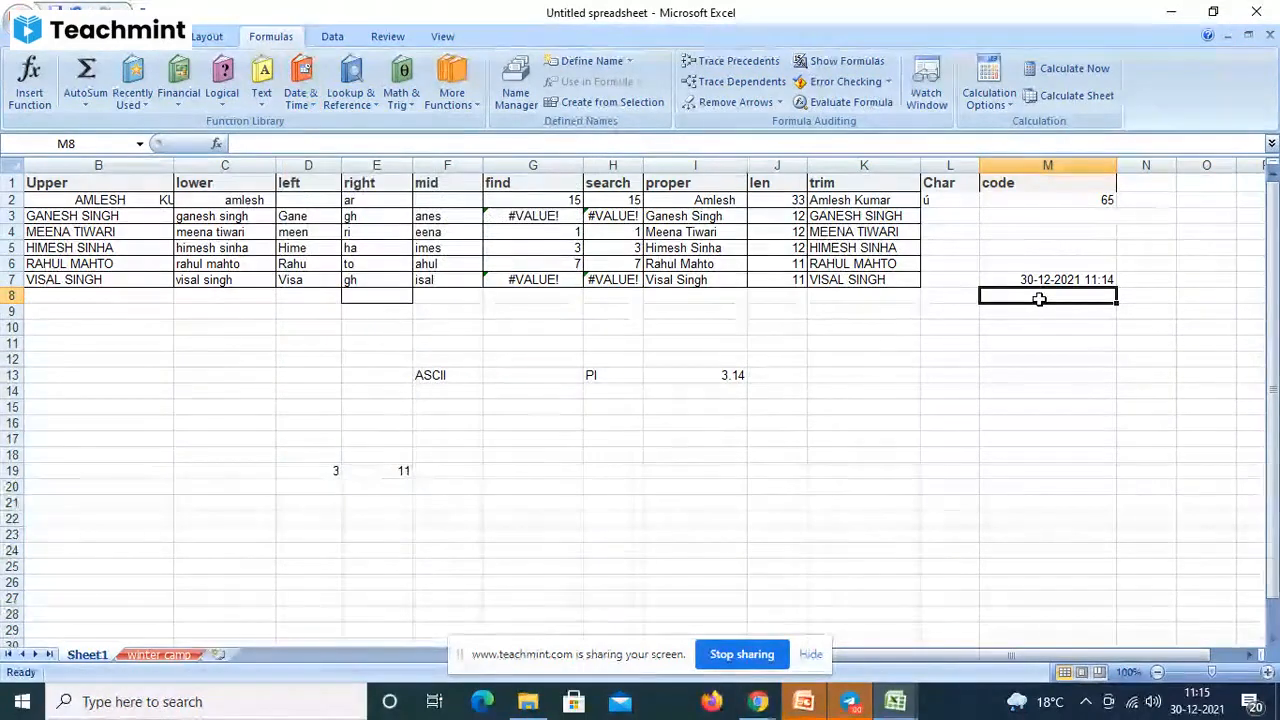
{"action": "type", "text": "="}
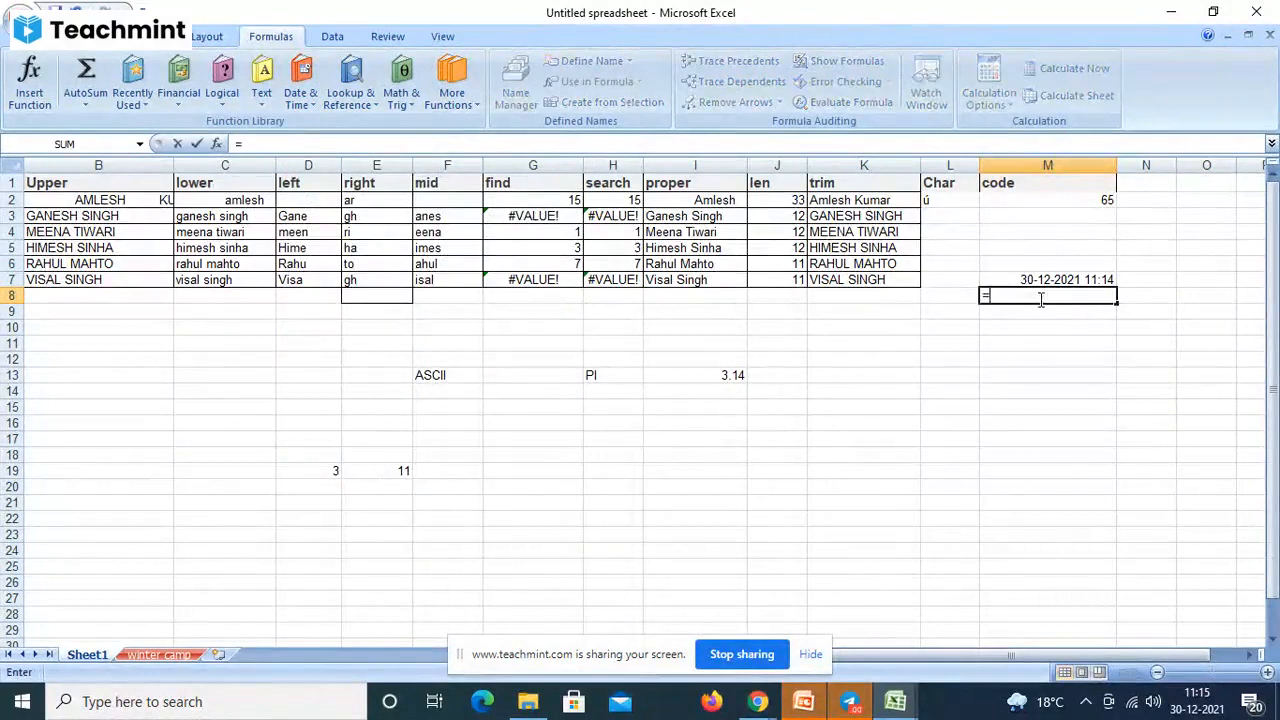
{"action": "type", "text": "da"}
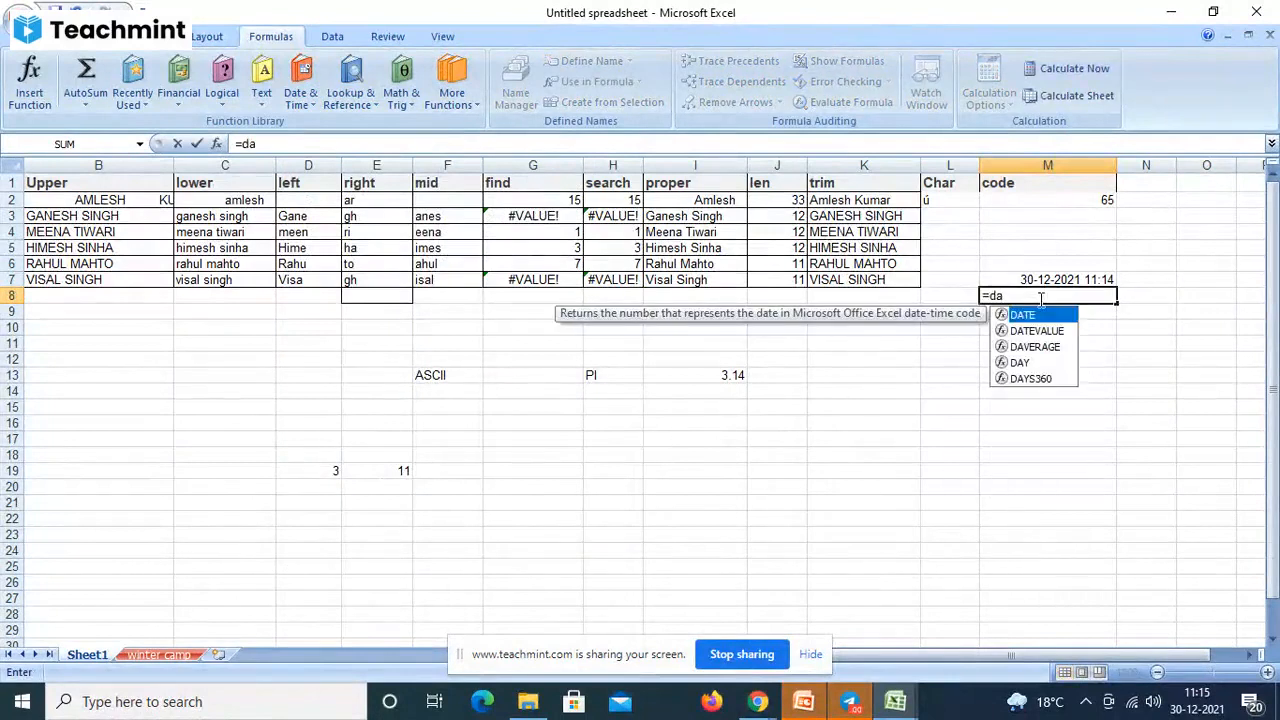
{"action": "type", "text": "y"}
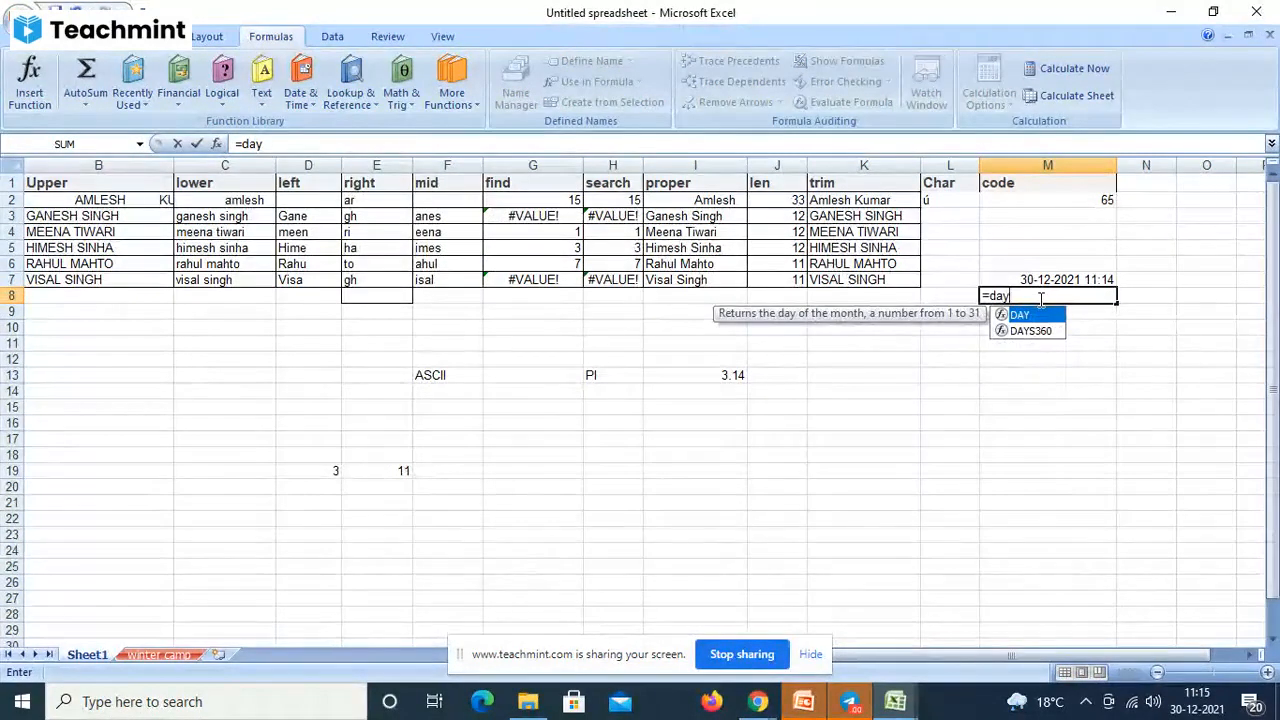
{"action": "type", "text": "("}
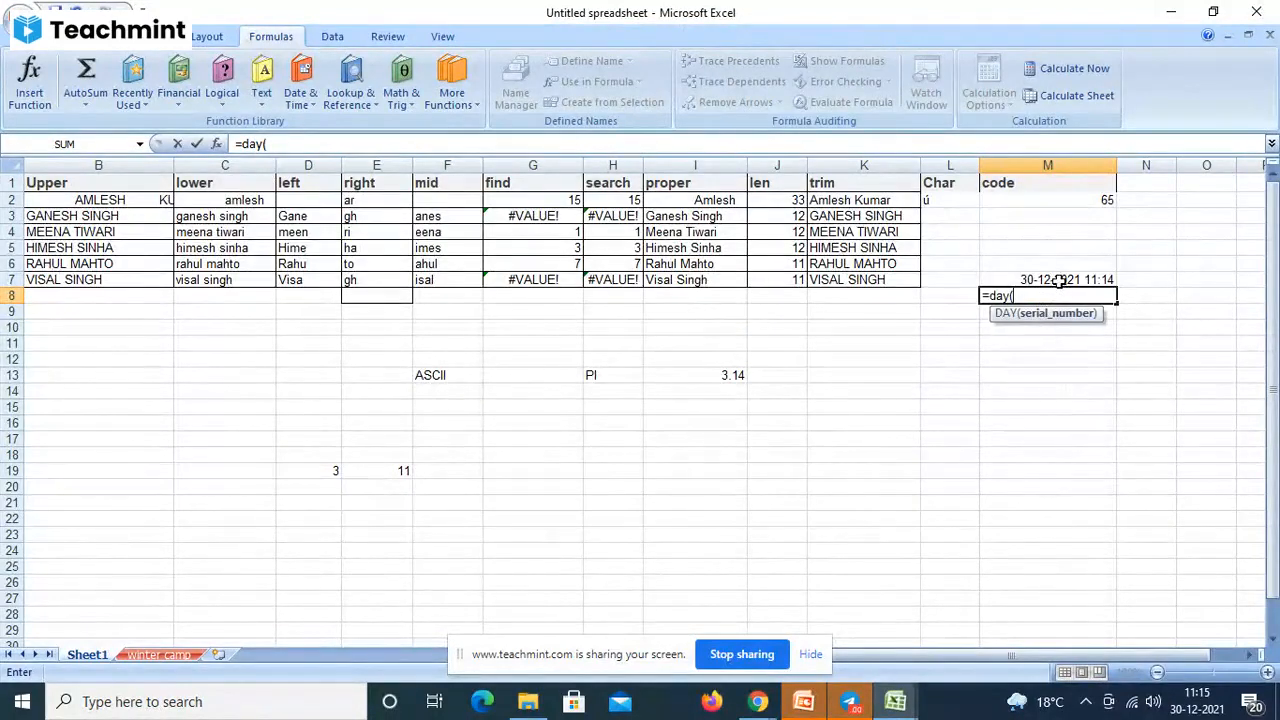
{"action": "left_click", "coordinate": [1059, 280]}
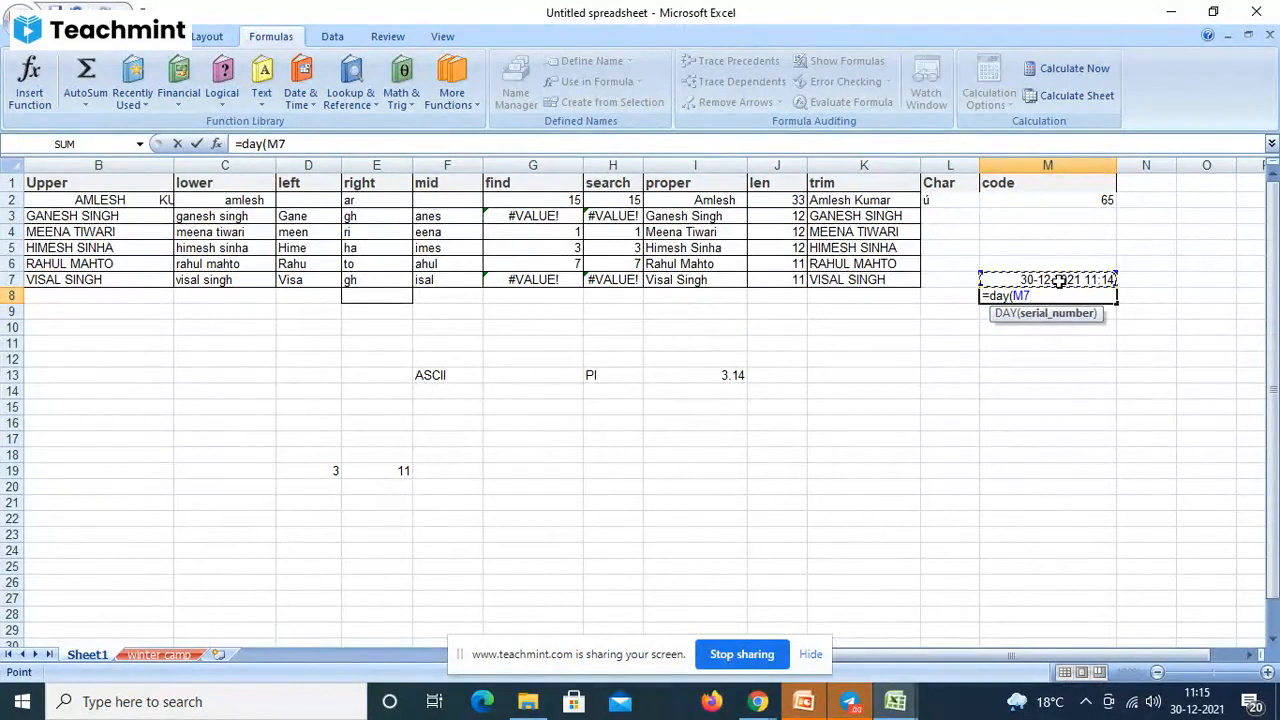
{"action": "type", "text": ")"}
{"action": "key", "text": "Return"}
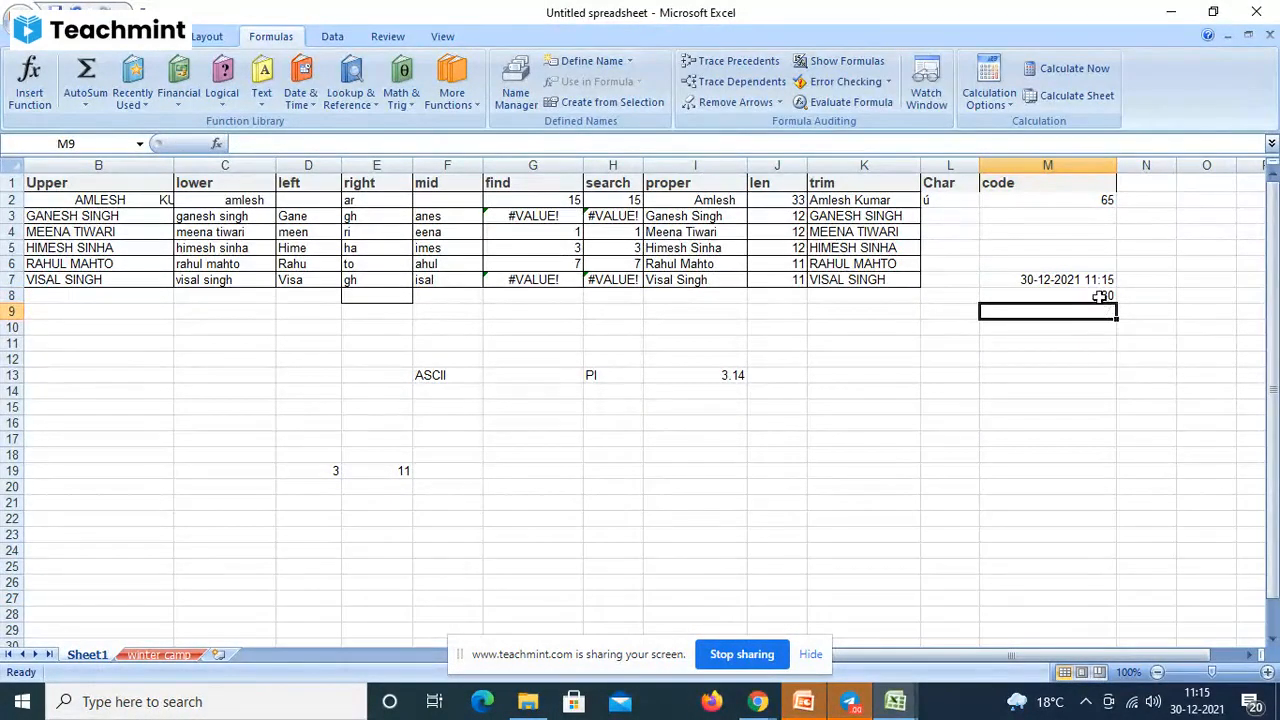
{"action": "left_click", "coordinate": [1100, 296]}
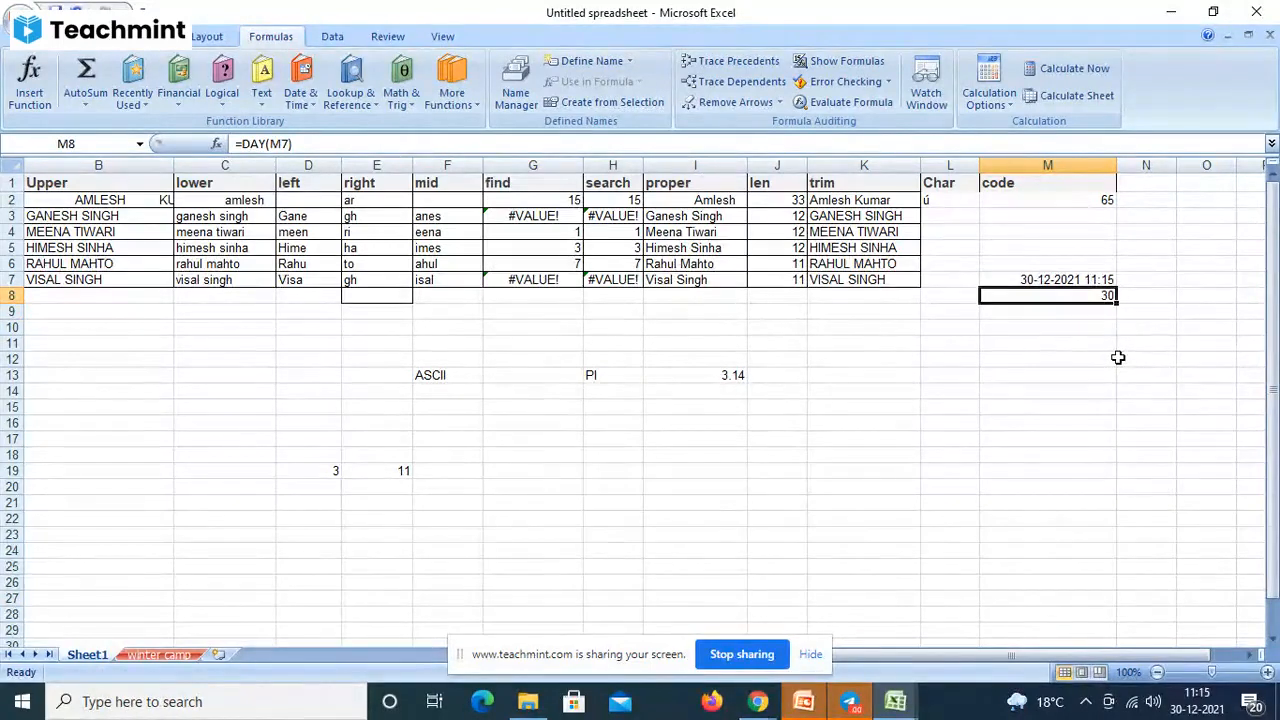
{"action": "left_click", "coordinate": [1055, 326]}
- Try =DAY(13-11-2021) in K13, then clear it after it returns #NUM!
{"action": "left_click", "coordinate": [895, 371]}
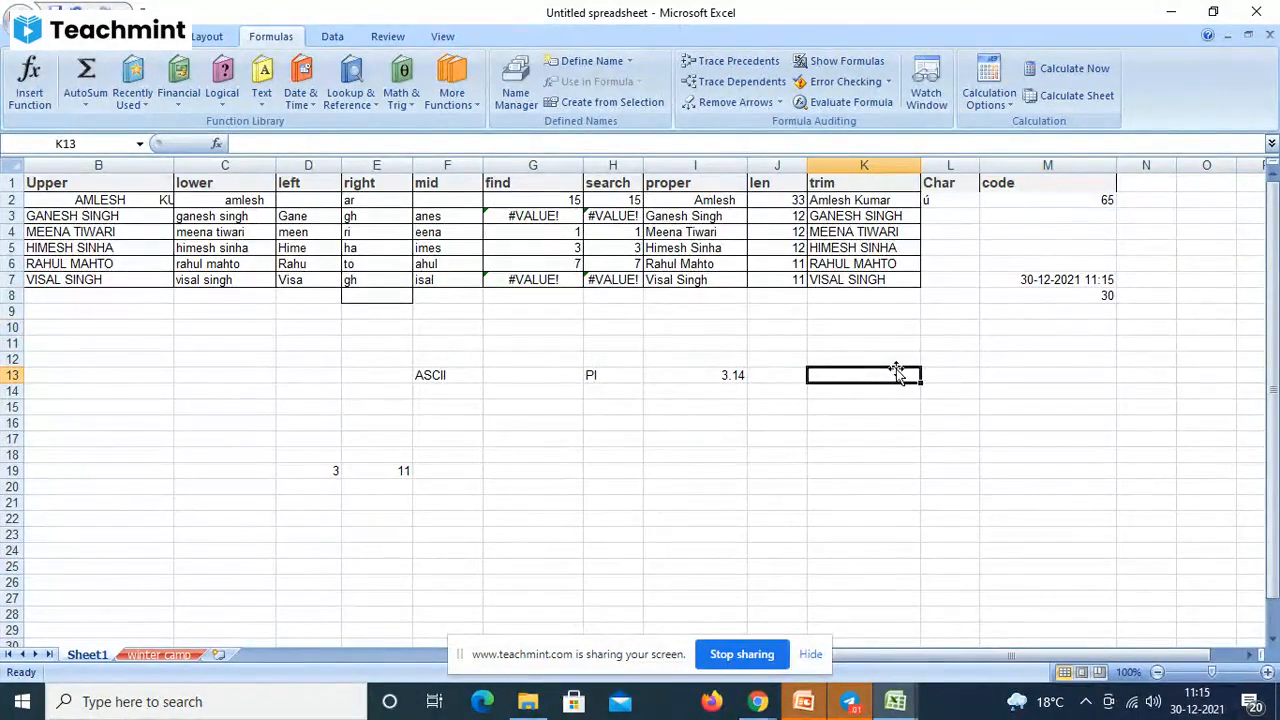
{"action": "type", "text": "=da"}
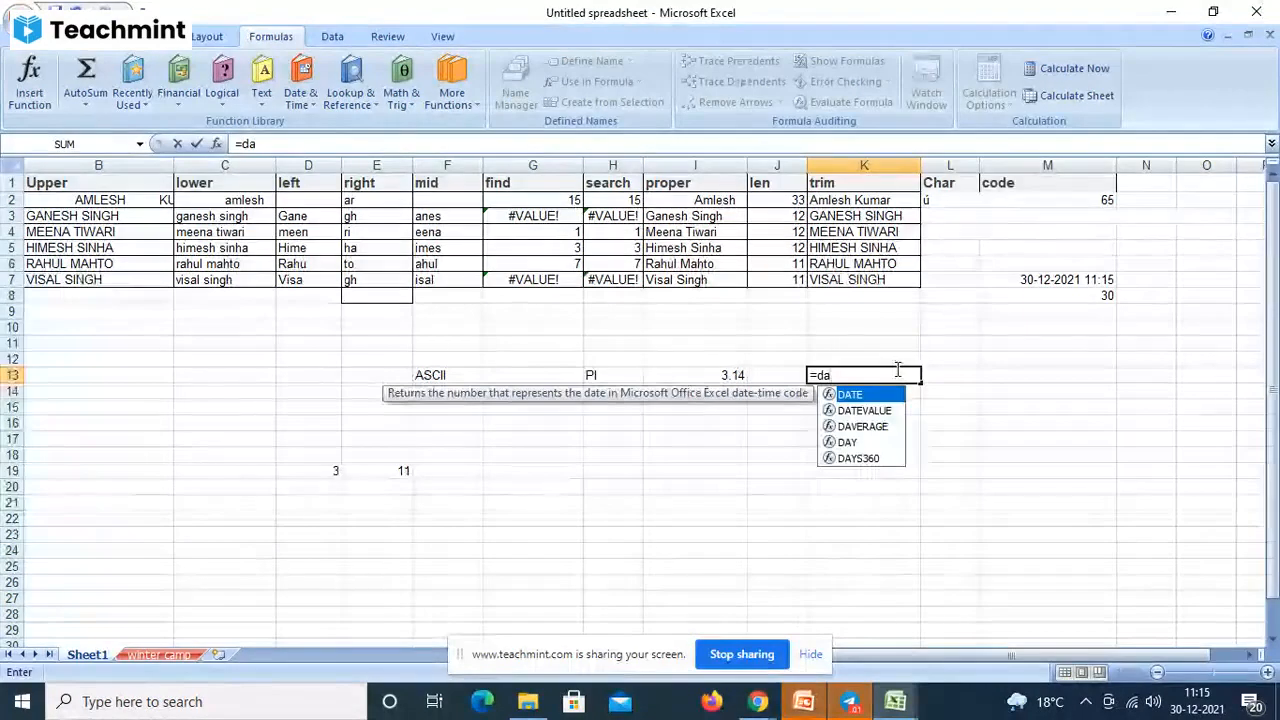
{"action": "type", "text": "y("}
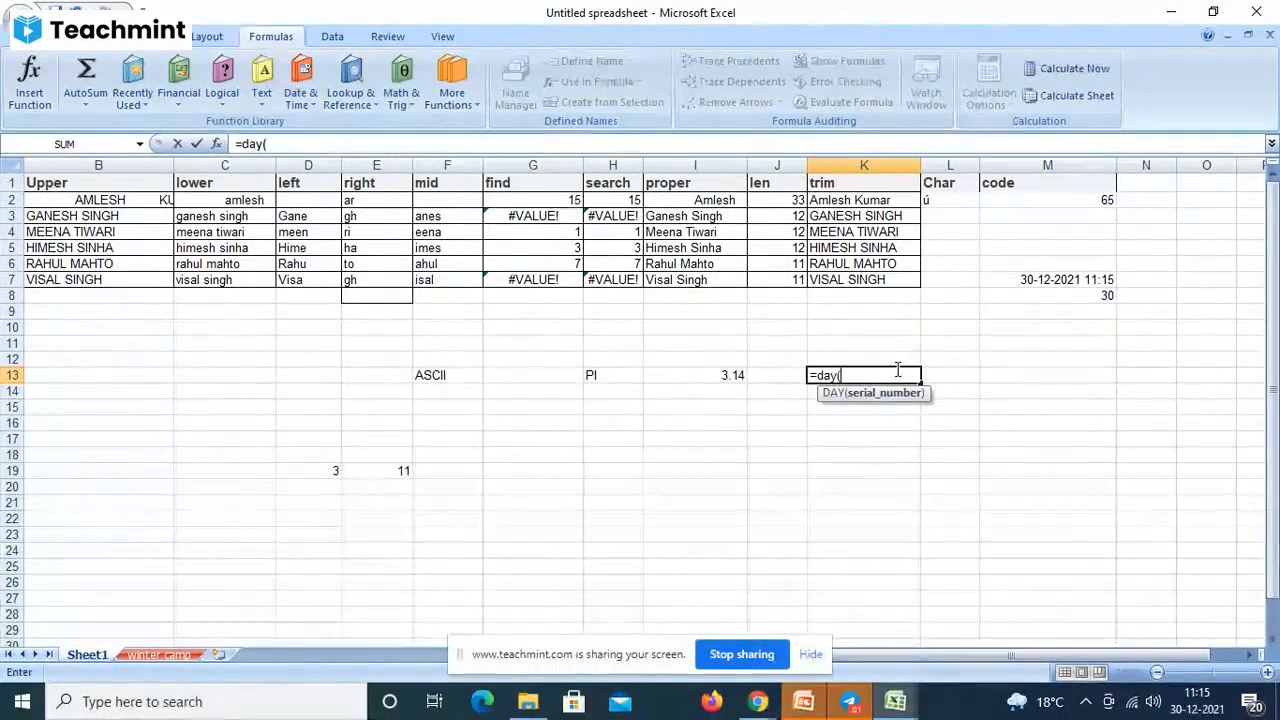
{"action": "type", "text": "13"}
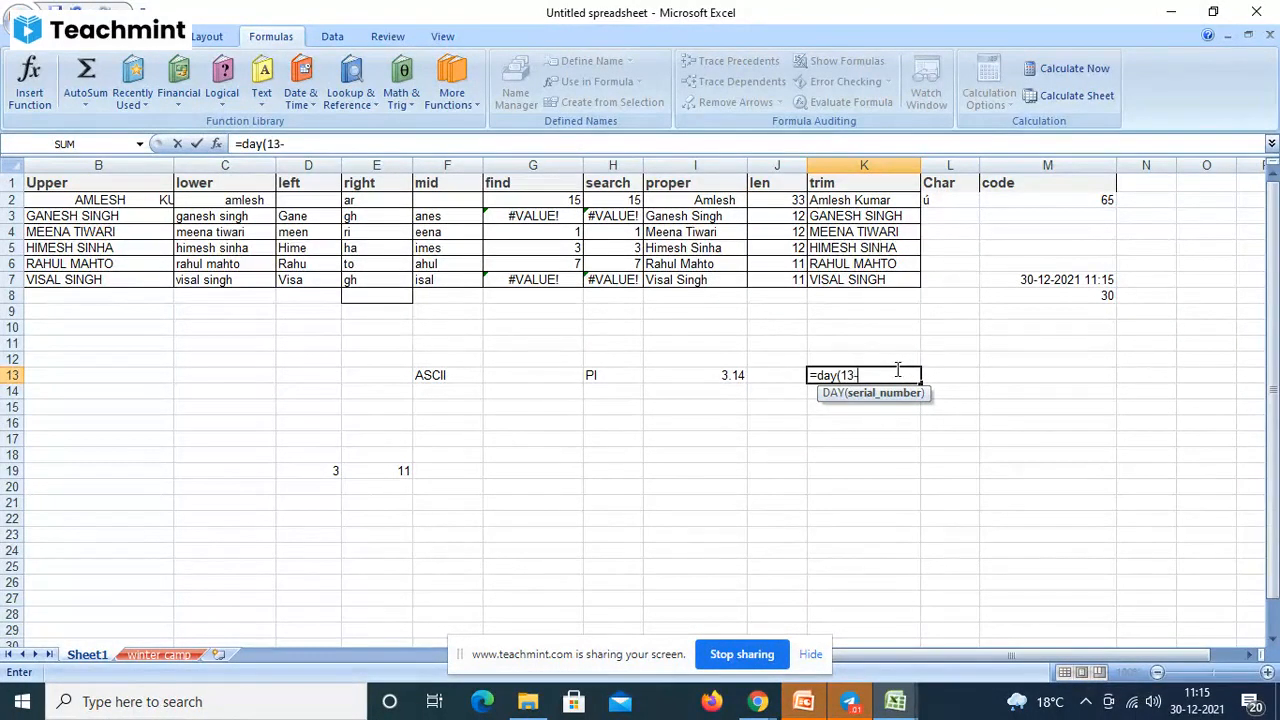
{"action": "type", "text": "-11-2021"}
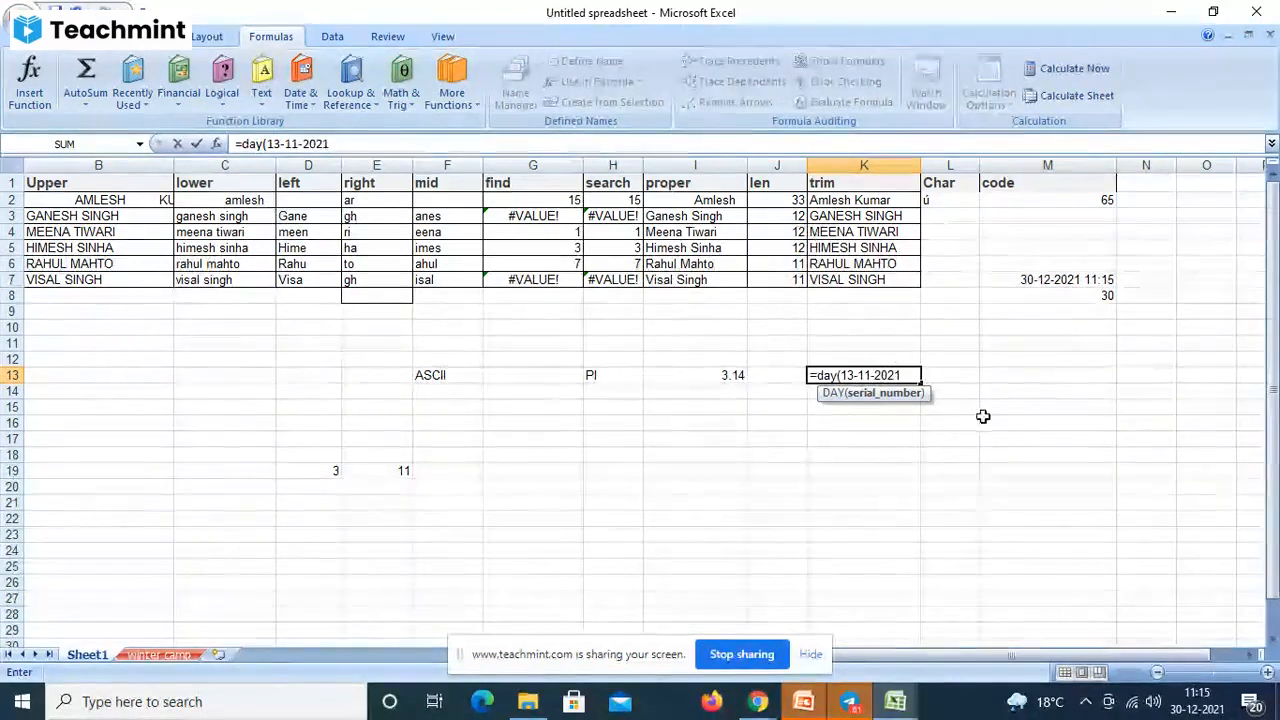
{"action": "type", "text": ")"}
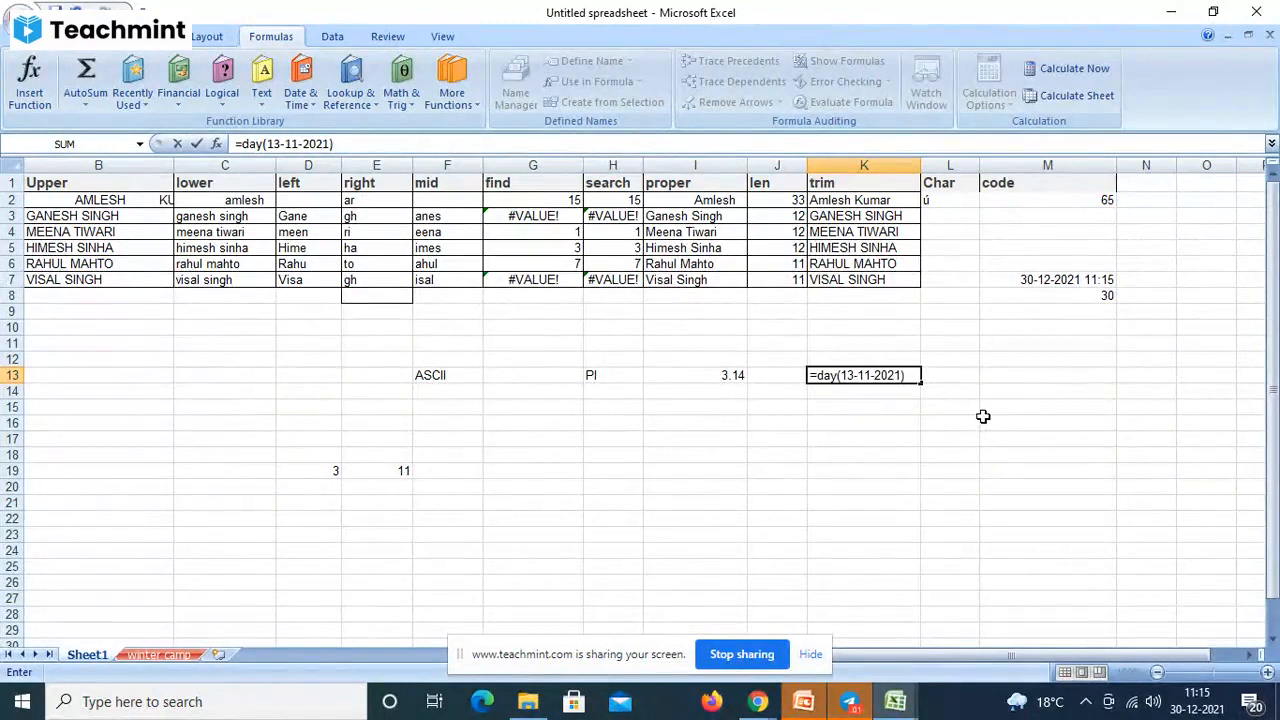
{"action": "key", "text": "Return"}
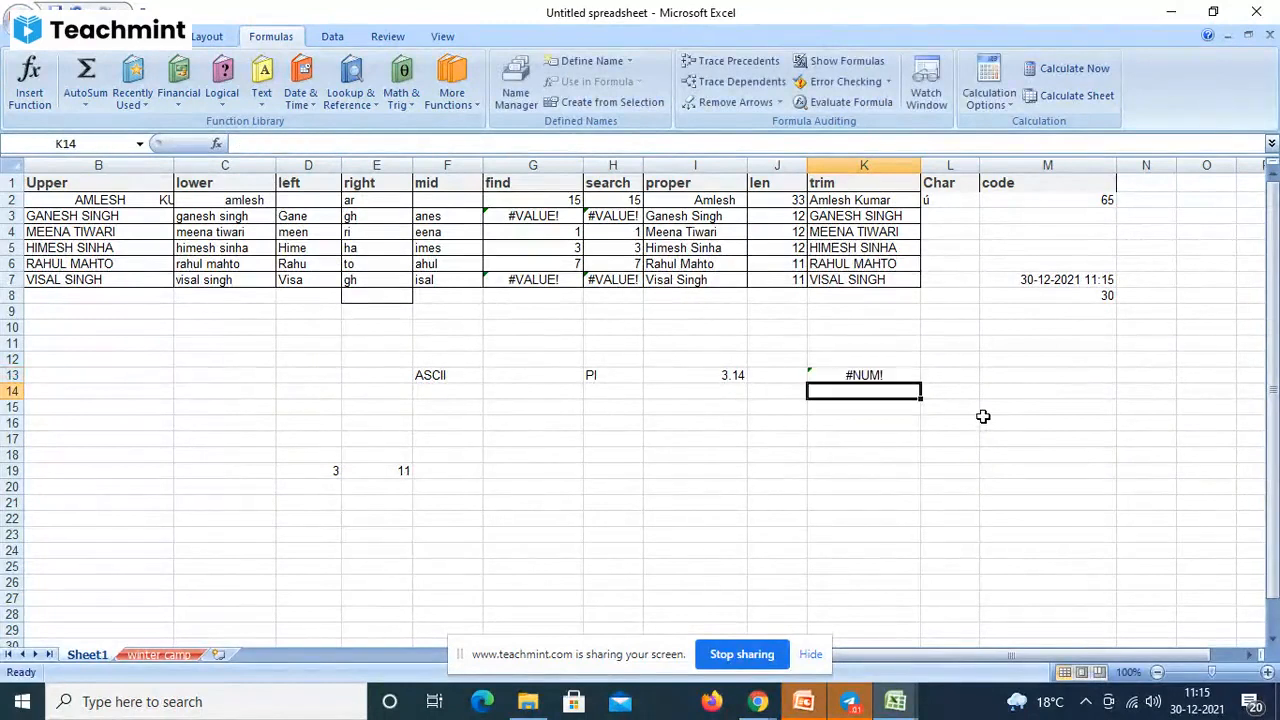
{"action": "left_click", "coordinate": [886, 377]}
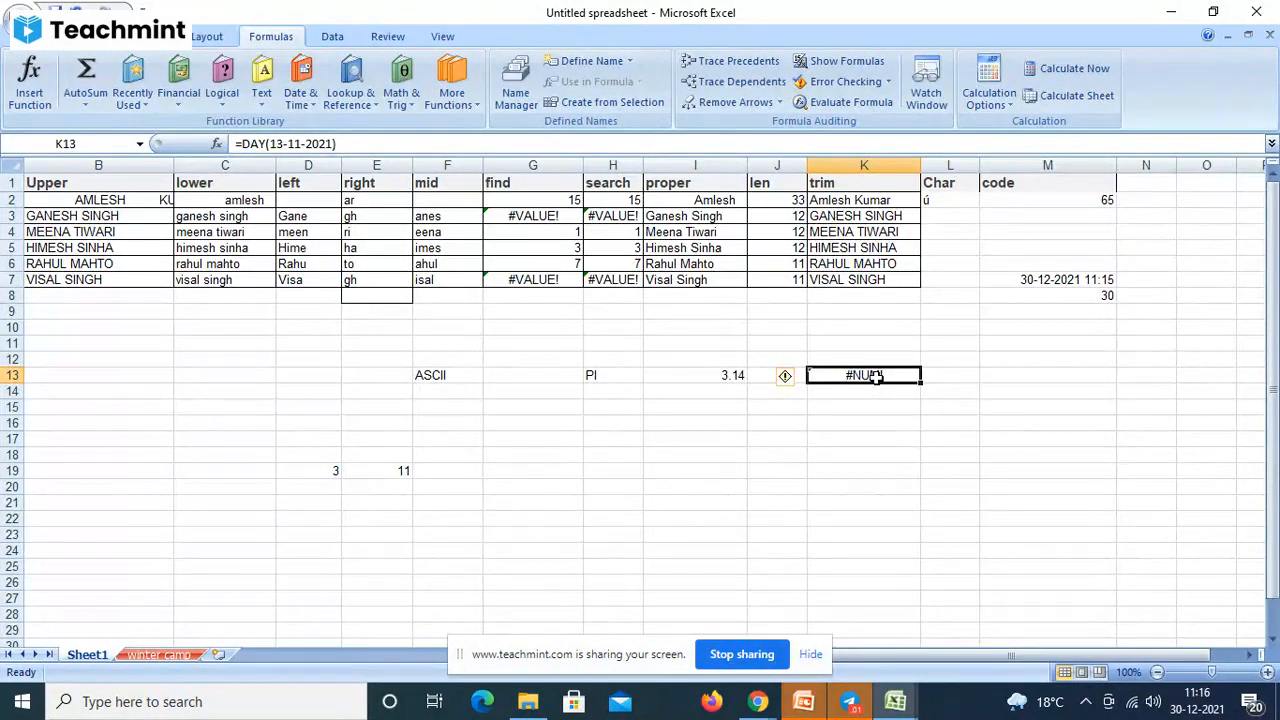
{"action": "key", "text": "Right"}
{"action": "key", "text": "Left"}
{"action": "key", "text": "Delete"}
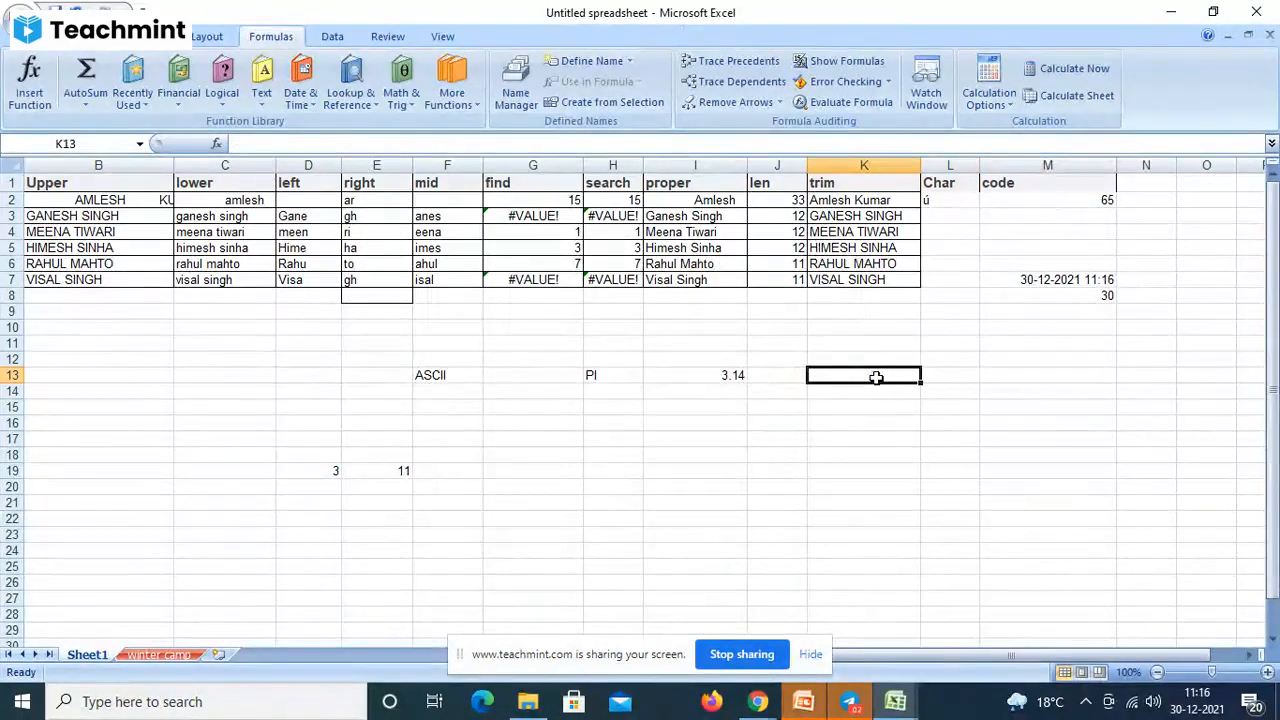
- Enter =DAY(NOW()) in K13 to return 30, and compare it with M7's =NOW()
{"action": "type", "text": "=day"}
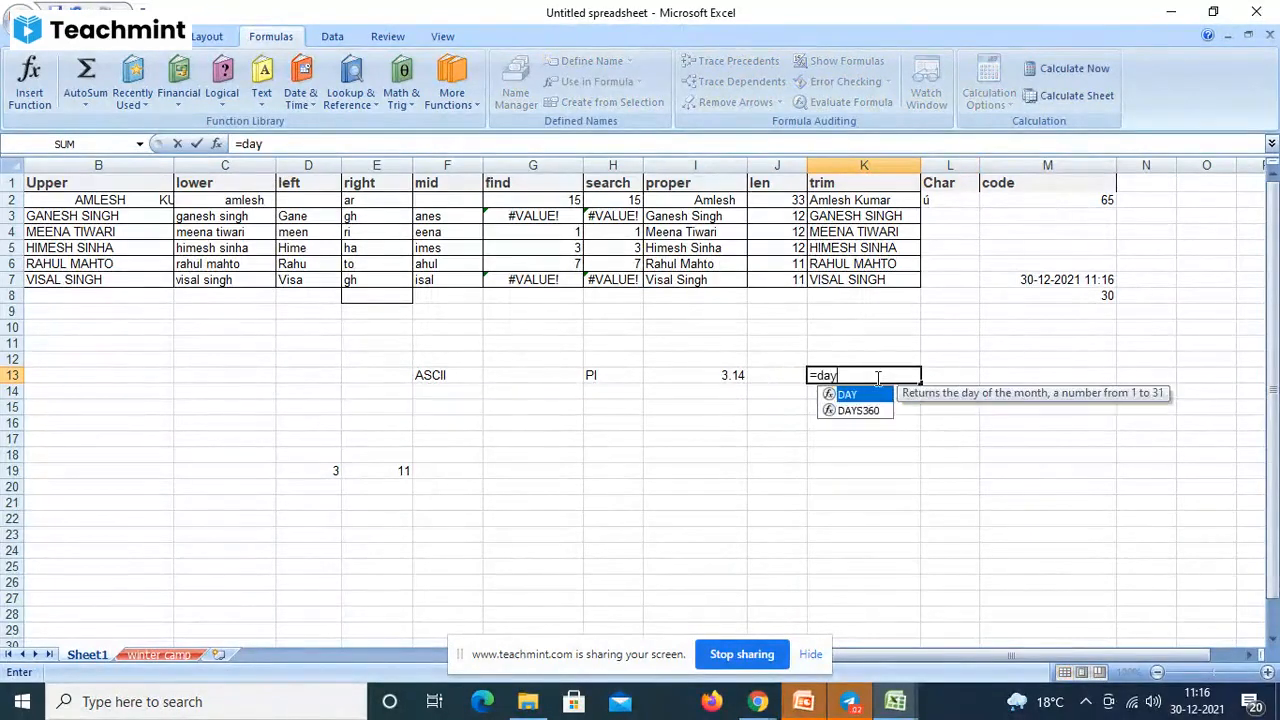
{"action": "type", "text": "("}
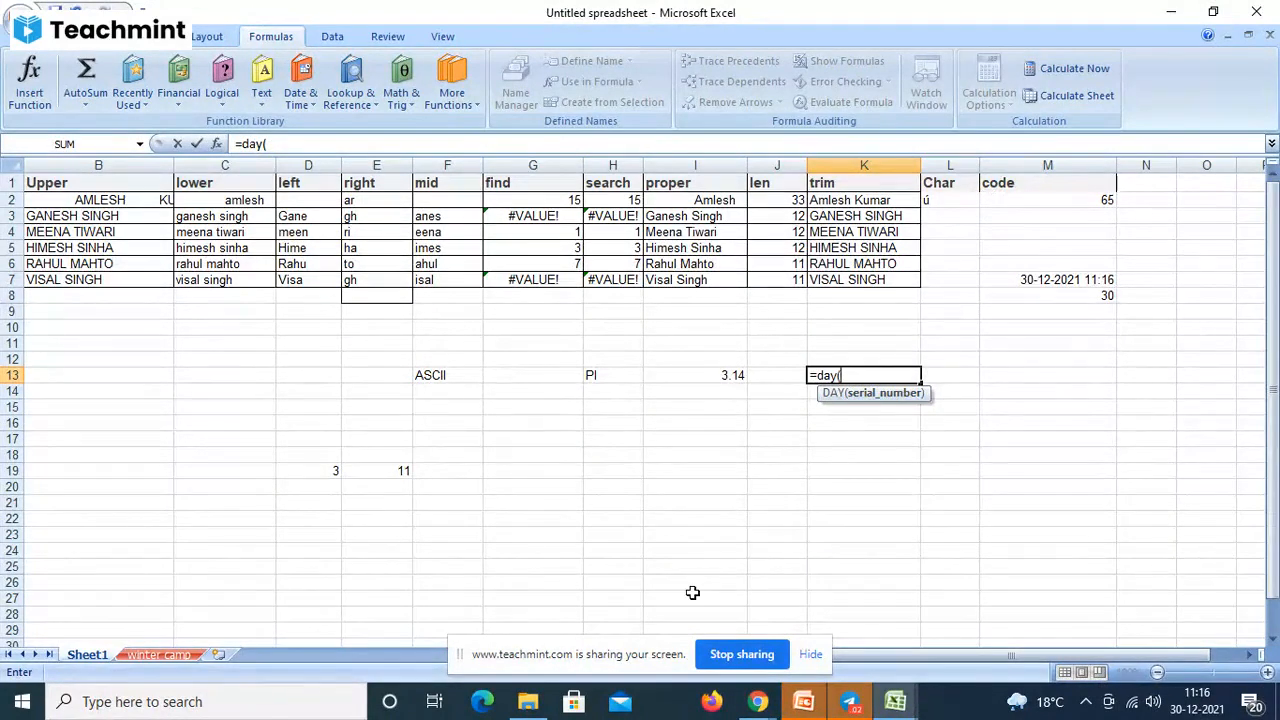
{"action": "type", "text": "no"}
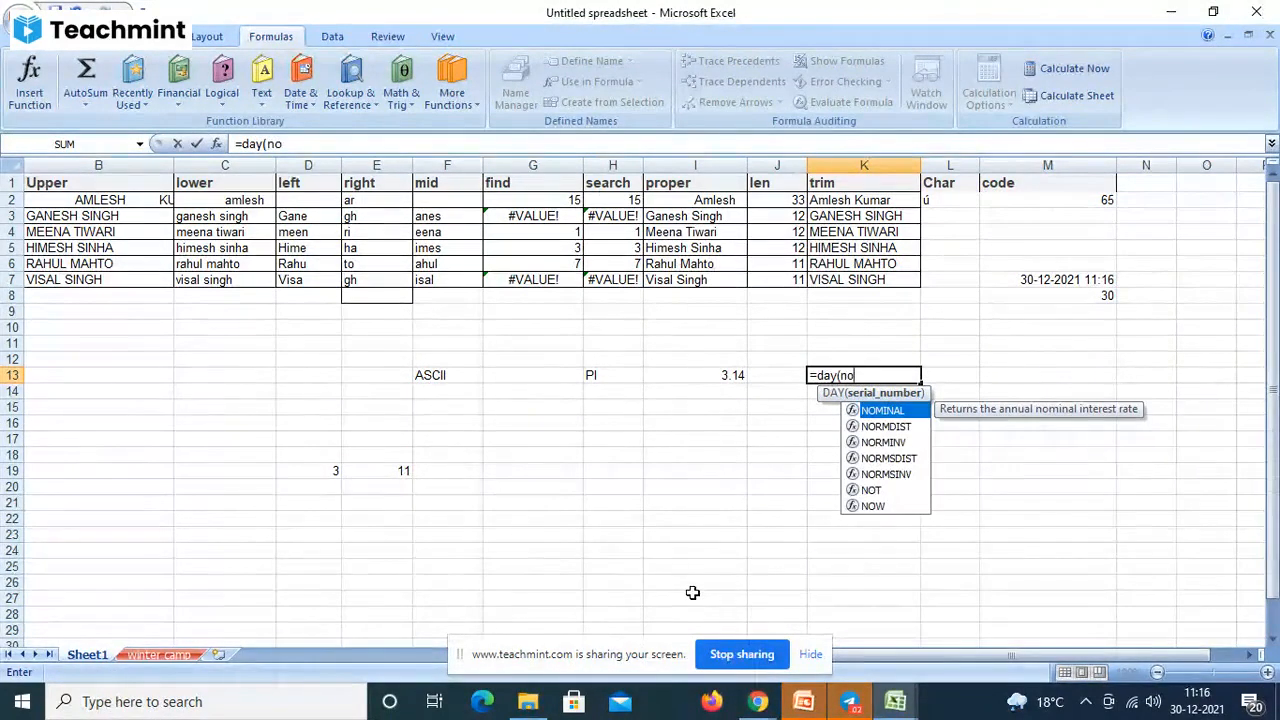
{"action": "type", "text": "w"}
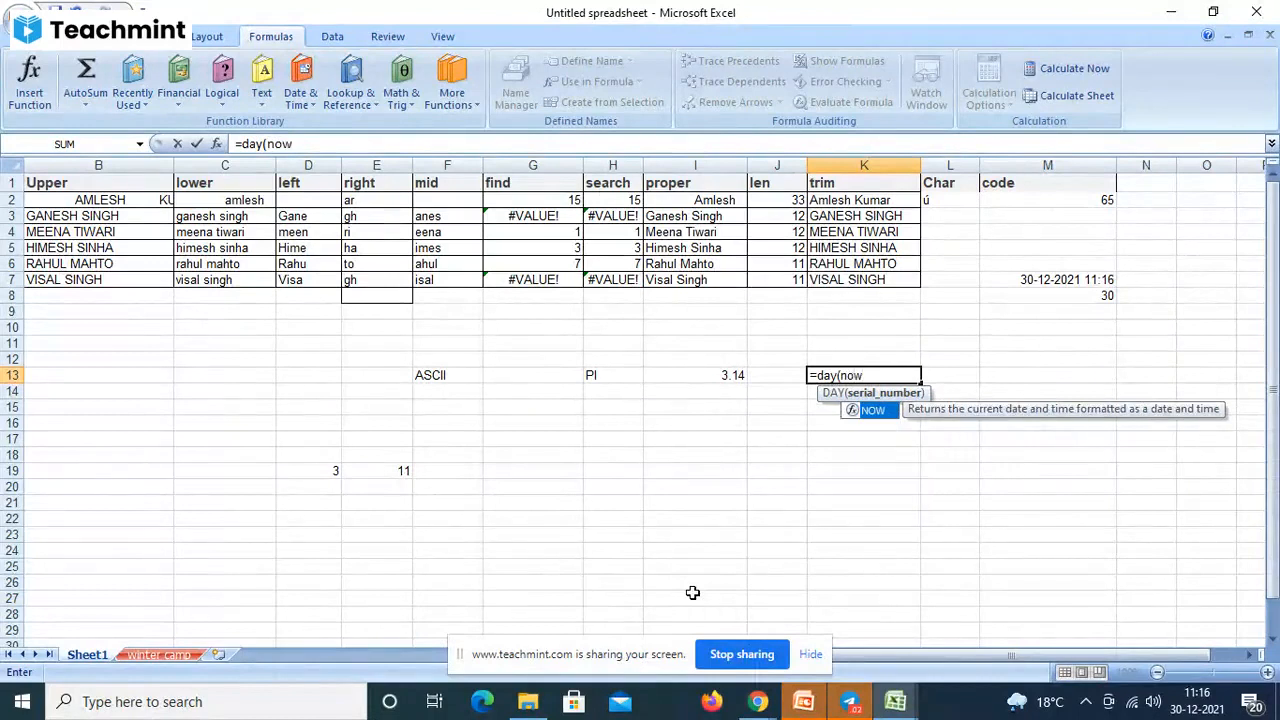
{"action": "type", "text": "()"}
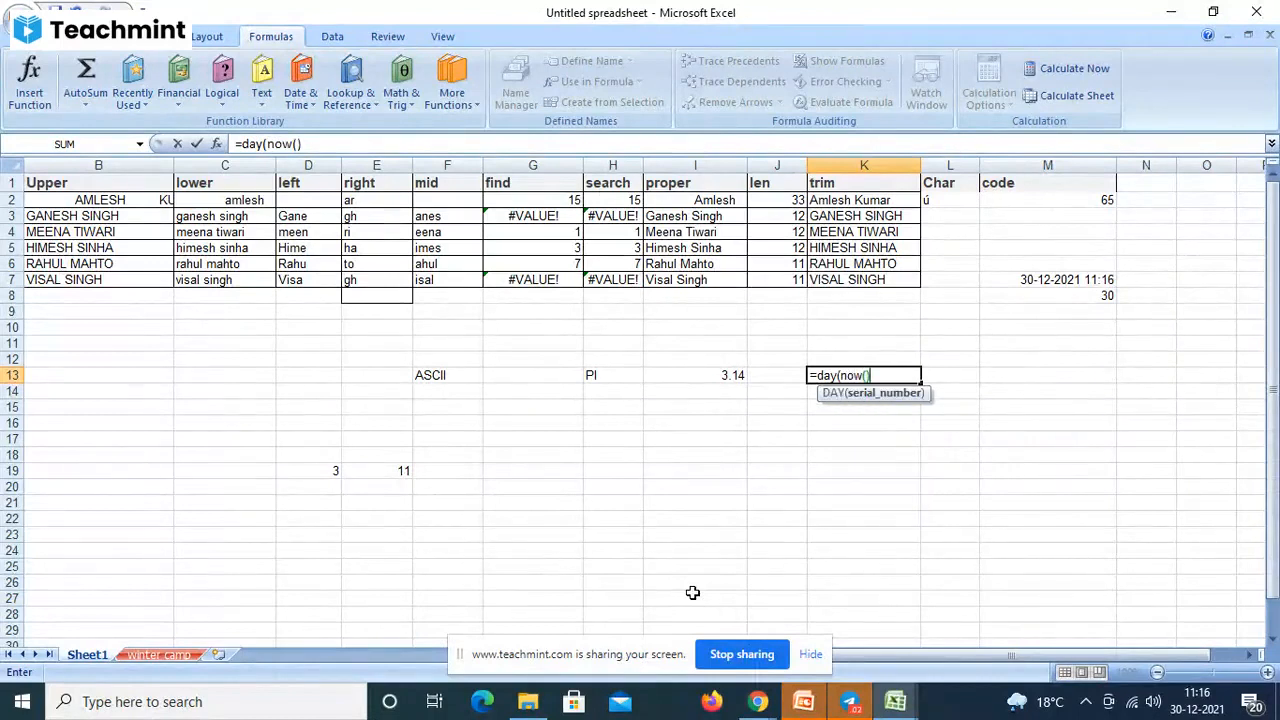
{"action": "type", "text": ")"}
{"action": "key", "text": "Return"}
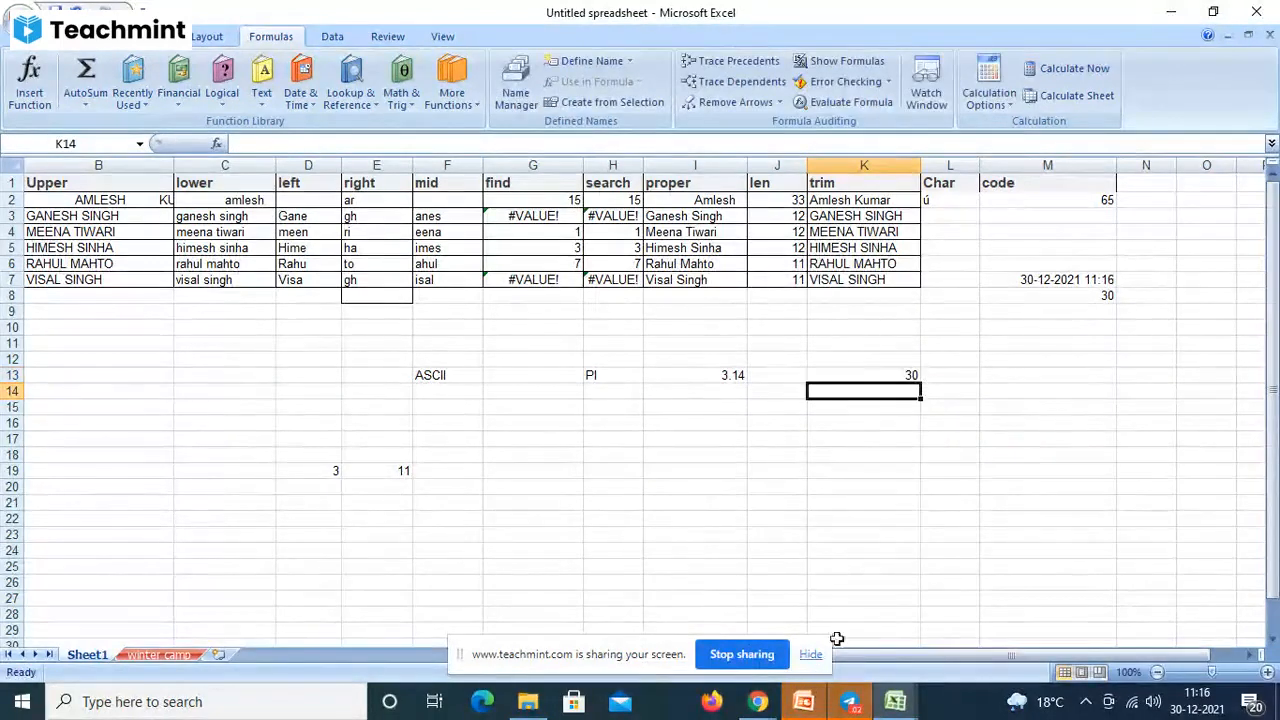
{"action": "left_click", "coordinate": [1025, 281]}
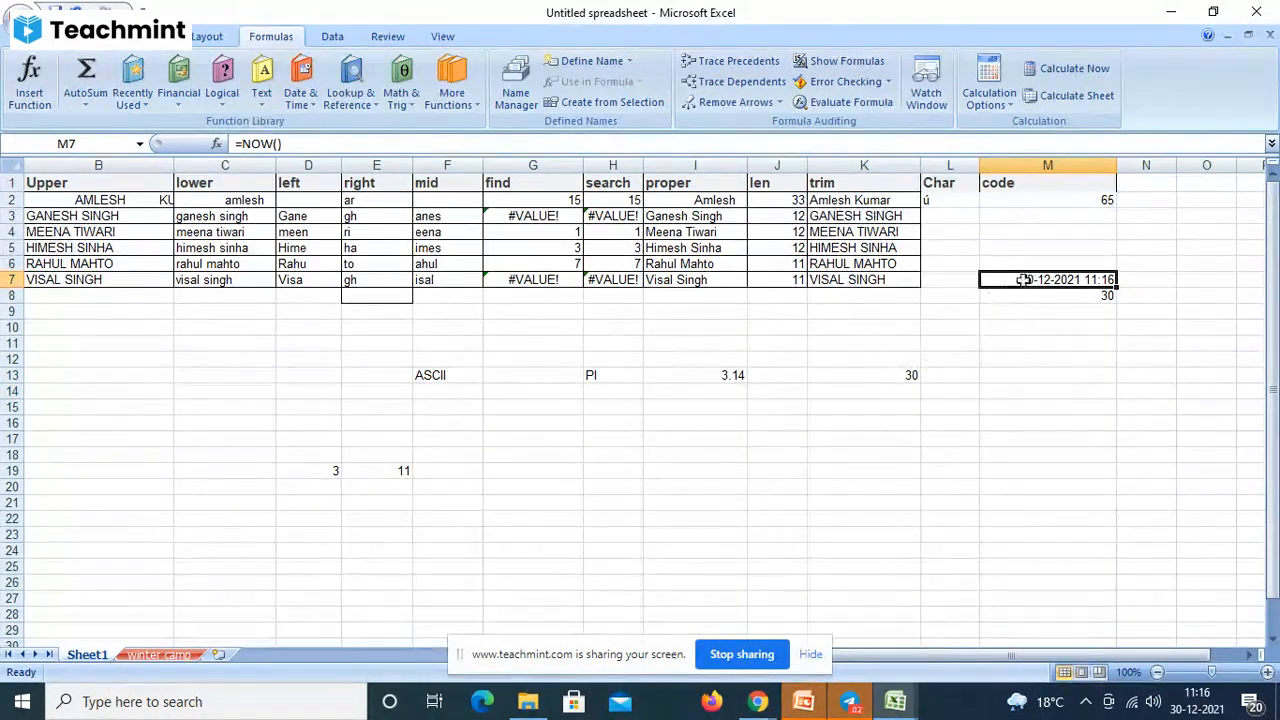
{"action": "double_click", "coordinate": [1032, 280]}
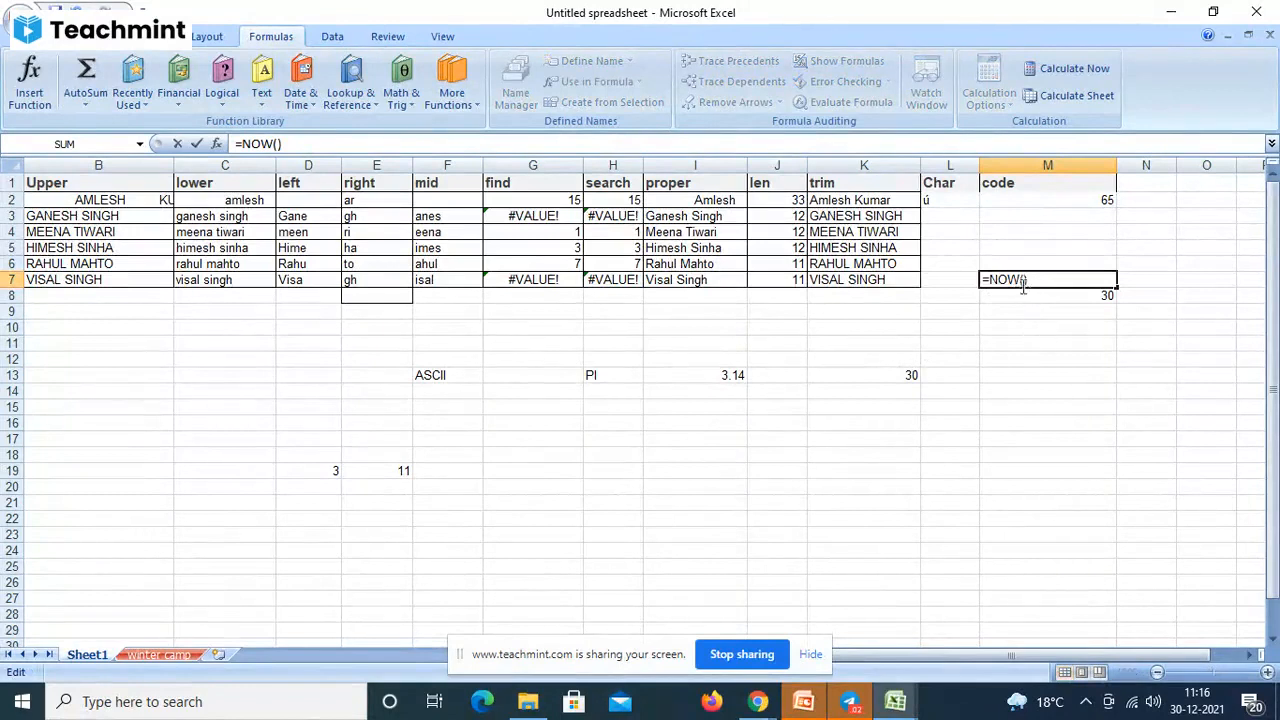
{"action": "left_click", "coordinate": [892, 373]}
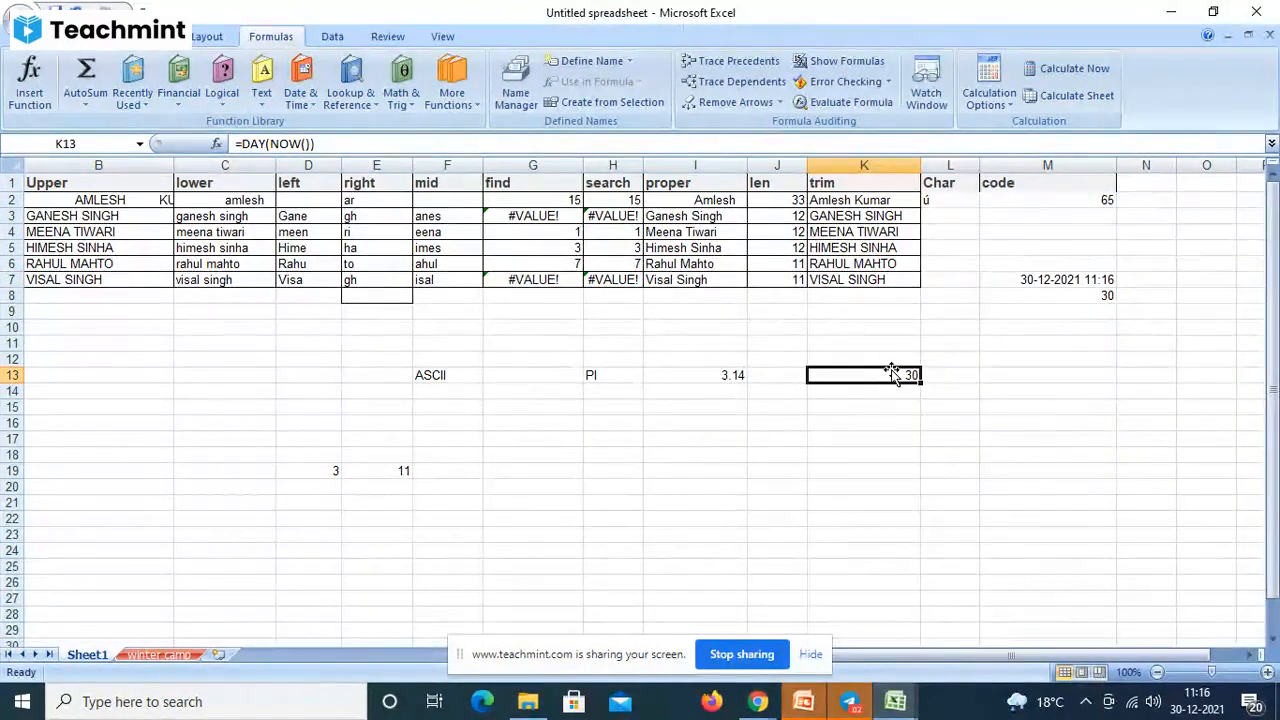
- Change K13's formula to =DAY(1999-02-2), which now displays 17
{"action": "left_click", "coordinate": [316, 144]}
{"action": "key", "text": "BackSpace"}
{"action": "key", "text": "BackSpace"}
{"action": "key", "text": "BackSpace"}
{"action": "key", "text": "BackSpace"}
{"action": "key", "text": "BackSpace"}
{"action": "key", "text": "BackSpace"}
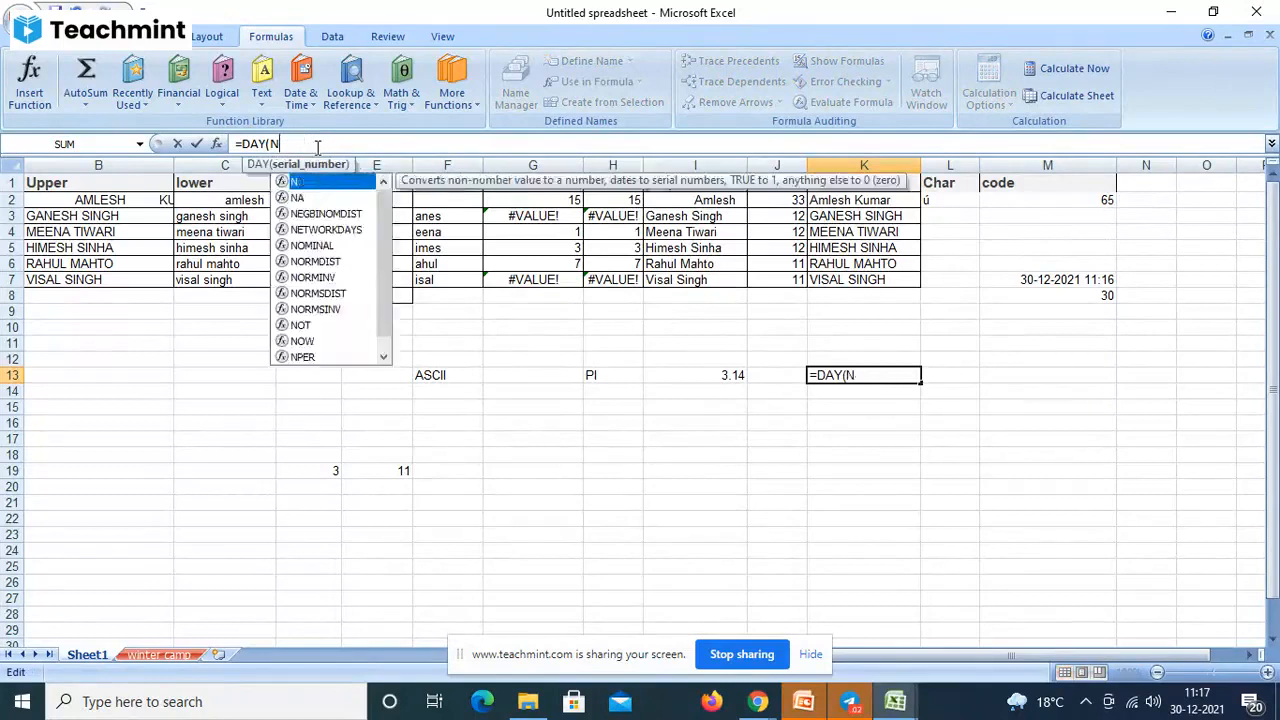
{"action": "type", "text": "1999"}
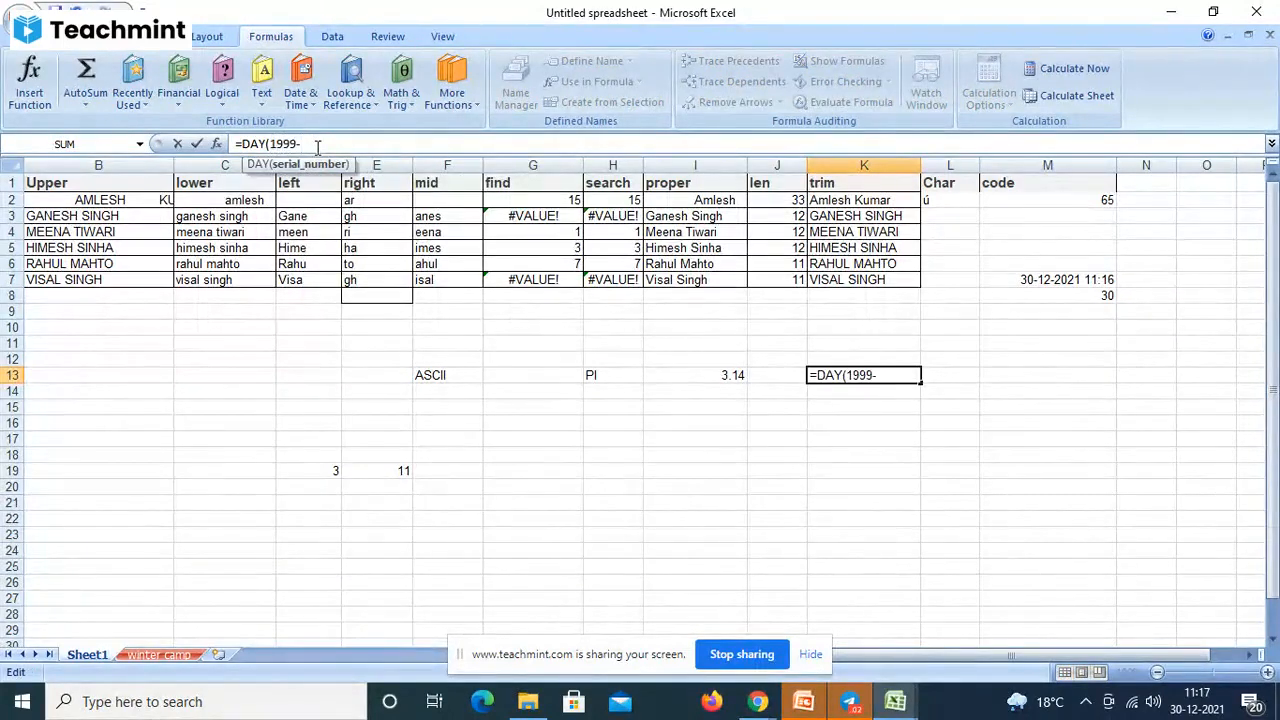
{"action": "type", "text": "-02"}
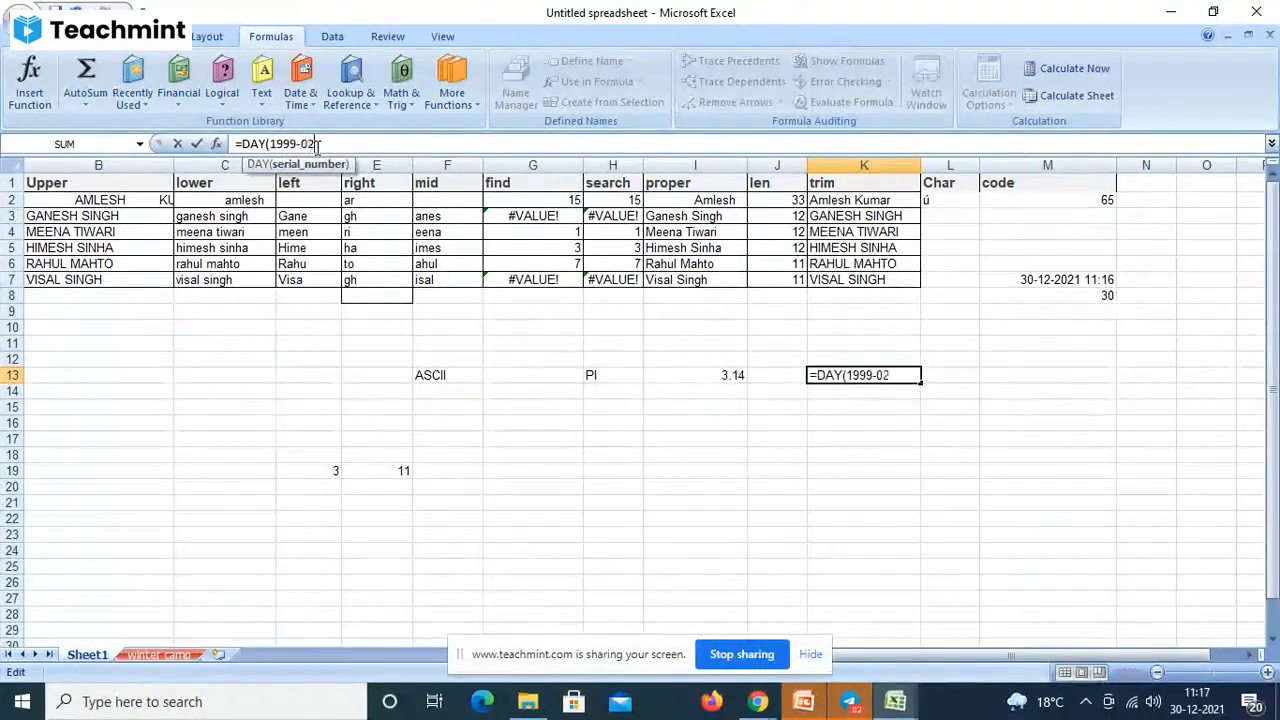
{"action": "type", "text": "-2)"}
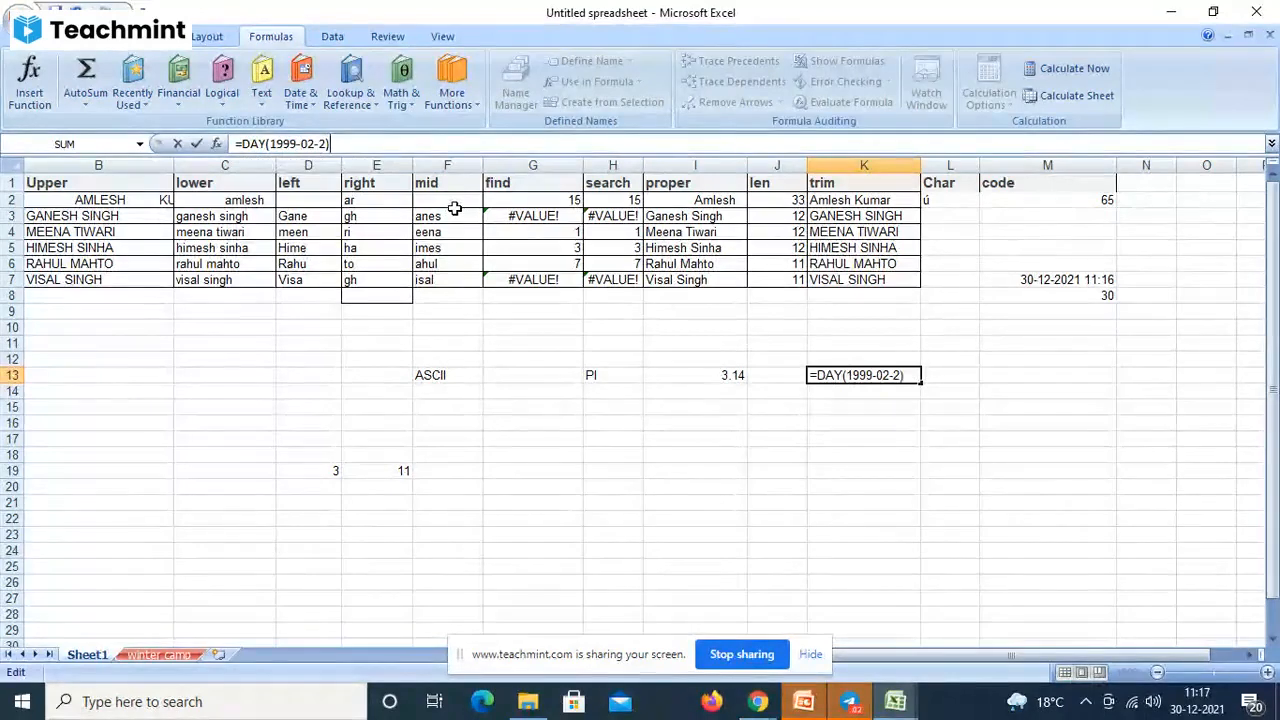
{"action": "key", "text": "Return"}
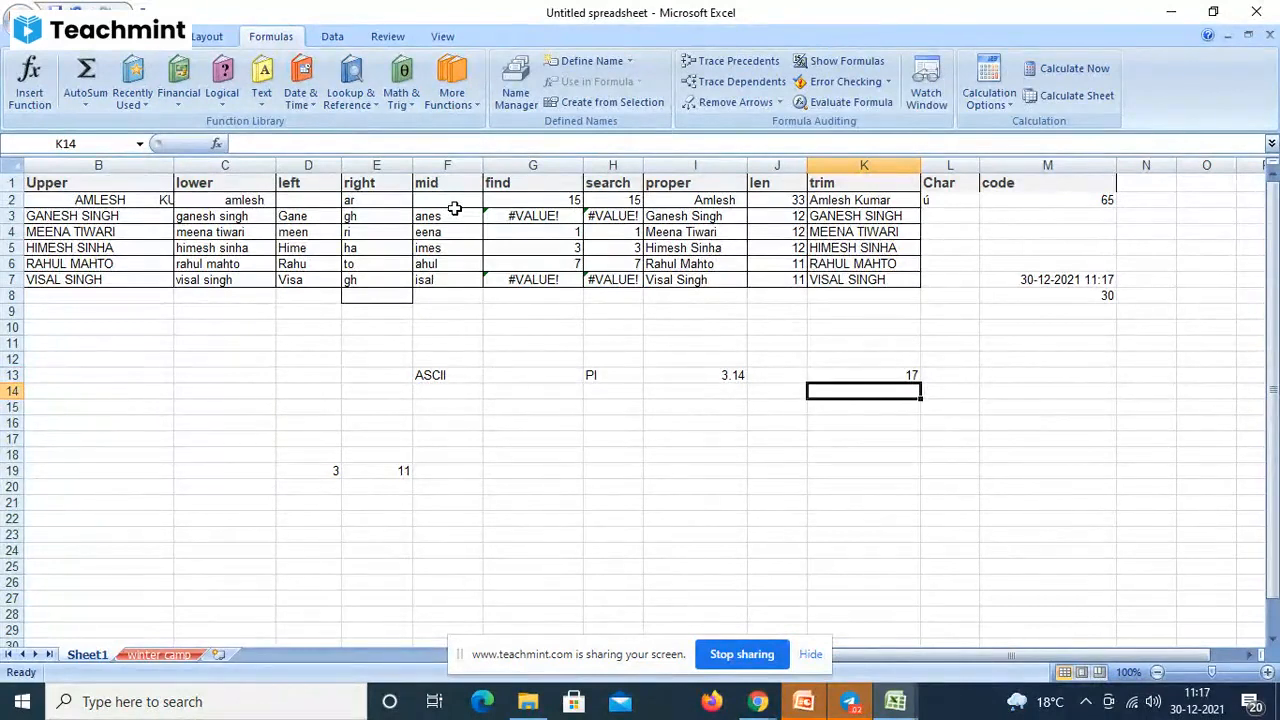
{"action": "left_click", "coordinate": [1038, 280]}
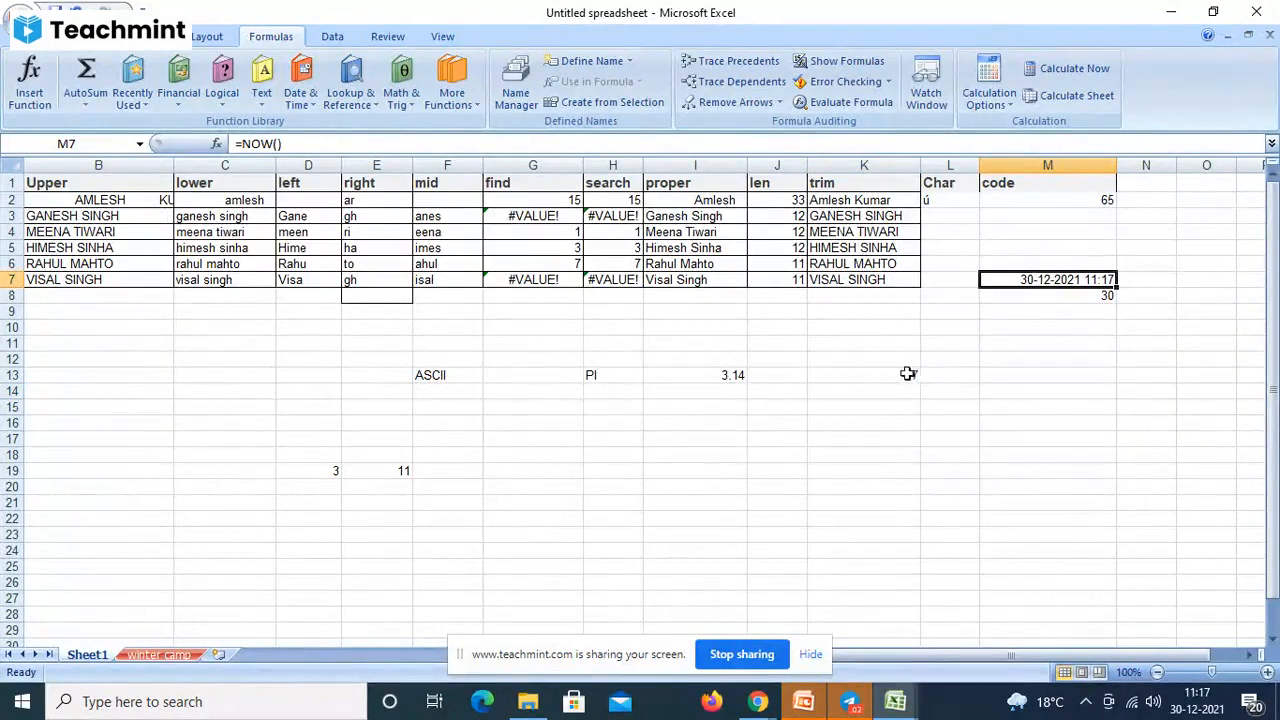
{"action": "left_click", "coordinate": [907, 373]}
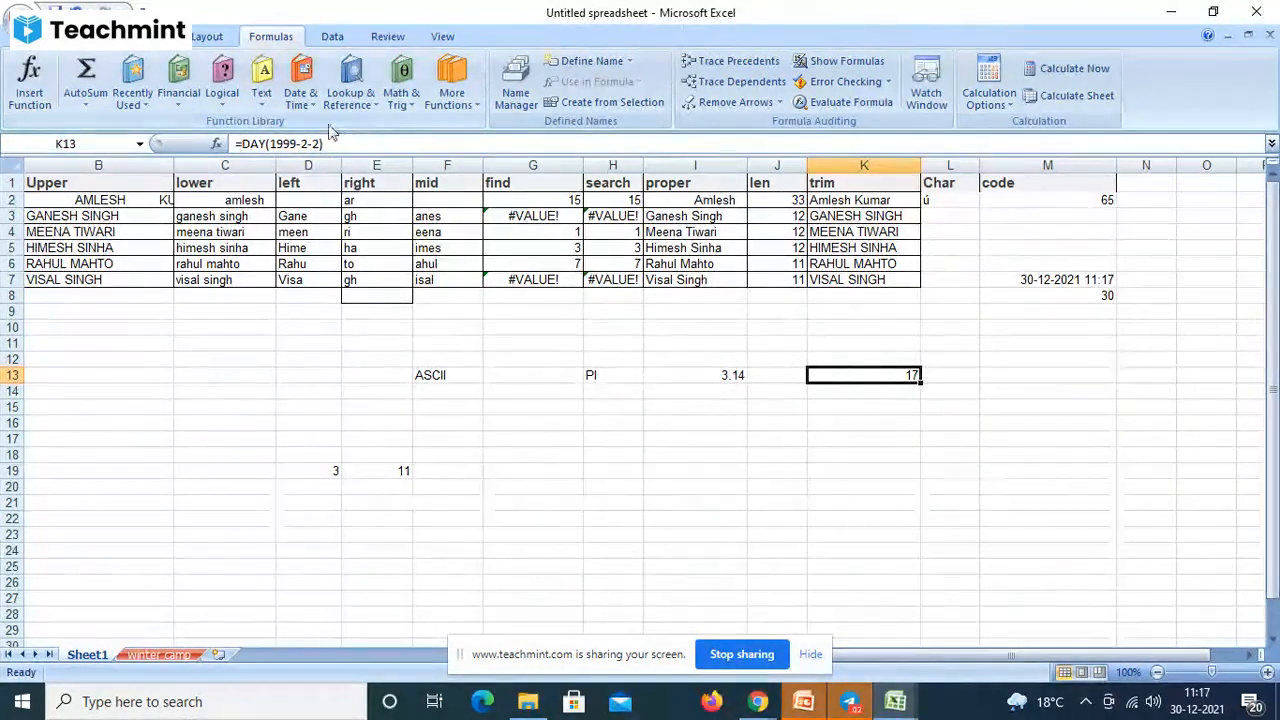
{"action": "left_click", "coordinate": [300, 88]}
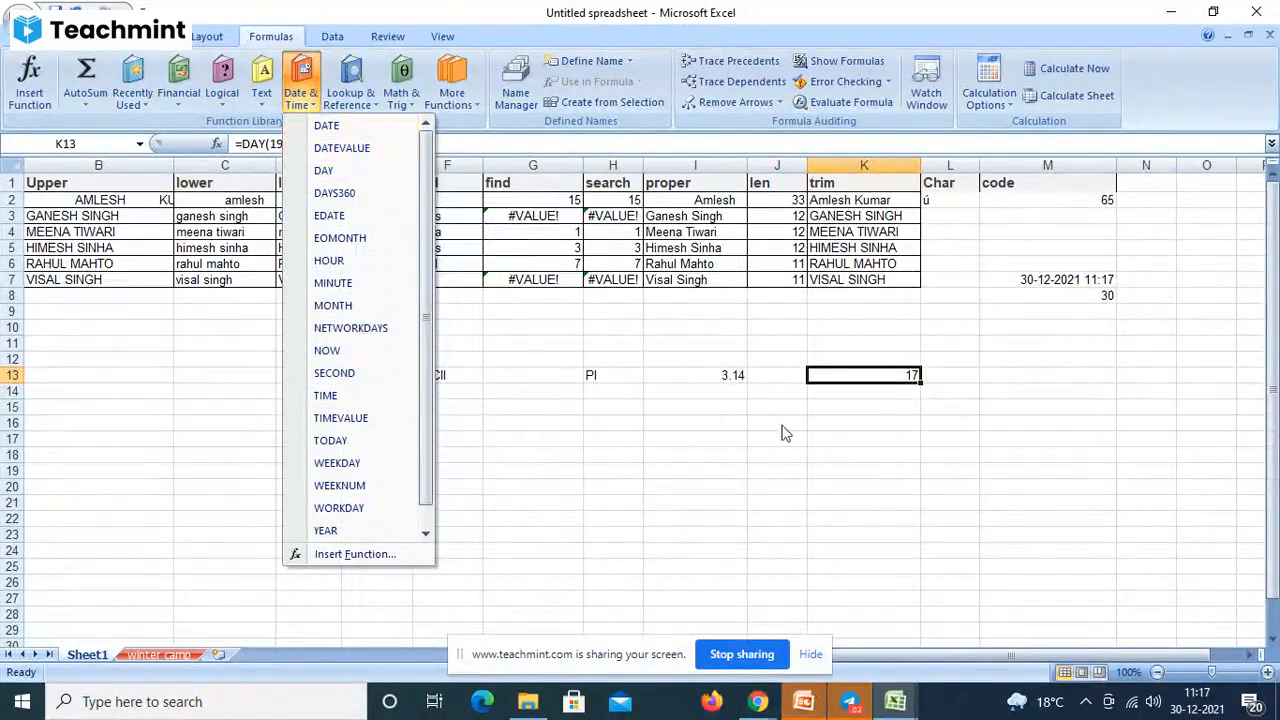
{"action": "left_click", "coordinate": [837, 403]}
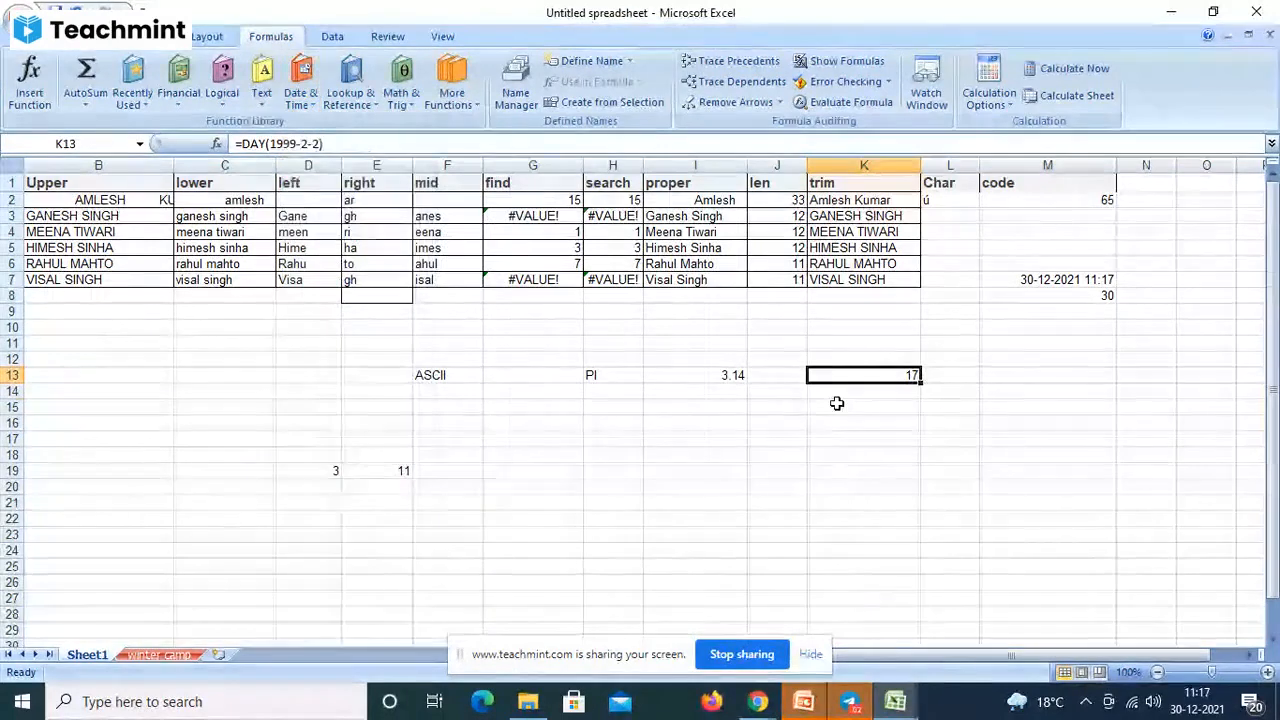
{"action": "left_click", "coordinate": [837, 405]}
- Try =DATE() and then =DATE(NOW()) in K15, dismissing the too-few-arguments warnings
{"action": "type", "text": "=date"}
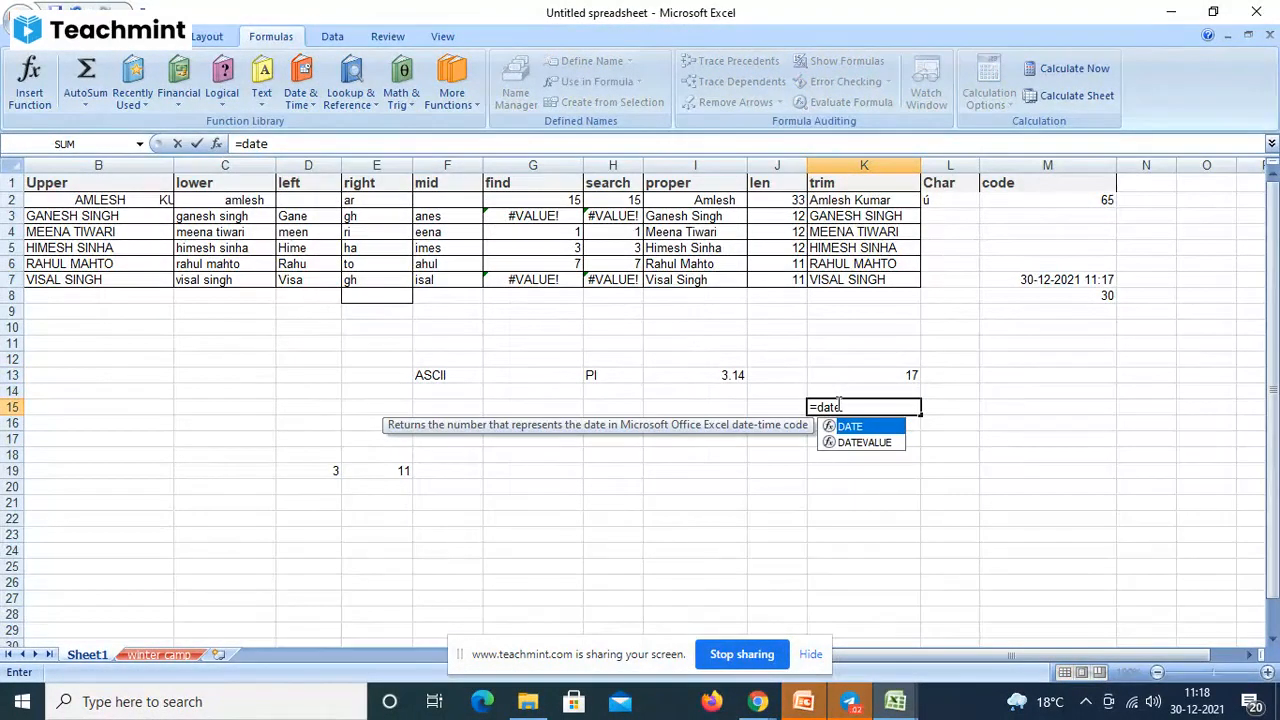
{"action": "type", "text": "()"}
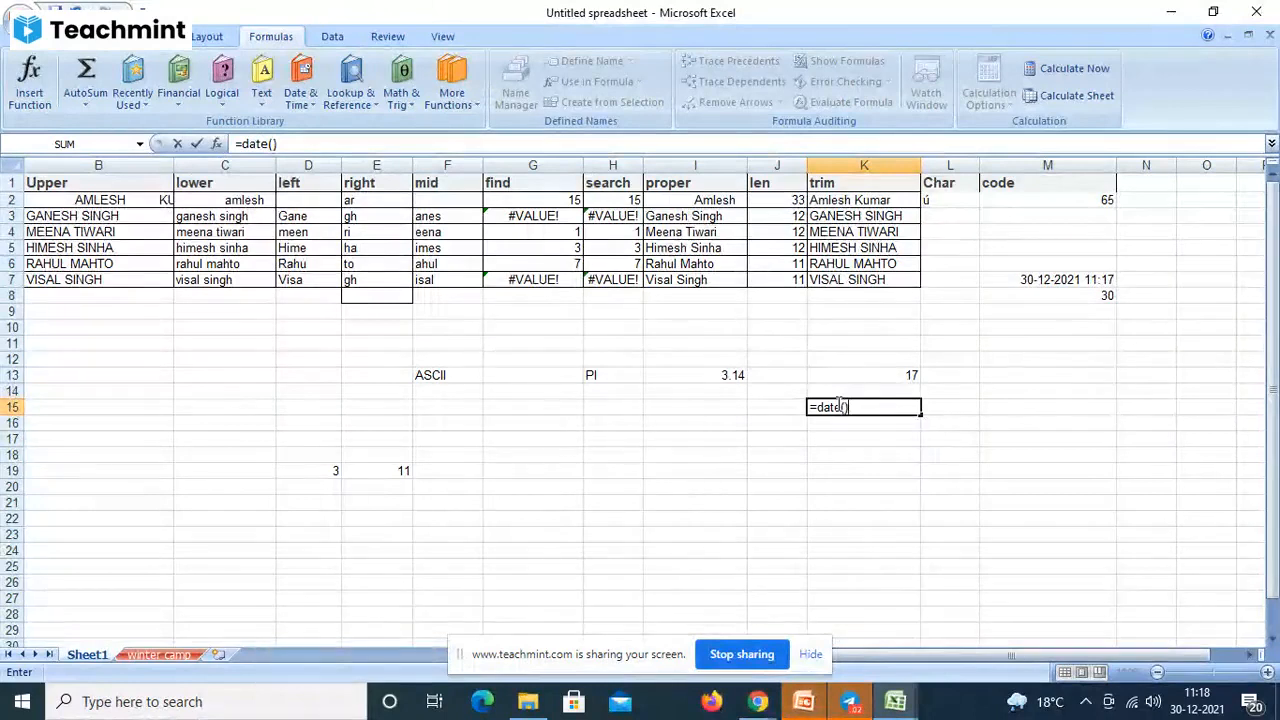
{"action": "key", "text": "Return"}
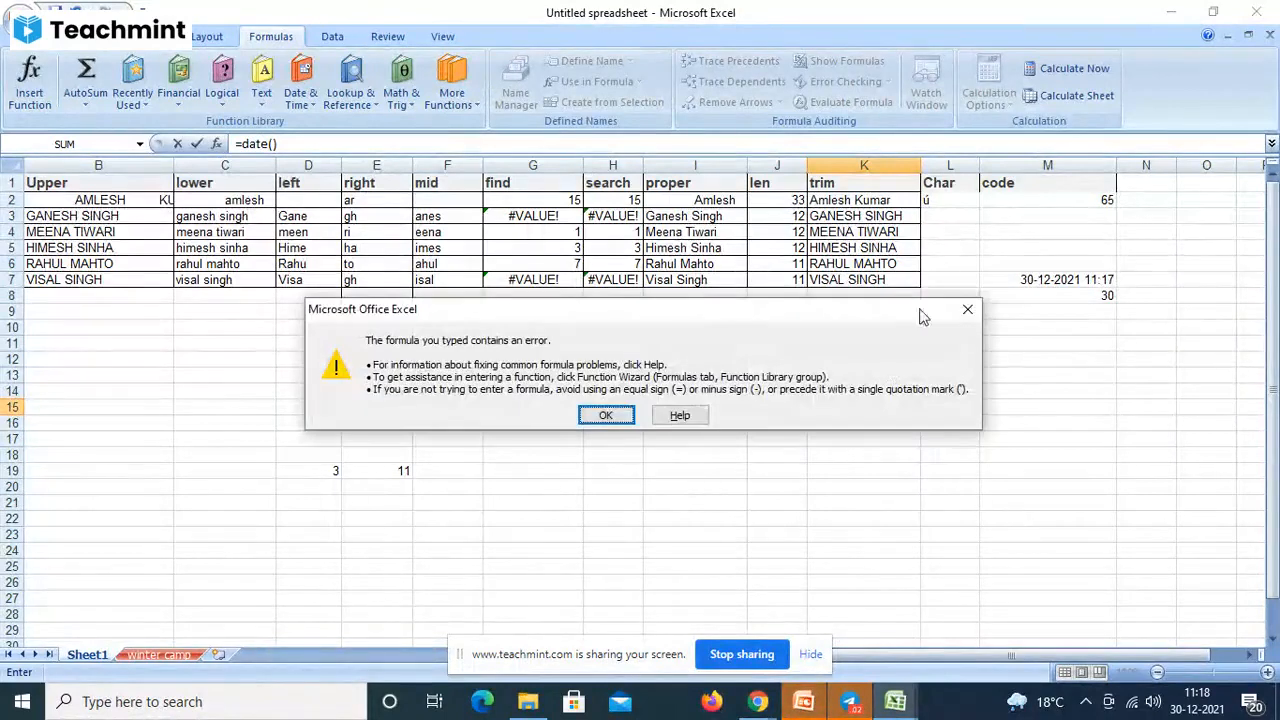
{"action": "left_click", "coordinate": [967, 310]}
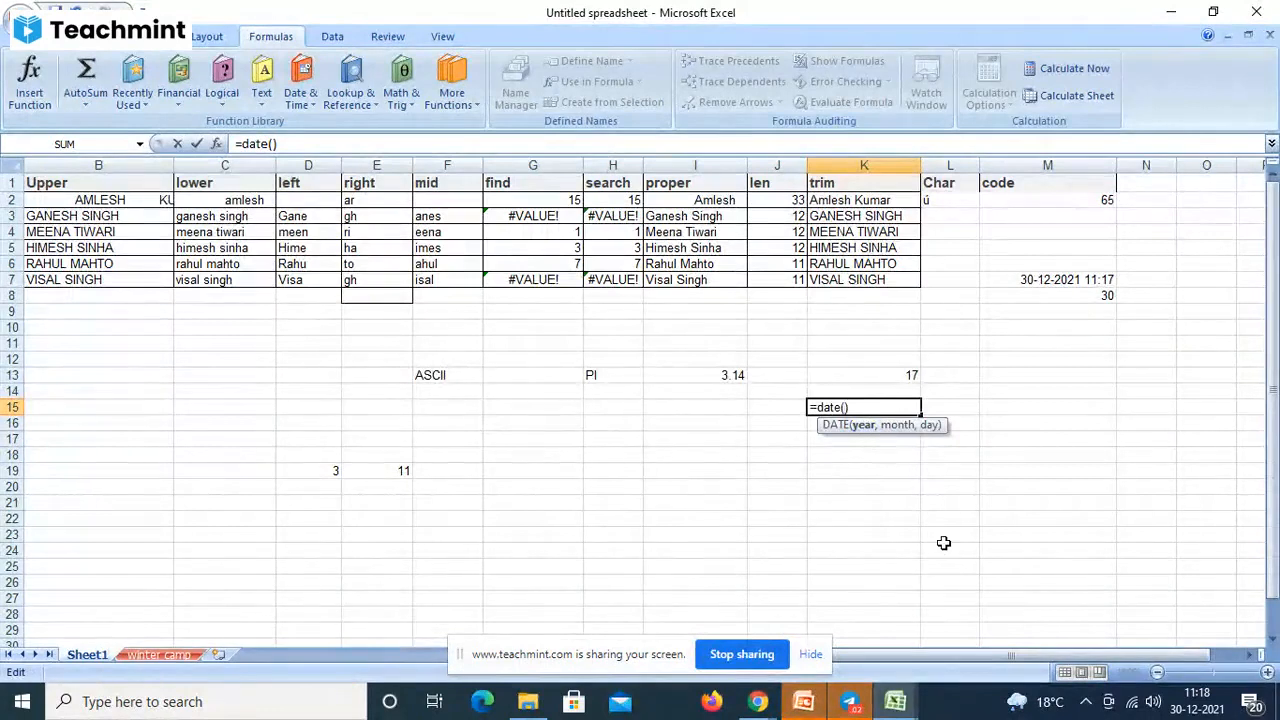
{"action": "type", "text": "now"}
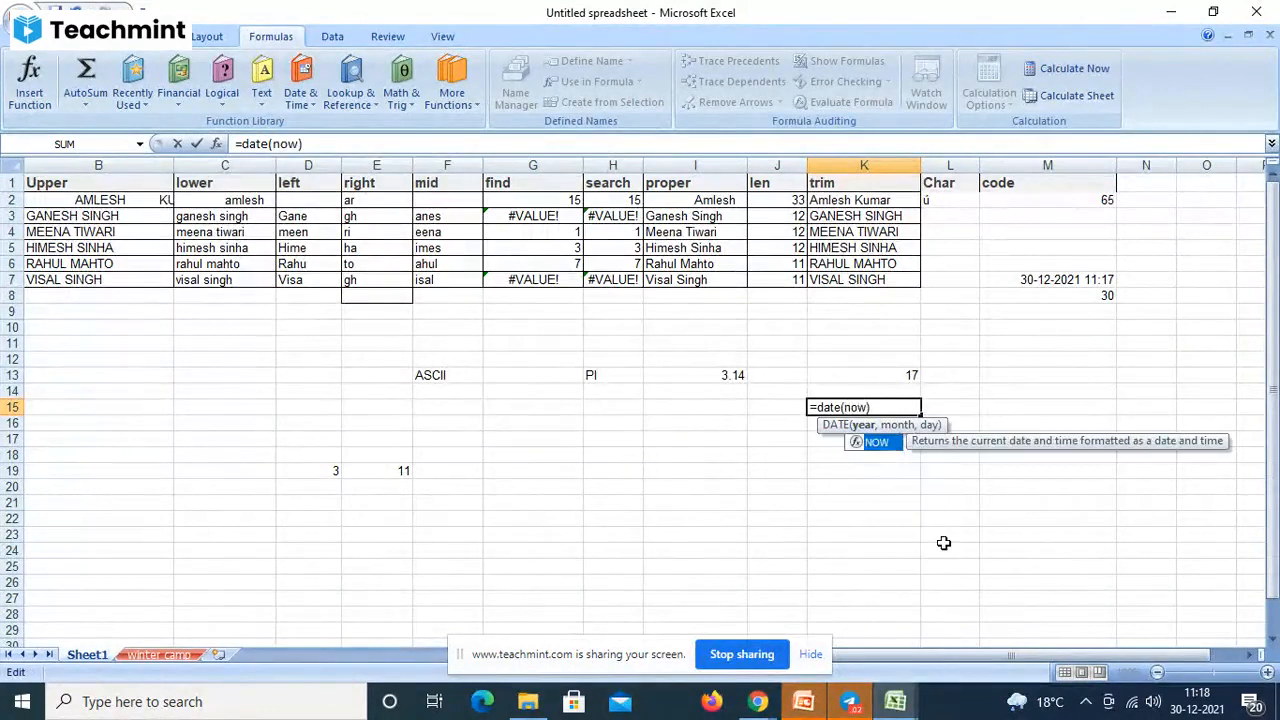
{"action": "key", "text": "Right"}
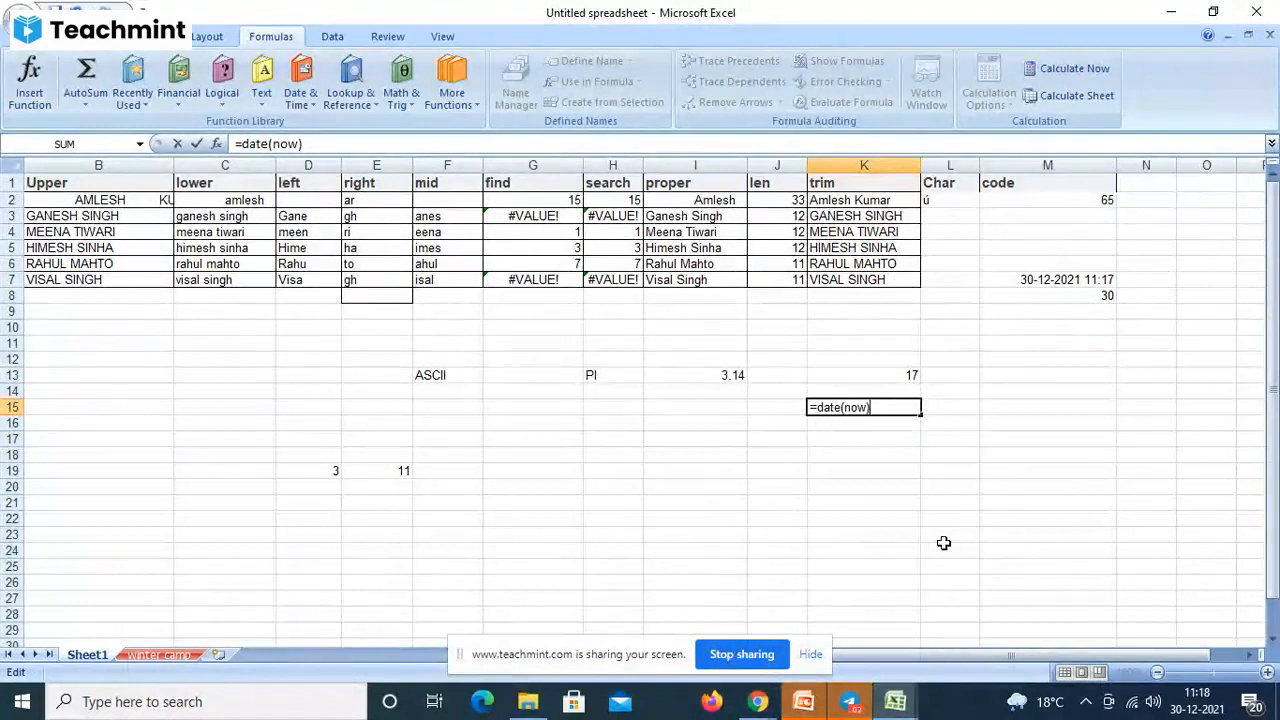
{"action": "key", "text": "Return"}
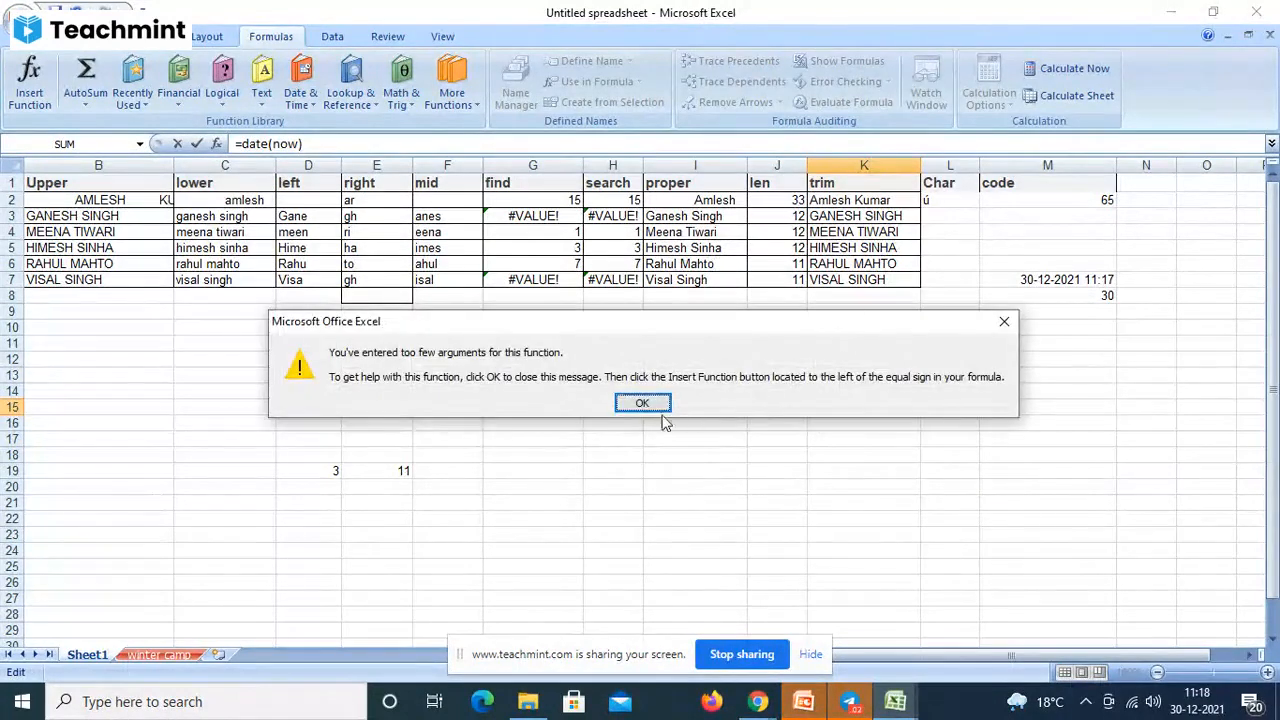
{"action": "left_click", "coordinate": [648, 405]}
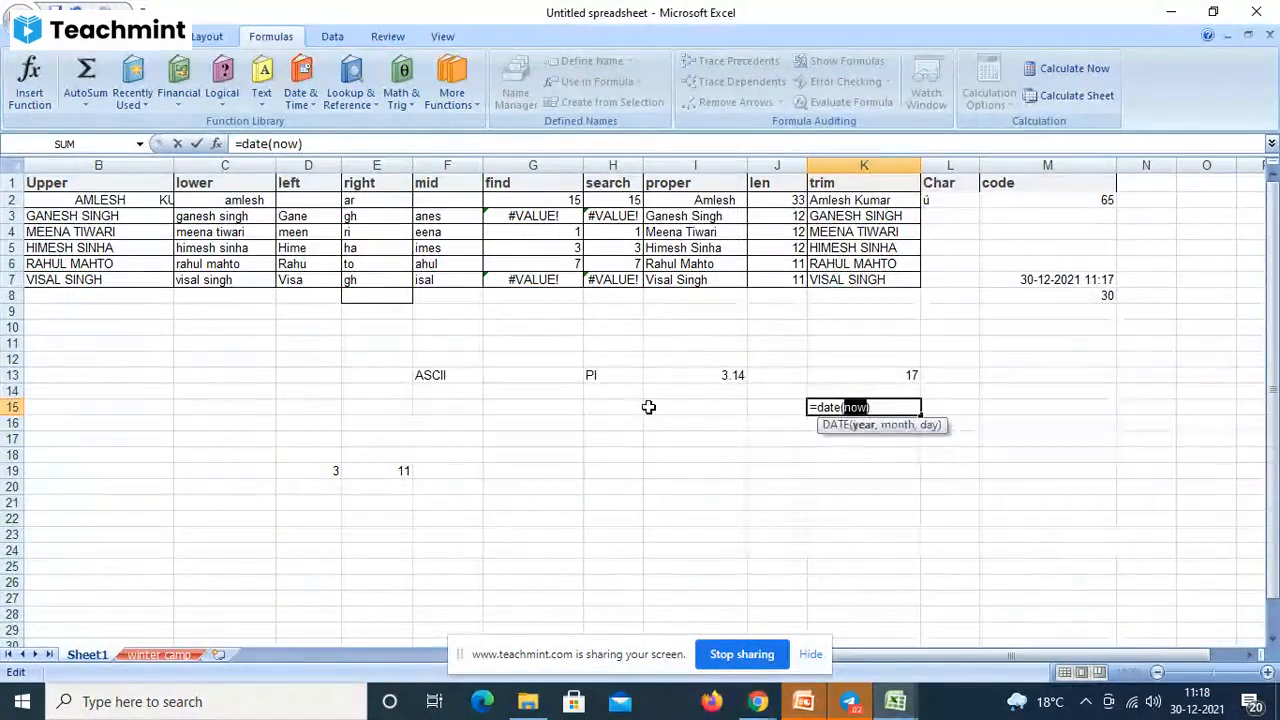
{"action": "key", "text": "End"}
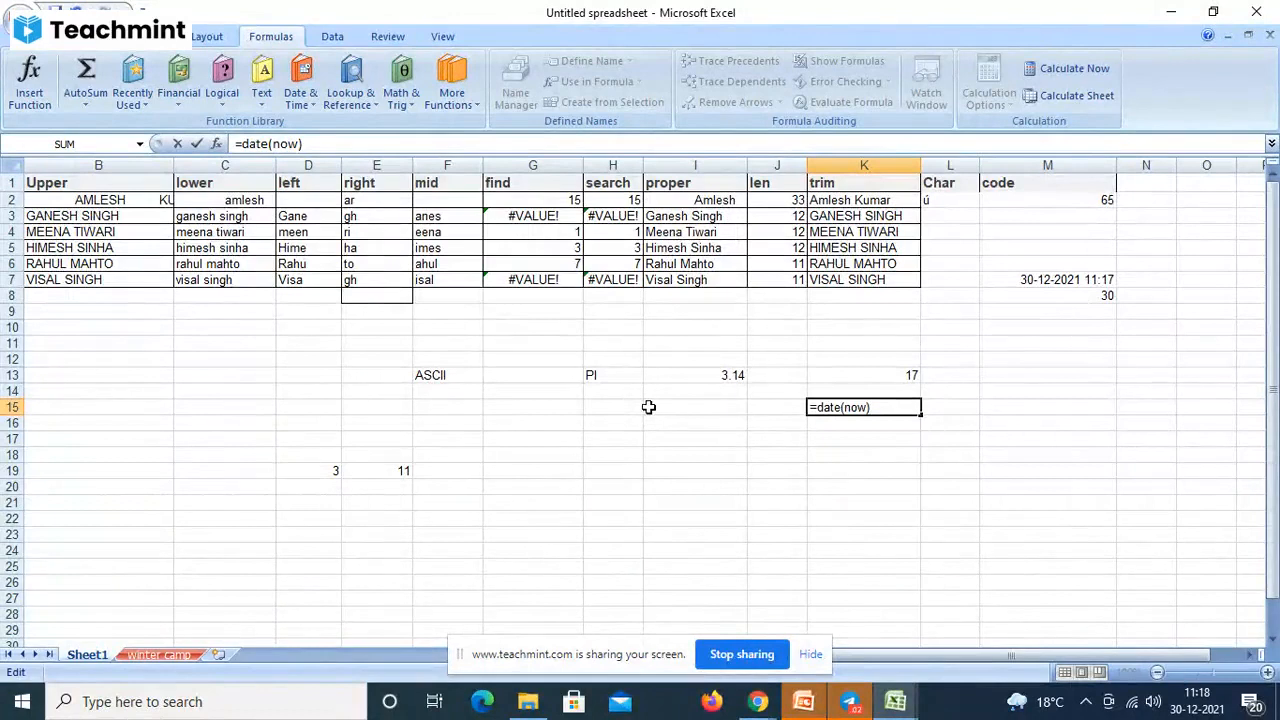
{"action": "key", "text": "Left"}
{"action": "type", "text": "()"}
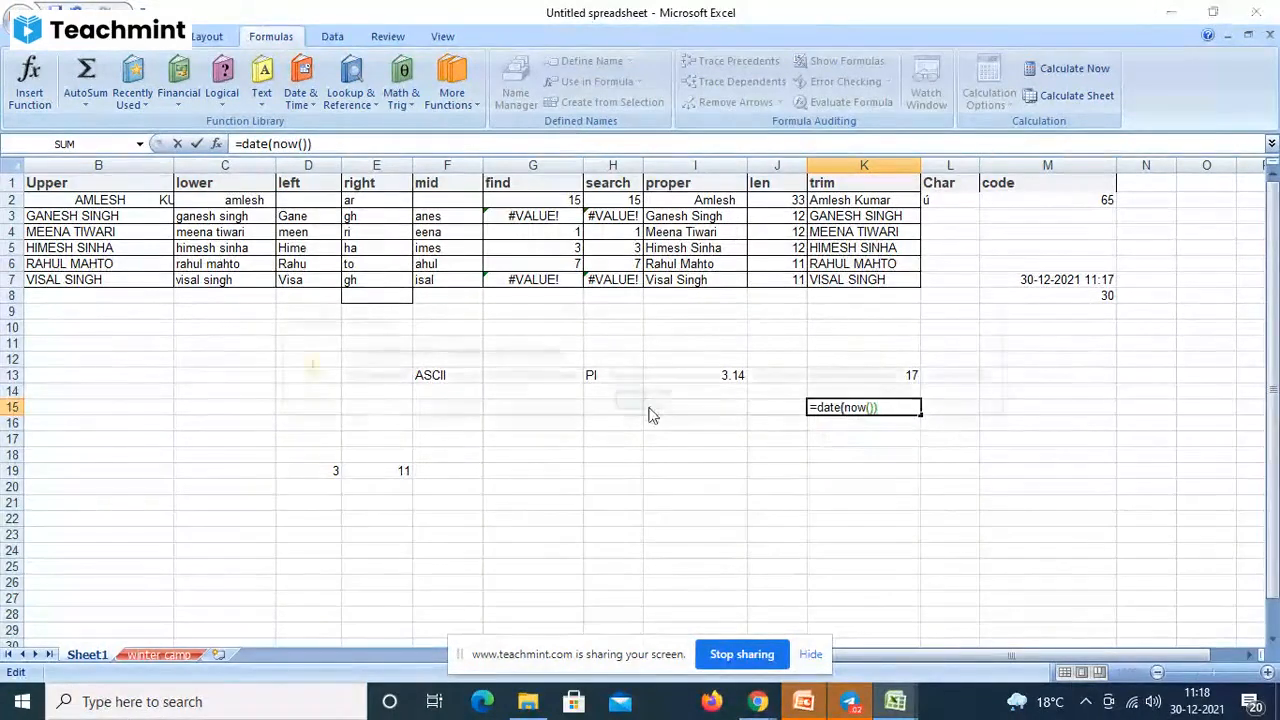
- Rewrite K15 as =DATE(2020,10,5) so it displays 05-10-2020
{"action": "key", "text": "Return"}
{"action": "left_click", "coordinate": [643, 404]}
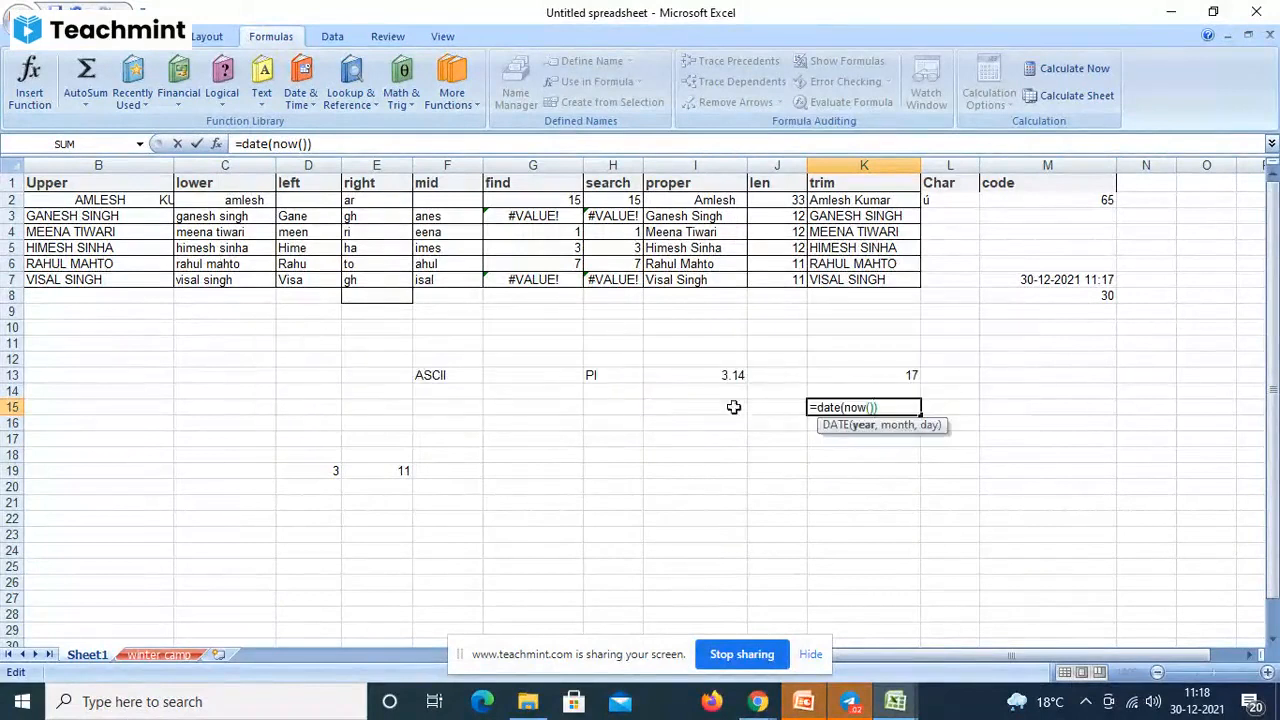
{"action": "left_click", "coordinate": [884, 407]}
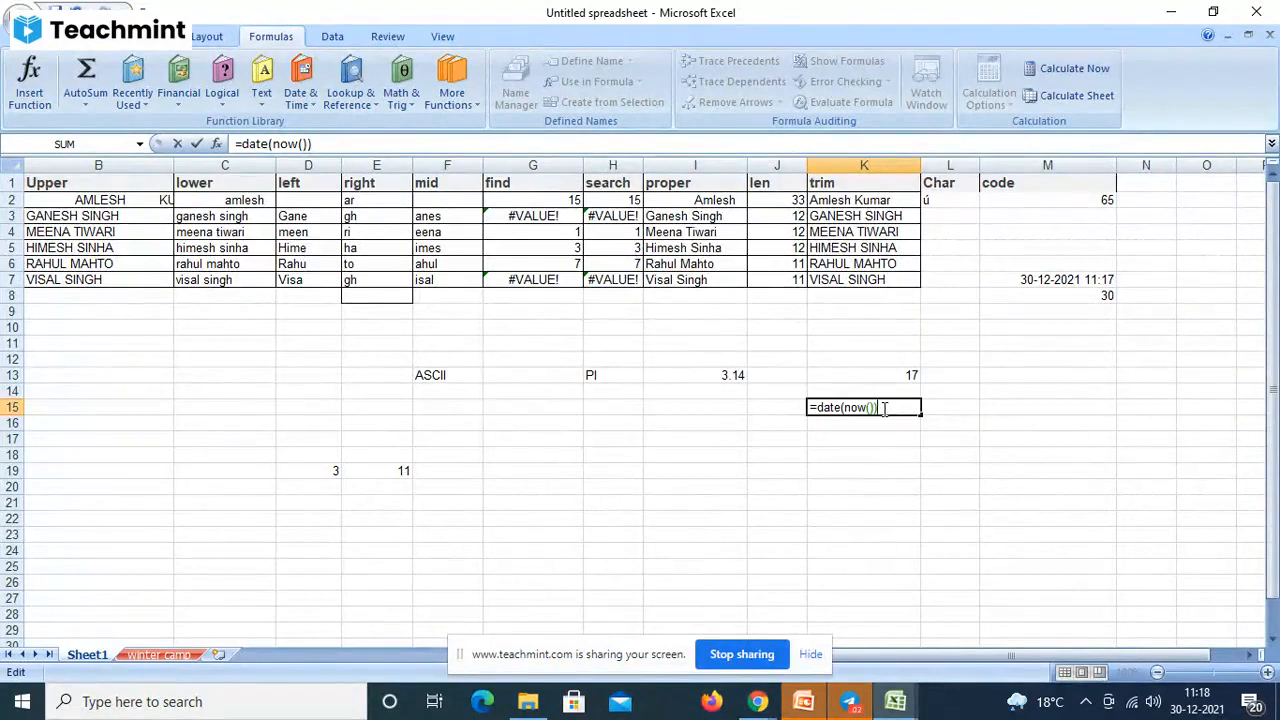
{"action": "key", "text": "BackSpace"}
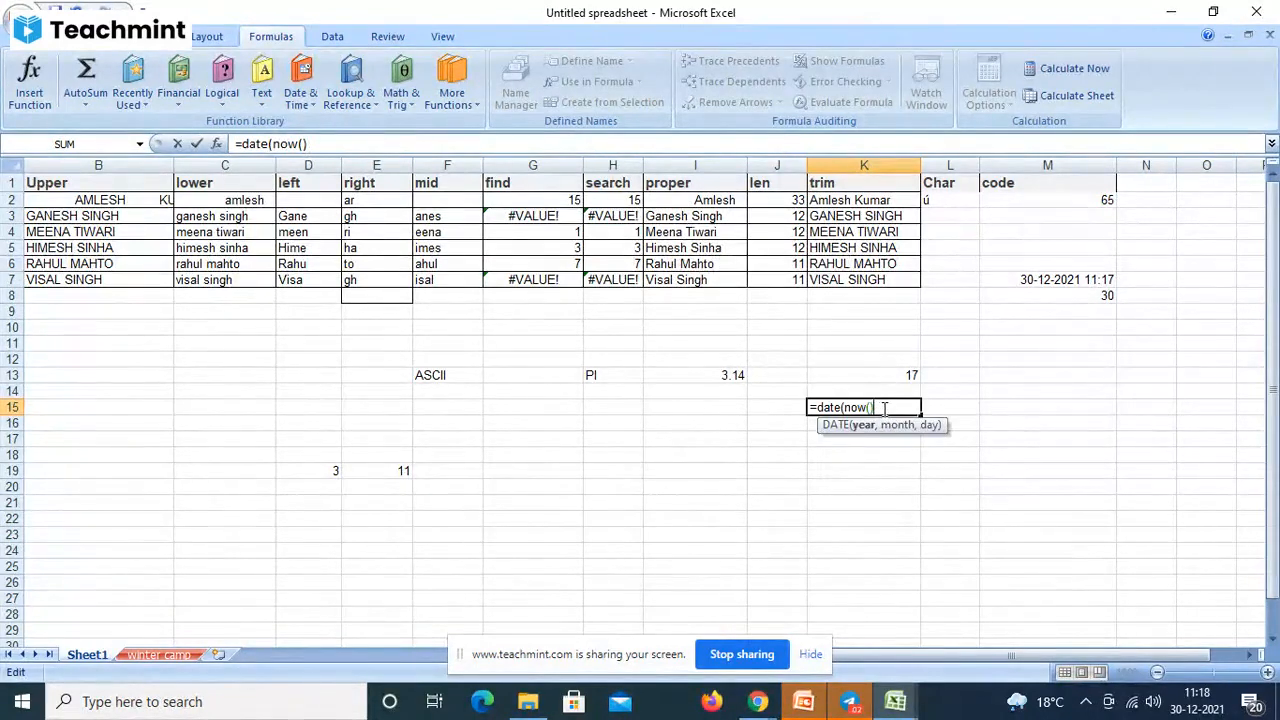
{"action": "key", "text": "BackSpace"}
{"action": "key", "text": "BackSpace"}
{"action": "key", "text": "BackSpace"}
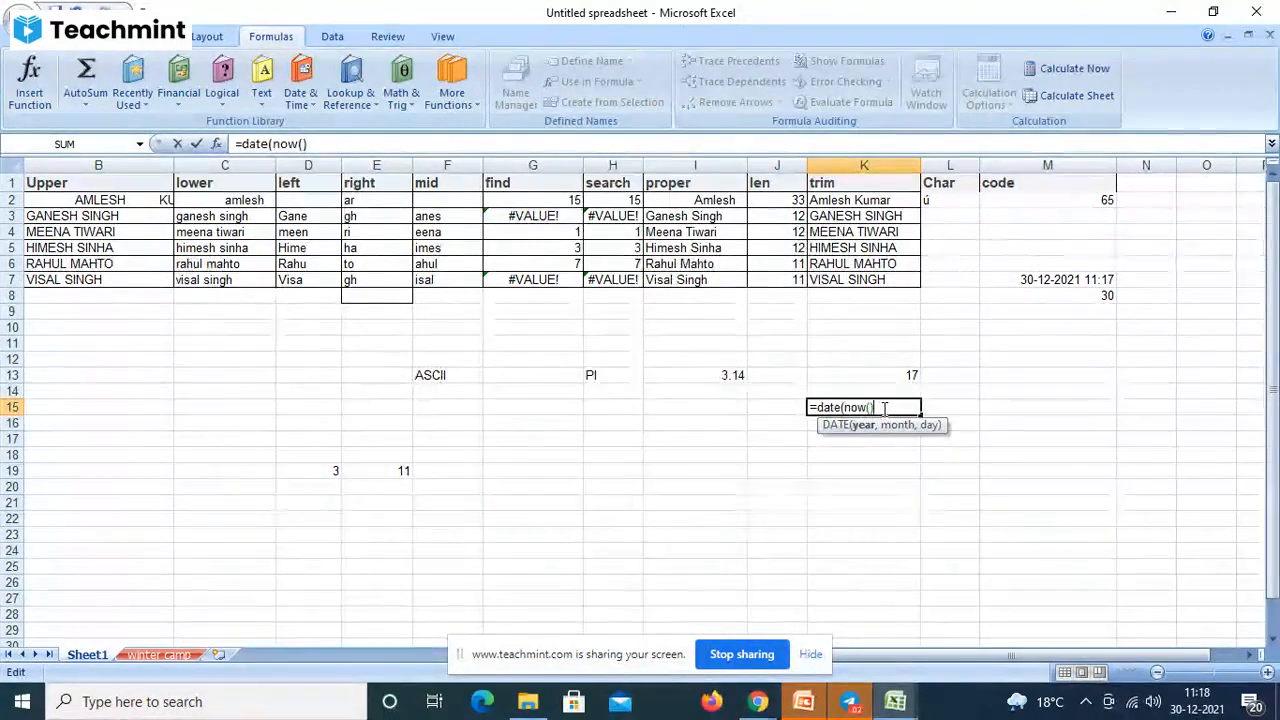
{"action": "key", "text": "BackSpace"}
{"action": "key", "text": "BackSpace"}
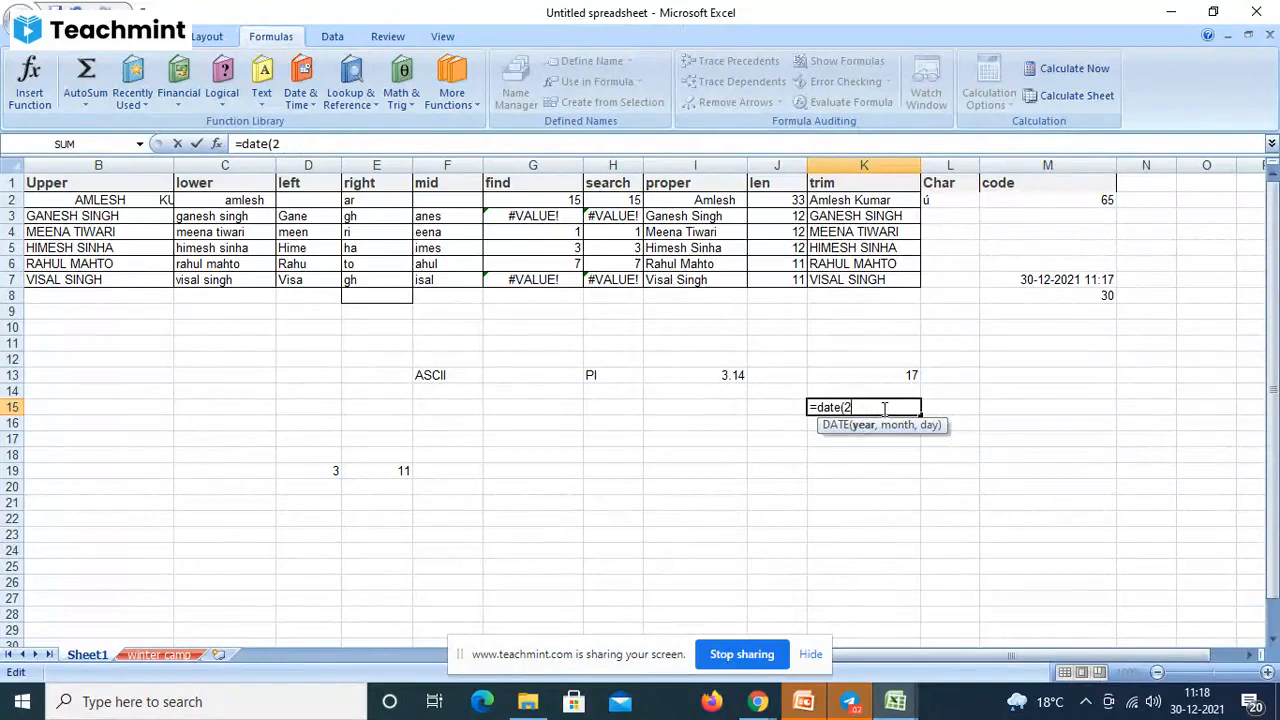
{"action": "type", "text": "20"}
{"action": "type", "text": "0"}
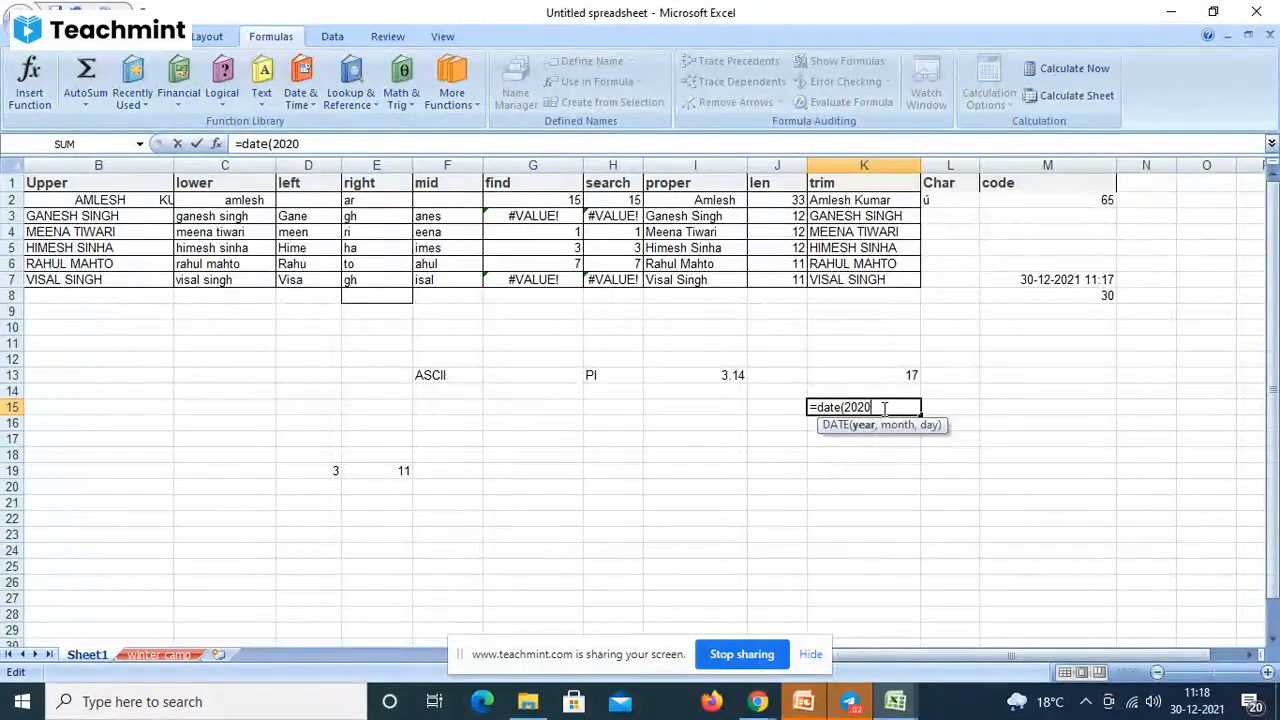
{"action": "type", "text": ","}
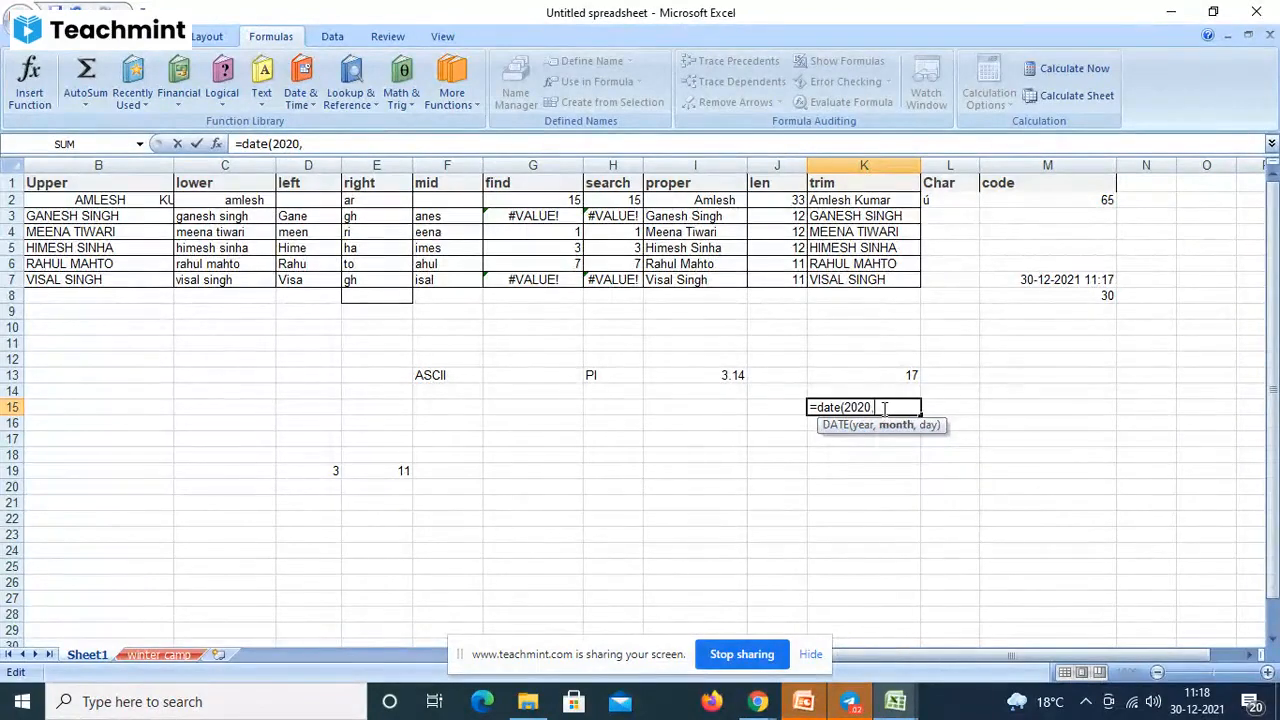
{"action": "type", "text": "1"}
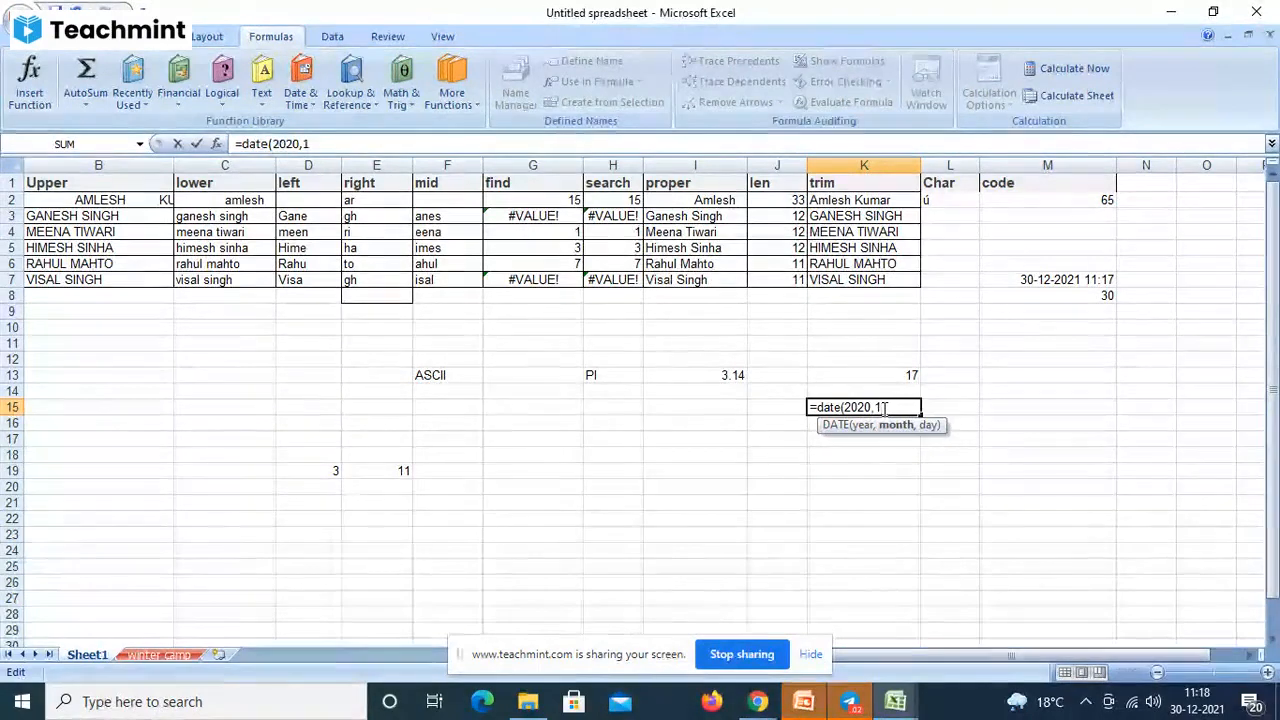
{"action": "type", "text": "0,5"}
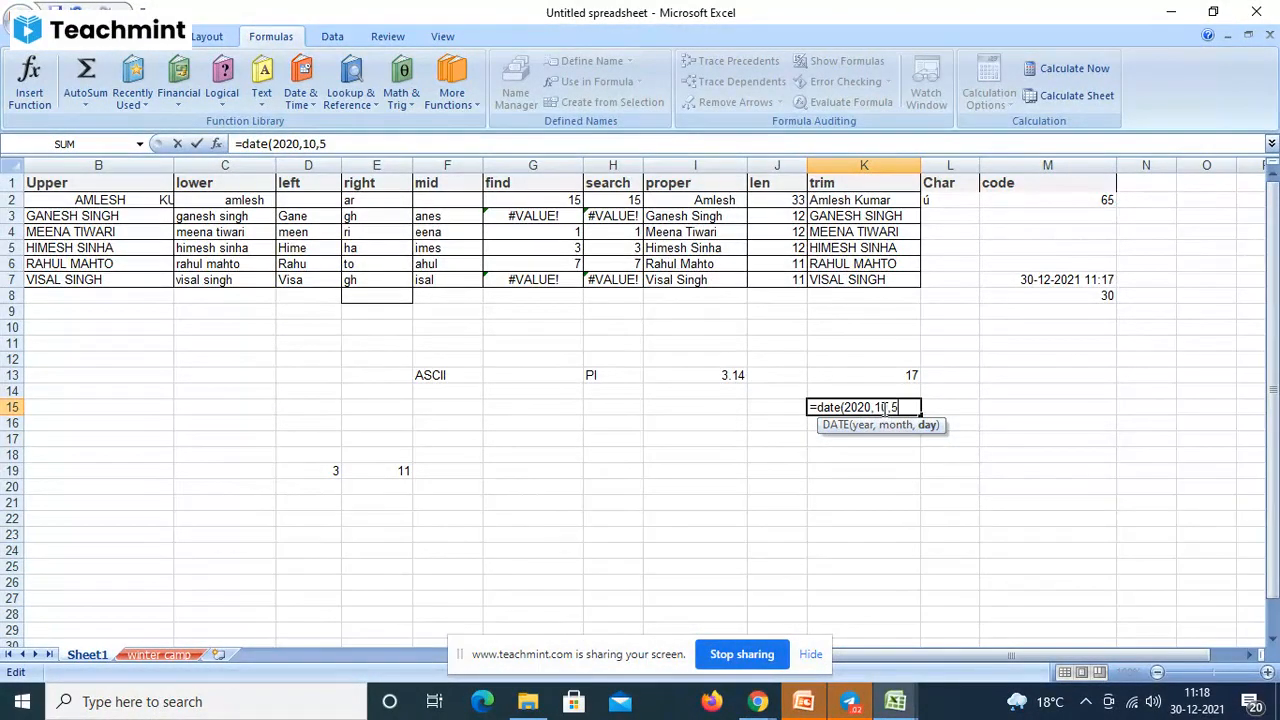
{"action": "key", "text": "Return"}
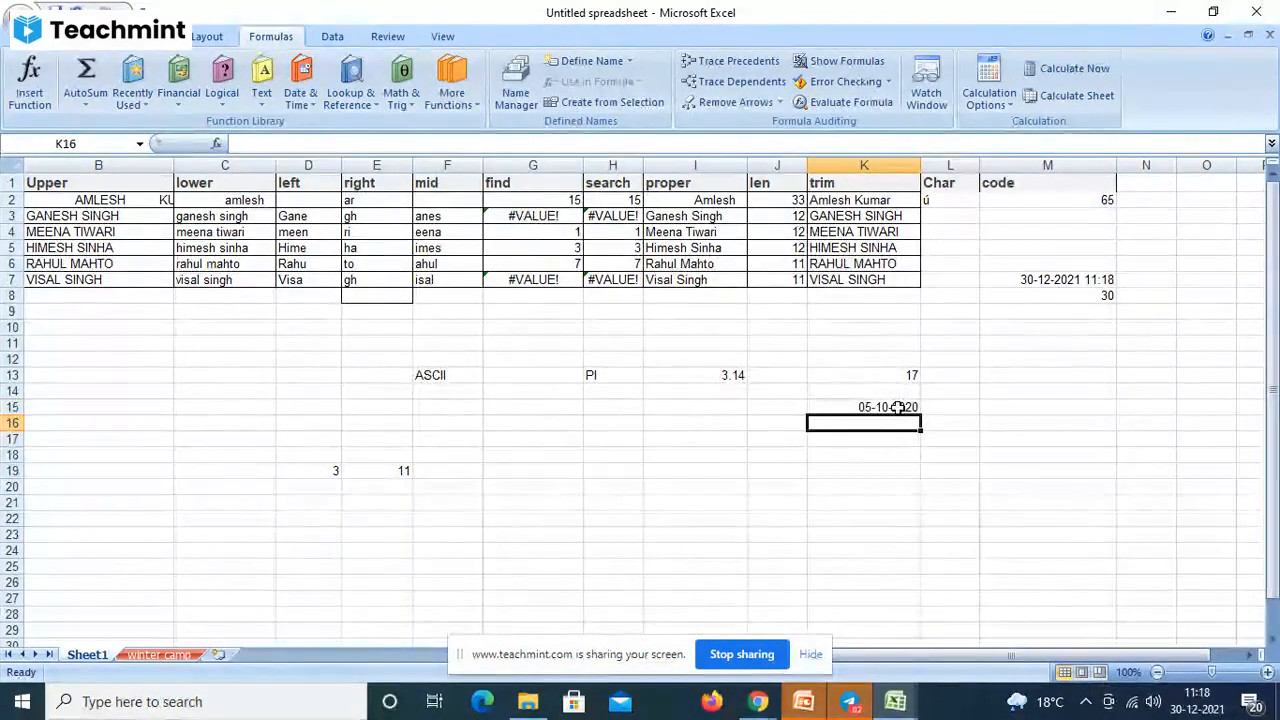
{"action": "left_click", "coordinate": [897, 407]}
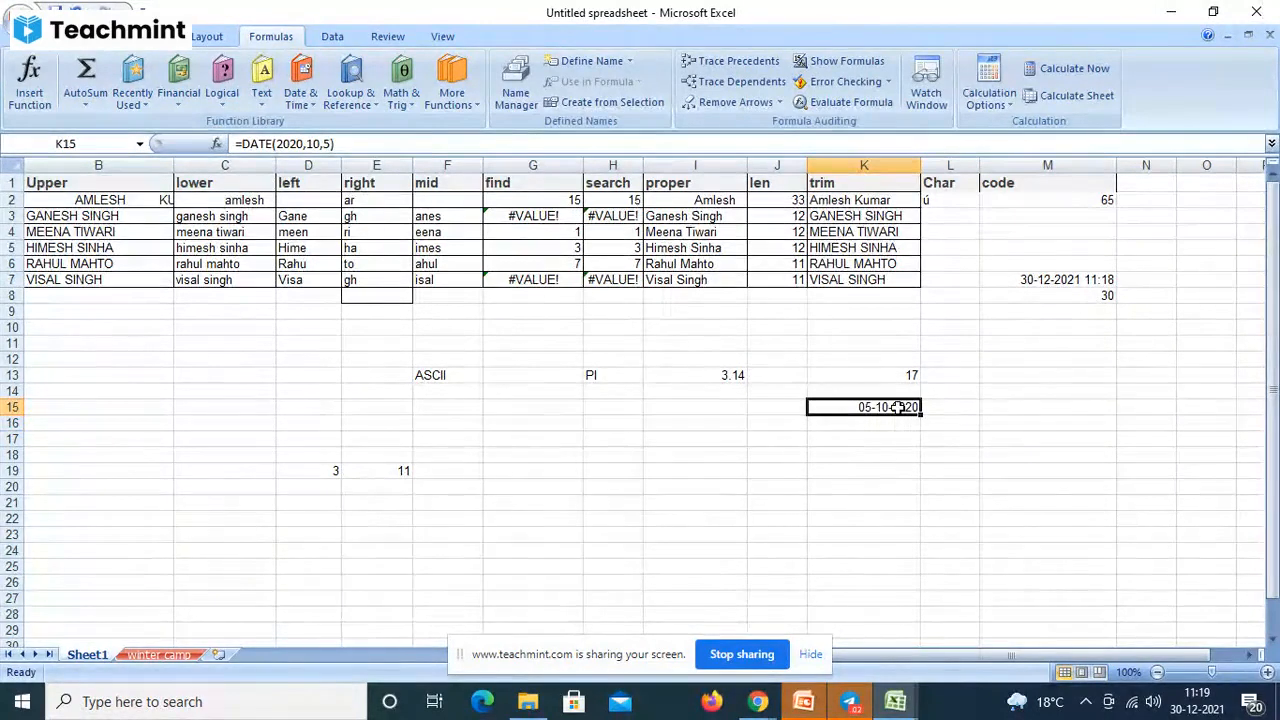
{"action": "left_click", "coordinate": [300, 100]}
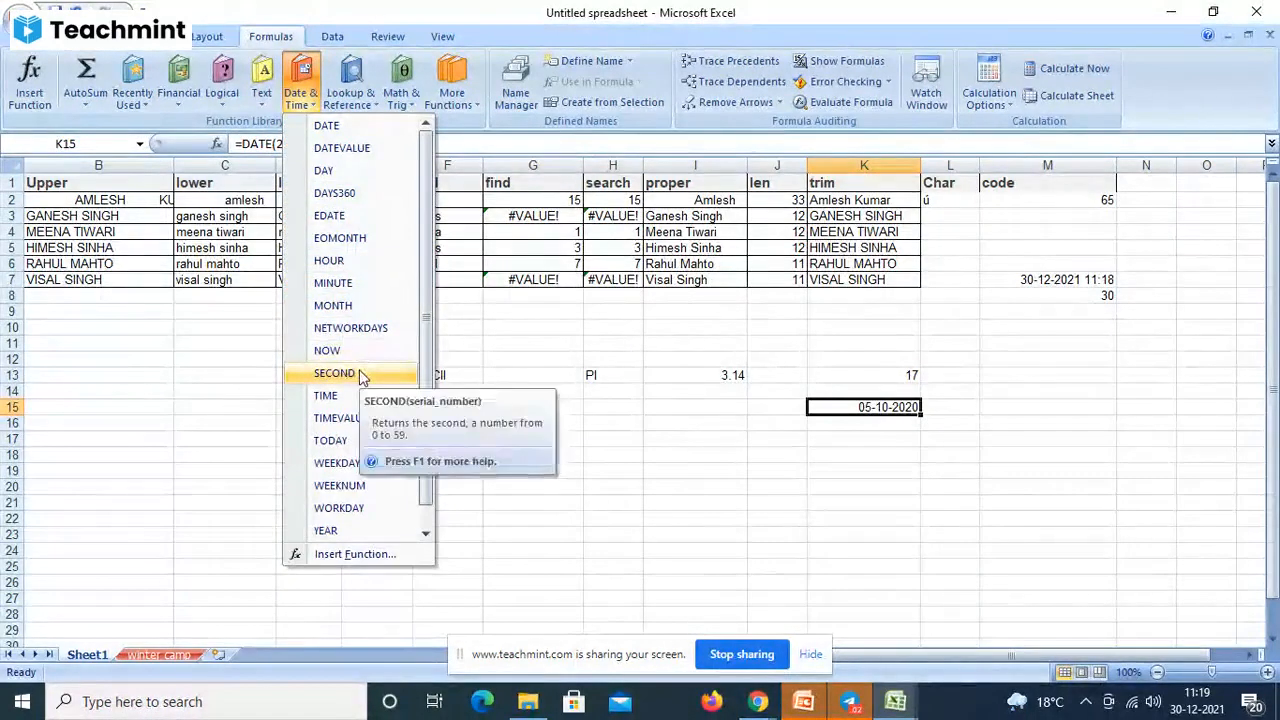
- Enter =TIME(12,10,20) in K17 so it shows 12:10 PM
{"action": "left_click", "coordinate": [836, 435]}
{"action": "left_click", "coordinate": [836, 436]}
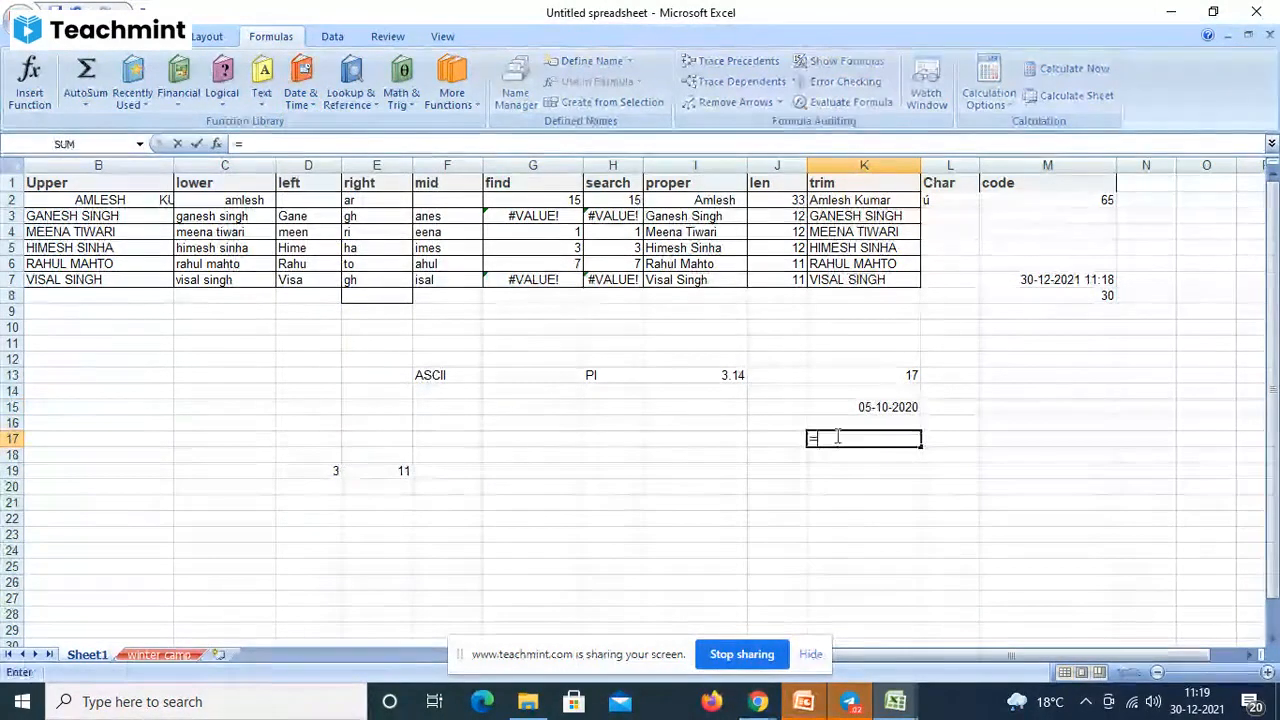
{"action": "type", "text": "=tim"}
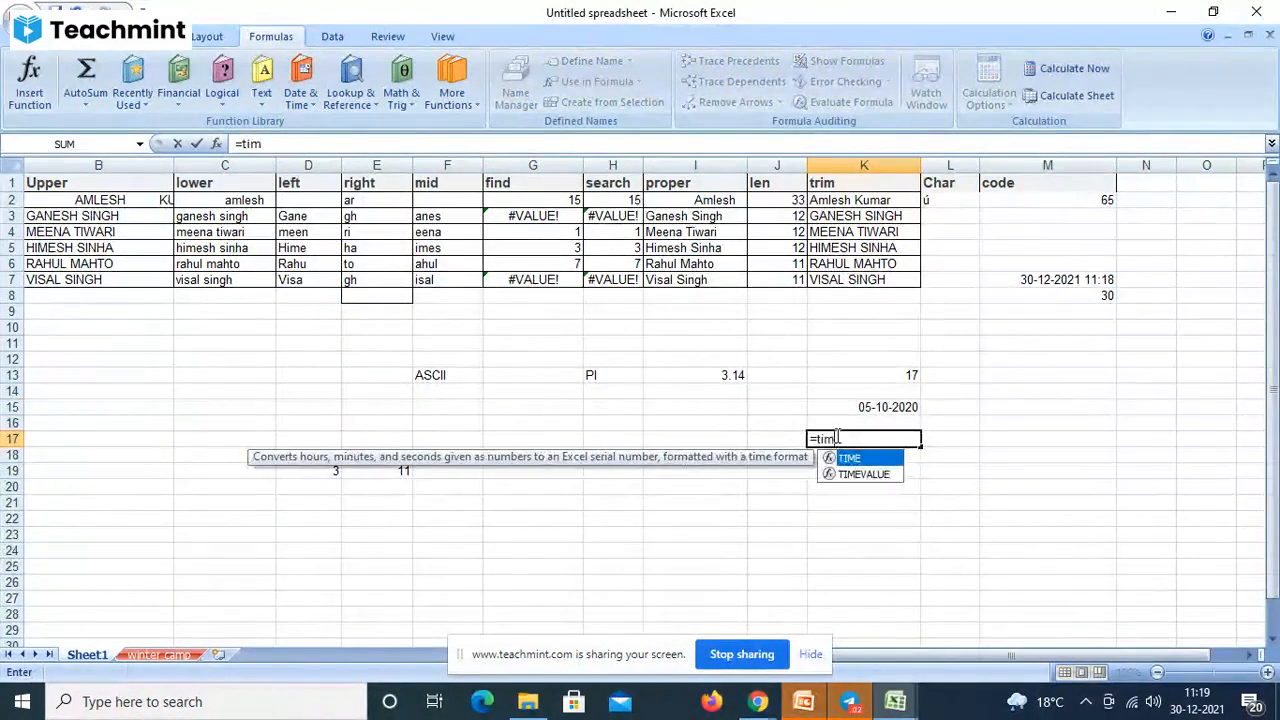
{"action": "type", "text": "e("}
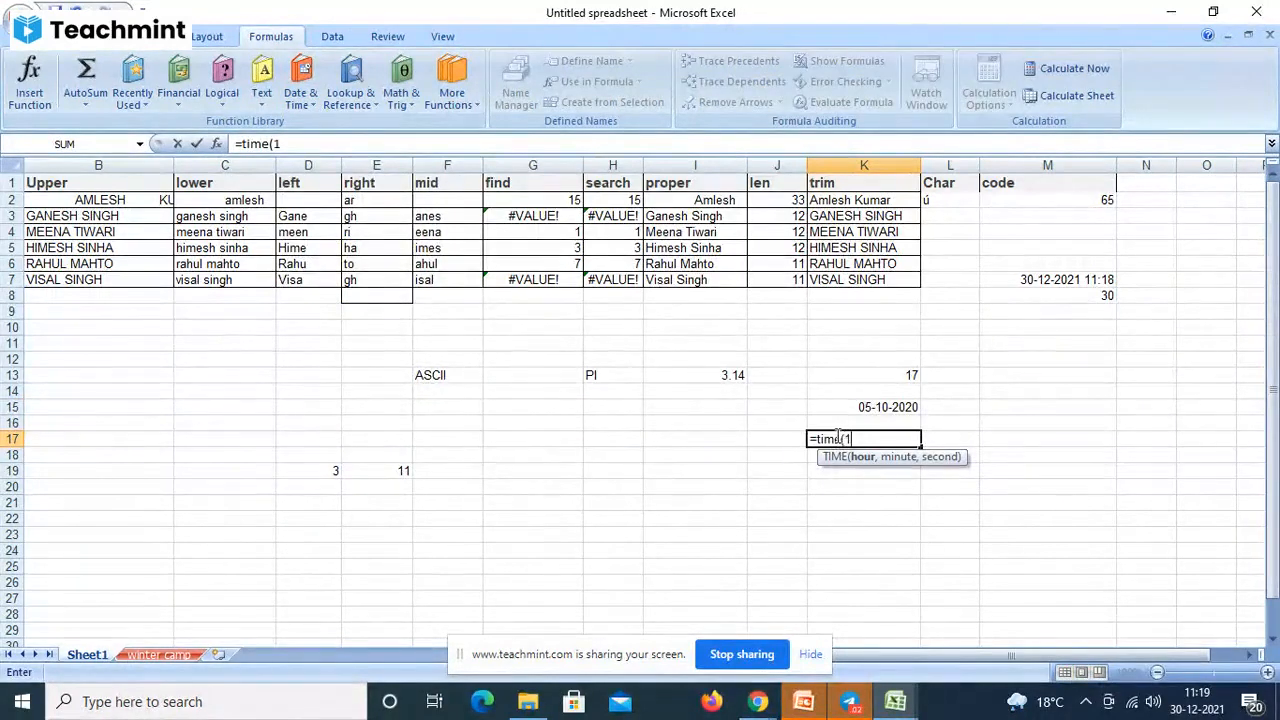
{"action": "type", "text": "12,10"}
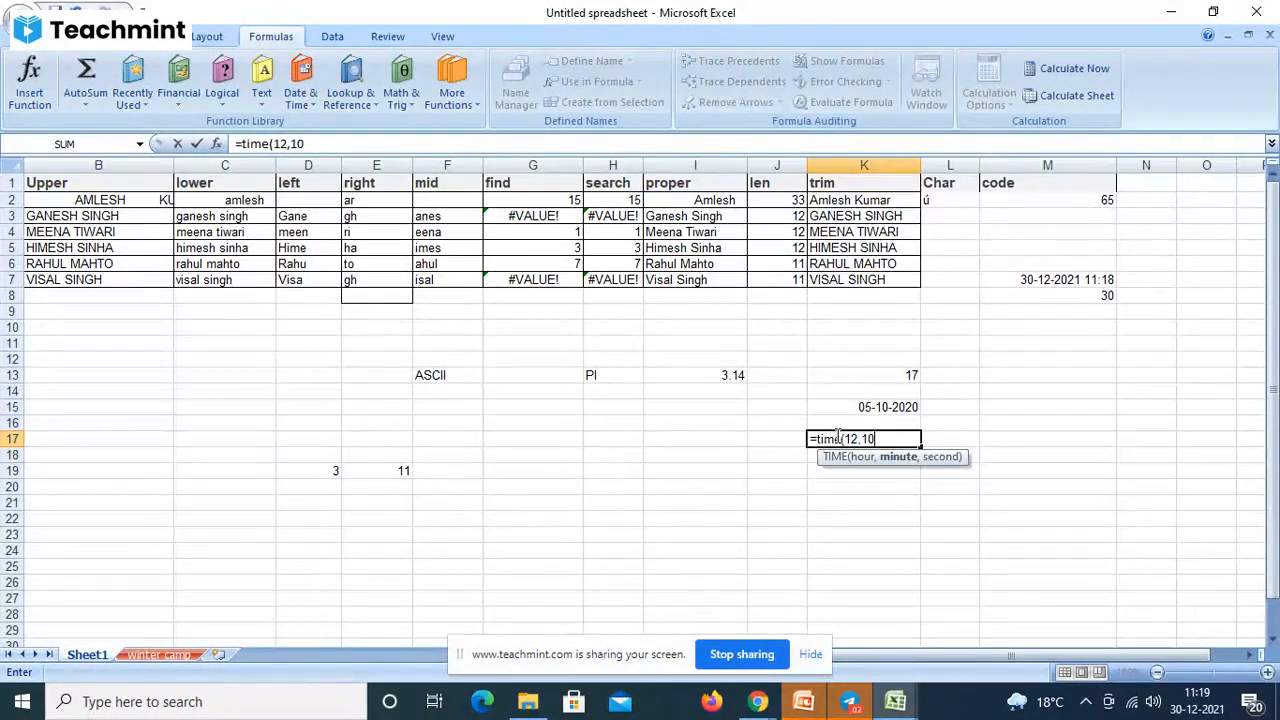
{"action": "type", "text": ",20"}
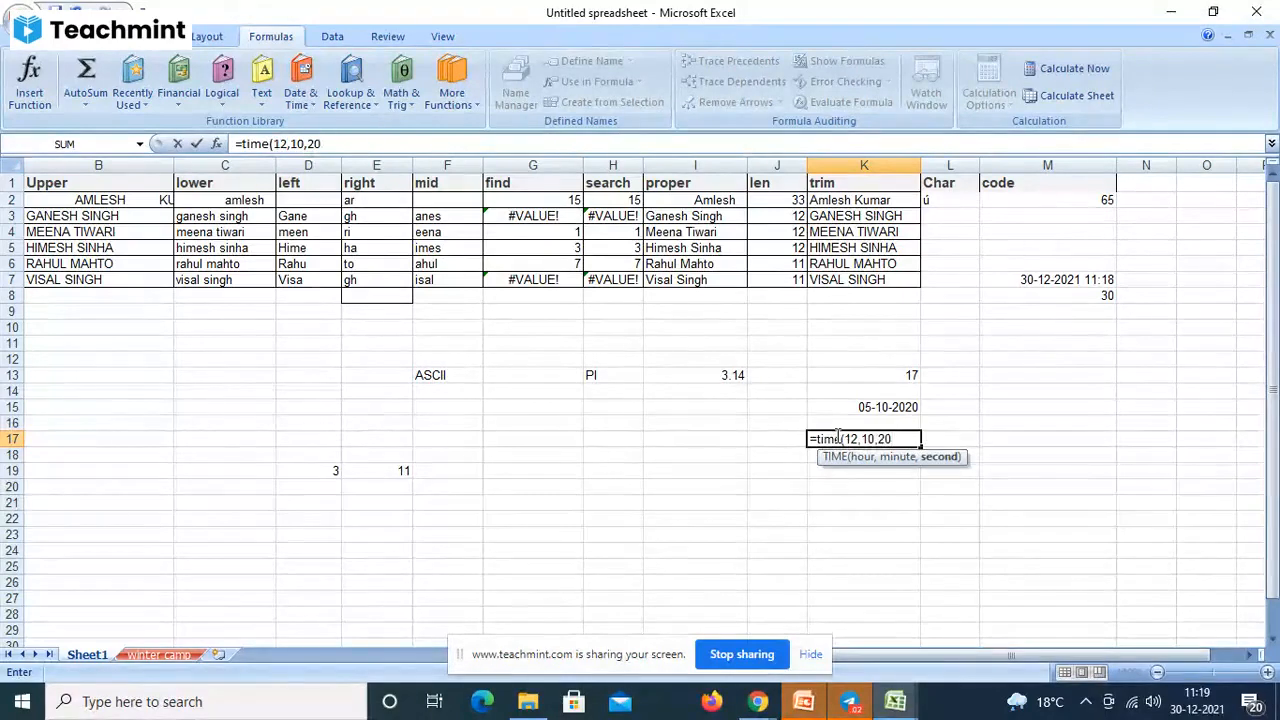
{"action": "key", "text": "Return"}
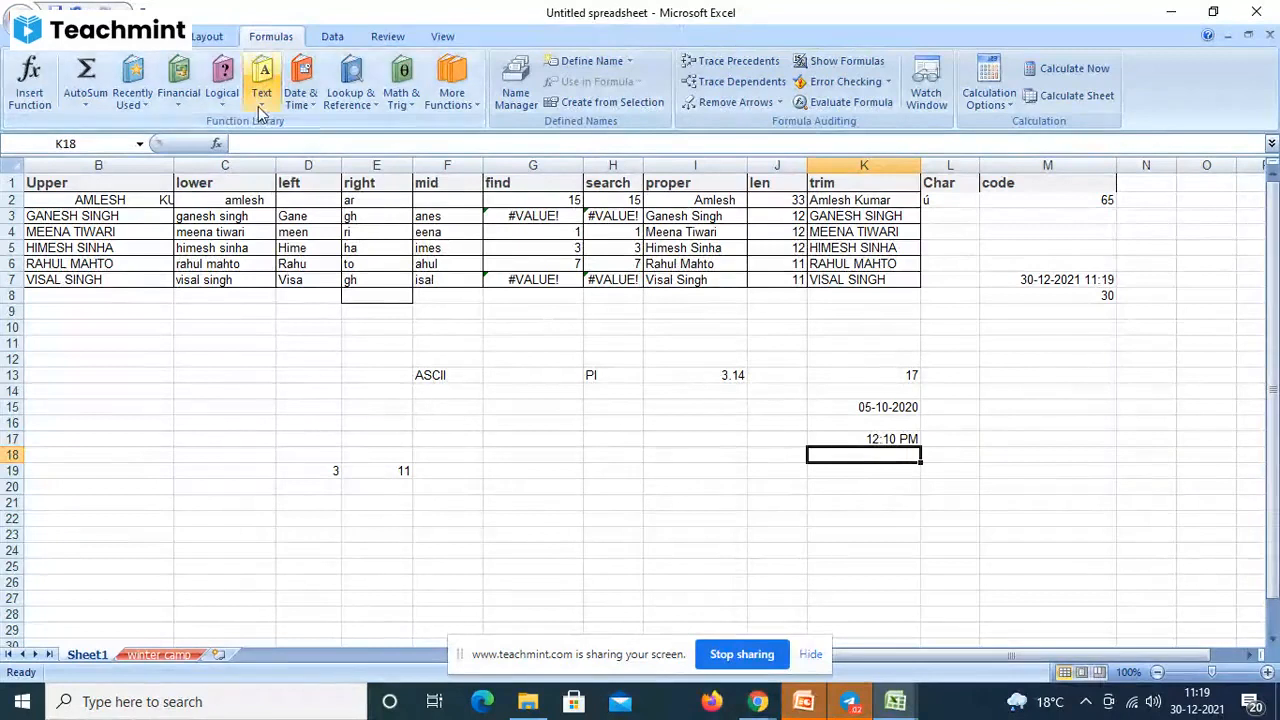
{"action": "left_click", "coordinate": [300, 98]}
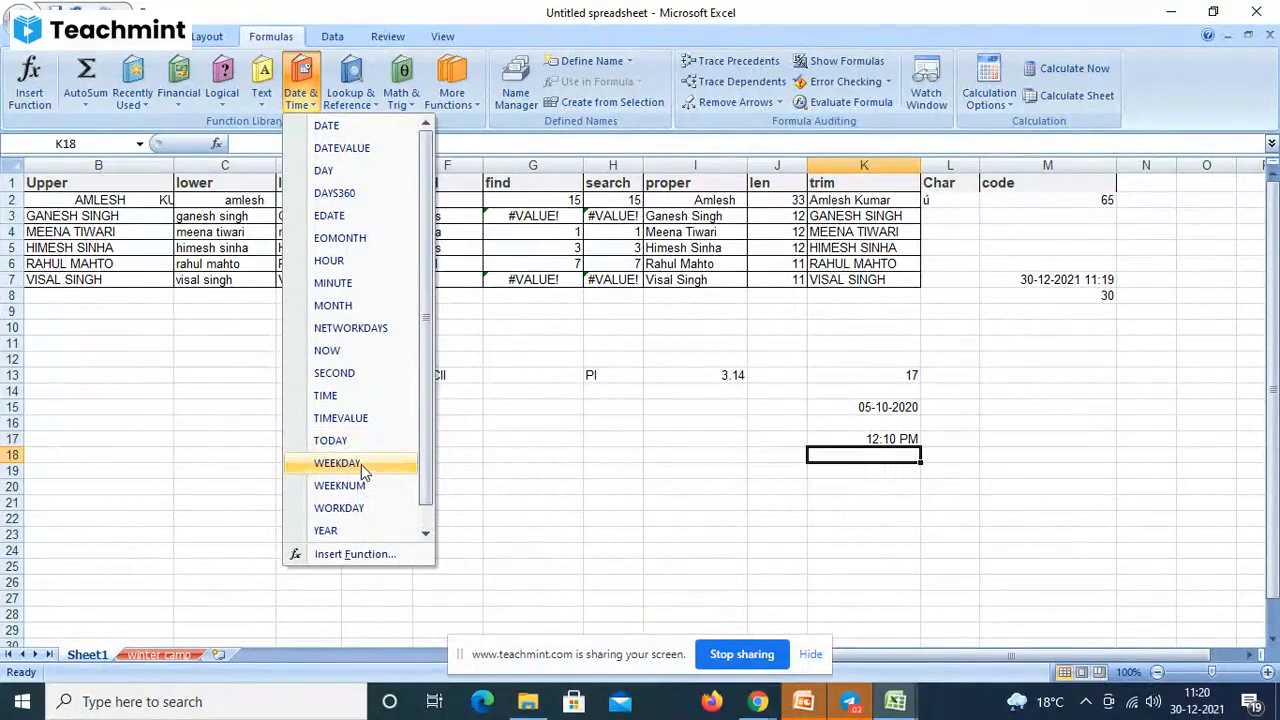
{"action": "left_click", "coordinate": [875, 491]}
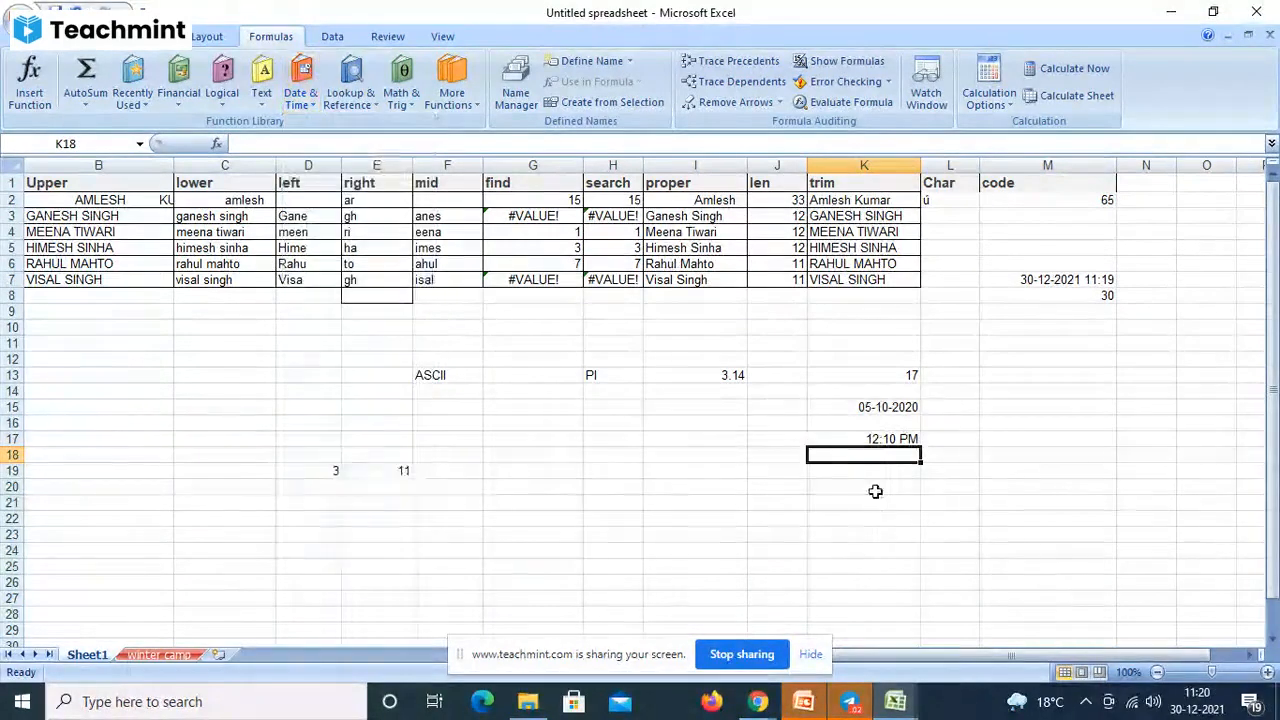
{"action": "left_click", "coordinate": [875, 491]}
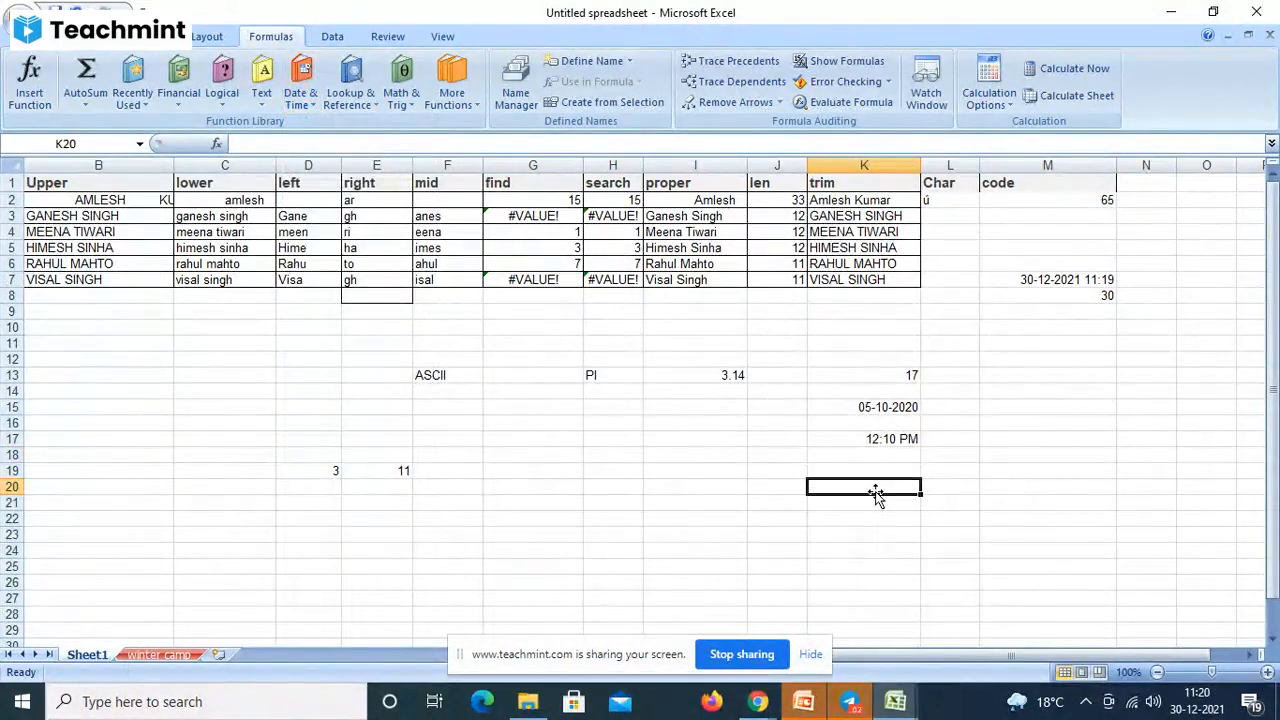
- Enter =WEEKDAY(NOW()) in K20, returning weekday number 5
{"action": "type", "text": "week"}
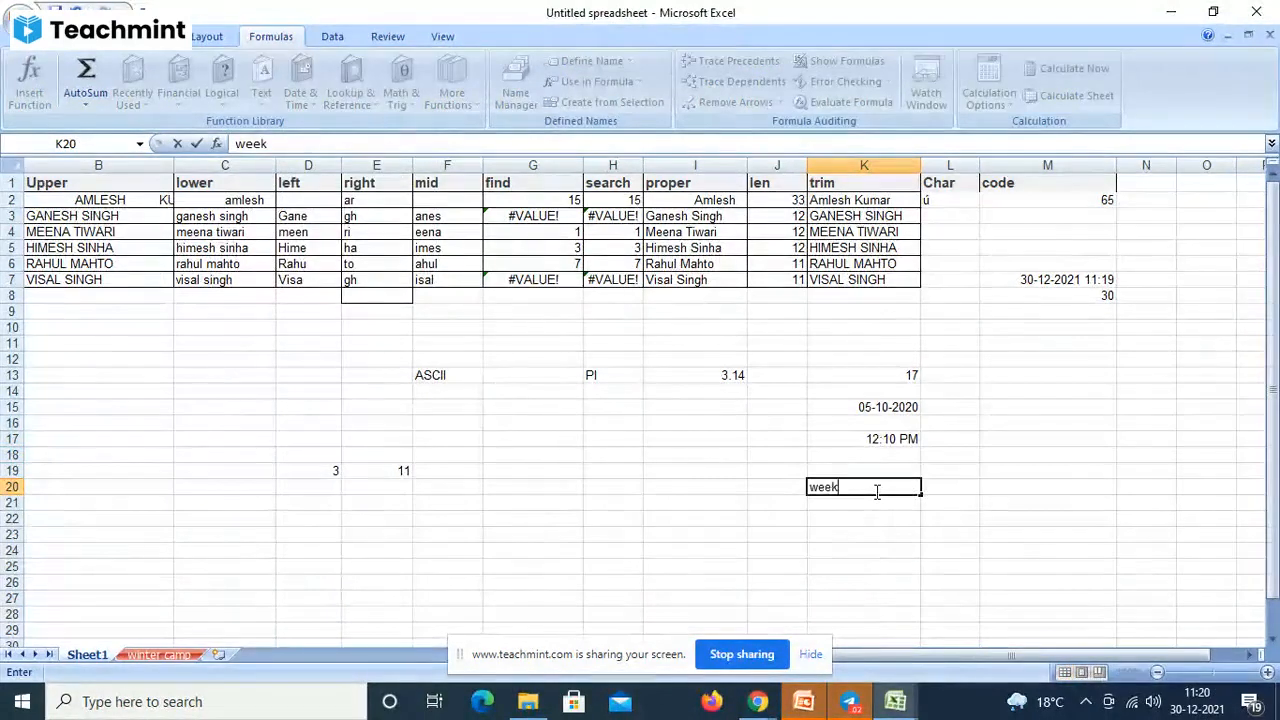
{"action": "key", "text": "BackSpace"}
{"action": "key", "text": "BackSpace"}
{"action": "key", "text": "BackSpace"}
{"action": "key", "text": "BackSpace"}
{"action": "key", "text": "BackSpace"}
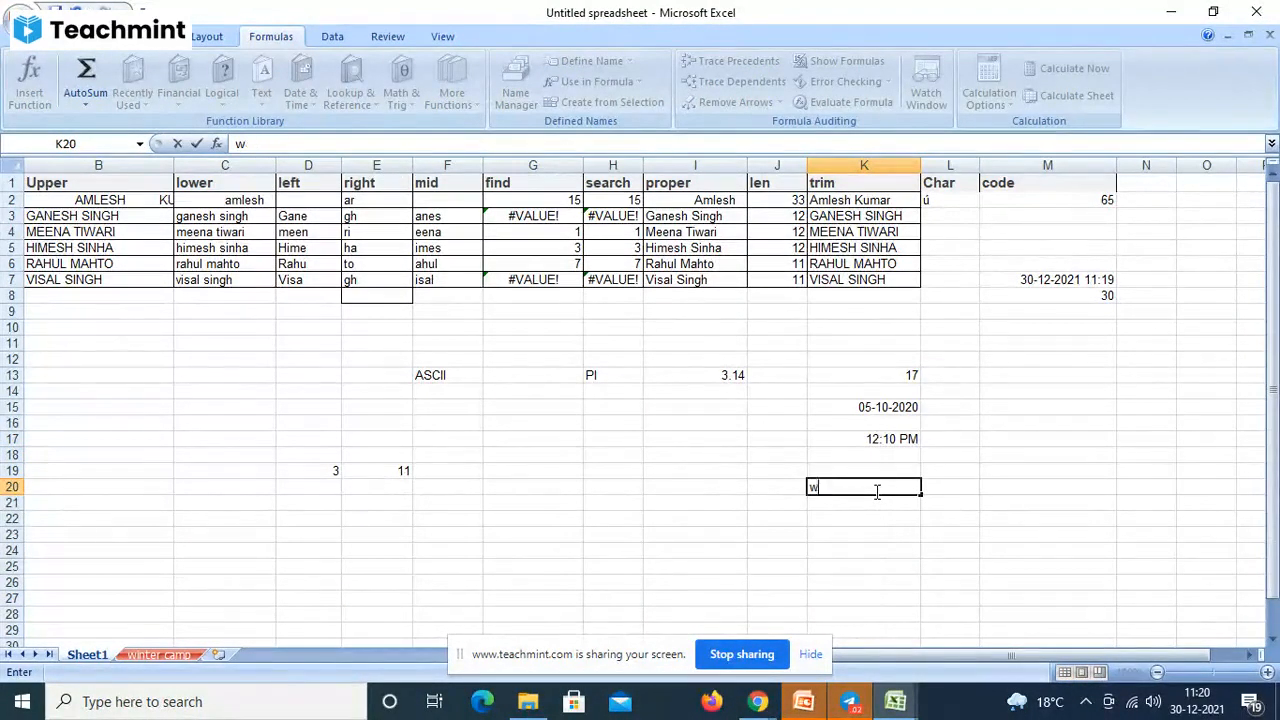
{"action": "type", "text": "=we"}
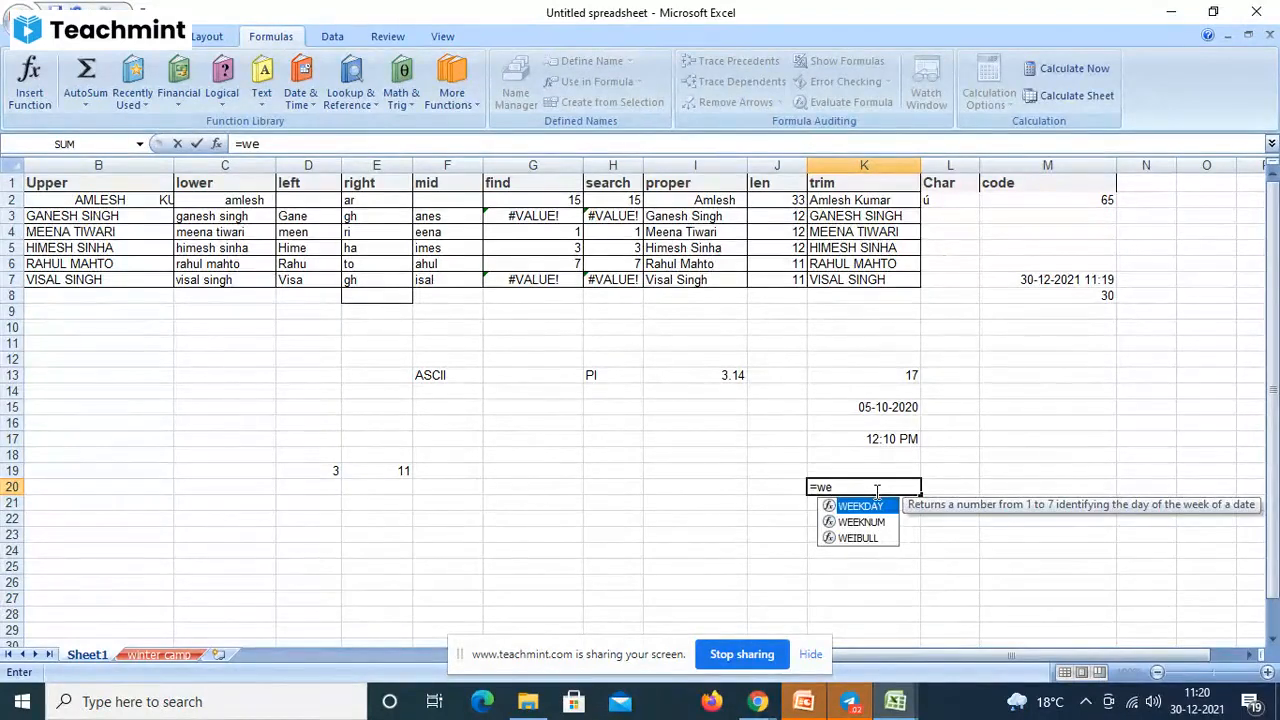
{"action": "type", "text": "e"}
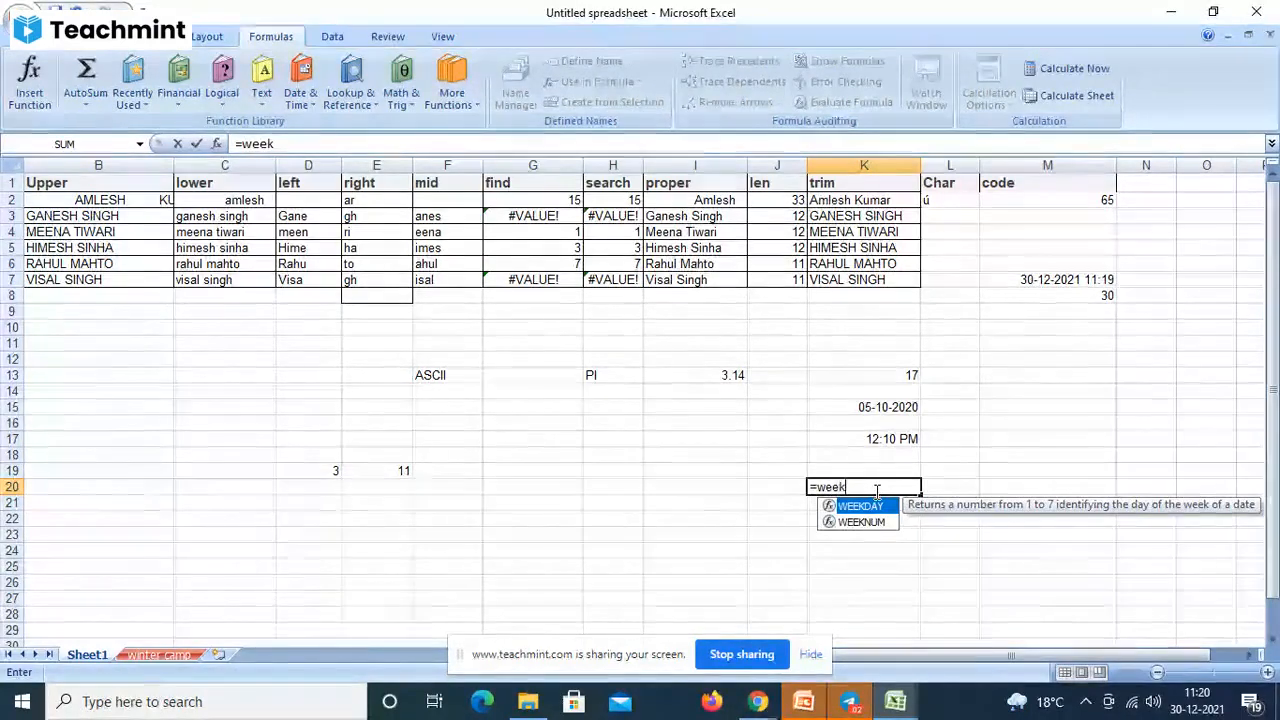
{"action": "type", "text": "kda"}
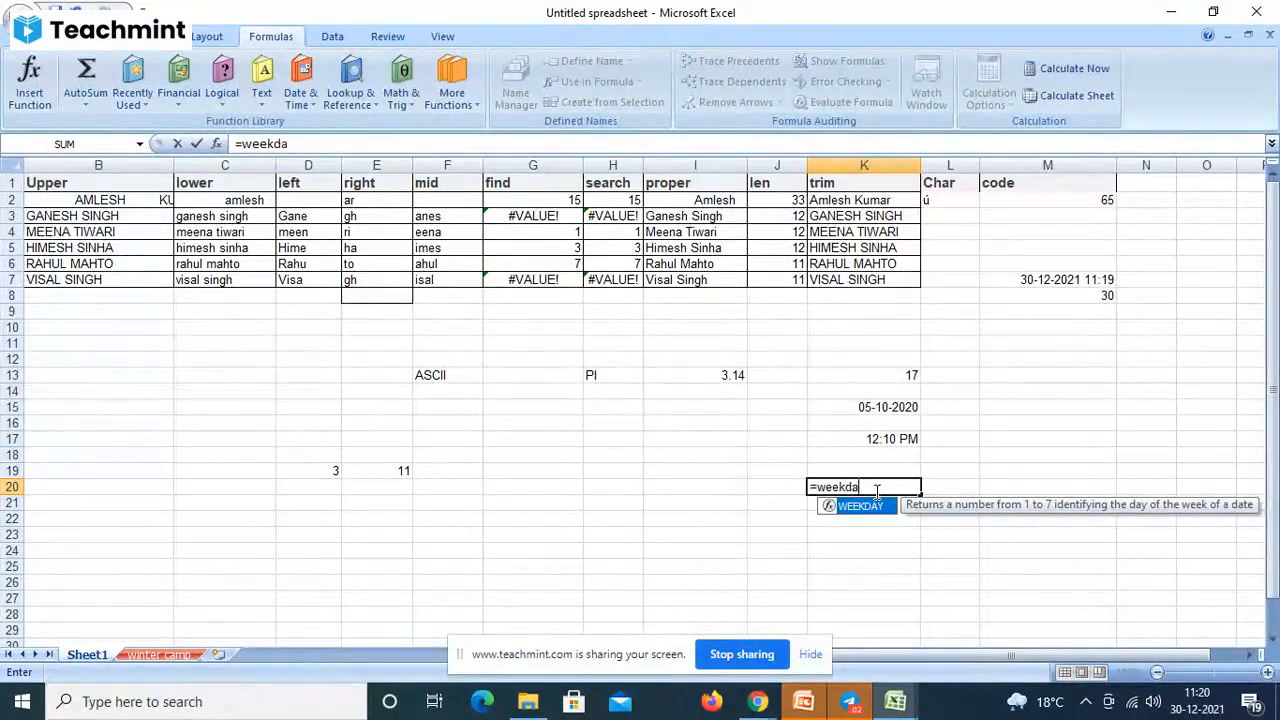
{"action": "type", "text": "y("}
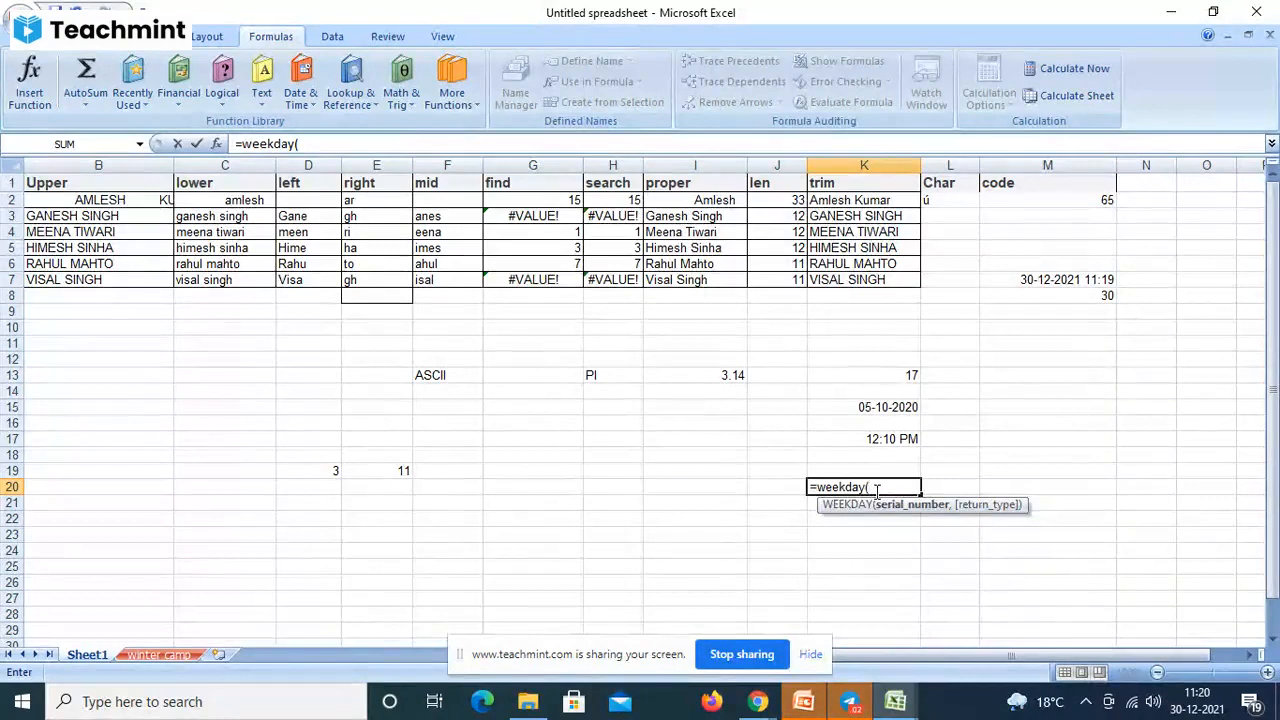
{"action": "type", "text": "now"}
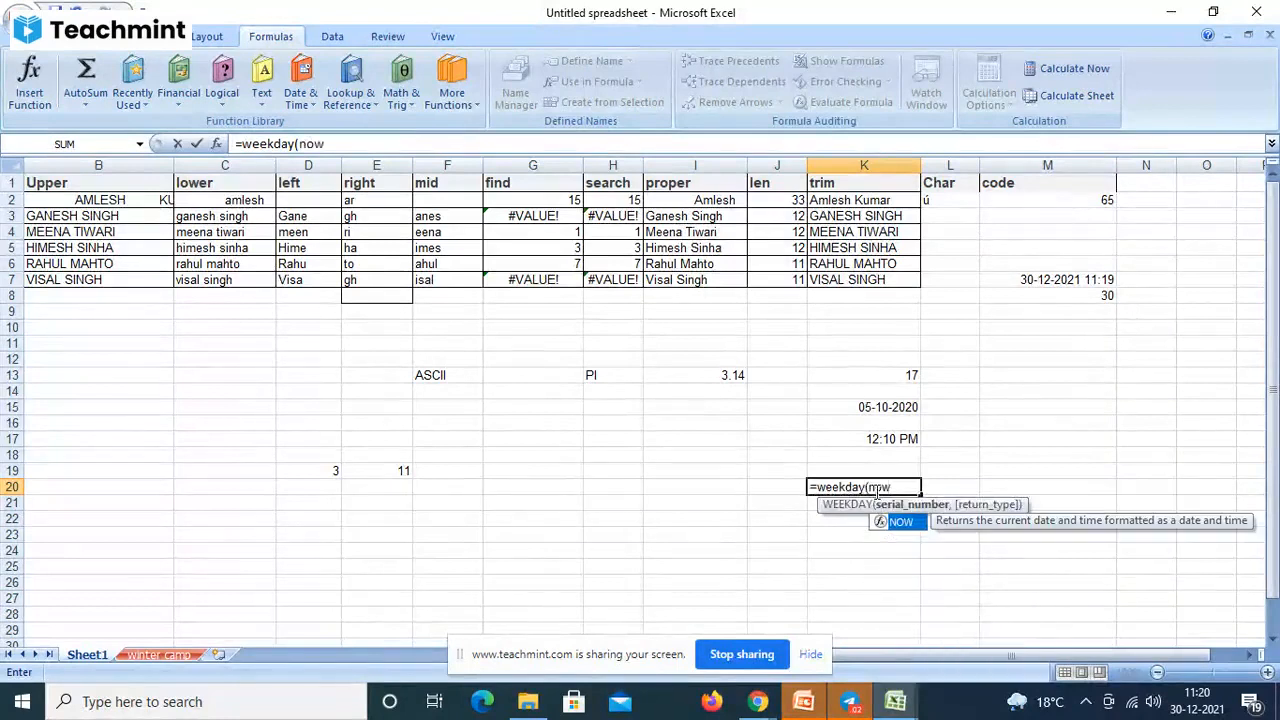
{"action": "type", "text": "()"}
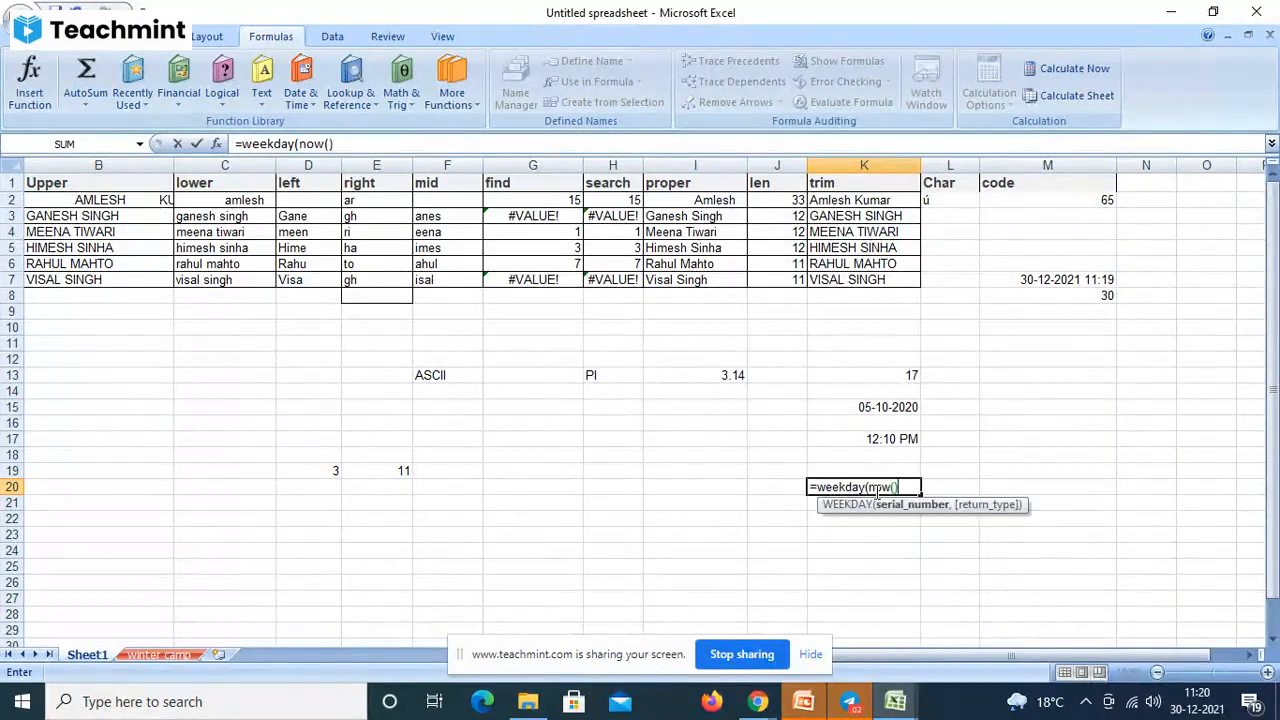
{"action": "key", "text": "Return"}
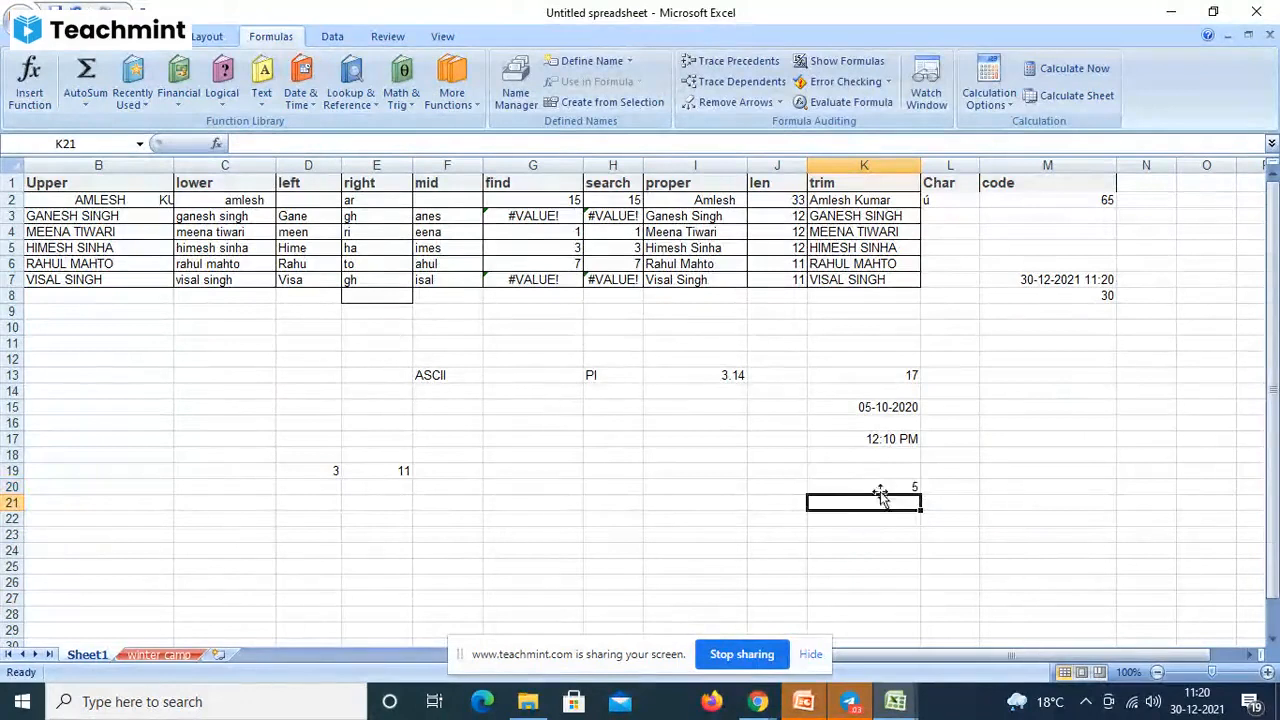
{"action": "left_click", "coordinate": [880, 488]}
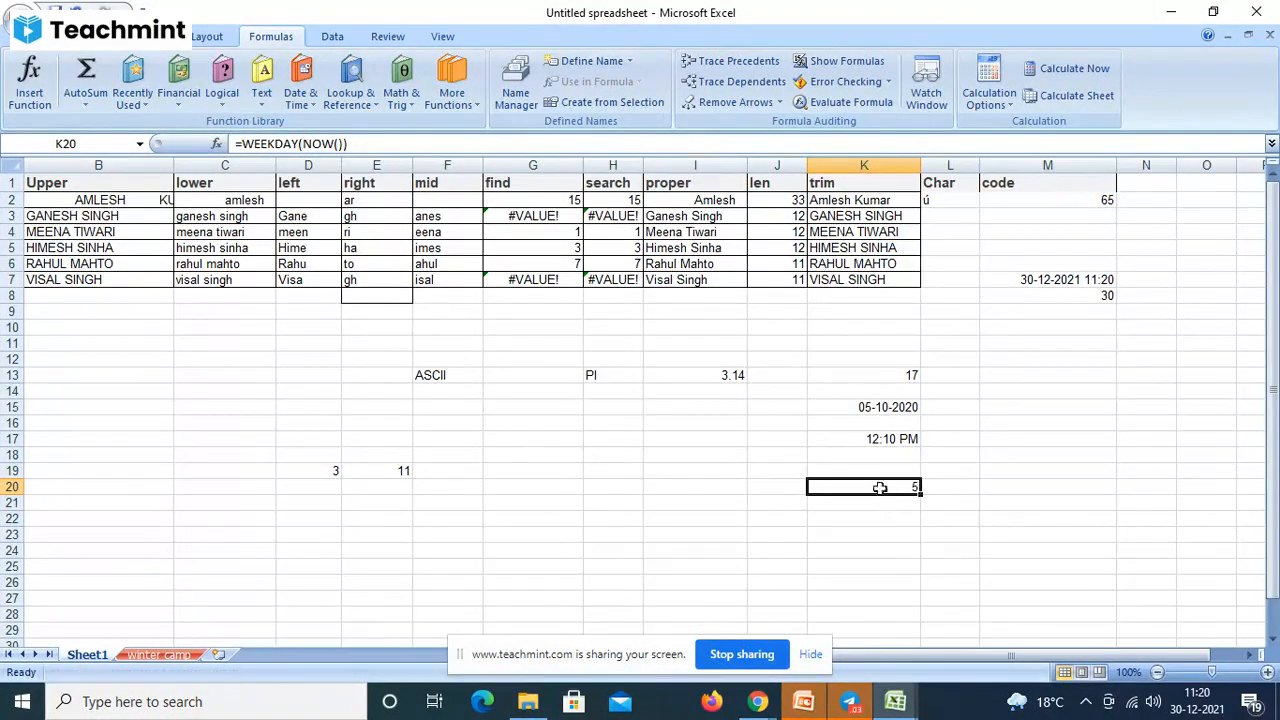
- Browse the Date & Time functions and trim K20's WEEKDAY to WEEK, which returns #NAME?
{"action": "left_click", "coordinate": [314, 104]}
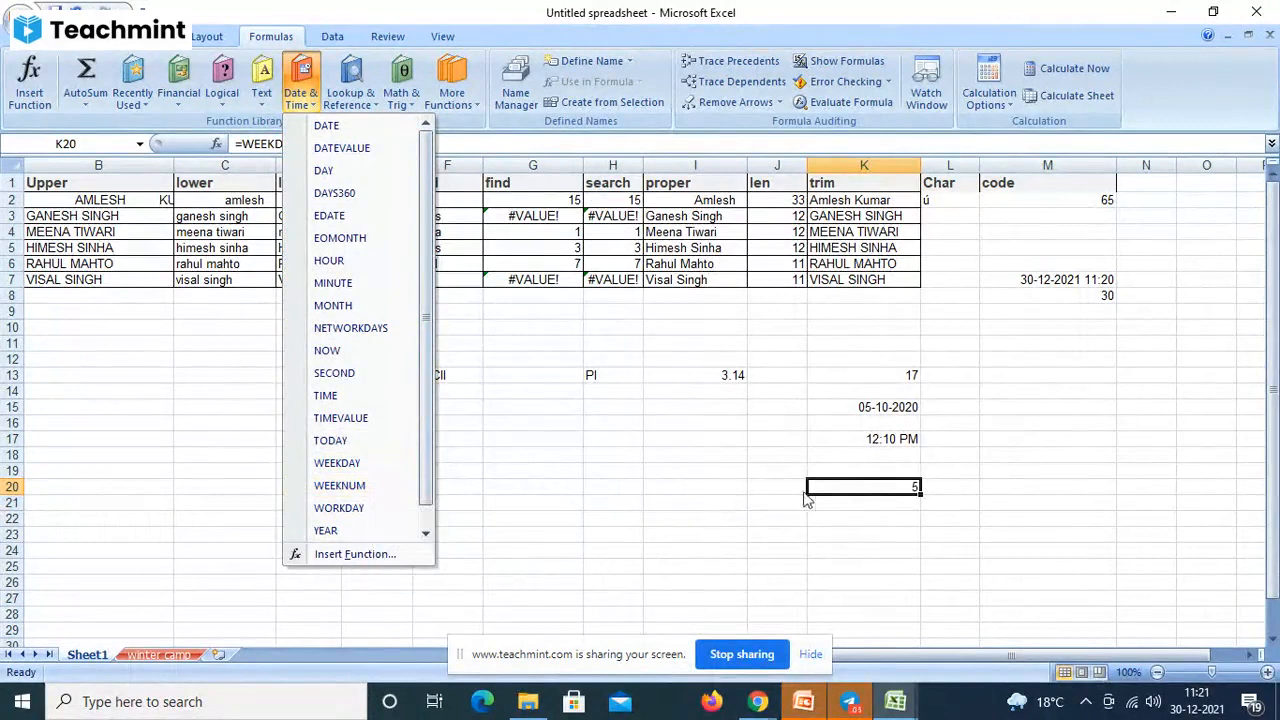
{"action": "left_click", "coordinate": [870, 483]}
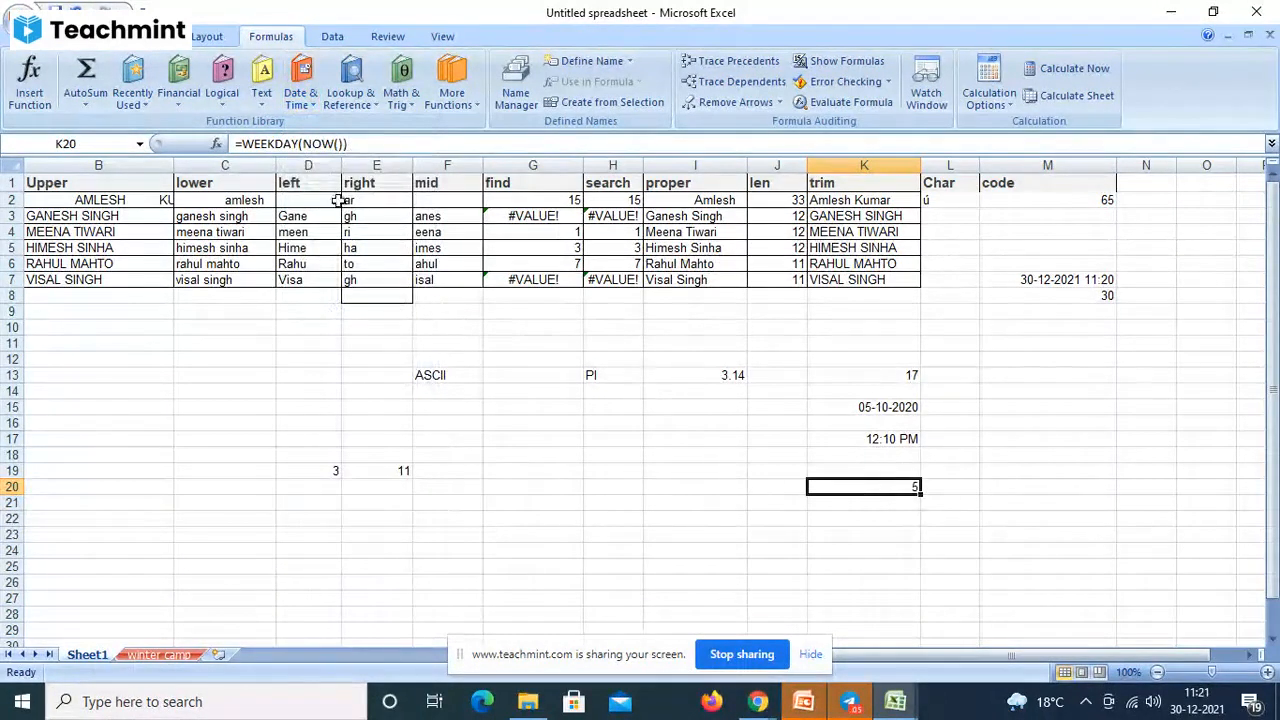
{"action": "left_click", "coordinate": [299, 144]}
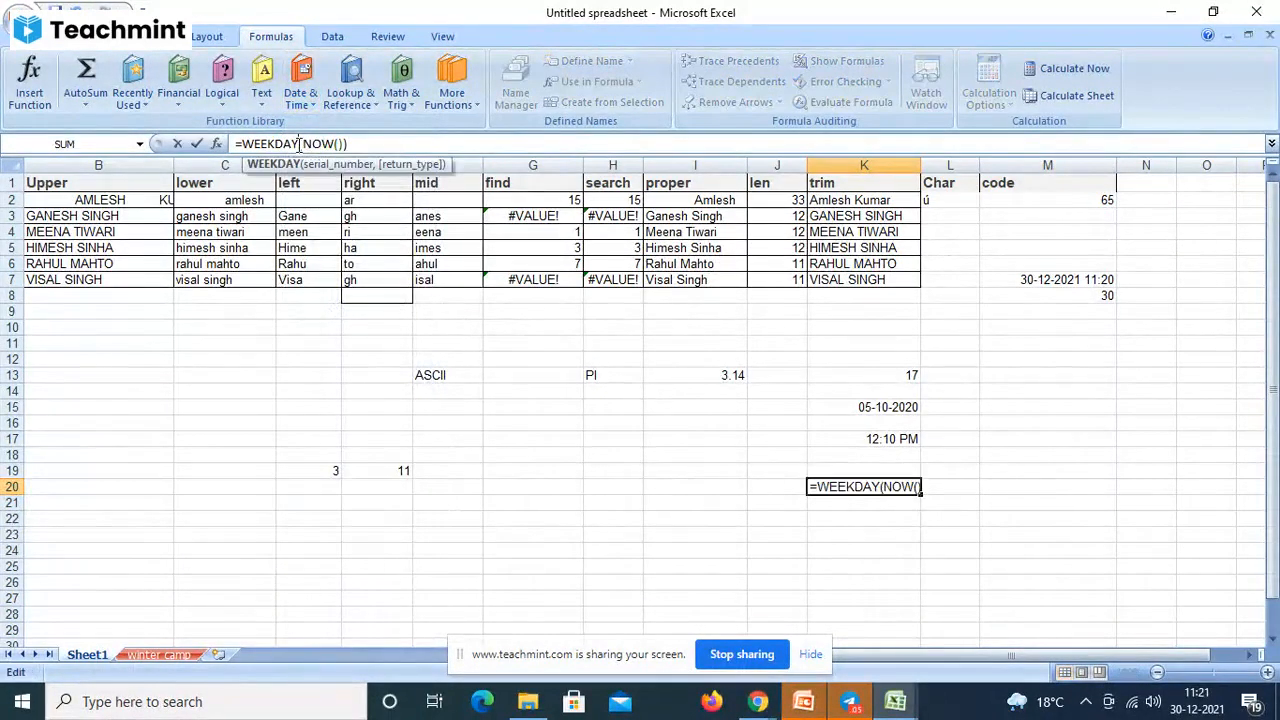
{"action": "key", "text": "BackSpace"}
{"action": "key", "text": "BackSpace"}
{"action": "key", "text": "BackSpace"}
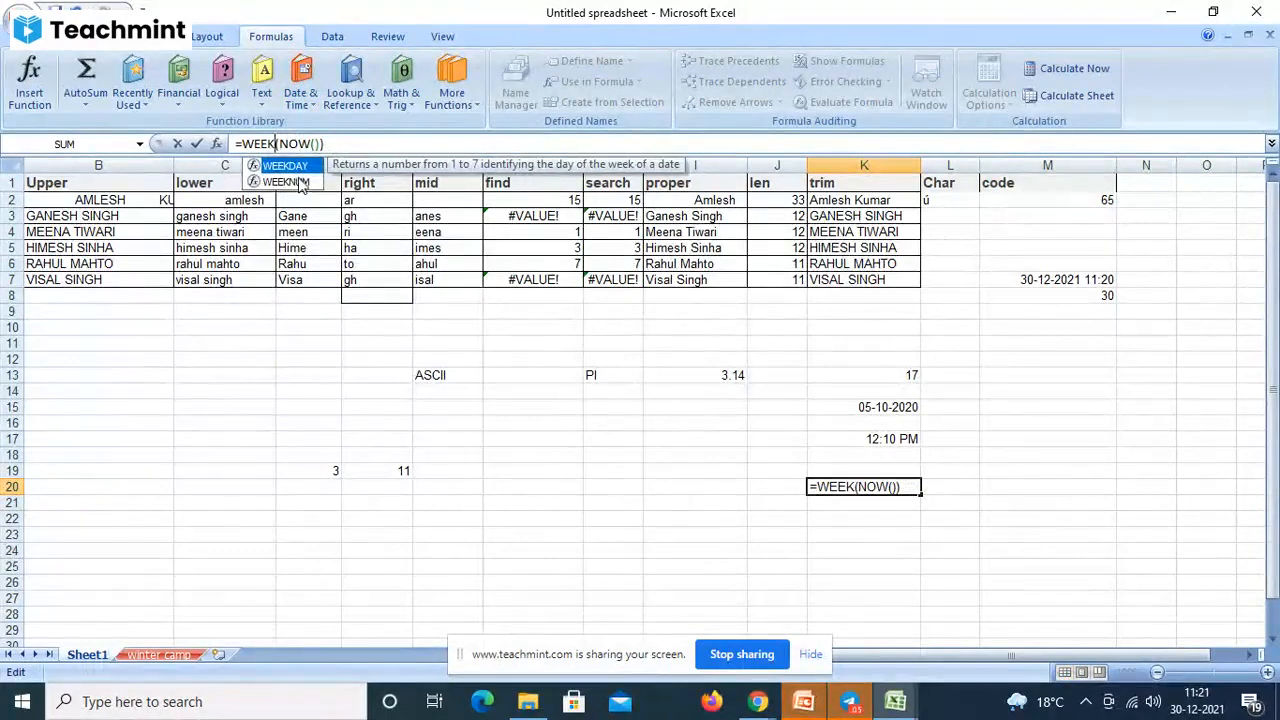
{"action": "left_click", "coordinate": [298, 182]}
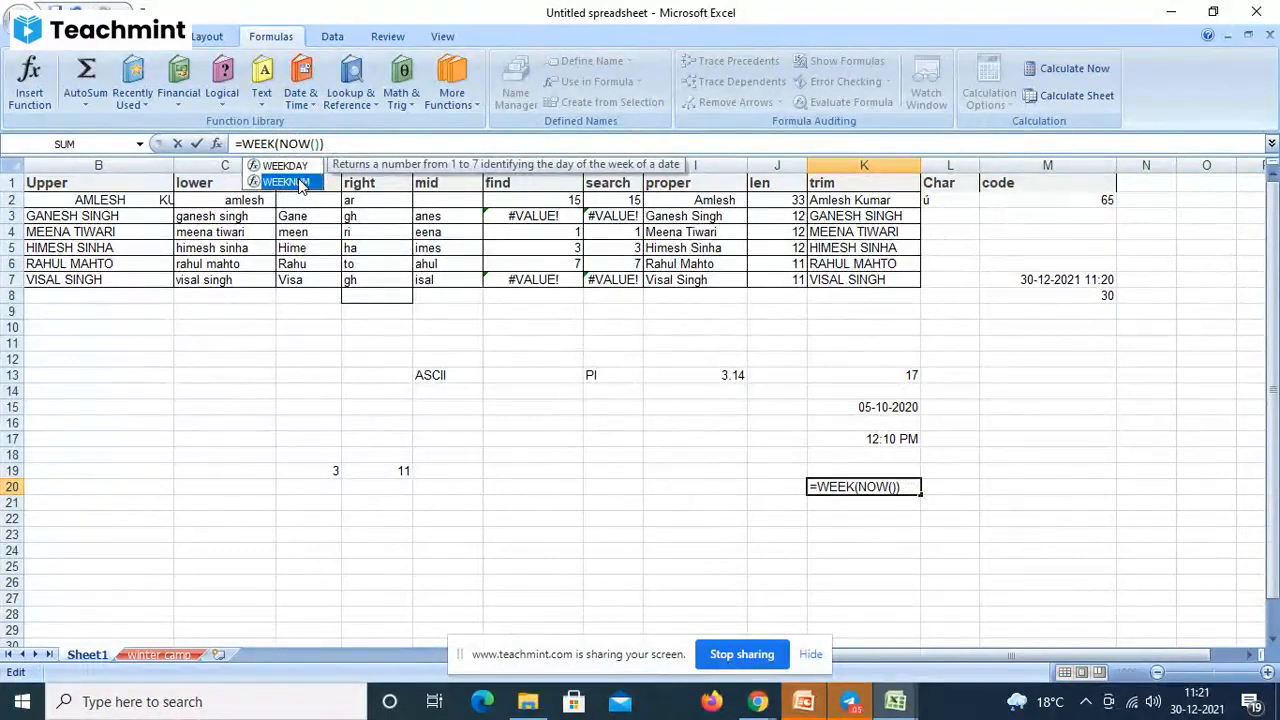
{"action": "left_click", "coordinate": [342, 145]}
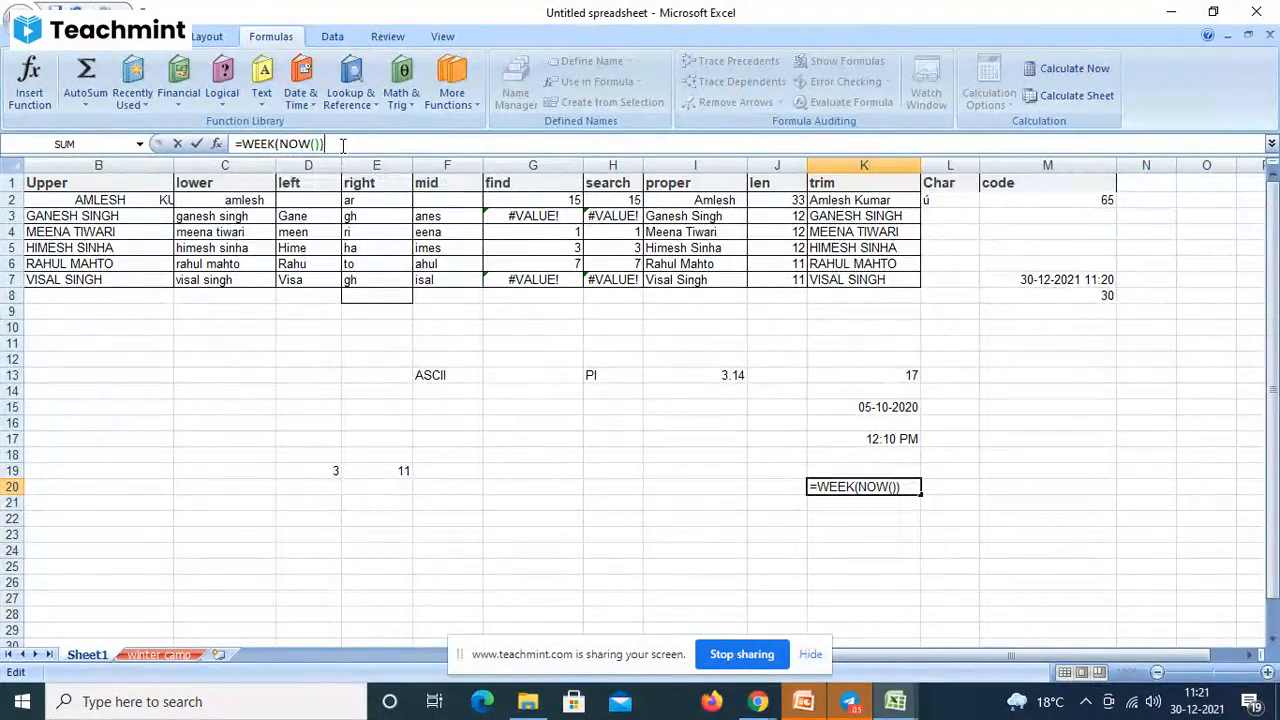
{"action": "key", "text": "Return"}
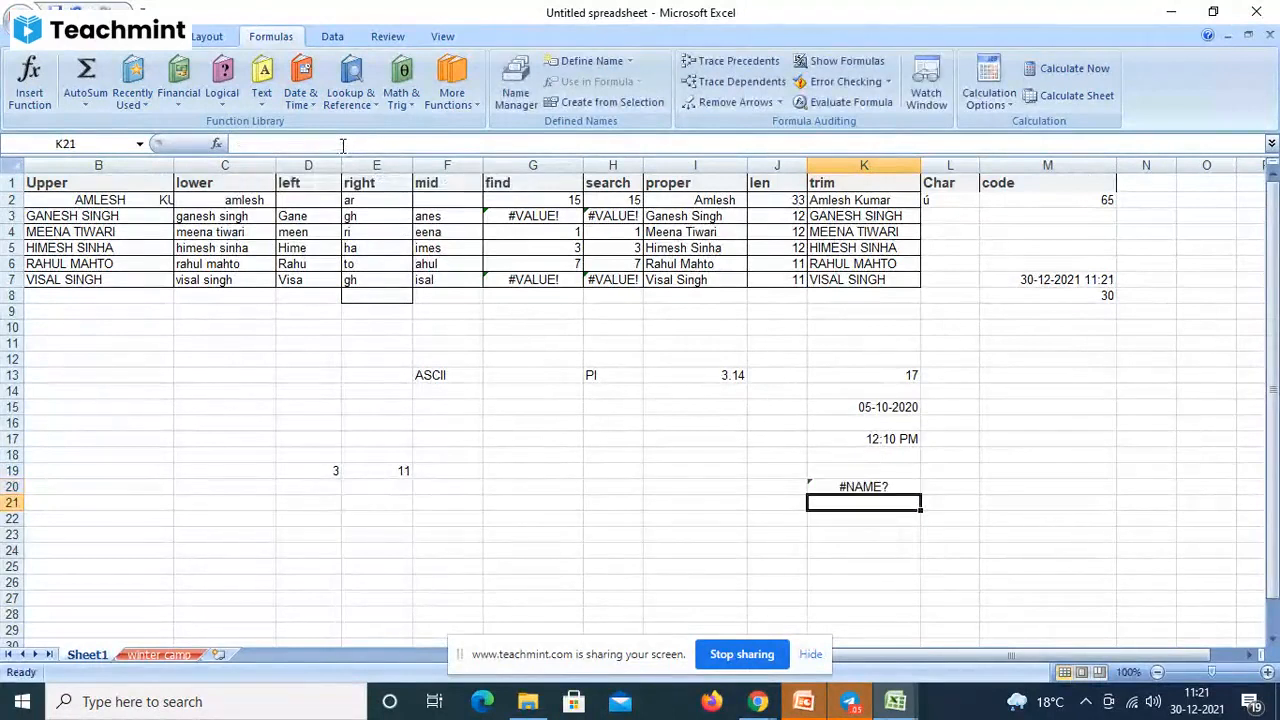
- Fix K20 to =WEEKNUM(NOW()) so it shows week number 53
{"action": "left_click", "coordinate": [852, 486]}
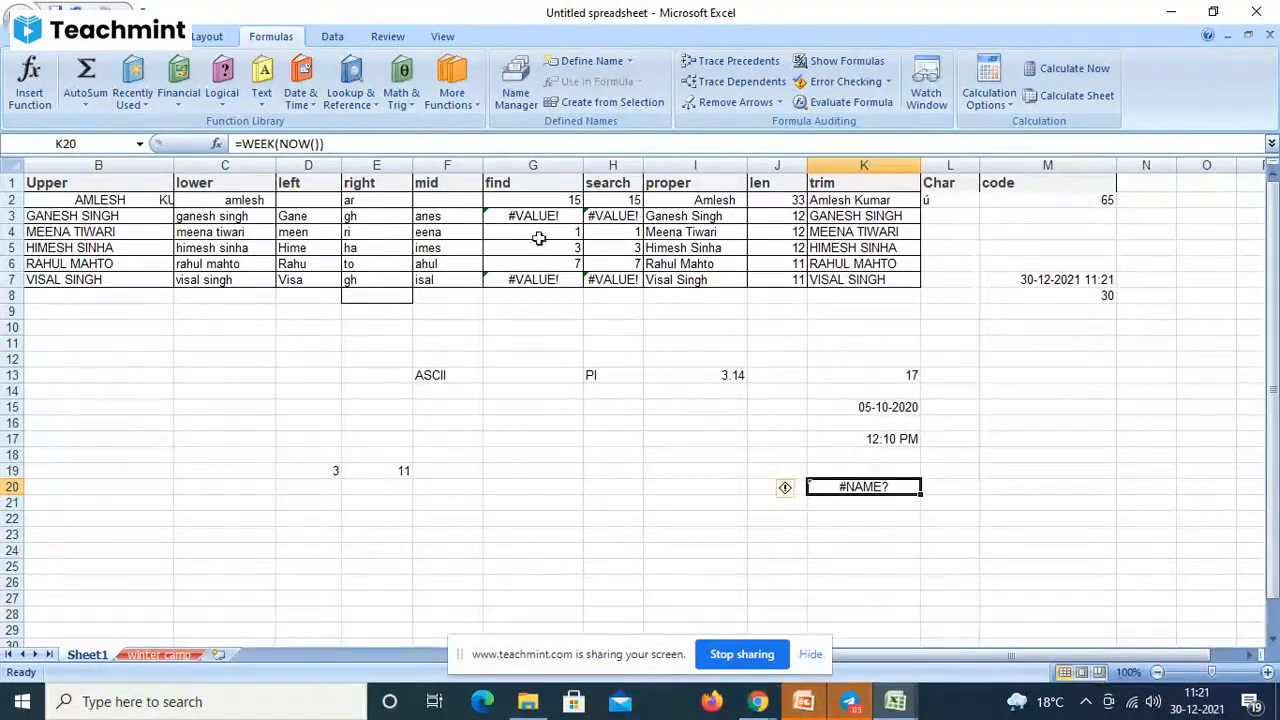
{"action": "left_click", "coordinate": [275, 144]}
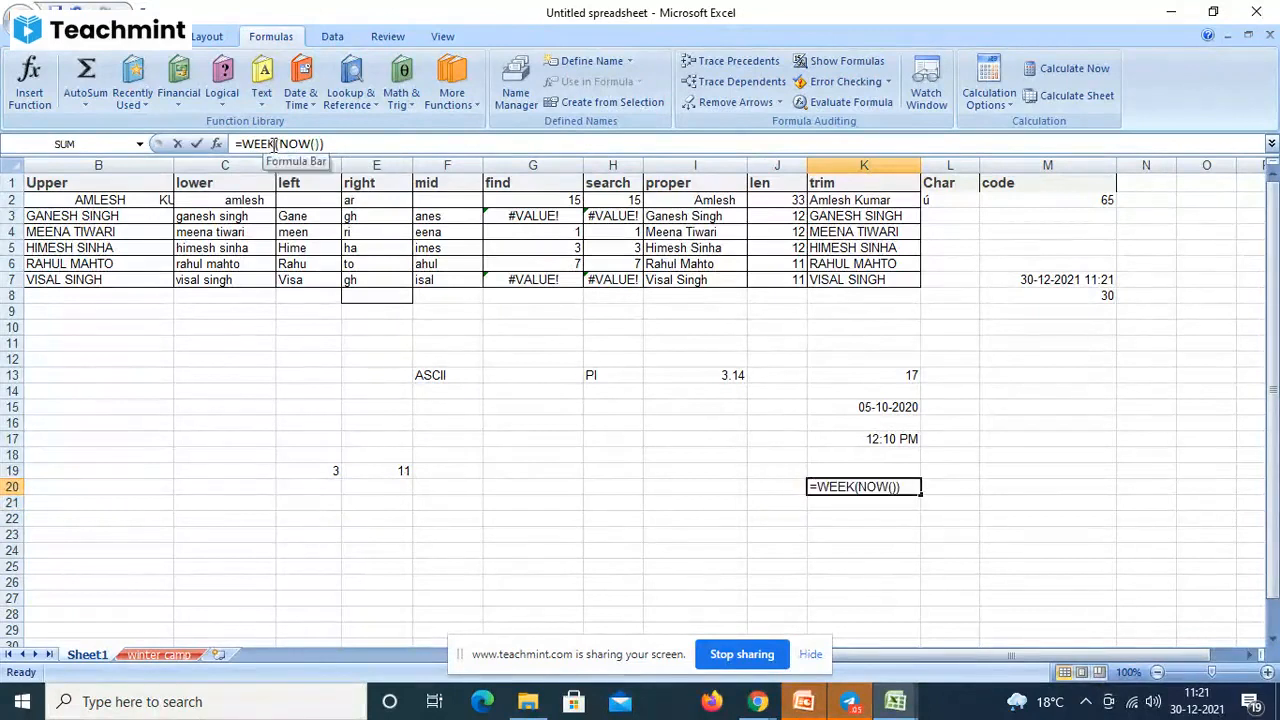
{"action": "type", "text": "num"}
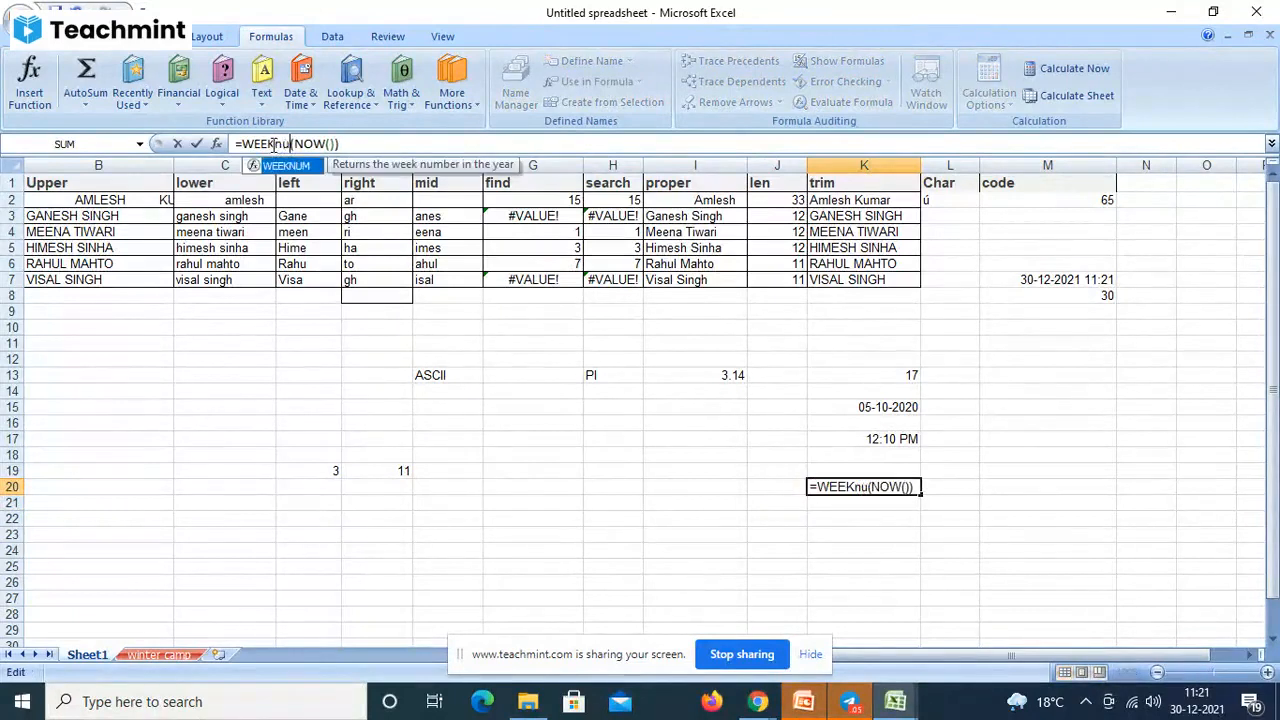
{"action": "left_click", "coordinate": [358, 146]}
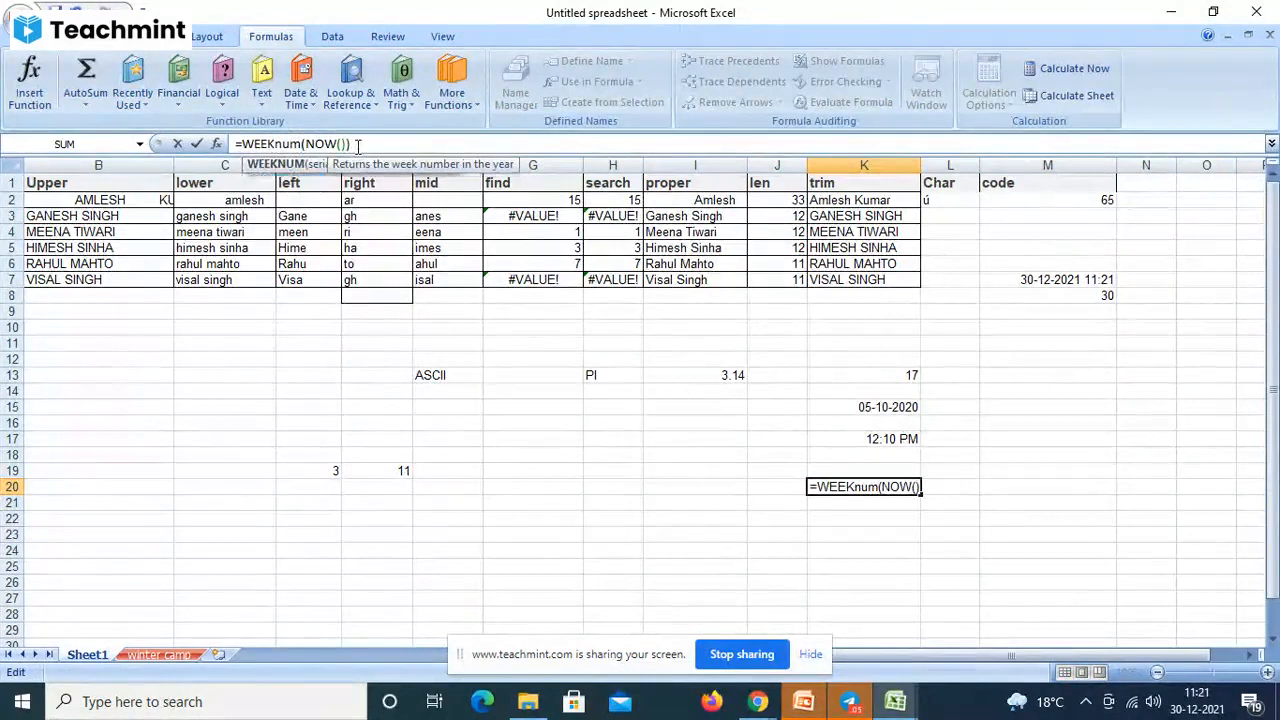
{"action": "key", "text": "Return"}
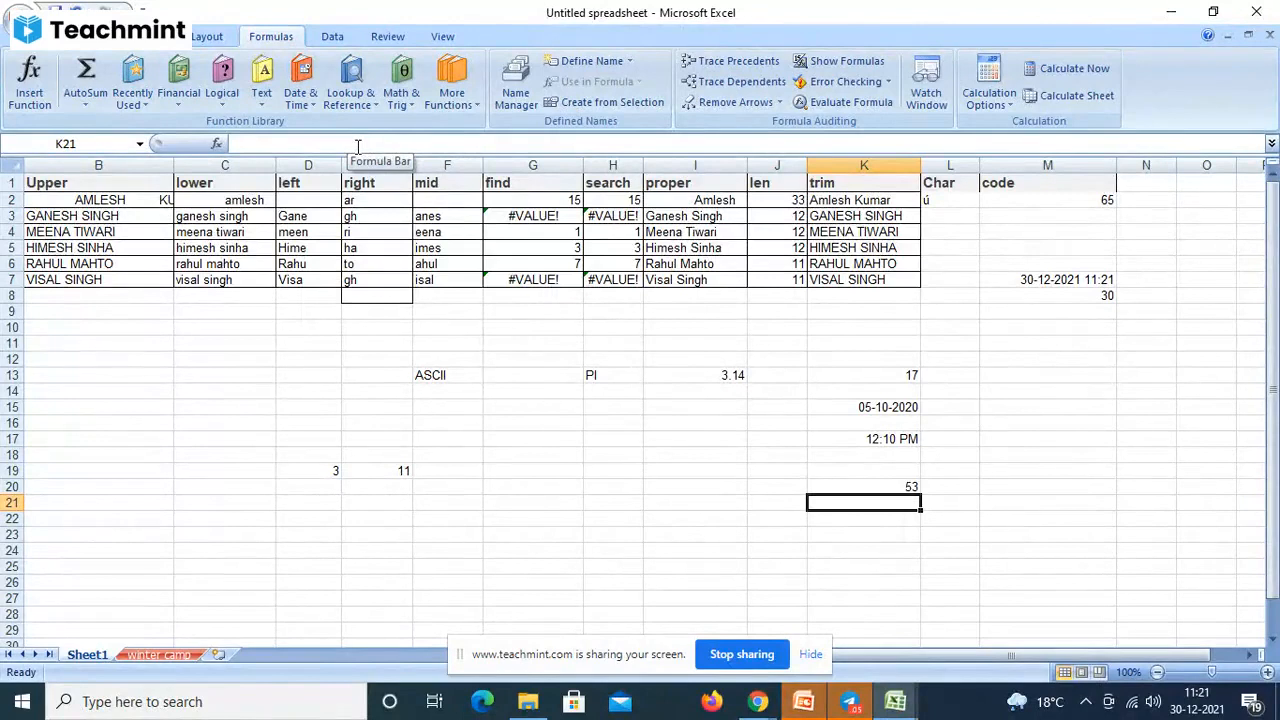
{"action": "left_click", "coordinate": [856, 488]}
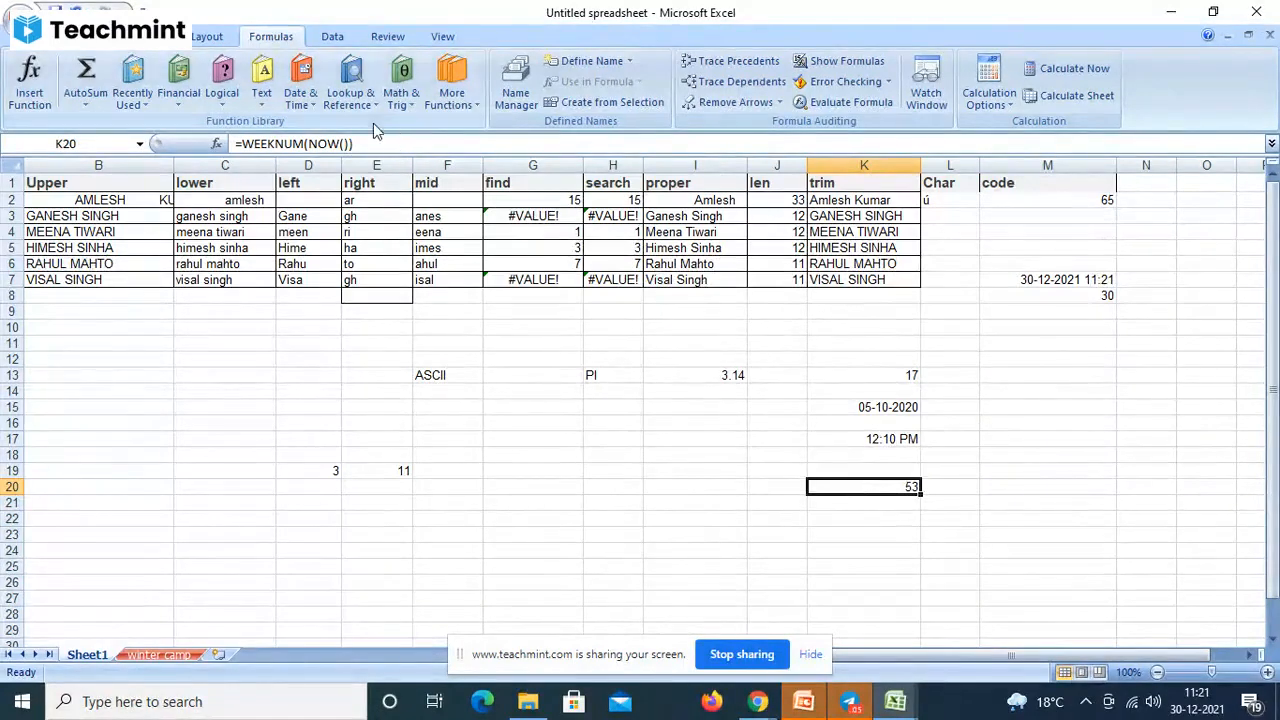
{"action": "left_click", "coordinate": [310, 105]}
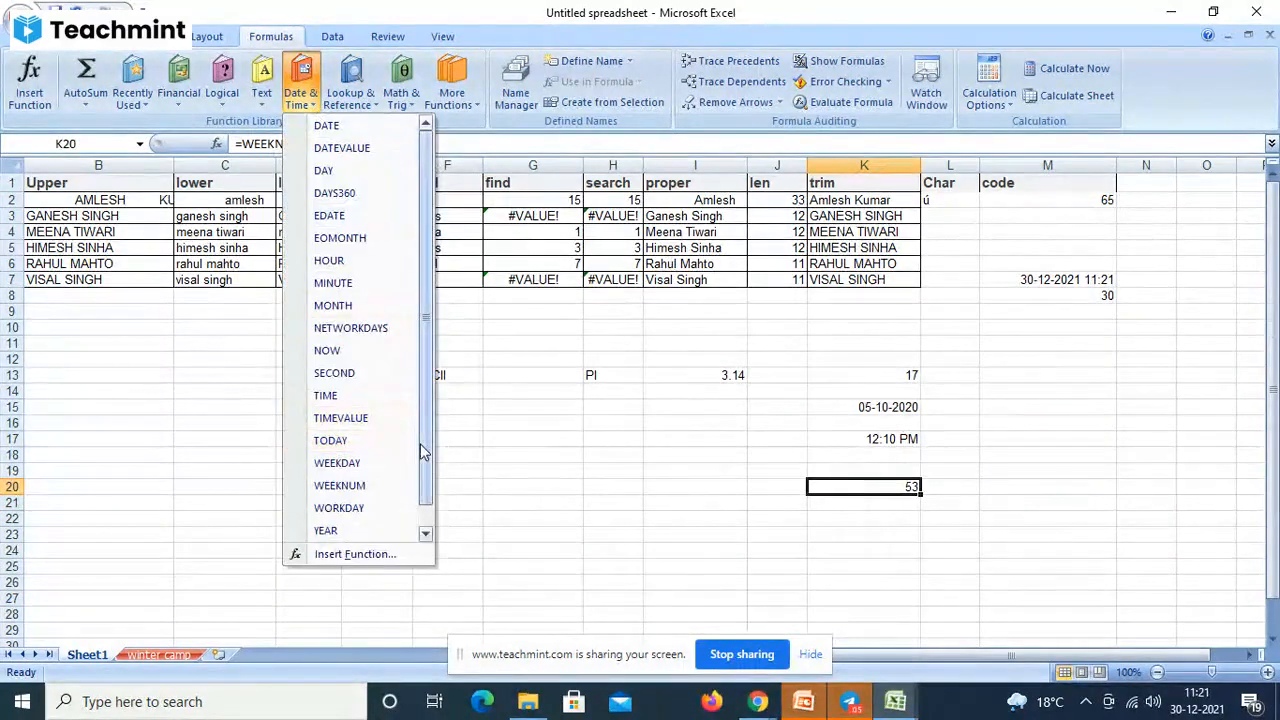
{"action": "left_click_drag", "start_coordinate": [421, 452], "coordinate": [423, 508]}
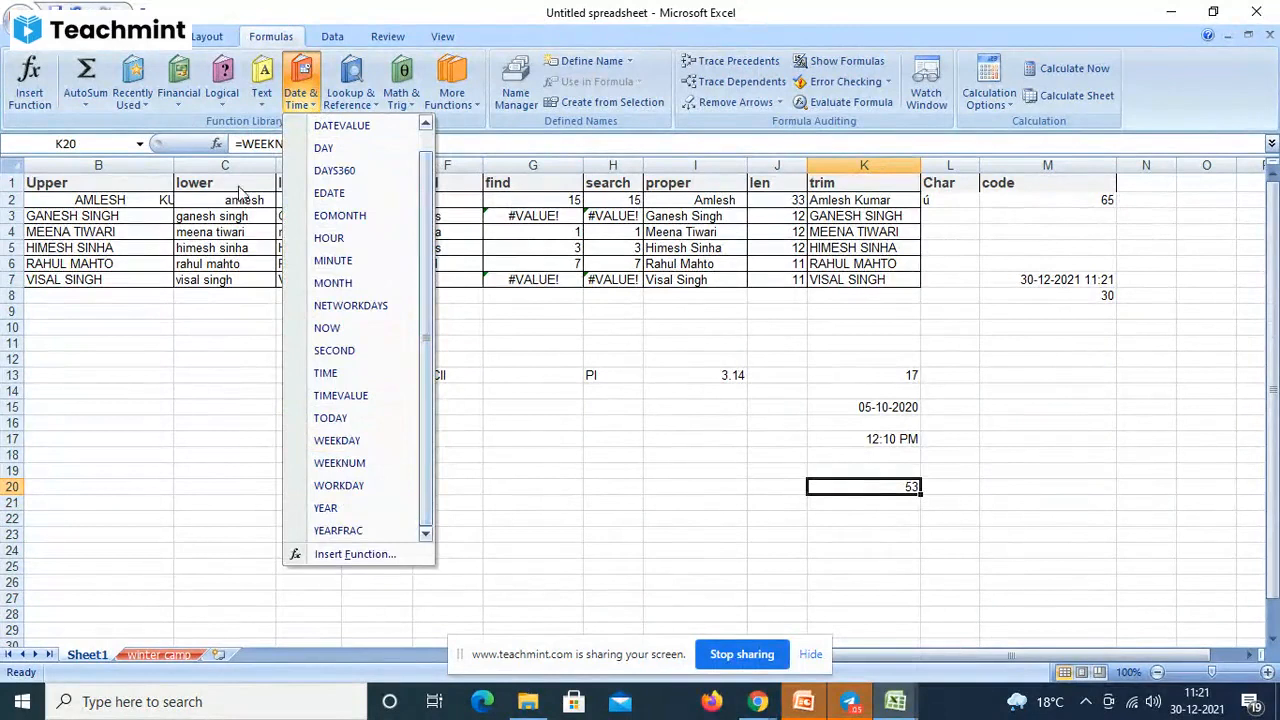
{"action": "left_click", "coordinate": [221, 100]}
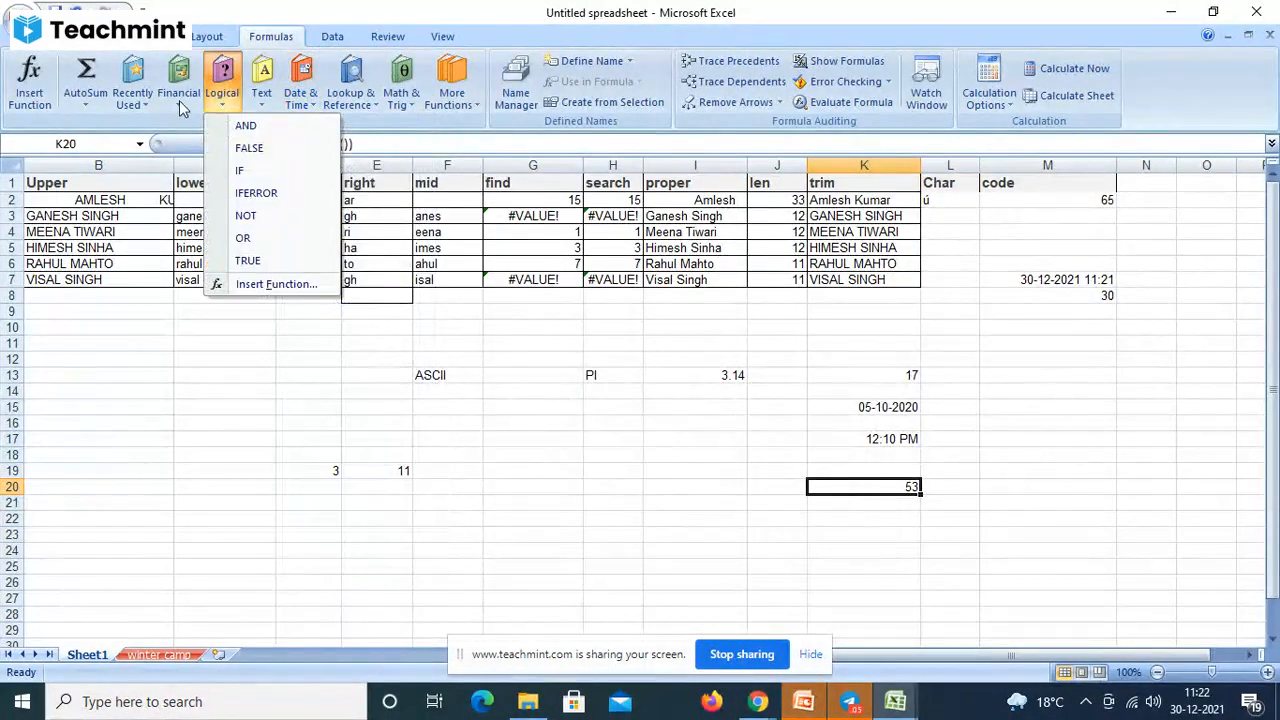
{"action": "left_click", "coordinate": [179, 100]}
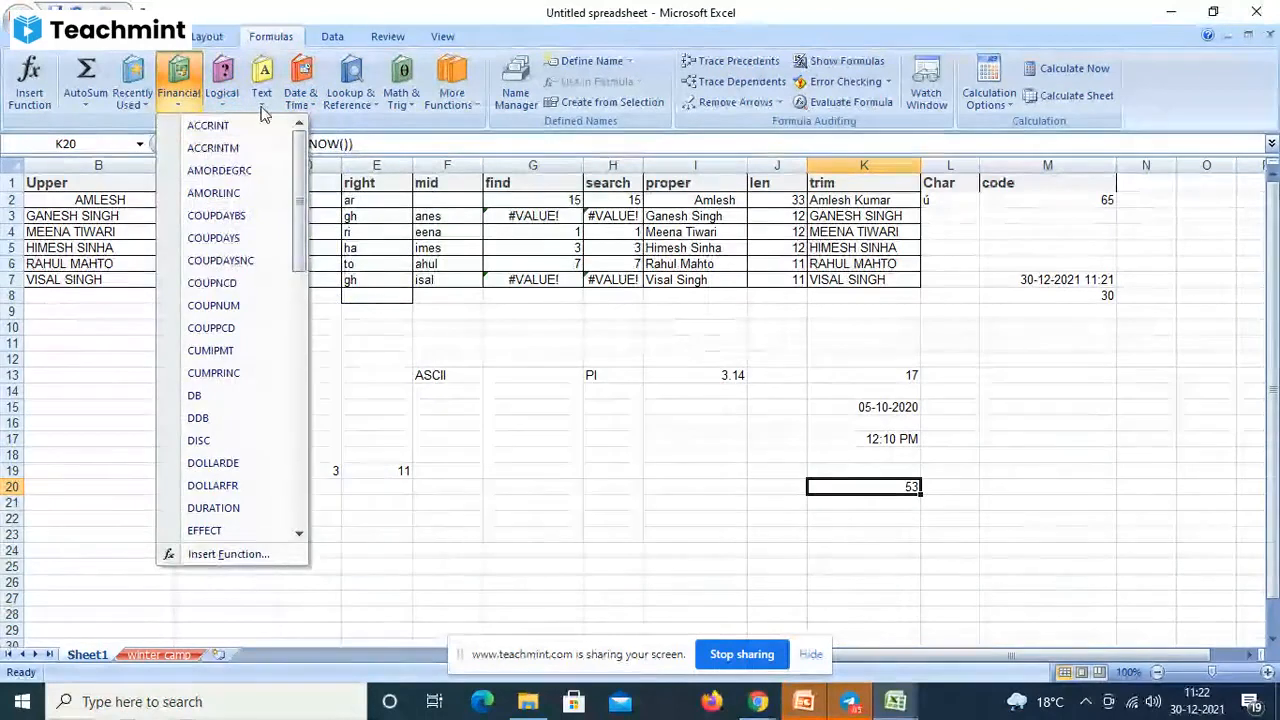
{"action": "left_click", "coordinate": [261, 108]}
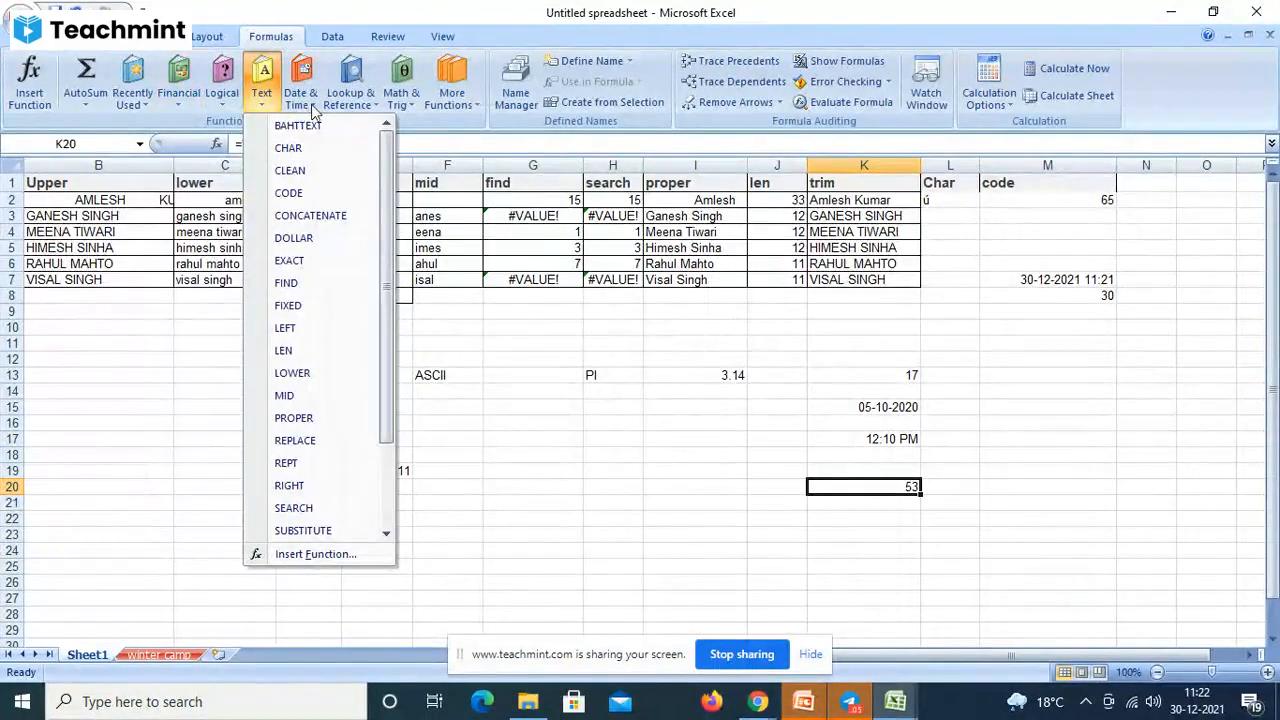
{"action": "left_click", "coordinate": [413, 103]}
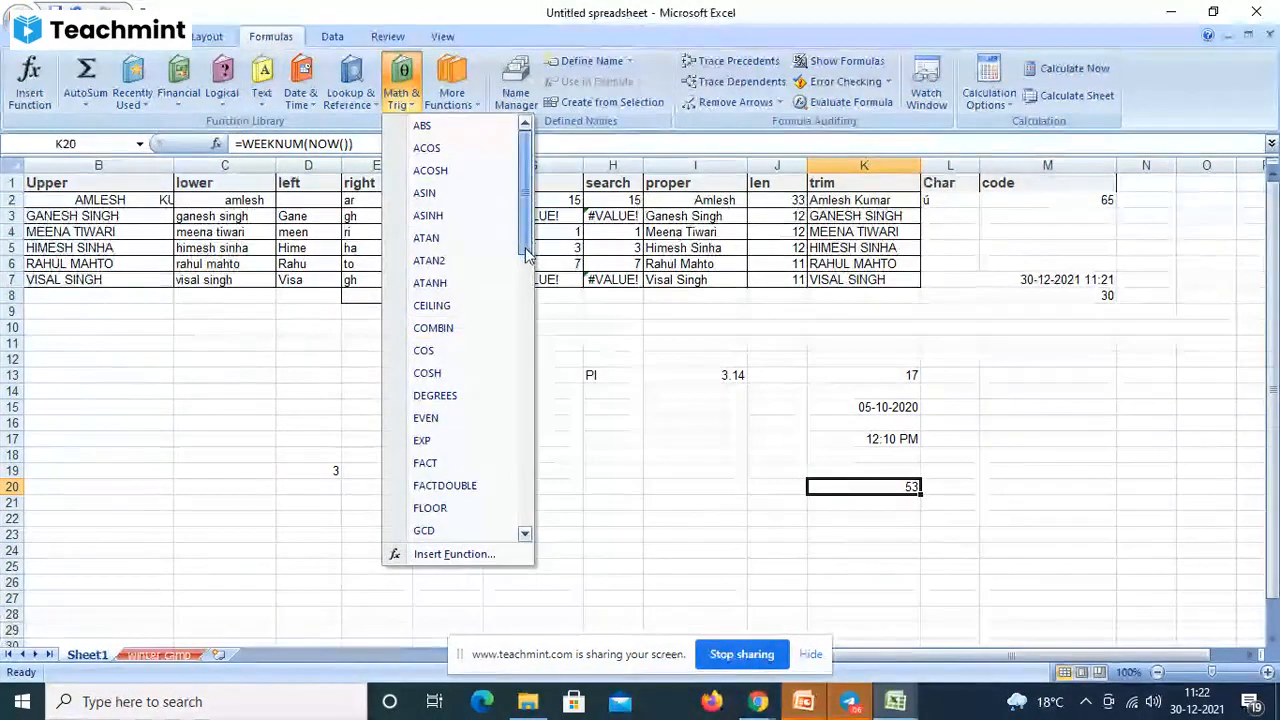
{"action": "left_click_drag", "start_coordinate": [526, 250], "coordinate": [585, 545]}
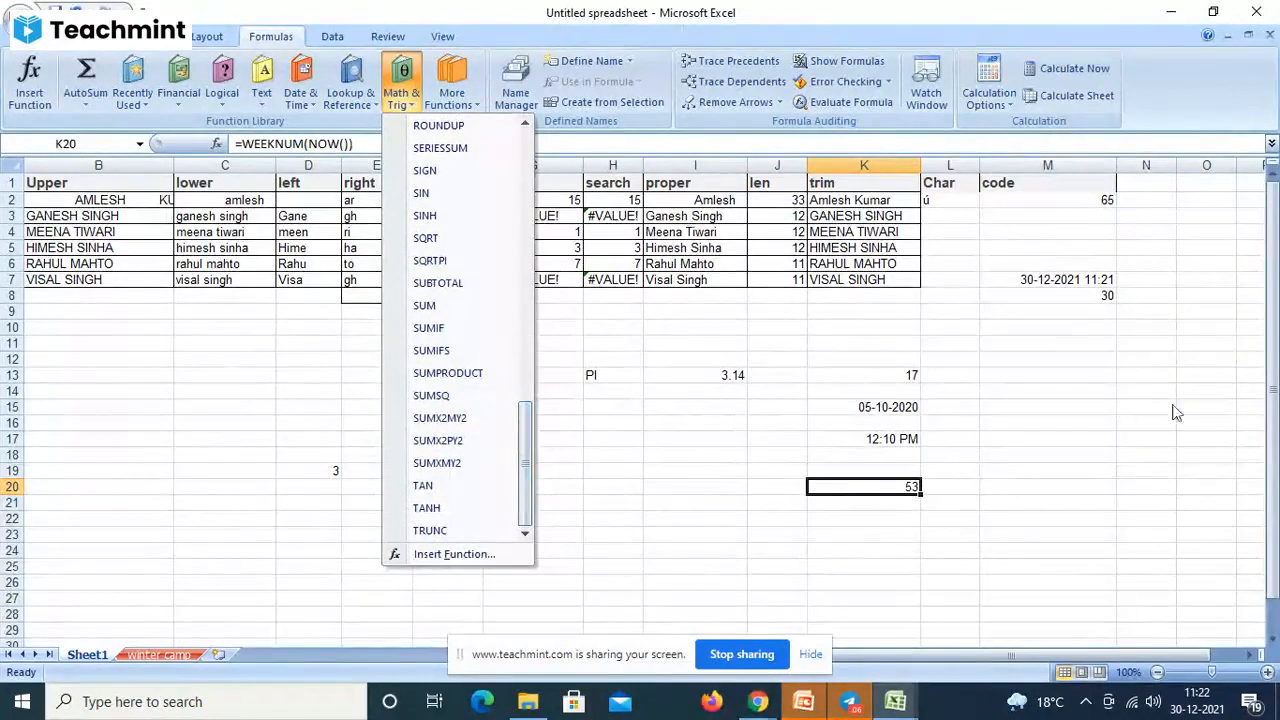
{"action": "left_click", "coordinate": [1066, 405]}
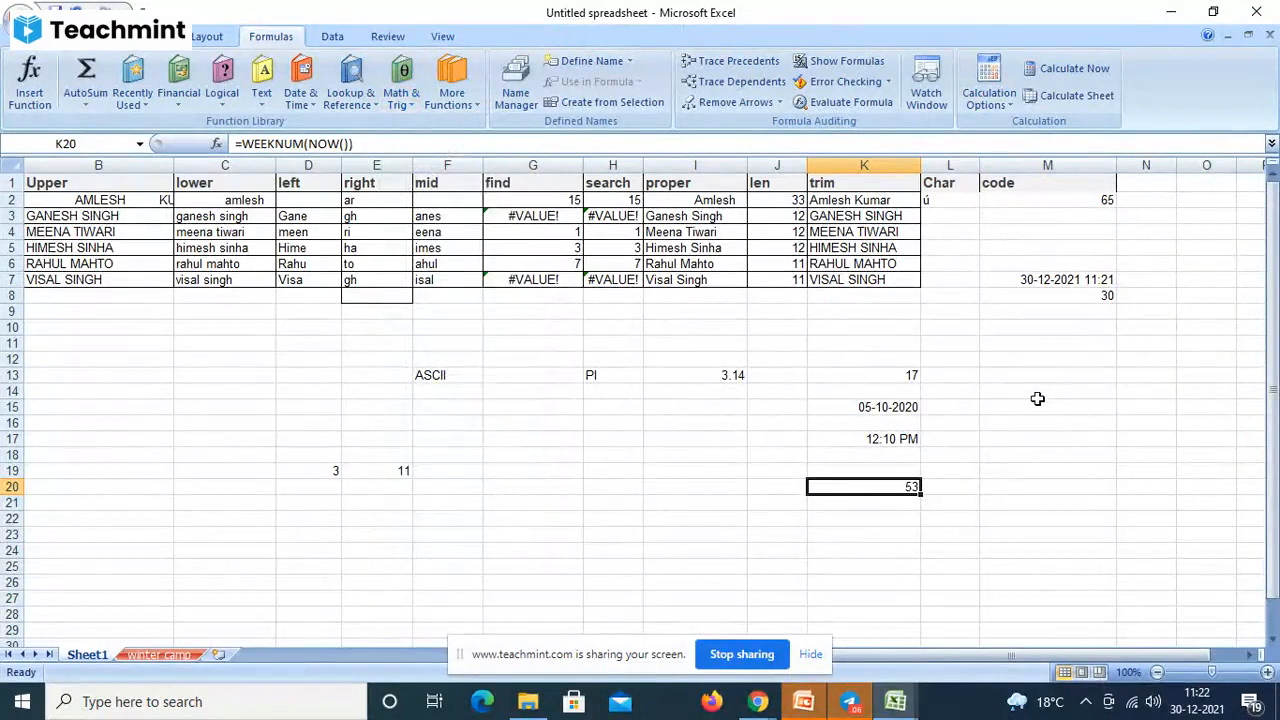
- Enter =POWER(10,2) in M14 so it returns 100
{"action": "left_click", "coordinate": [1038, 397]}
{"action": "type", "text": "=p"}
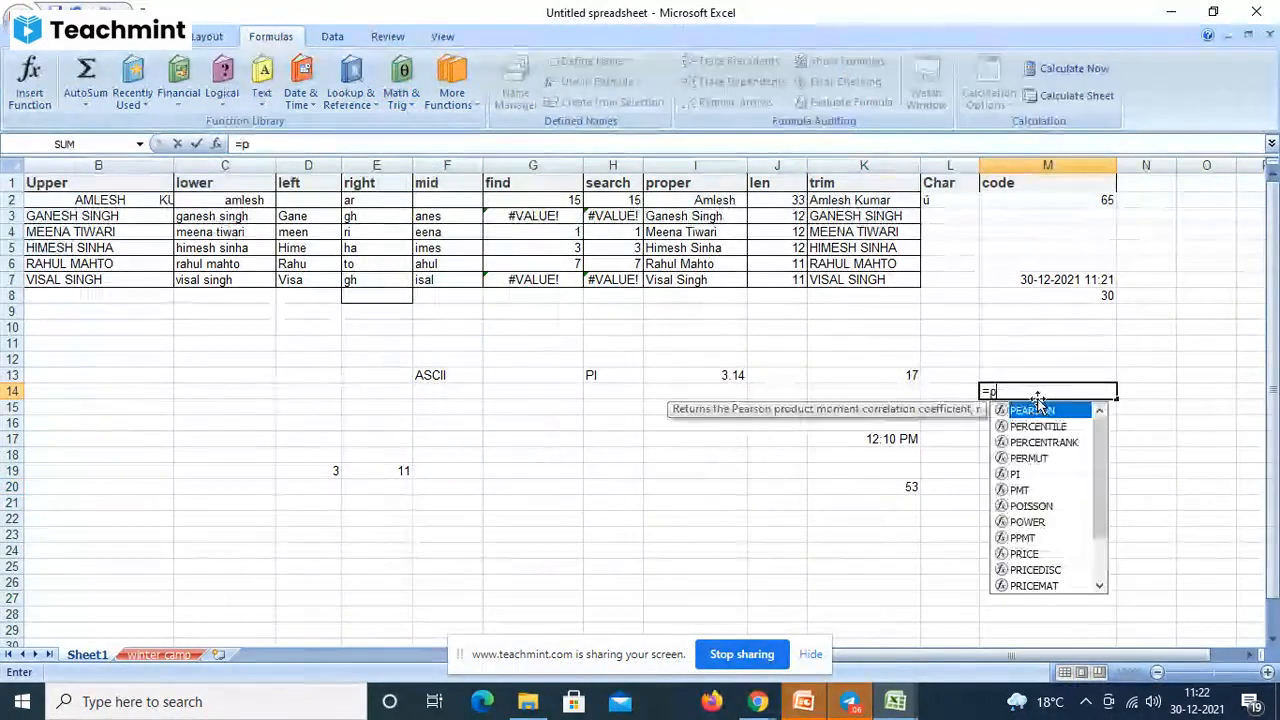
{"action": "type", "text": "ower"}
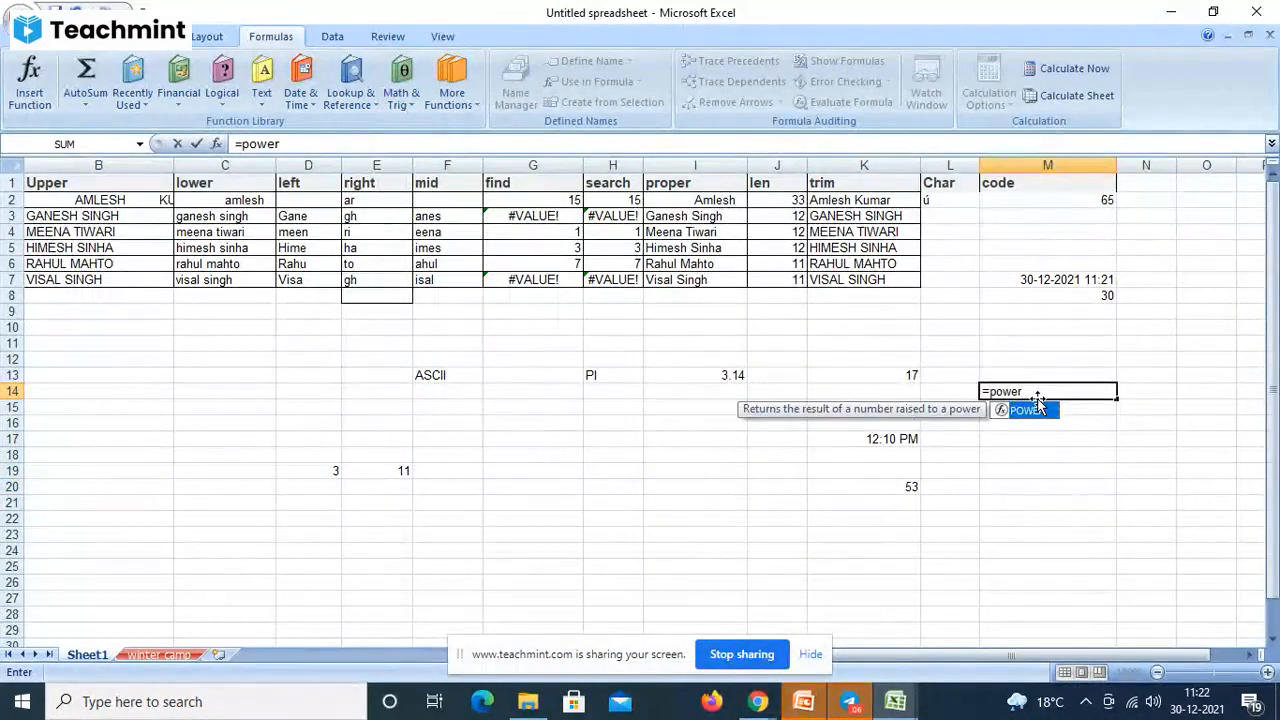
{"action": "type", "text": "(10,2"}
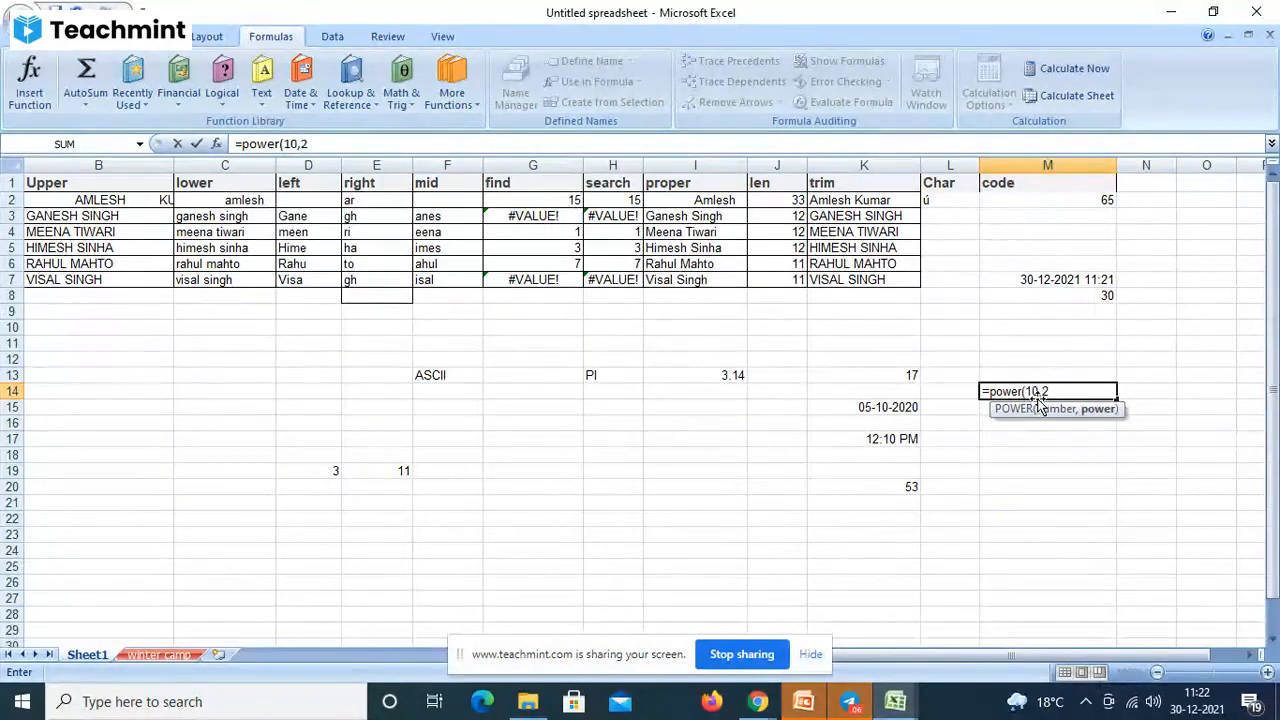
{"action": "type", "text": ")"}
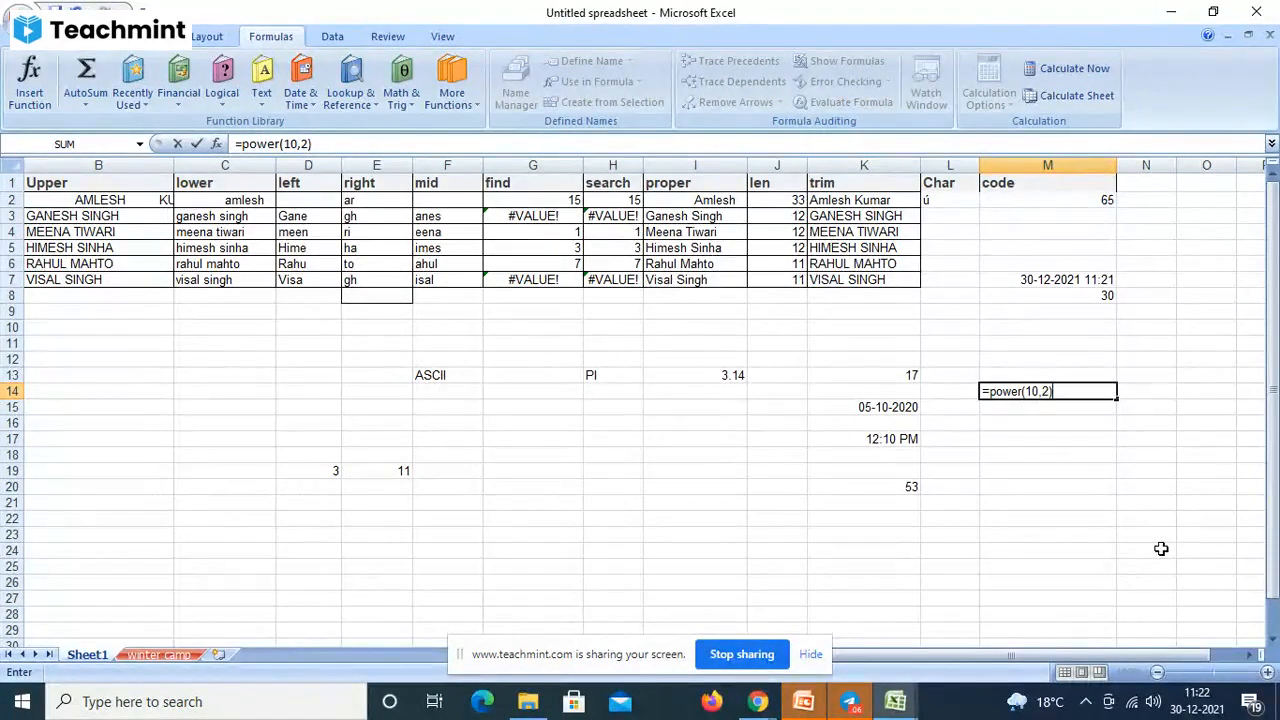
{"action": "key", "text": "Return"}
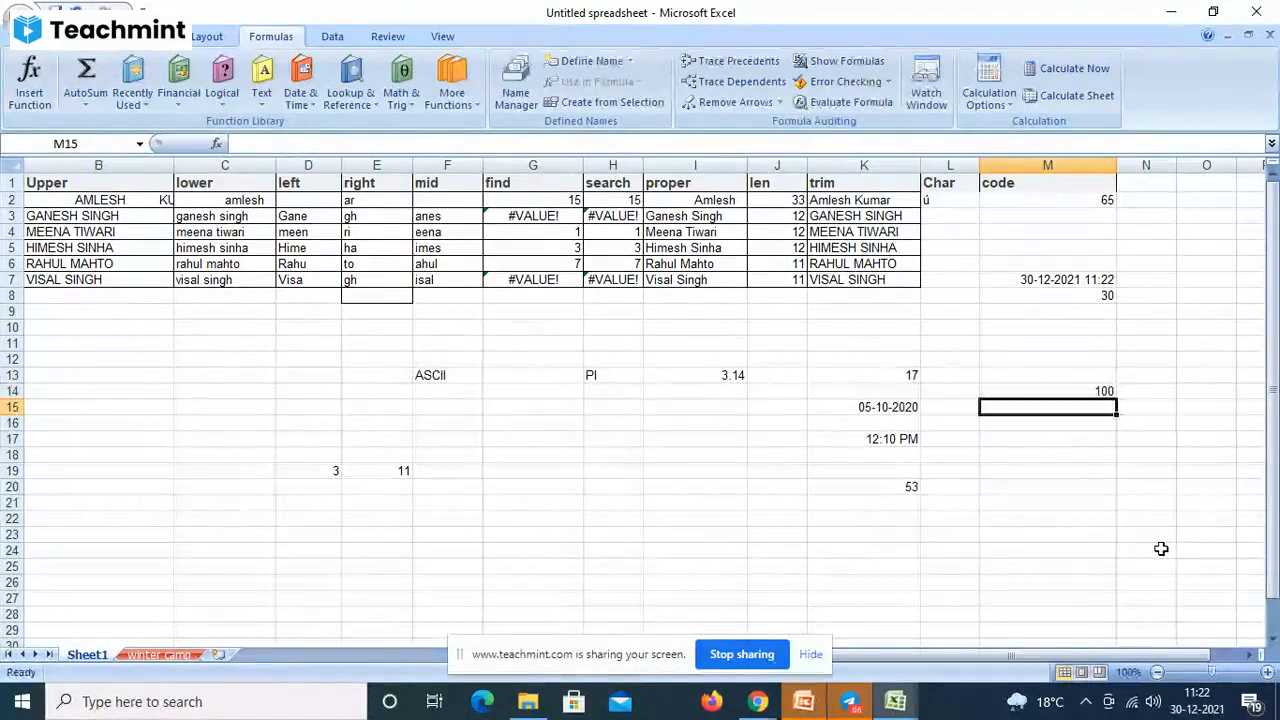
{"action": "left_click", "coordinate": [1072, 390]}
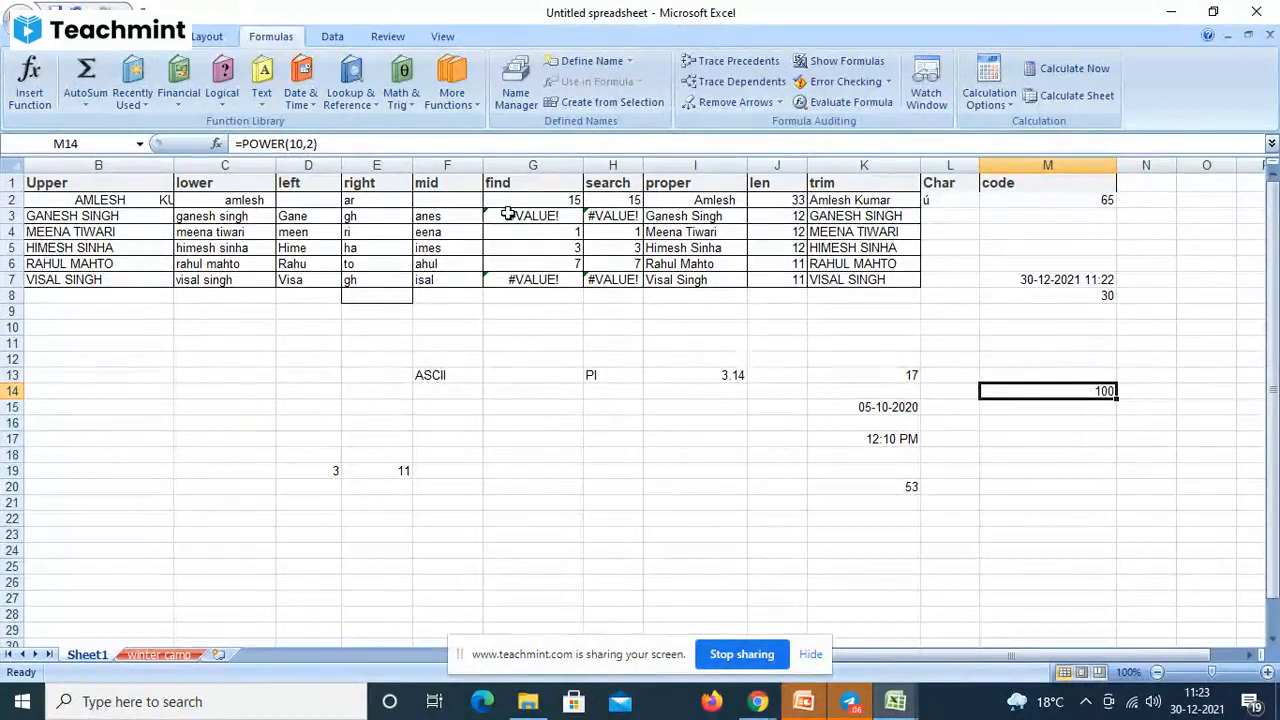
- Browse the Math & Trig functions, then rewrite M14 as =PRODUCT(10,2), returning 20
{"action": "left_click", "coordinate": [405, 100]}
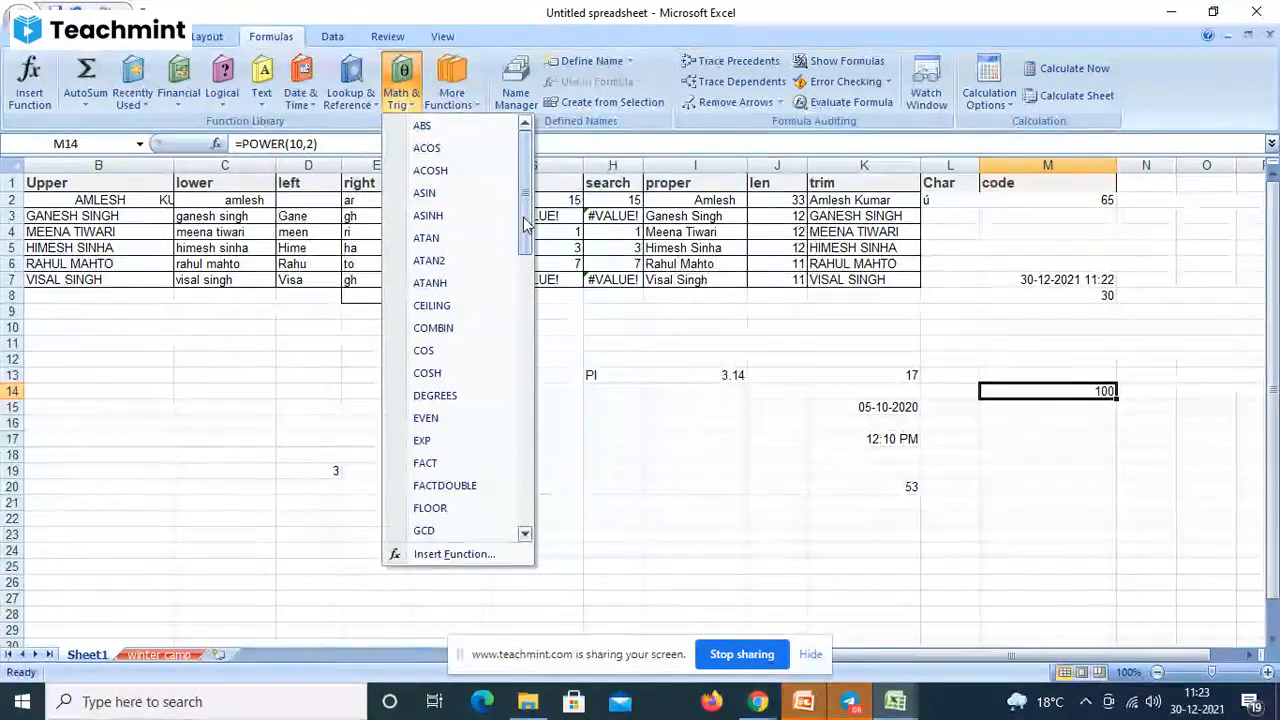
{"action": "left_click_drag", "start_coordinate": [525, 222], "coordinate": [511, 395]}
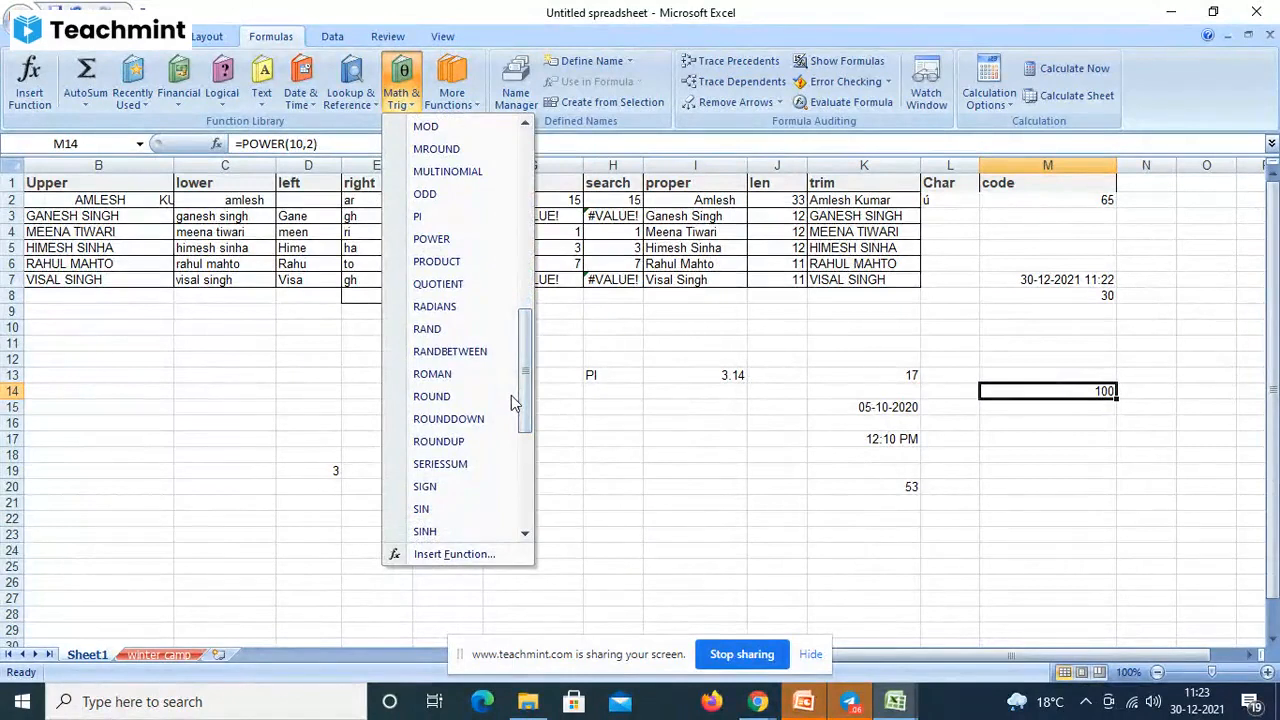
{"action": "left_click", "coordinate": [1080, 402]}
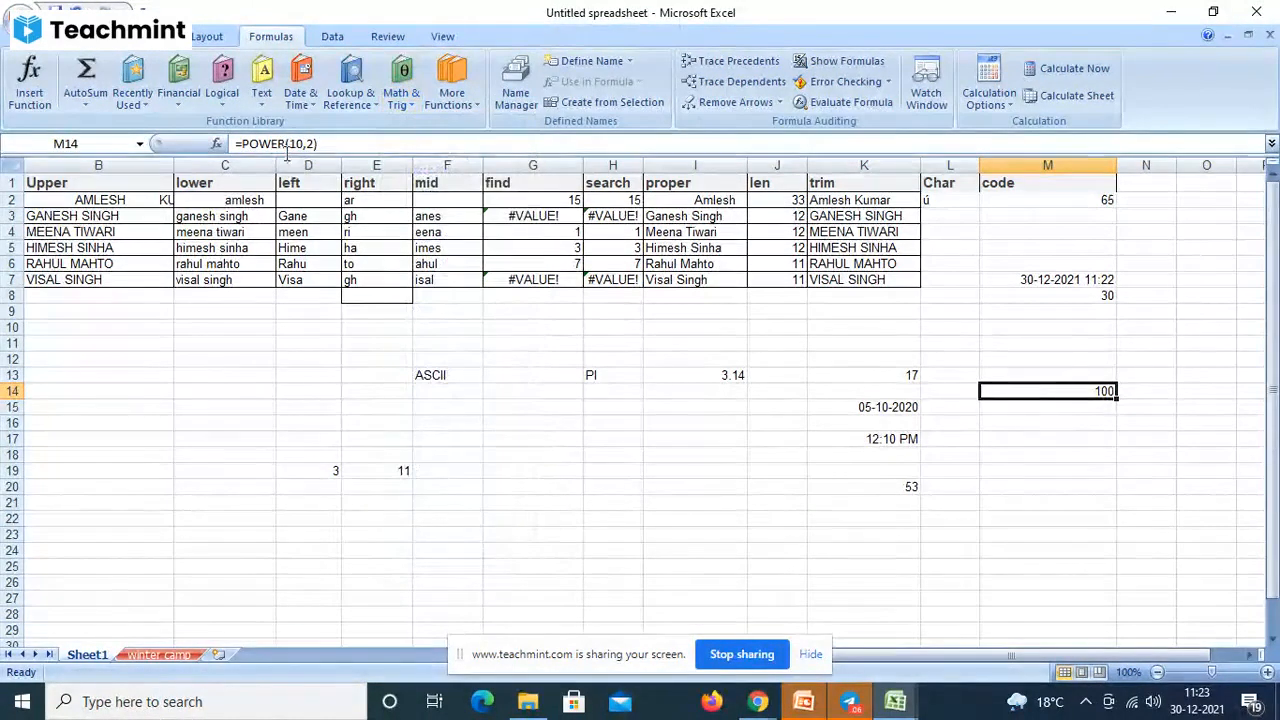
{"action": "left_click", "coordinate": [287, 145]}
{"action": "key", "text": "BackSpace"}
{"action": "key", "text": "BackSpace"}
{"action": "key", "text": "BackSpace"}
{"action": "key", "text": "BackSpace"}
{"action": "key", "text": "BackSpace"}
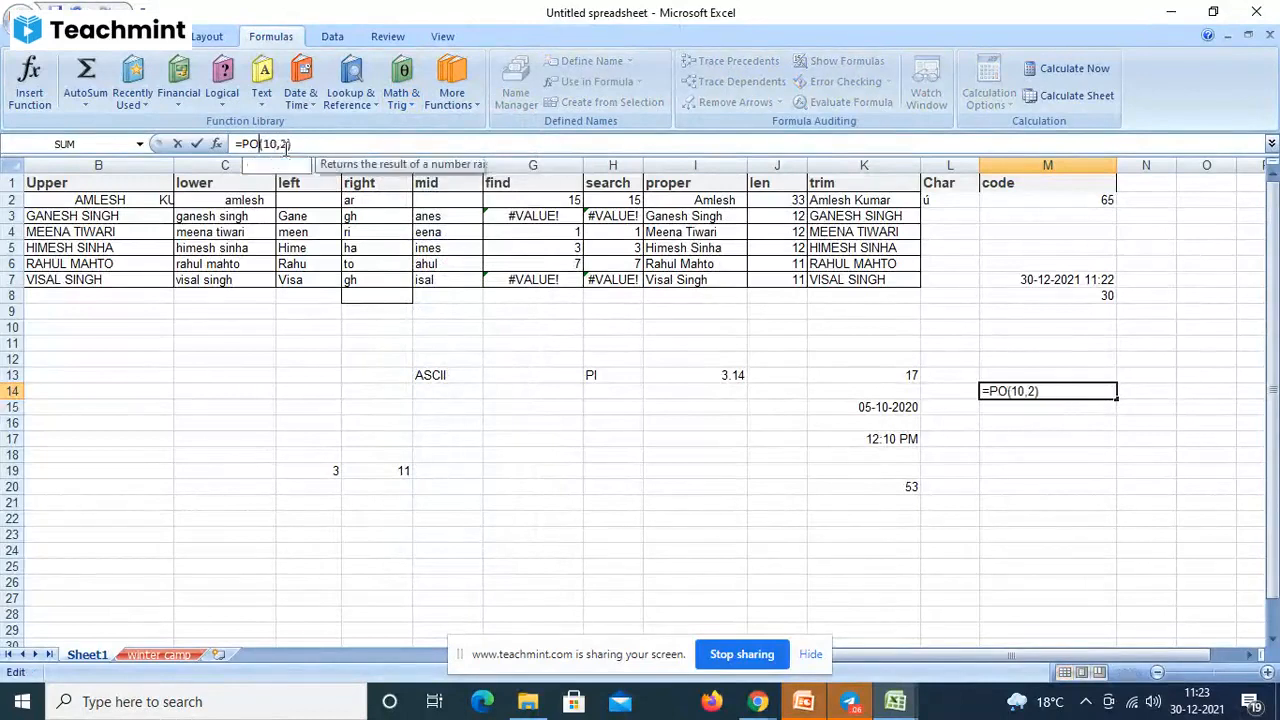
{"action": "type", "text": "produc"}
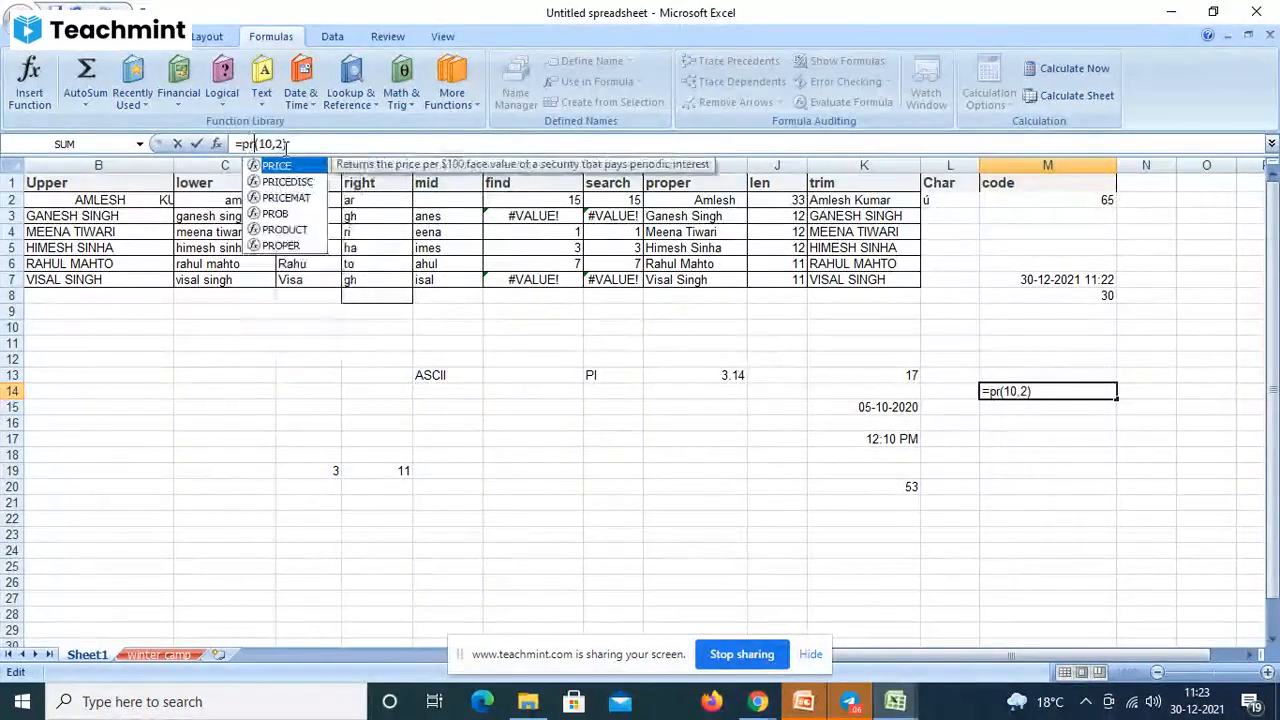
{"action": "type", "text": "t"}
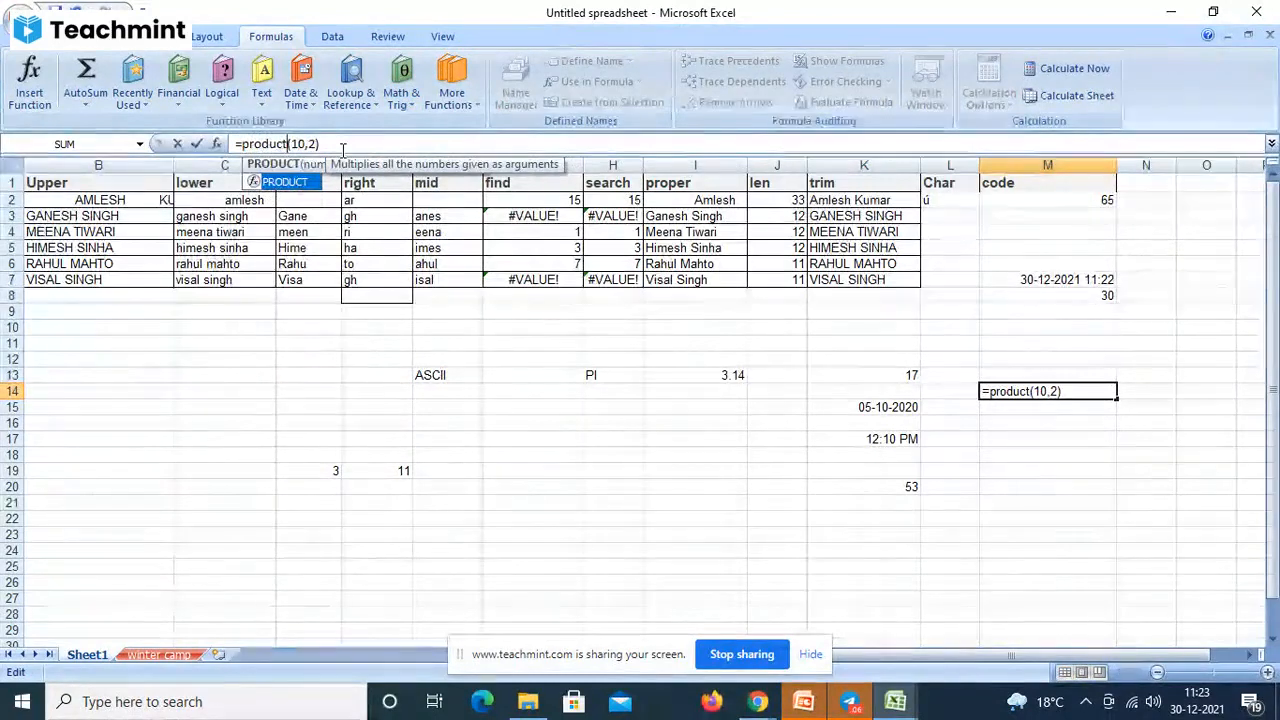
{"action": "left_click", "coordinate": [340, 145]}
{"action": "key", "text": "Return"}
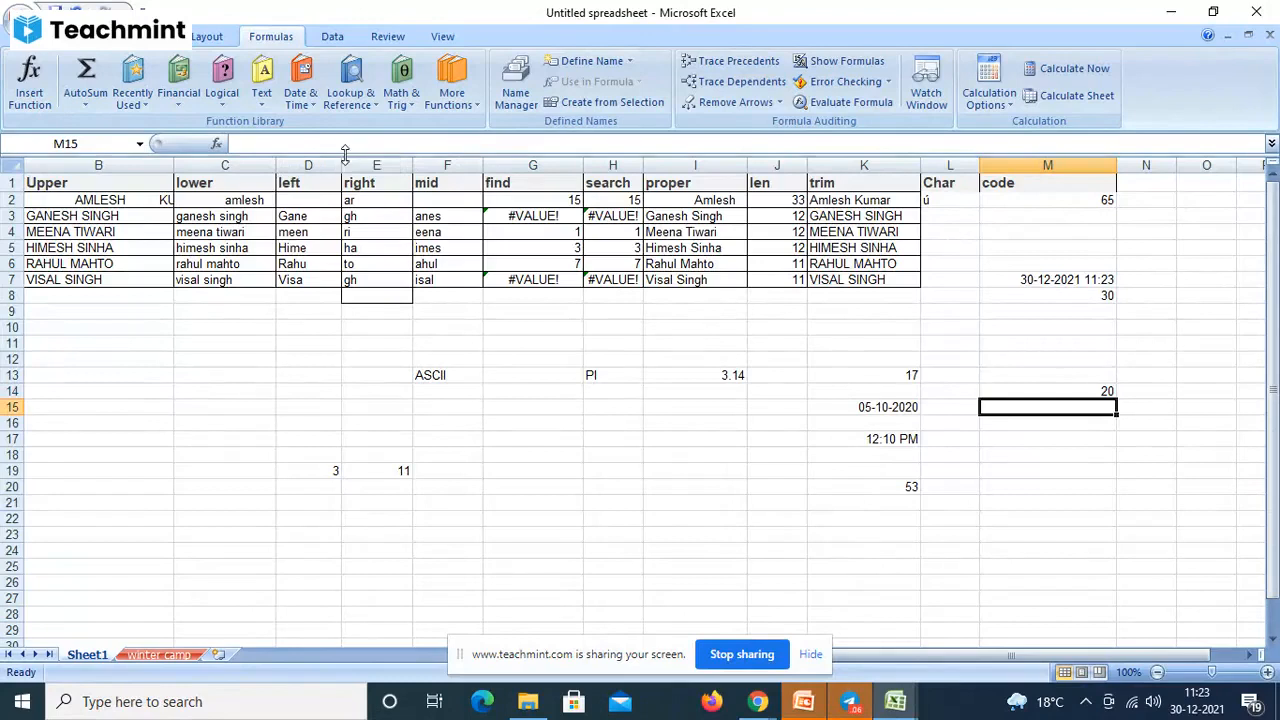
- Replace PRODUCT with SQRT in M14's formula
{"action": "left_click", "coordinate": [1016, 388]}
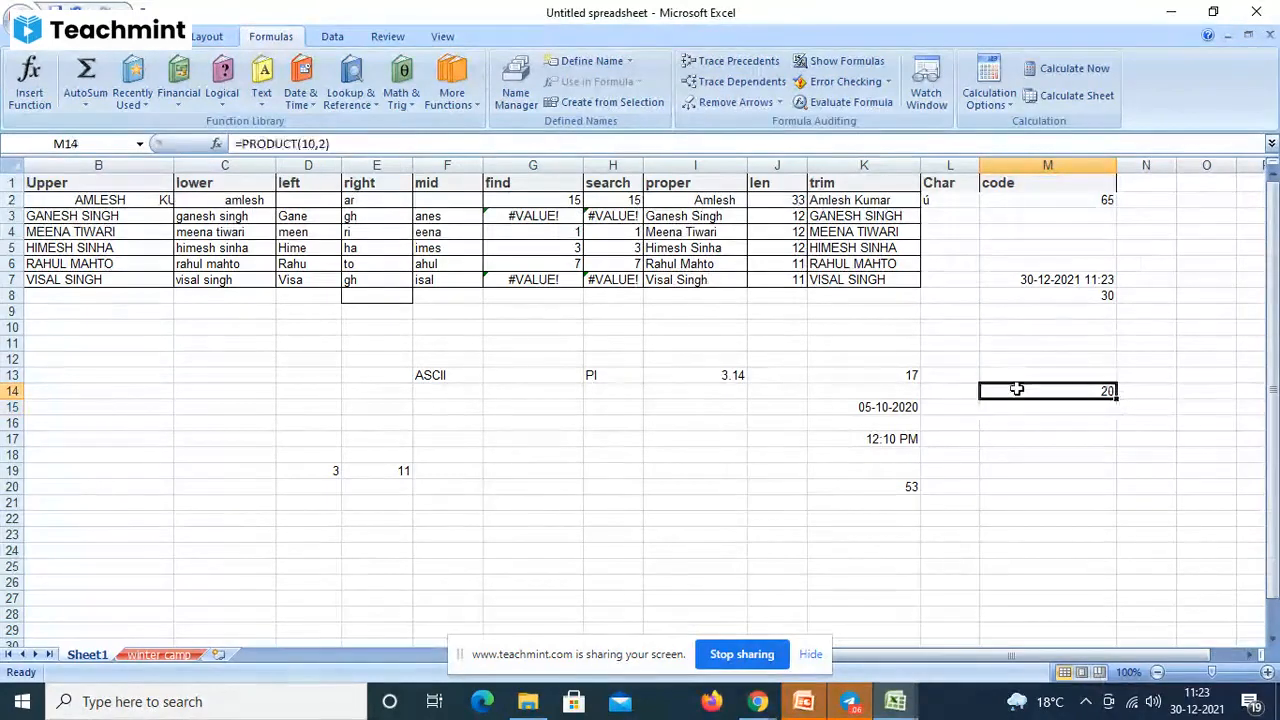
{"action": "left_click", "coordinate": [294, 144]}
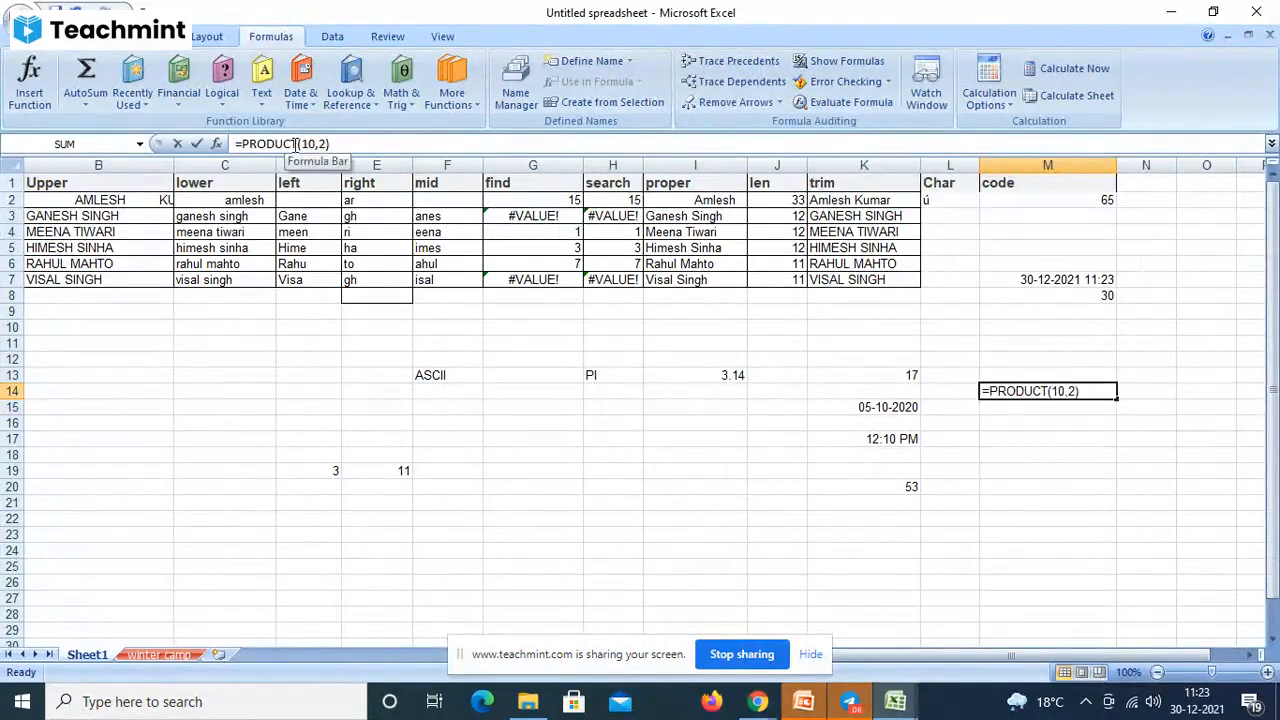
{"action": "key", "text": "BackSpace"}
{"action": "key", "text": "BackSpace"}
{"action": "key", "text": "BackSpace"}
{"action": "key", "text": "BackSpace"}
{"action": "key", "text": "BackSpace"}
{"action": "key", "text": "BackSpace"}
{"action": "key", "text": "BackSpace"}
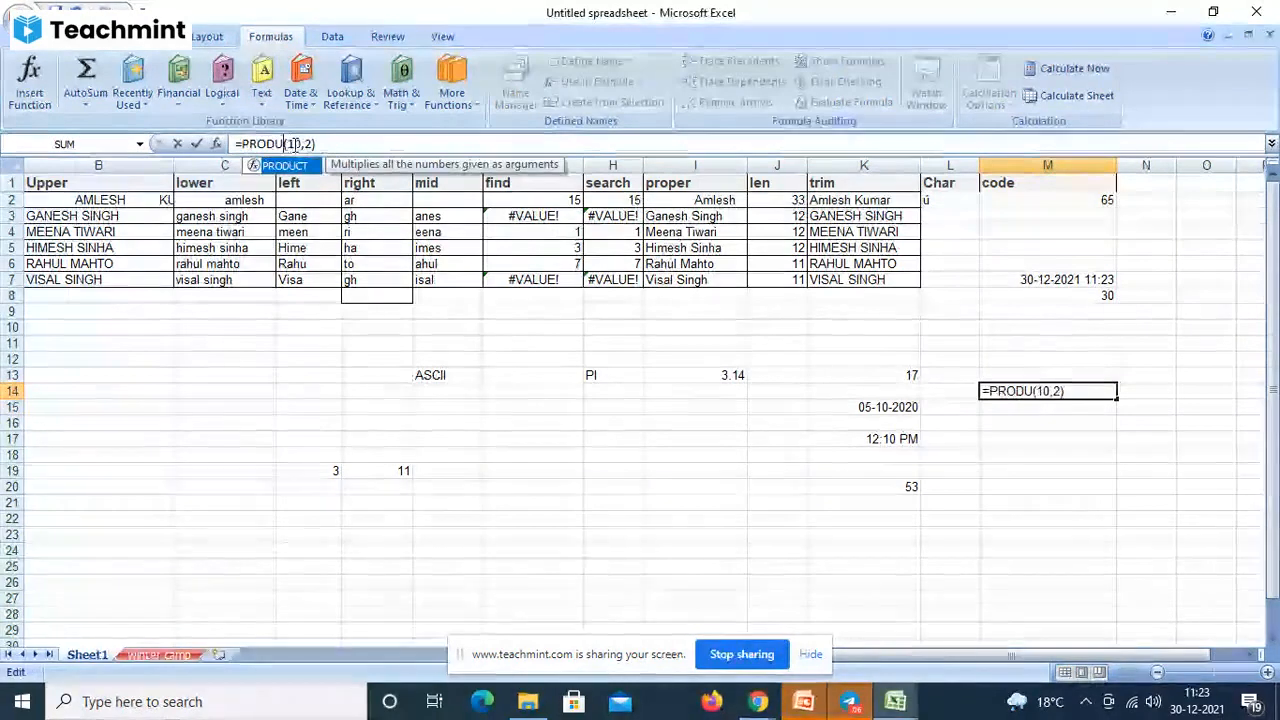
{"action": "type", "text": "sq"}
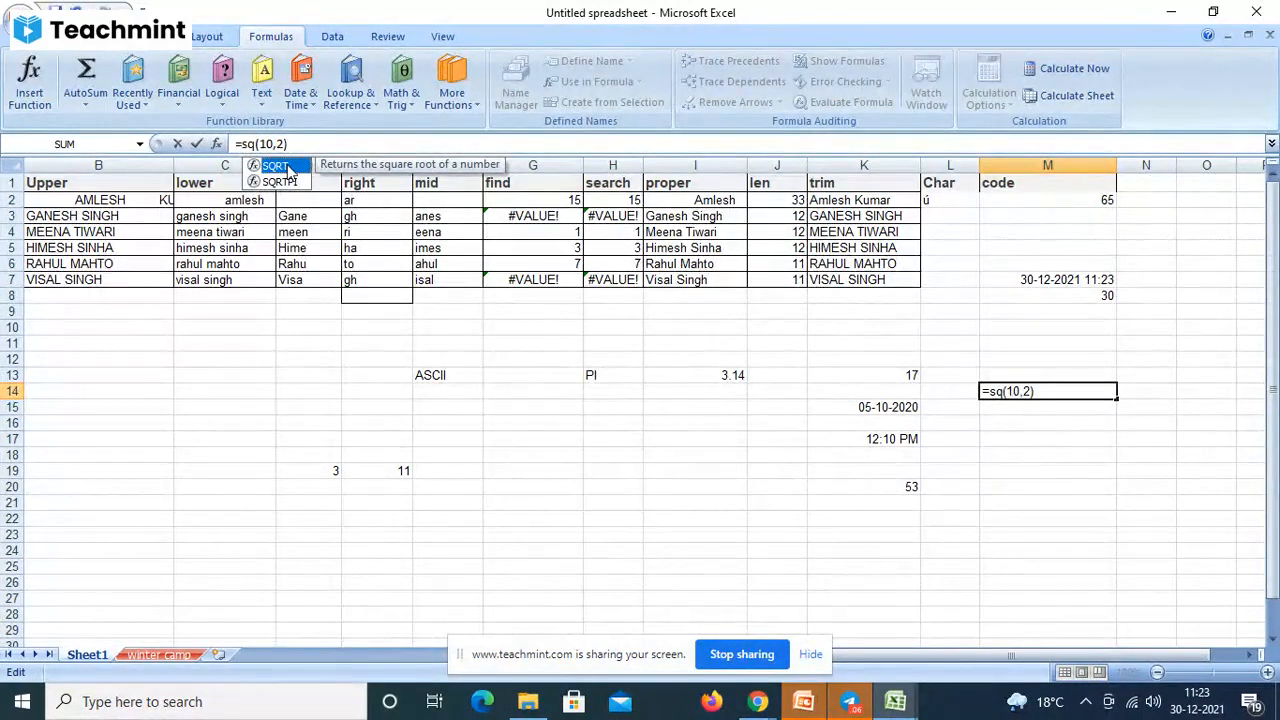
{"action": "type", "text": "rt"}
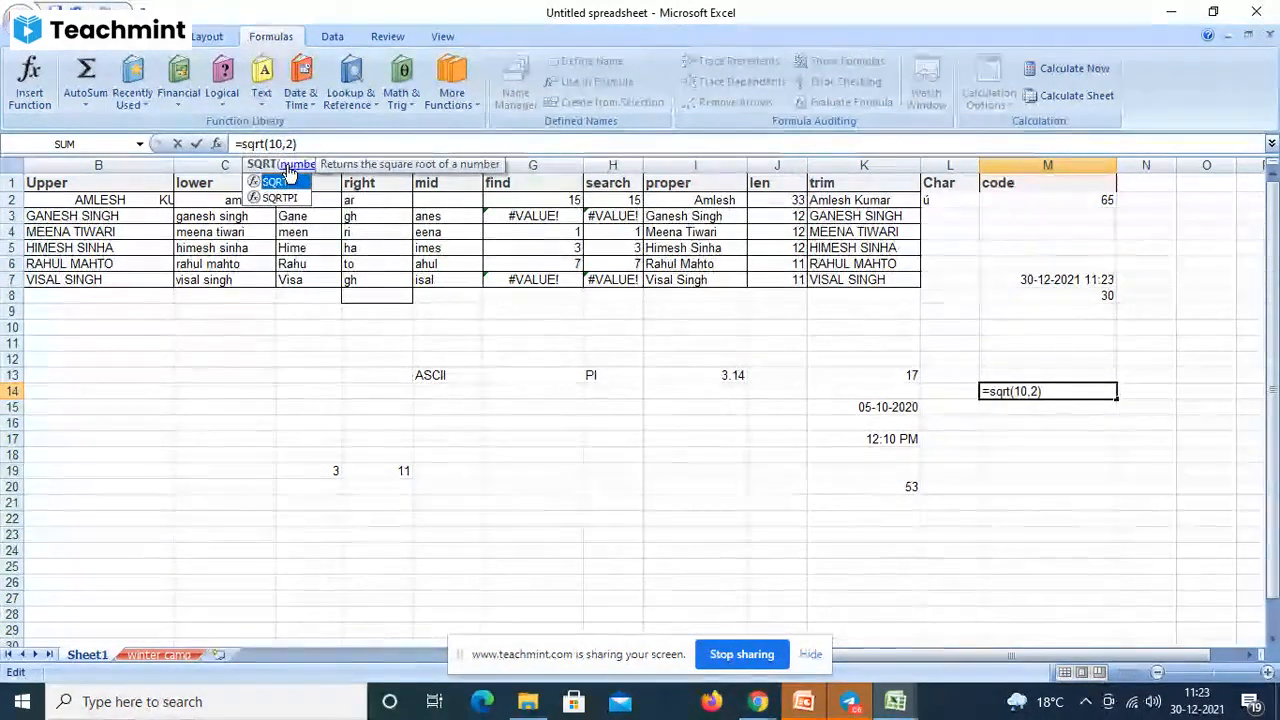
{"action": "left_click", "coordinate": [302, 144]}
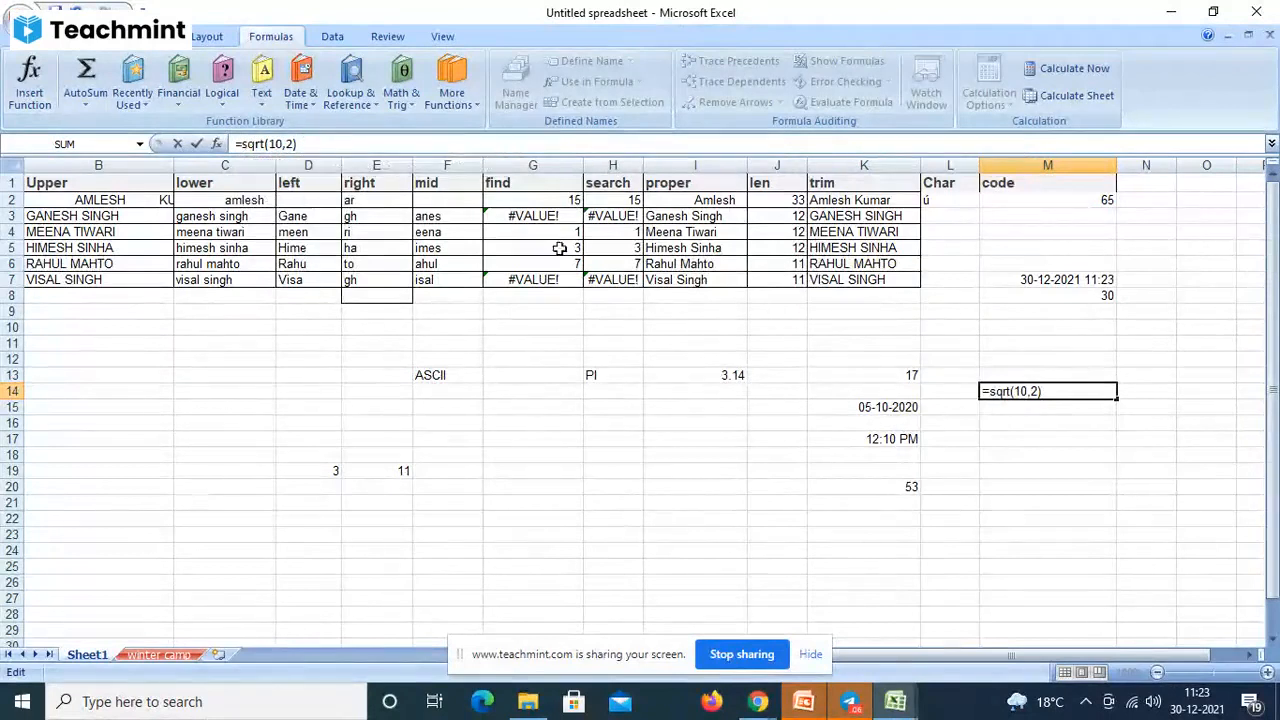
- Change the argument to 100 so M14 reads =SQRT(100) and shows 10
{"action": "left_click", "coordinate": [1035, 393]}
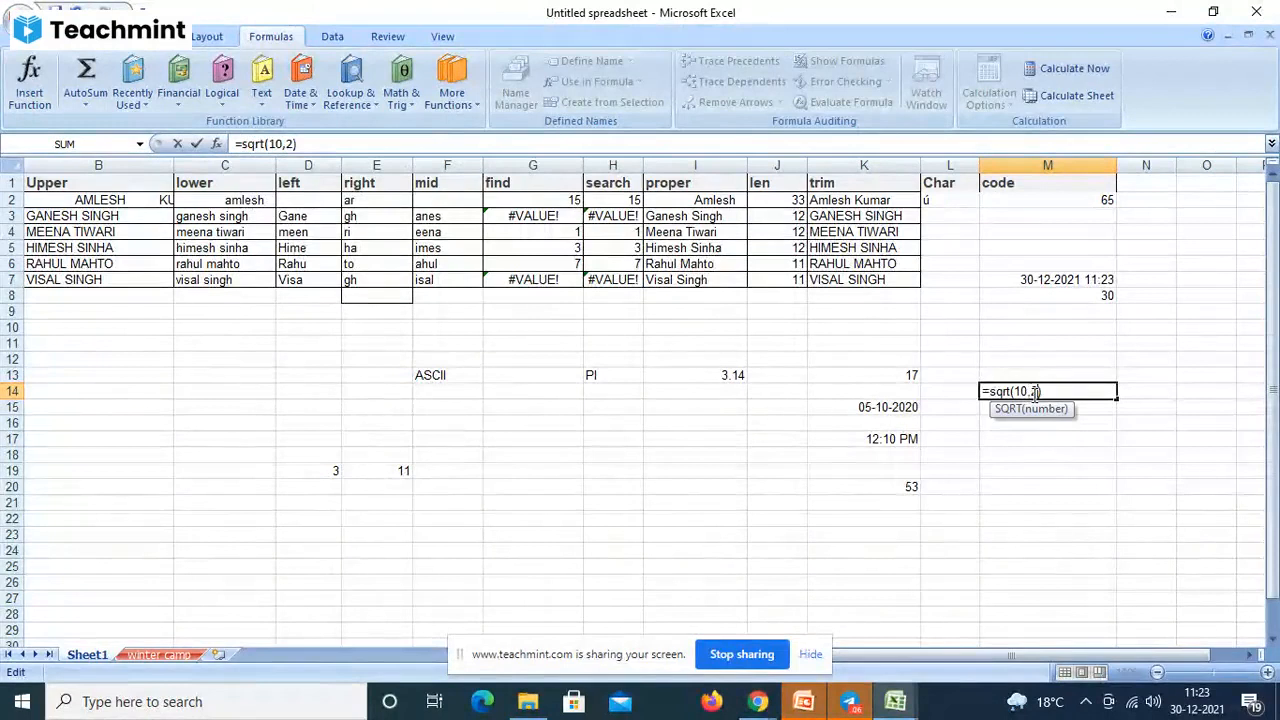
{"action": "key", "text": "BackSpace"}
{"action": "key", "text": "BackSpace"}
{"action": "type", "text": "0"}
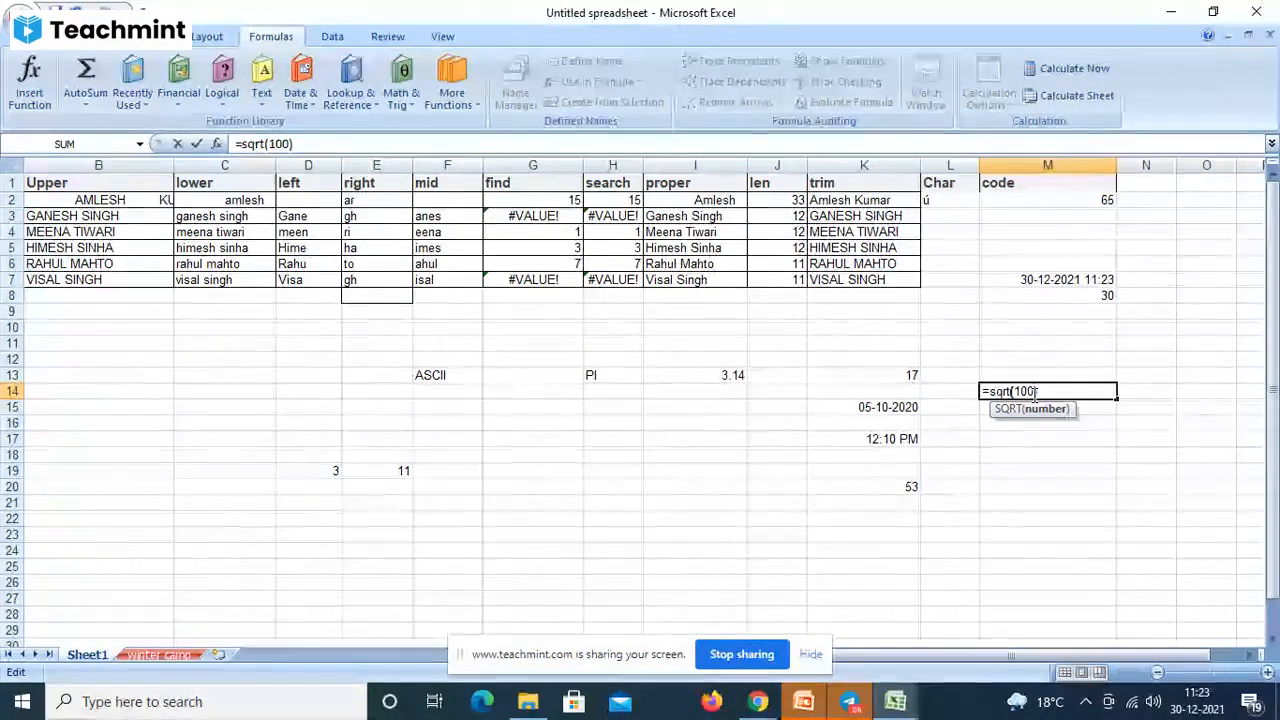
{"action": "left_click", "coordinate": [1047, 392]}
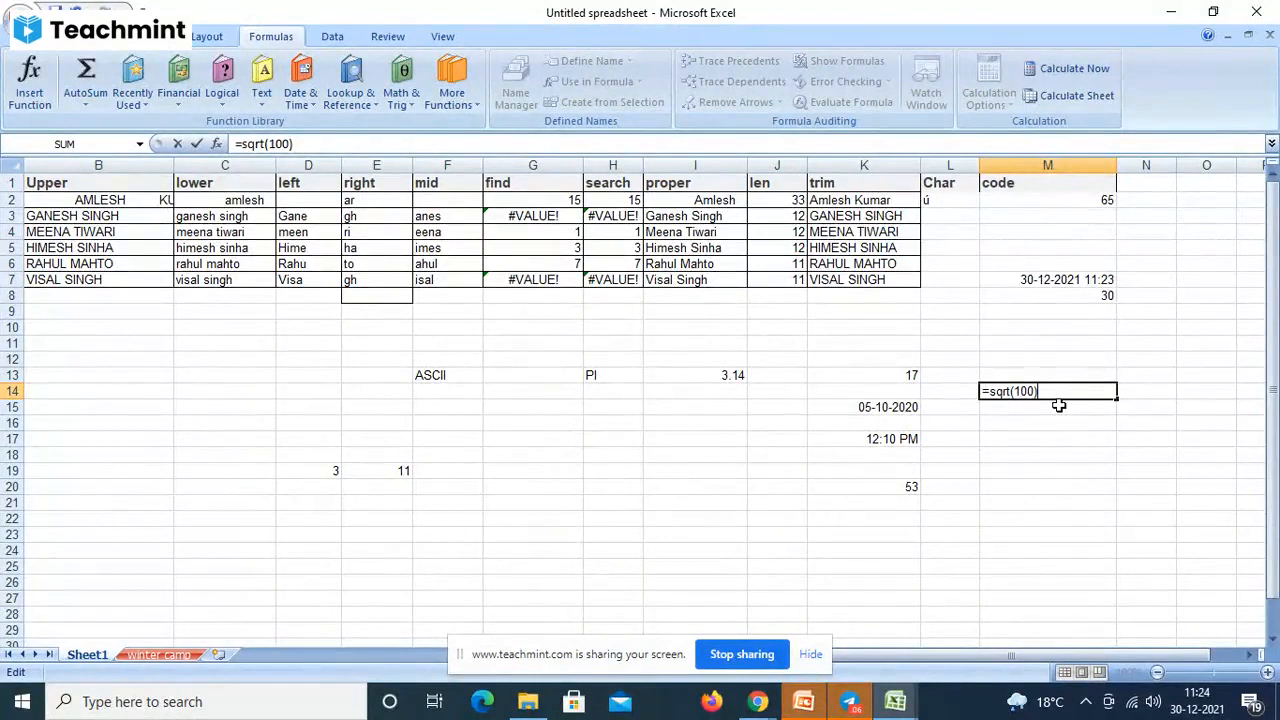
{"action": "key", "text": "Return"}
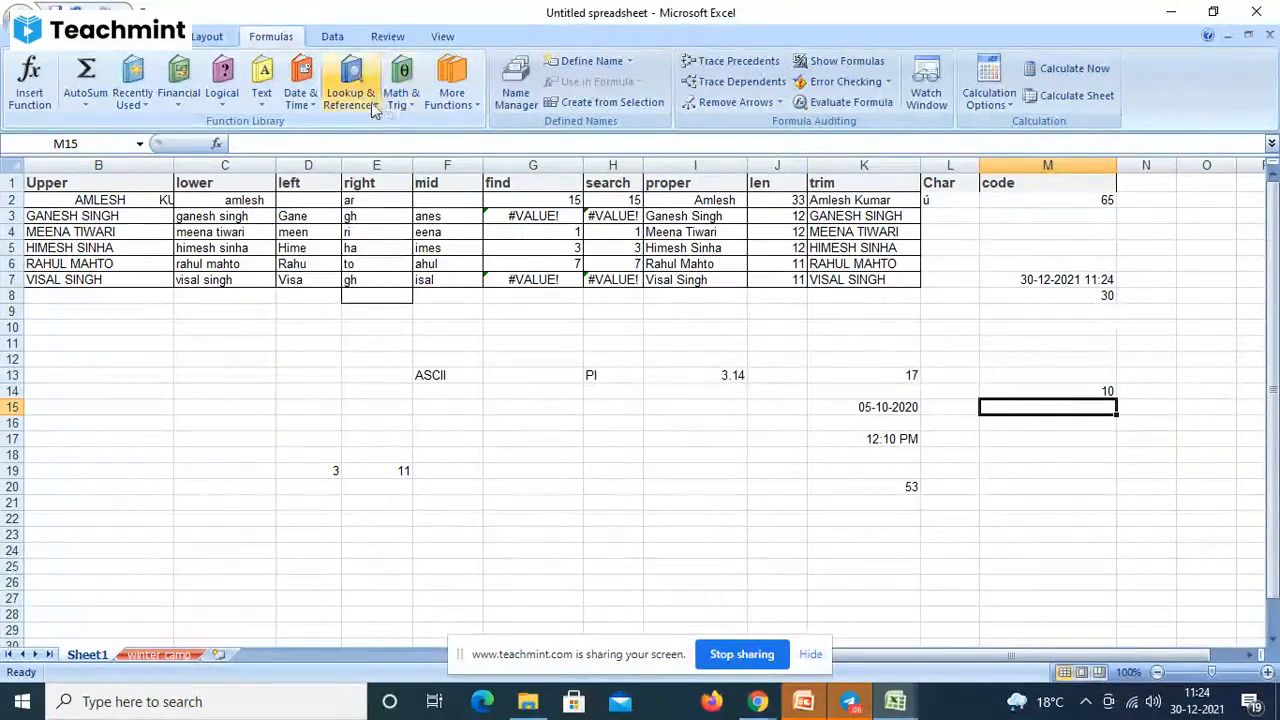
{"action": "left_click", "coordinate": [652, 664]}
- Move the sharing notice aside and bring up the Teachmint ICT Winter Camp 2021 live class window
{"action": "left_click_drag", "start_coordinate": [652, 664], "coordinate": [642, 597]}
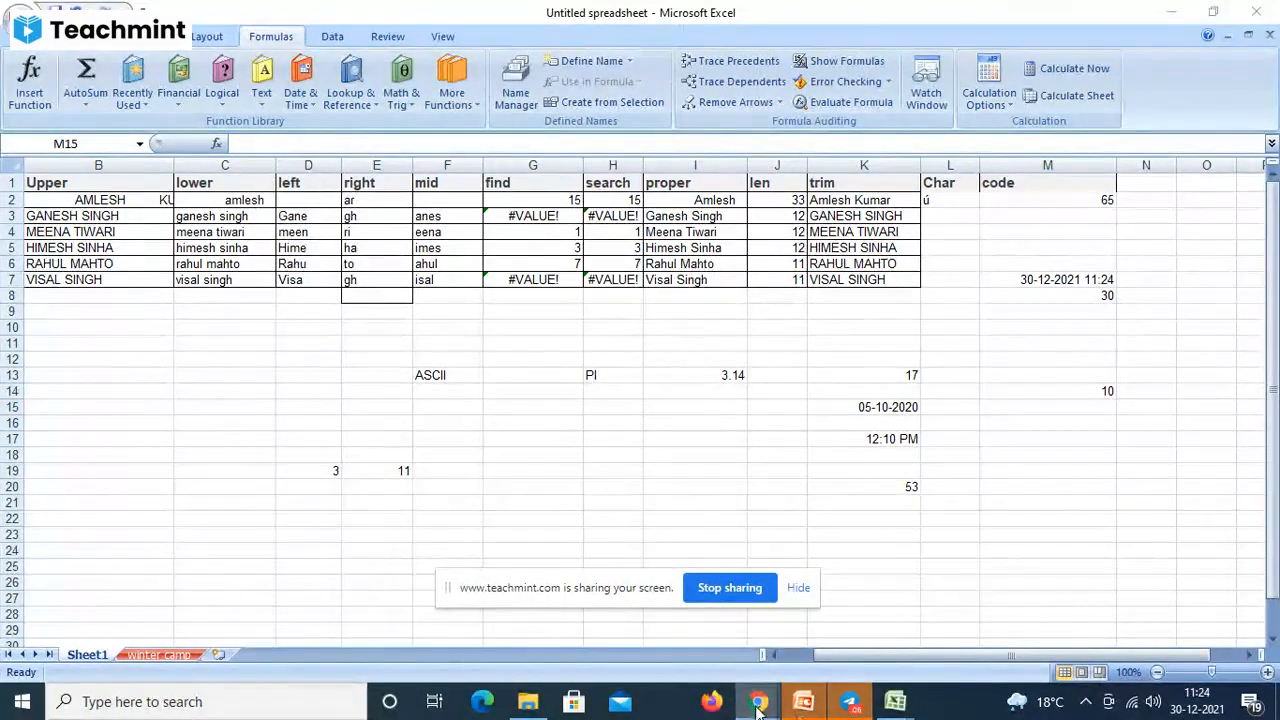
{"action": "mouse_move", "coordinate": [758, 703]}
{"action": "left_click", "coordinate": [673, 616]}
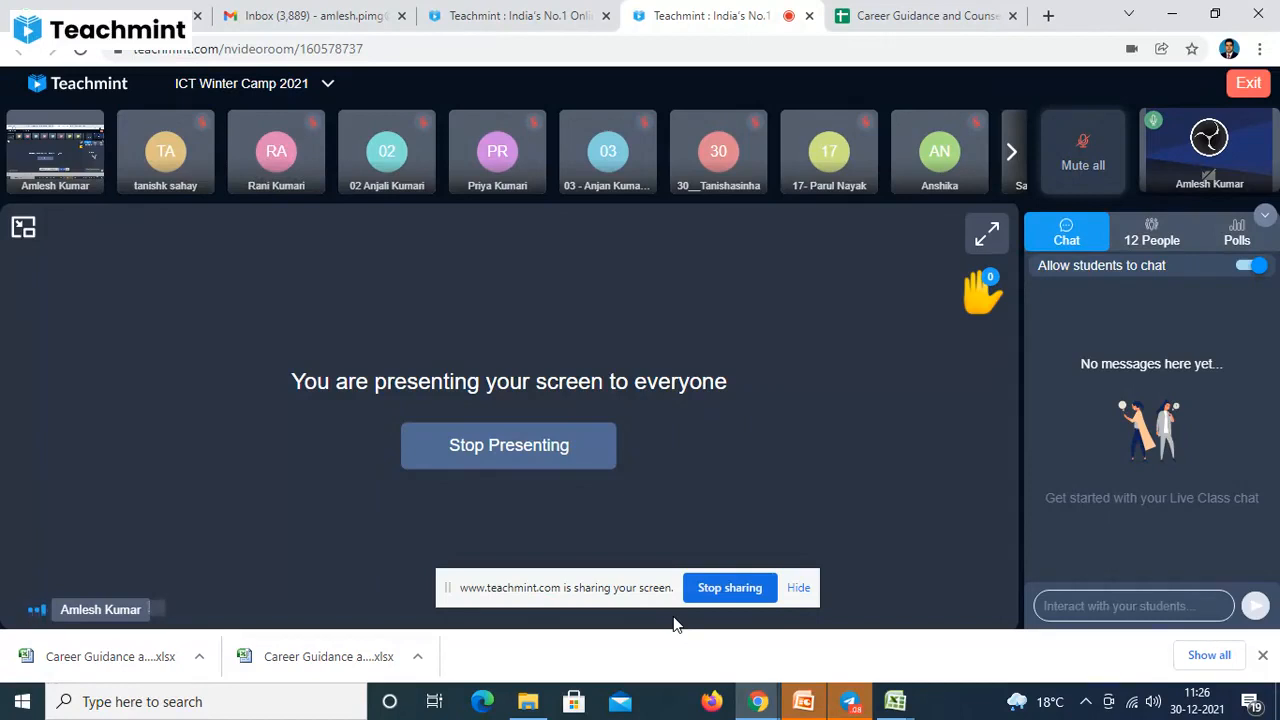
{"action": "mouse_move", "coordinate": [442, 600]}
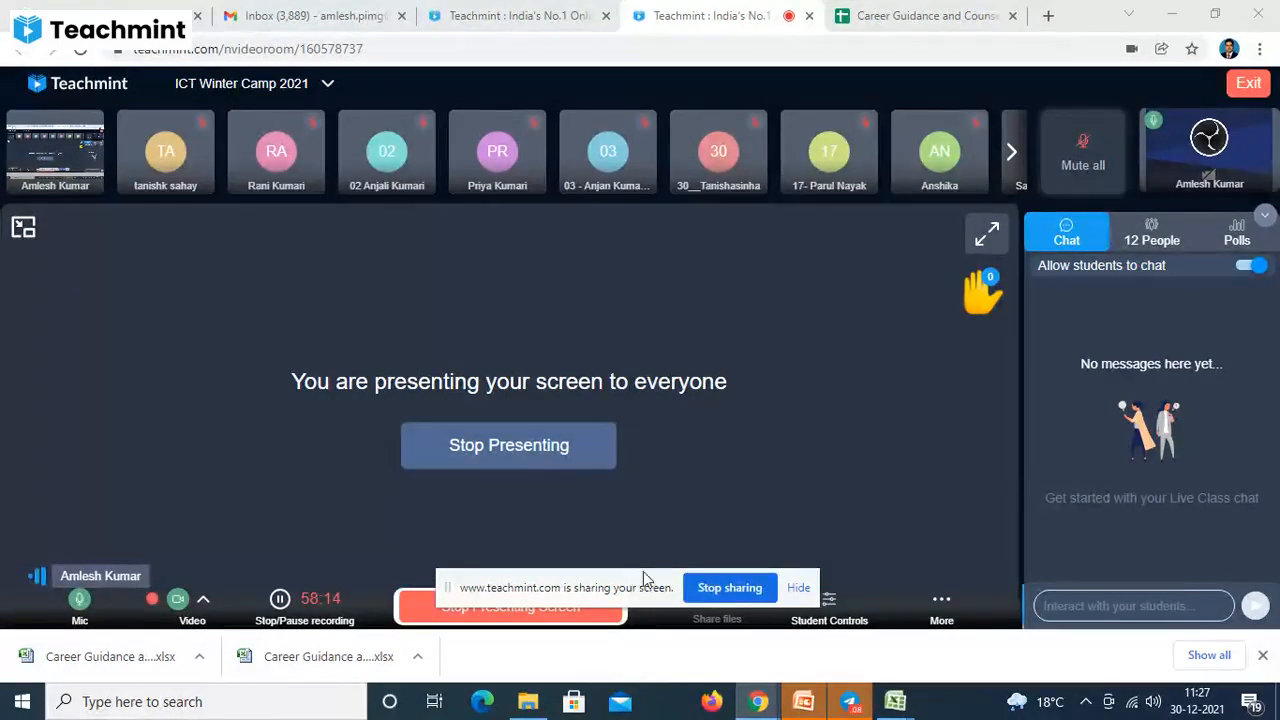
- Move the sharing notice off the meeting controls and page the participant strip to later students
{"action": "left_click_drag", "start_coordinate": [632, 583], "coordinate": [726, 527]}
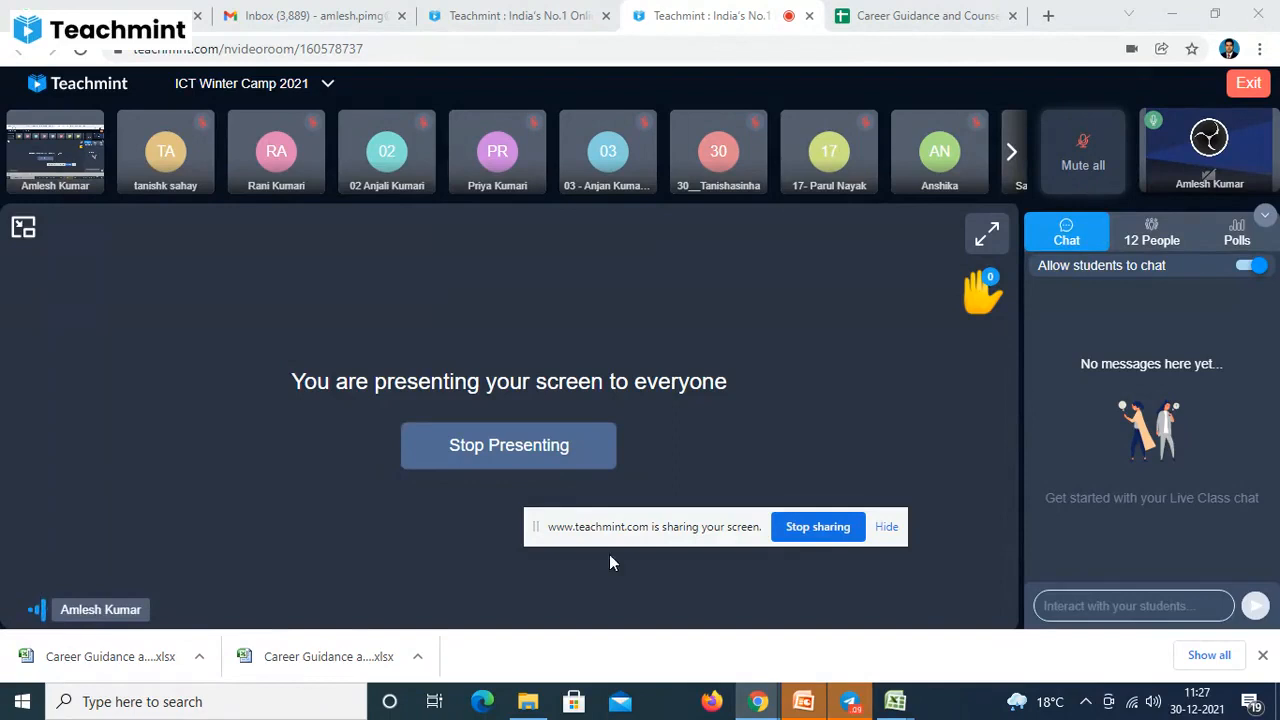
{"action": "mouse_move", "coordinate": [349, 600]}
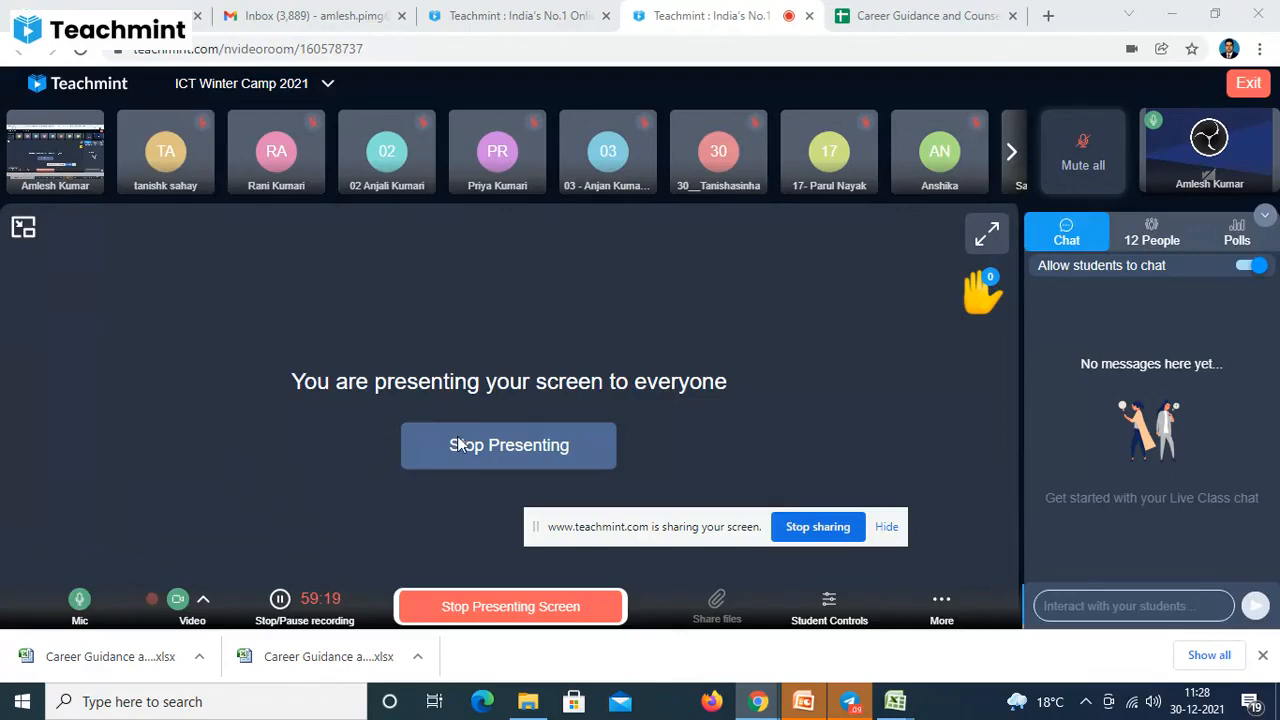
{"action": "left_click", "coordinate": [1013, 155]}
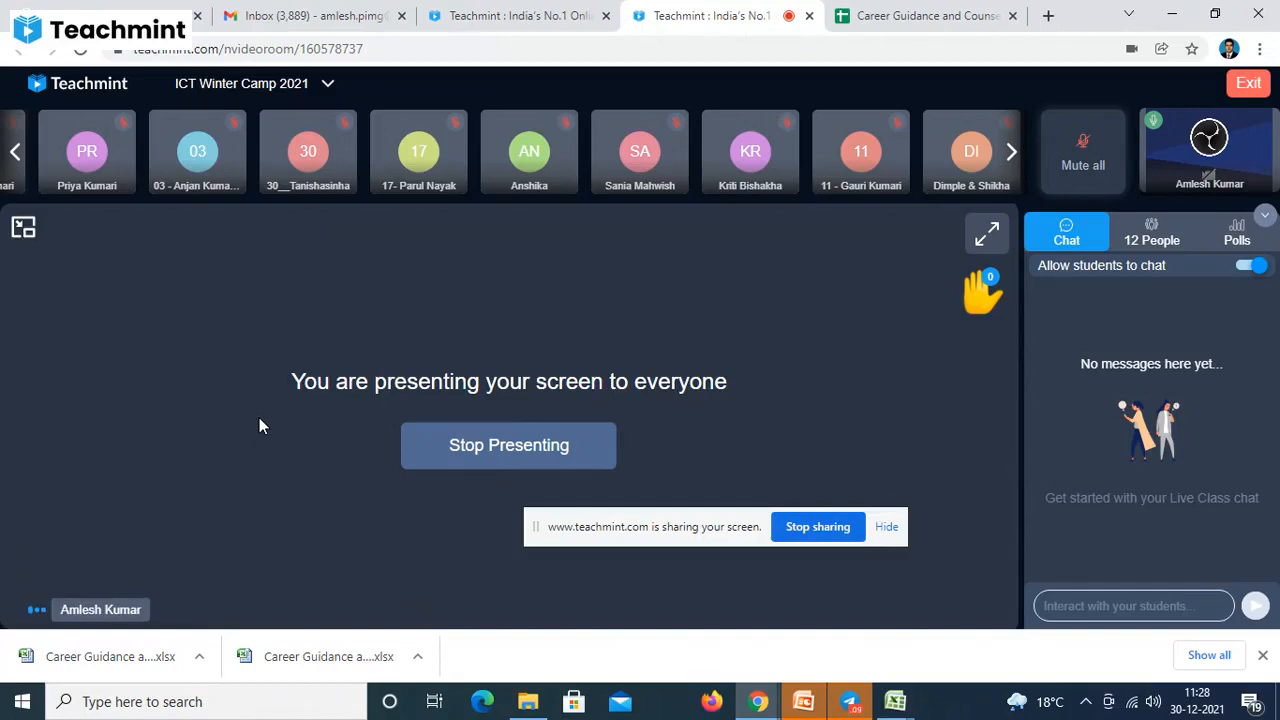
{"action": "mouse_move", "coordinate": [226, 457]}
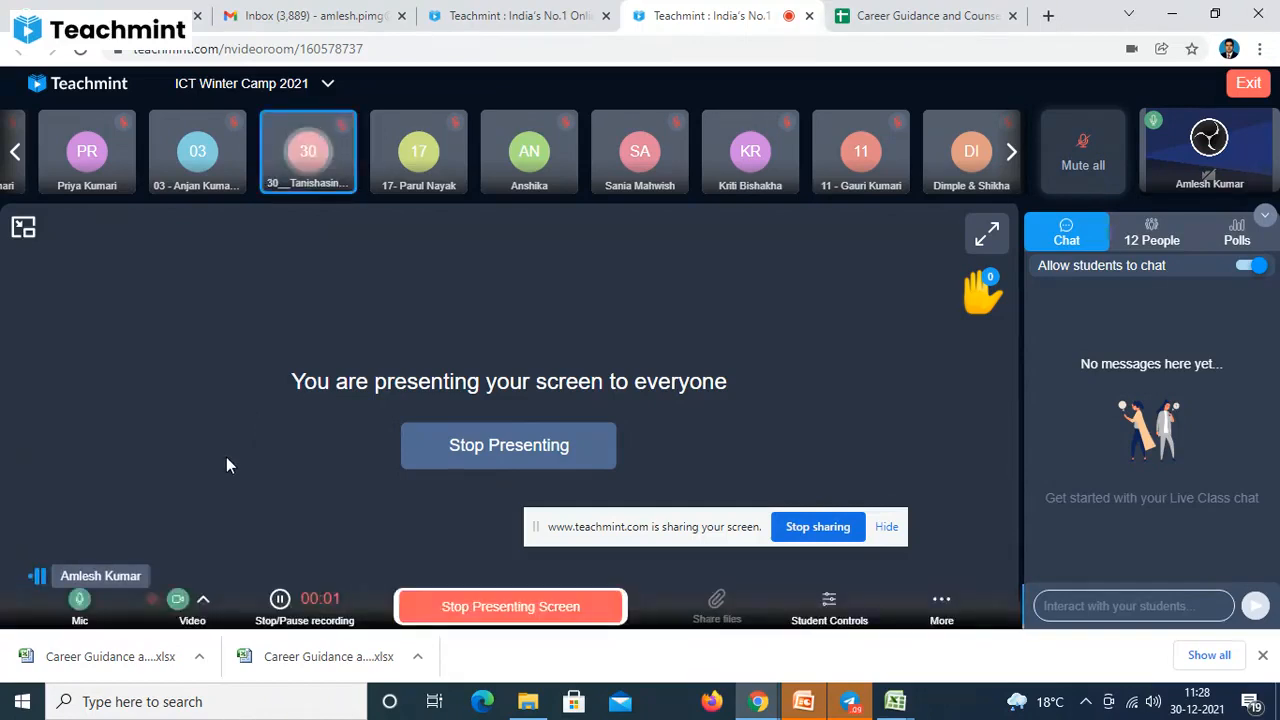